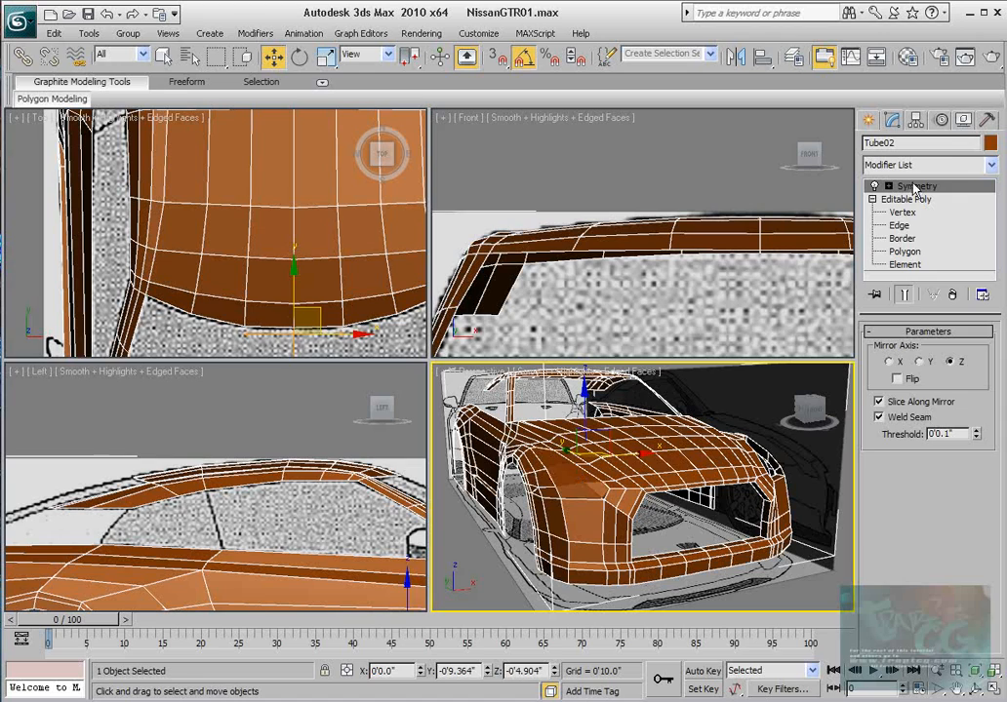
Delete the Symmetry modifier from the car body's modifier stack.
right_click(882, 186)
click(878, 205)
scroll(672, 454, up, 4)
middle_drag(659, 462, 717, 480)
scroll(672, 455, down, 4)
middle_drag(156, 527, 223, 498)
scroll(223, 497, up, 5)
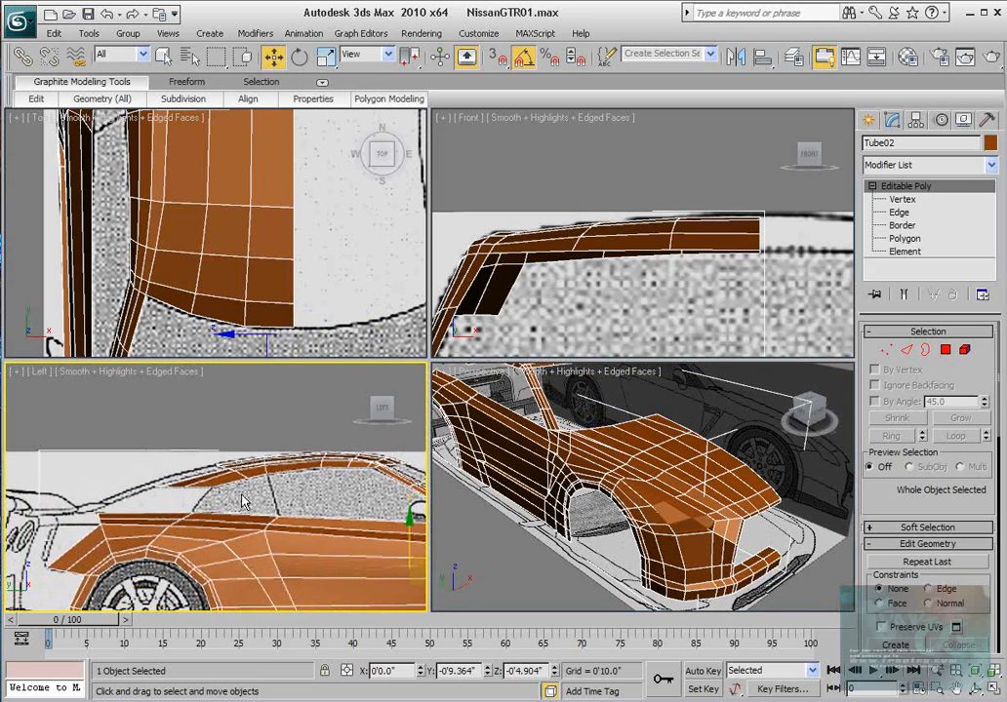
scroll(257, 480, down, 8)
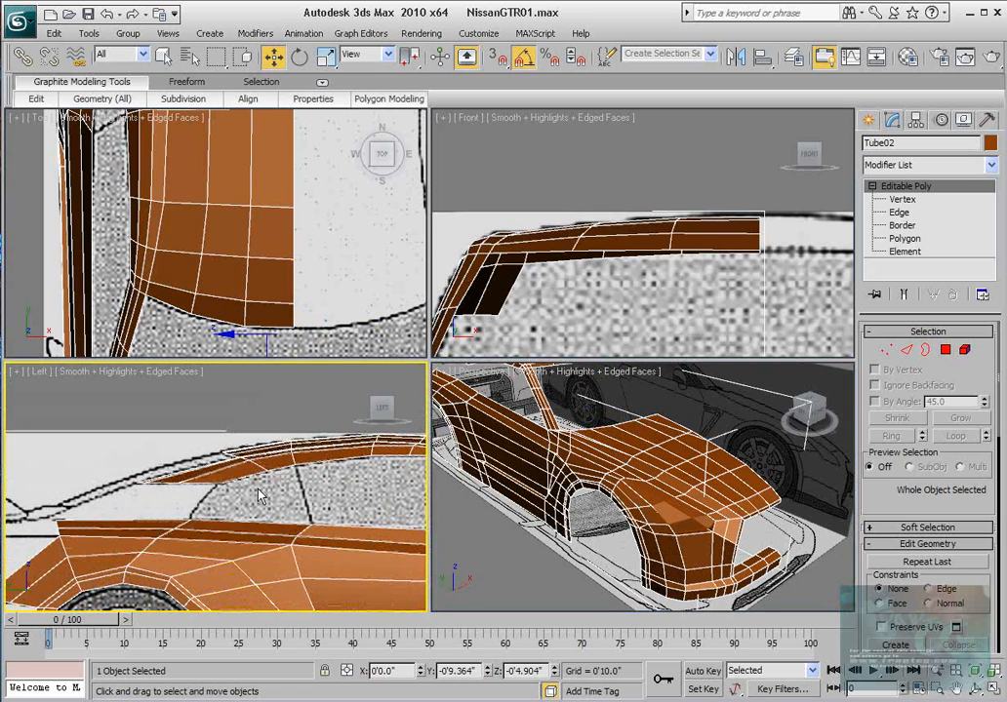
scroll(257, 480, up, 3)
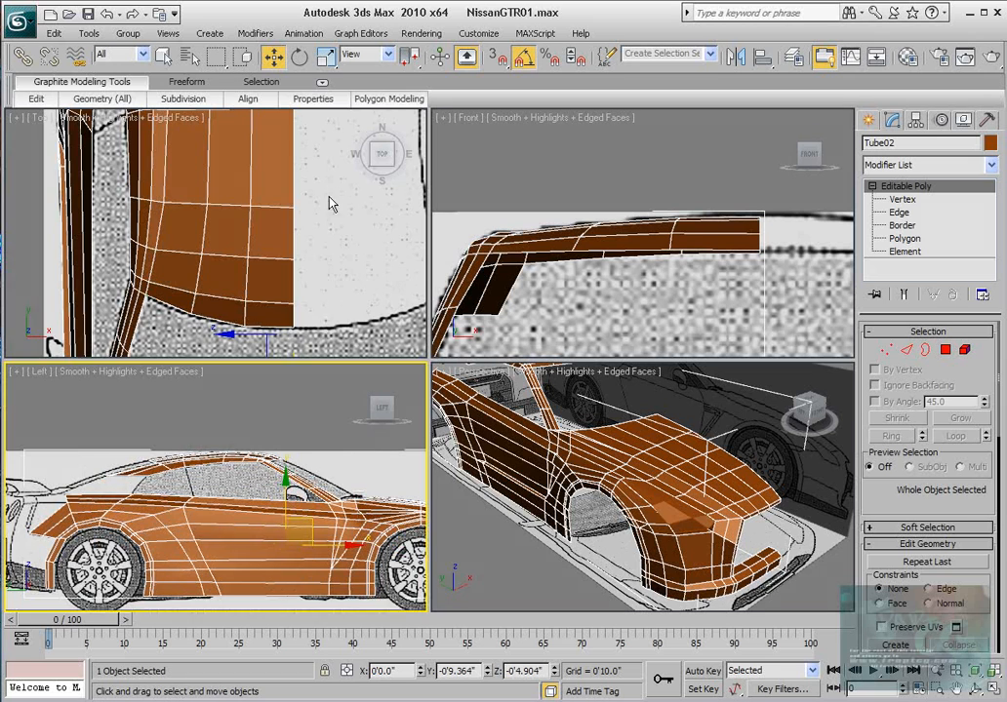
Unhide all hidden objects in the scene and unfreeze everything.
scroll(333, 202, down, 6)
scroll(395, 268, up, 3)
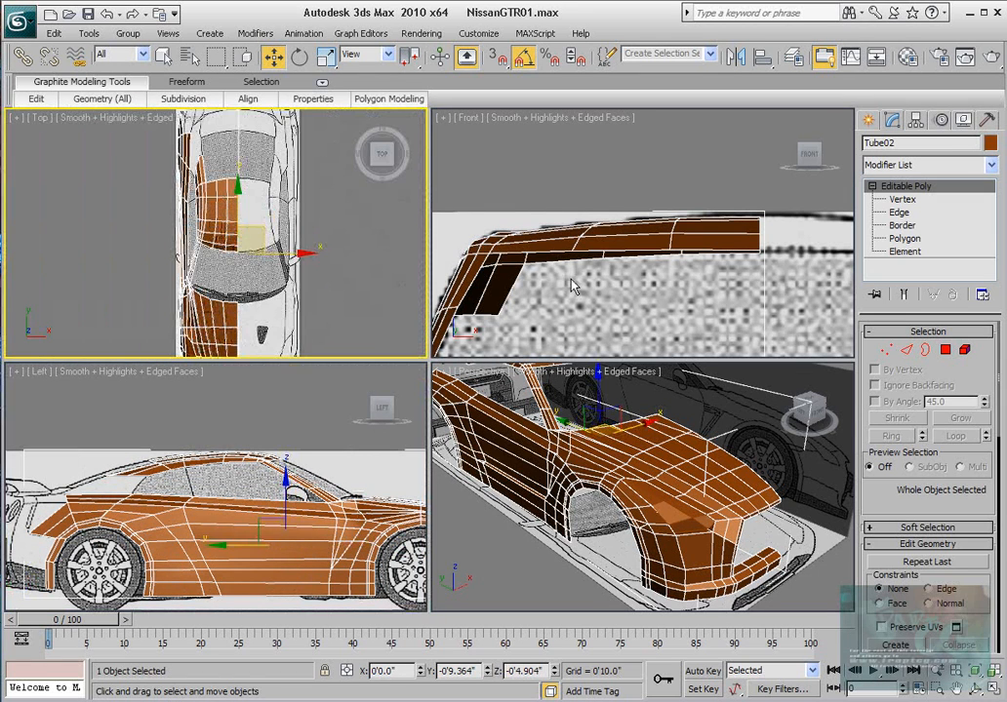
scroll(573, 286, down, 5)
right_click(563, 171)
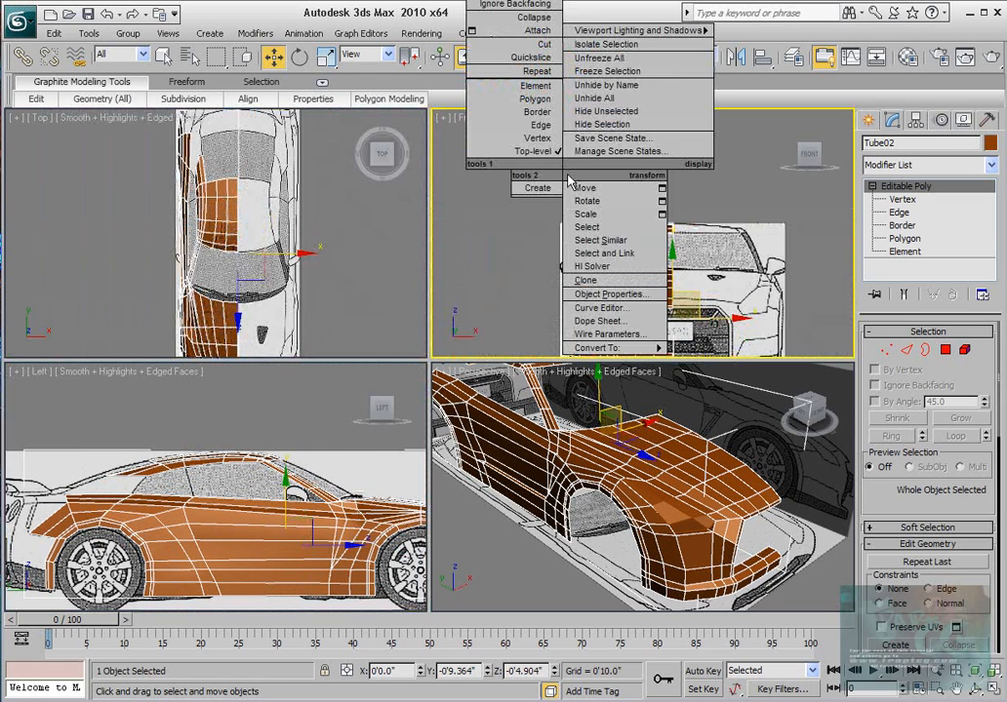
click(592, 99)
alt+middle_drag(683, 468, 556, 447)
right_click(556, 448)
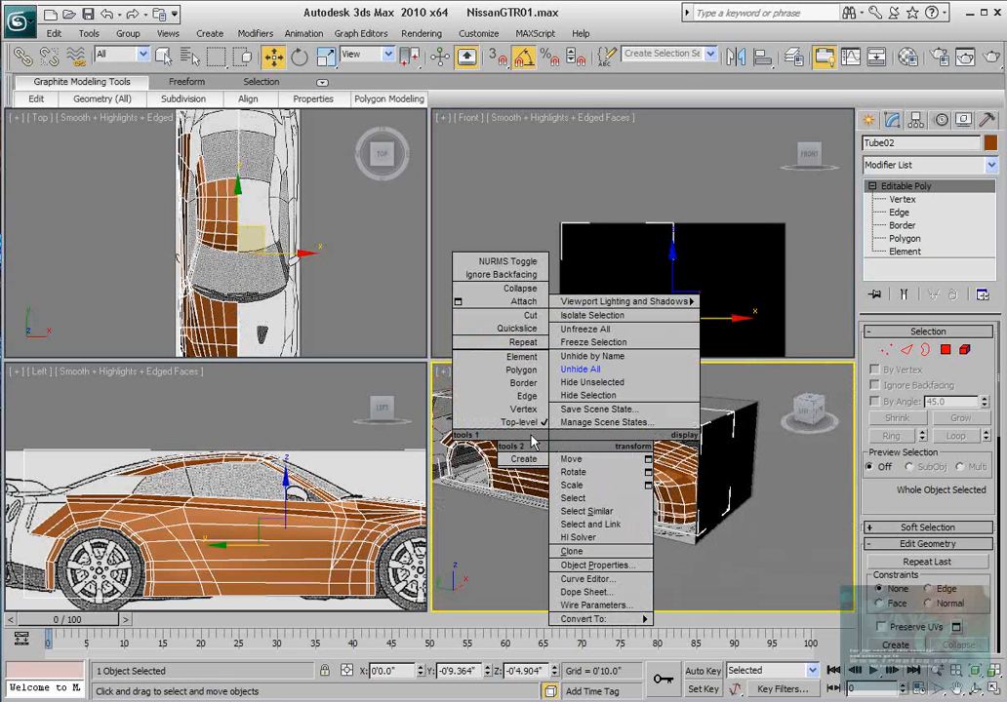
click(607, 342)
Hide the FrontView reference plane standing behind the rear of the car.
click(520, 429)
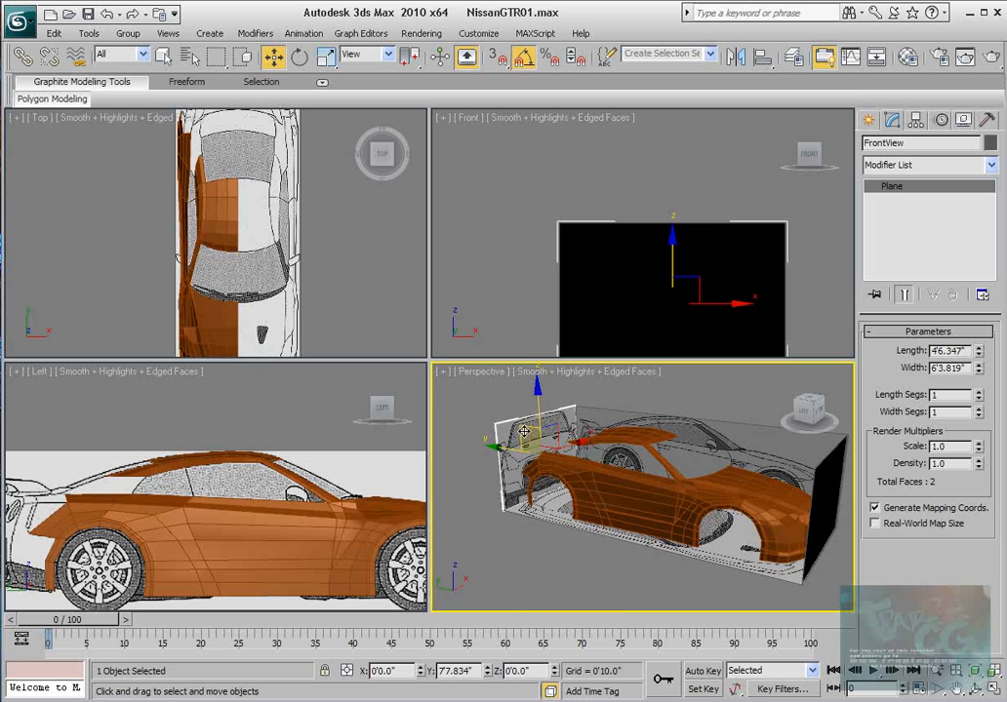
right_click(523, 430)
click(559, 382)
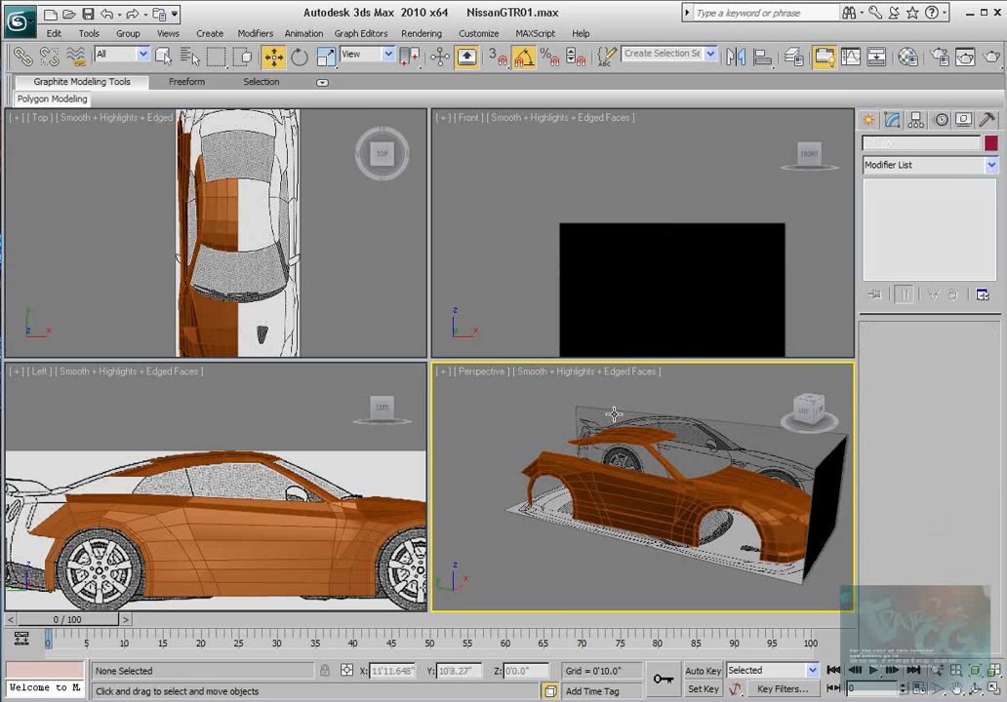
Freeze the three remaining blueprint planes: the side one, the floor one and the one at the car's nose.
click(549, 490)
ctrl+click(547, 512)
alt+middle_drag(548, 515, 702, 533)
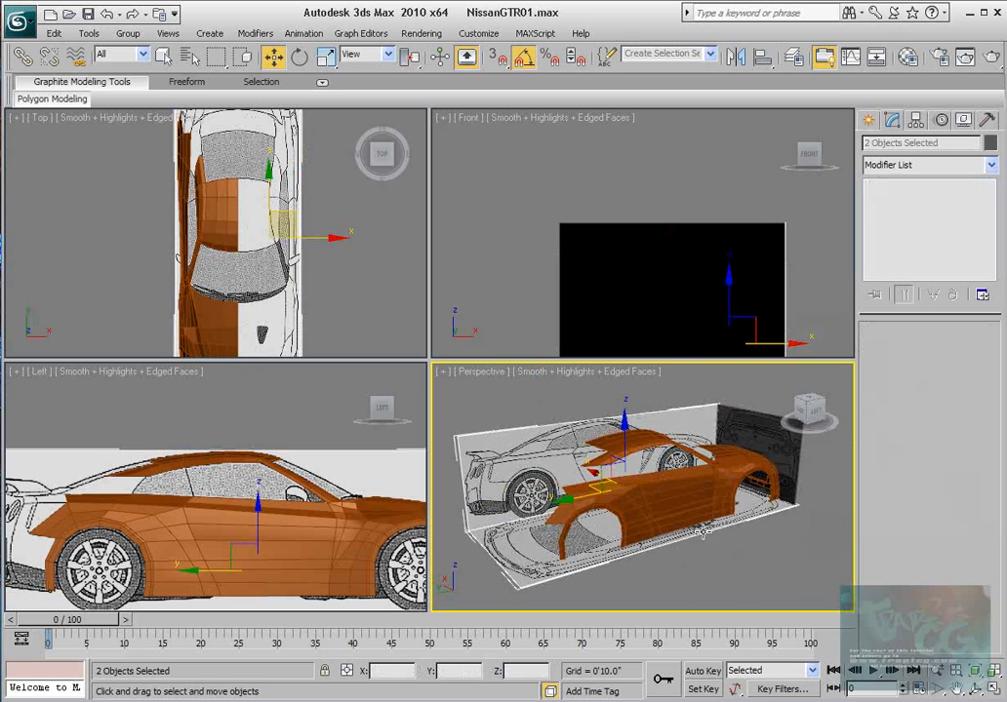
ctrl+click(746, 427)
alt+middle_drag(746, 428, 732, 431)
right_click(731, 431)
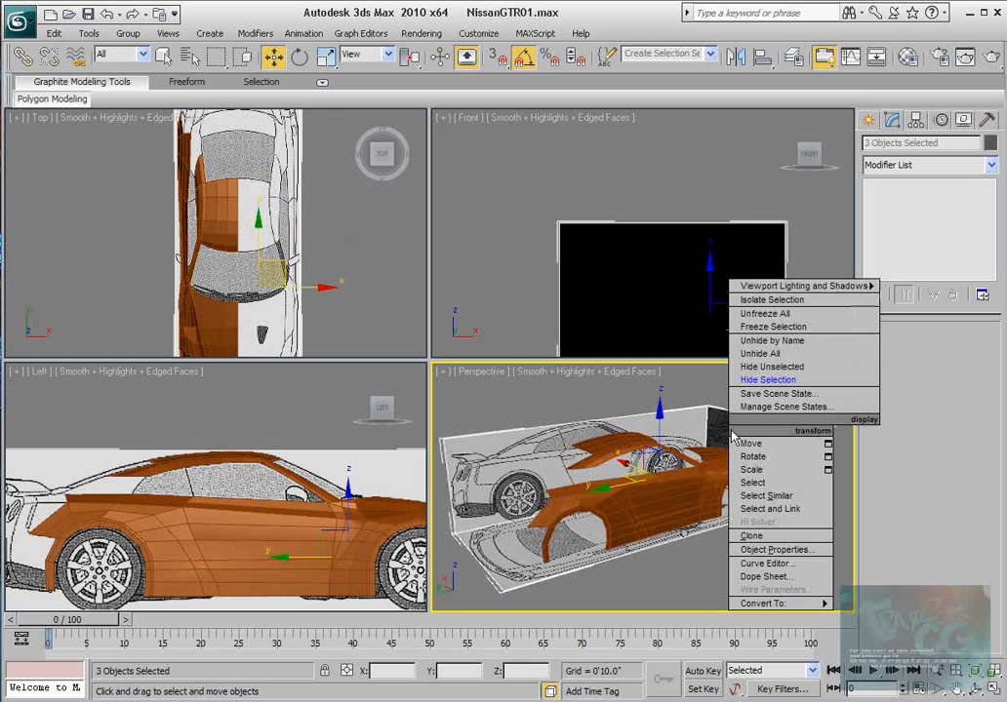
click(765, 326)
Switch the Front viewport to the Back view and frame the rear blueprint in it.
middle_drag(585, 483, 652, 474)
middle_drag(568, 228, 563, 203)
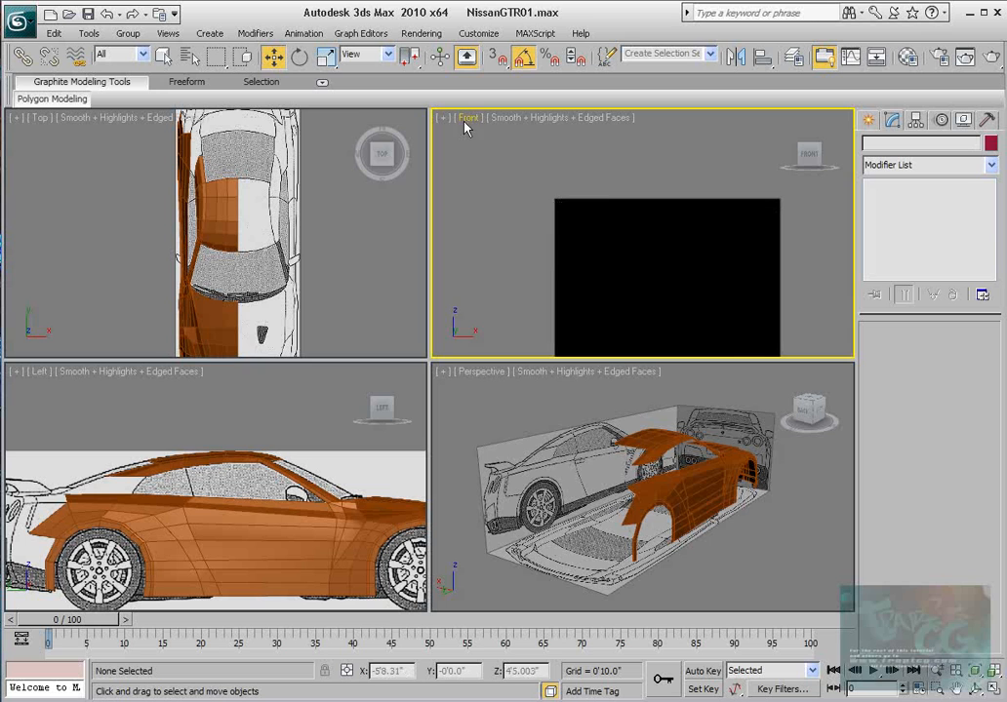
click(467, 118)
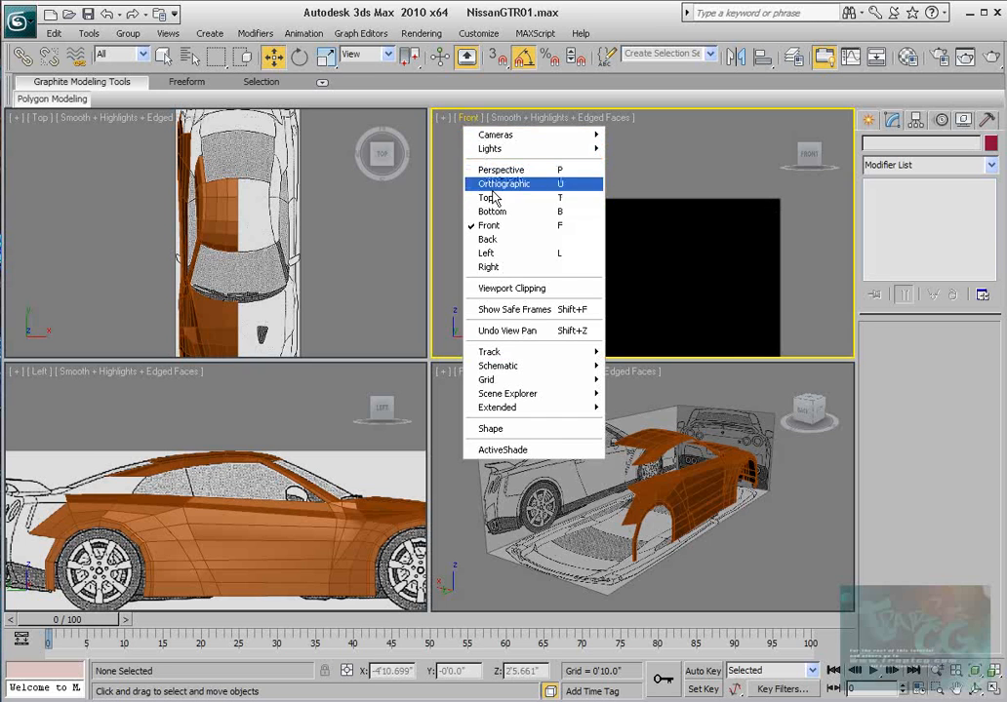
click(487, 239)
middle_drag(683, 244, 606, 234)
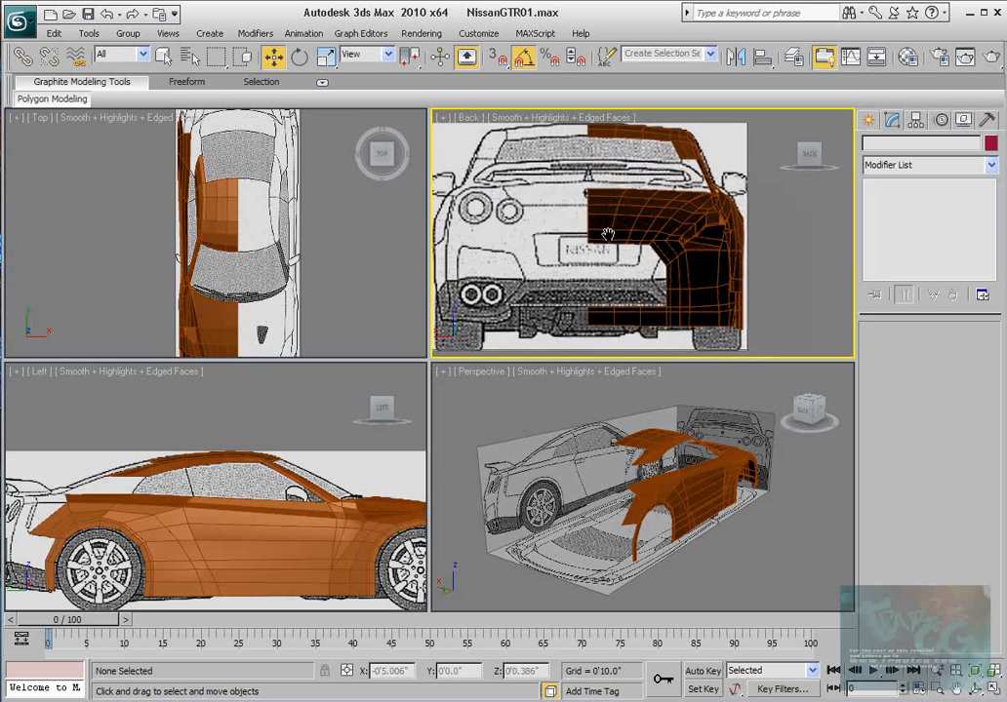
alt+middle_drag(651, 486, 539, 480)
middle_drag(605, 279, 587, 274)
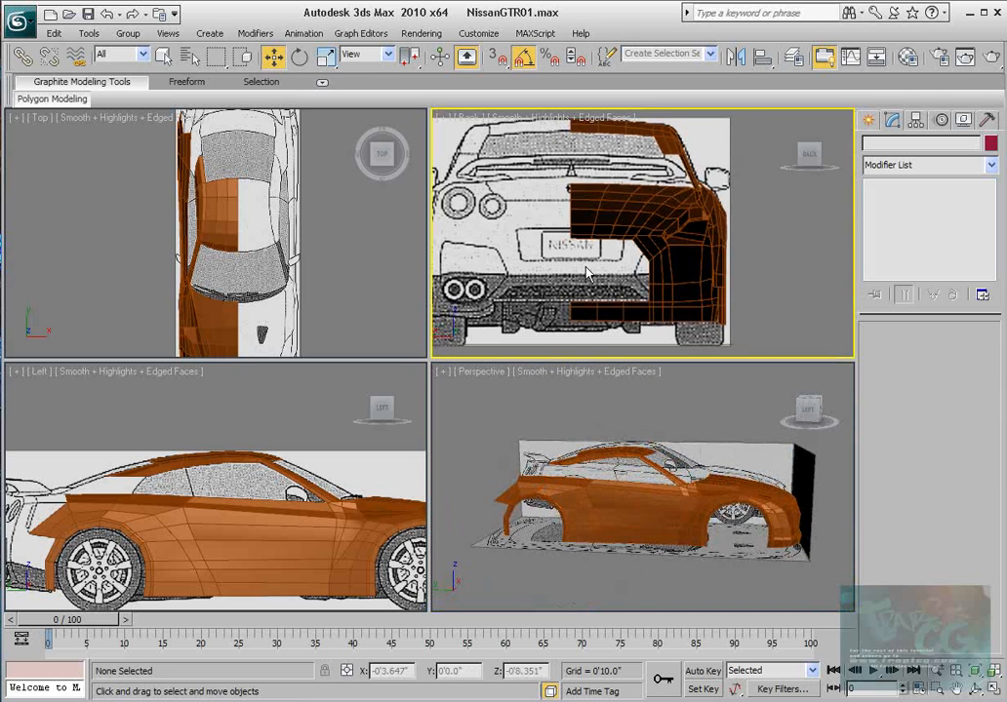
scroll(587, 274, up, 2)
scroll(604, 264, down, 2)
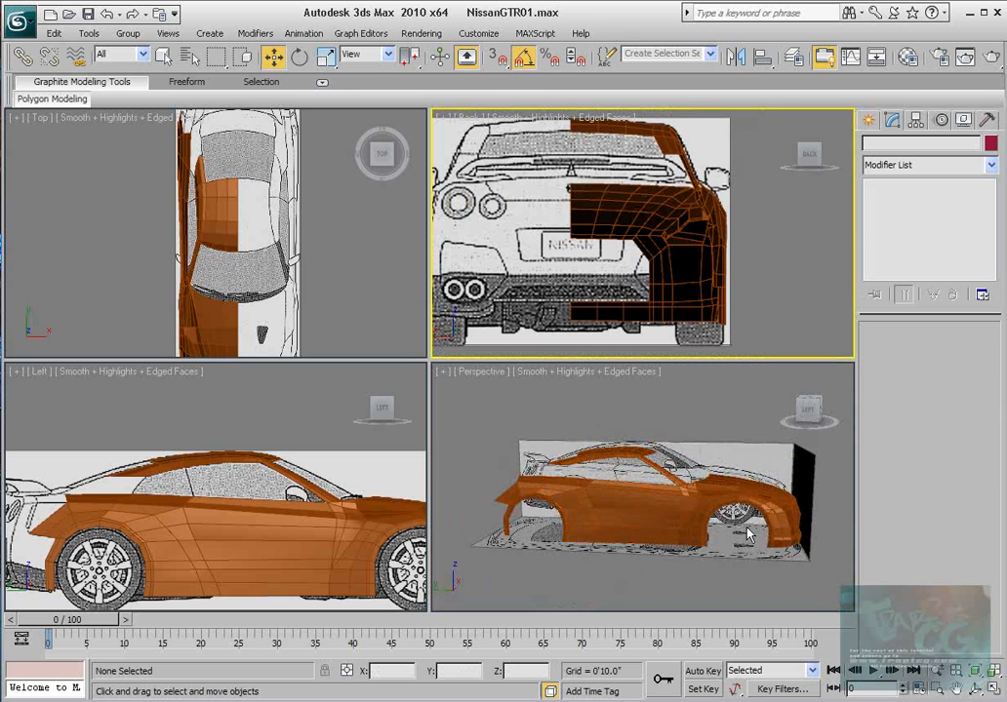
Hide the car body's front polygons, from the nose through the door, windshield pillar and front roof, leaving the rear quarter.
middle_drag(656, 510, 644, 508)
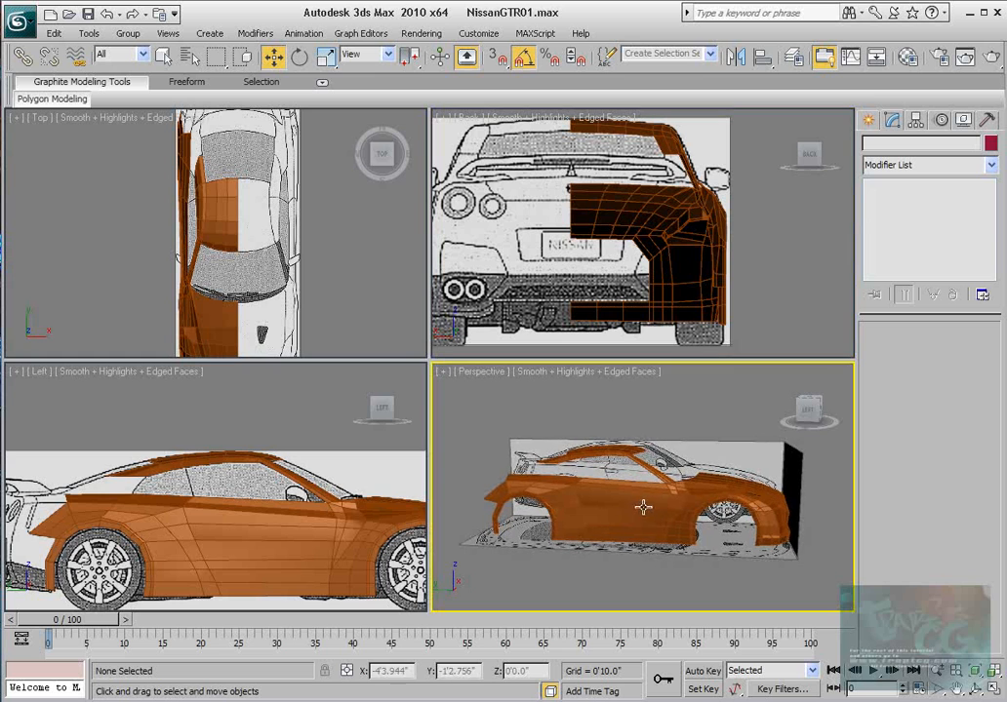
scroll(325, 503, down, 2)
middle_drag(325, 502, 282, 499)
click(221, 512)
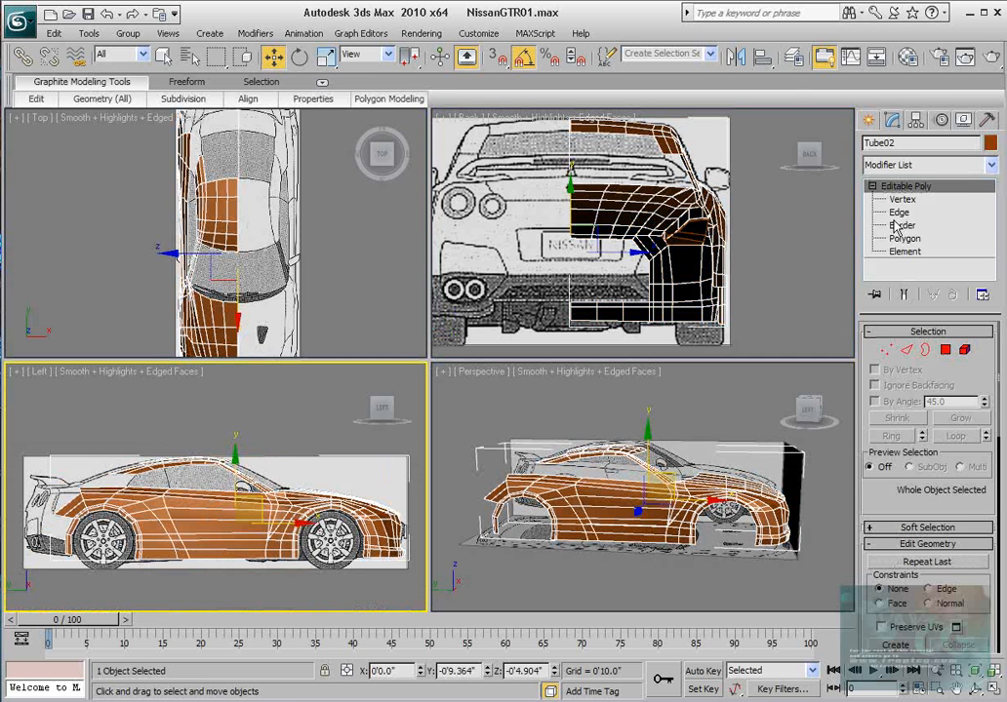
click(945, 350)
middle_drag(720, 476, 699, 467)
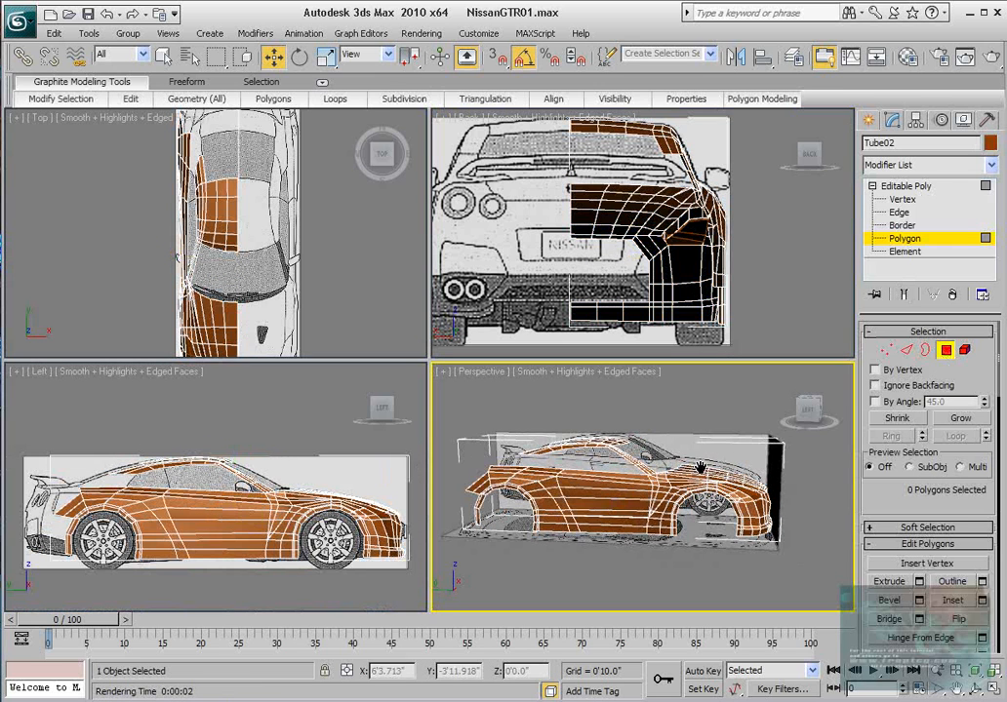
drag(605, 412, 649, 474)
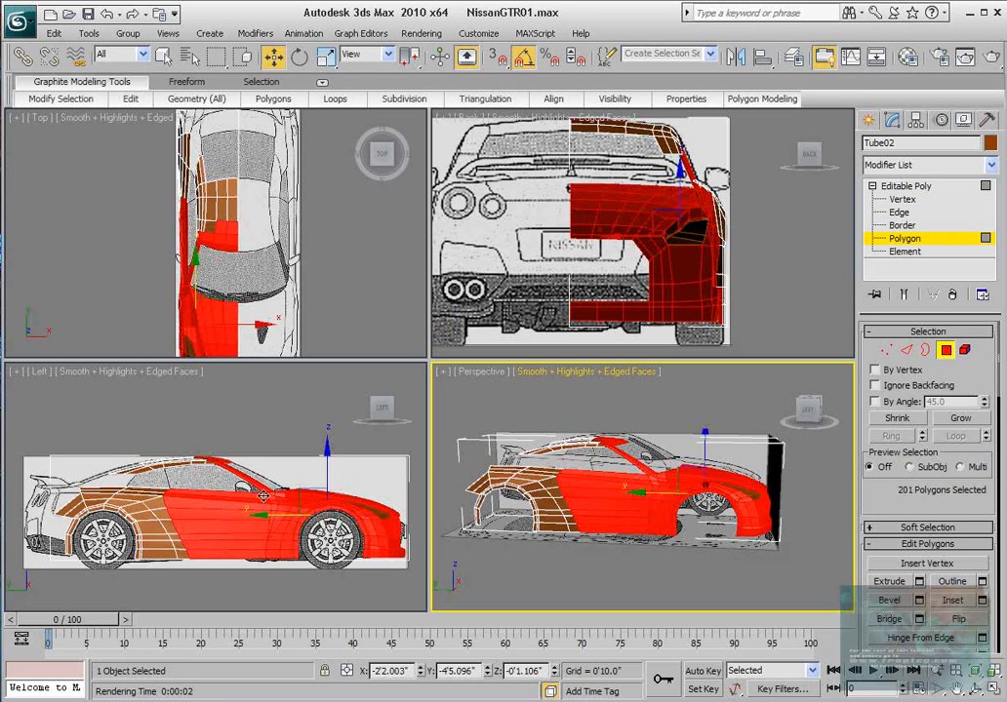
ctrl+drag(239, 431, 190, 467)
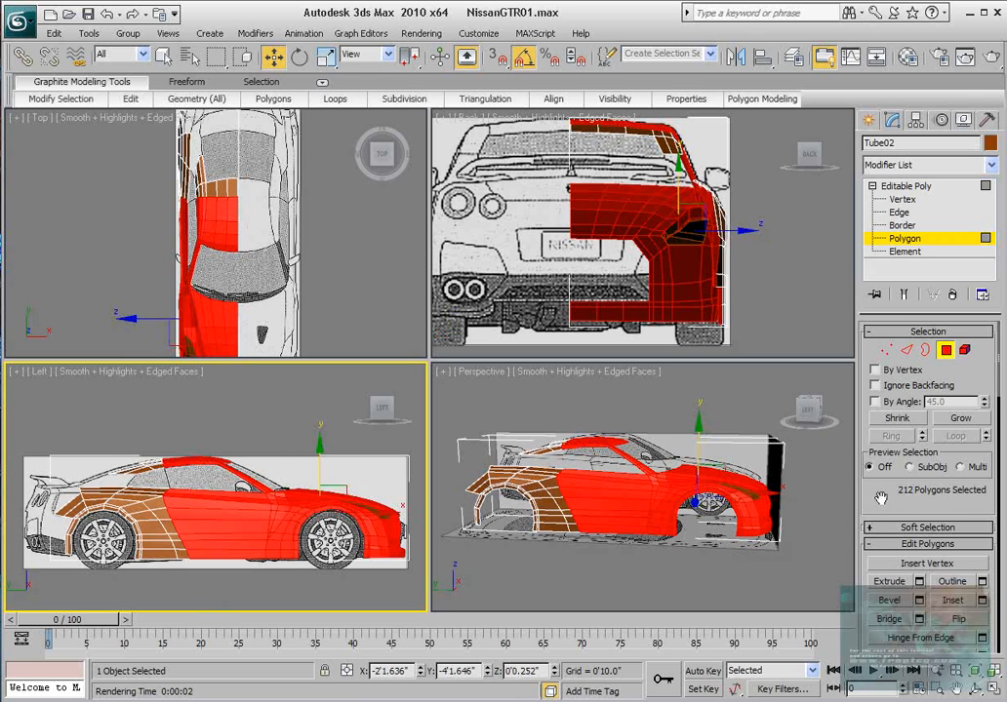
scroll(880, 498, down, 10)
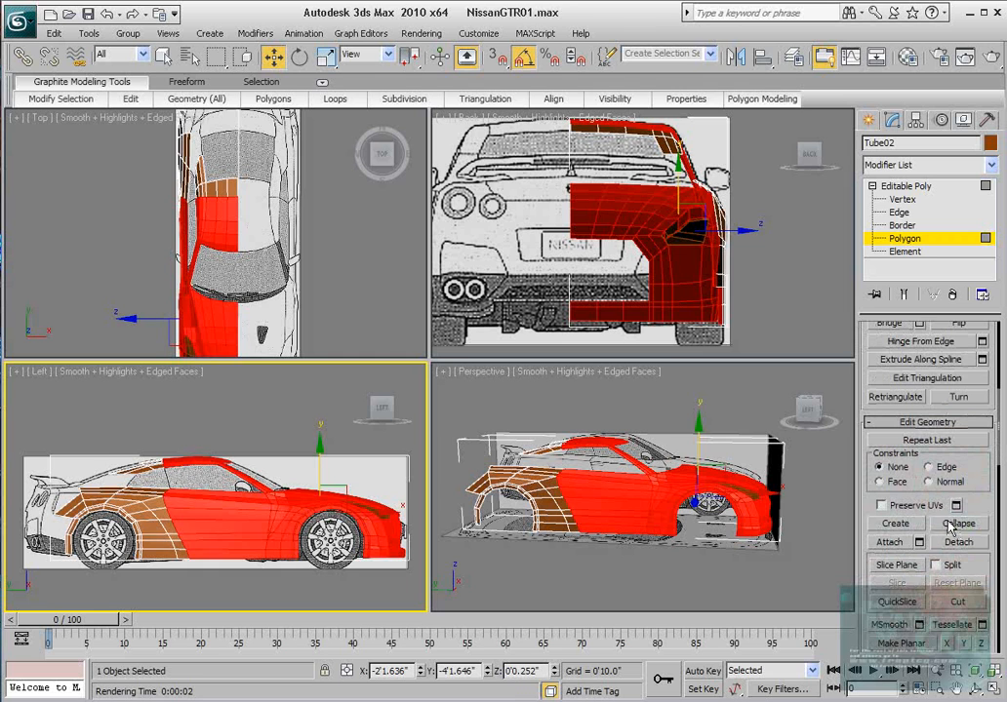
scroll(949, 527, down, 2)
scroll(907, 524, down, 5)
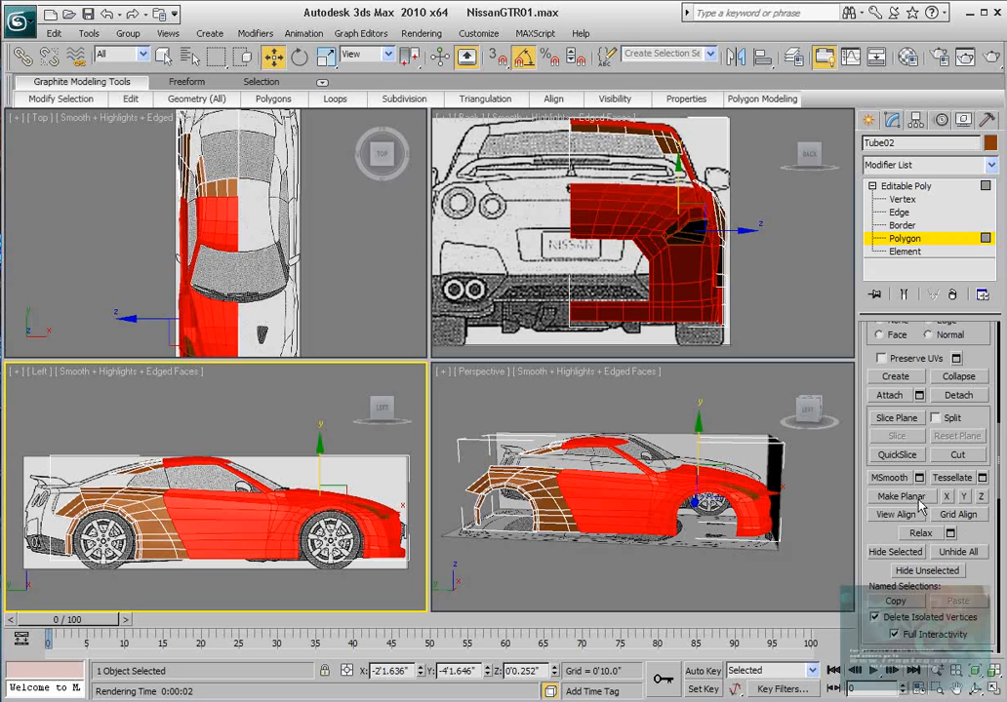
scroll(920, 503, down, 20)
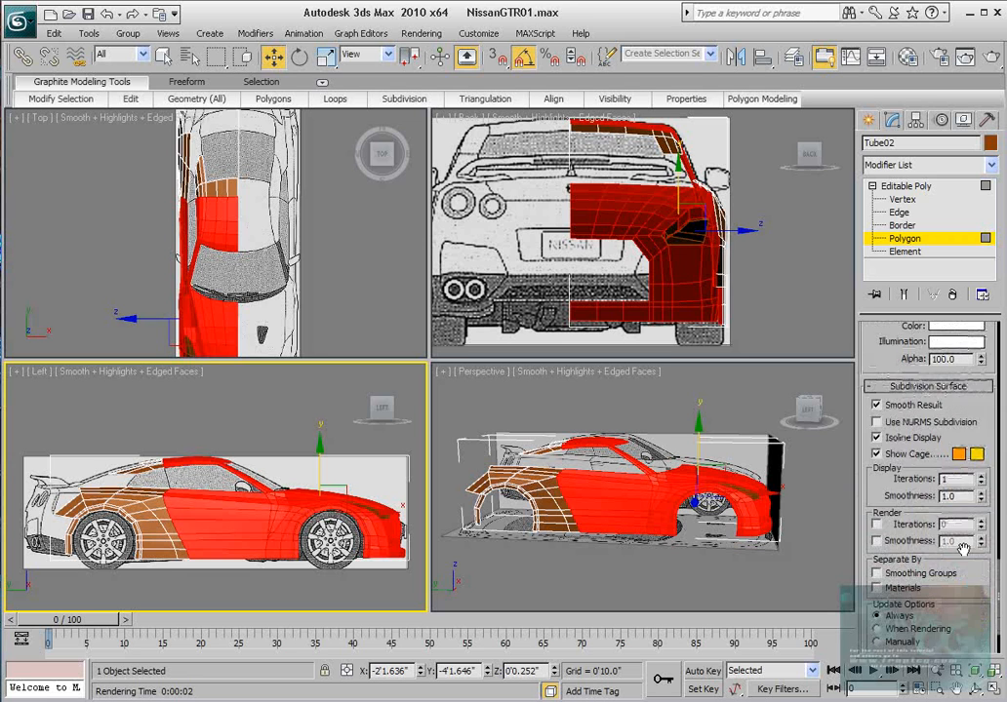
scroll(963, 549, up, 20)
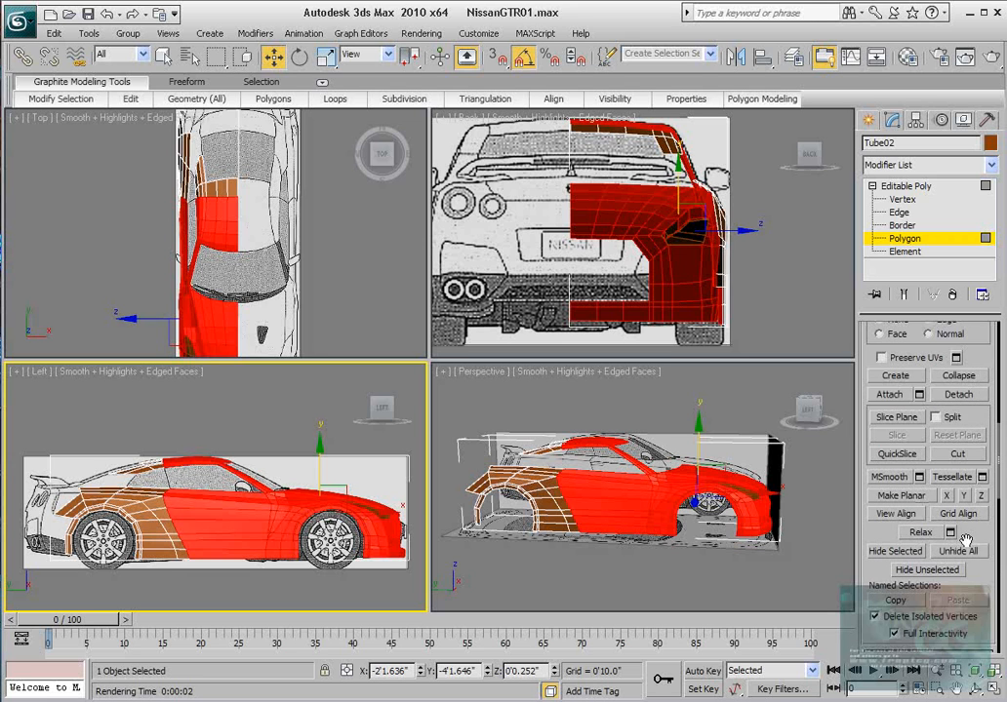
click(896, 551)
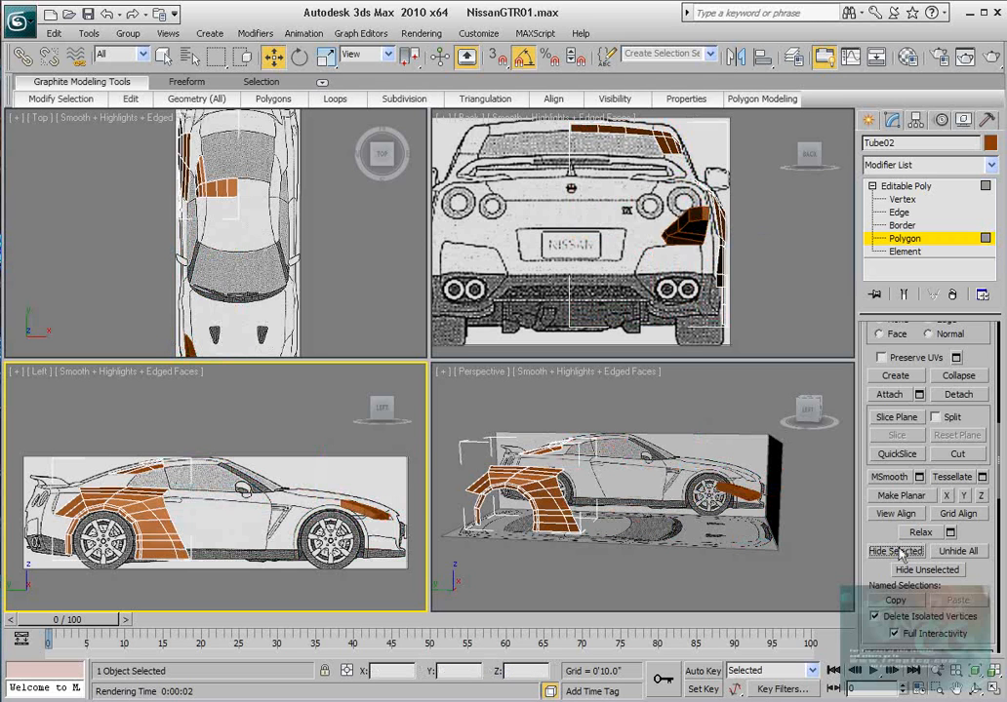
click(900, 243)
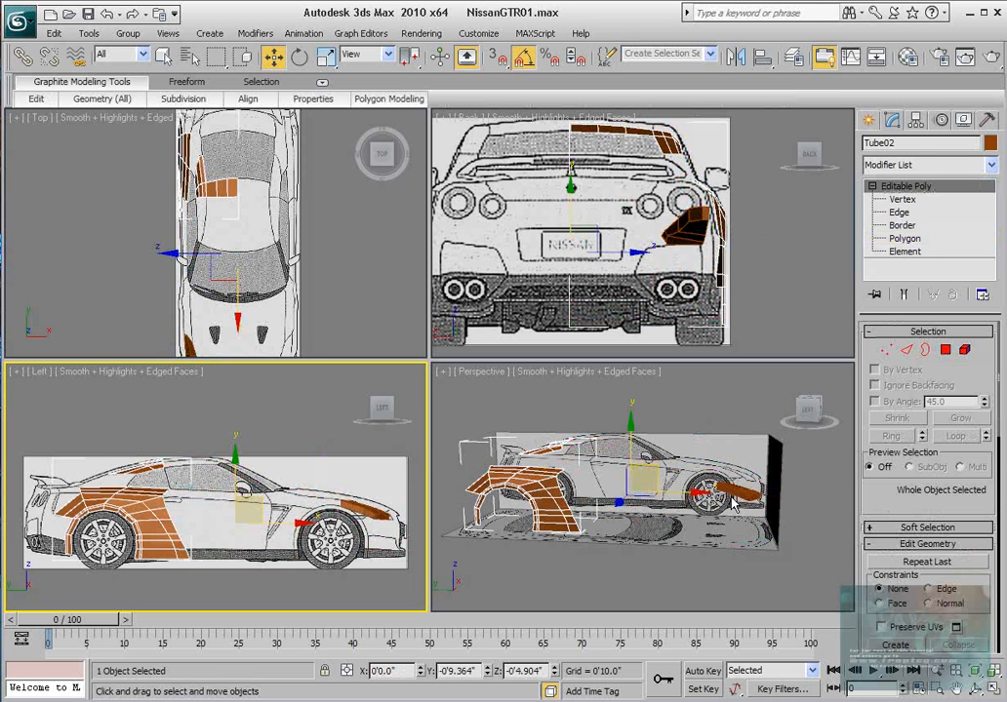
Hide the separate headlight piece above the front wheel.
click(737, 491)
right_click(734, 489)
click(769, 442)
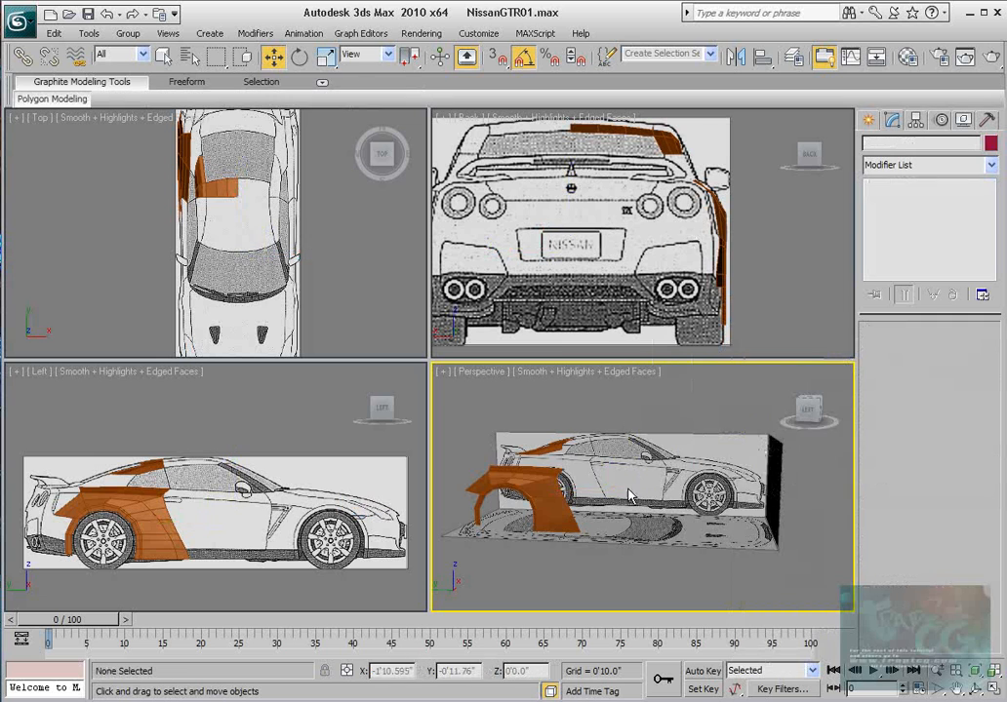
Raise the body's centreline vertex on the lower rear roof edge slightly in the Back view.
middle_drag(634, 497, 655, 491)
click(656, 491)
scroll(683, 492, up, 4)
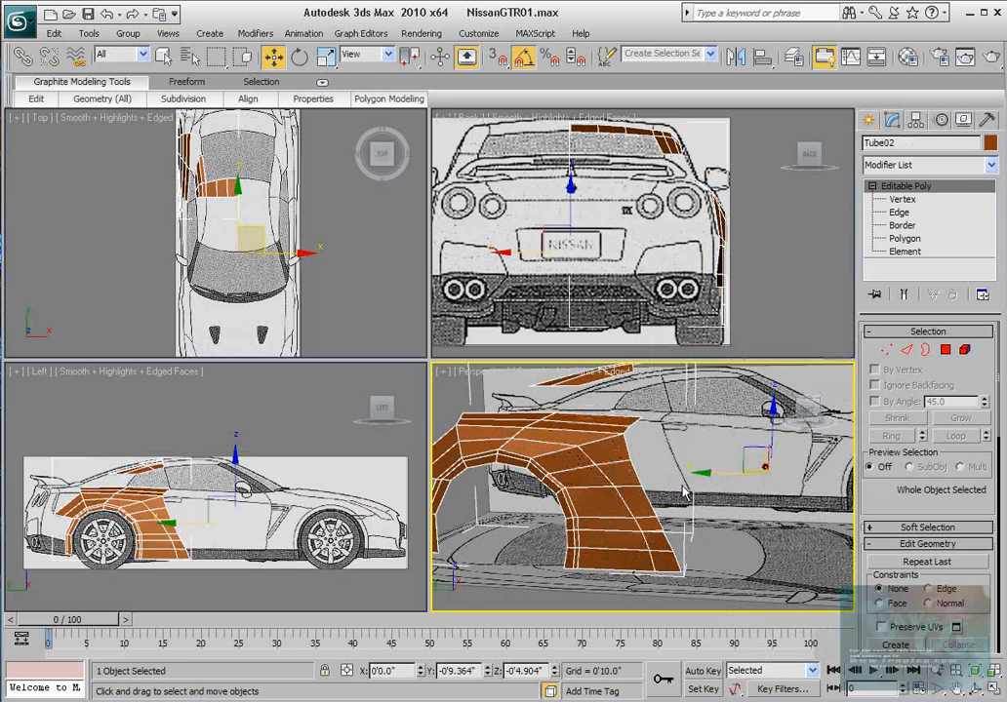
middle_drag(108, 486, 164, 502)
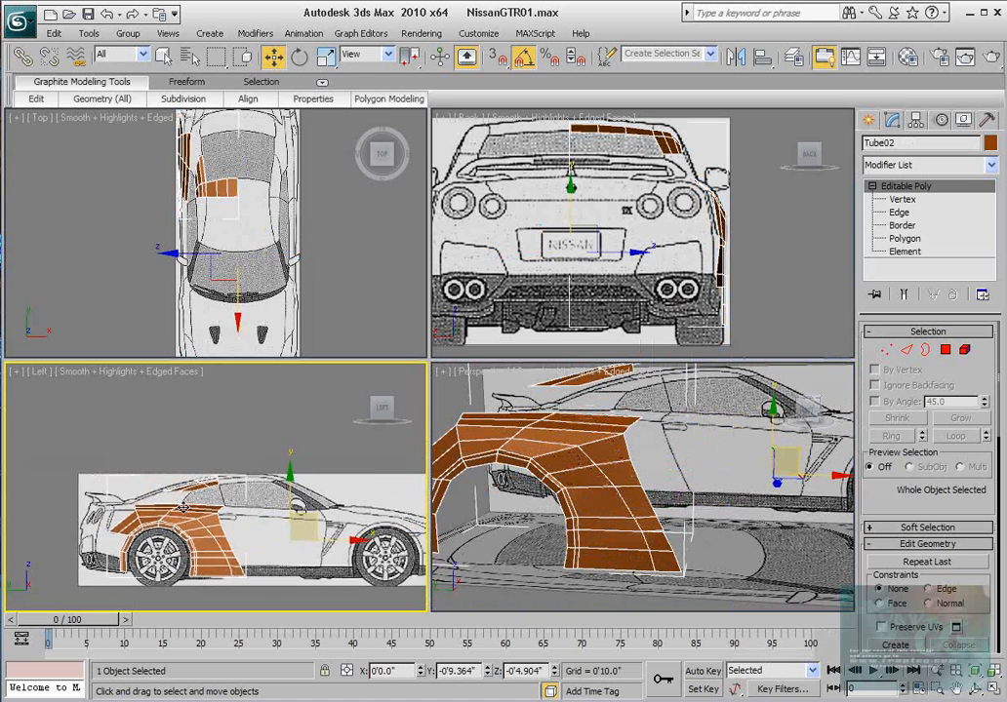
scroll(170, 497, up, 6)
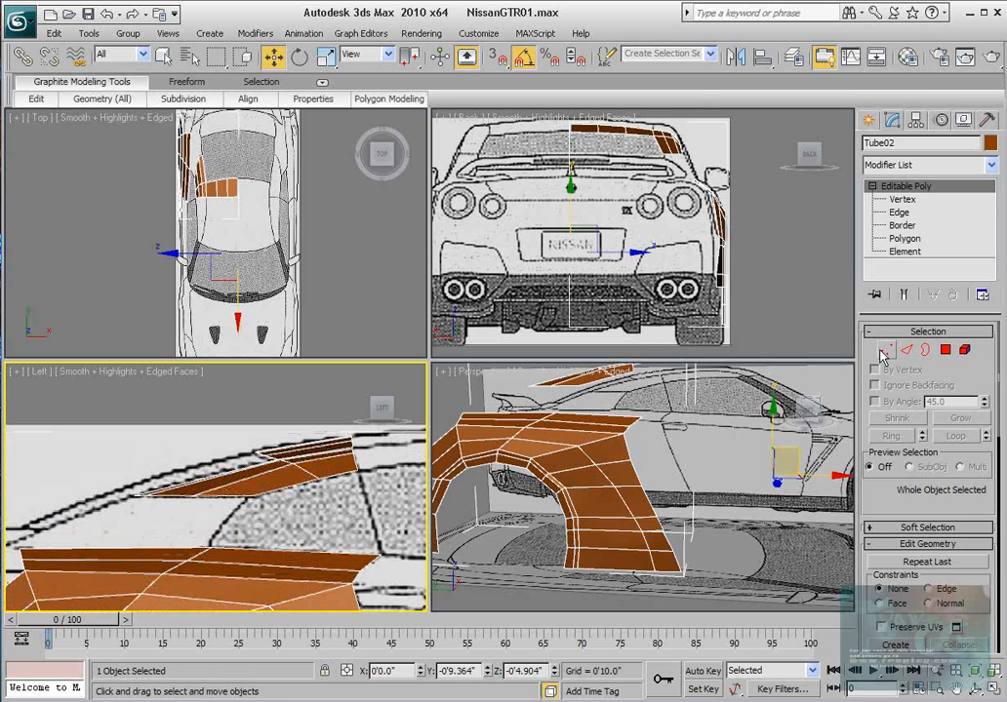
click(883, 351)
middle_drag(595, 168, 604, 228)
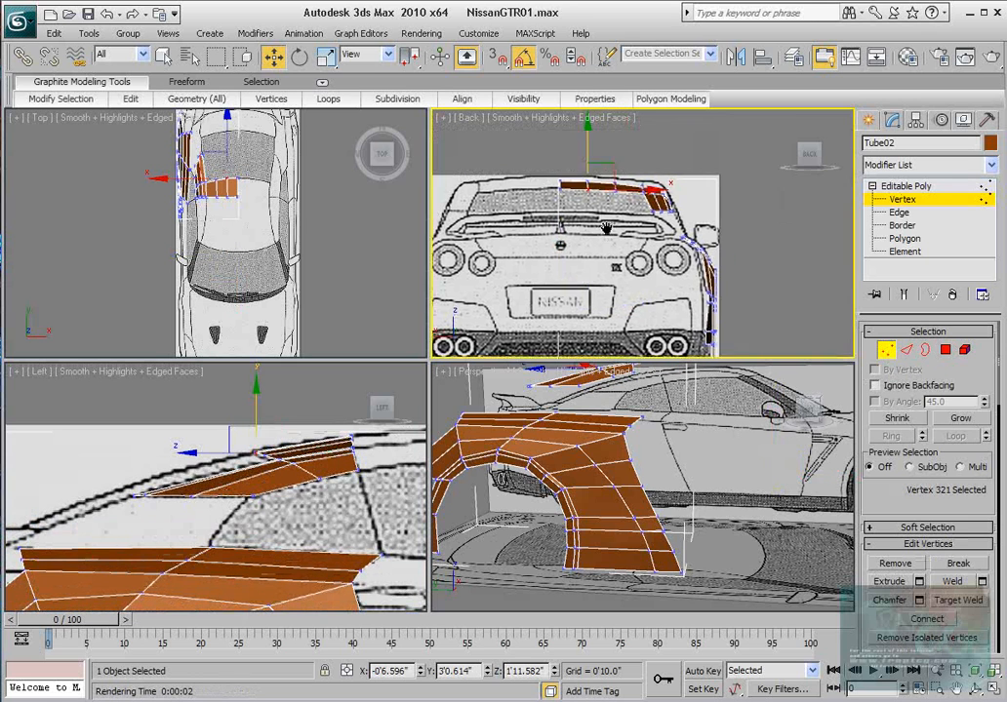
scroll(605, 228, up, 4)
middle_drag(556, 179, 651, 253)
scroll(651, 254, up, 2)
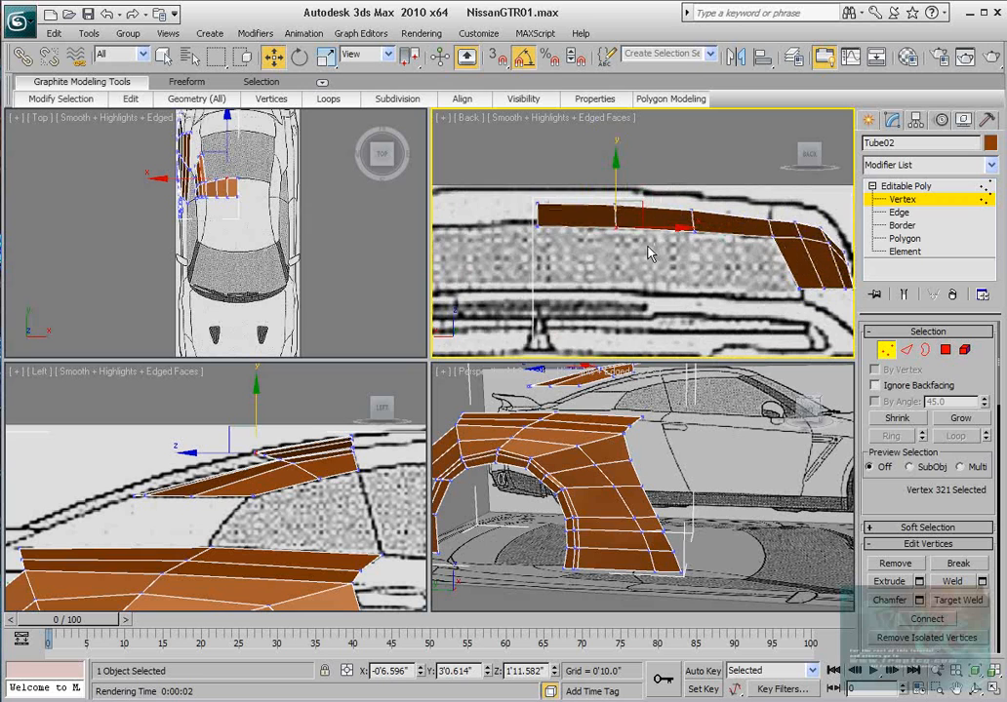
click(537, 209)
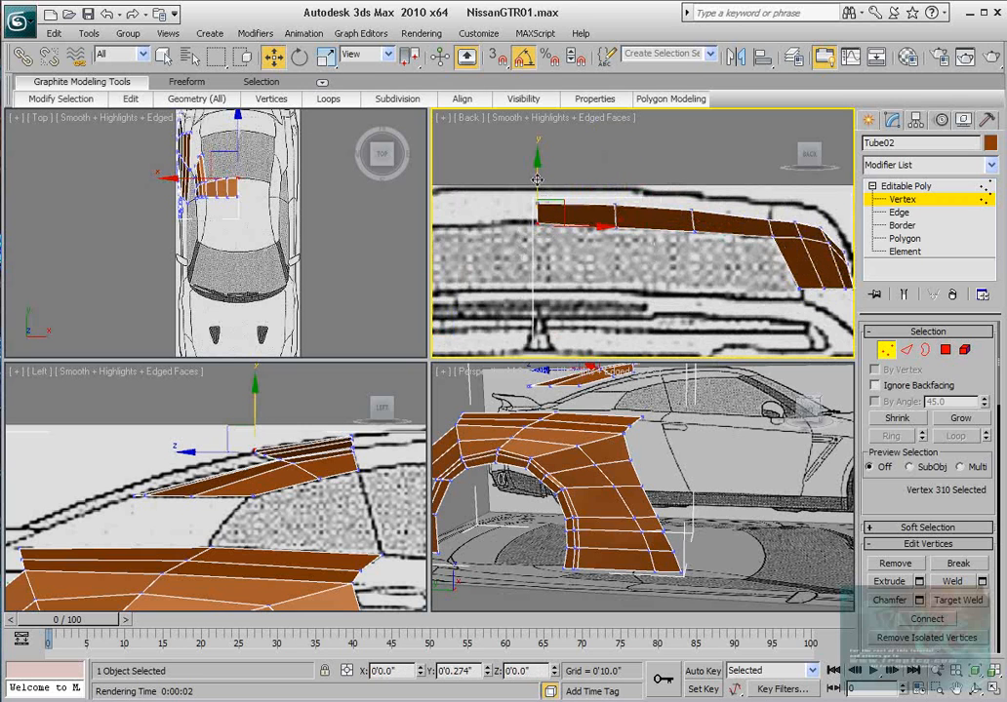
drag(537, 179, 537, 178)
Raise the next two vertices beside the centreline on the lower rear roof edge slightly in the Back view.
click(616, 228)
scroll(649, 215, up, 2)
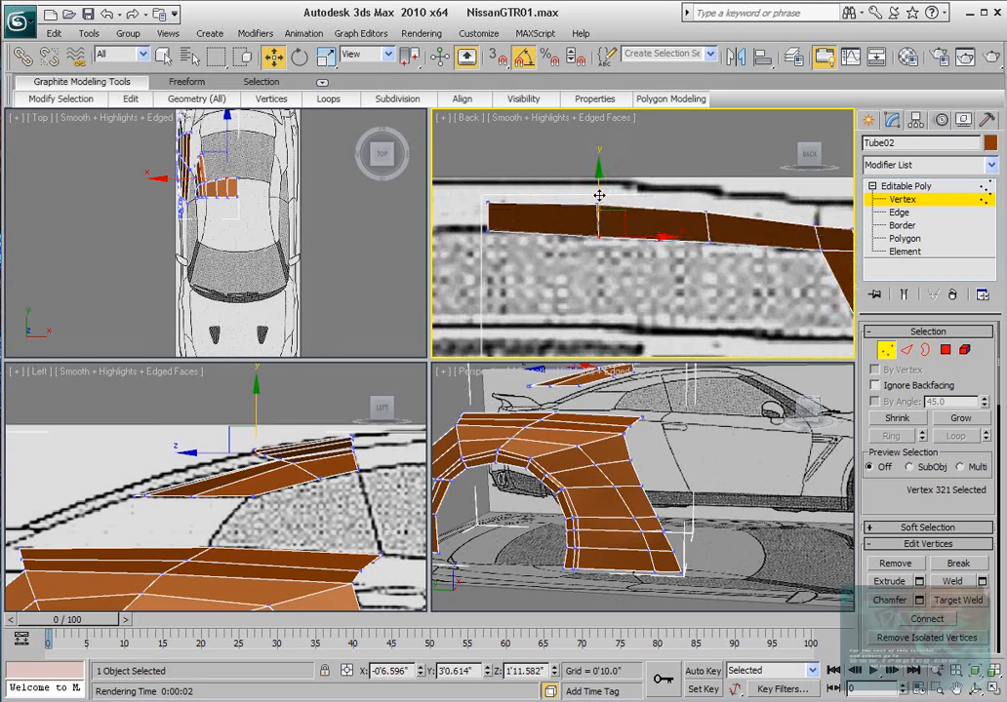
drag(598, 196, 599, 191)
middle_drag(701, 266, 662, 259)
click(671, 234)
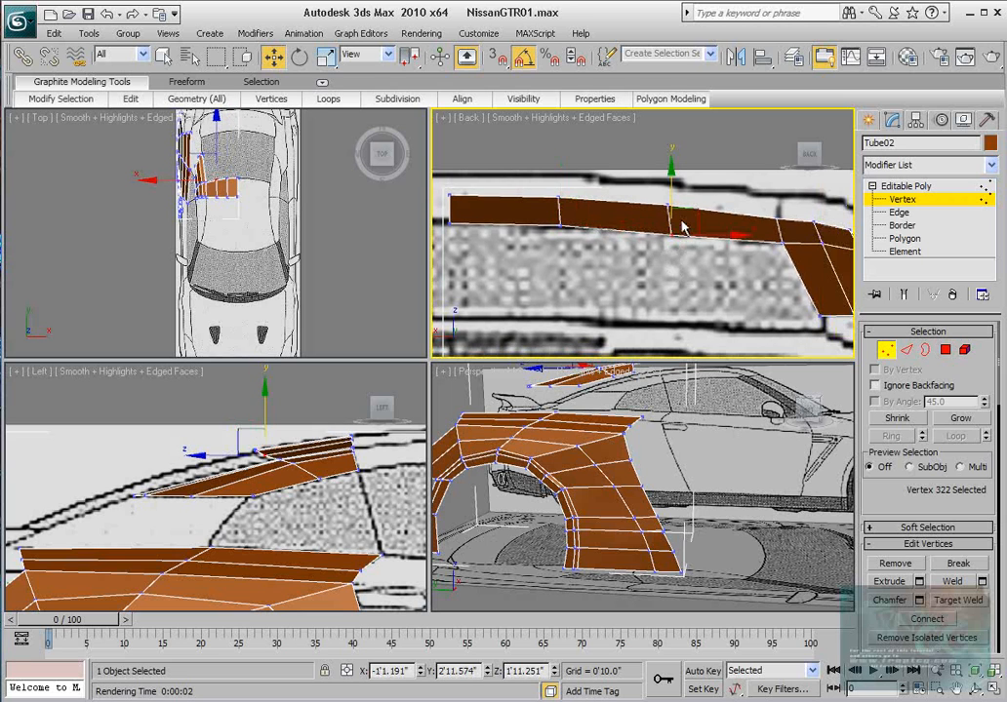
drag(670, 198, 668, 191)
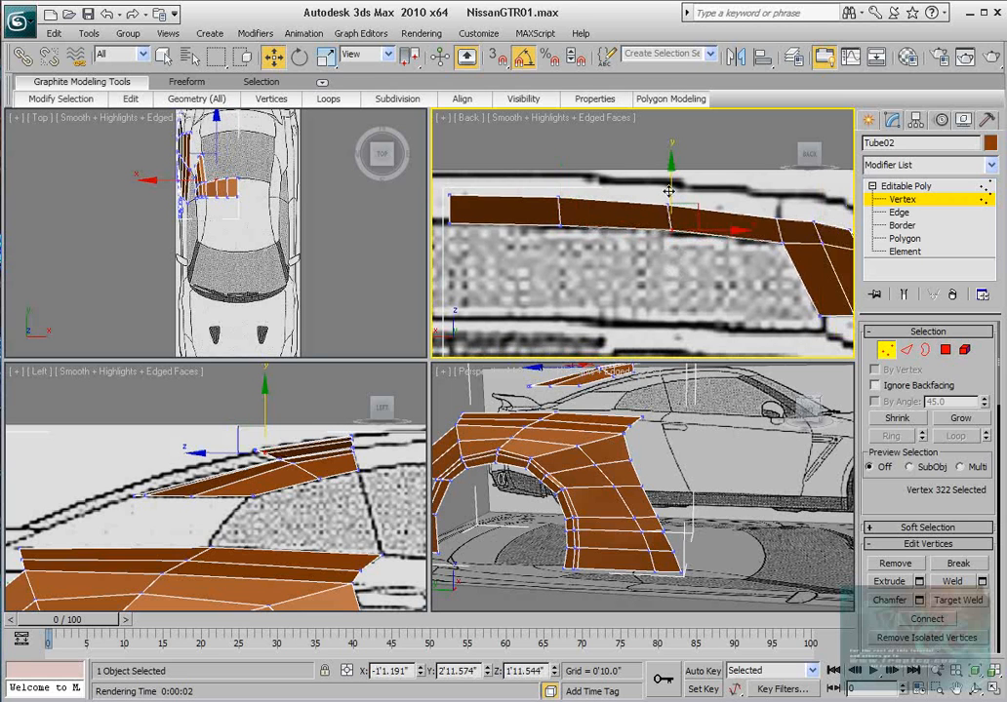
Examine the rear pillar and roof corner vertices against the blueprints in the Back, Top and Left views.
middle_drag(713, 215, 652, 258)
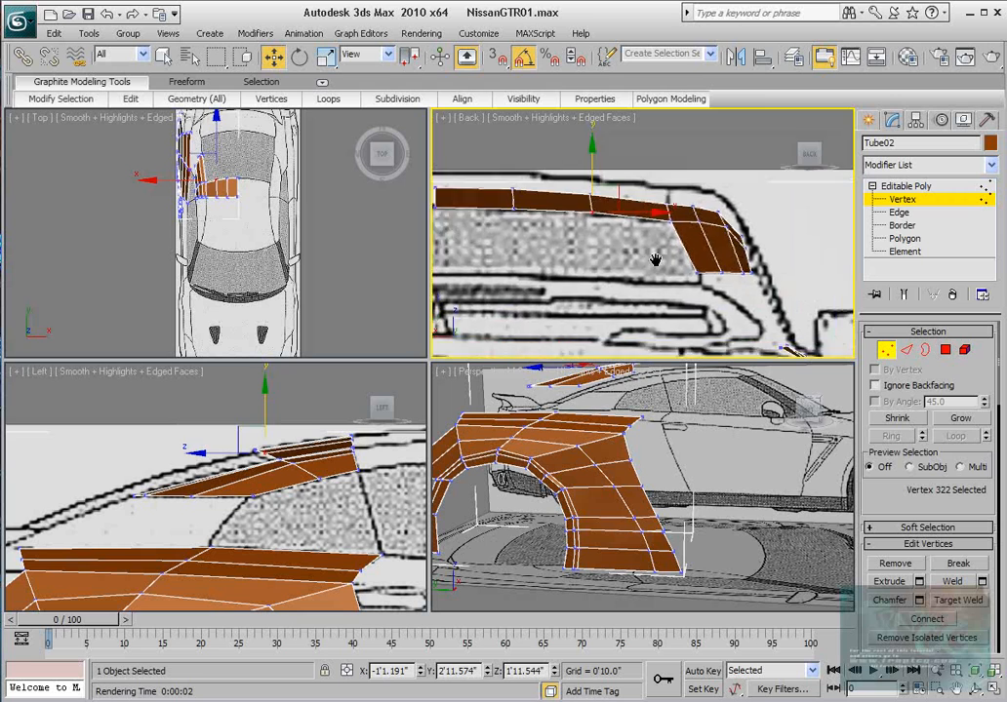
click(678, 266)
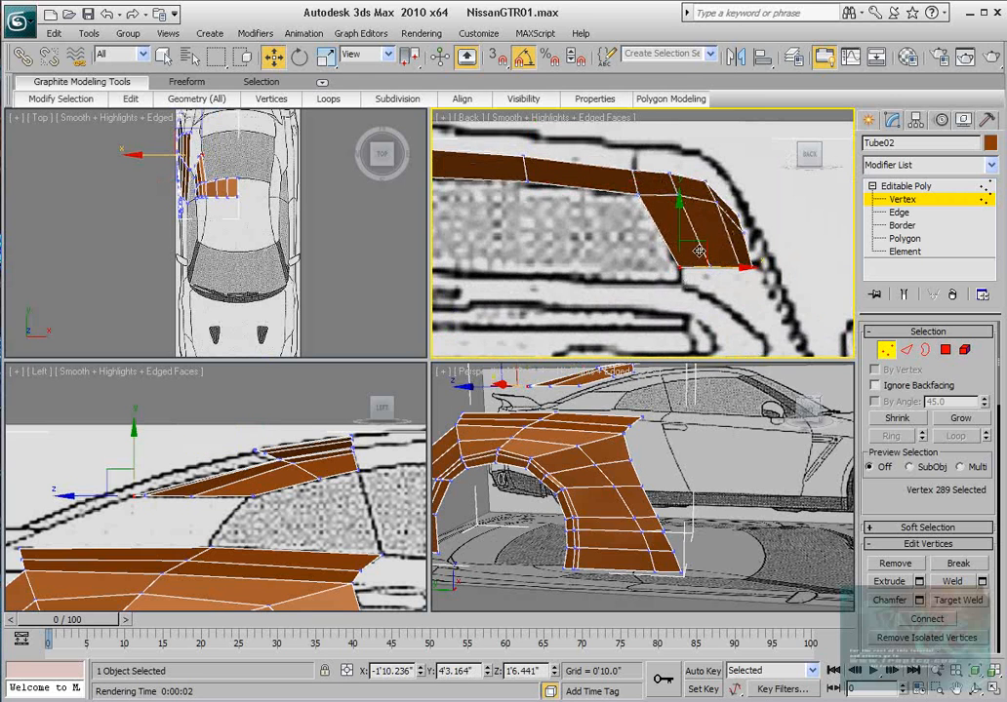
drag(652, 183, 686, 194)
scroll(208, 204, up, 5)
middle_drag(164, 125, 164, 271)
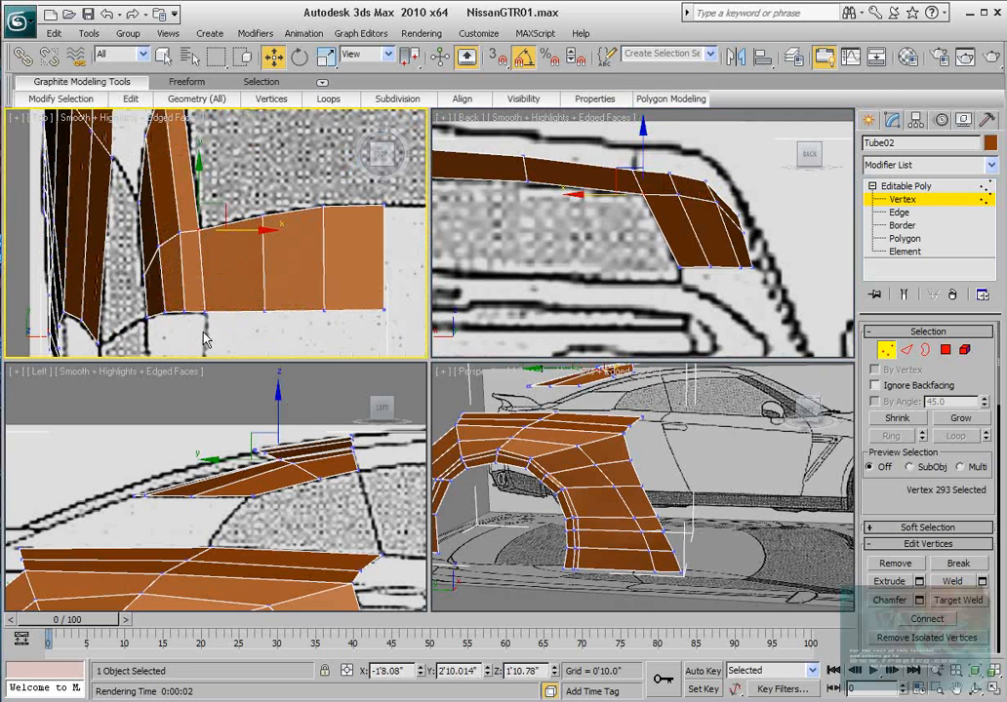
scroll(223, 237, up, 1)
middle_drag(224, 239, 224, 255)
middle_drag(424, 409, 348, 397)
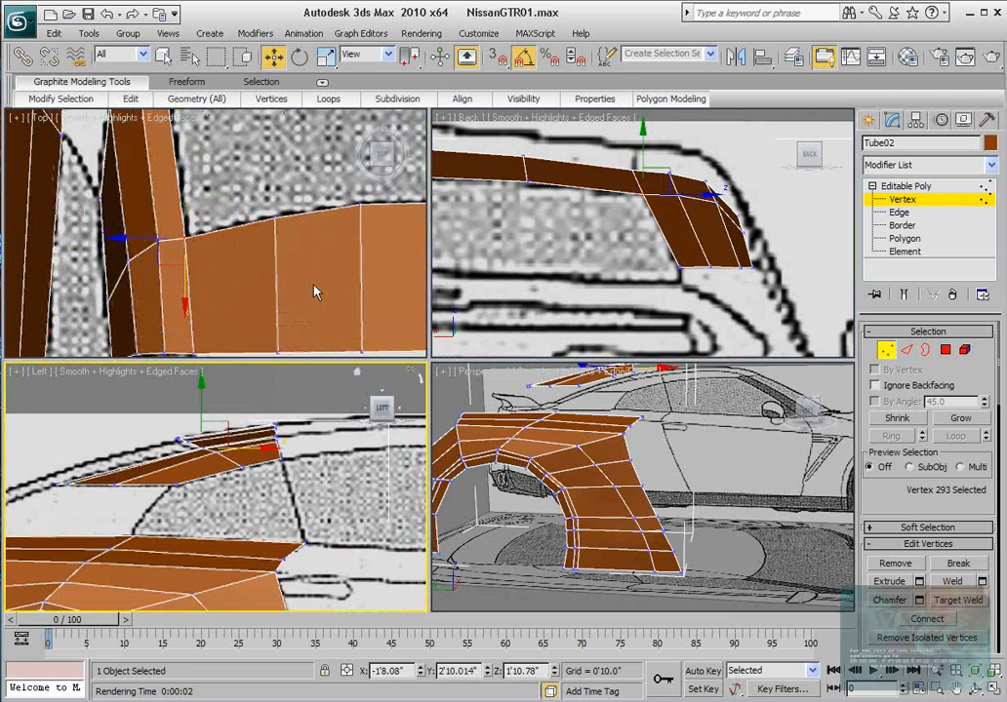
scroll(293, 278, down, 2)
mouse_move(274, 281)
middle_down()
mouse_move(278, 261)
mouse_move(284, 268)
middle_up()
scroll(224, 201, down, 2)
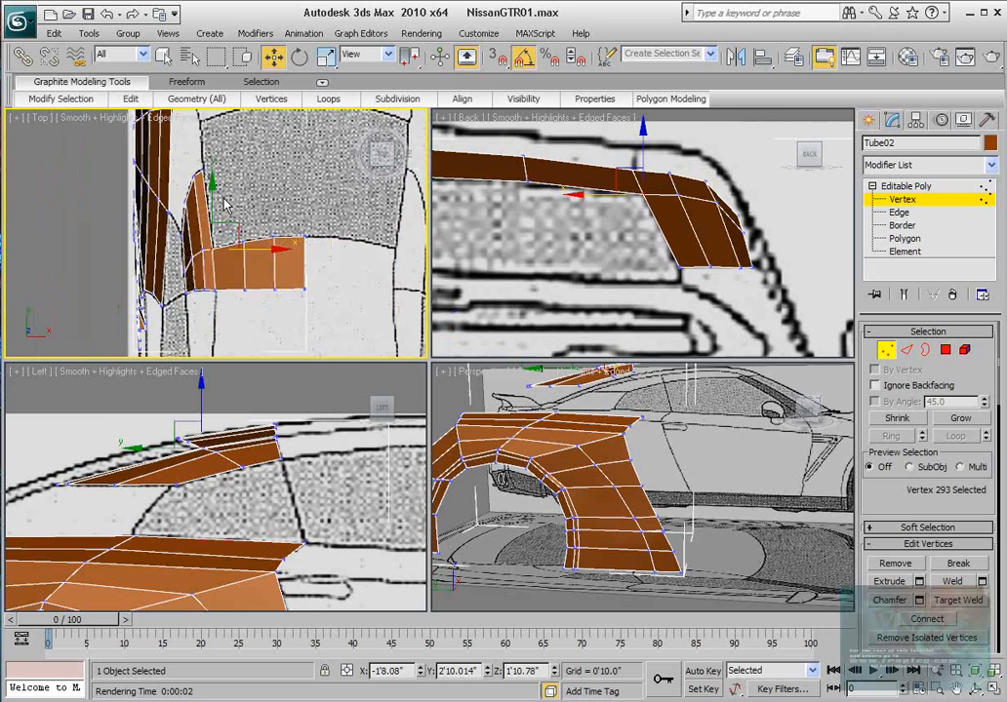
middle_drag(224, 202, 246, 243)
scroll(246, 243, up, 1)
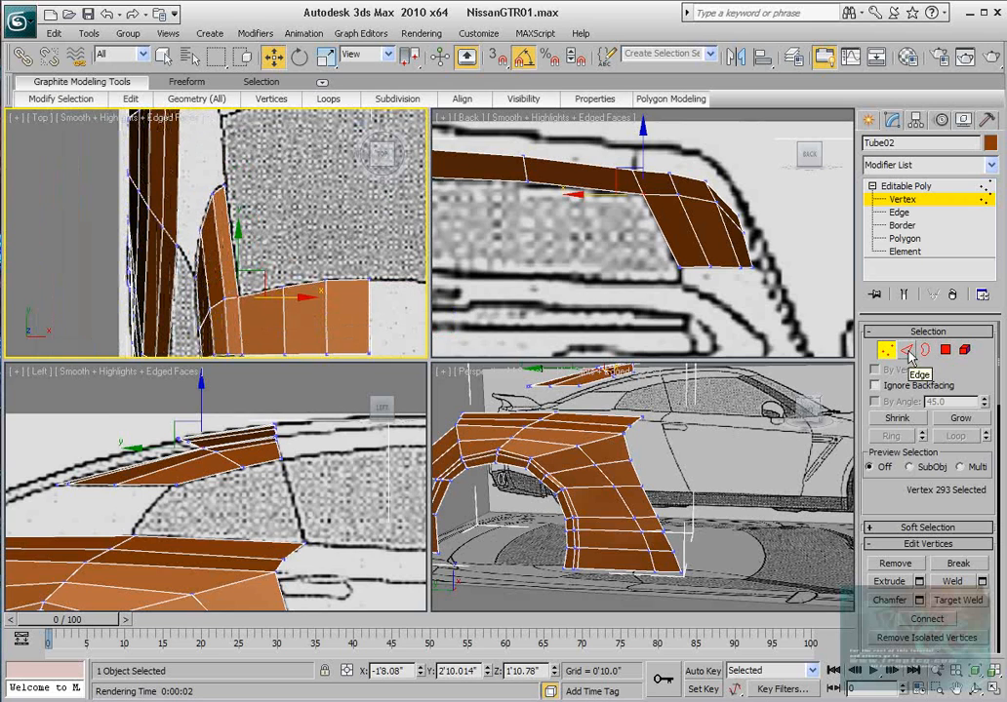
Examine the rear quarter panel and its wheel-arch polygons against the blueprints in the Perspective, Left and Top views.
middle_drag(499, 444, 557, 460)
scroll(296, 470, down, 3)
scroll(202, 430, up, 4)
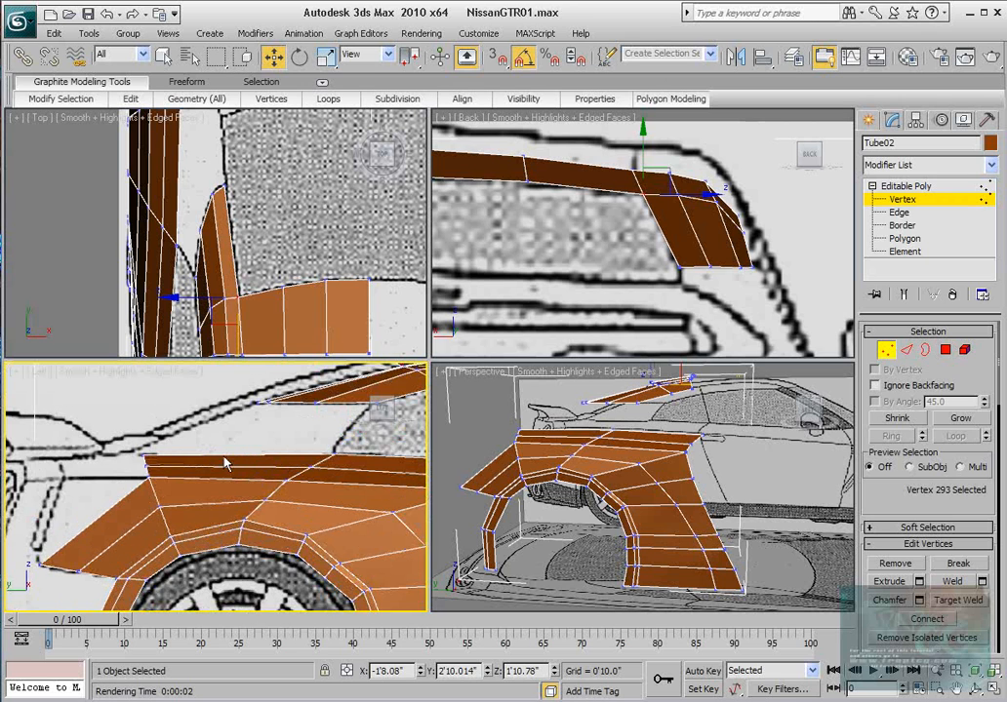
middle_drag(223, 456, 226, 444)
mouse_move(271, 477)
middle_down()
mouse_move(272, 461)
mouse_move(256, 470)
middle_up()
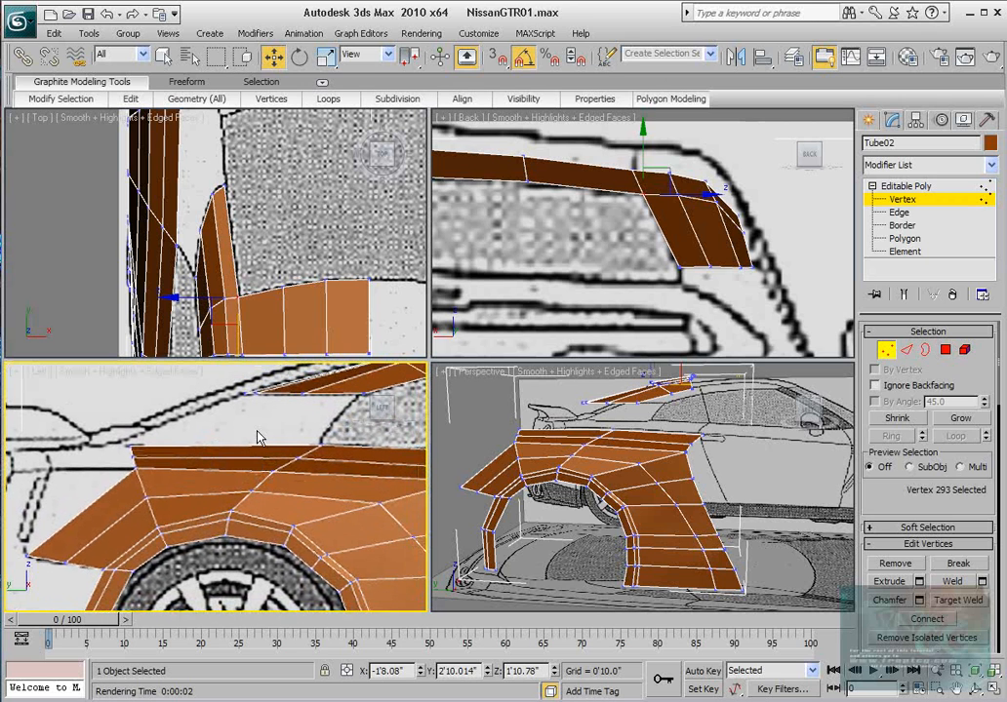
middle_drag(225, 268, 251, 311)
scroll(251, 311, up, 2)
scroll(239, 306, down, 2)
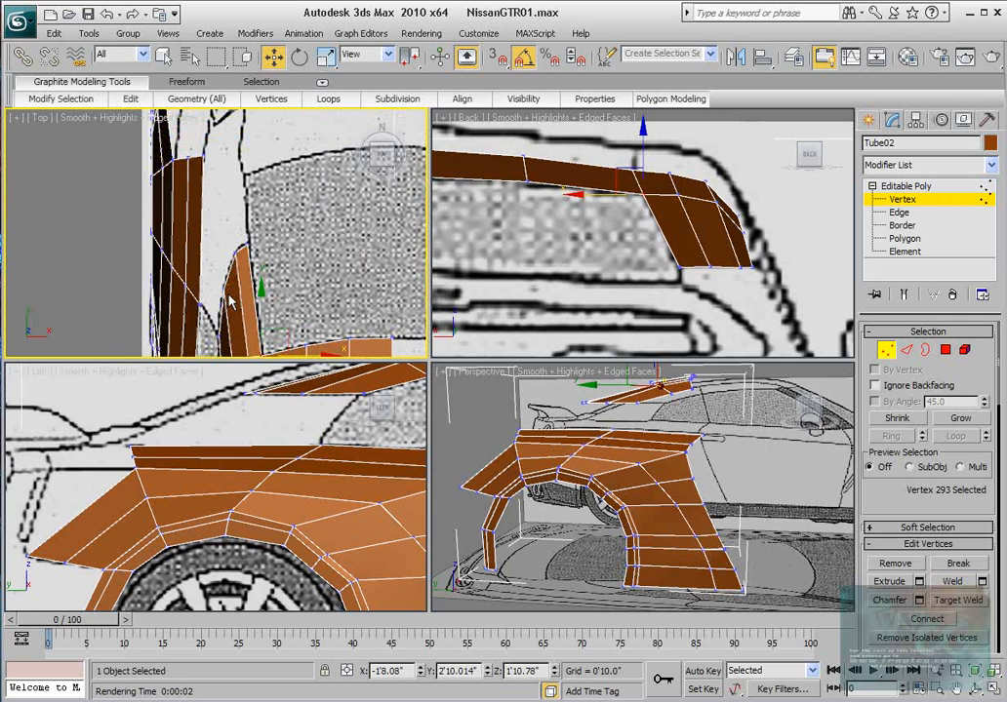
click(205, 221)
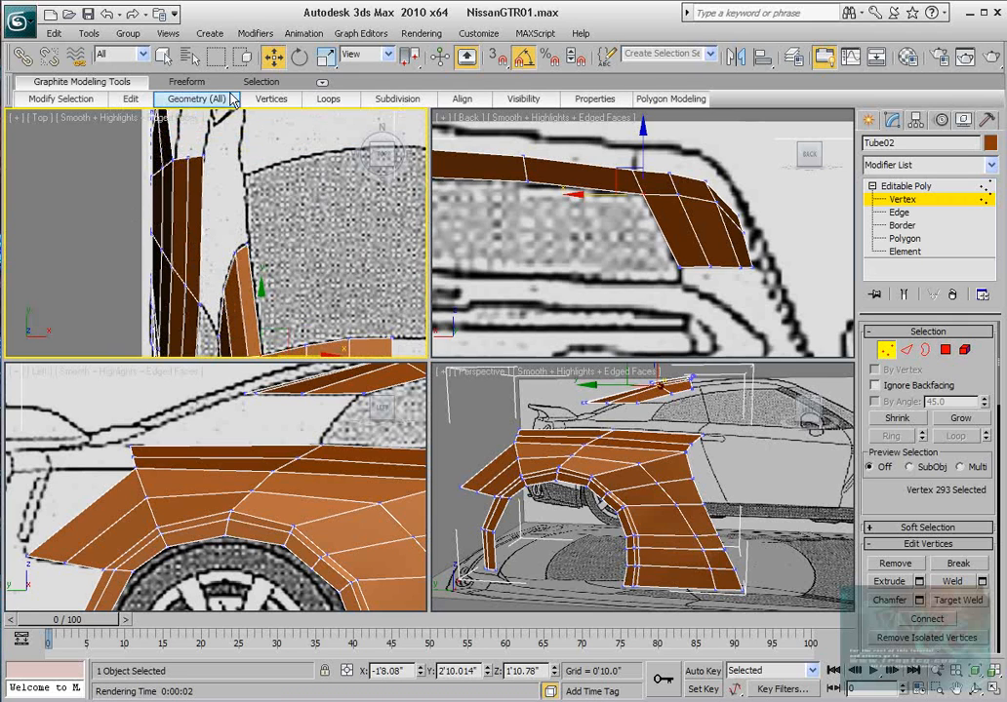
mouse_move(195, 98)
middle_drag(271, 201, 231, 238)
scroll(268, 241, down, 2)
scroll(249, 256, up, 2)
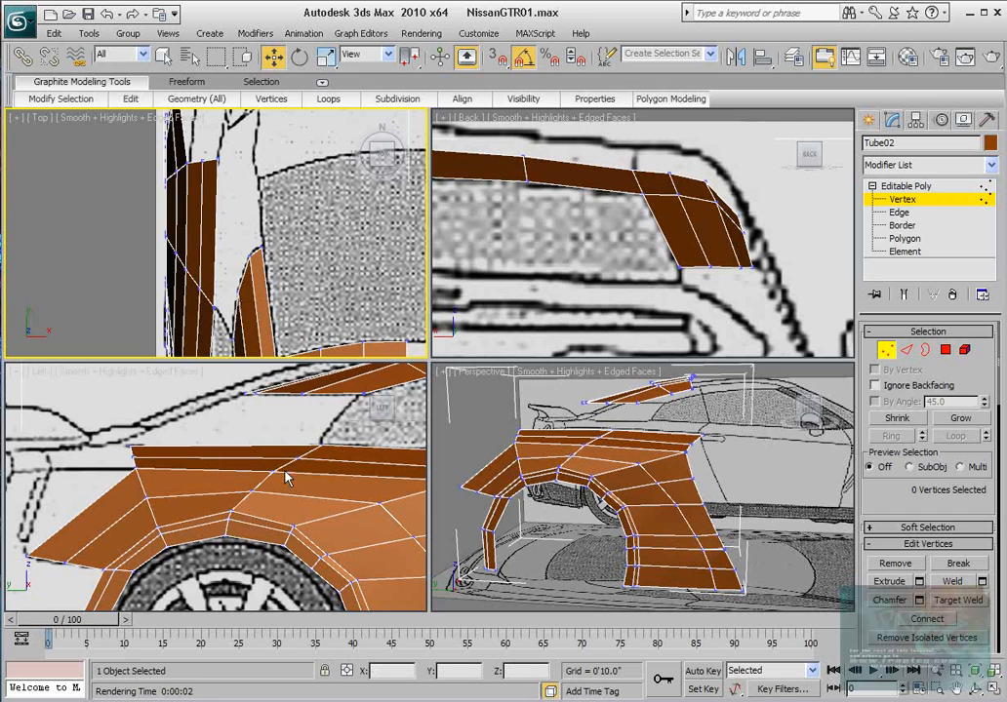
middle_drag(288, 476, 256, 473)
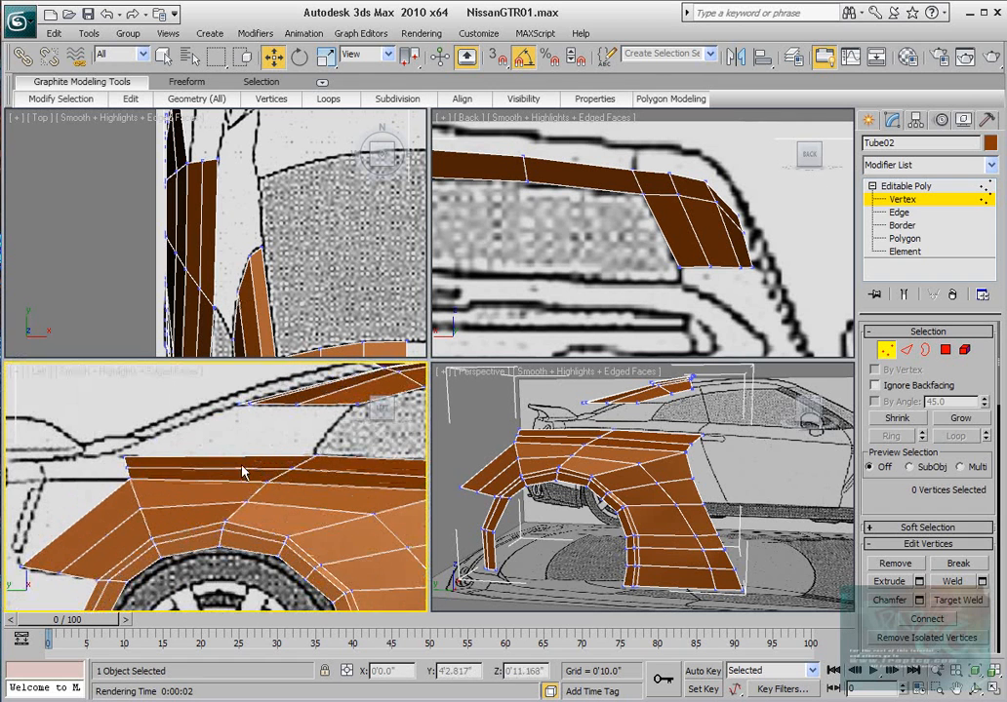
scroll(219, 508, up, 2)
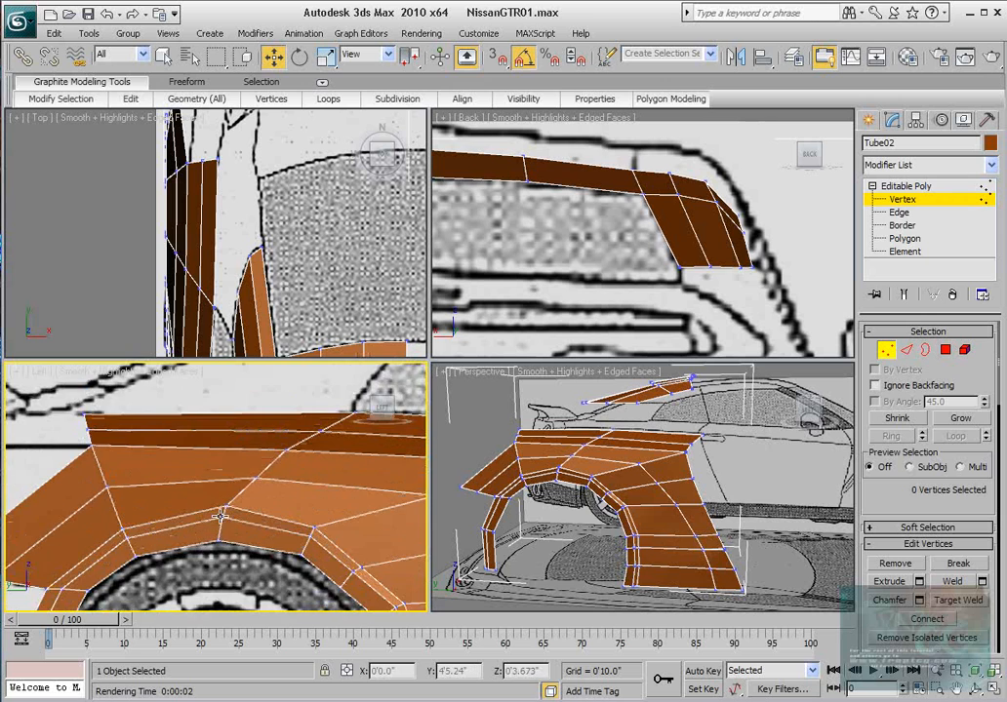
Make the body see-through and shift the three wheel-arch vertices above the rear wheel's centre forward in the Left view.
scroll(244, 538, down, 8)
key(alt+x)
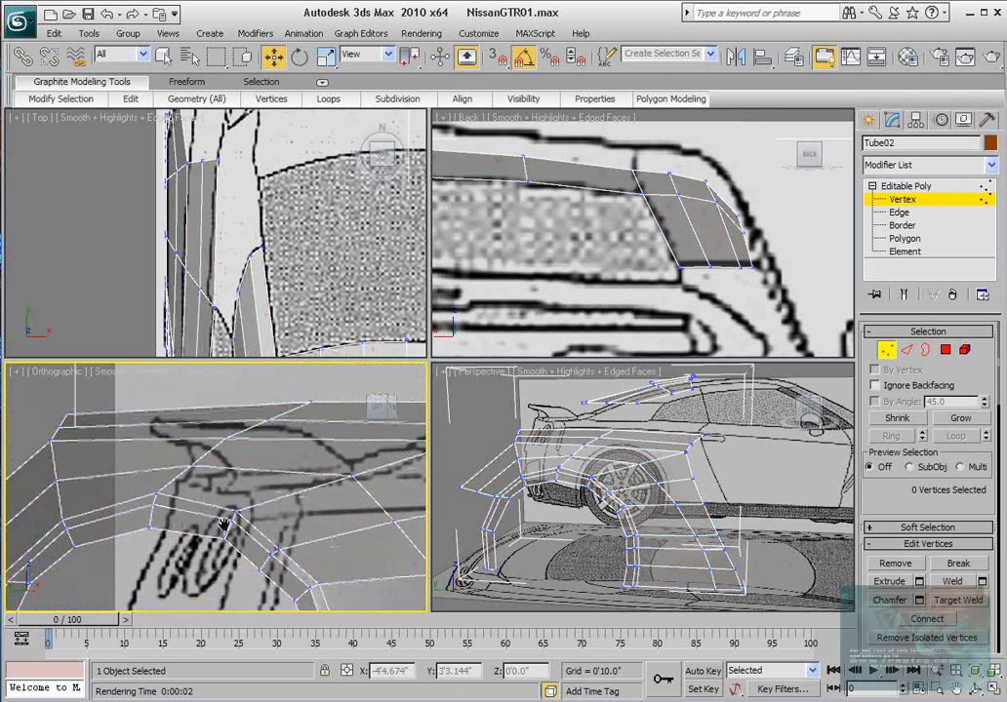
scroll(231, 534, up, 8)
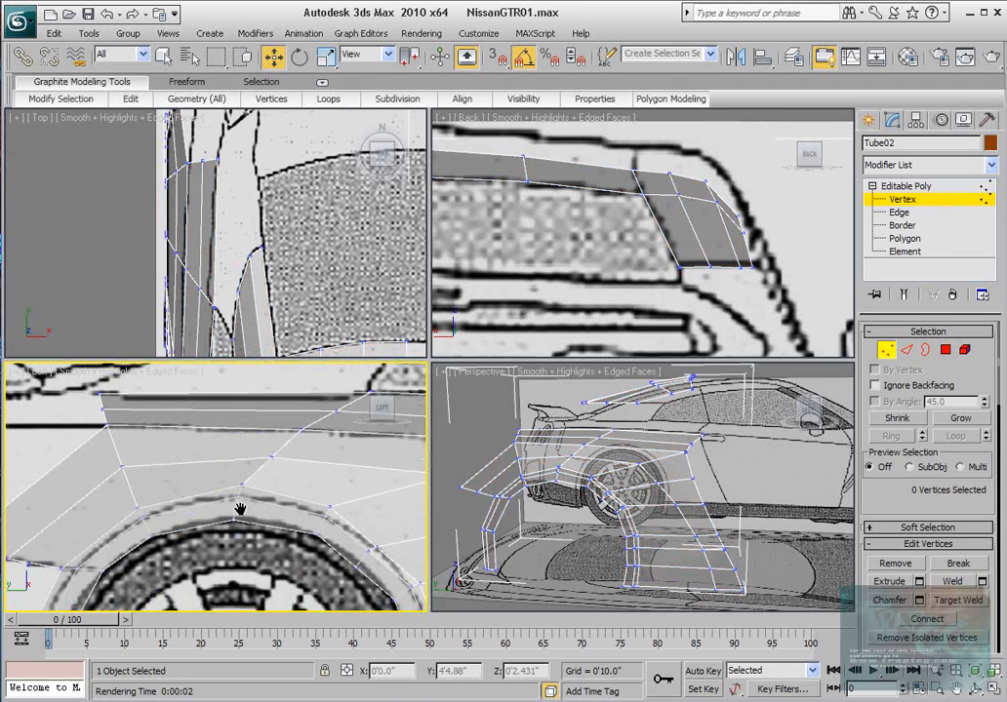
drag(175, 548, 224, 506)
scroll(206, 478, up, 2)
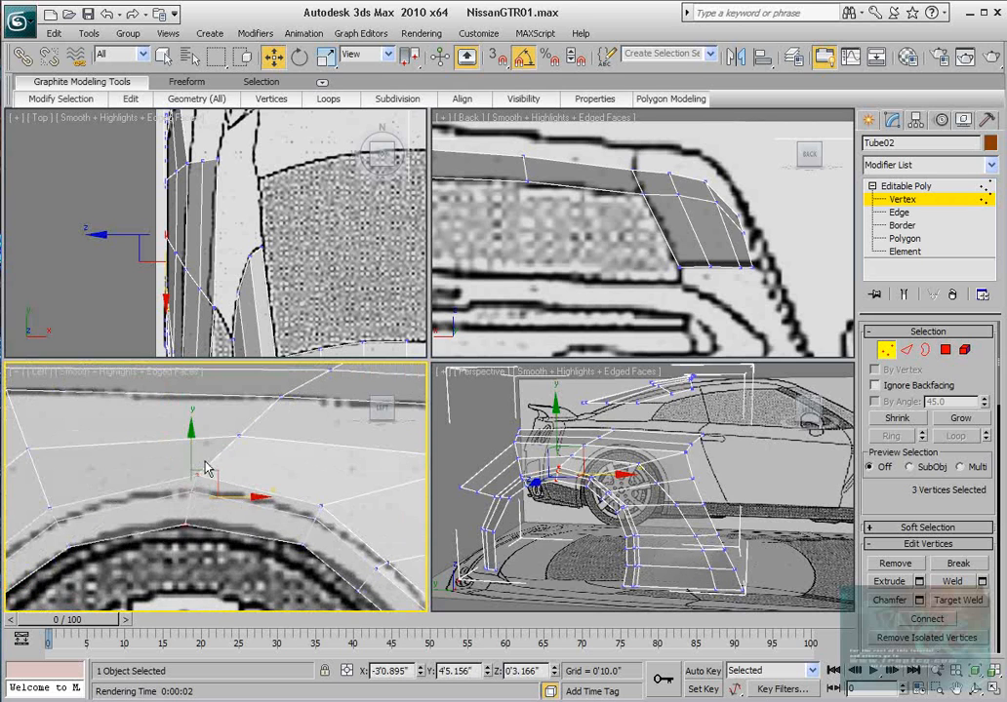
drag(194, 446, 193, 445)
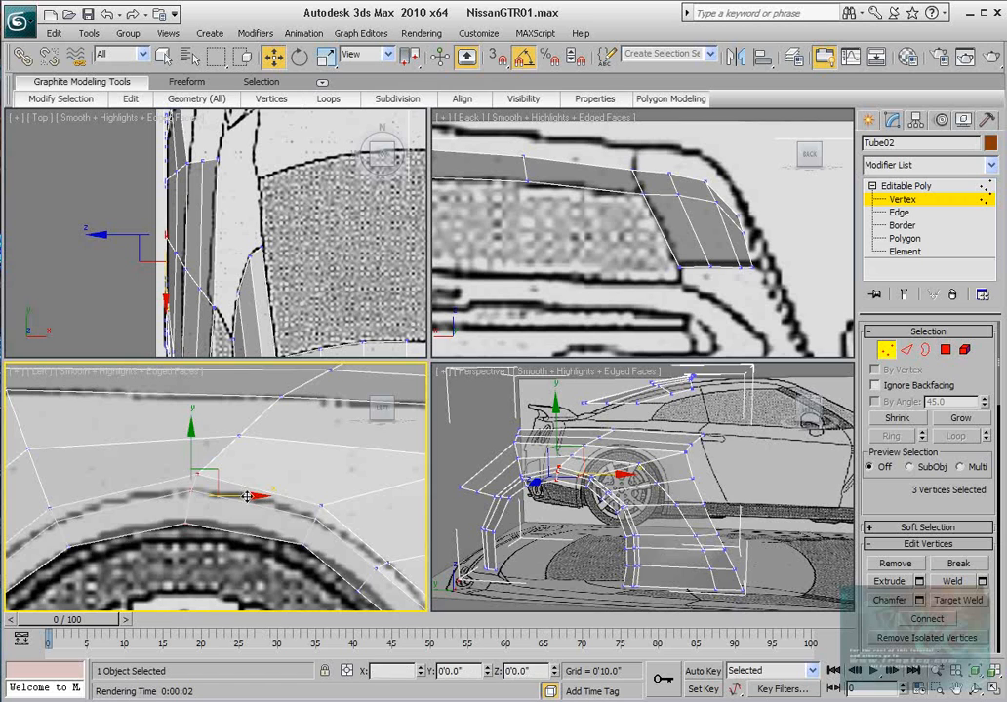
drag(242, 495, 272, 496)
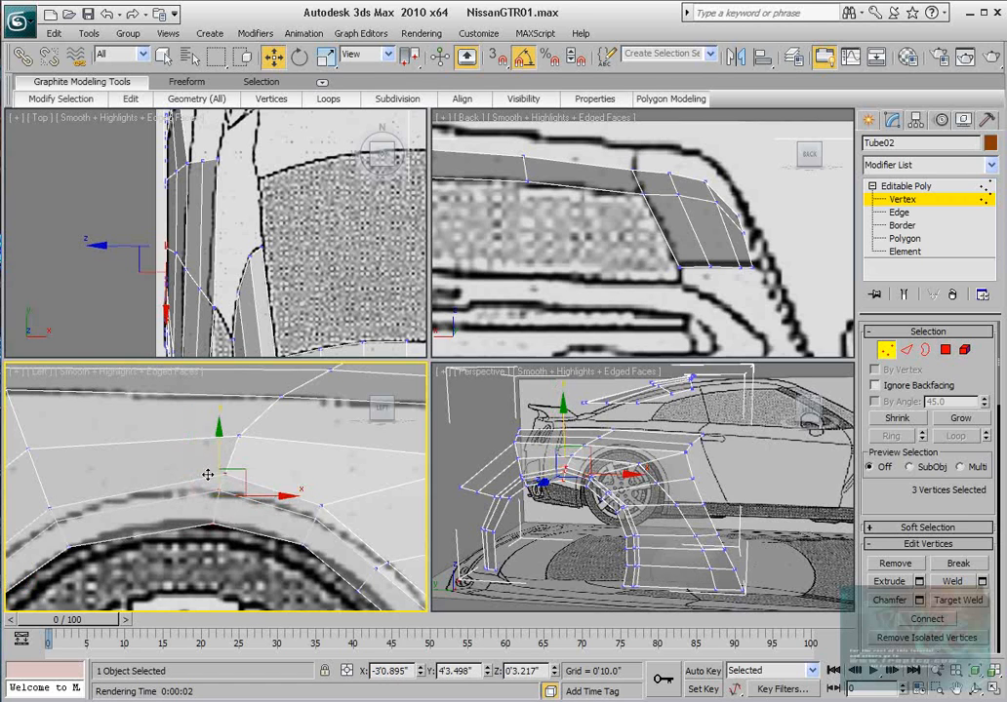
Move the upper wheel-arch vertex of that column slightly down in the Left view.
scroll(175, 509, down, 3)
scroll(188, 488, up, 2)
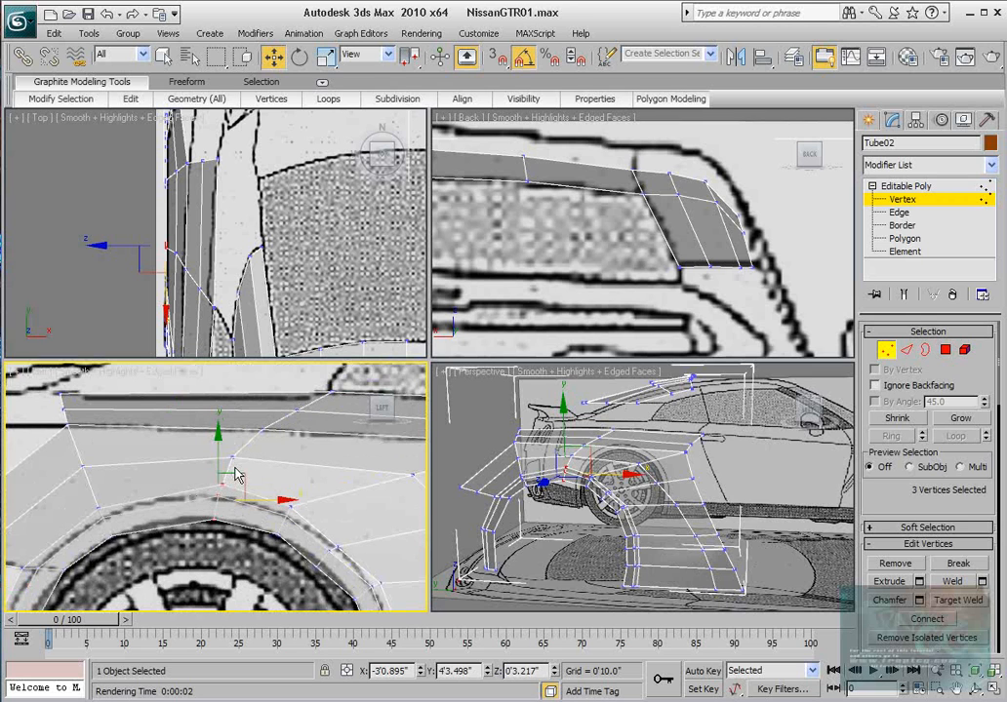
drag(235, 475, 220, 502)
scroll(237, 478, up, 2)
drag(254, 466, 253, 471)
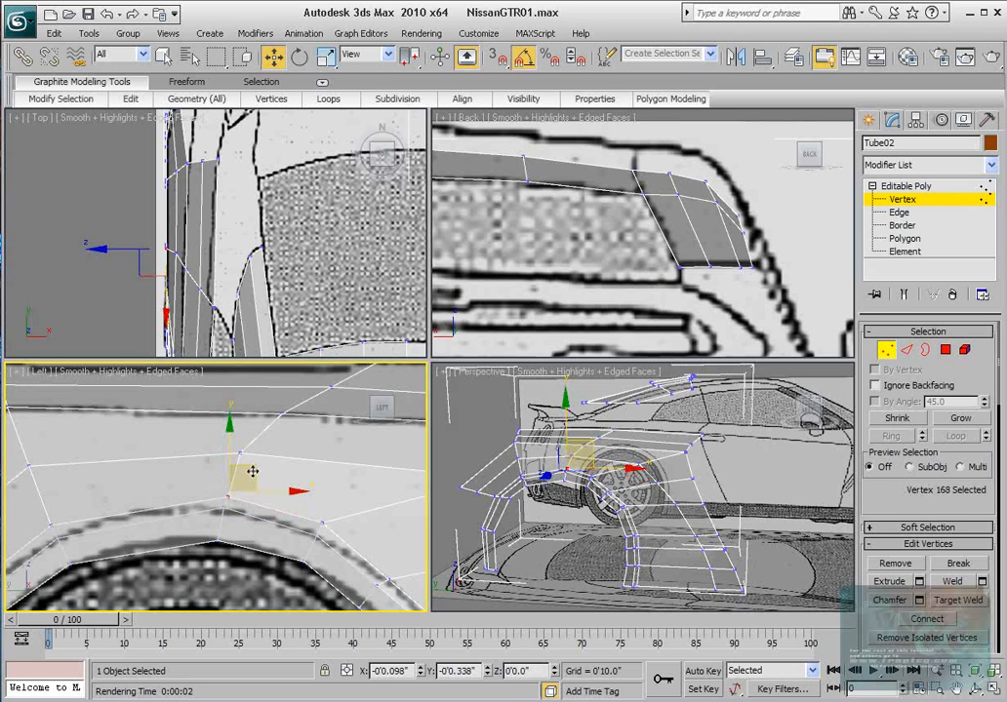
Shift the higher vertices of the same column forward in the Left view to even out the quarter panel's edge flow.
click(241, 455)
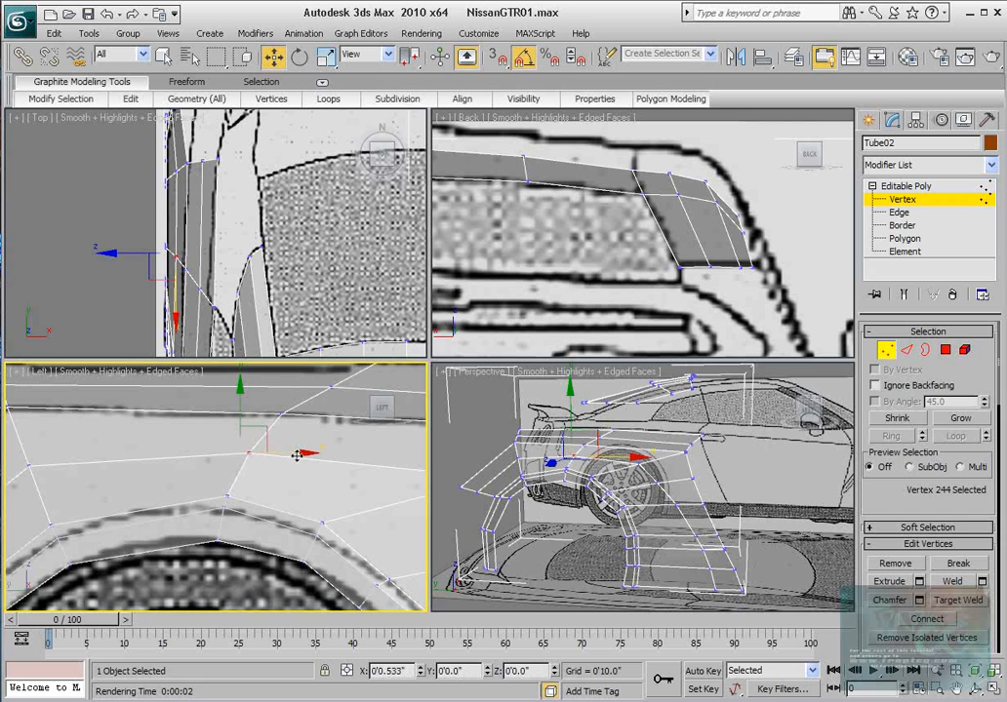
drag(297, 456, 295, 455)
scroll(294, 455, down, 4)
middle_drag(295, 454, 283, 461)
scroll(283, 461, up, 2)
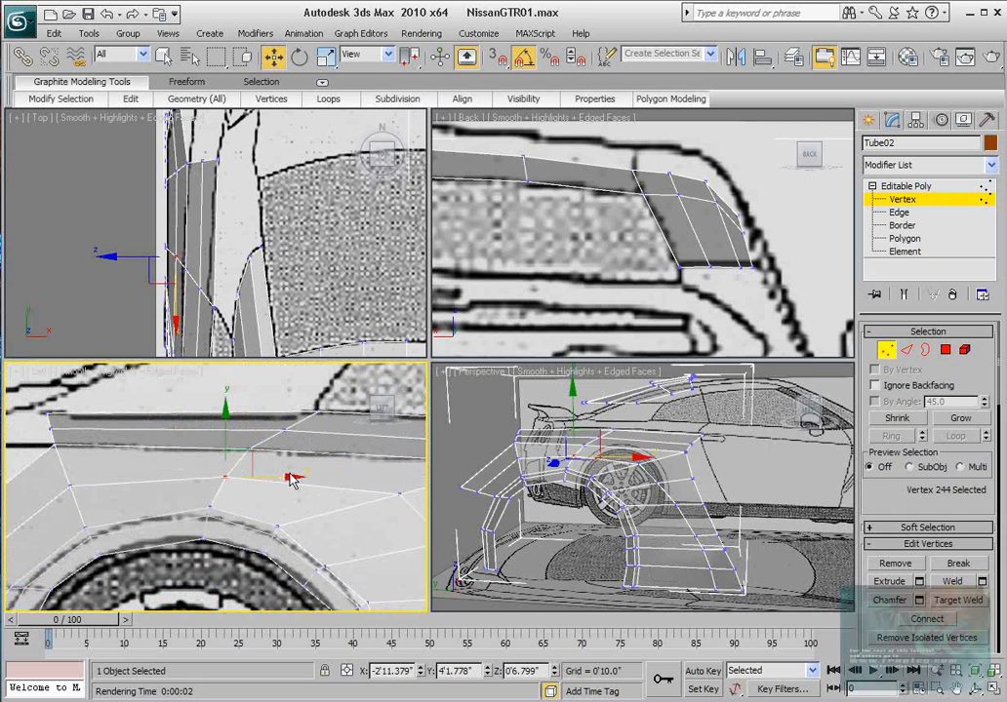
click(202, 465)
drag(202, 466, 276, 479)
drag(227, 437, 323, 431)
scroll(273, 459, down, 2)
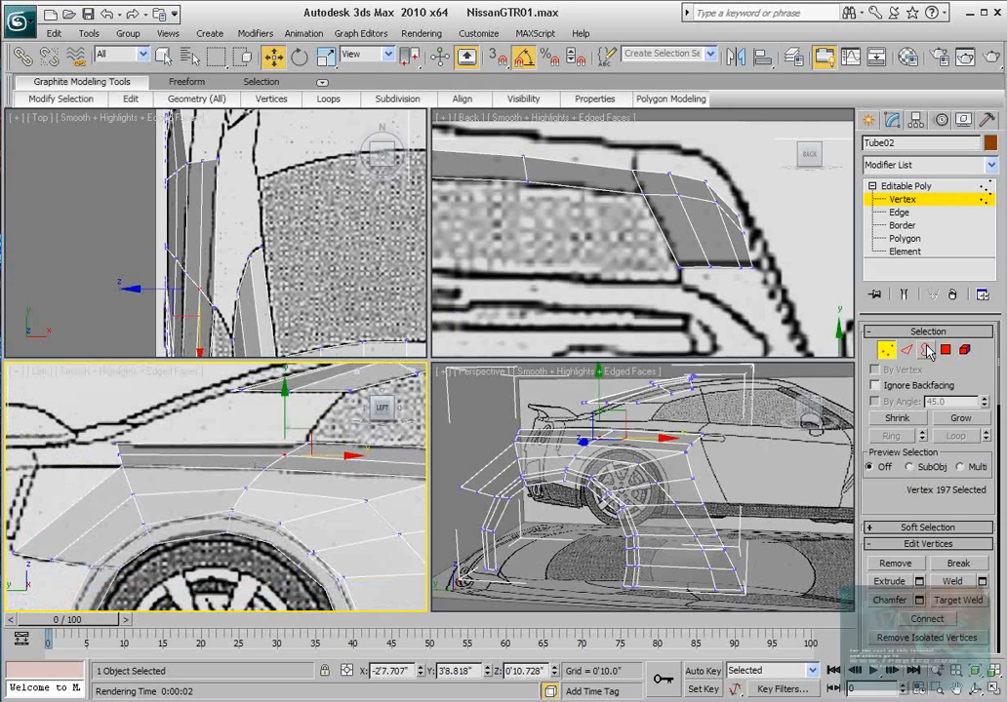
Connect the ring of edges just behind that column, from the wheel arch to the panel's top, with 1 segment.
key(2)
click(205, 540)
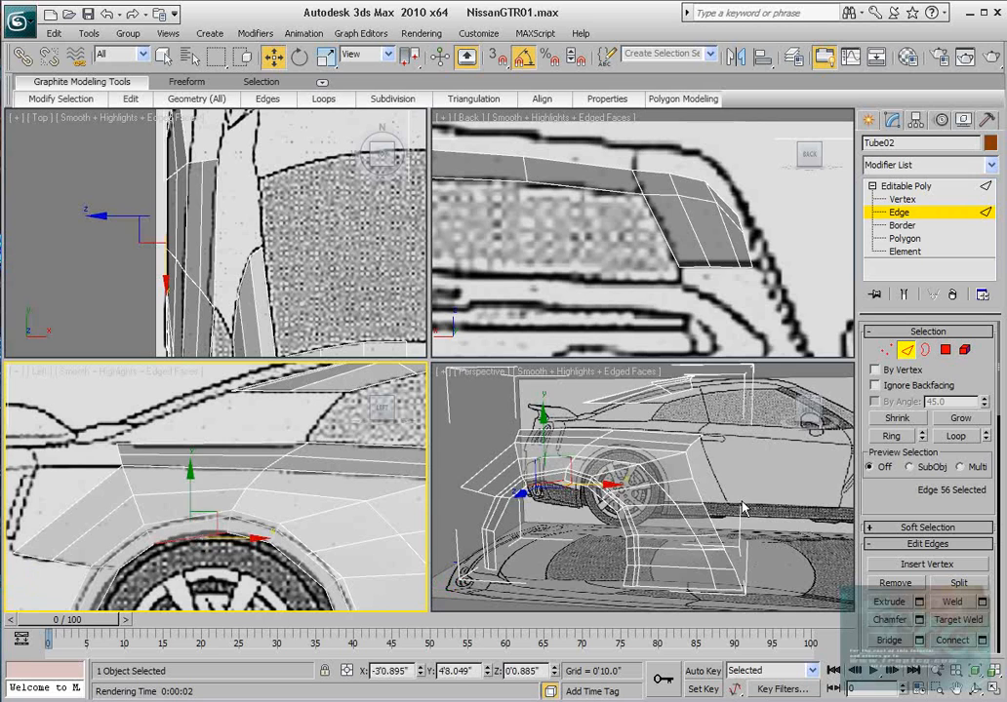
click(910, 438)
scroll(976, 527, down, 2)
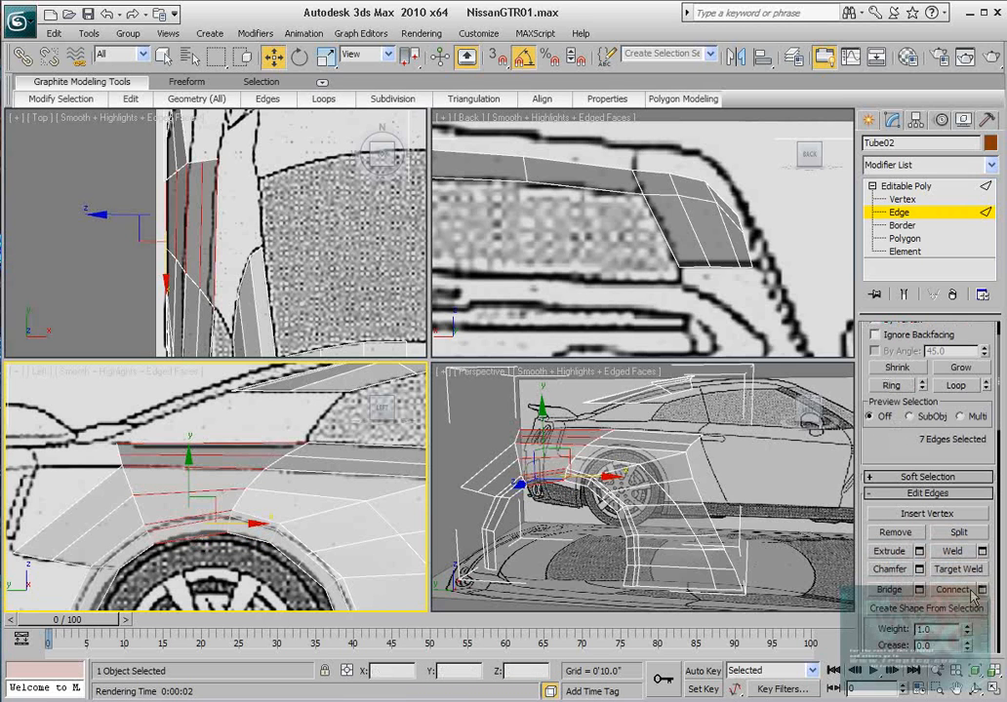
click(983, 590)
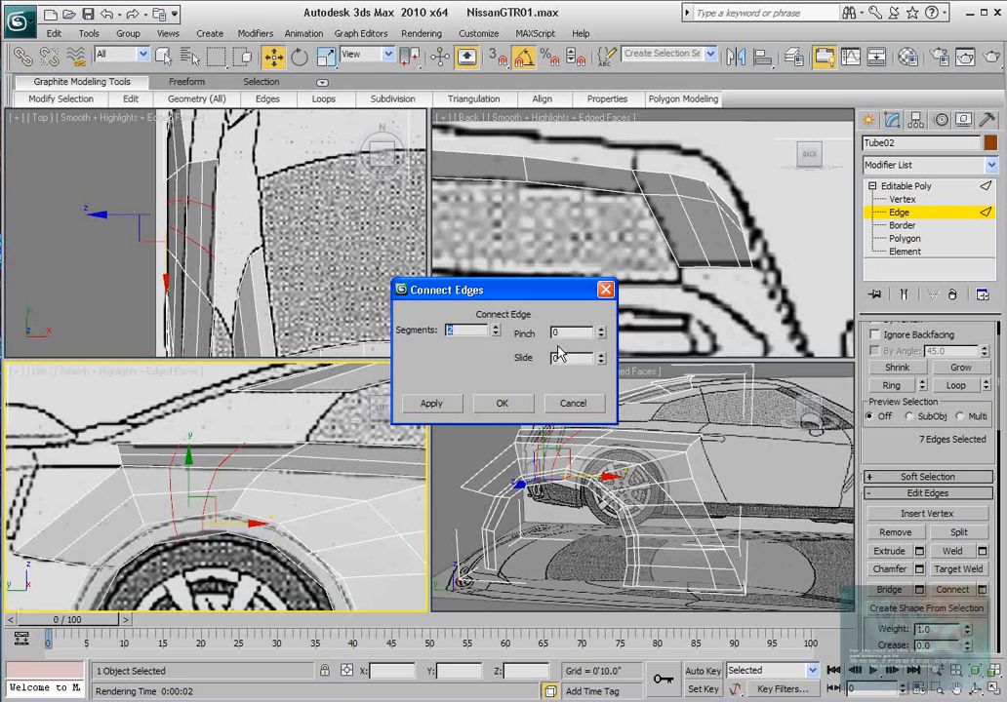
click(495, 336)
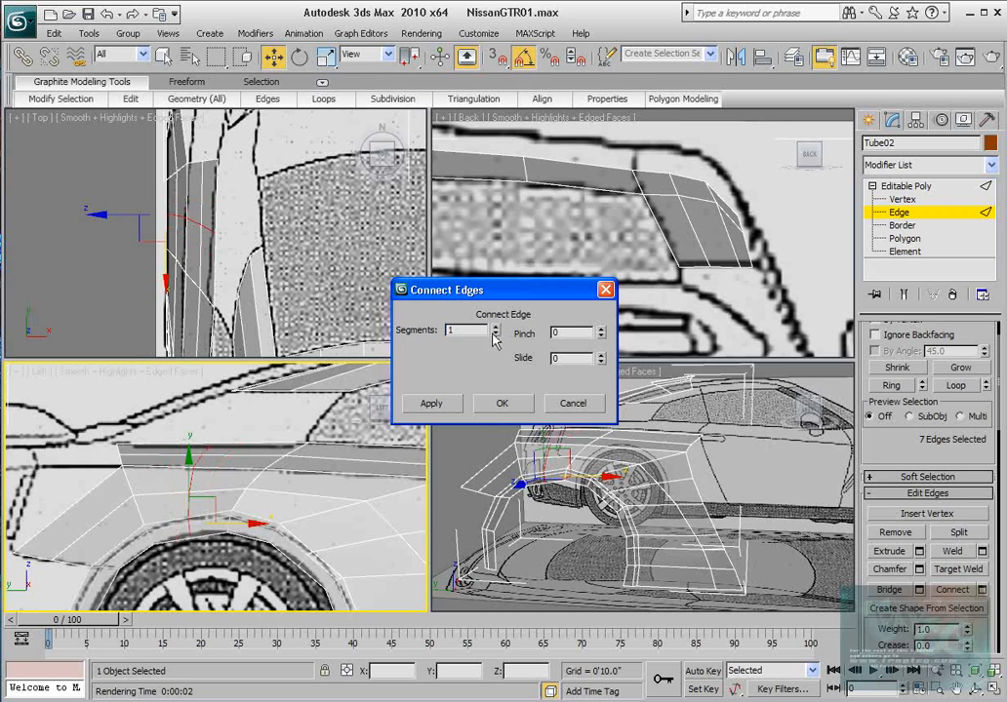
click(497, 403)
Raise the wheel-arch vertices of the new edge loop and adjust the neighbouring column to follow the arch on the side blueprint.
click(903, 202)
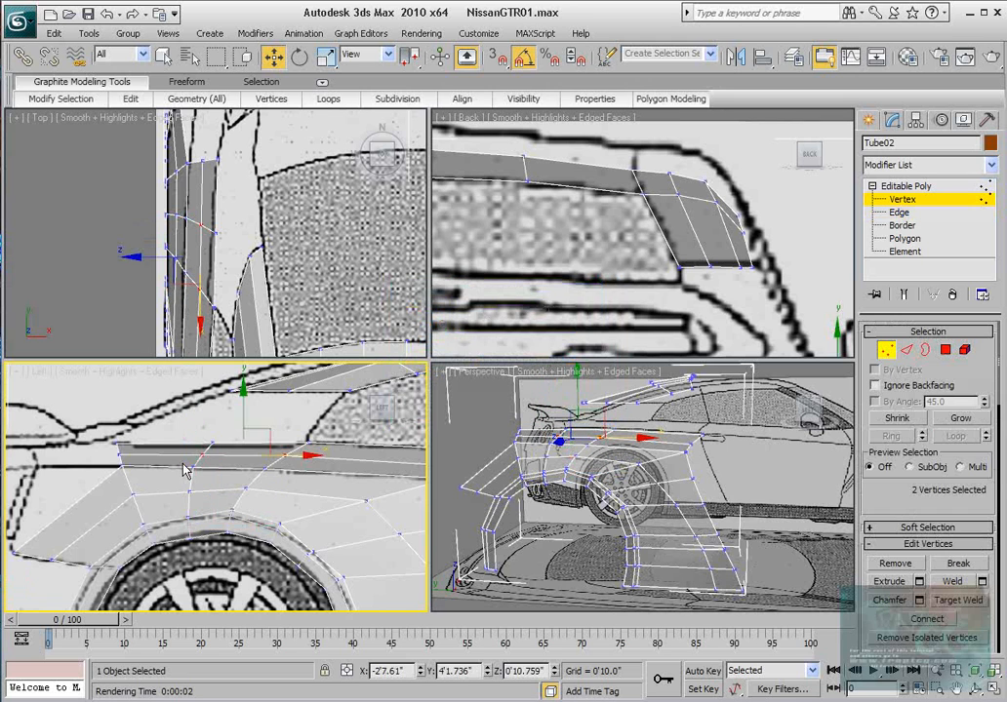
middle_drag(185, 467, 190, 443)
scroll(190, 443, up, 2)
drag(167, 546, 183, 447)
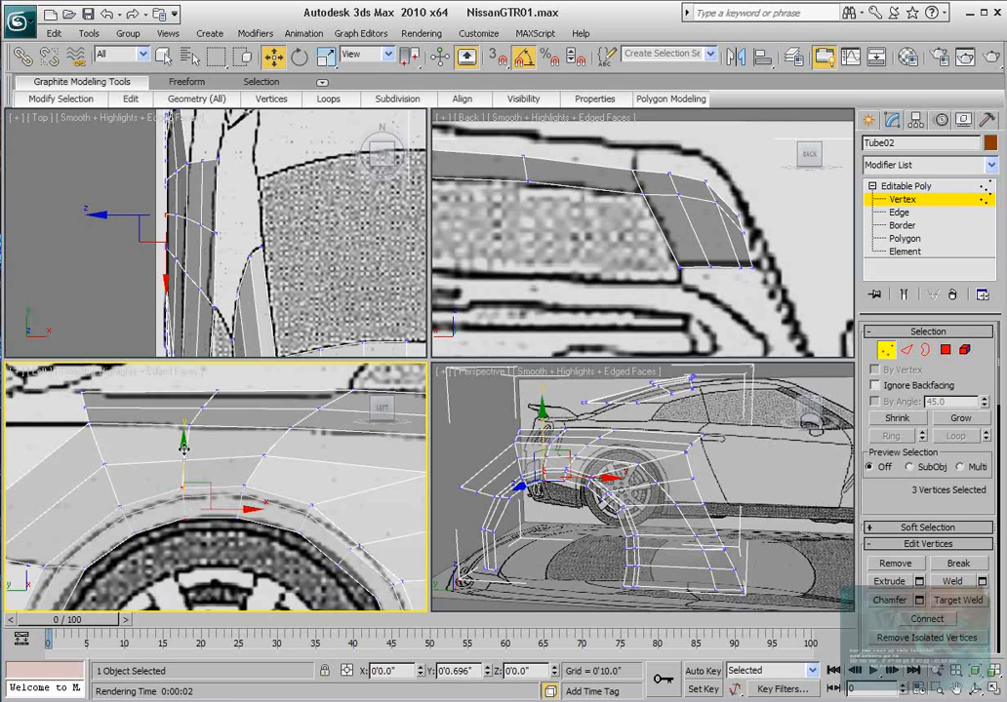
scroll(184, 446, up, 3)
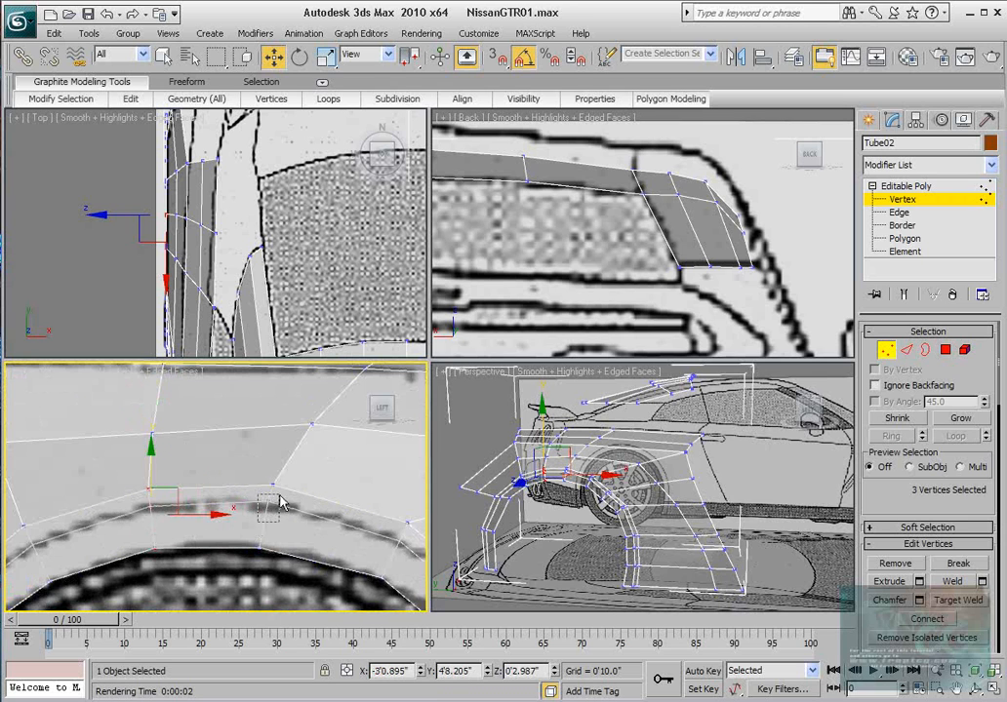
drag(279, 495, 271, 462)
drag(135, 573, 155, 504)
scroll(161, 486, down, 2)
middle_drag(202, 446, 207, 469)
Raise the new loop's vertex directly above the wheel arch slightly, using the Left and Back views.
drag(160, 485, 197, 461)
drag(172, 421, 173, 416)
scroll(624, 127, down, 5)
scroll(585, 207, up, 6)
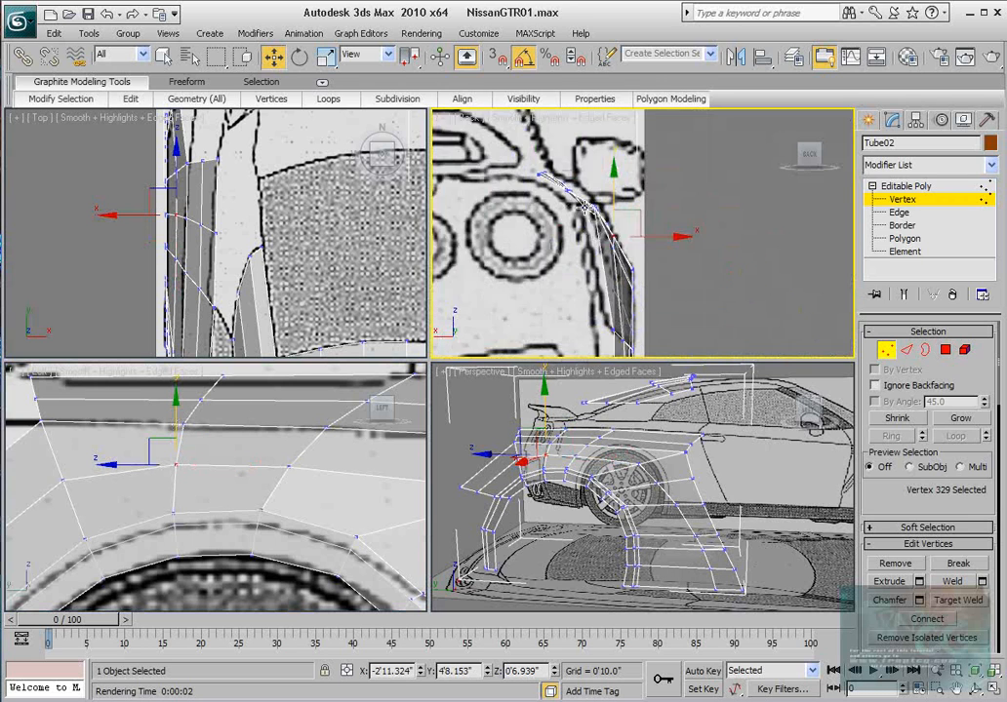
scroll(585, 207, up, 2)
drag(601, 193, 601, 189)
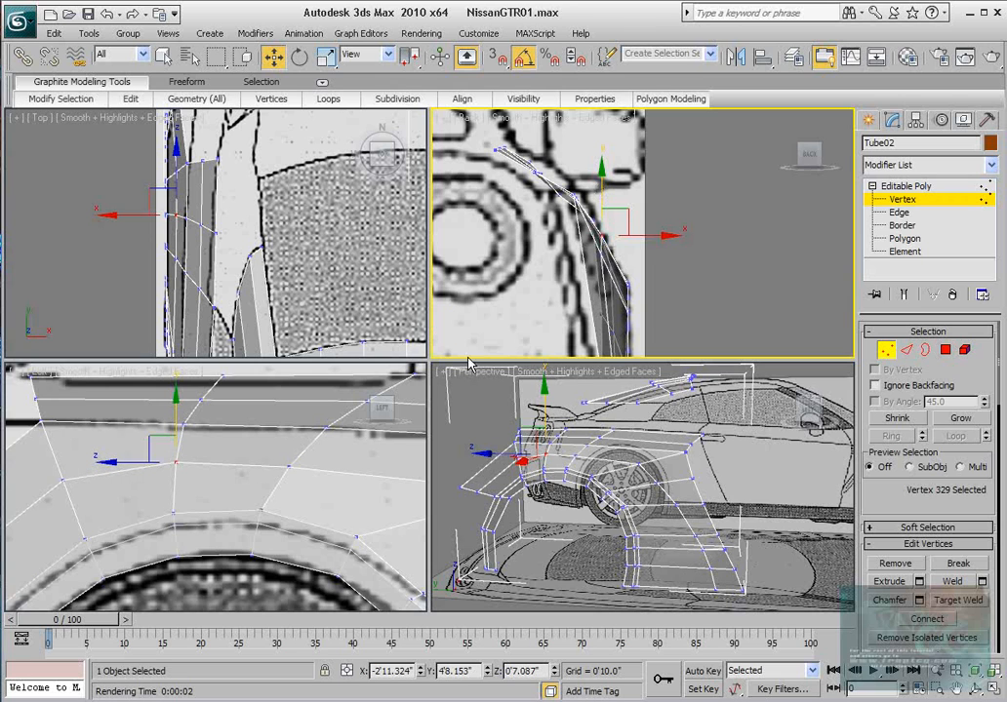
Move the three rear vertices of the quarter panel's crease row slightly outward and up to follow the Back blueprint outline.
click(289, 467)
scroll(685, 228, down, 2)
middle_drag(556, 176, 559, 197)
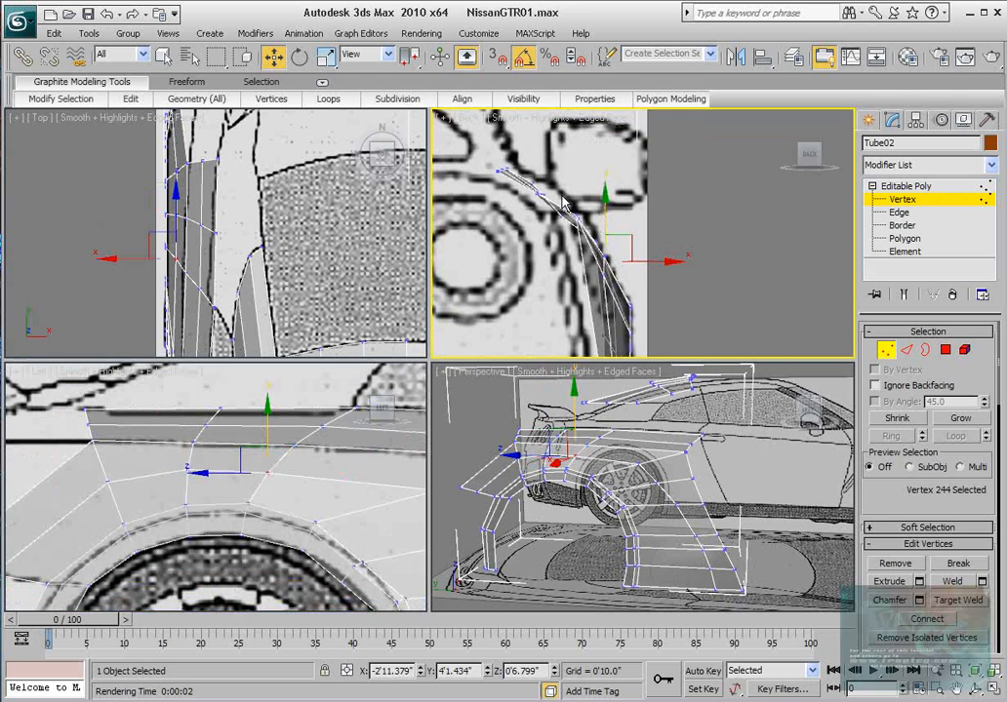
drag(591, 199, 559, 242)
scroll(256, 489, down, 1)
middle_drag(284, 477, 199, 473)
scroll(198, 474, down, 1)
scroll(242, 455, up, 1)
middle_drag(611, 214, 613, 218)
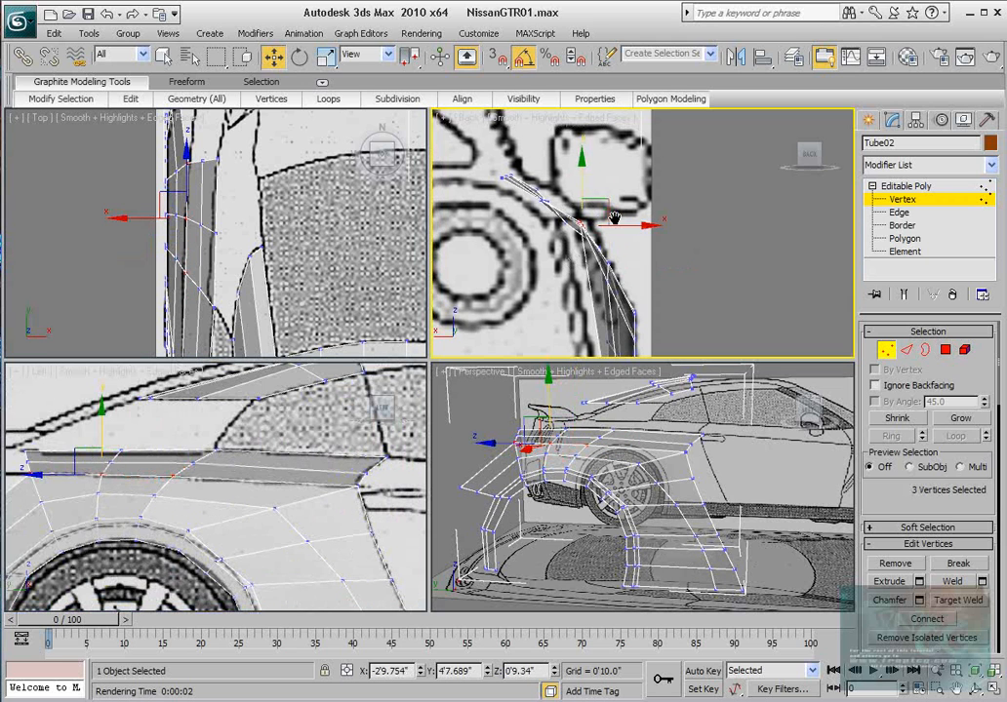
scroll(619, 223, up, 2)
scroll(611, 225, up, 1)
drag(573, 202, 567, 208)
scroll(598, 228, up, 1)
key(ctrl+z)
scroll(599, 224, down, 3)
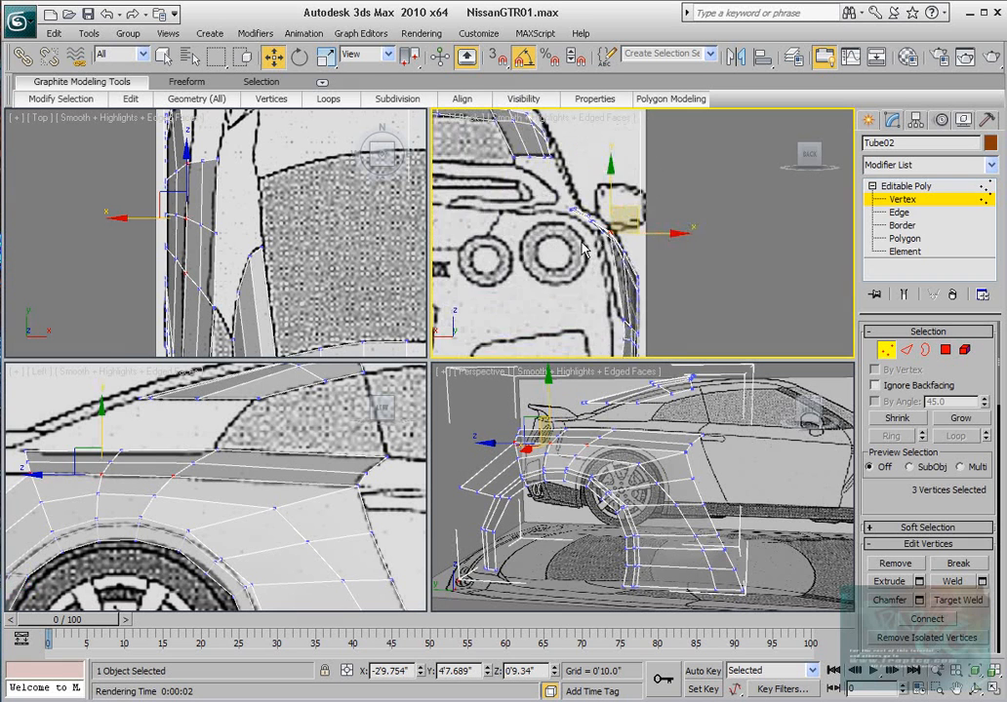
middle_drag(600, 225, 575, 249)
scroll(585, 240, up, 2)
scroll(575, 250, up, 2)
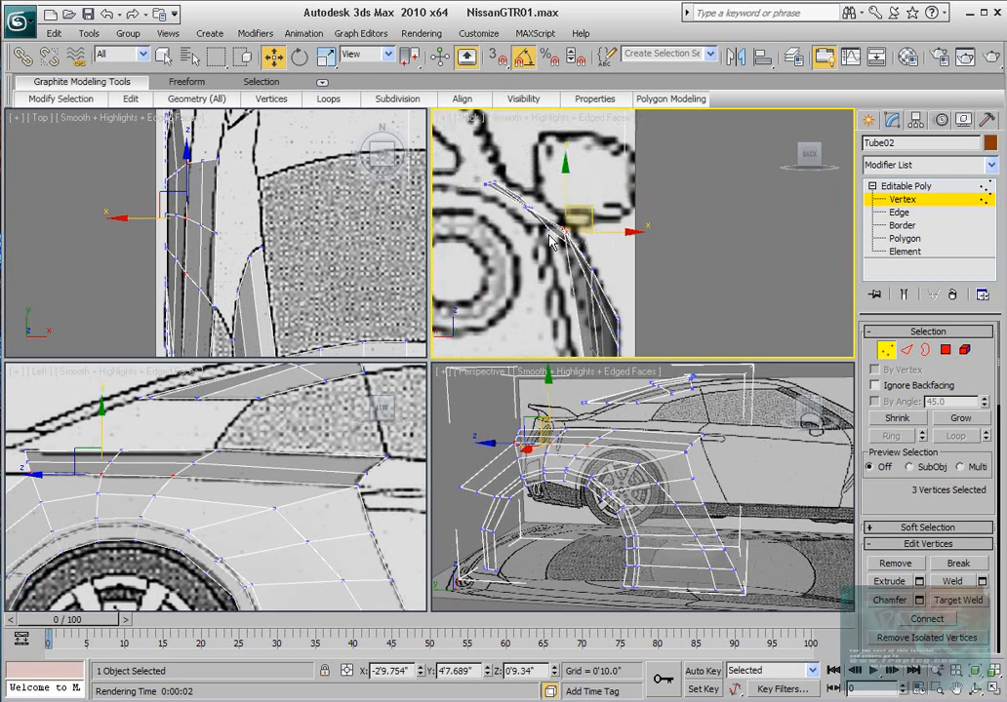
mouse_move(562, 231)
mouse_down()
mouse_move(576, 228)
mouse_move(568, 224)
mouse_up()
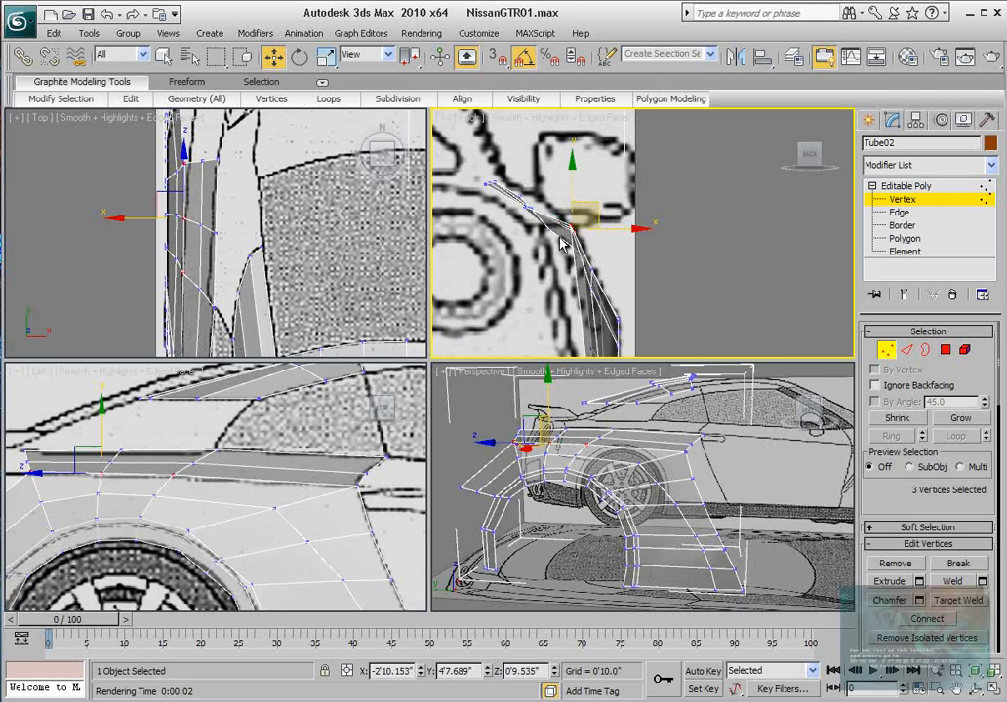
Move the three rear vertices between the crease and the panel's top edge outward and up onto the Back blueprint outline.
scroll(562, 242, down, 2)
middle_drag(562, 242, 568, 269)
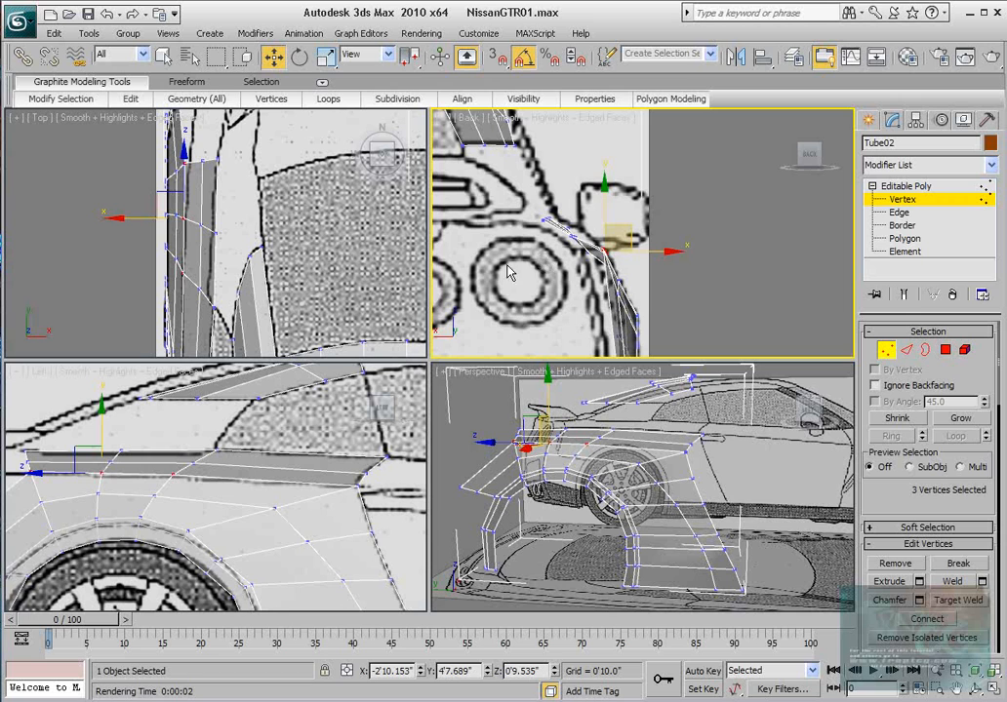
drag(205, 455, 104, 467)
right_click(621, 239)
scroll(624, 240, up, 2)
middle_drag(624, 240, 613, 279)
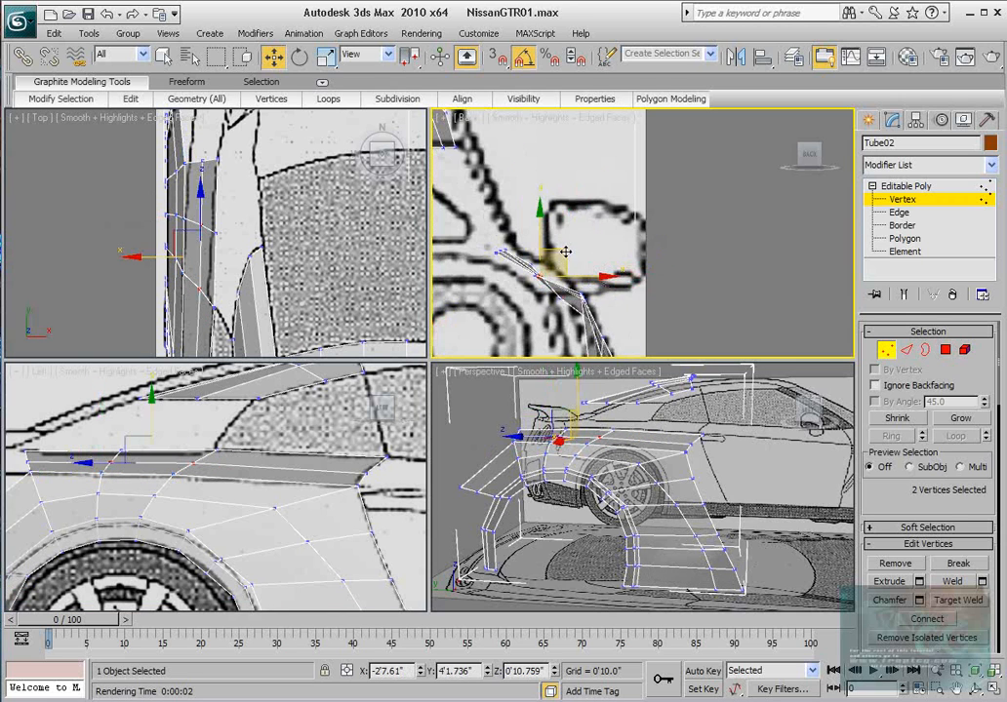
drag(566, 251, 572, 240)
middle_drag(162, 505, 234, 504)
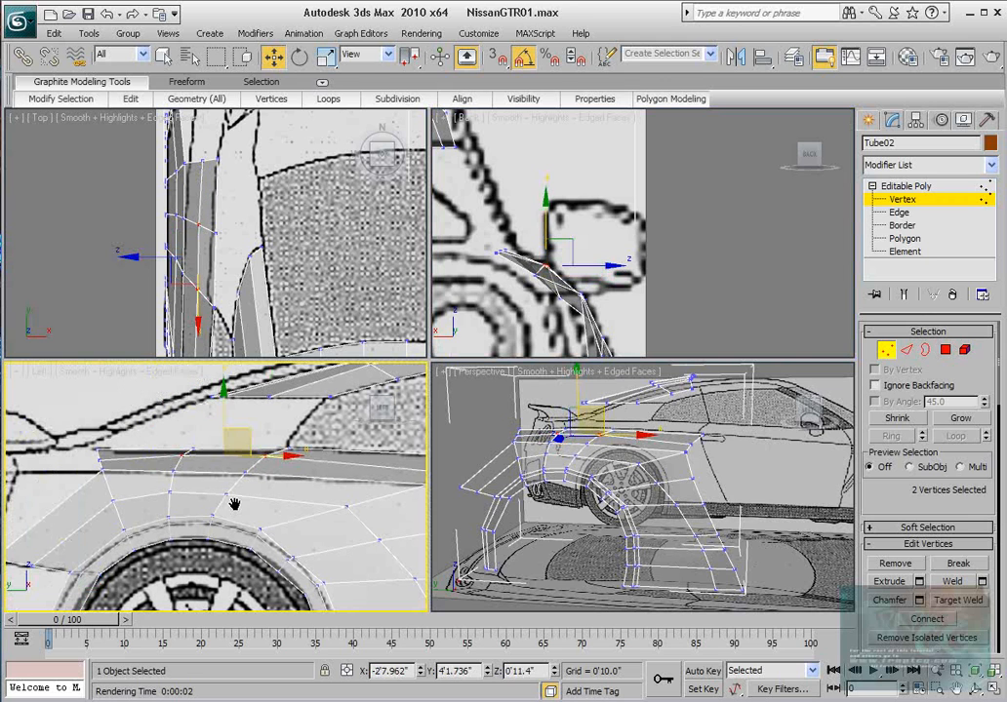
key(ctrl+z)
ctrl+click(97, 459)
scroll(579, 237, up, 2)
middle_drag(580, 237, 588, 244)
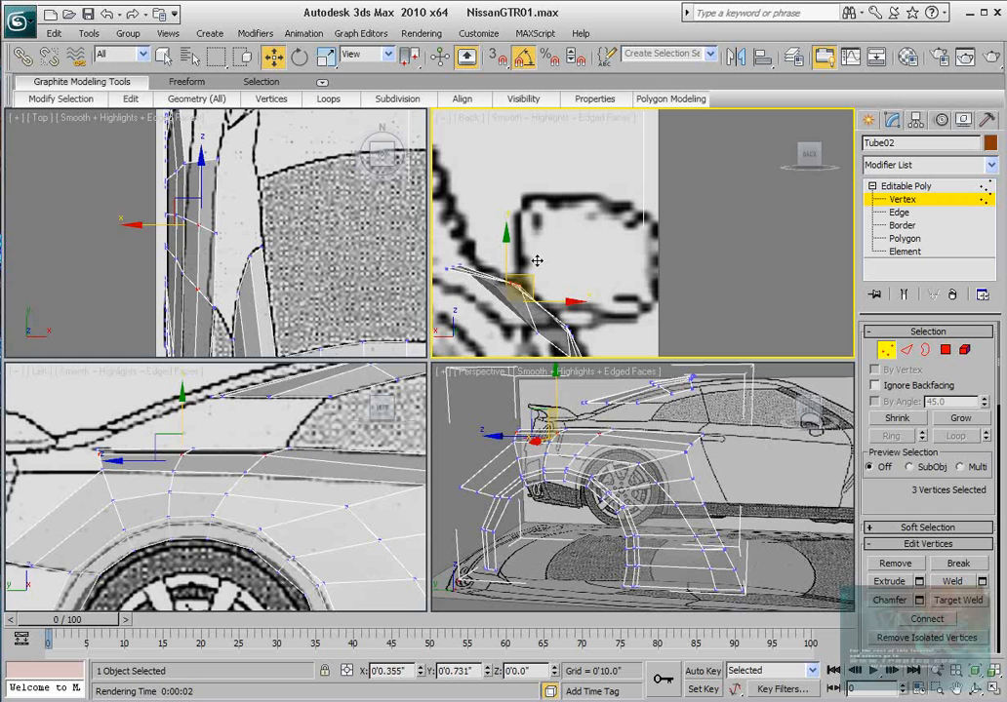
drag(536, 260, 530, 265)
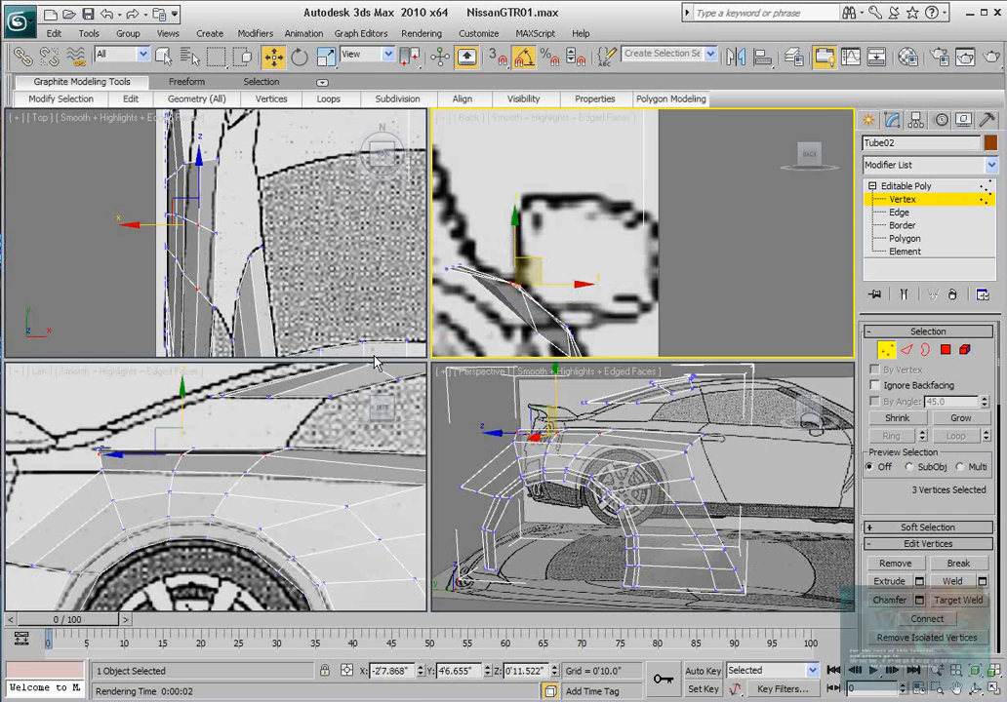
Shift the top-edge vertex above the rear wheel arch slightly outward to match the body line in the Top view.
alt+middle_drag(710, 468, 634, 466)
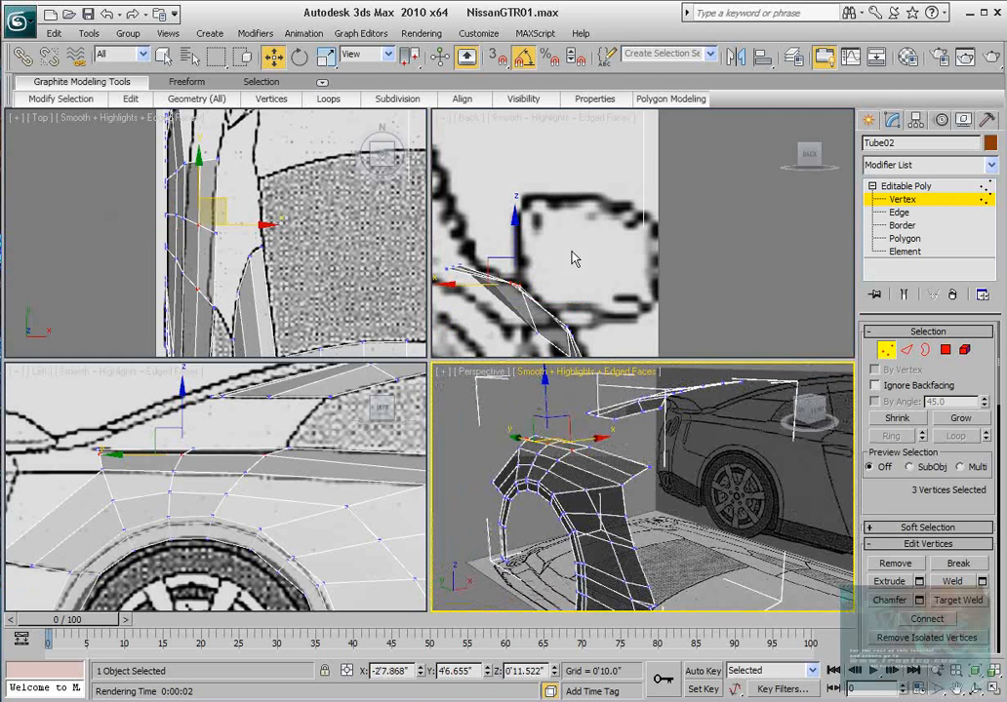
middle_drag(573, 257, 630, 253)
drag(482, 240, 529, 274)
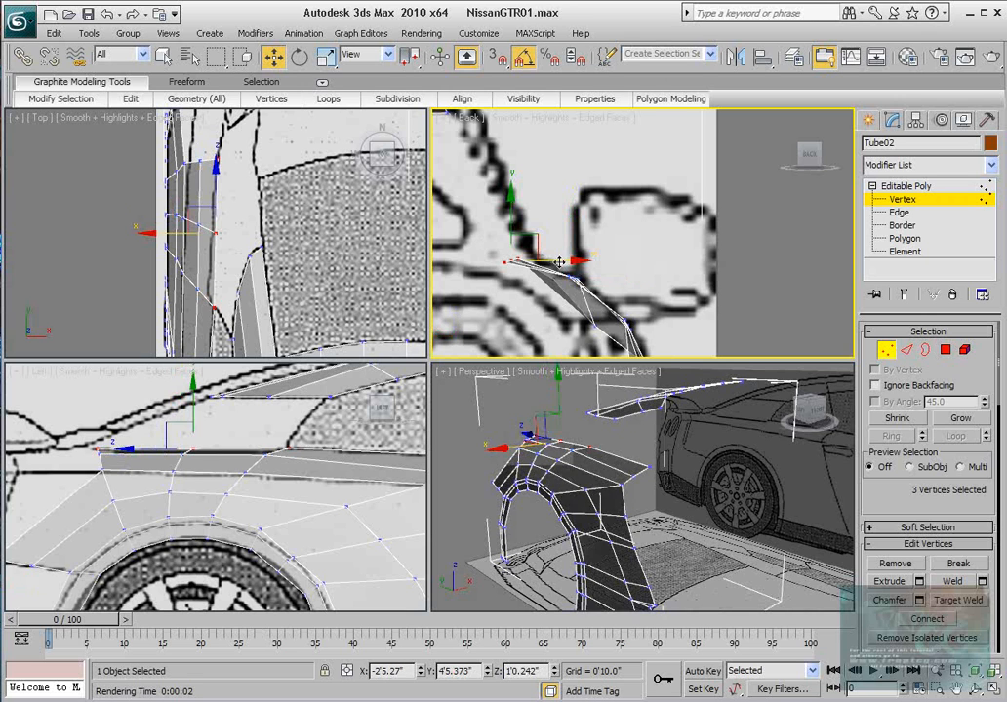
middle_drag(260, 231, 267, 225)
scroll(268, 224, up, 4)
click(223, 219)
drag(281, 220, 269, 218)
middle_drag(269, 215, 277, 238)
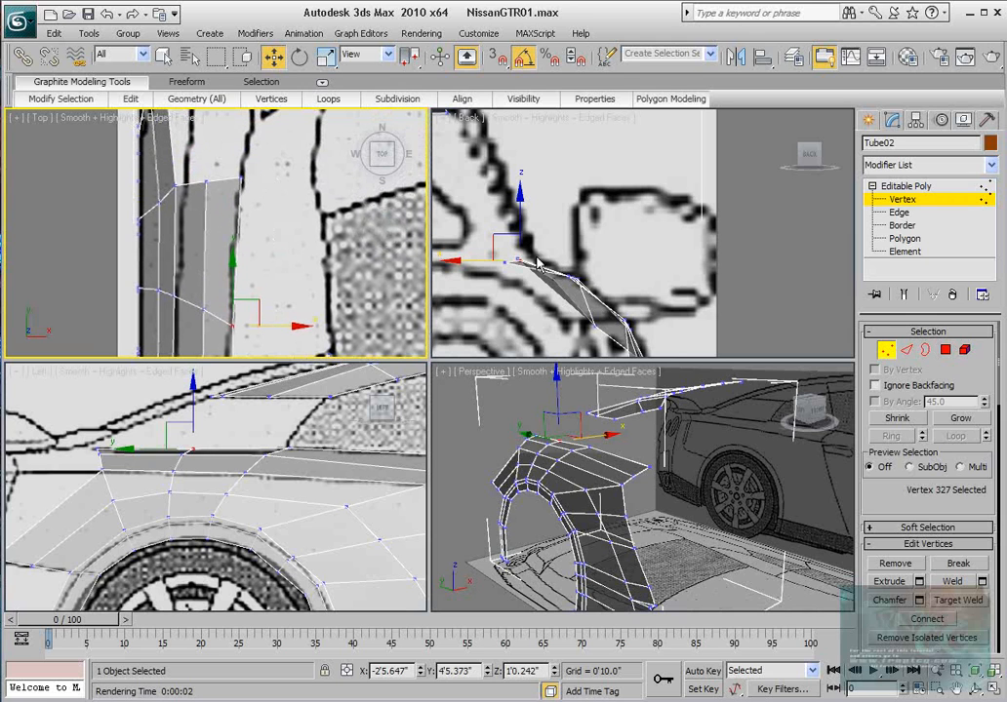
Shift the three rear vertices of the panel's top edge outward by about 0.09 inch in the Top view.
drag(471, 236, 532, 270)
middle_drag(299, 225, 299, 199)
scroll(297, 201, down, 2)
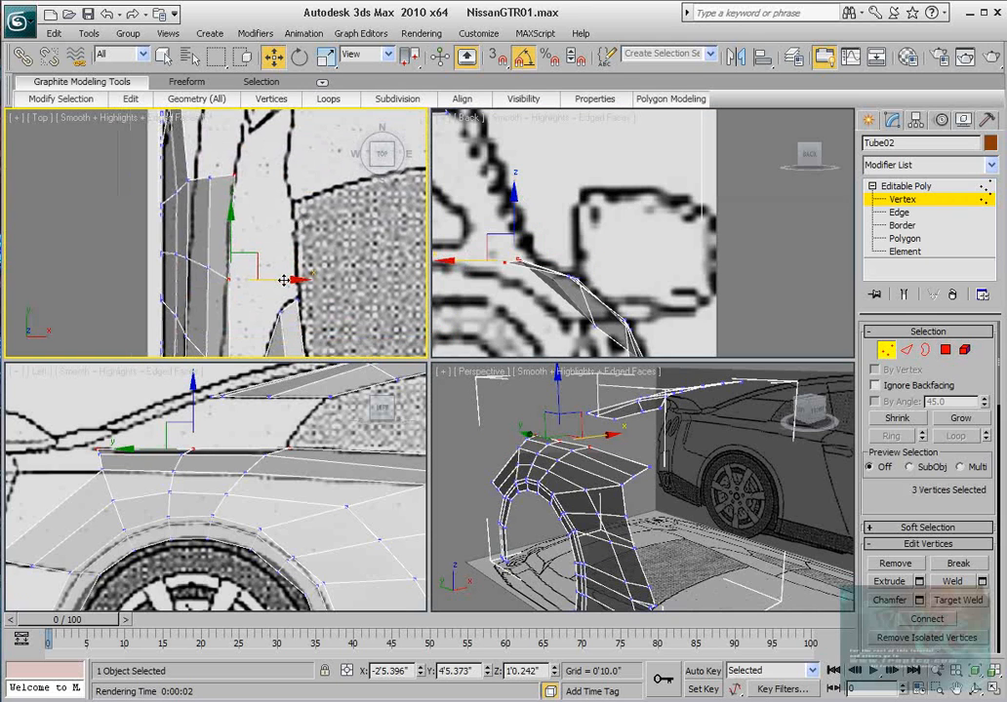
drag(284, 280, 280, 280)
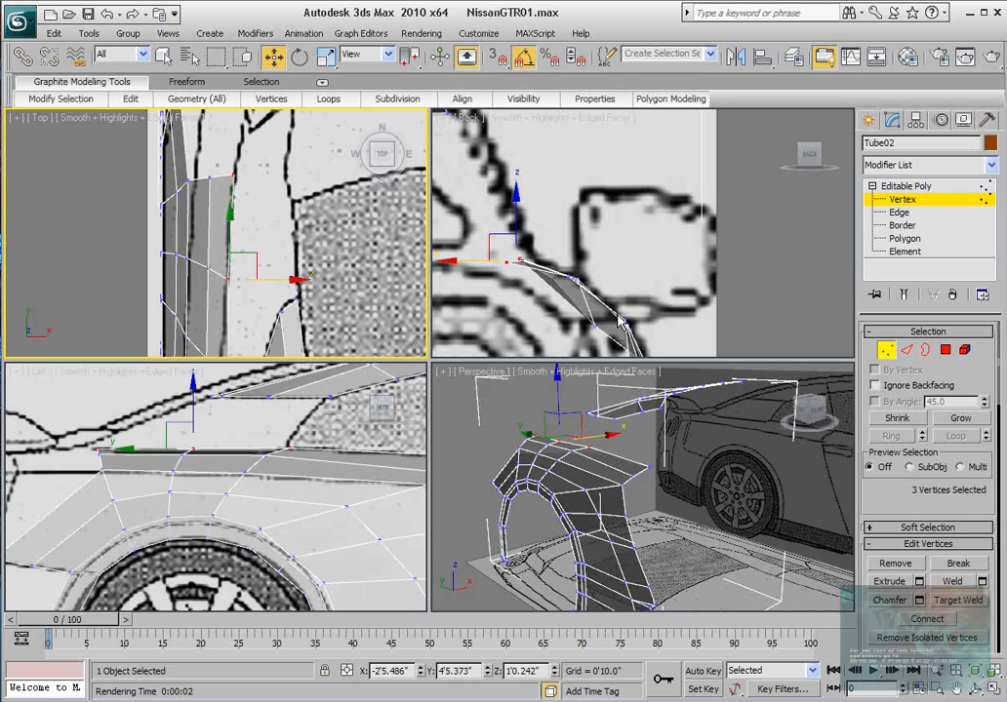
right_click(596, 301)
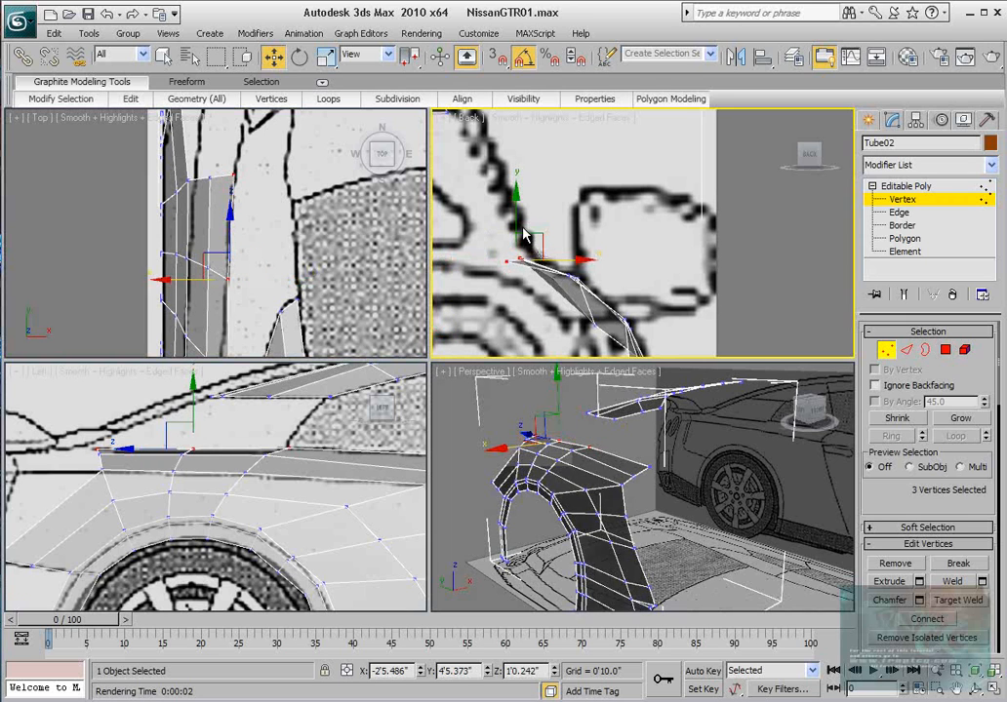
drag(520, 220, 520, 211)
key(ctrl+z)
Raise the middle vertex of the panel's front edge above the door handle by about 0.64 inch in the Back view.
middle_drag(279, 462, 301, 465)
scroll(301, 465, down, 3)
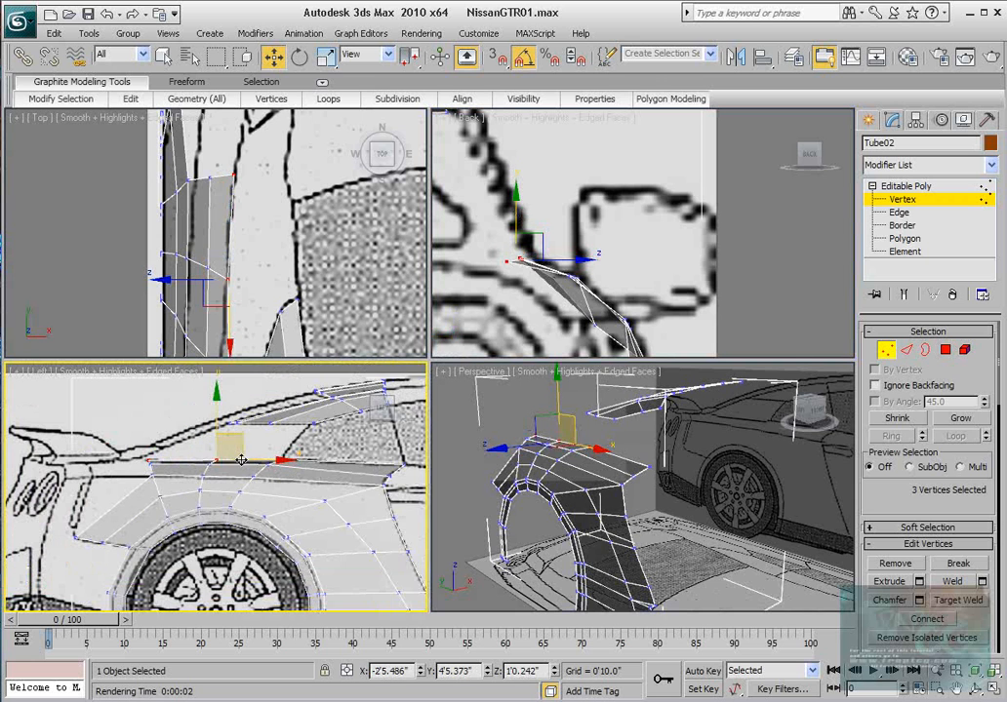
middle_drag(242, 433, 312, 429)
scroll(614, 491, up, 3)
alt+middle_drag(612, 491, 563, 476)
click(488, 433)
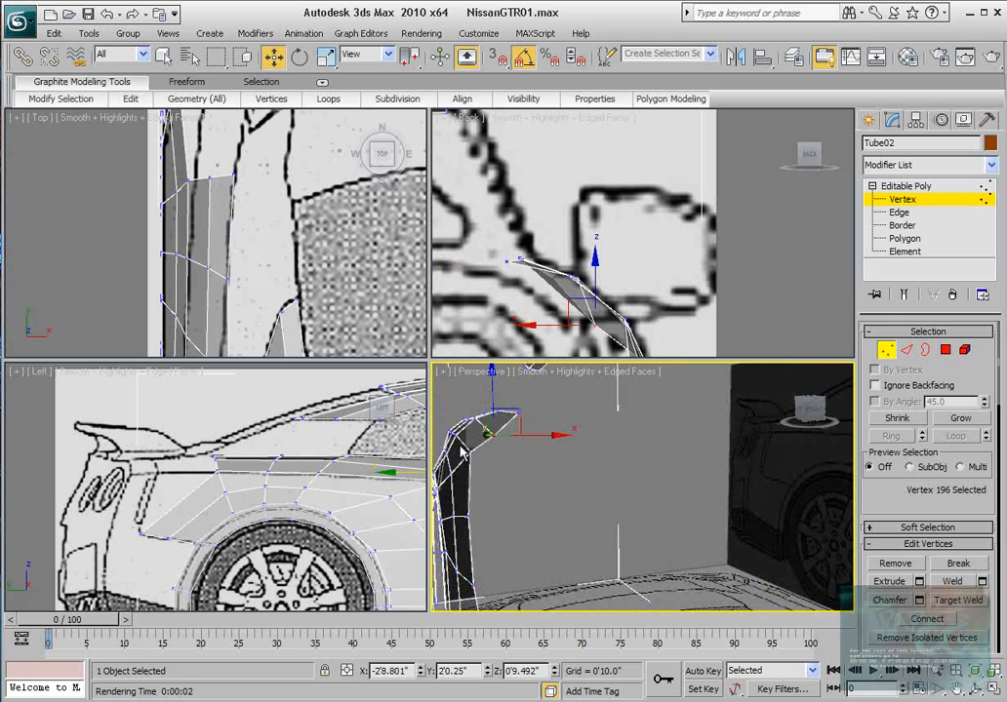
middle_drag(354, 353, 346, 277)
scroll(347, 277, down, 4)
middle_drag(360, 331, 367, 290)
middle_drag(573, 306, 562, 298)
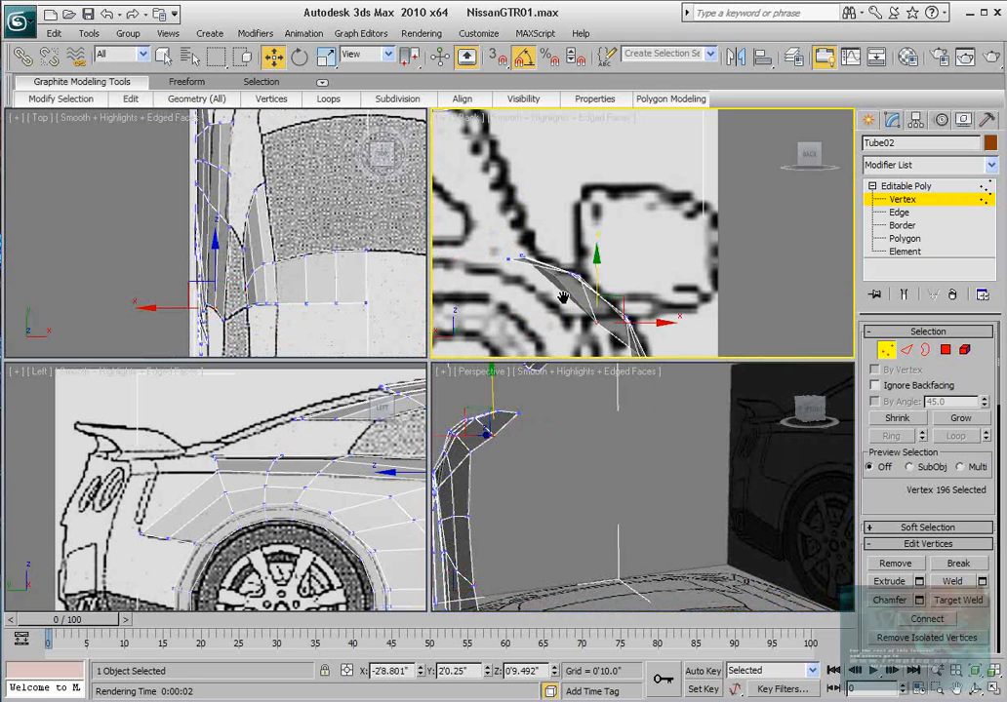
scroll(563, 299, up, 2)
drag(585, 328, 586, 306)
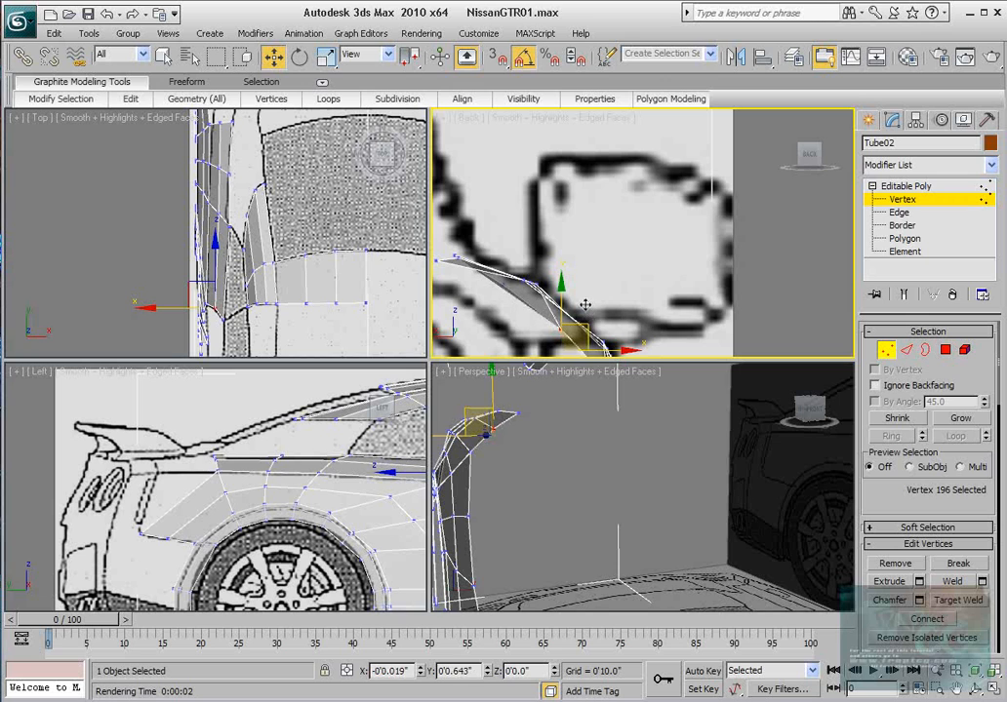
Move the same front-edge vertex about 0.5 inch outward in the Top view onto the blueprint's door line.
middle_drag(474, 485, 768, 497)
middle_drag(207, 497, 92, 492)
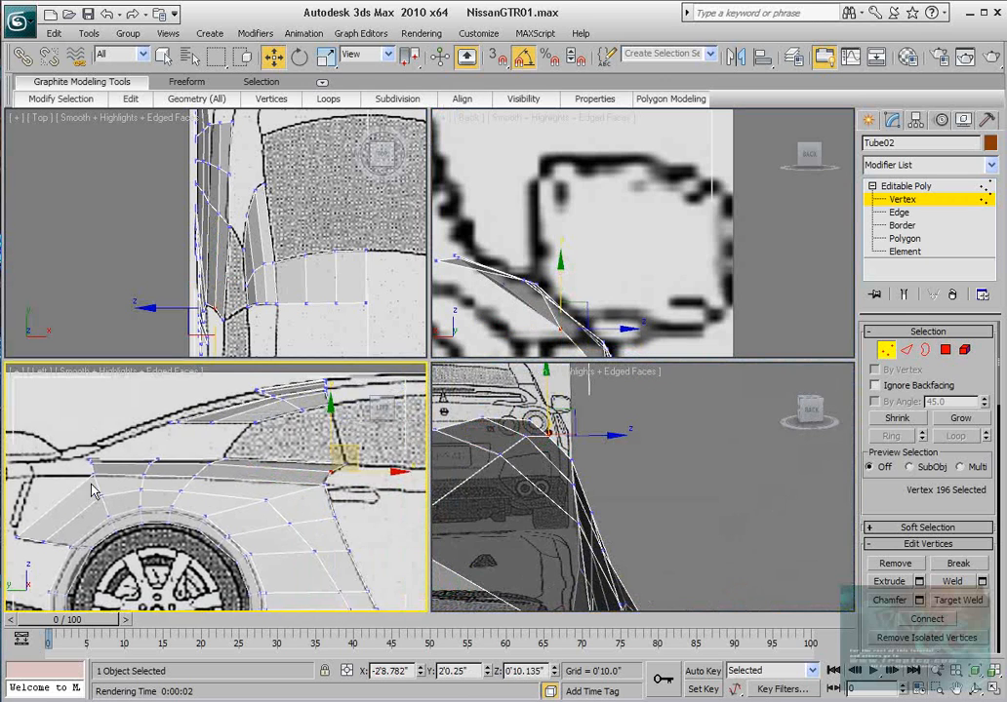
middle_drag(286, 497, 198, 489)
scroll(244, 477, up, 2)
scroll(258, 466, up, 2)
middle_drag(255, 467, 227, 473)
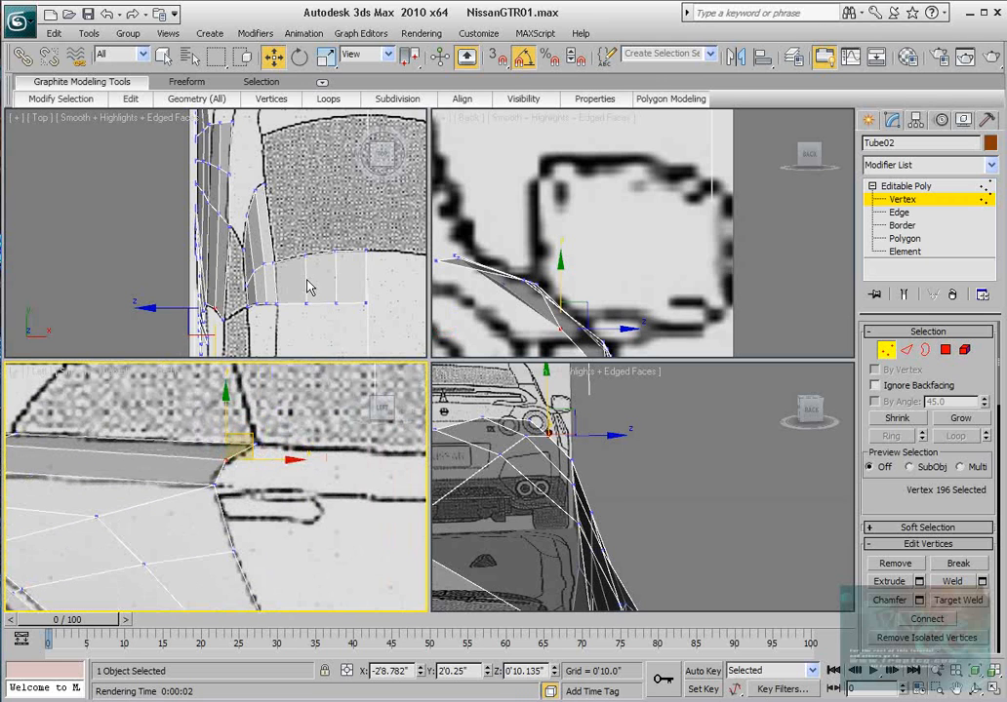
middle_drag(307, 277, 302, 186)
scroll(221, 226, up, 2)
middle_drag(221, 226, 222, 220)
scroll(224, 217, up, 2)
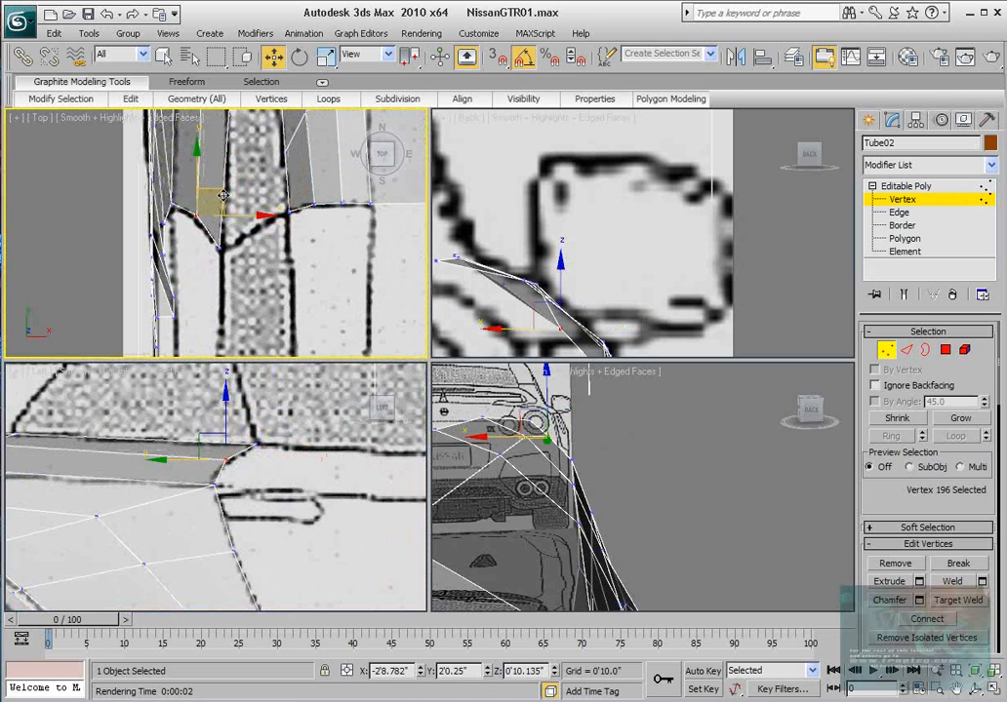
drag(224, 195, 164, 206)
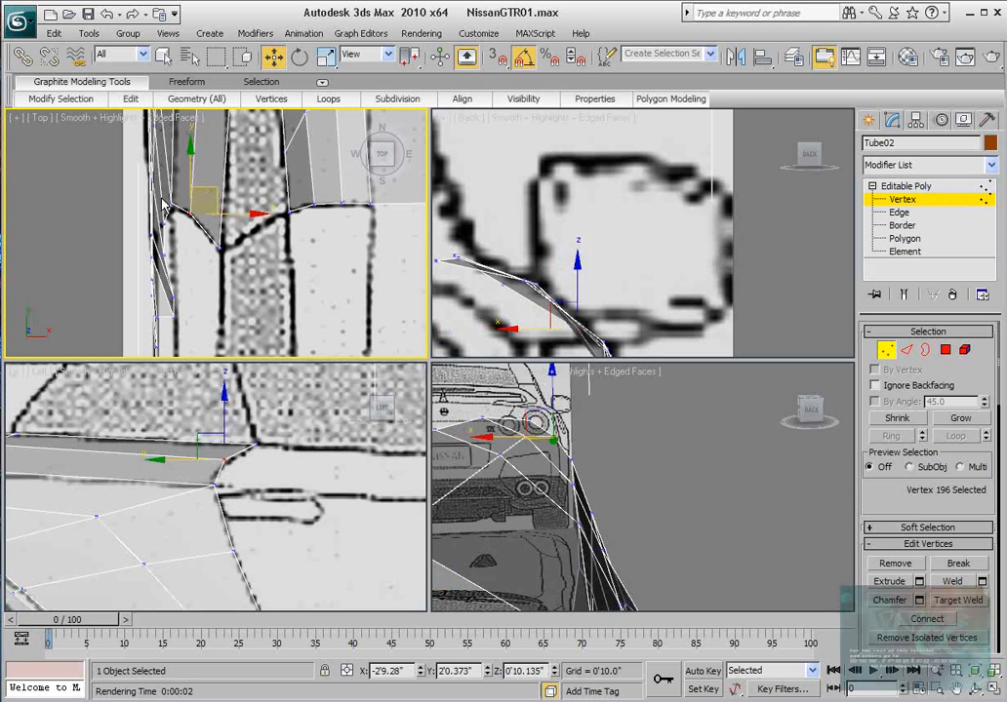
Nudge the corner vertex beside the door handle slightly forward and lower the front-edge vertex above it by about 0.21 inch.
click(169, 204)
drag(169, 162, 168, 164)
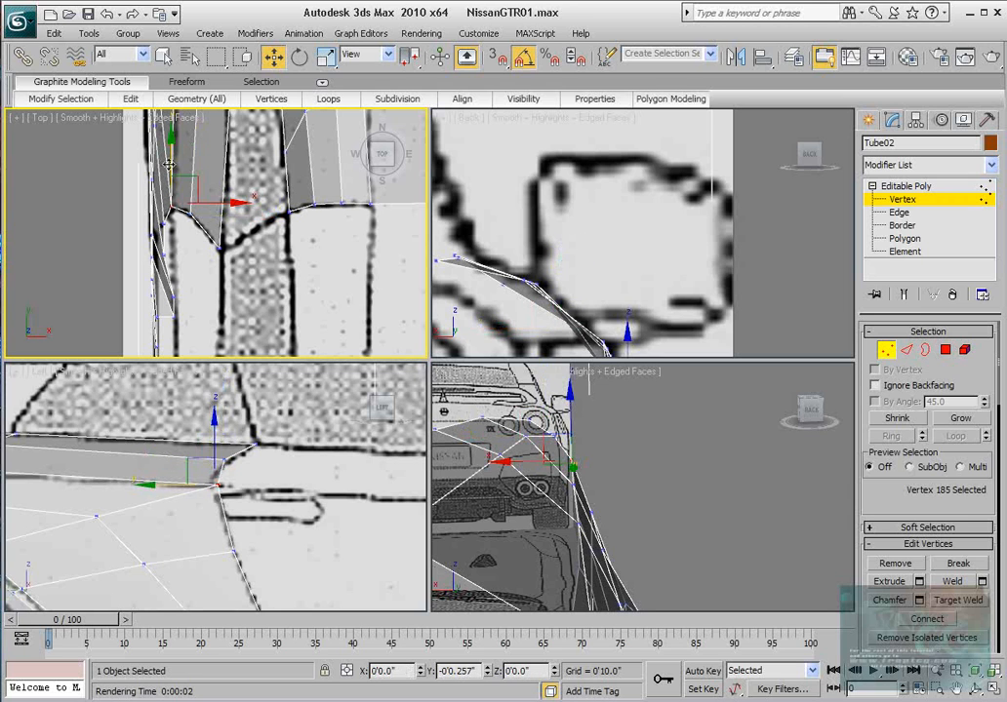
click(226, 462)
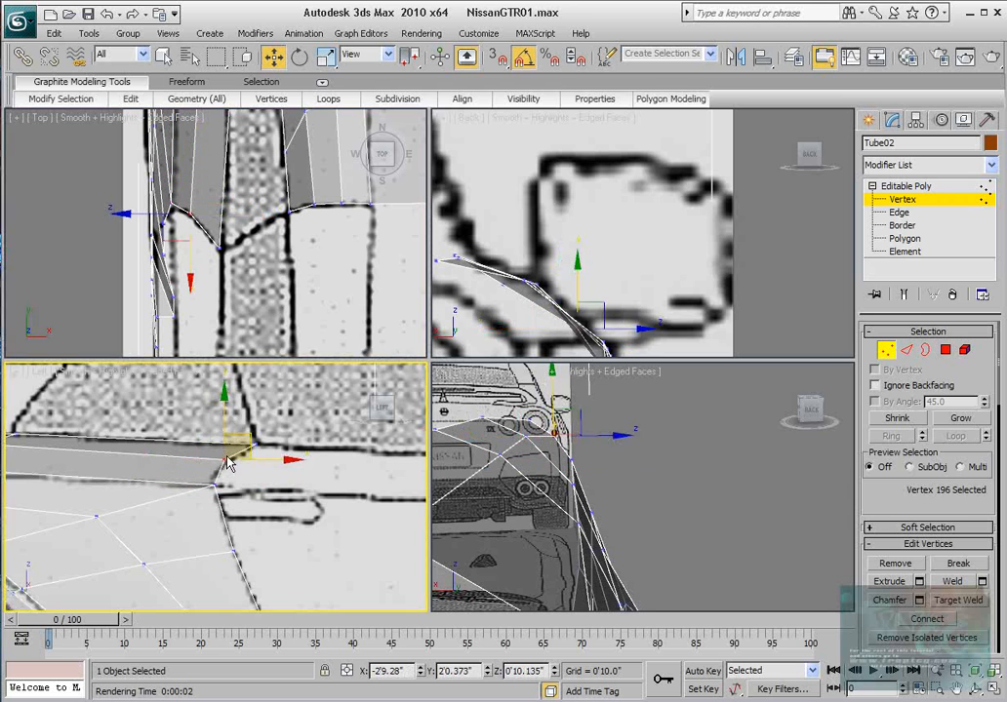
drag(228, 386, 229, 390)
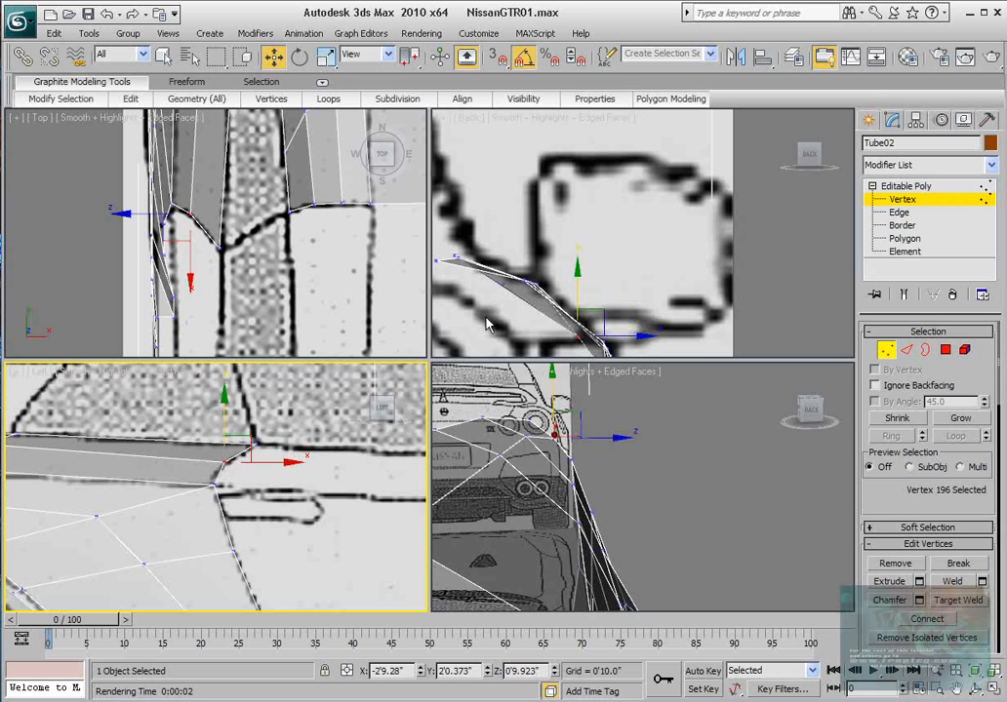
Raise the panel's front top-corner vertex below the side window by about 0.2 inch in the Back view.
scroll(488, 325, down, 2)
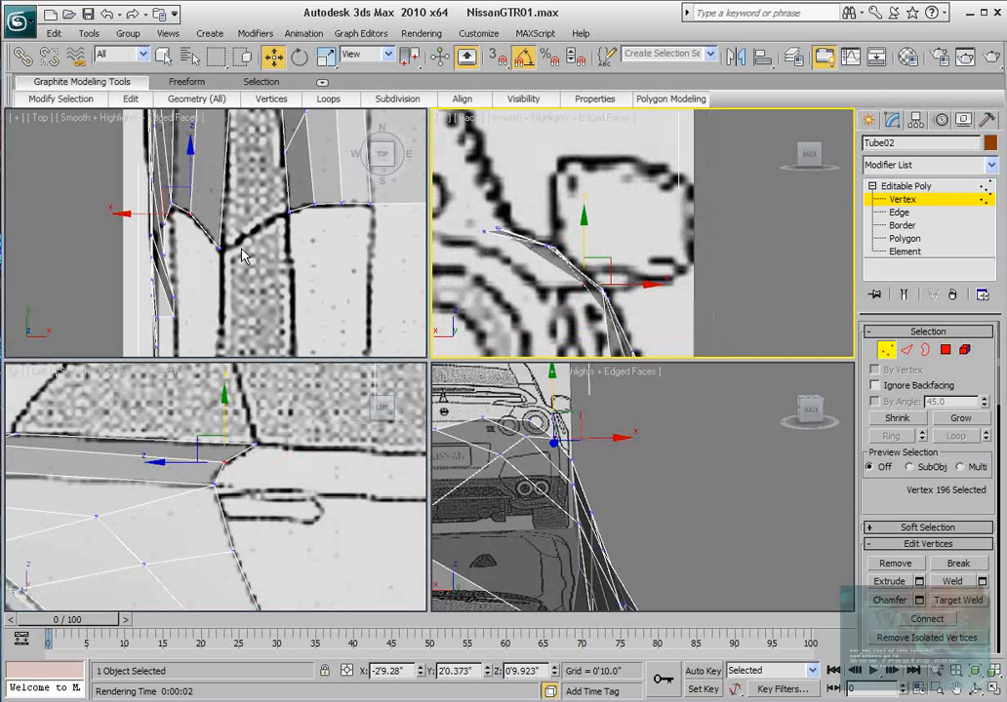
click(218, 247)
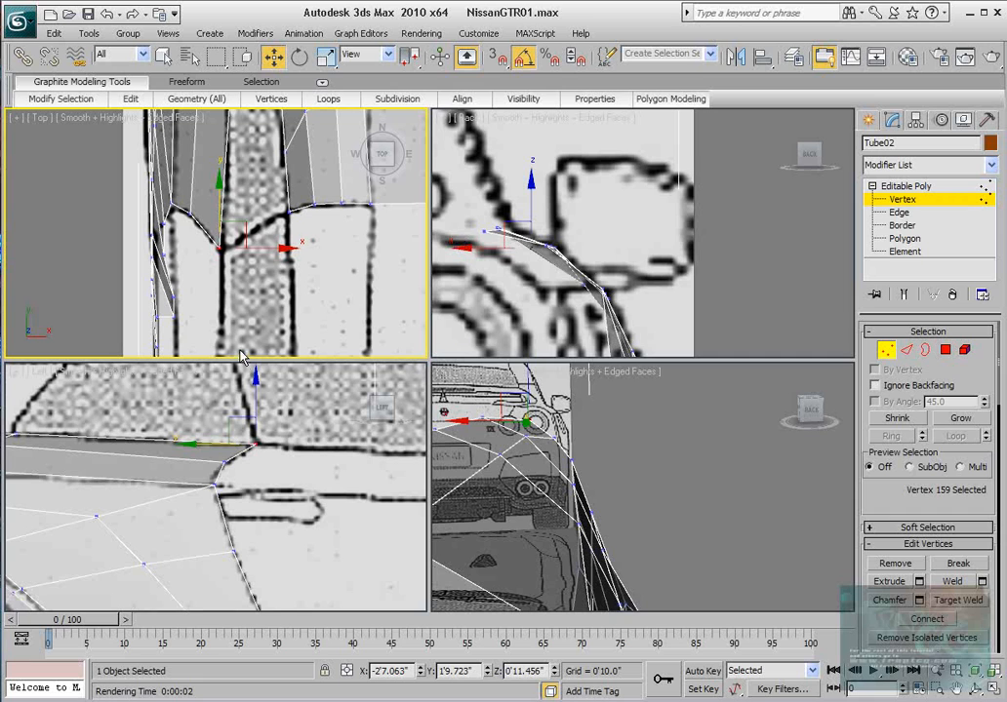
middle_drag(582, 278, 598, 280)
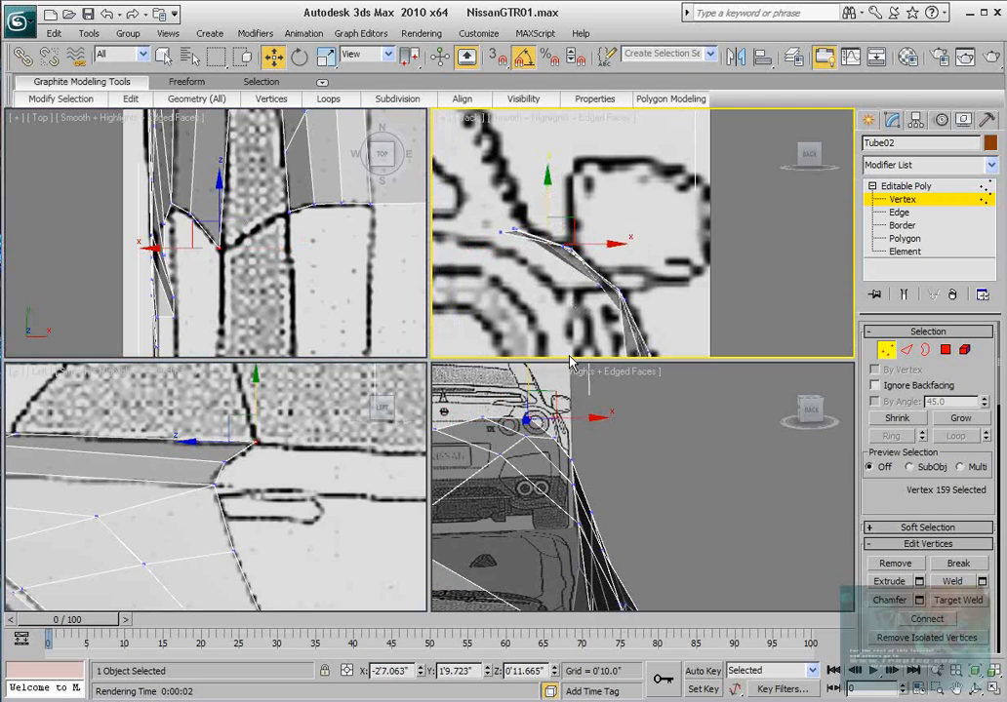
scroll(616, 533, down, 2)
Examine the quarter panel's shape against the Top, Back and Left blueprints and in the Perspective view.
alt+middle_drag(616, 532, 629, 503)
scroll(195, 493, down, 4)
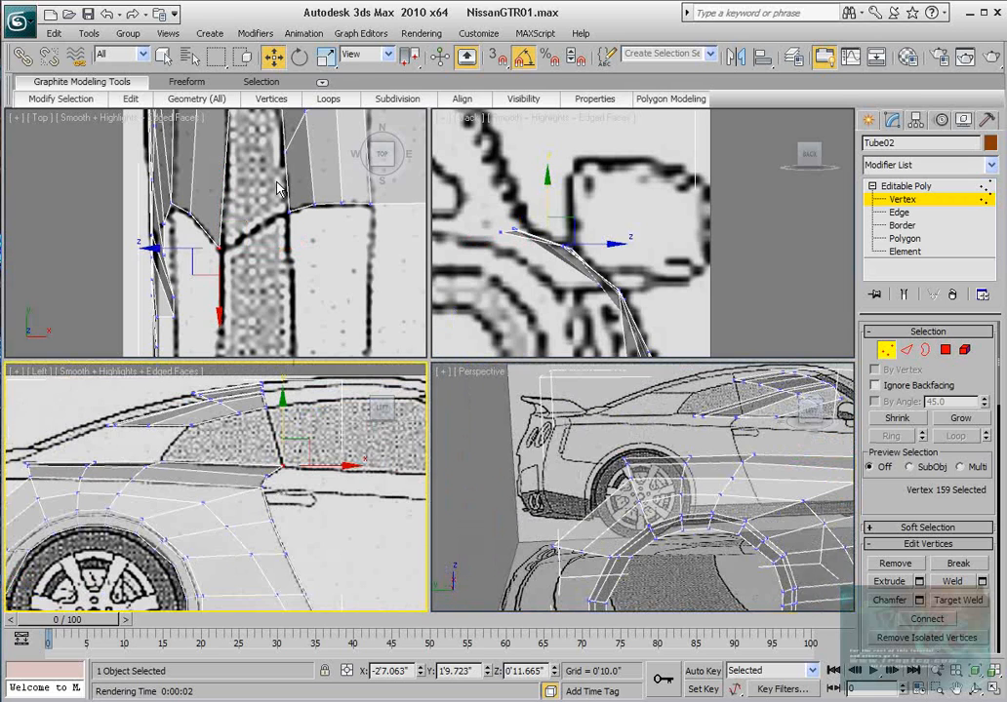
scroll(235, 291, up, 4)
middle_drag(196, 480, 285, 474)
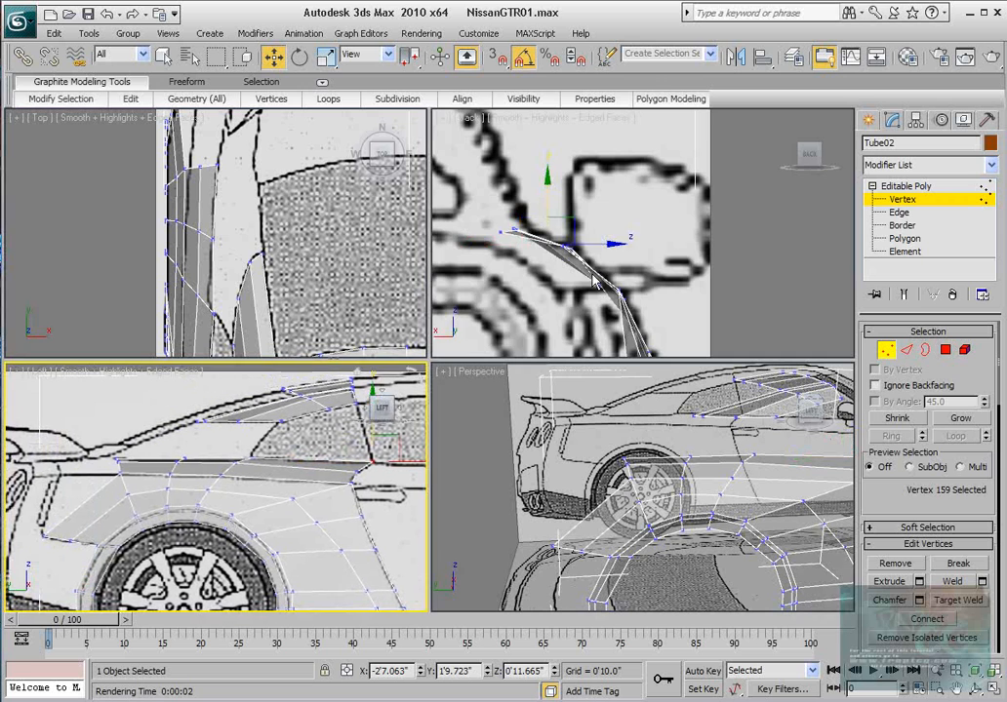
scroll(610, 229, down, 5)
scroll(605, 241, up, 5)
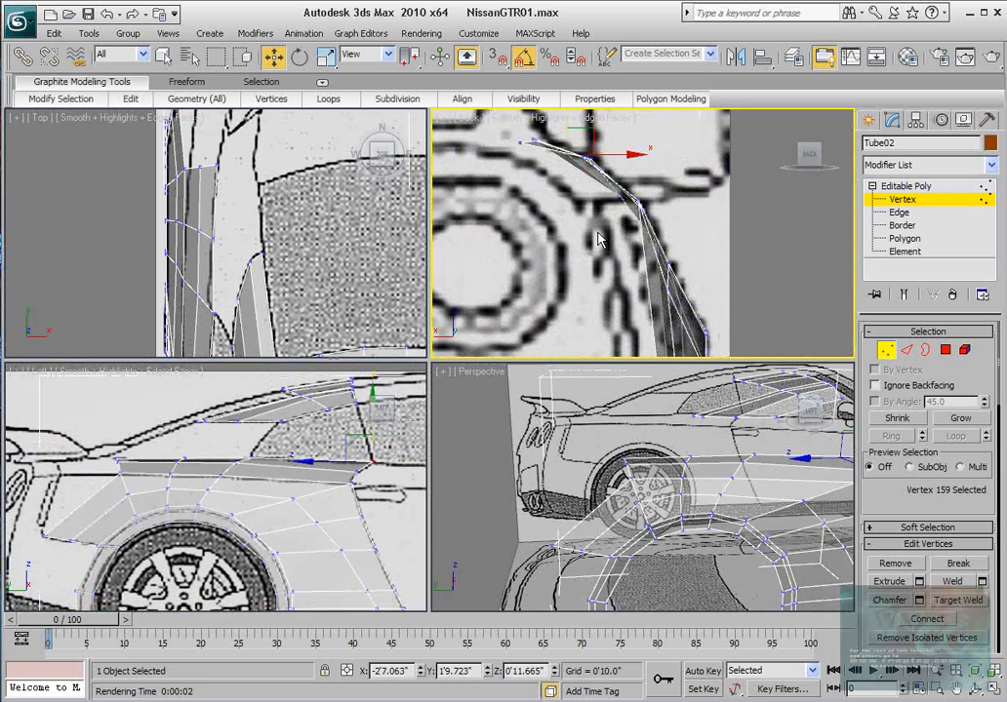
scroll(563, 246, up, 2)
middle_drag(169, 498, 204, 478)
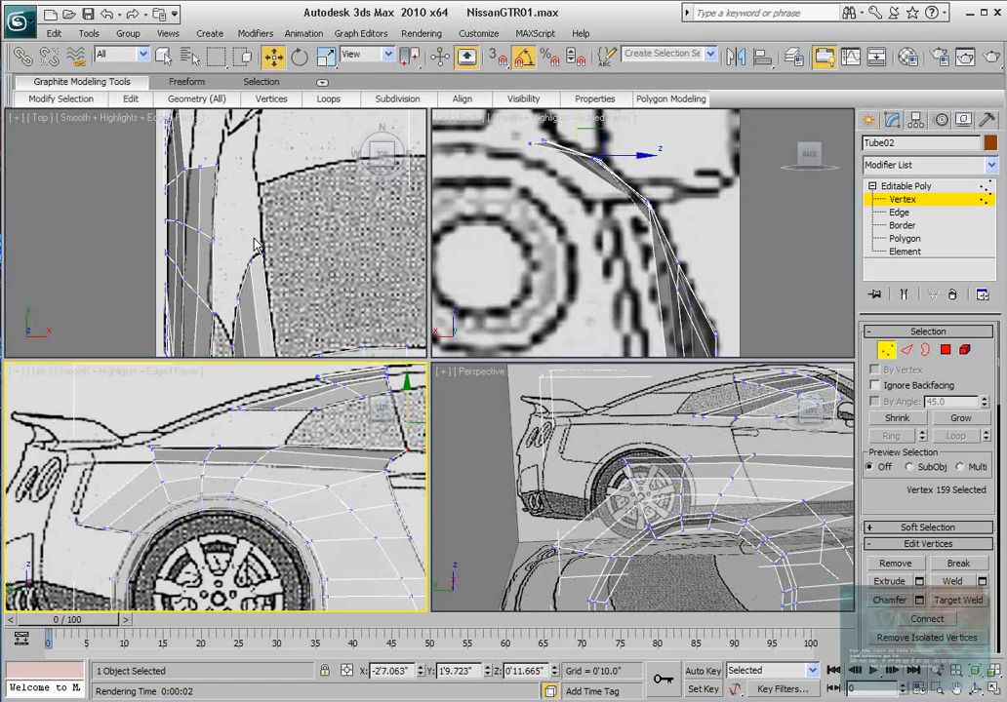
scroll(256, 244, down, 5)
scroll(229, 259, up, 3)
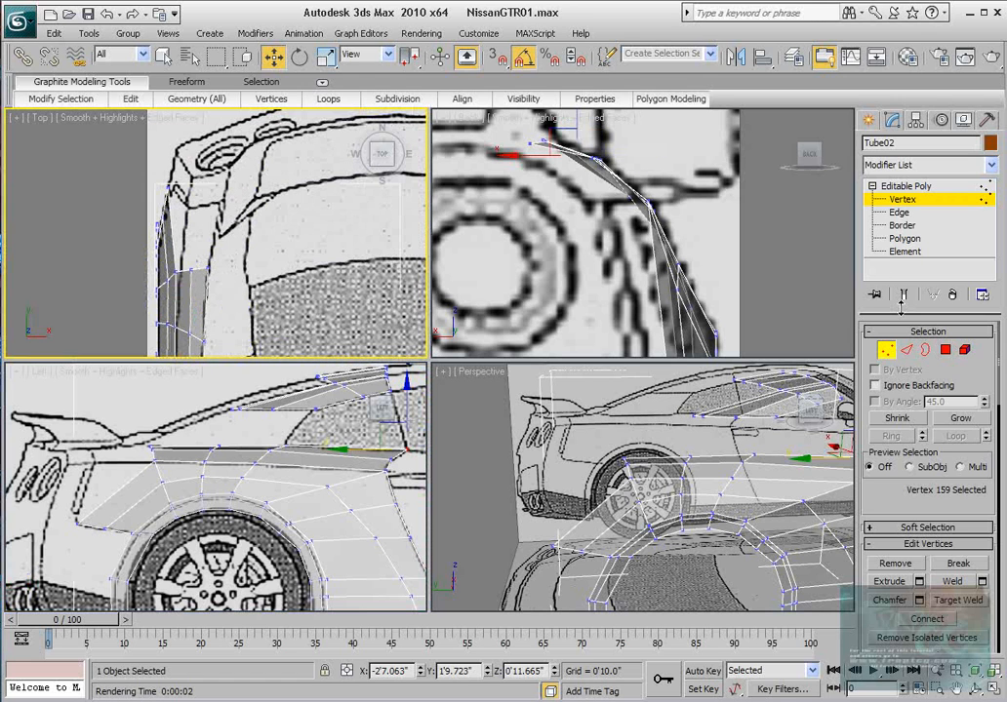
Bridge the lower edge of the rear roof pillar to the matching top edge of the quarter panel, with see-through display turned off.
key(2)
click(293, 411)
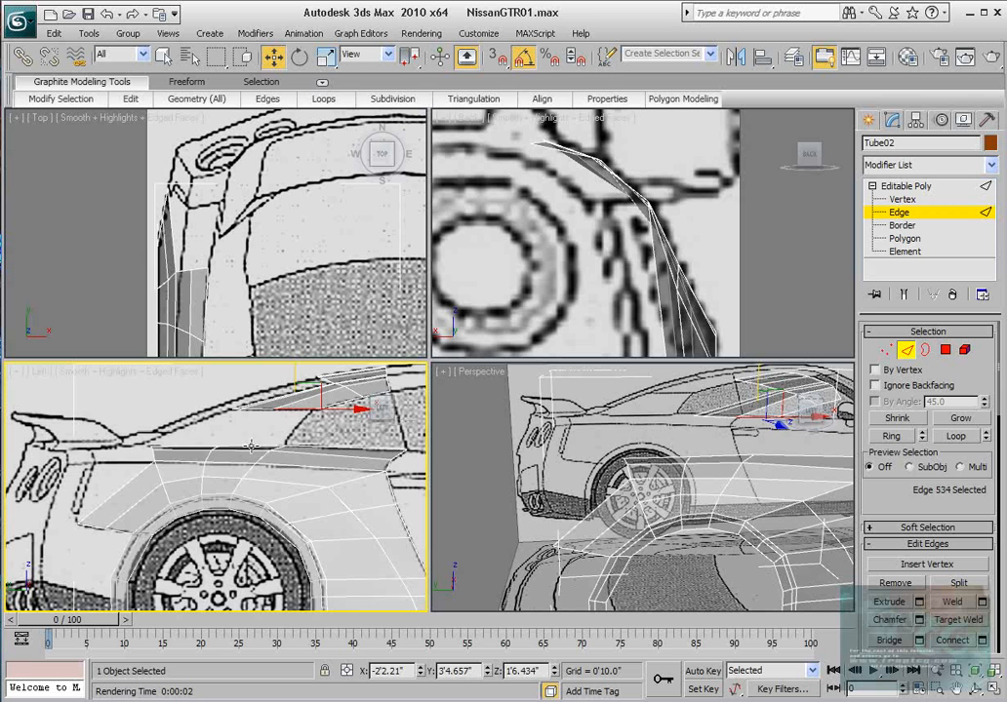
ctrl+click(247, 449)
mouse_move(720, 454)
alt+middle_down()
mouse_move(730, 491)
mouse_move(653, 474)
mouse_move(639, 460)
alt+middle_up()
click(727, 465)
scroll(653, 474, up, 4)
scroll(641, 464, down, 2)
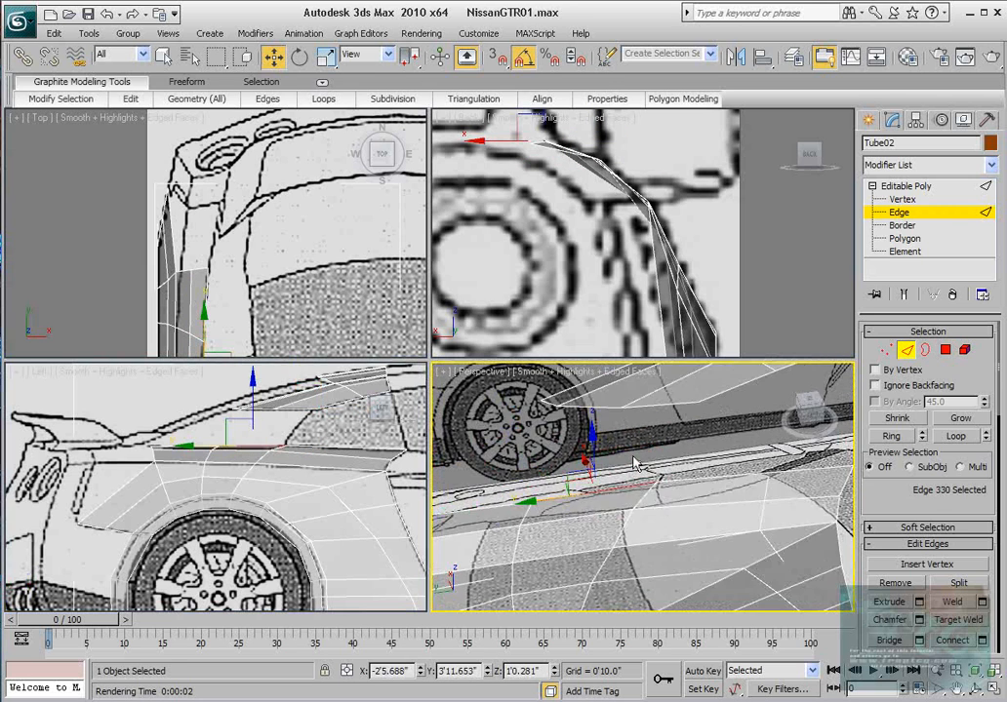
key(alt+x)
ctrl+click(663, 406)
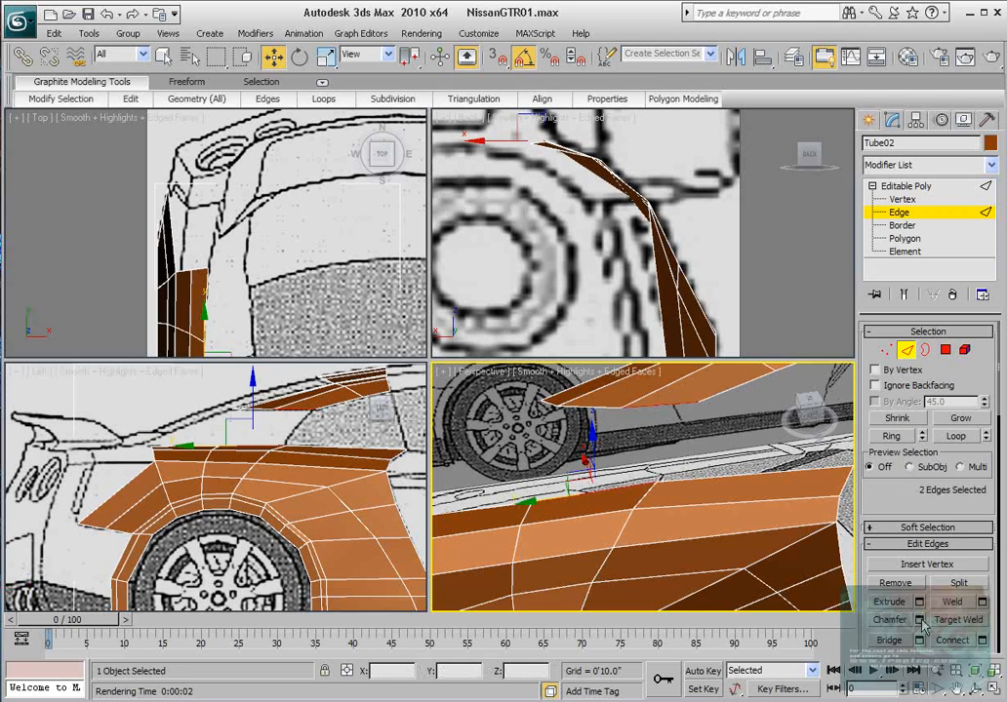
drag(909, 508, 906, 489)
click(890, 621)
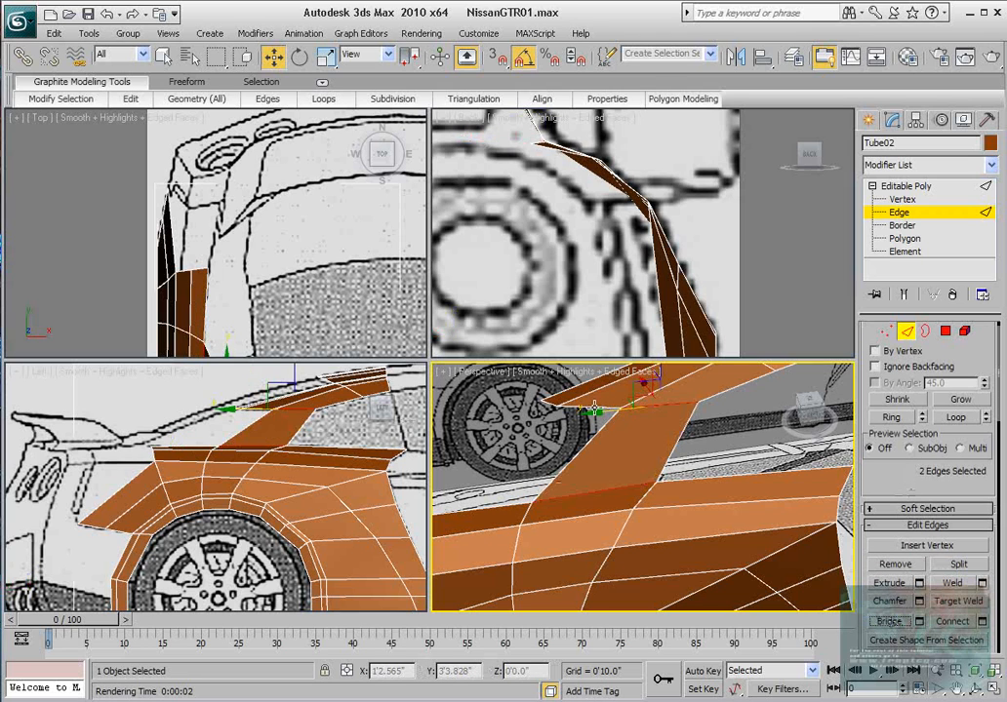
Bridge the rearmost lower edge of the roof pillar to the quarter panel's rear top edge.
click(591, 411)
ctrl+click(496, 510)
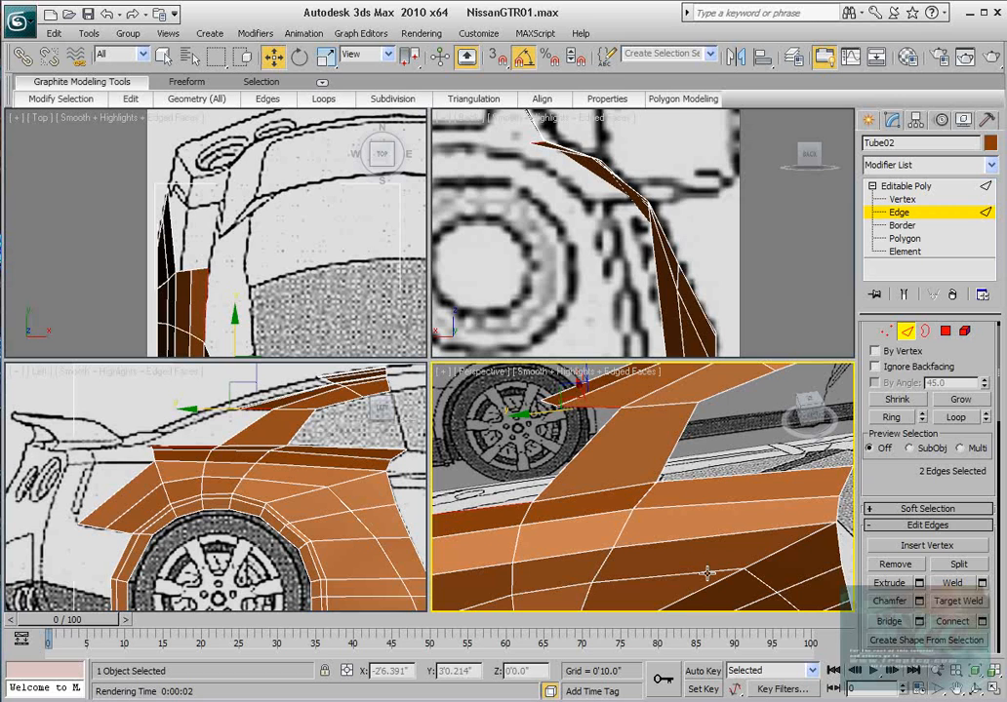
click(891, 621)
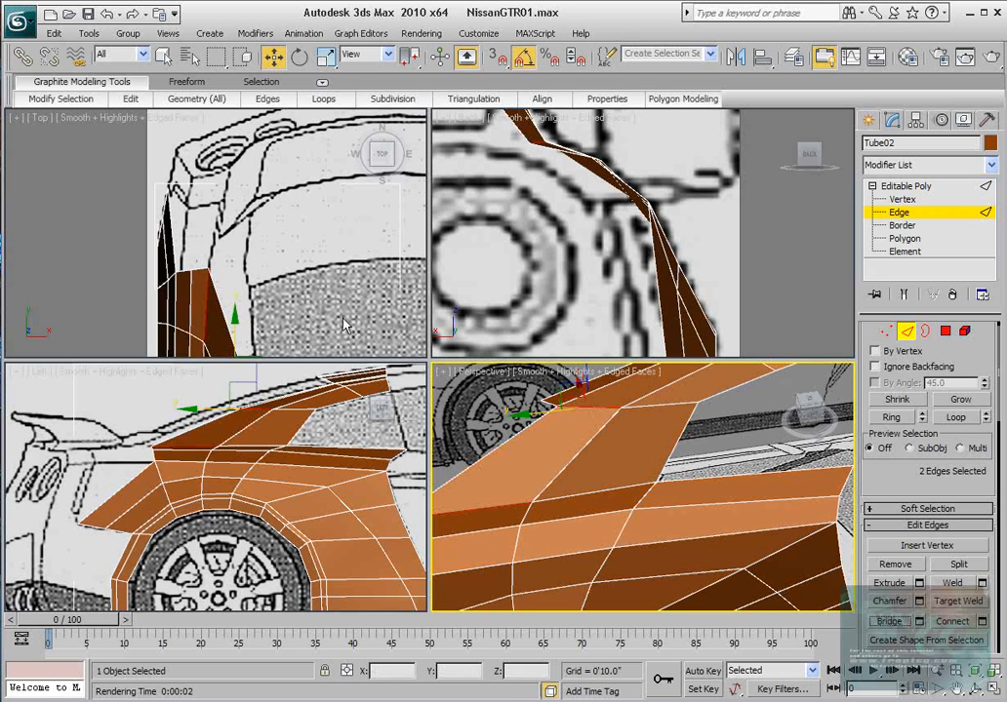
Restore see-through display and extrude the two end edges of the quarter panel's top strip about 10 inches rearward toward the taillight.
middle_drag(257, 419, 286, 427)
key(alt+x)
scroll(286, 427, up, 2)
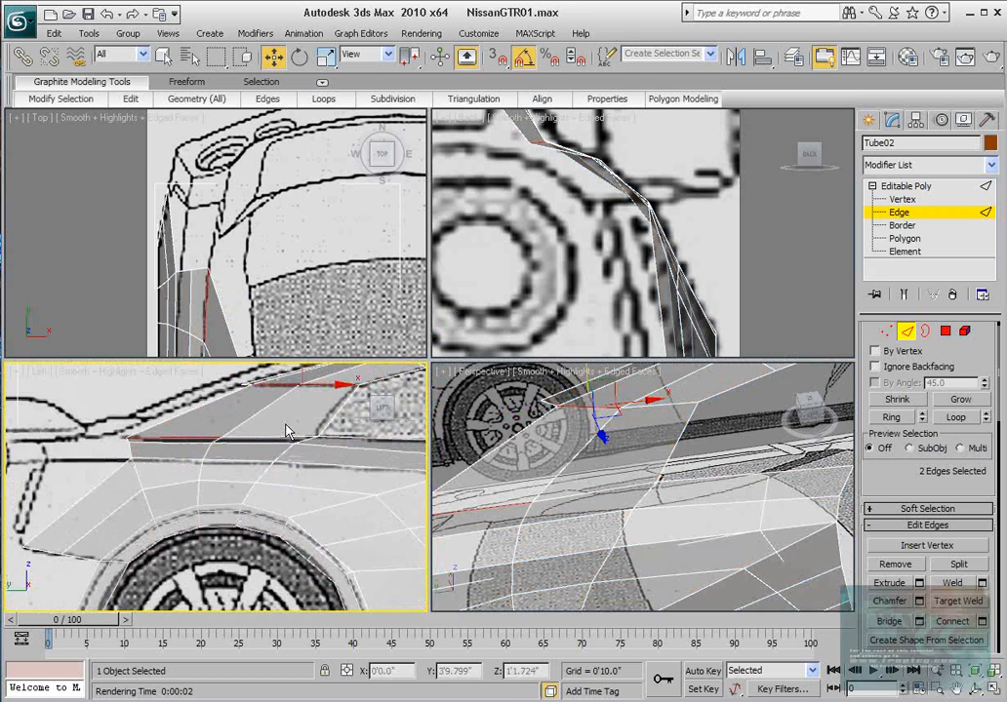
scroll(224, 253, up, 2)
middle_drag(222, 246, 280, 261)
click(214, 285)
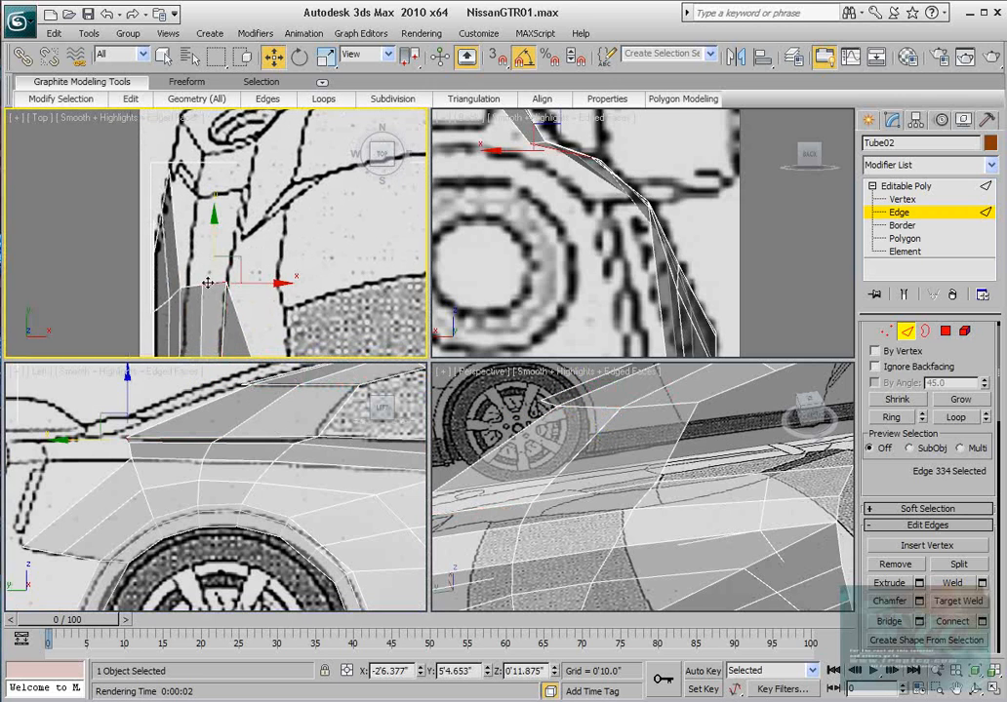
ctrl+click(188, 288)
middle_drag(124, 492, 144, 494)
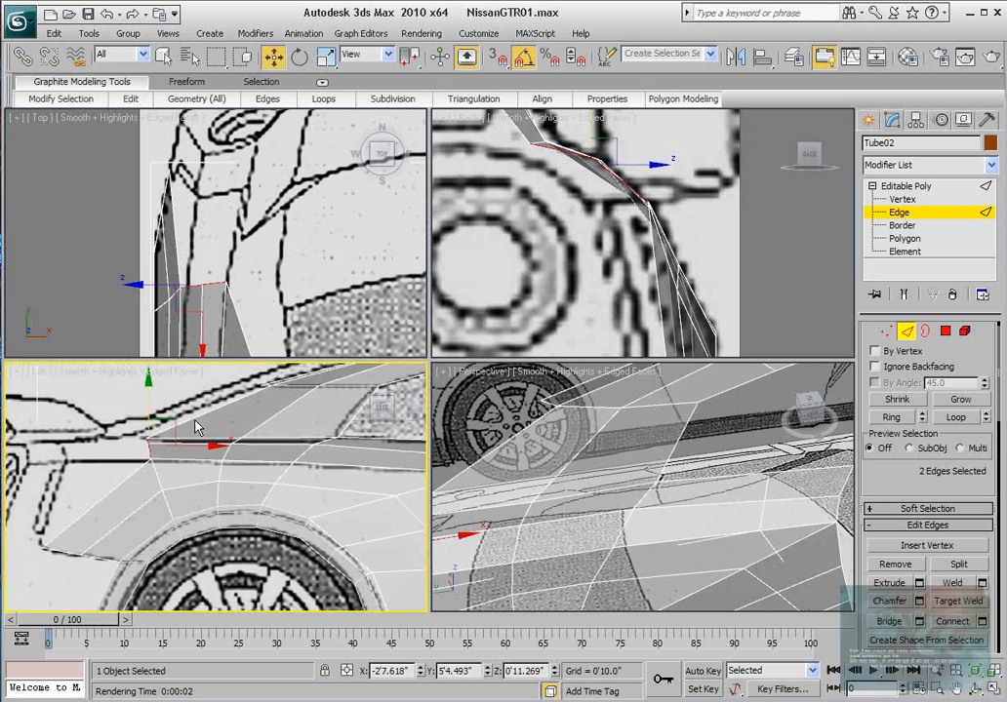
middle_click(215, 284)
scroll(216, 279, down, 4)
scroll(225, 268, up, 2)
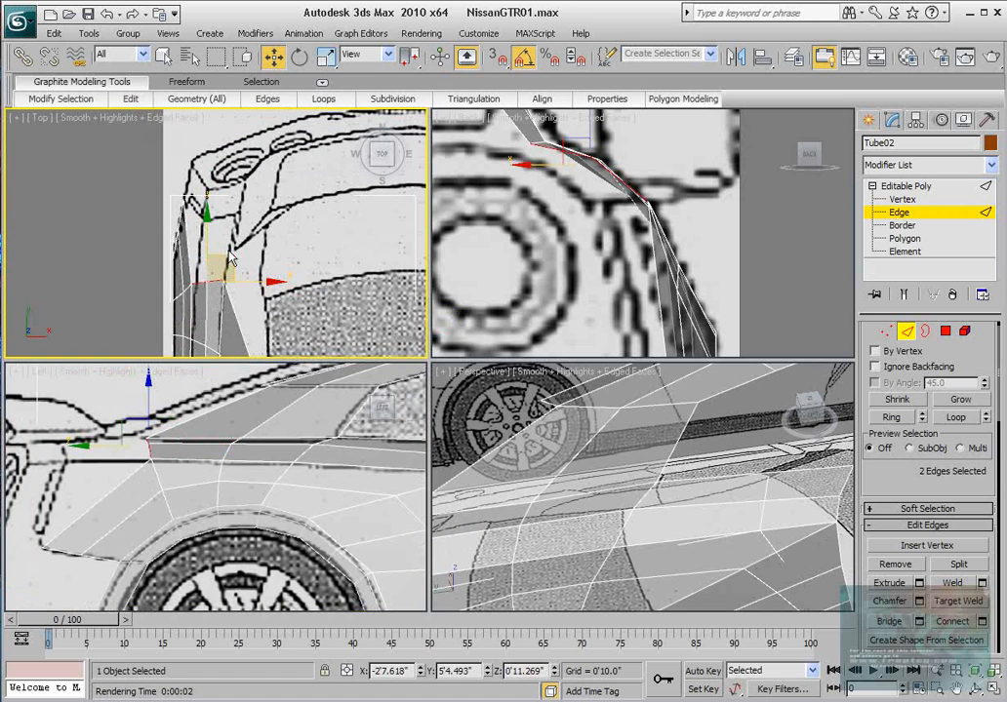
middle_drag(178, 420, 211, 426)
drag(224, 447, 142, 444)
scroll(249, 232, up, 2)
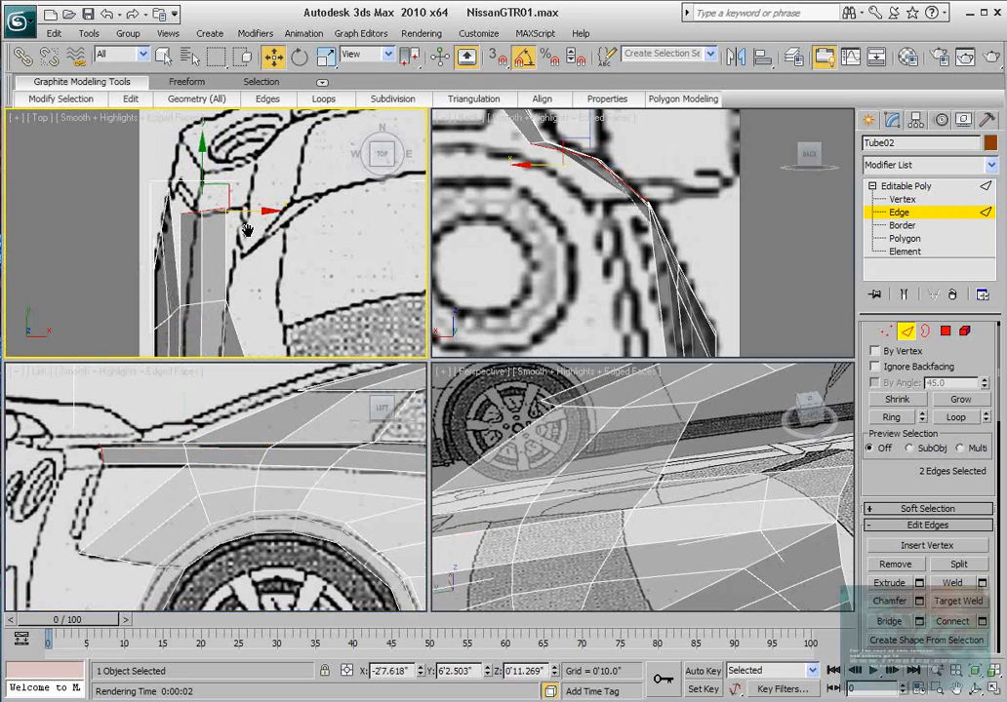
Move the three end vertices of the extended strip about 1.9 inches inward in the Top view.
click(884, 332)
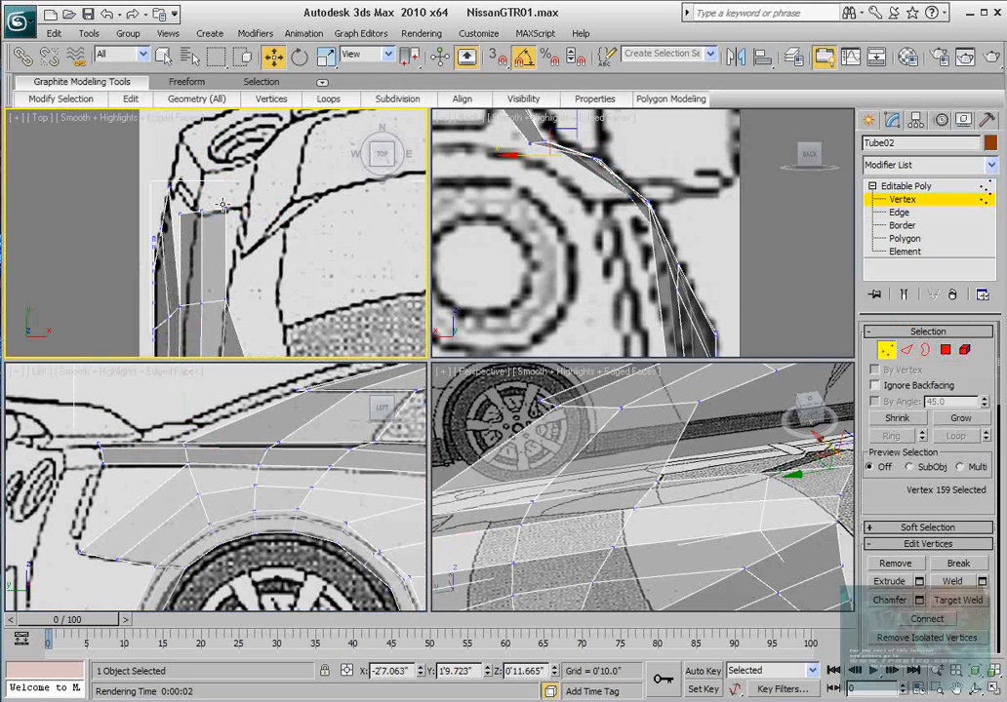
drag(243, 183, 176, 228)
drag(243, 210, 260, 210)
Shift the crease vertices above the rear half of the wheel arch inward onto the blueprint's crease line in the Top view.
middle_drag(191, 282, 209, 205)
scroll(210, 210, up, 1)
scroll(209, 209, up, 2)
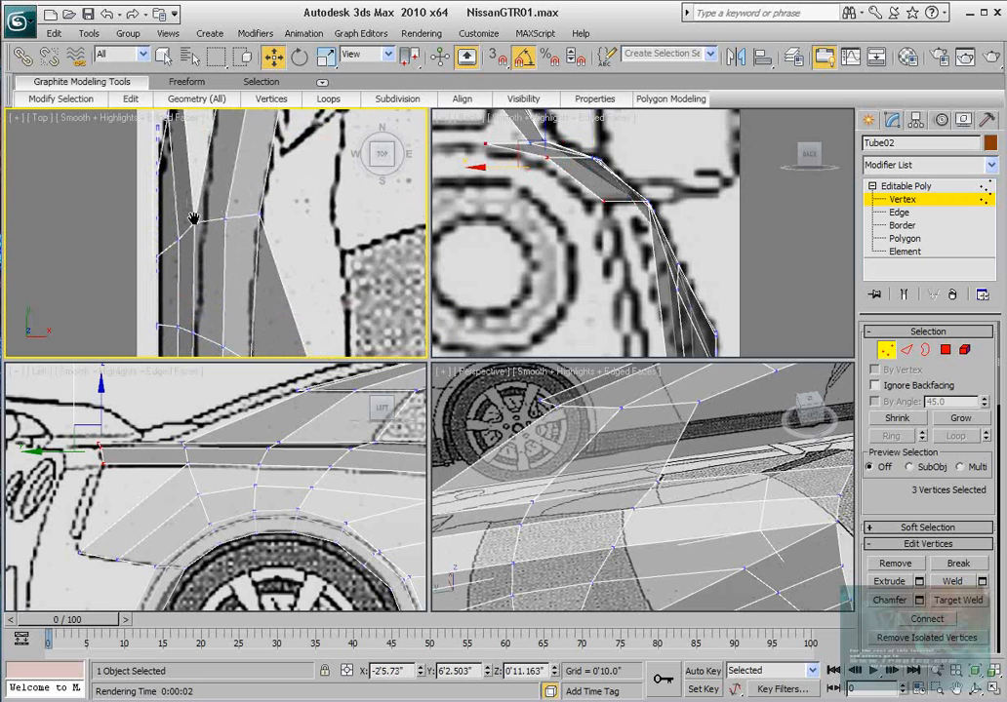
click(205, 181)
drag(231, 194, 244, 293)
click(233, 293)
scroll(247, 216, down, 2)
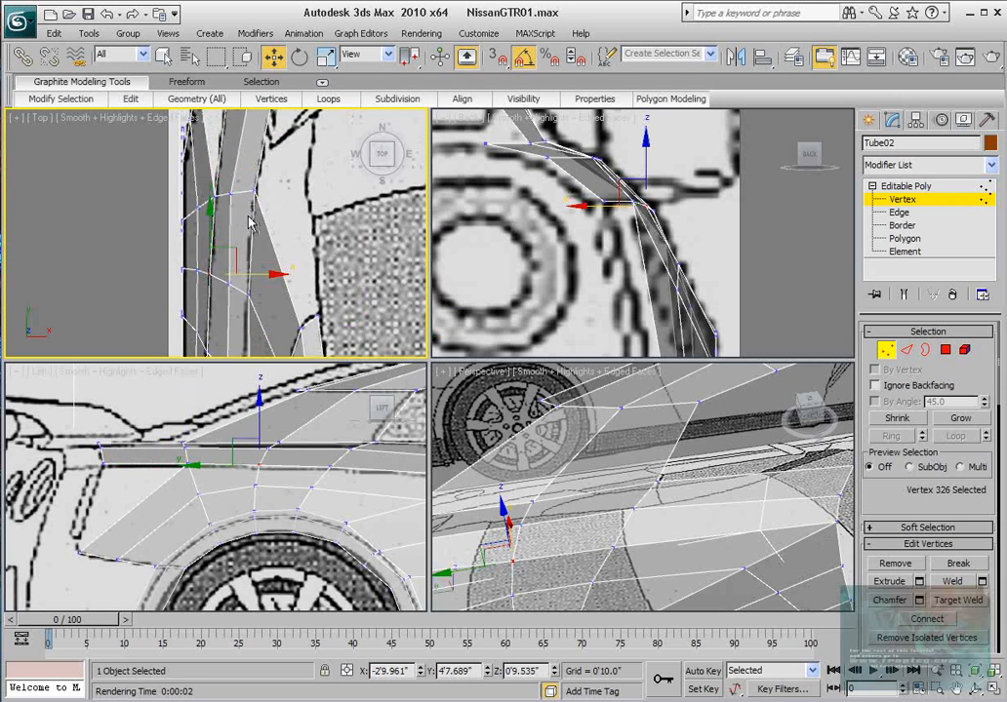
Move the next crease vertex toward the front about 0.5 inch rearward in the Top view.
middle_drag(249, 223, 240, 162)
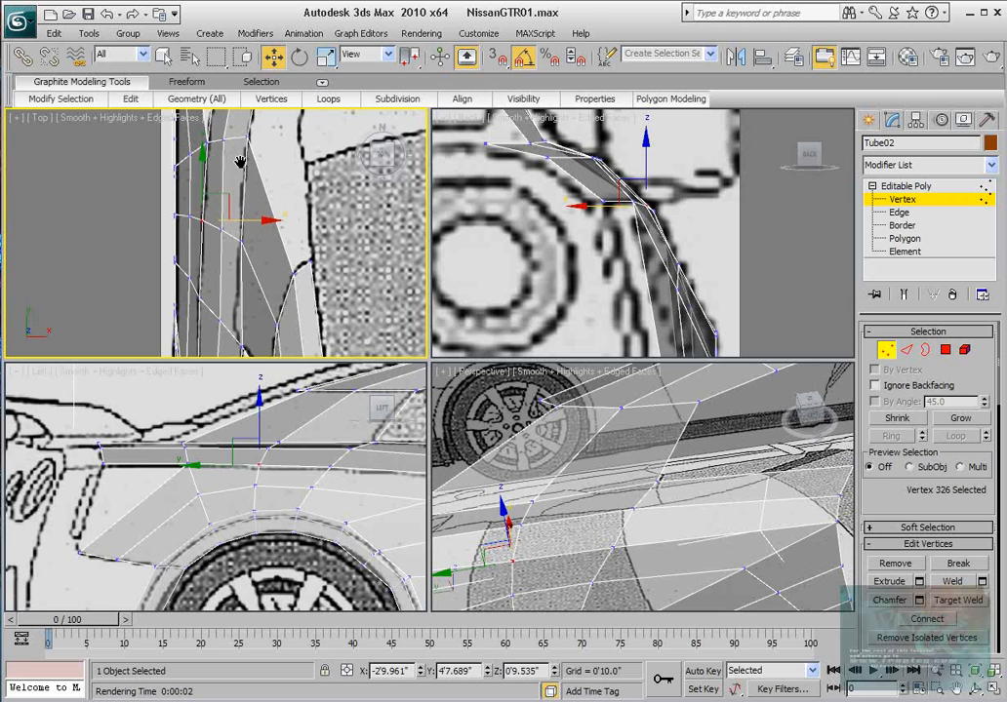
scroll(195, 300, up, 2)
click(203, 291)
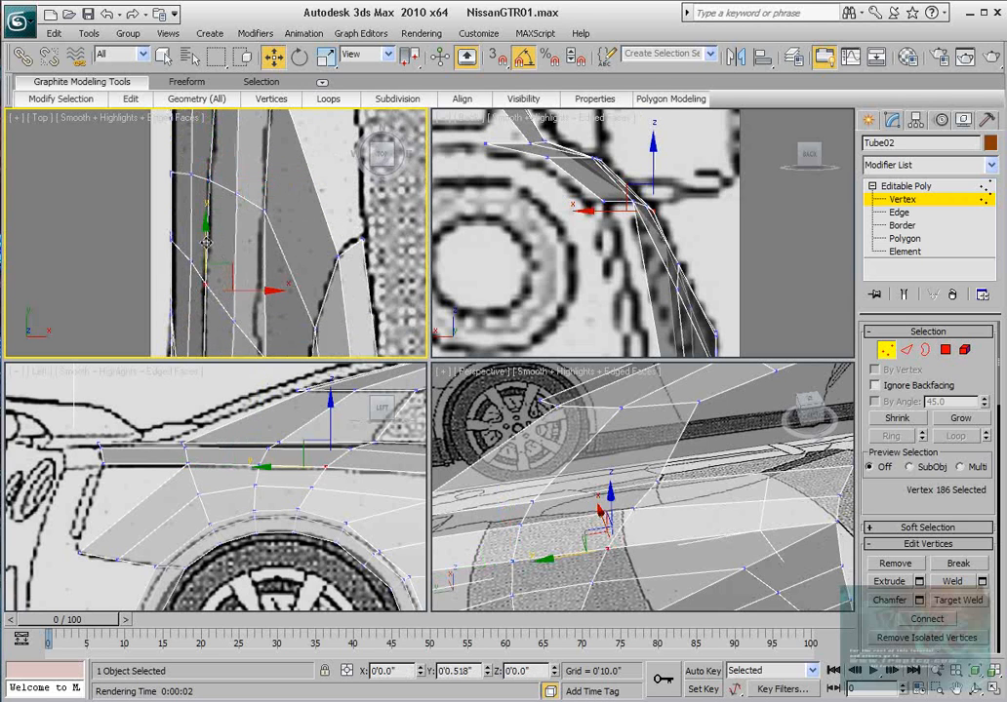
drag(207, 249, 205, 239)
Move the vertex below that crease point, above the wheel arch, about 0.2 inch rearward and about 0.25 inch outward.
click(308, 489)
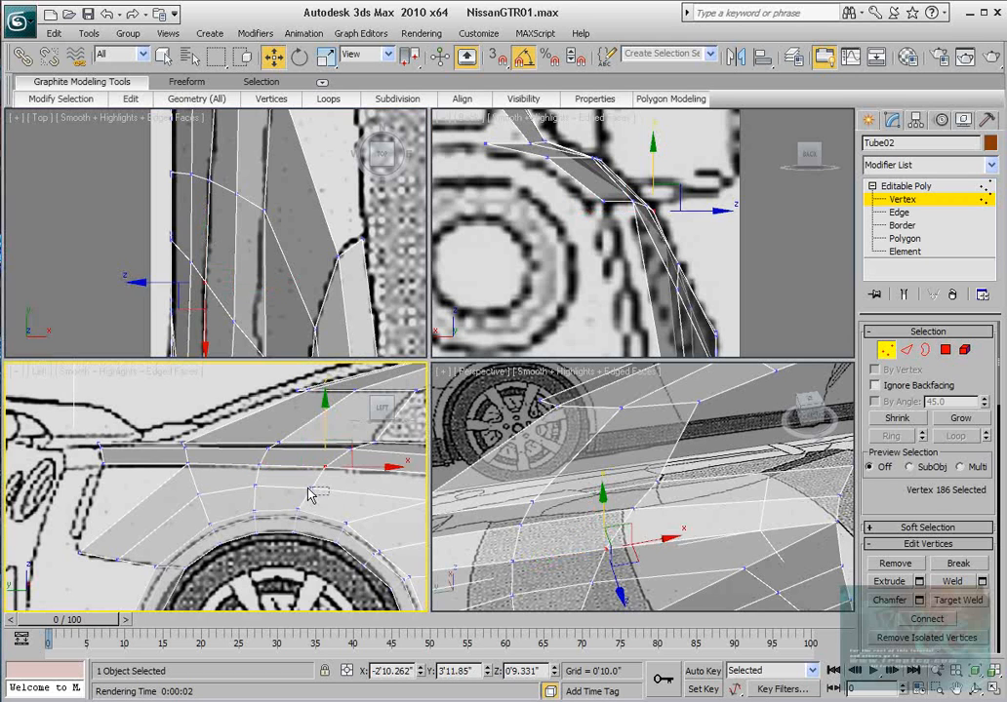
click(198, 232)
scroll(363, 511, up, 2)
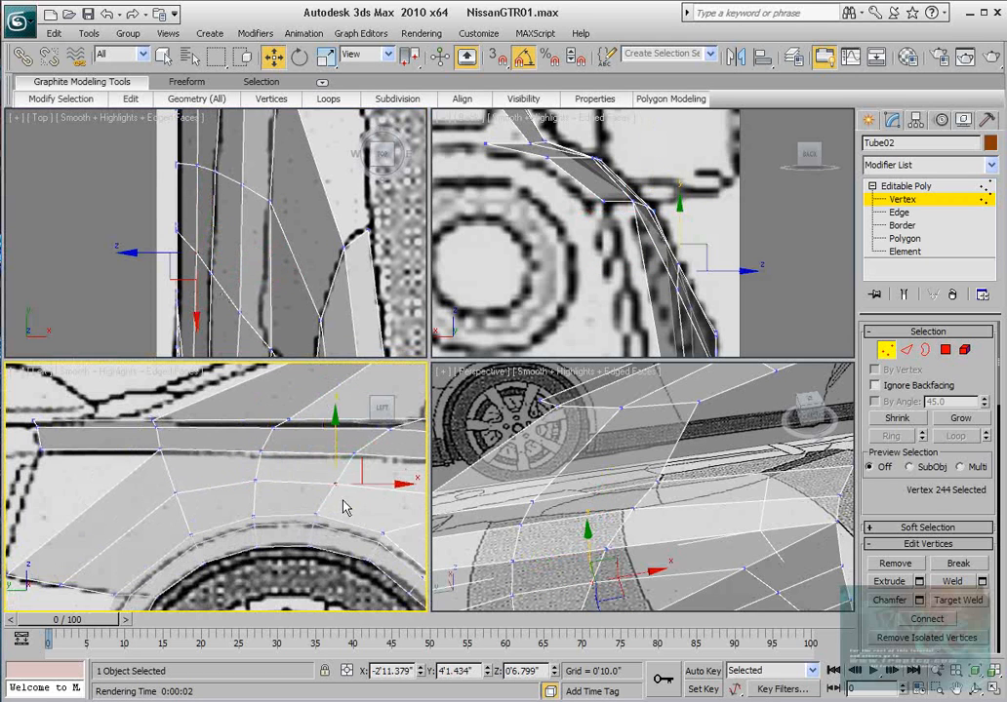
drag(370, 484, 372, 484)
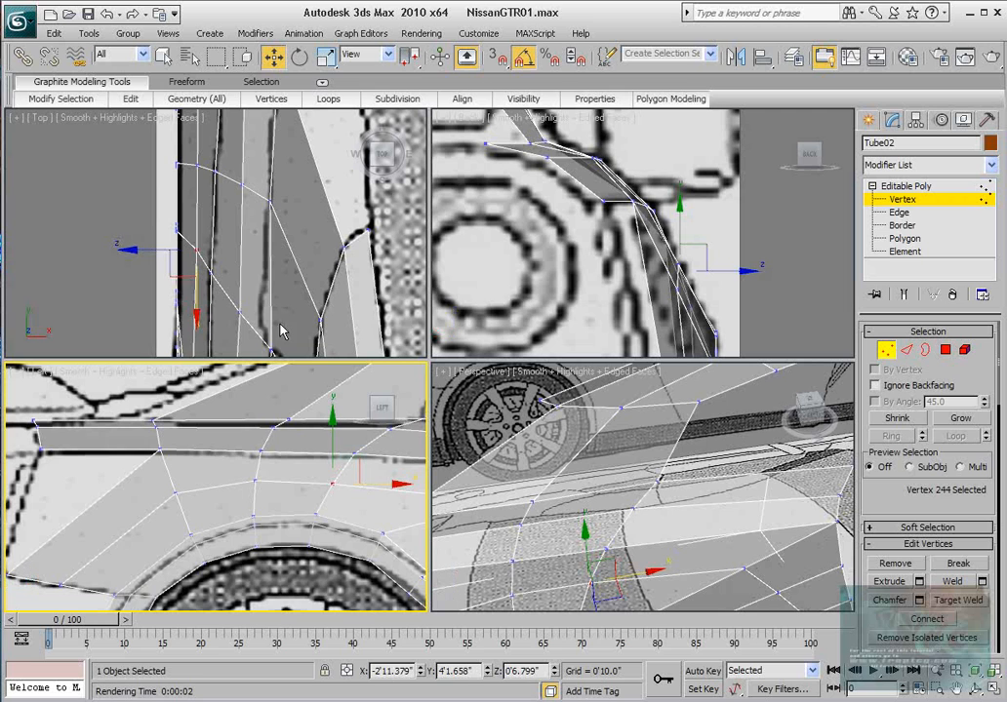
middle_drag(200, 234, 200, 243)
drag(246, 259, 244, 258)
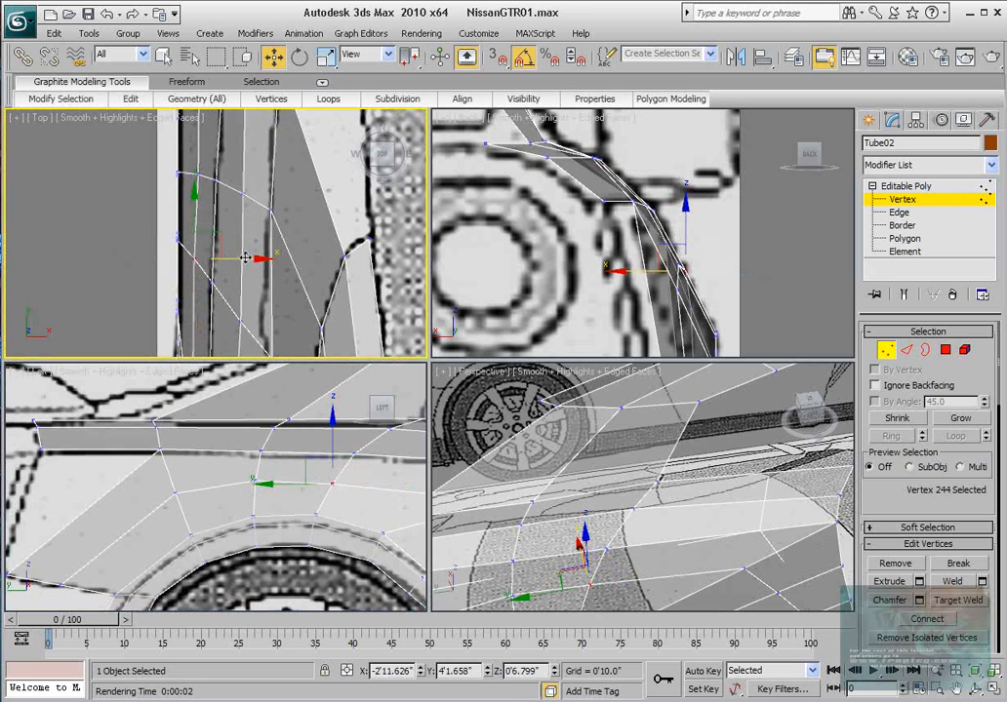
Move the inner corner vertex at the strip's rear end about 0.4 inch rearward in the Left view.
scroll(277, 253, down, 2)
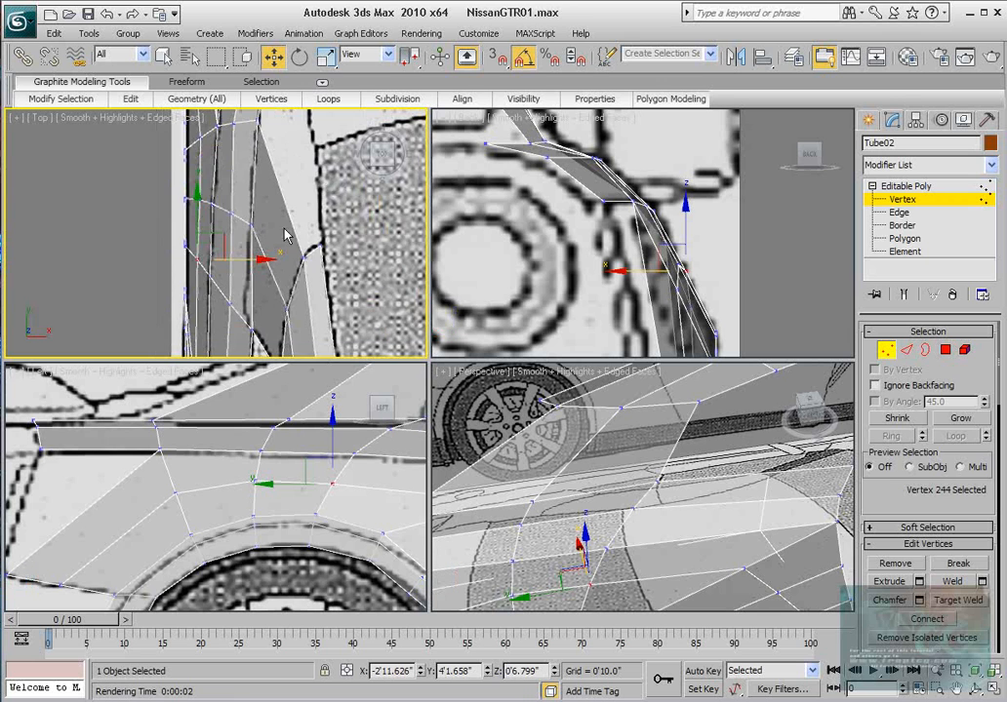
scroll(283, 232, down, 2)
middle_drag(257, 204, 258, 241)
scroll(262, 248, up, 3)
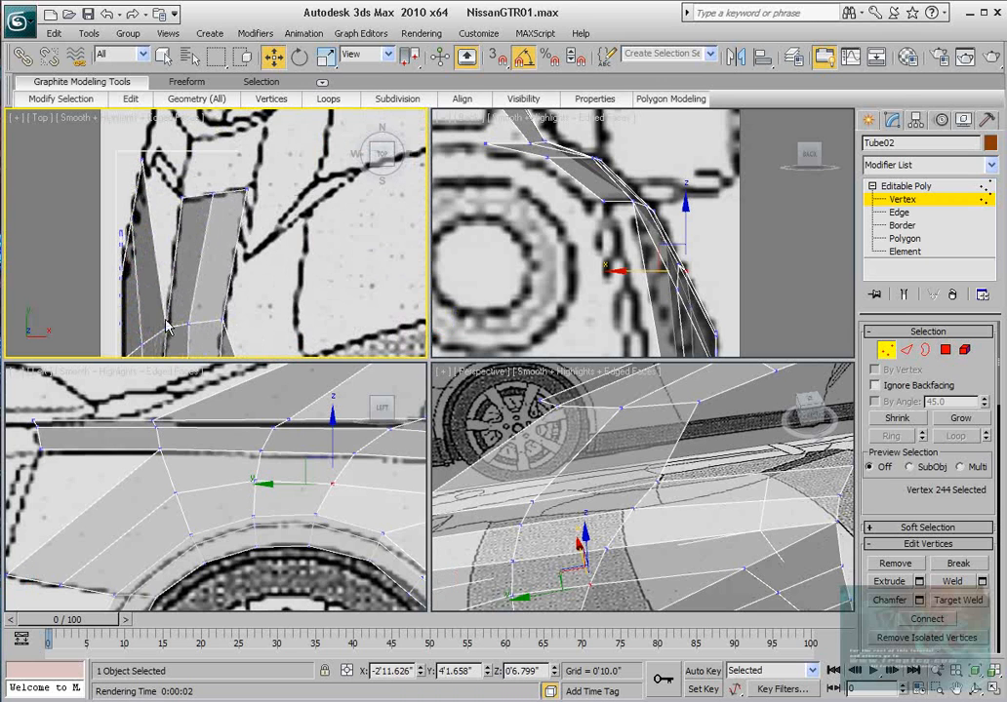
scroll(184, 440, up, 3)
scroll(139, 421, up, 2)
click(180, 419)
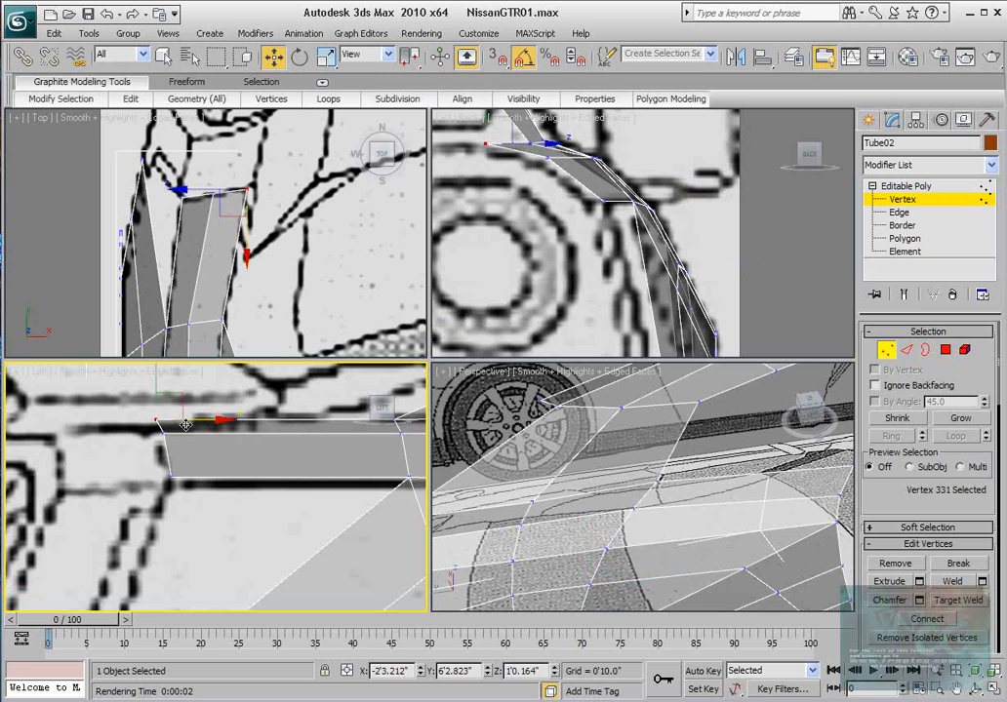
mouse_move(172, 419)
mouse_down()
mouse_move(209, 434)
mouse_move(173, 421)
mouse_move(190, 420)
mouse_up()
Adjust the middle vertex of the strip's rear end rearward, and bring it back forward by about 0.24 inch.
click(164, 433)
click(142, 420)
middle_drag(258, 207, 257, 226)
scroll(255, 226, up, 1)
drag(195, 177, 224, 212)
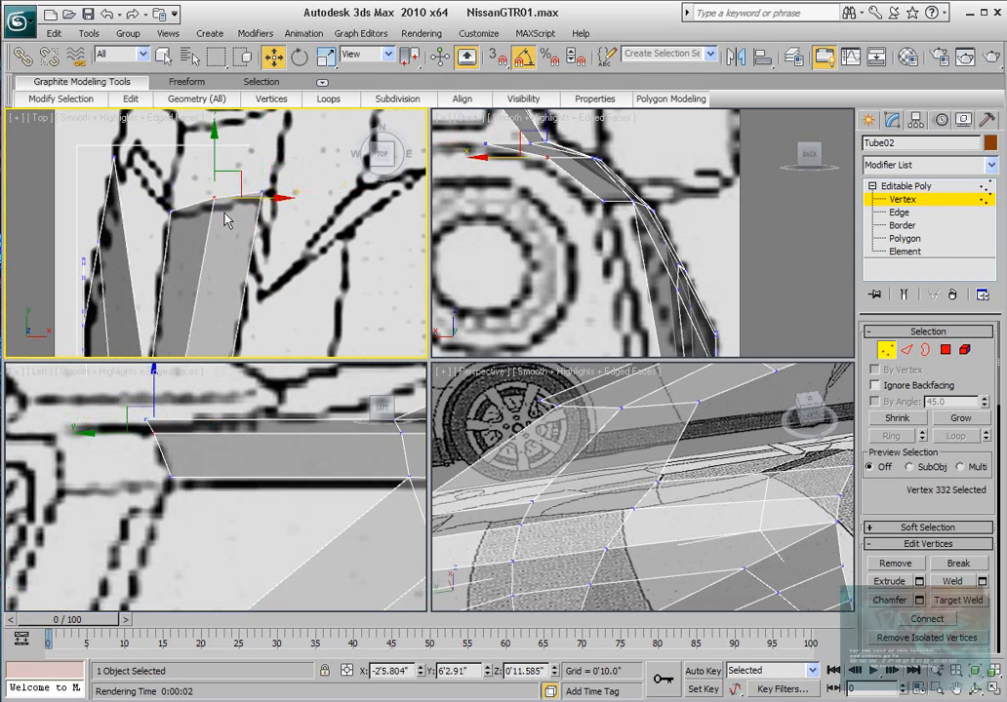
scroll(232, 219, down, 1)
scroll(252, 226, down, 1)
middle_drag(256, 226, 235, 244)
scroll(251, 236, up, 2)
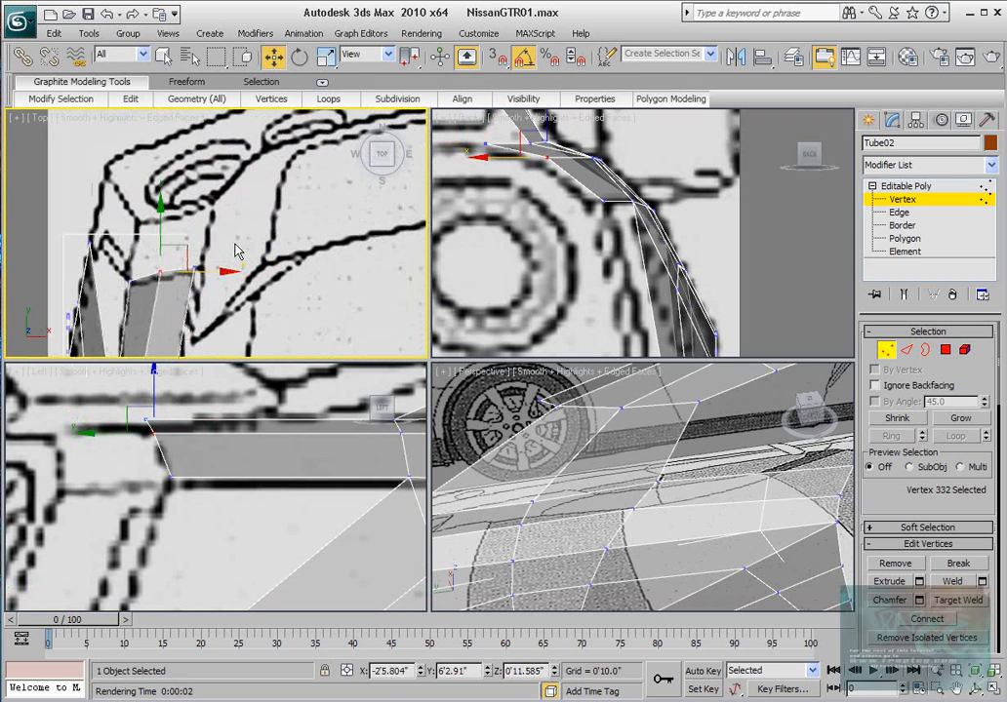
drag(160, 218, 160, 222)
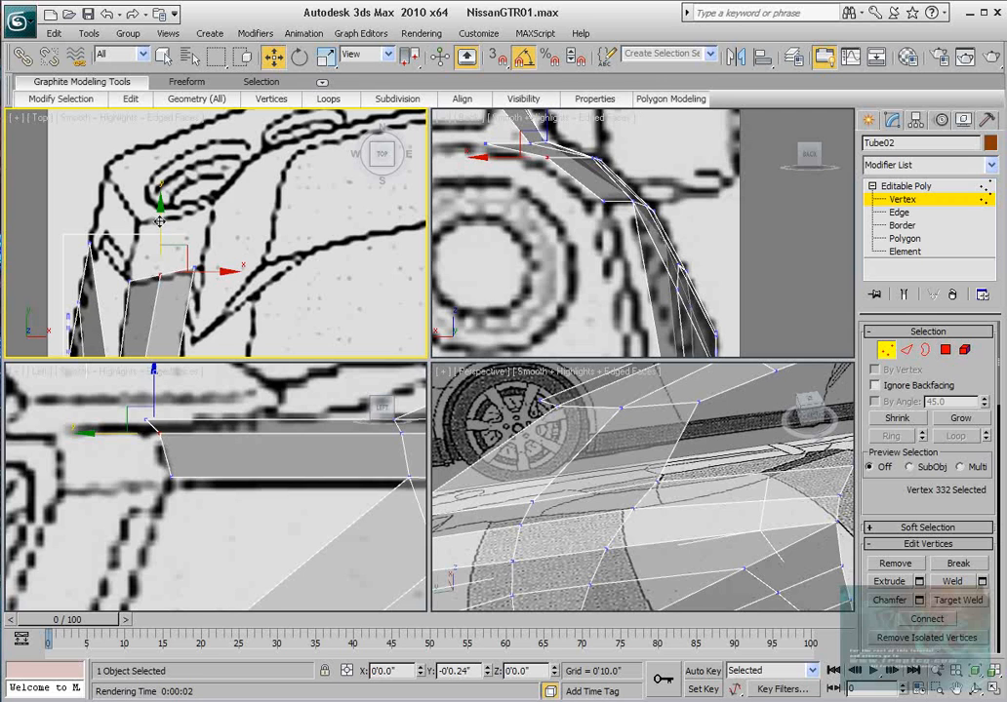
Examine the strip's rear inner corner and the area around the taillight against the Top, Back and Left blueprints.
drag(215, 251, 185, 280)
middle_drag(155, 430, 208, 438)
scroll(208, 438, down, 3)
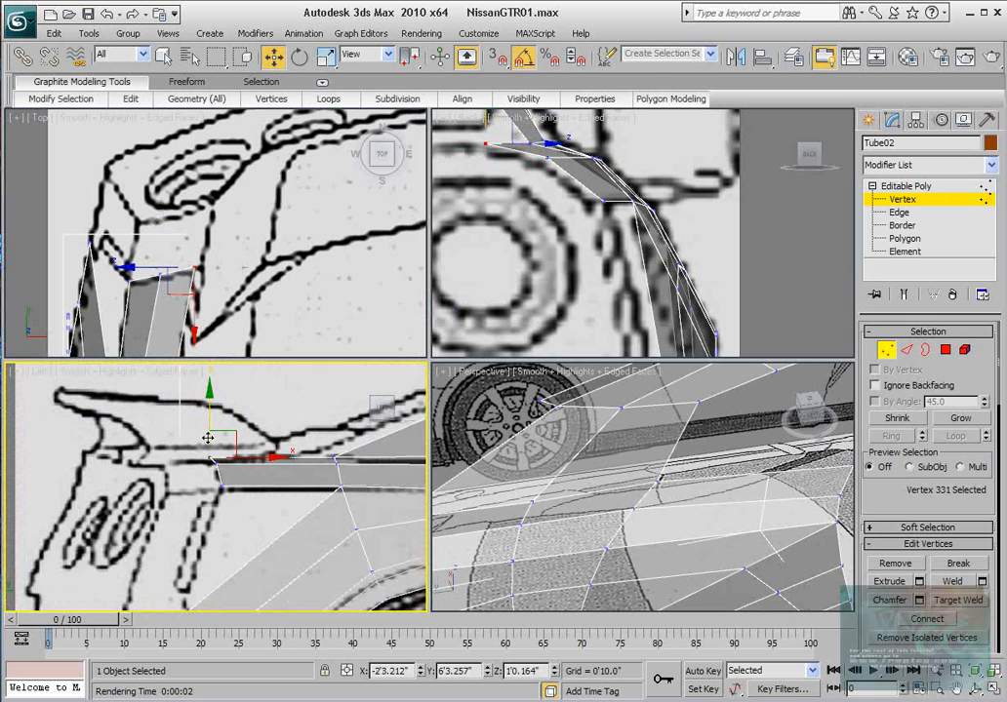
scroll(289, 230, down, 4)
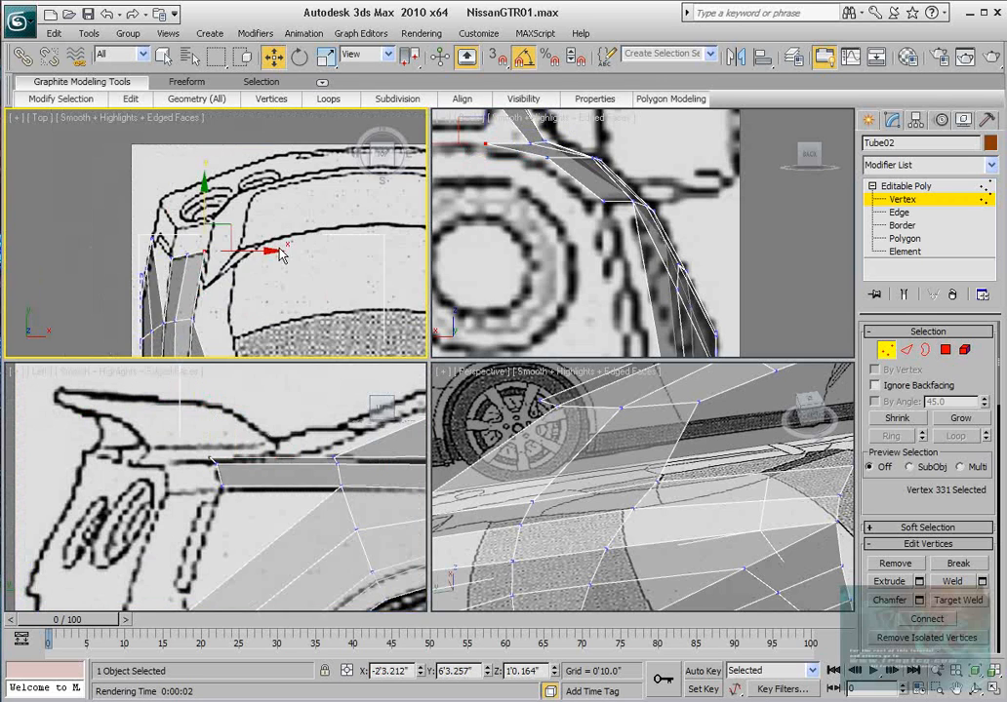
scroll(632, 237, down, 5)
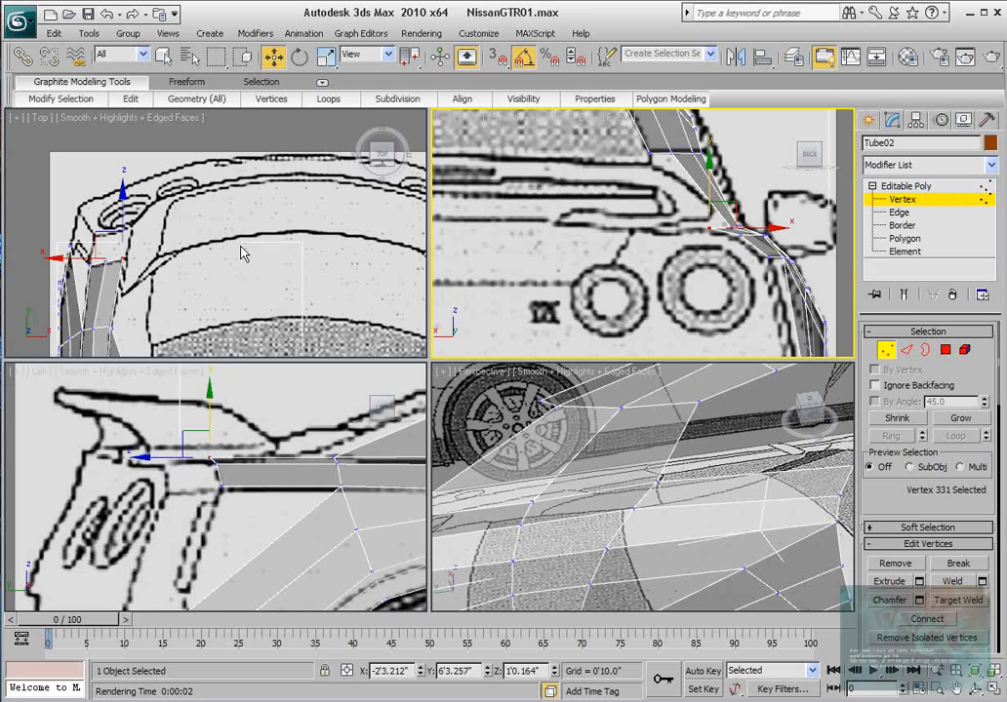
scroll(196, 270, up, 4)
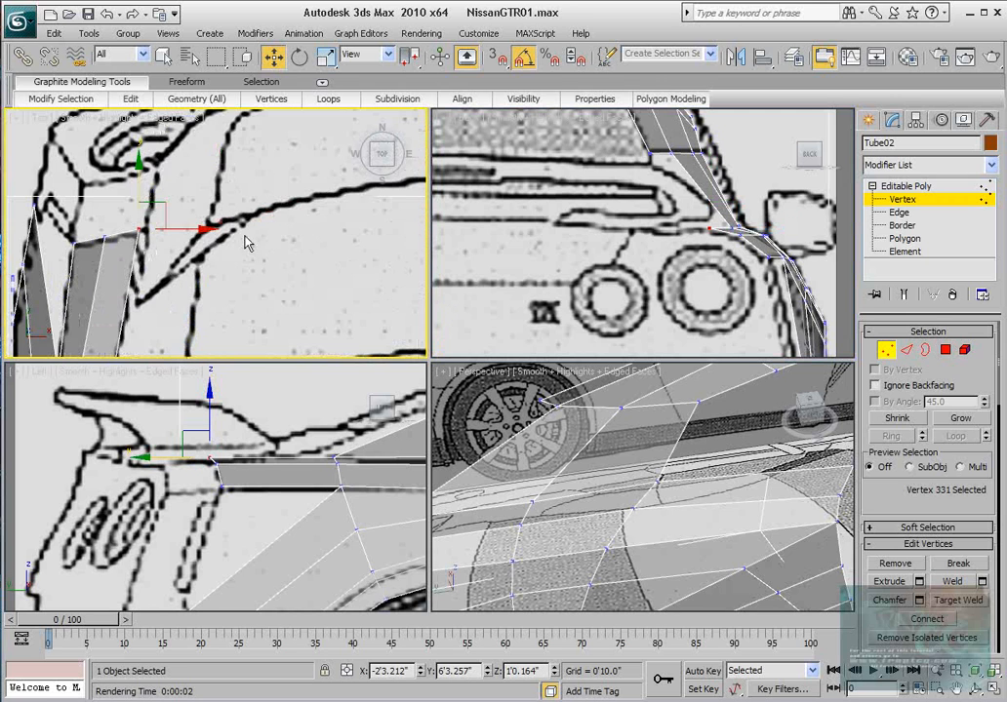
scroll(205, 232, down, 2)
scroll(238, 214, down, 3)
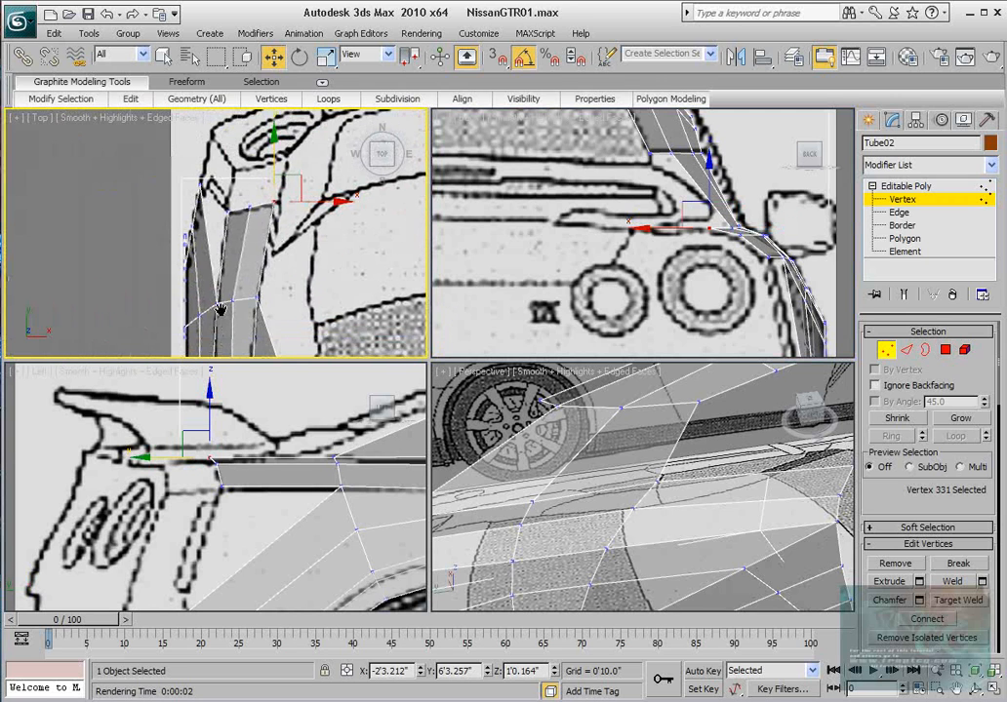
scroll(200, 491, down, 3)
middle_drag(200, 490, 206, 415)
scroll(226, 469, down, 3)
scroll(226, 468, up, 3)
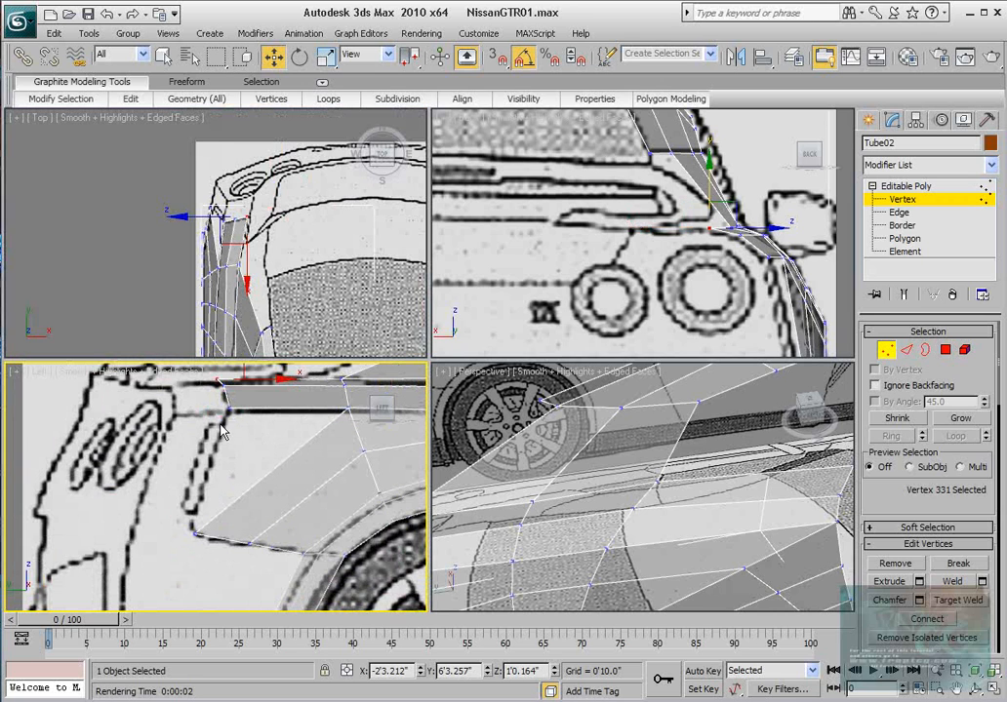
scroll(216, 421, down, 2)
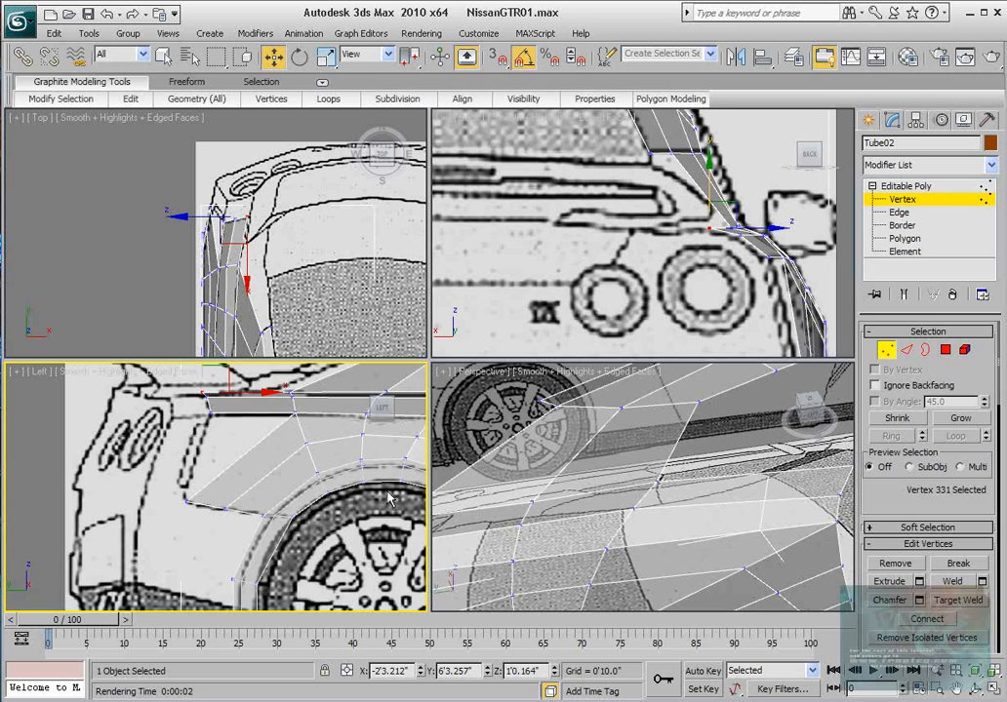
Extrude the two outer wheel-arch edges behind the rear wheel rearward toward the bumper in the Left view.
click(907, 350)
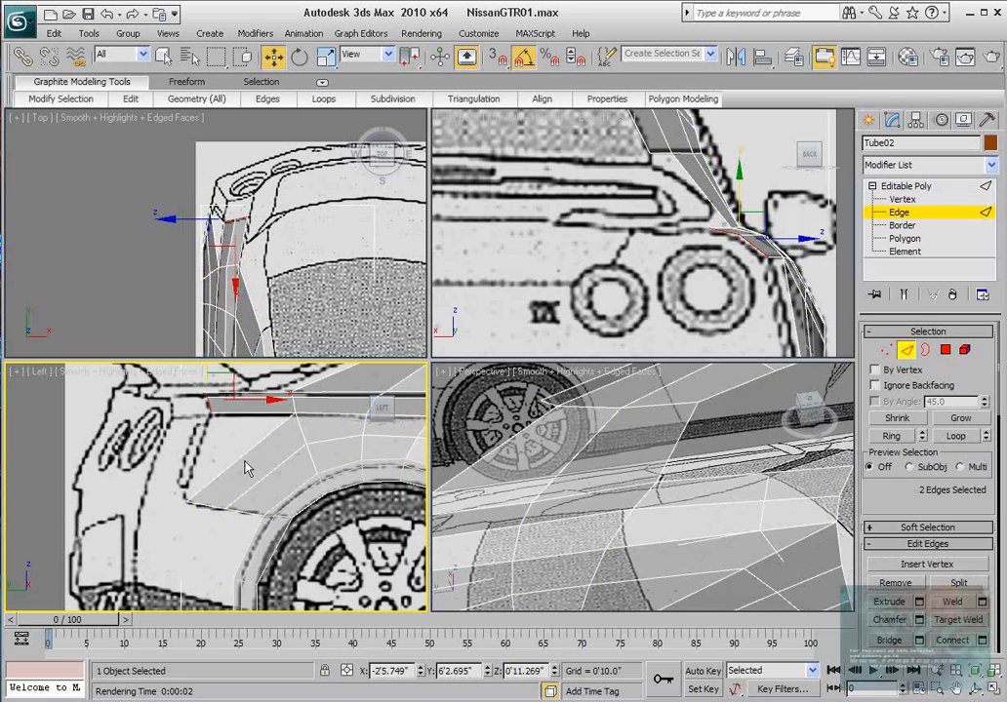
middle_drag(210, 503, 234, 459)
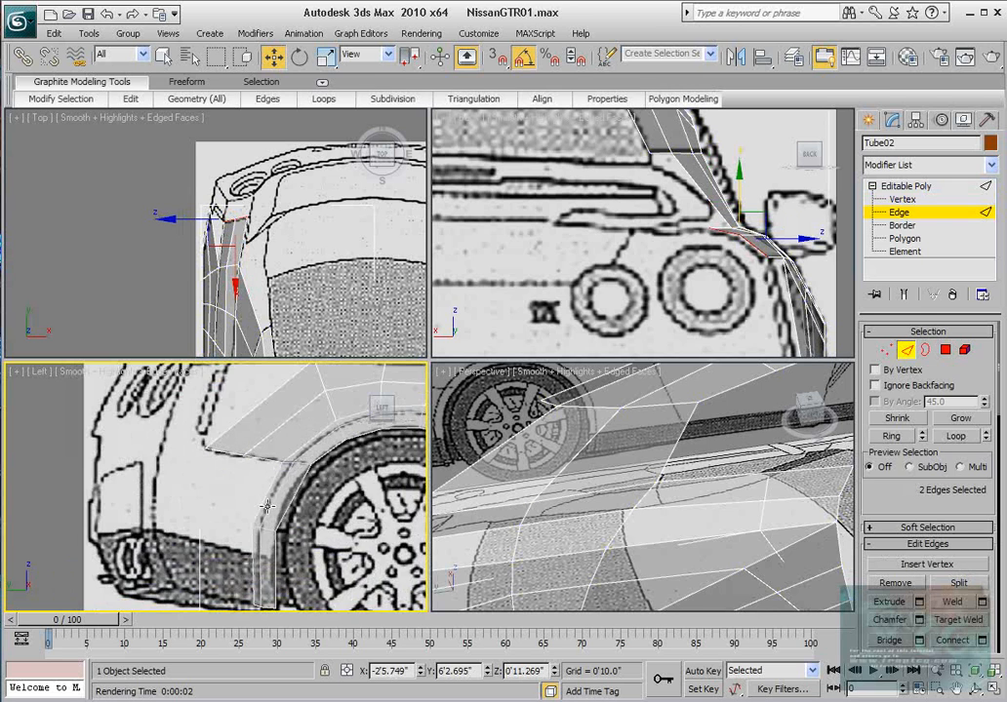
click(268, 505)
click(260, 511)
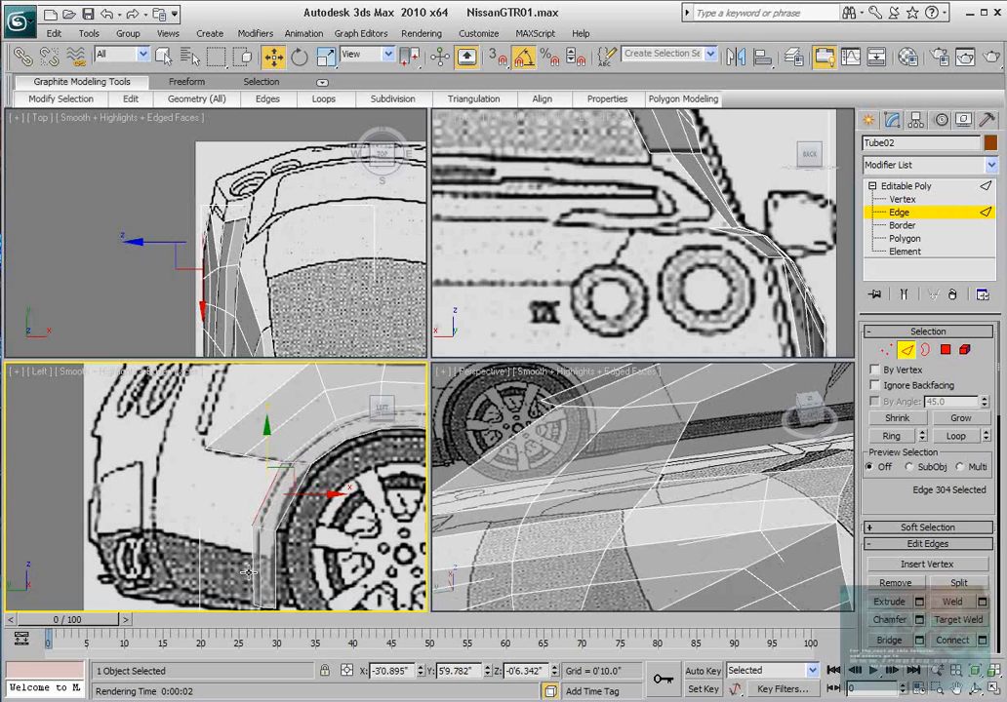
ctrl+click(255, 567)
middle_drag(241, 566, 246, 548)
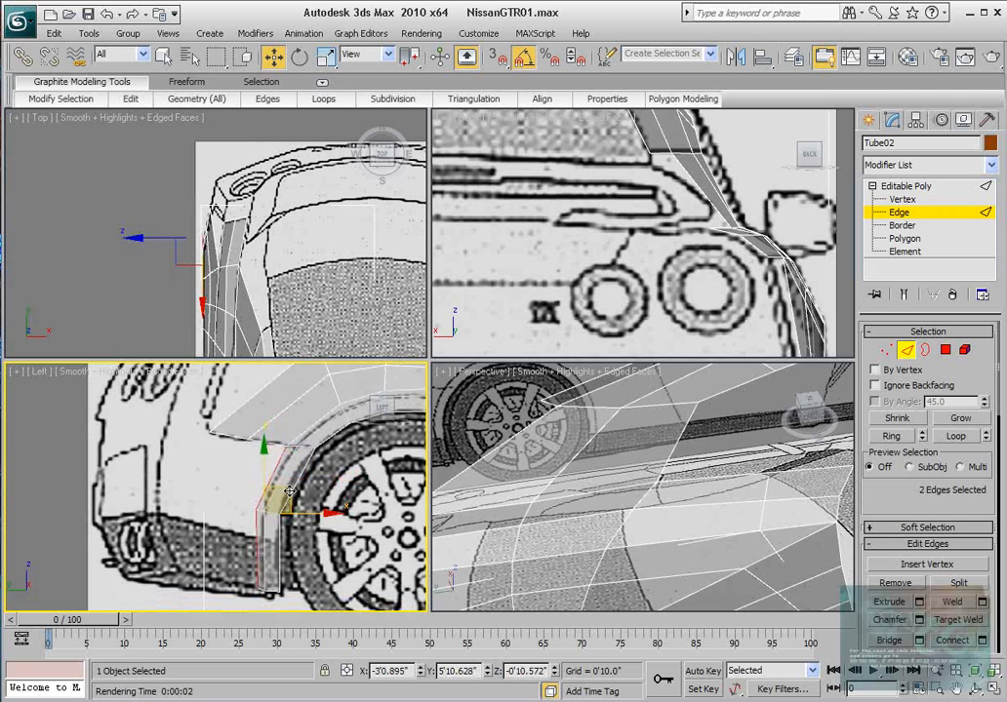
shift+drag(292, 491, 218, 473)
drag(214, 473, 137, 452)
Target-weld the new strip's top rear vertex to the middle vertex of the quarter panel's lower edge.
click(887, 349)
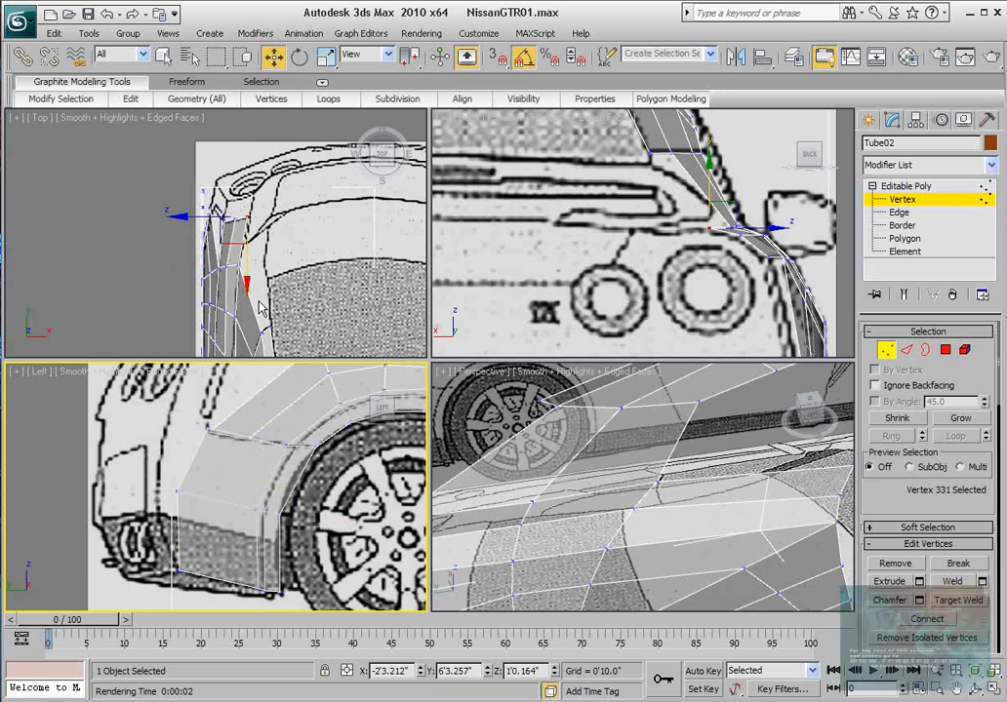
scroll(167, 511, up, 6)
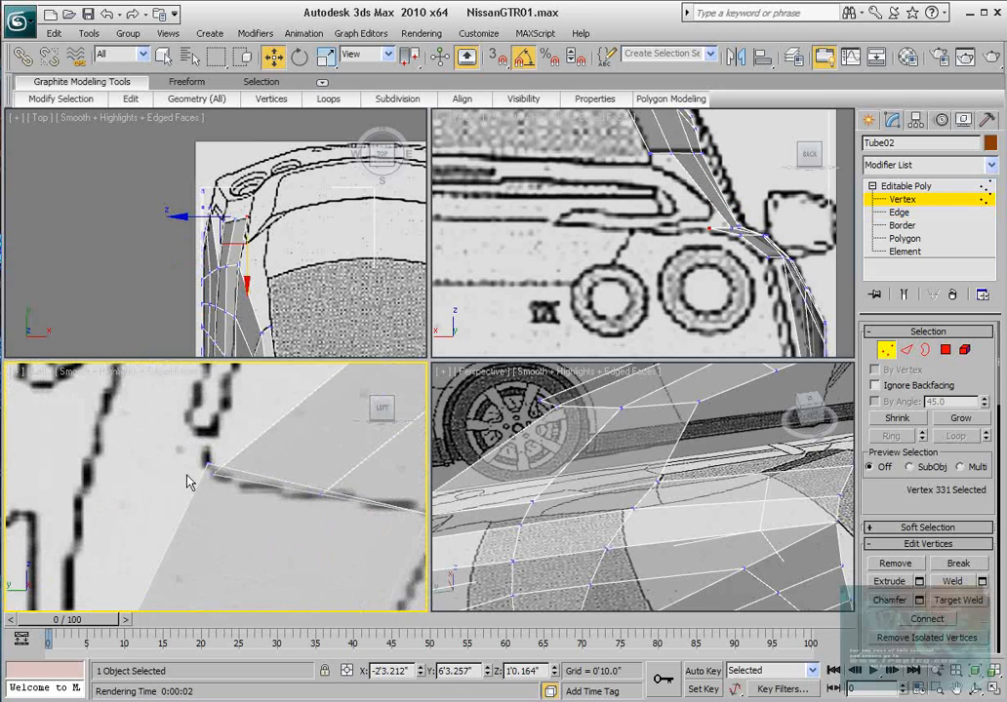
right_click(208, 462)
click(170, 571)
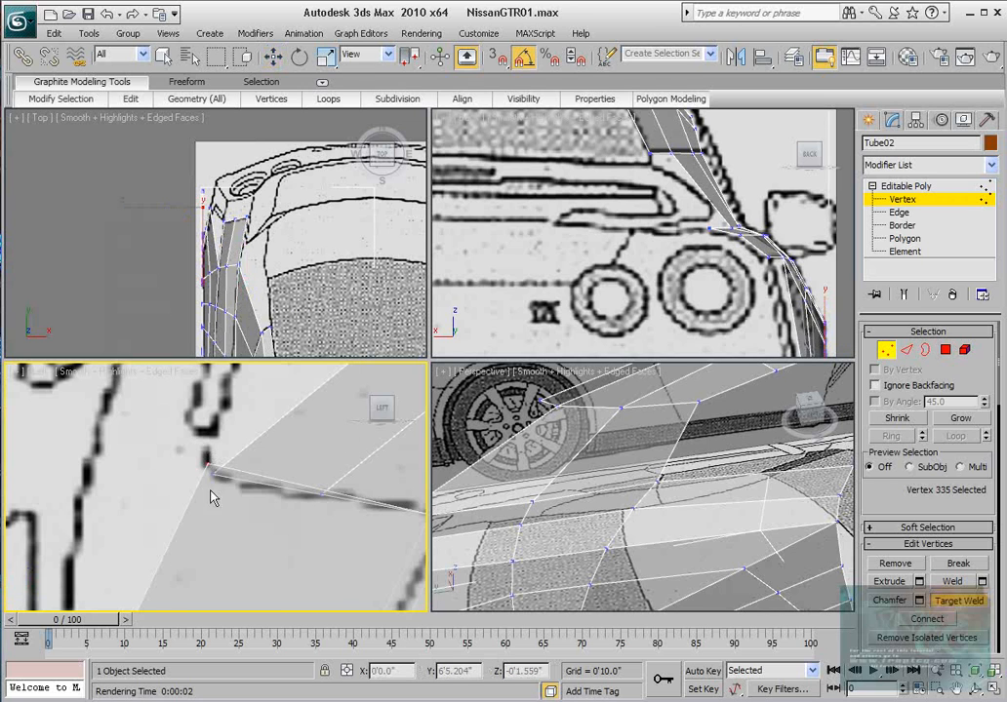
click(208, 463)
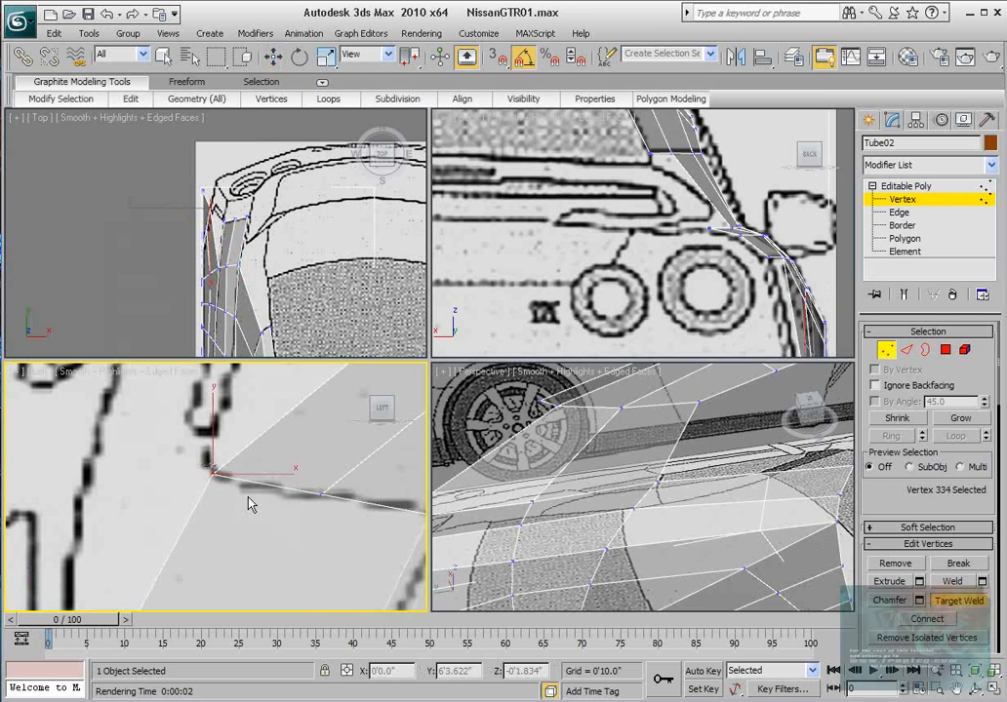
click(262, 472)
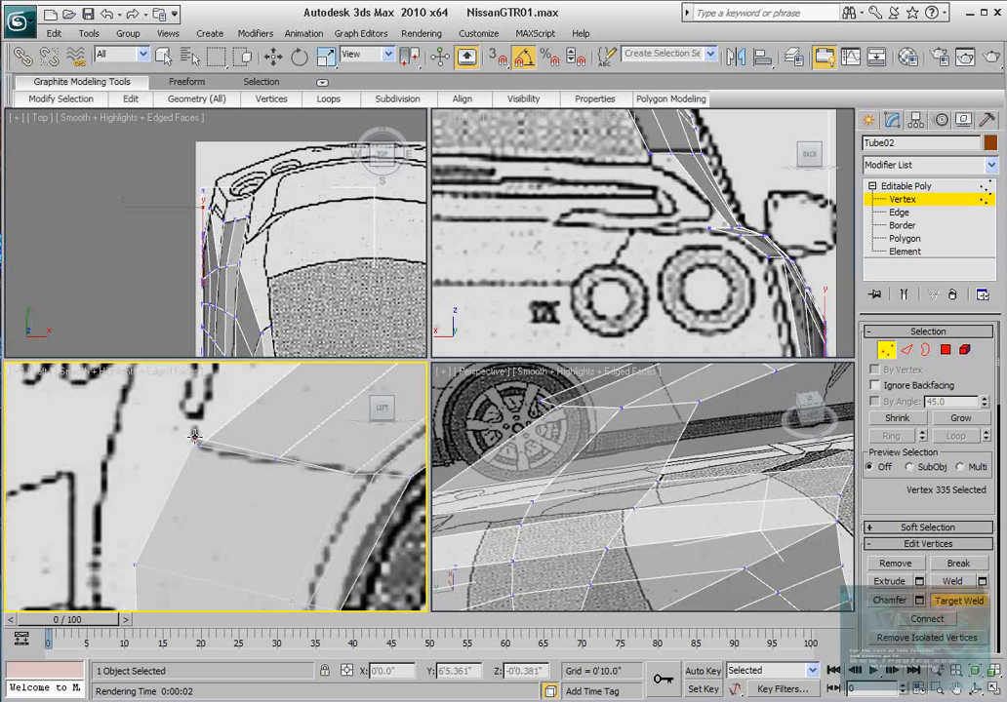
click(278, 461)
scroll(269, 474, down, 3)
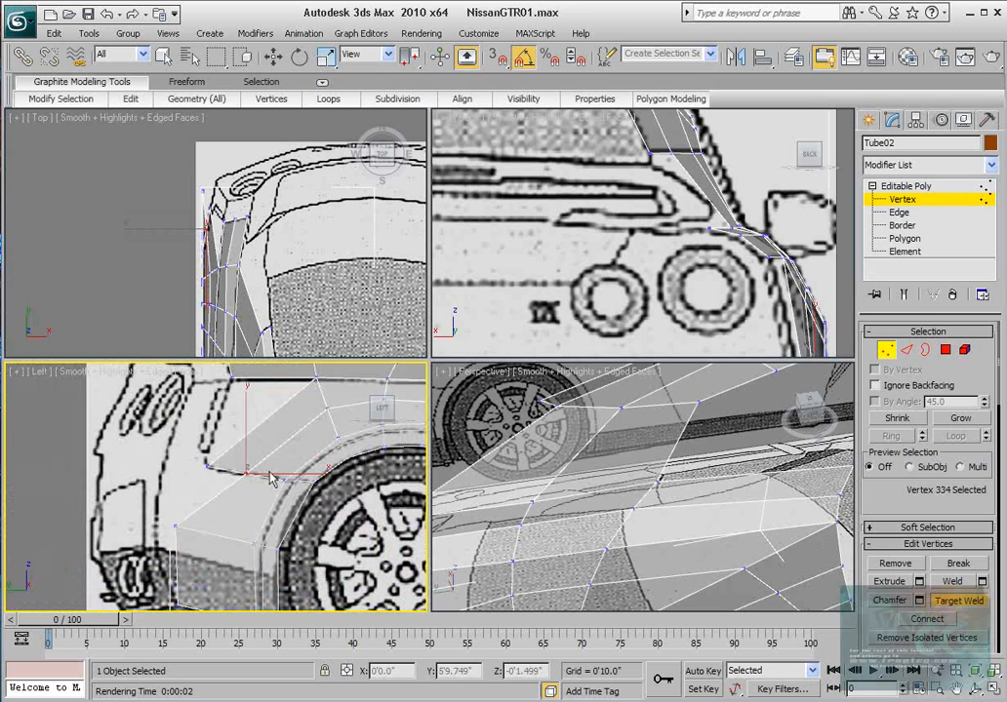
click(938, 599)
Move the strip's two rear vertices about 5 inches forward and about 1.3 inches down in the Left view.
middle_drag(221, 528, 232, 478)
drag(177, 455, 208, 564)
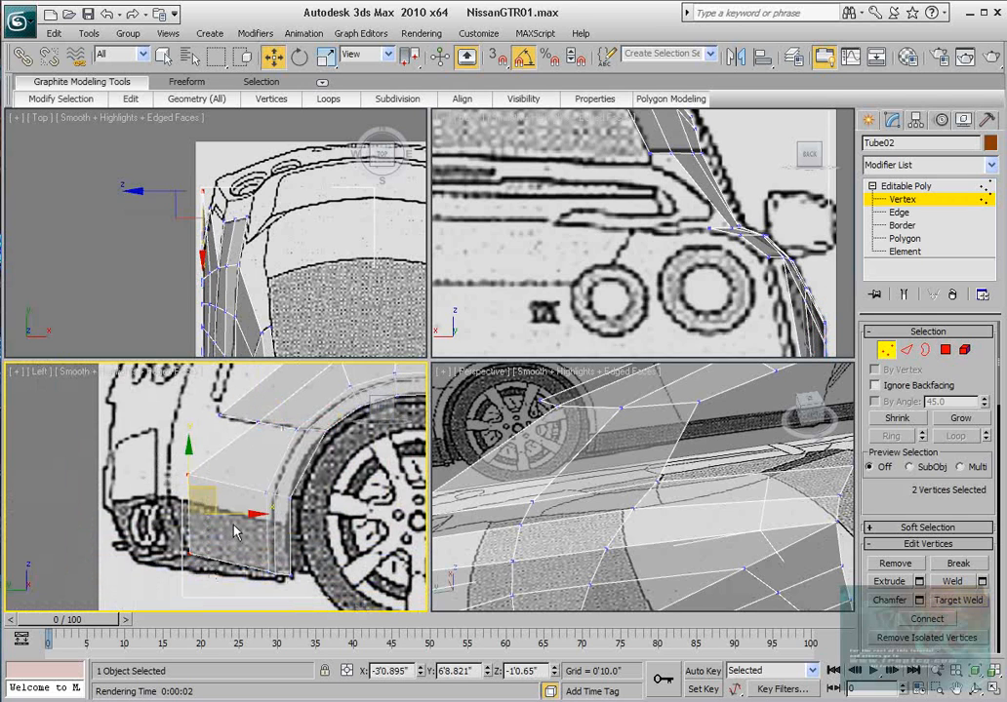
mouse_move(246, 516)
mouse_down()
mouse_move(232, 511)
mouse_move(261, 509)
mouse_move(253, 515)
mouse_move(264, 518)
mouse_up()
Move the same two rear vertices about 1.4 inches inward to follow the body outline in the Top blueprint.
scroll(255, 518, down, 2)
scroll(256, 522, up, 2)
scroll(222, 207, up, 3)
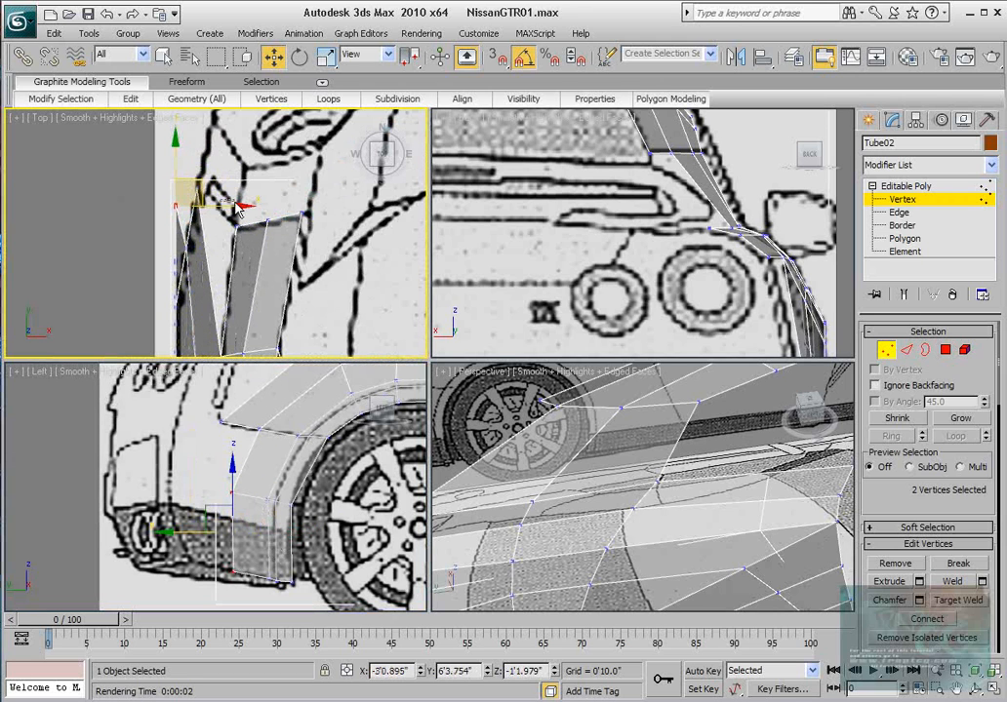
drag(163, 184, 235, 206)
middle_drag(165, 262, 183, 249)
scroll(183, 248, up, 2)
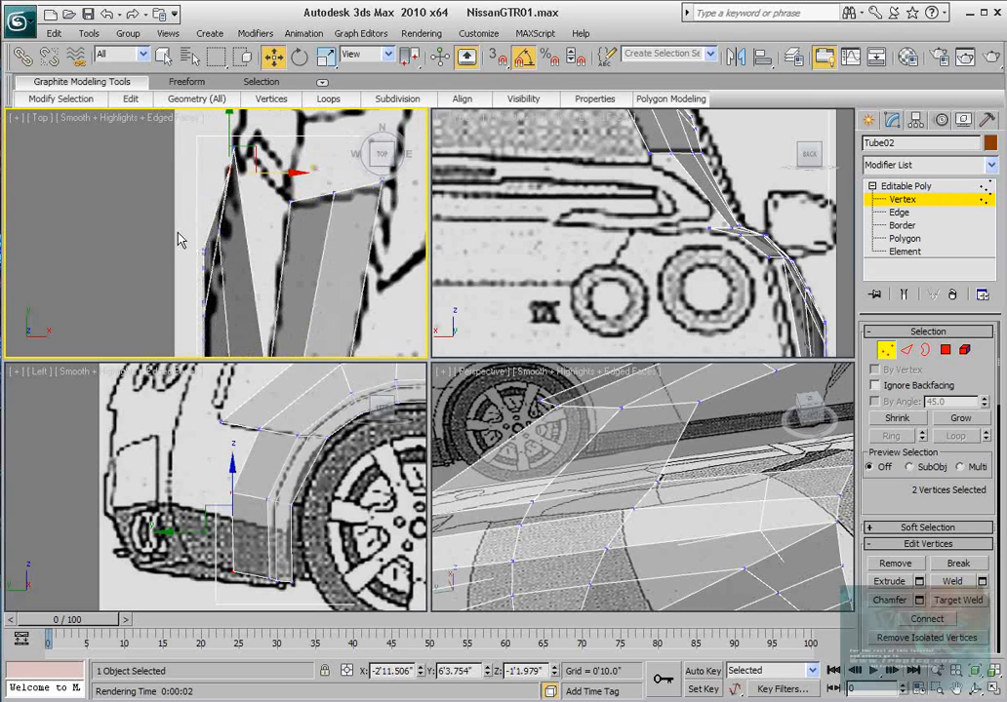
Move the four arch-lip vertices behind the rear wheel about 0.4 inch inward in the Top view.
drag(181, 235, 206, 271)
middle_drag(251, 261, 251, 252)
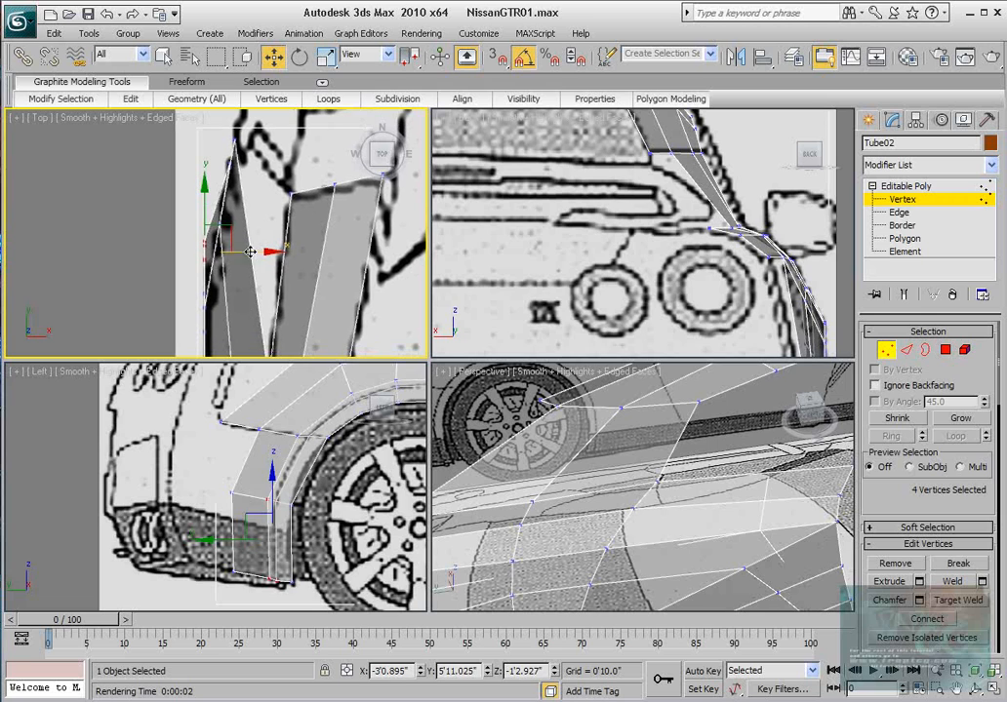
drag(251, 252, 255, 250)
middle_drag(301, 506, 299, 498)
scroll(286, 475, up, 2)
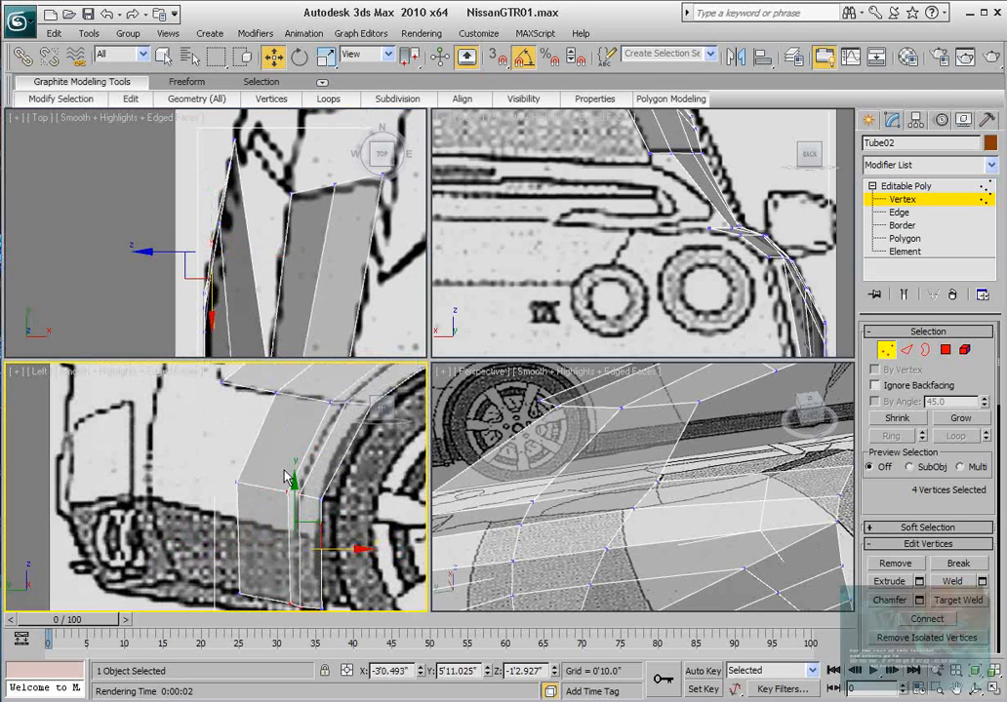
Extrude the strip's two rear edges about 5 inches further rearward in the Left view.
middle_drag(233, 345, 233, 292)
scroll(233, 292, down, 2)
middle_drag(250, 456, 236, 444)
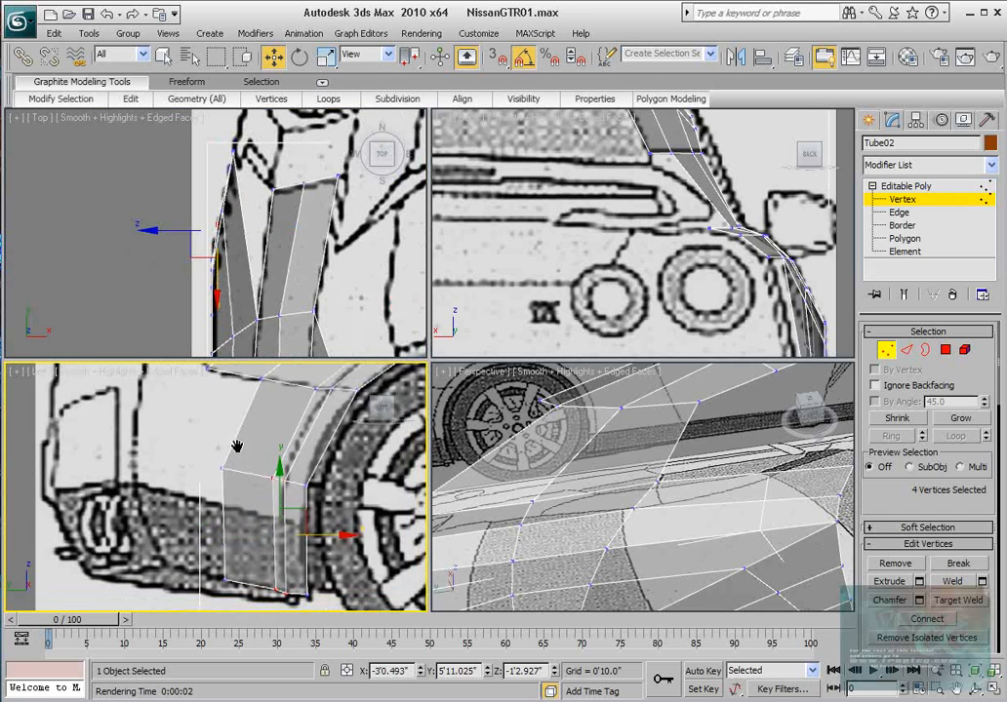
scroll(236, 444, down, 2)
drag(198, 448, 241, 569)
middle_drag(244, 210, 221, 246)
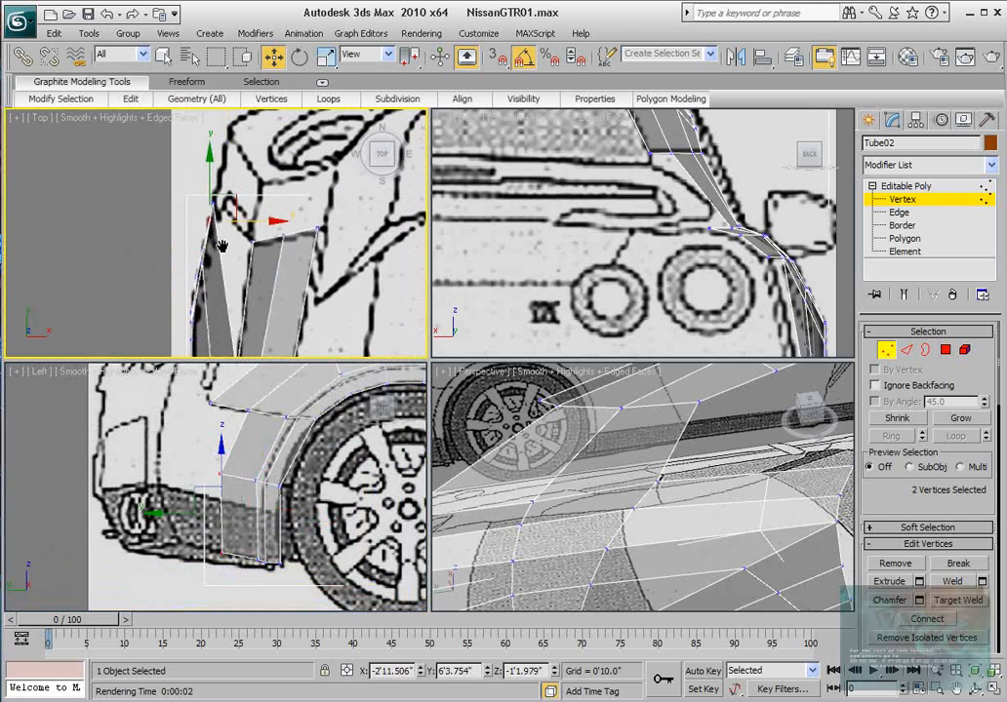
middle_drag(242, 494, 240, 527)
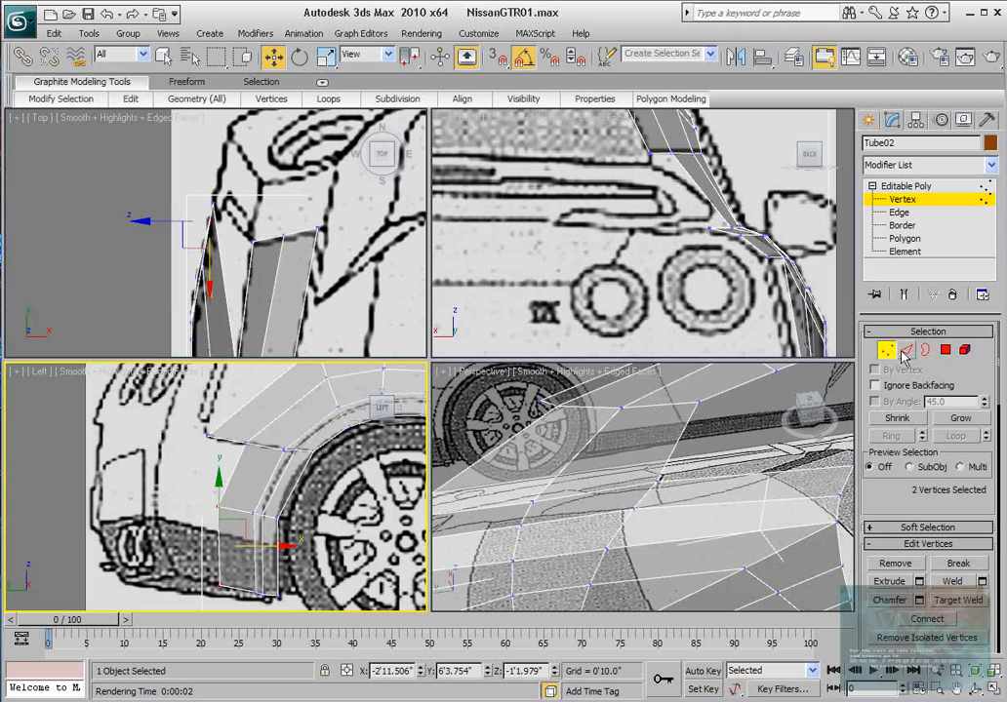
click(903, 351)
shift+drag(250, 480, 182, 458)
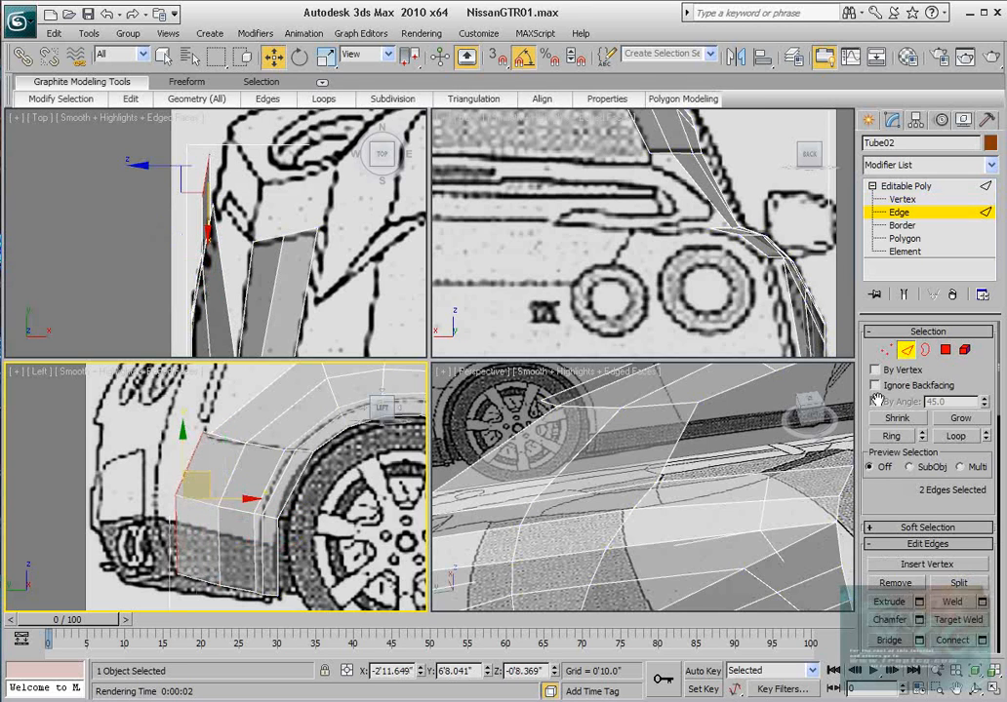
Target-weld the top vertex of the extruded strip to the rear corner vertex of the quarter panel's lower edge.
click(886, 349)
click(200, 427)
right_click(199, 424)
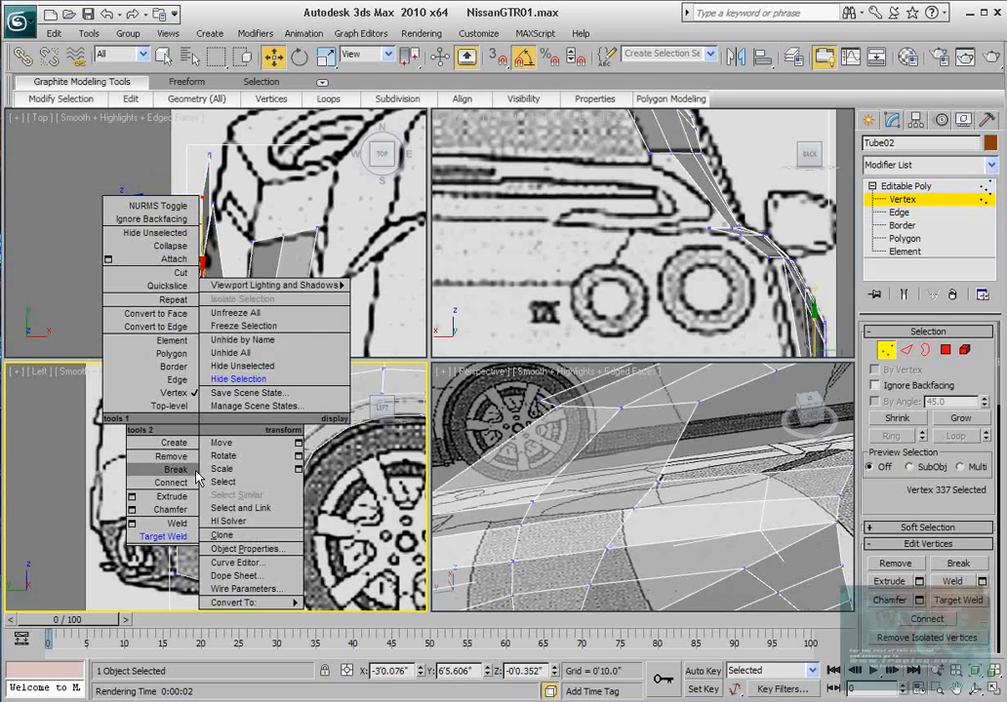
click(164, 536)
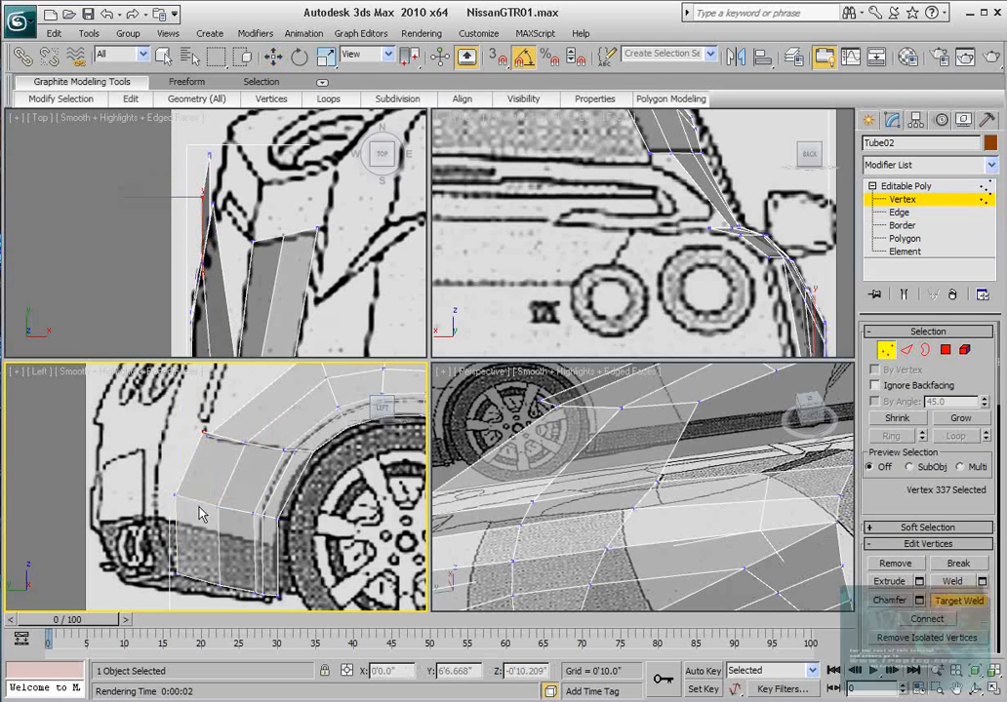
click(205, 435)
middle_drag(207, 472, 208, 461)
scroll(206, 489, down, 2)
scroll(207, 489, up, 2)
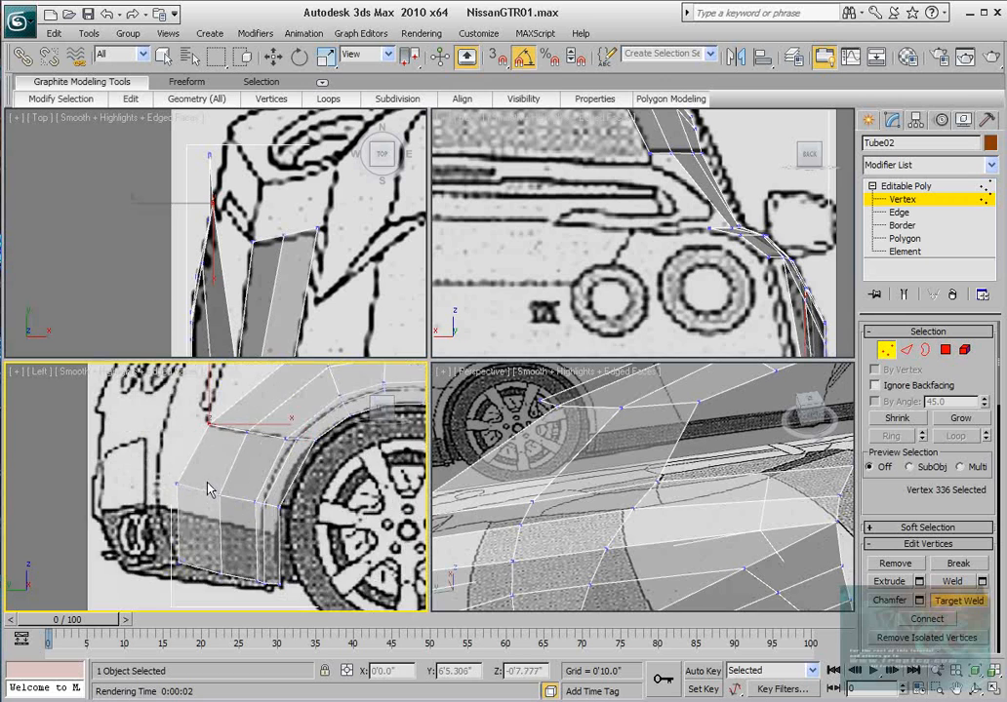
scroll(207, 488, down, 2)
scroll(200, 487, up, 2)
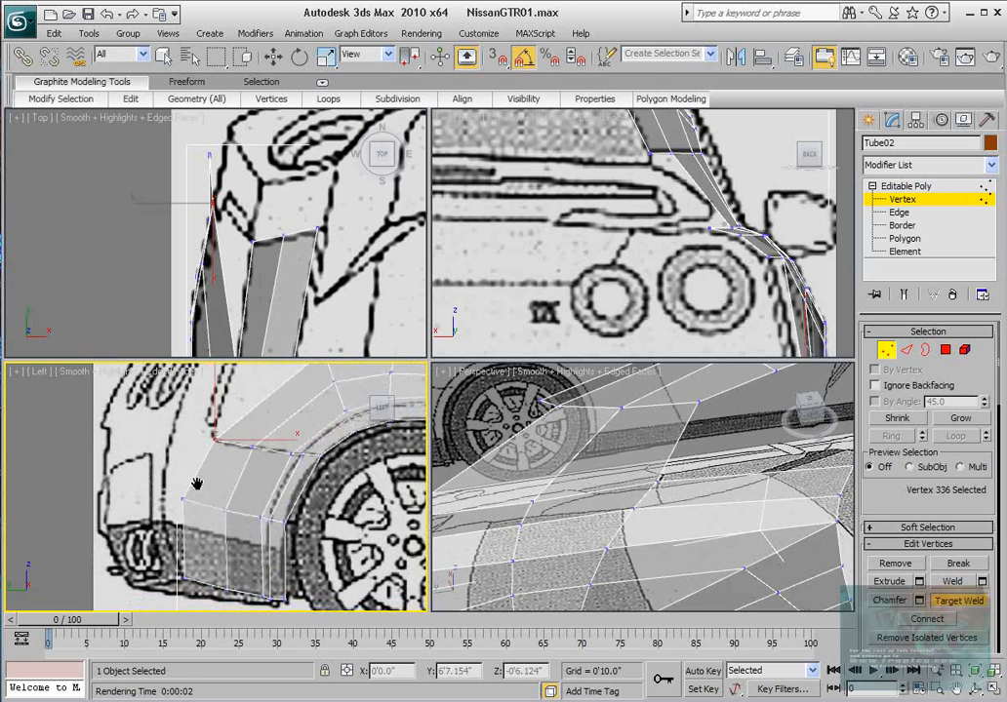
scroll(197, 485, up, 2)
key(w)
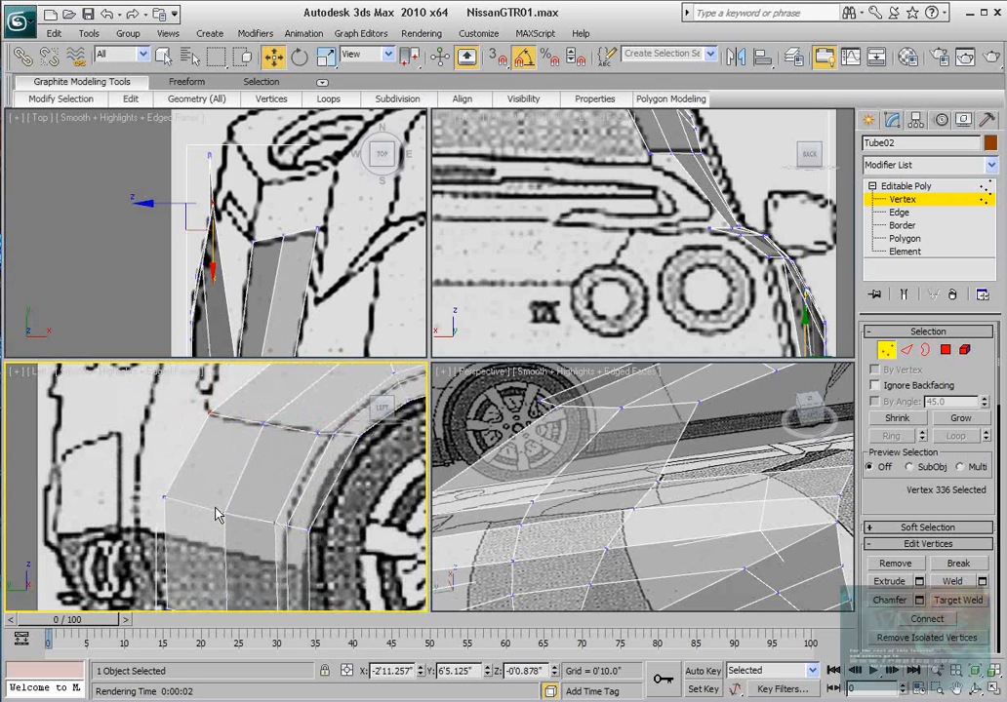
Move the extruded strip's two rear vertices about 1.1 inches inward to match the Top blueprint outline.
click(223, 508)
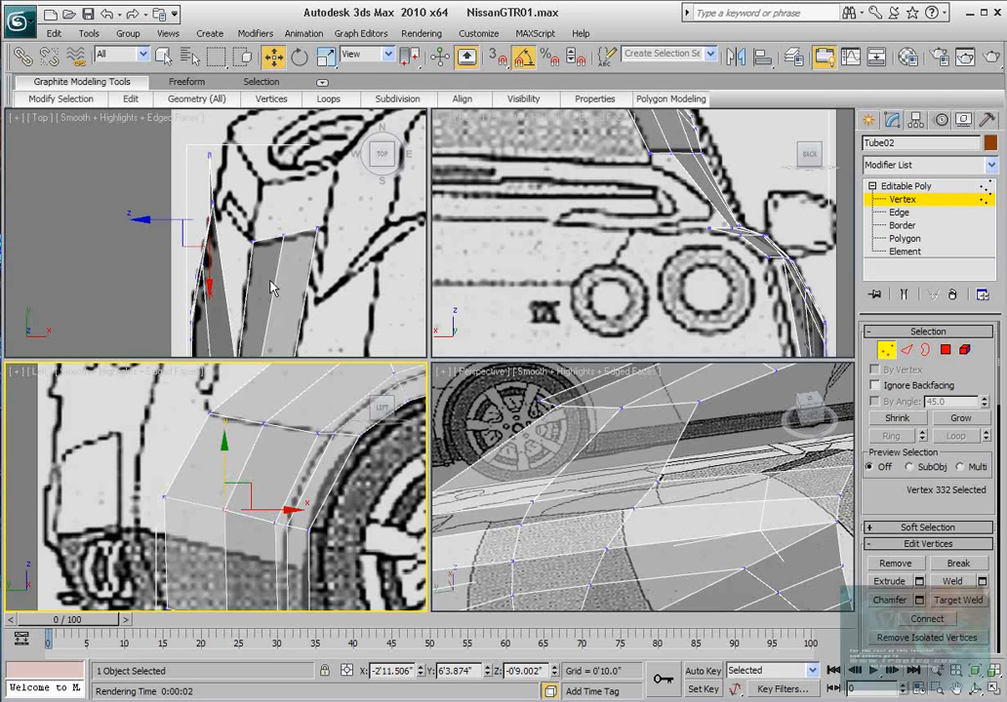
mouse_move(270, 281)
middle_down()
mouse_move(265, 263)
mouse_move(270, 290)
middle_up()
middle_drag(138, 458, 157, 432)
drag(157, 433, 204, 592)
middle_drag(254, 217, 242, 255)
drag(236, 203, 251, 204)
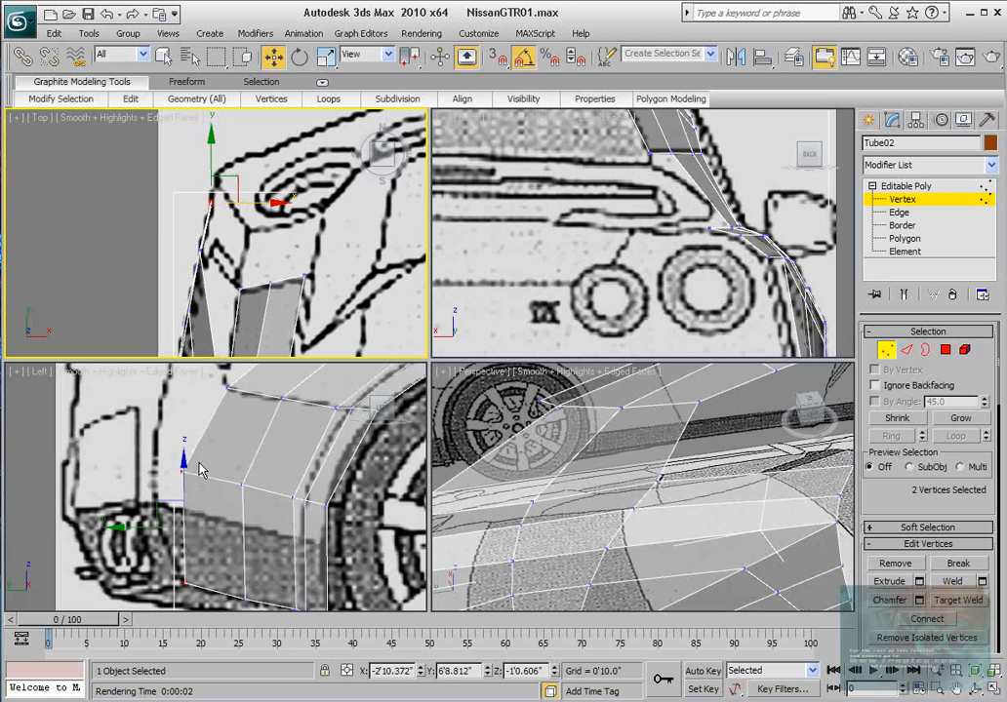
Adjust the height of the arch vertex at the front end of the panel's lower edge in the Left view.
middle_drag(199, 464, 189, 498)
drag(203, 399, 234, 446)
scroll(222, 456, down, 3)
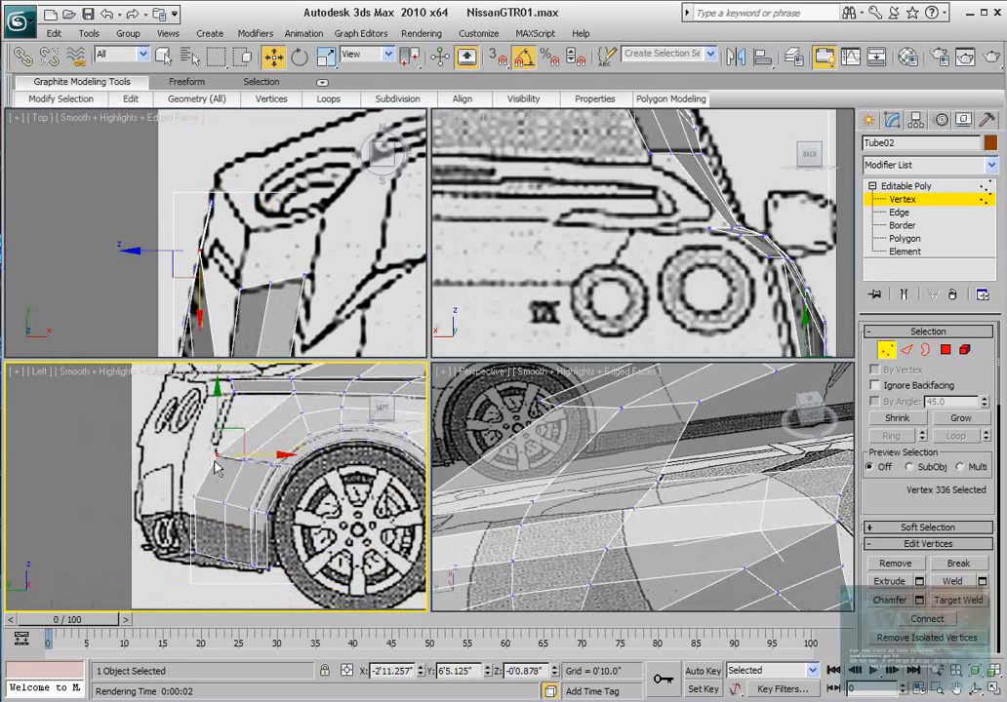
scroll(216, 469, up, 4)
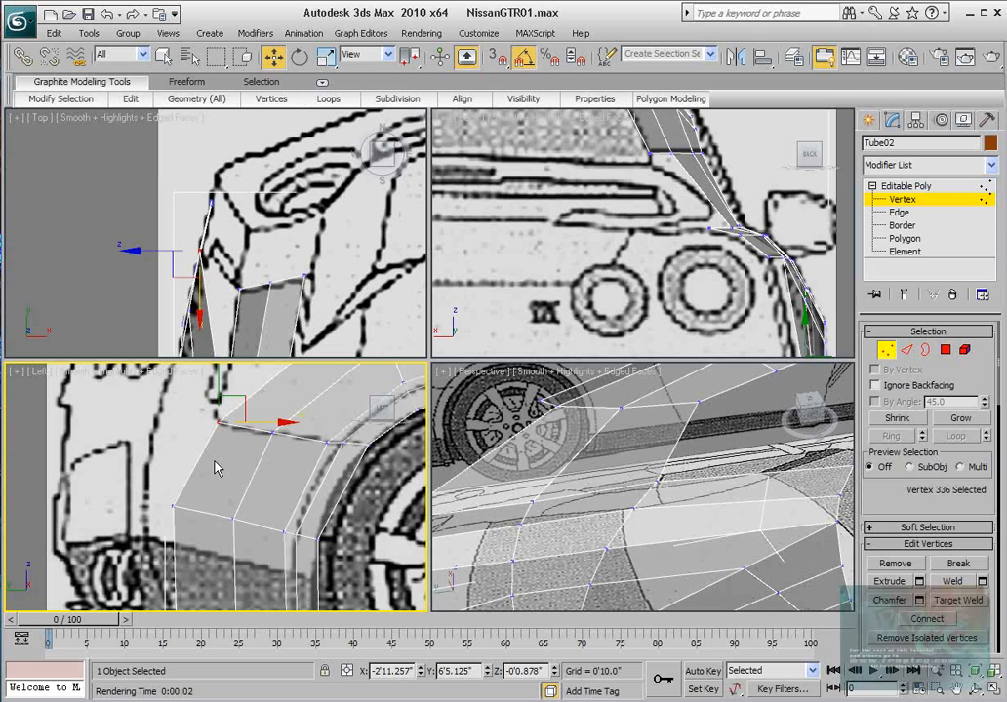
click(326, 440)
drag(325, 409, 325, 403)
scroll(208, 535, down, 3)
middle_drag(208, 534, 220, 504)
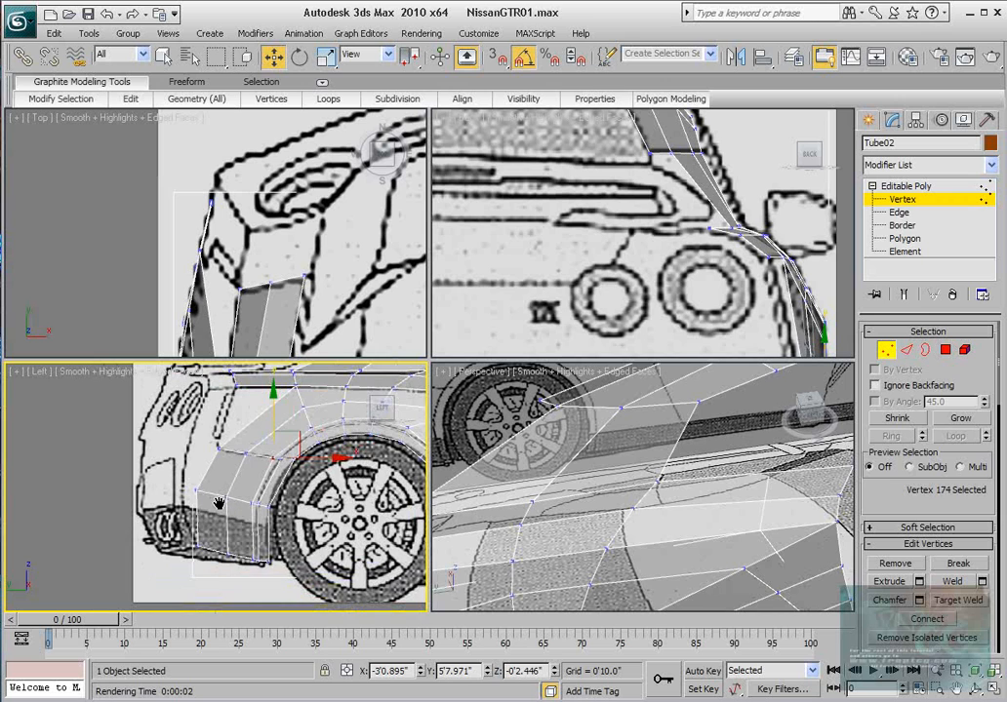
scroll(205, 508, up, 2)
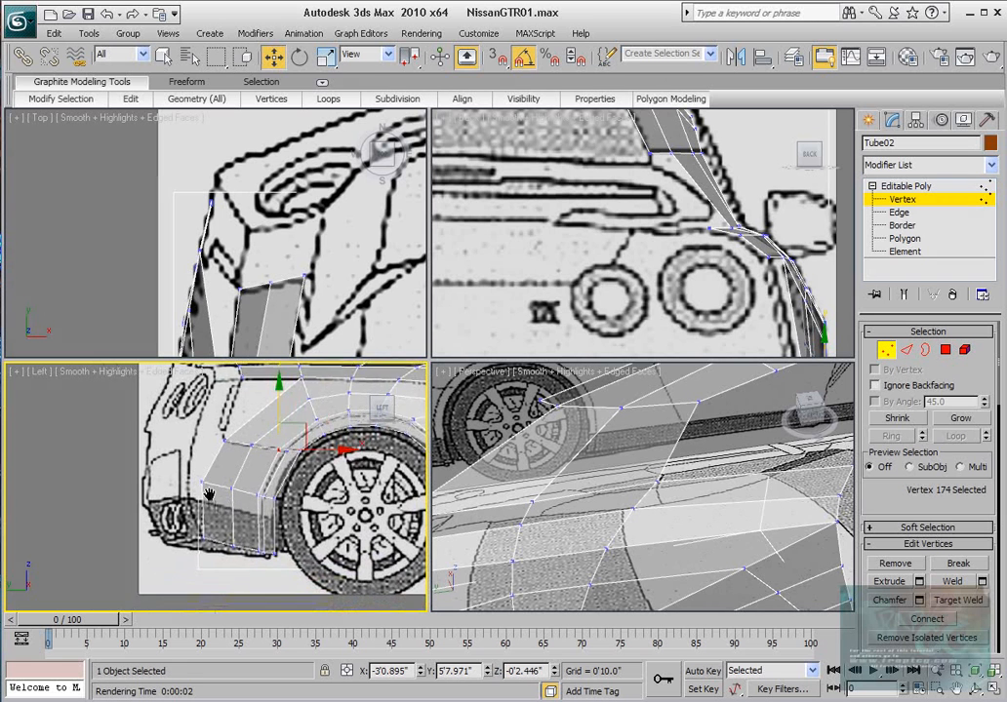
scroll(202, 499, up, 3)
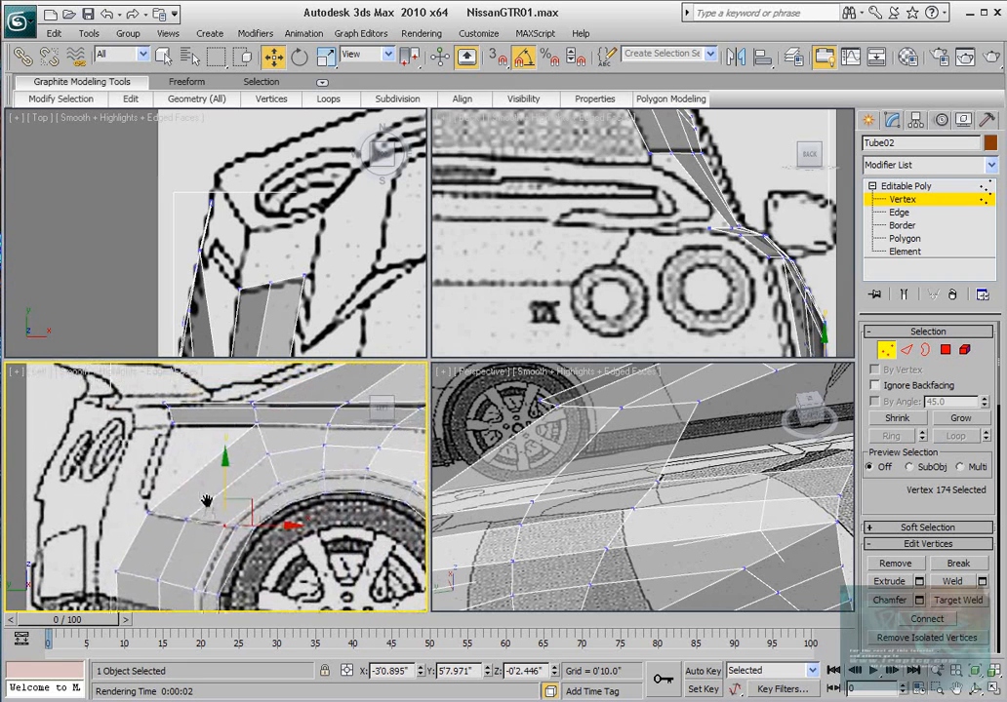
click(906, 350)
middle_drag(242, 481, 317, 457)
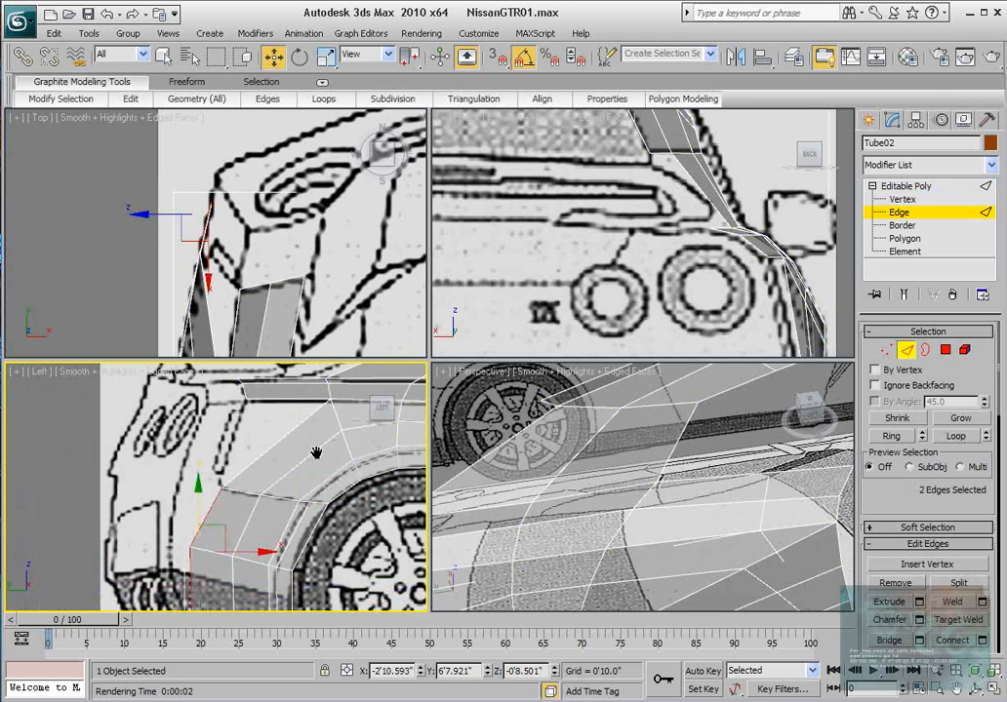
scroll(312, 457, down, 1)
scroll(312, 457, up, 1)
click(279, 440)
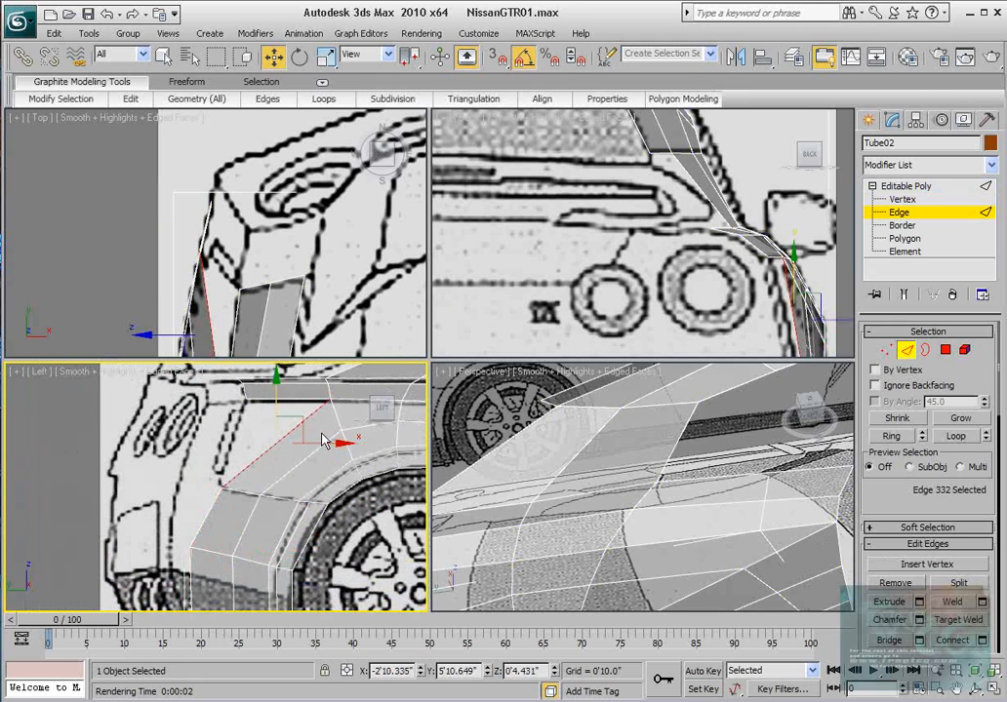
click(275, 443)
drag(272, 443, 280, 443)
key(ctrl+z)
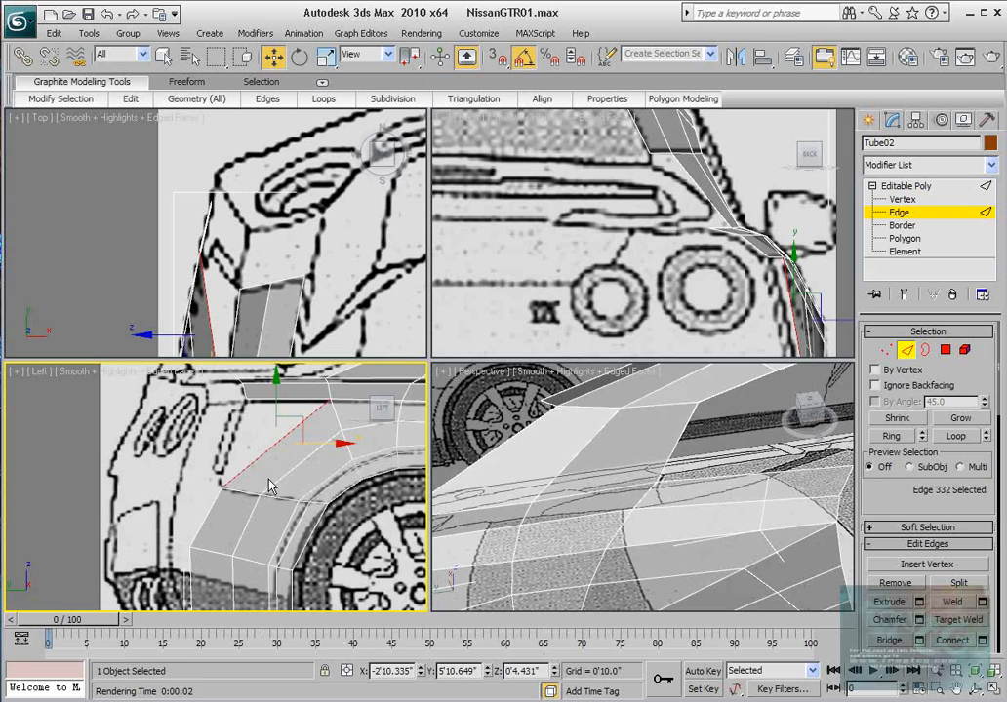
middle_drag(265, 474, 291, 423)
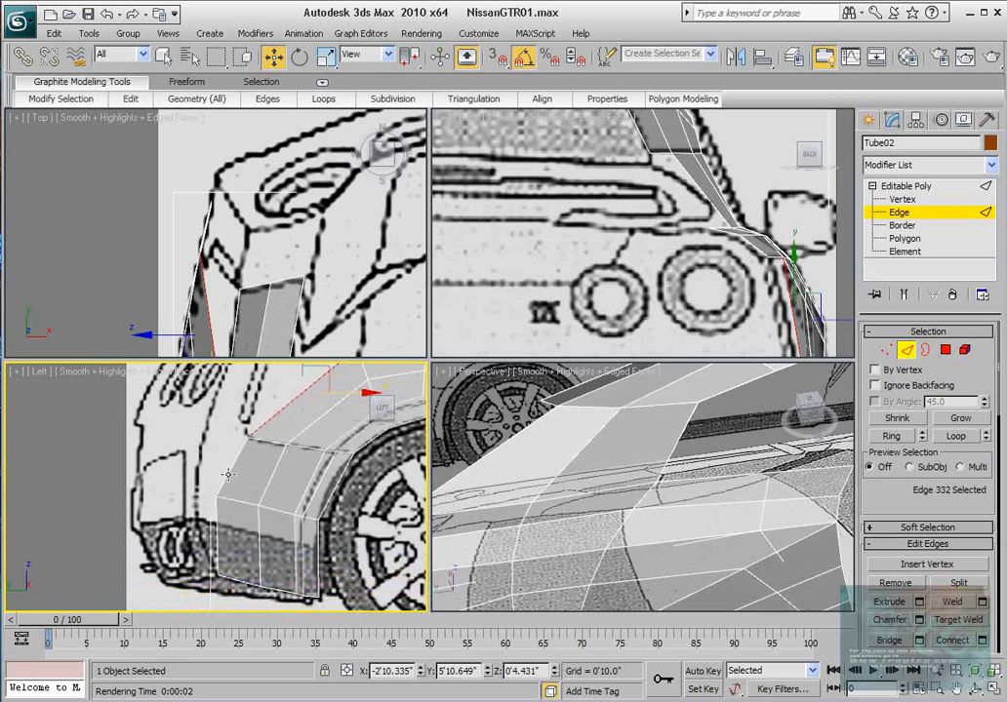
Move the rear vertices of the strip behind the wheel slightly forward in the Left view to follow the blueprint panel line.
scroll(235, 465, down, 2)
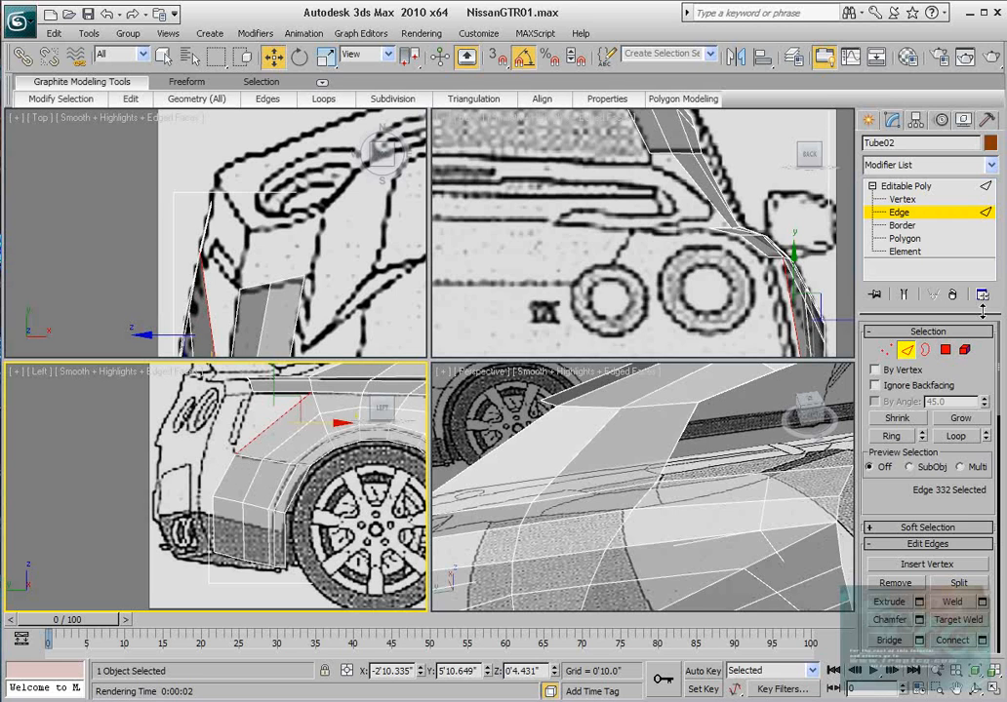
key(1)
scroll(221, 489, up, 2)
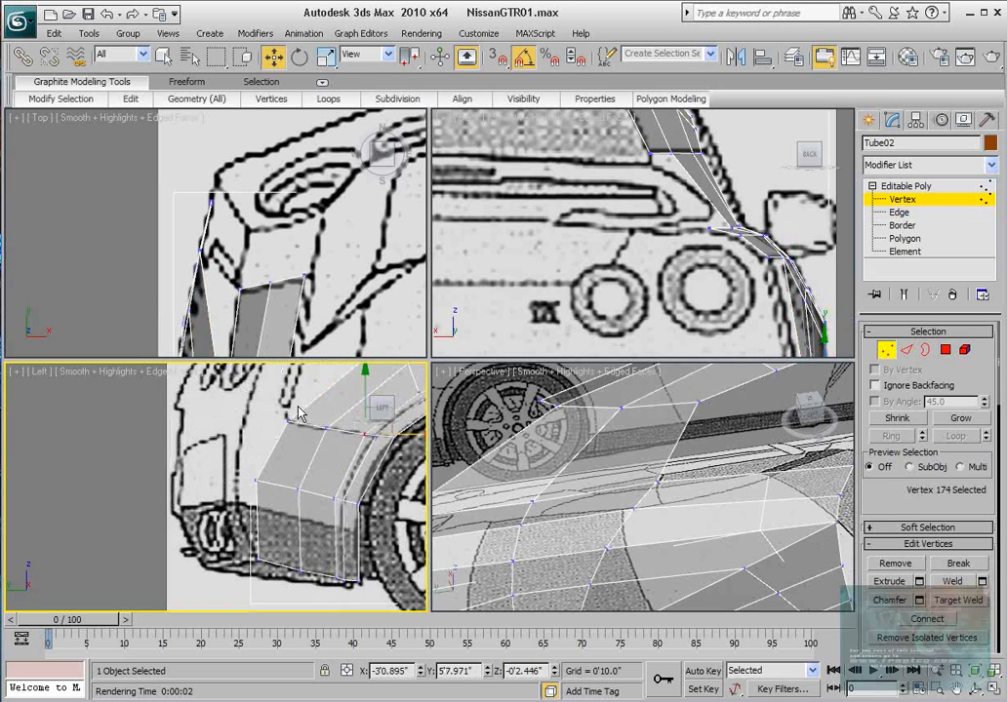
middle_drag(331, 427, 225, 490)
scroll(263, 517, down, 2)
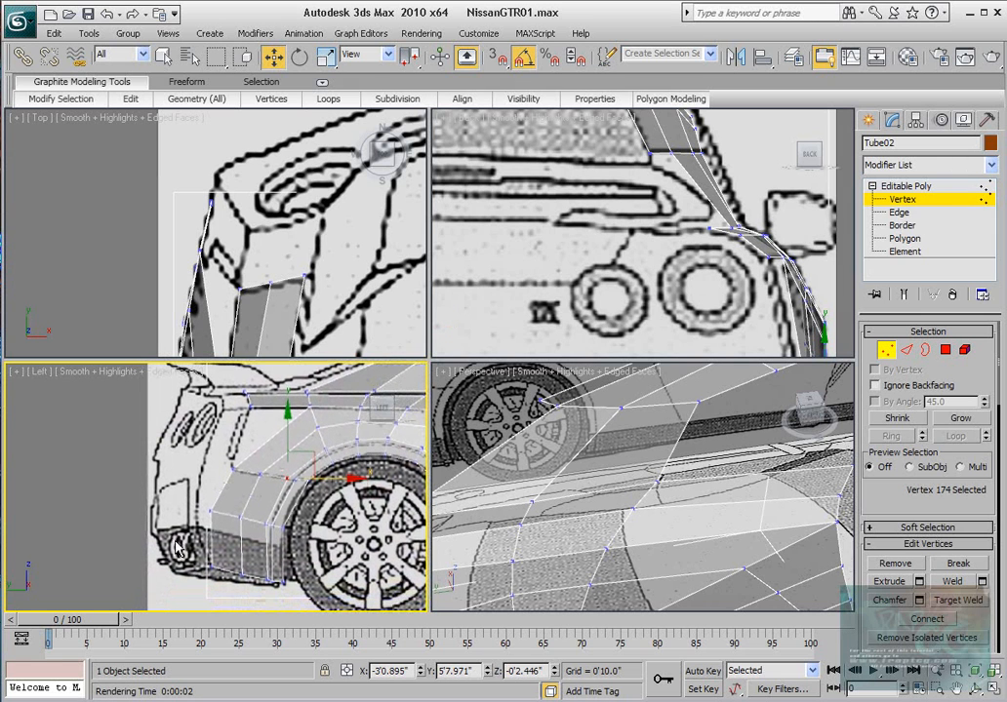
click(208, 567)
drag(241, 566, 263, 511)
click(209, 511)
drag(204, 534, 204, 564)
click(219, 512)
drag(268, 514, 267, 511)
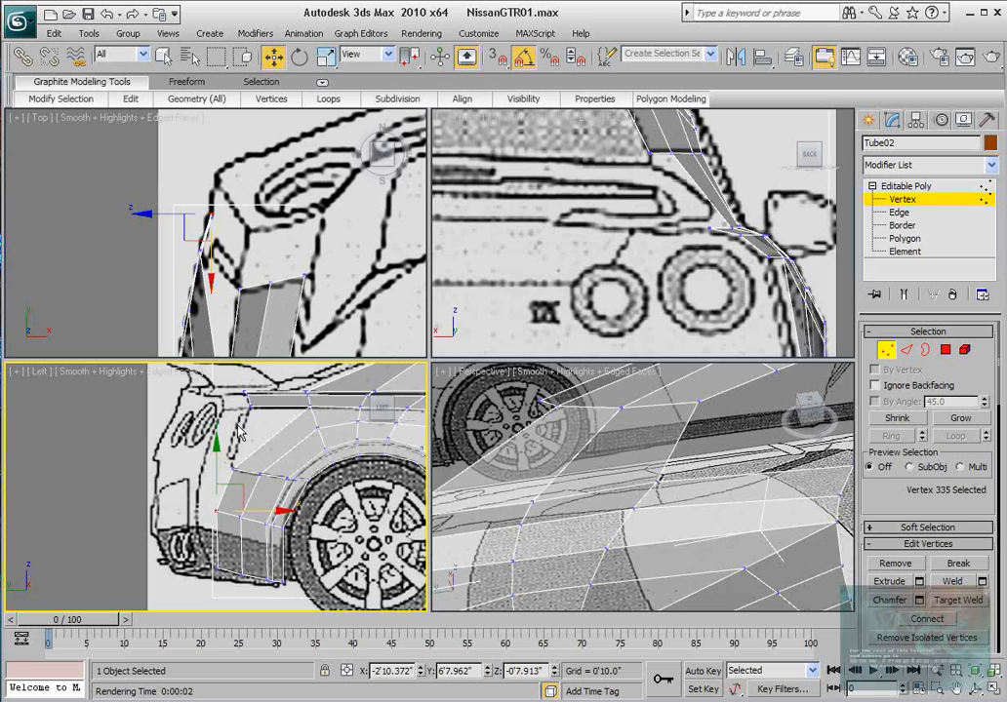
Fine-tune the quarter panel's rear corner vertex and the strip vertex below it along the seam in the Left view.
scroll(239, 435, up, 3)
click(237, 456)
drag(275, 457, 283, 458)
drag(200, 504, 277, 515)
click(216, 507)
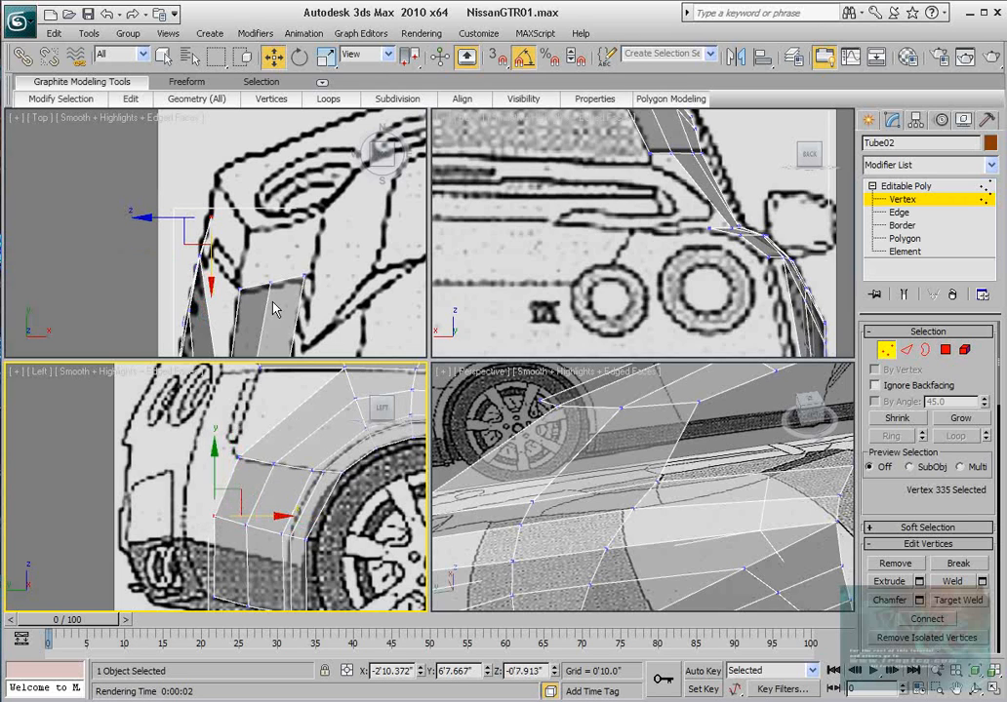
Move the strip's two rear vertices about 0.25 inches outward and align the rear corner vertex above them with the Top blueprint outline.
ctrl+drag(170, 548, 224, 621)
middle_drag(262, 246, 265, 260)
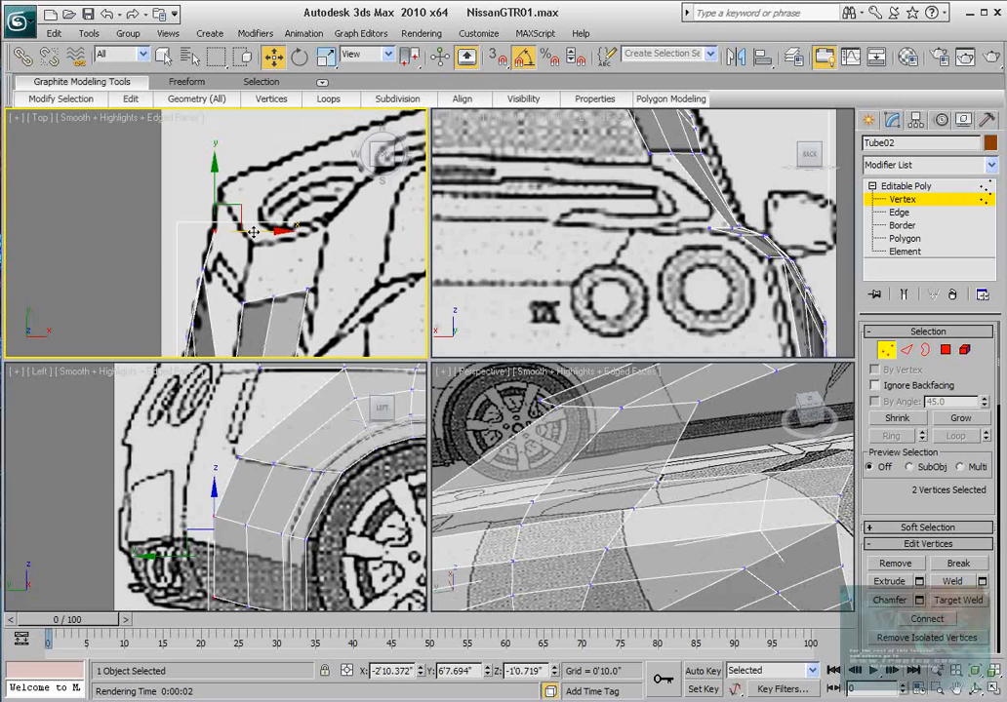
drag(253, 232, 249, 232)
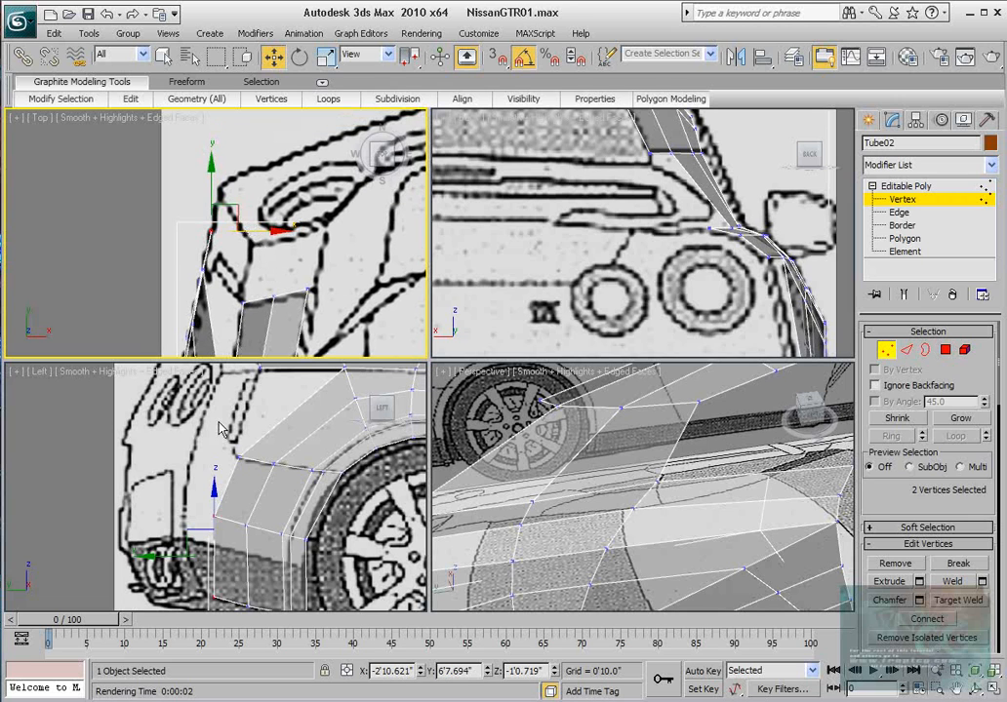
drag(218, 426, 250, 466)
middle_drag(271, 250, 273, 218)
drag(250, 238, 251, 240)
Extrude the three rear edges of the quarter panel and strip about 3 inches rearward in the Left view.
middle_click(624, 486)
scroll(624, 485, down, 8)
alt+middle_drag(624, 485, 648, 478)
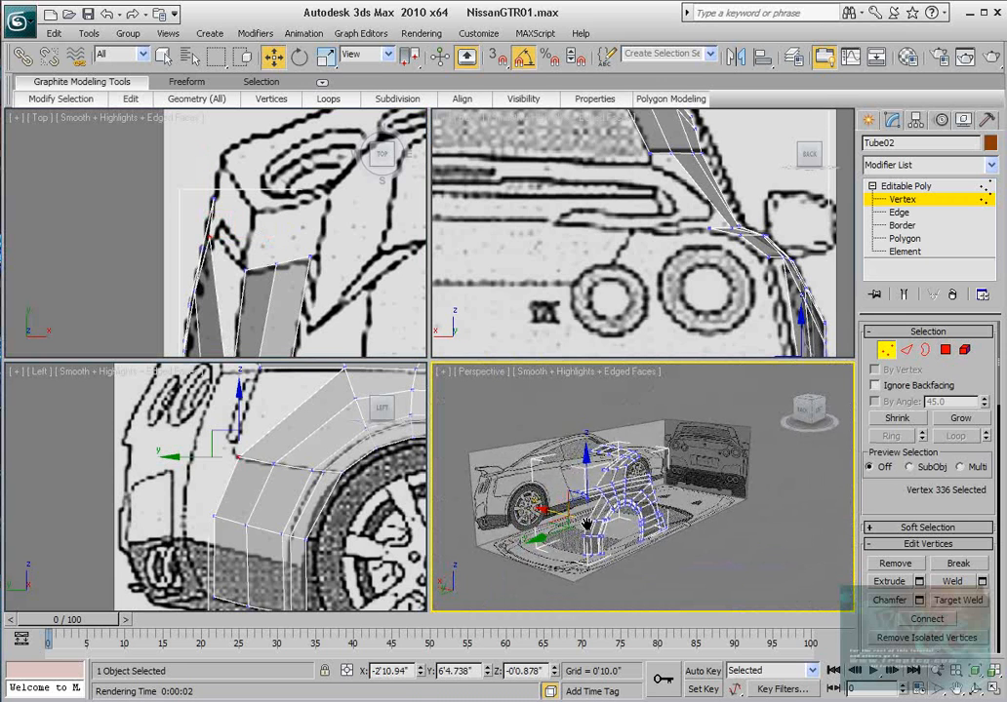
scroll(607, 505, up, 4)
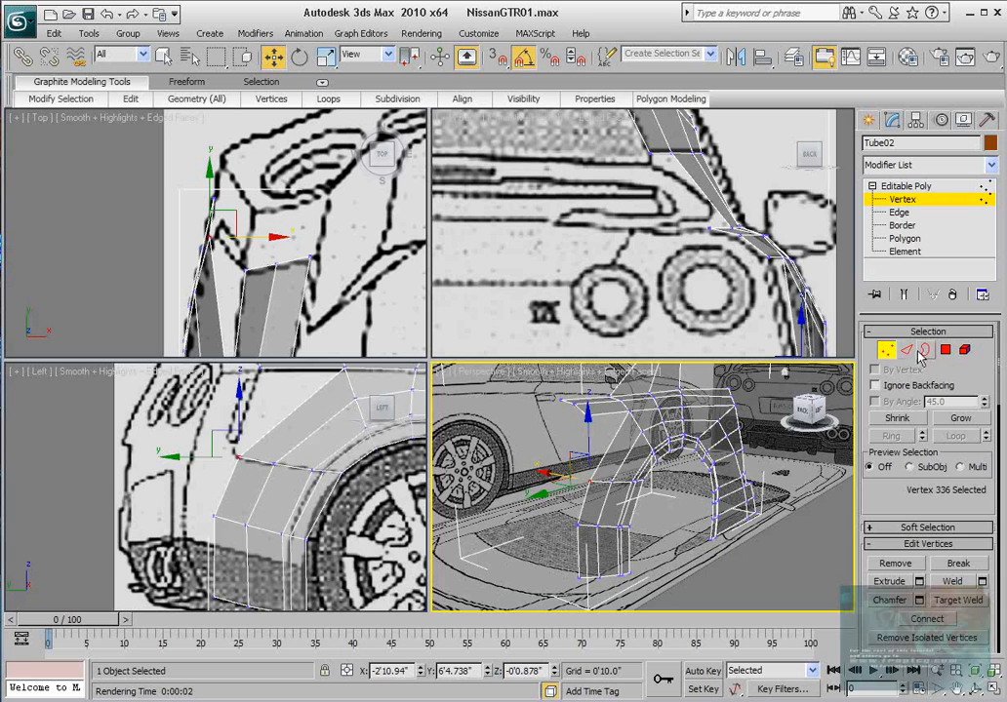
key(2)
scroll(310, 473, down, 2)
scroll(293, 467, up, 2)
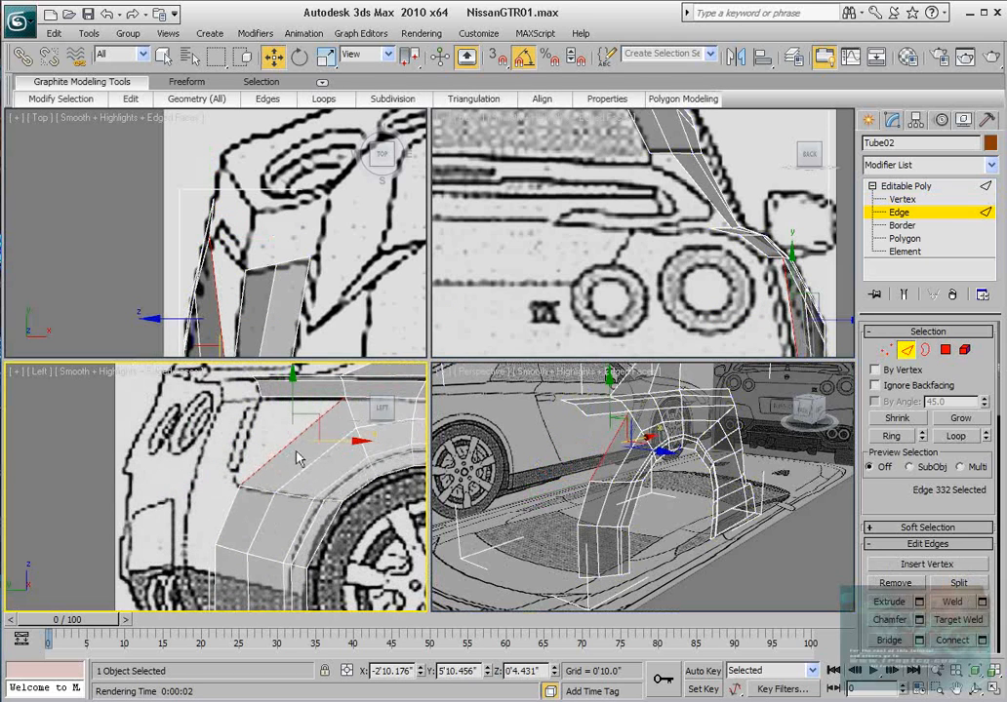
ctrl+click(228, 508)
ctrl+click(232, 527)
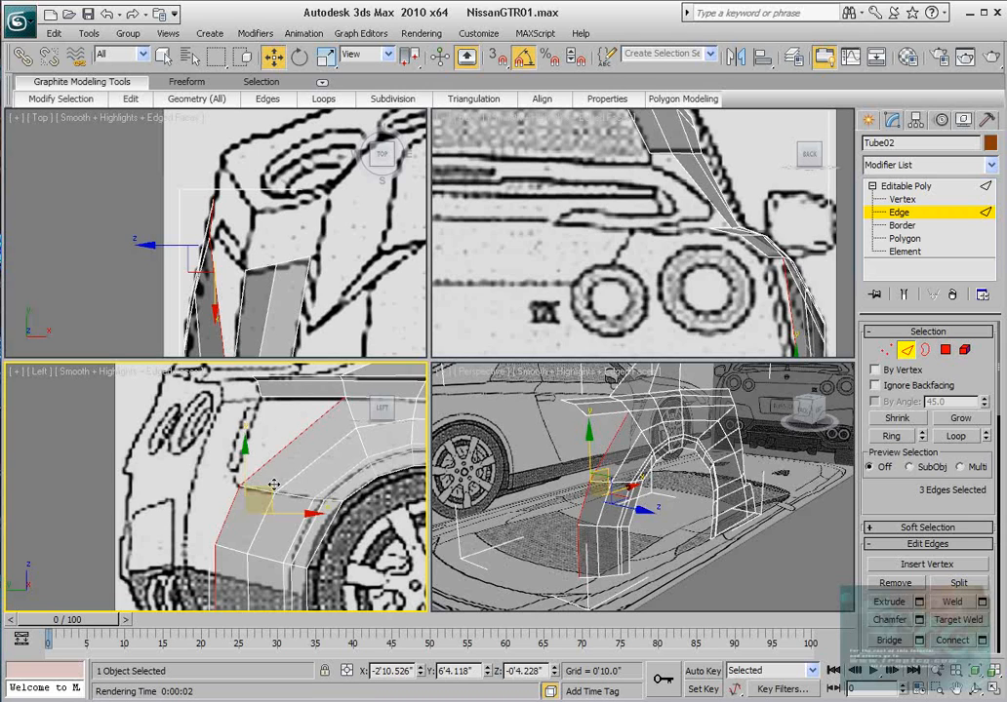
drag(270, 490, 247, 485)
Move the extruded edge's bottom vertex forward in the Left view and about 0.76 inches inward in the Top view.
click(887, 350)
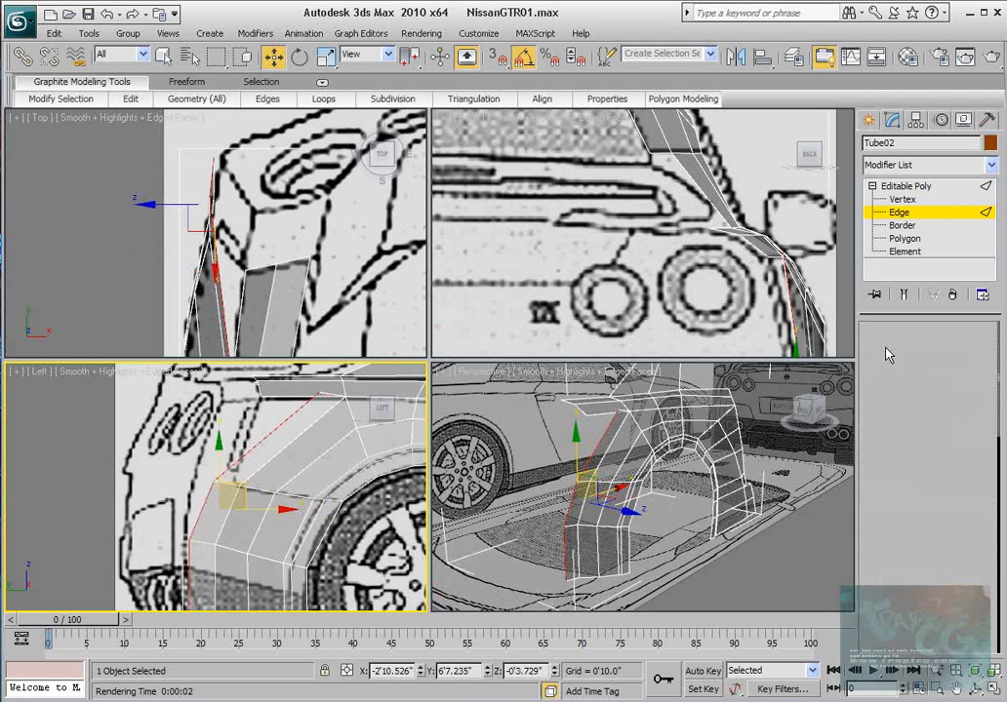
scroll(246, 524, down, 2)
scroll(246, 524, up, 2)
click(236, 529)
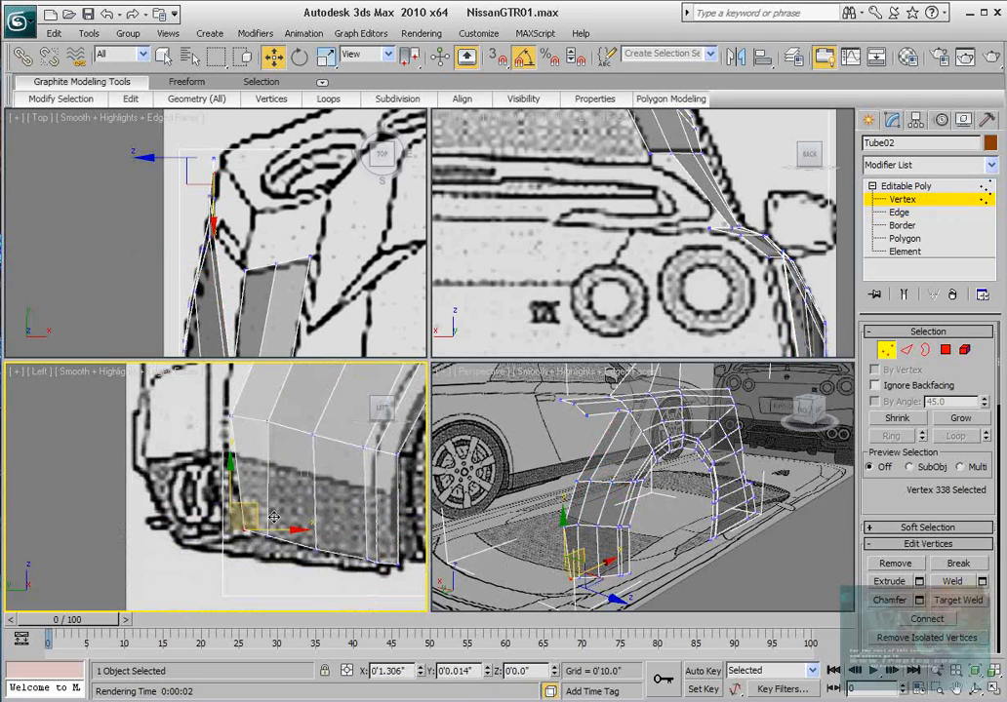
drag(281, 517, 303, 382)
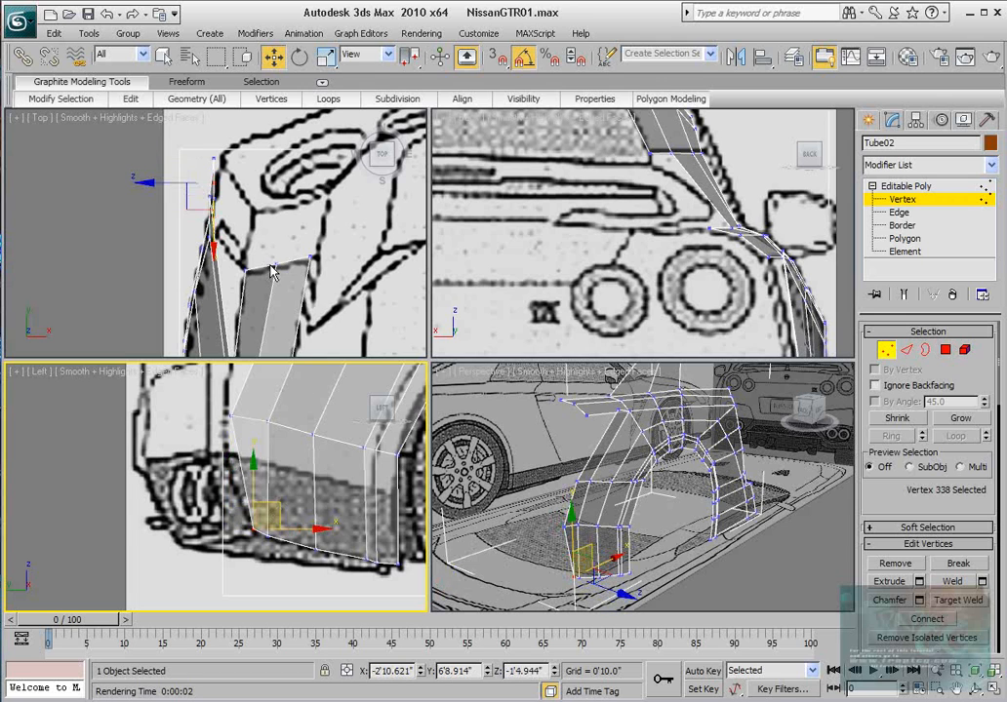
middle_drag(232, 189, 222, 224)
scroll(222, 224, up, 2)
drag(232, 213, 245, 212)
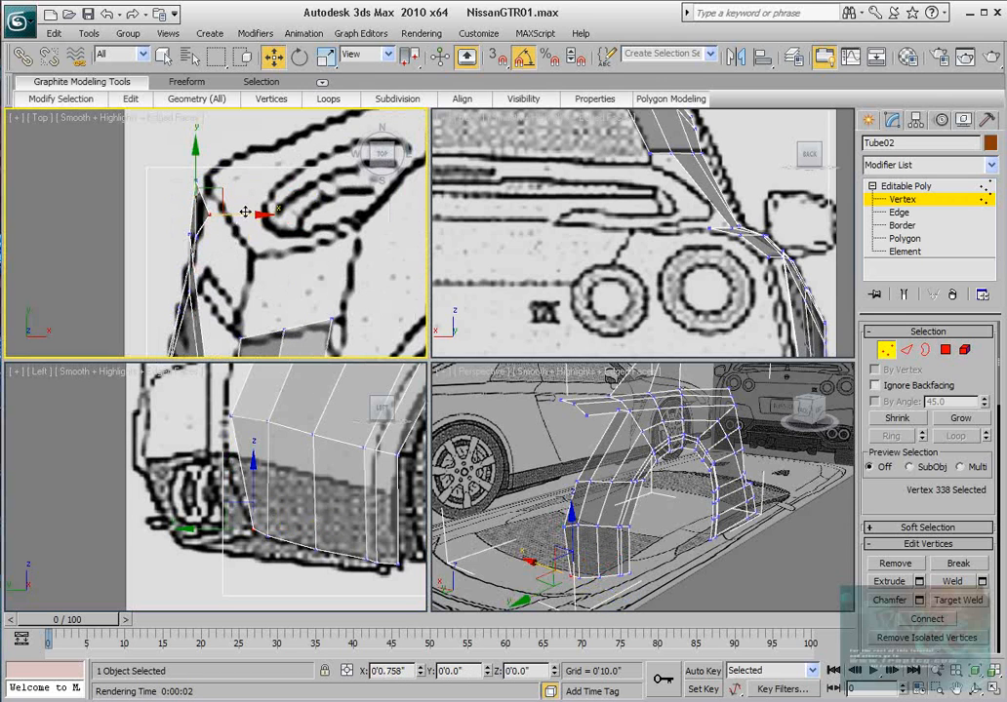
Move the rear vertices along the panel's bottom edge inward in the Back view to taper toward the bumper outline.
middle_drag(722, 278, 652, 256)
scroll(651, 256, down, 5)
scroll(639, 263, up, 3)
middle_drag(675, 313, 608, 232)
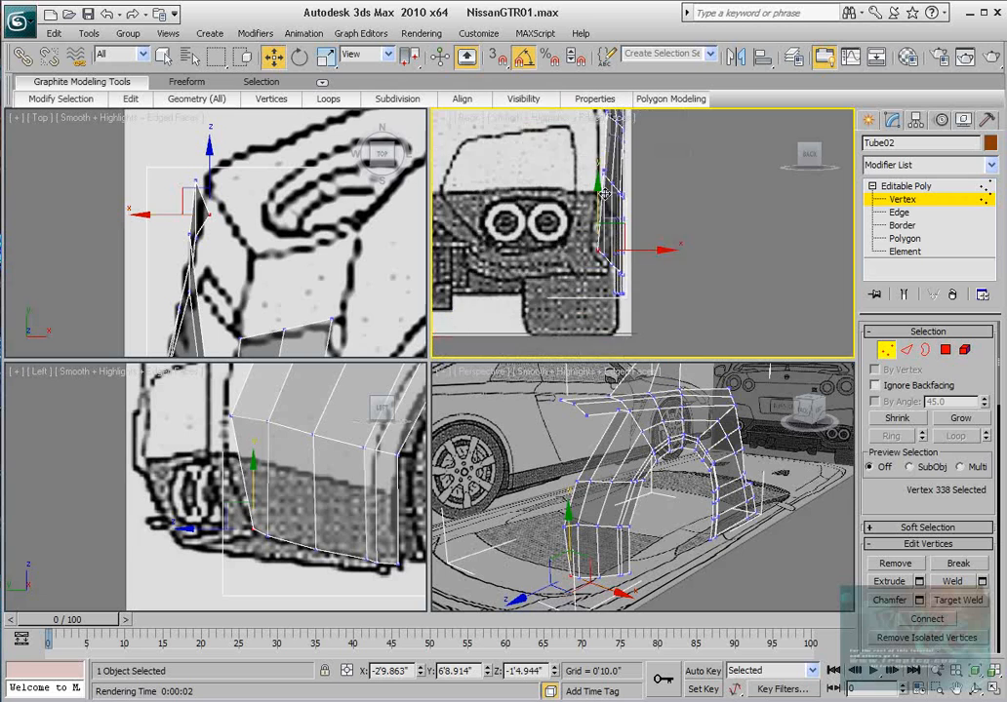
scroll(605, 195, up, 2)
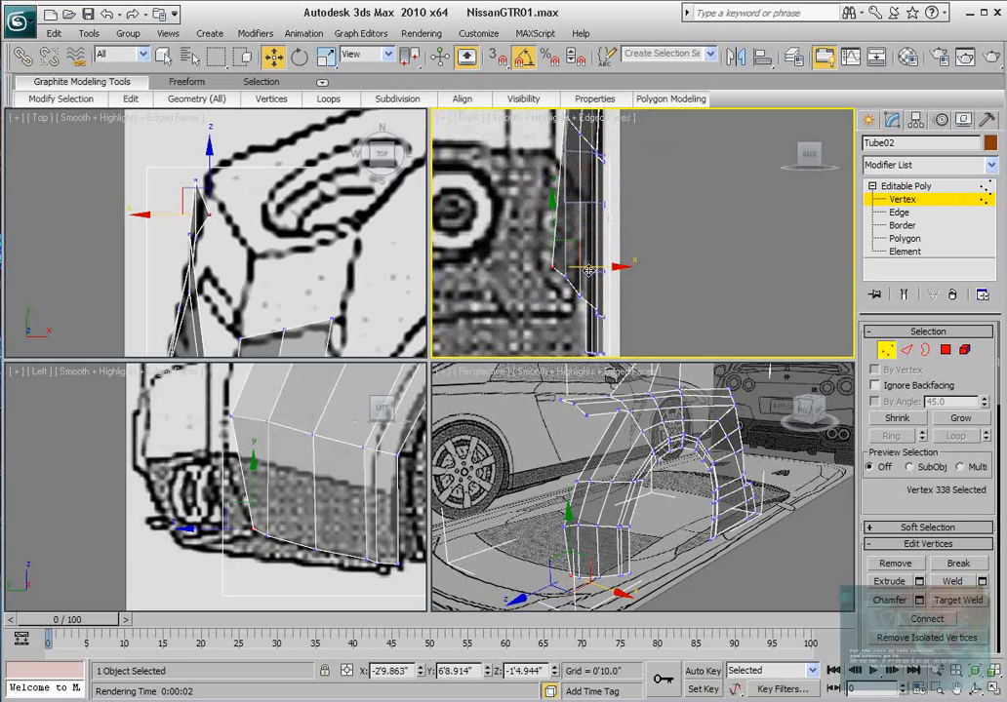
drag(601, 266, 591, 310)
click(565, 277)
click(581, 297)
click(596, 309)
Move the two bottom vertices next to the wheel arch inward in the Back view, in line with the tapered bottom edge.
alt+middle_drag(556, 537, 562, 512)
scroll(562, 512, up, 3)
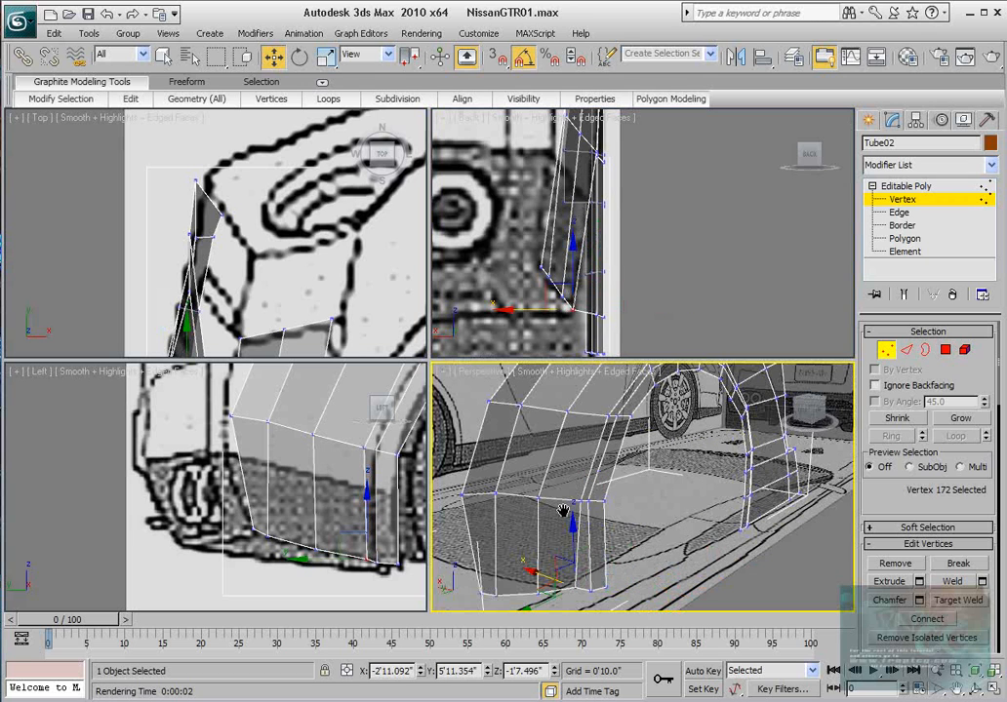
drag(623, 605, 582, 580)
scroll(648, 255, up, 2)
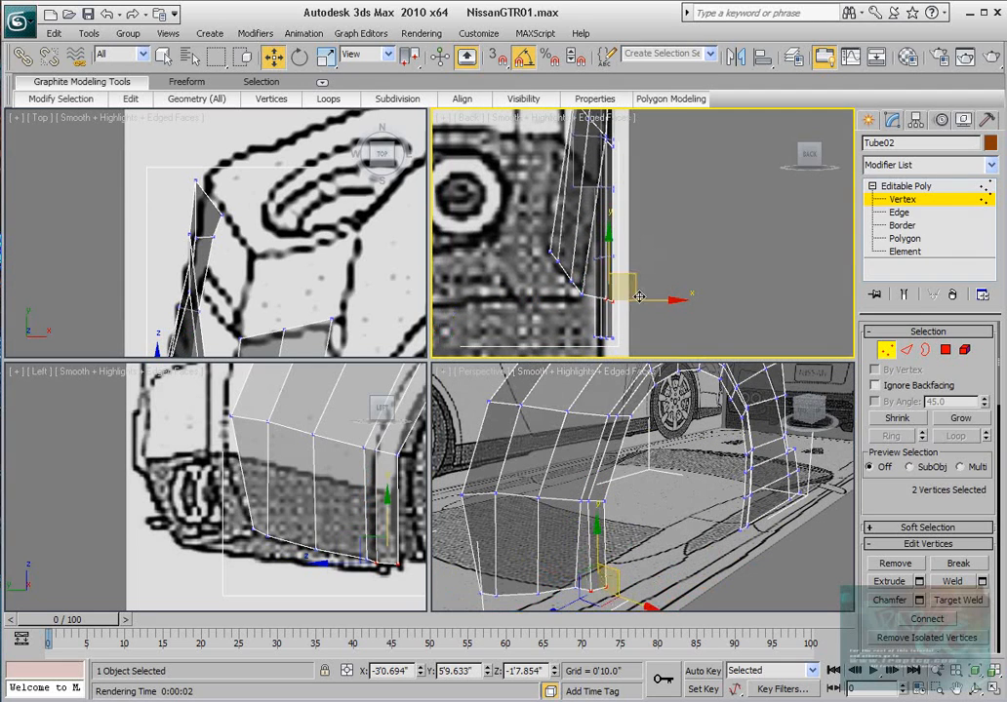
drag(636, 295, 612, 299)
click(589, 300)
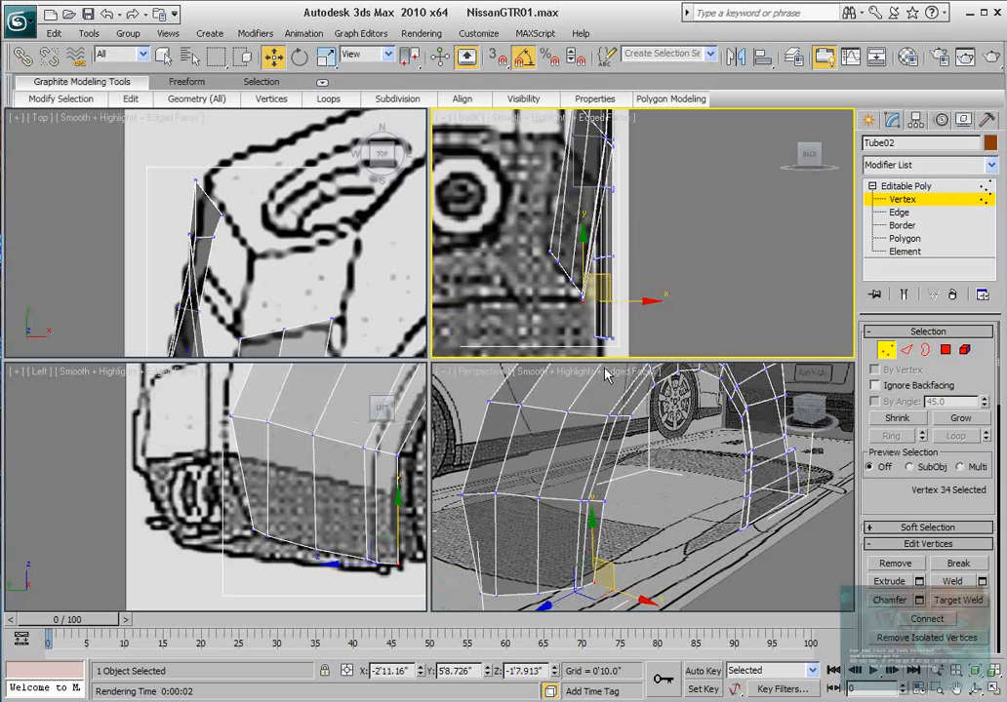
Reposition the two rearmost vertices just above the dark bumper section to match the body outline in the Top view.
alt+middle_drag(606, 494, 614, 489)
middle_drag(585, 283, 597, 324)
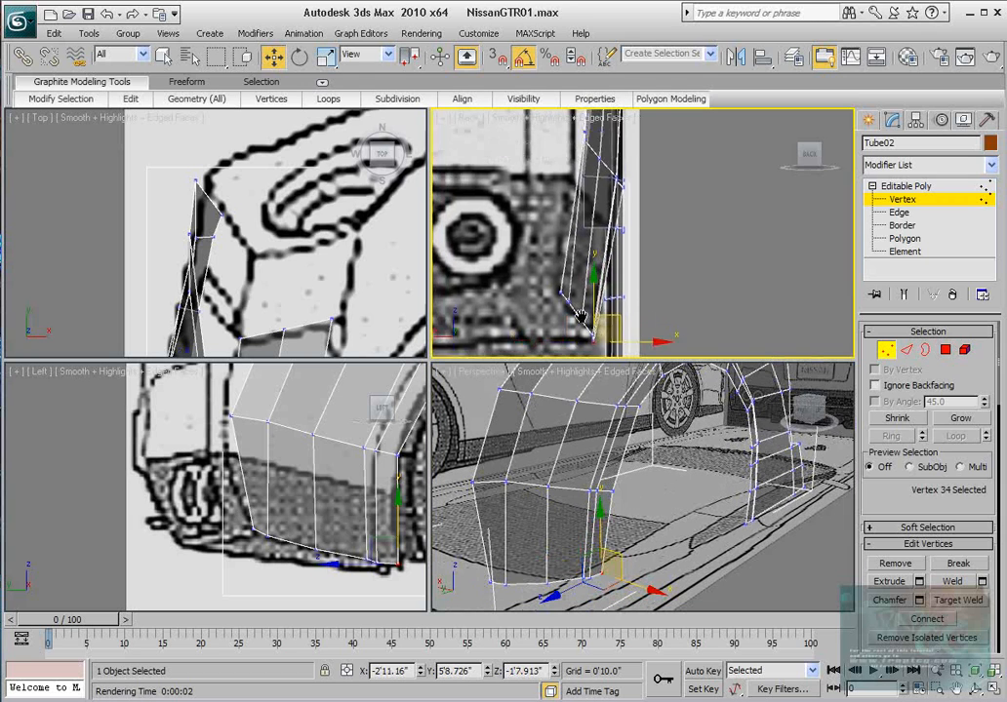
scroll(591, 327, down, 2)
scroll(582, 273, up, 2)
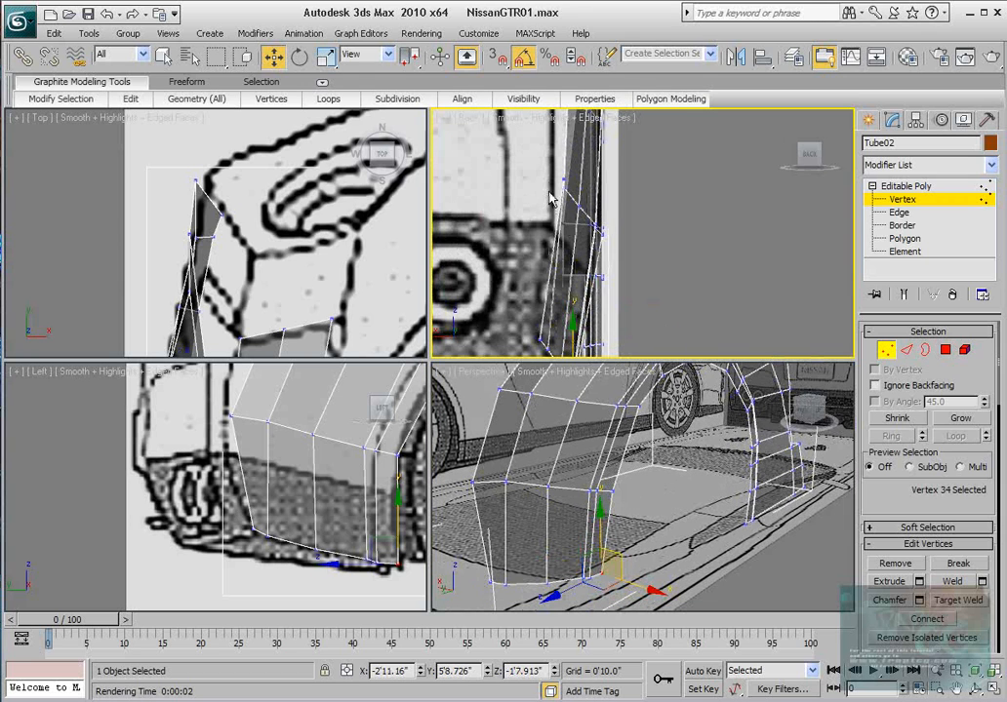
drag(552, 173, 575, 194)
right_click(288, 311)
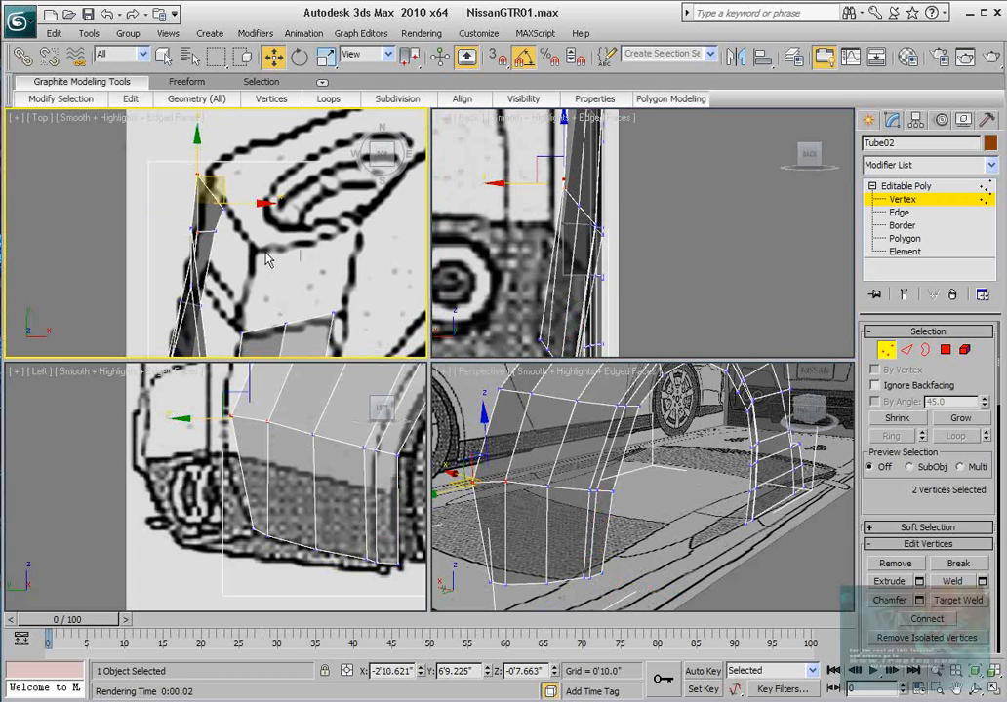
middle_drag(266, 253, 271, 241)
scroll(633, 234, down, 3)
mouse_move(632, 241)
middle_down()
mouse_move(600, 255)
mouse_move(621, 259)
middle_up()
middle_drag(239, 233, 265, 230)
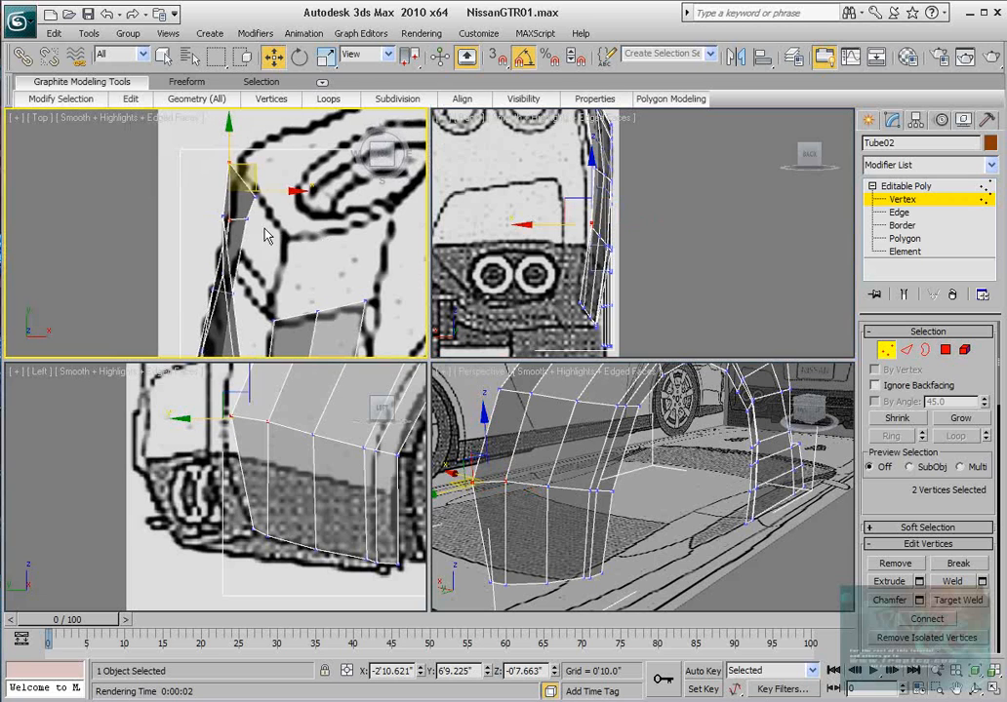
drag(276, 192, 277, 218)
click(238, 218)
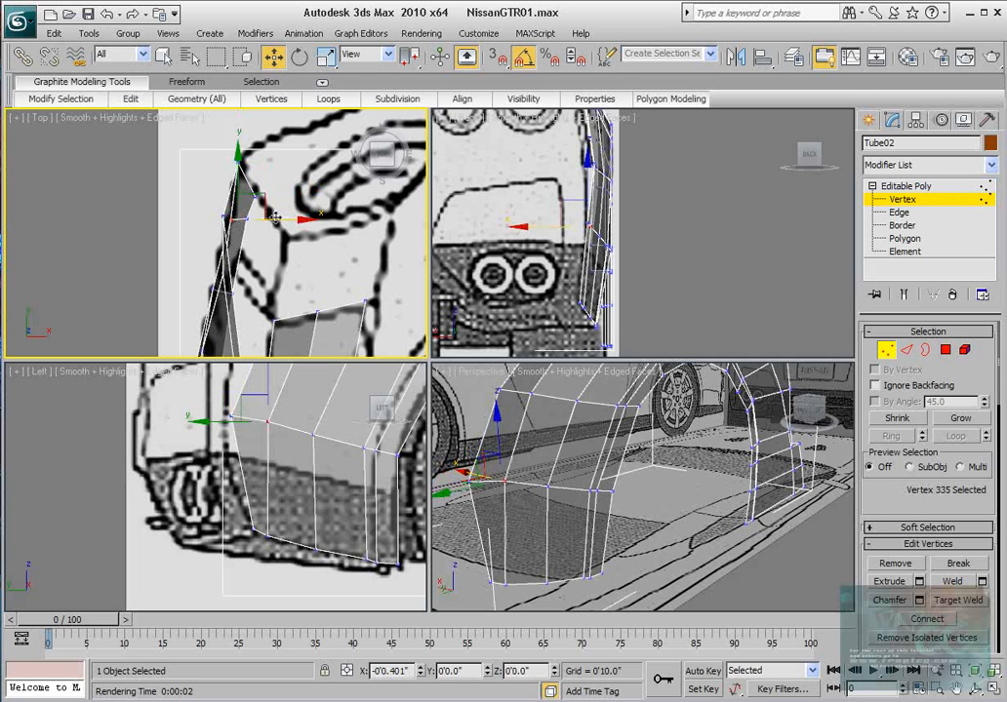
Align the rear edge's middle vertex in the Back view and move the vertex above it about 1.2 inches inward.
scroll(621, 233, up, 2)
middle_drag(632, 227, 585, 243)
drag(572, 241, 553, 235)
click(526, 236)
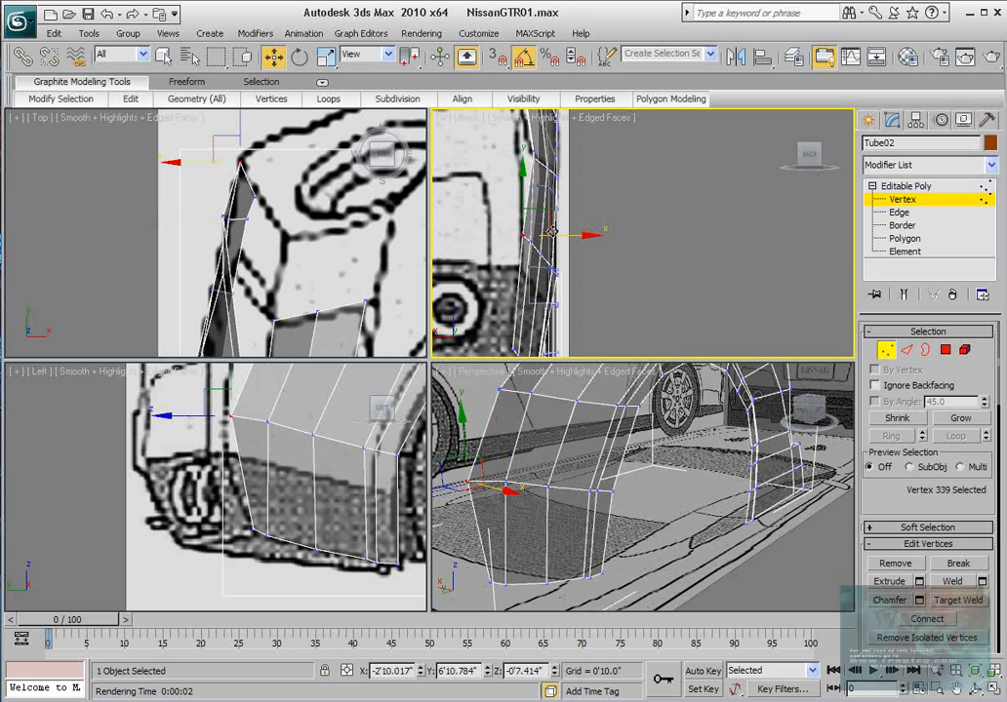
click(225, 219)
middle_drag(531, 167, 538, 203)
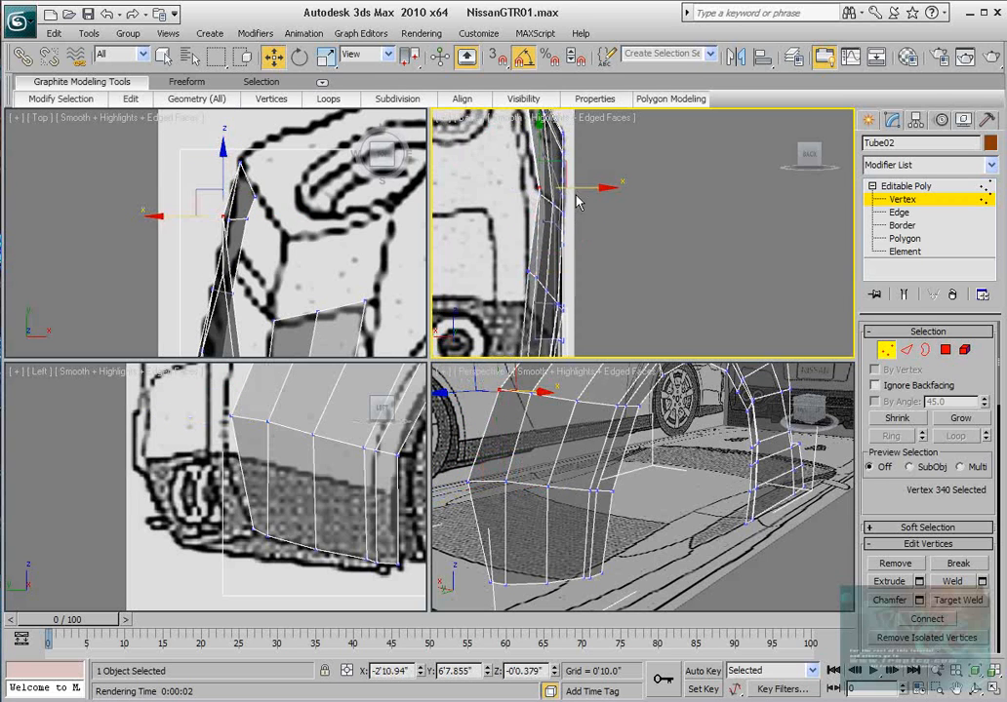
drag(575, 189, 559, 189)
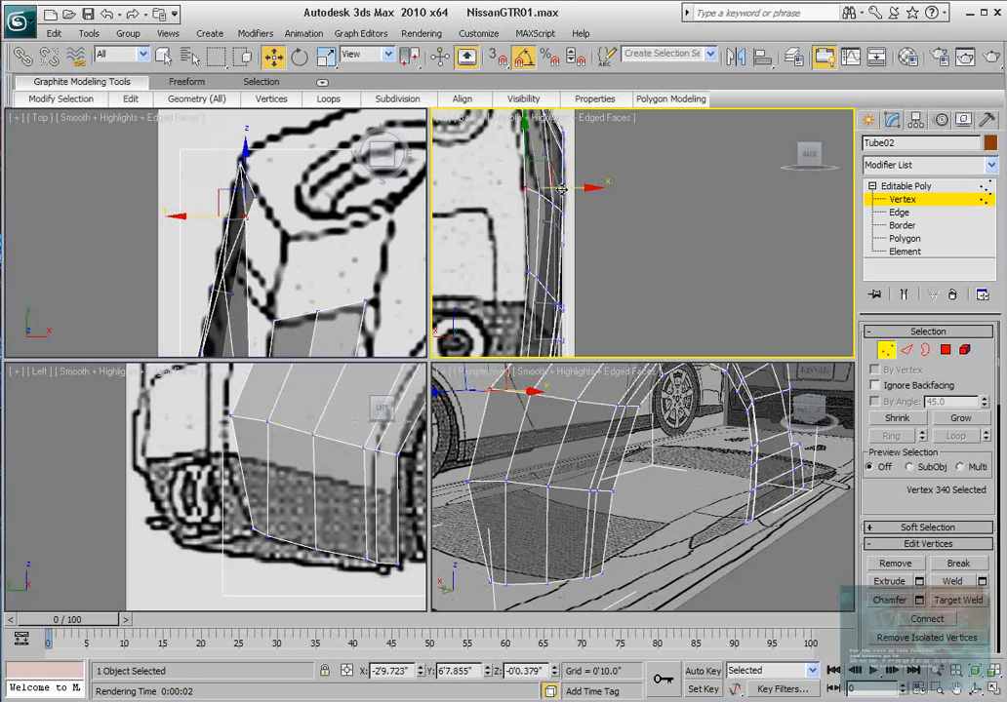
middle_drag(557, 137, 557, 228)
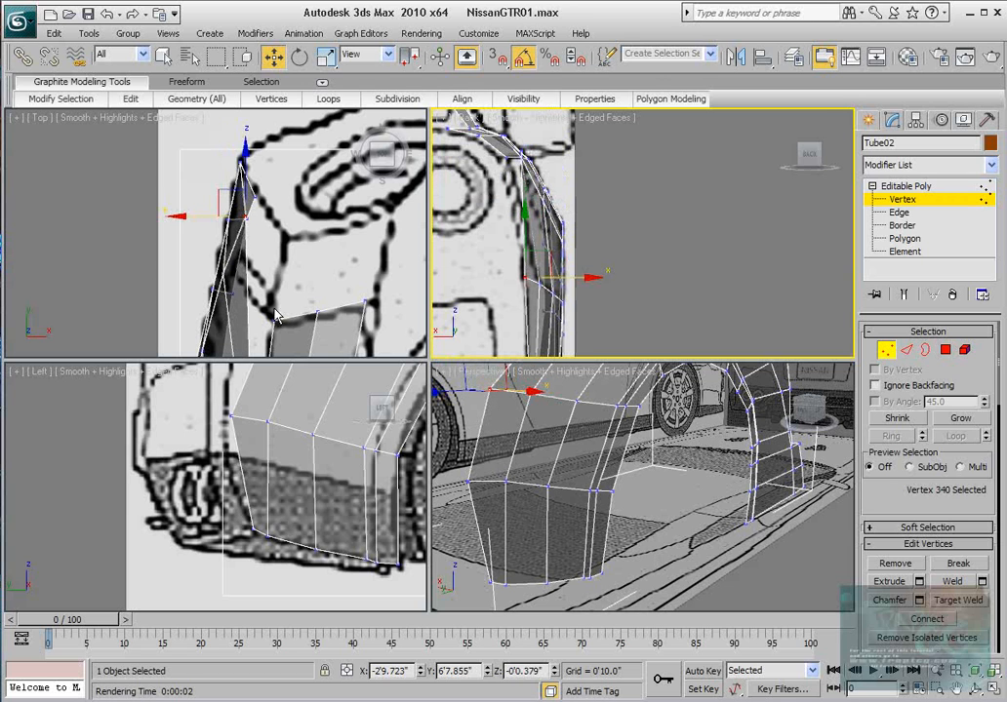
Move the rear edge vertex below the taillights about 2.3 inches rearward in the Left view.
alt+middle_drag(526, 469, 514, 487)
click(514, 397)
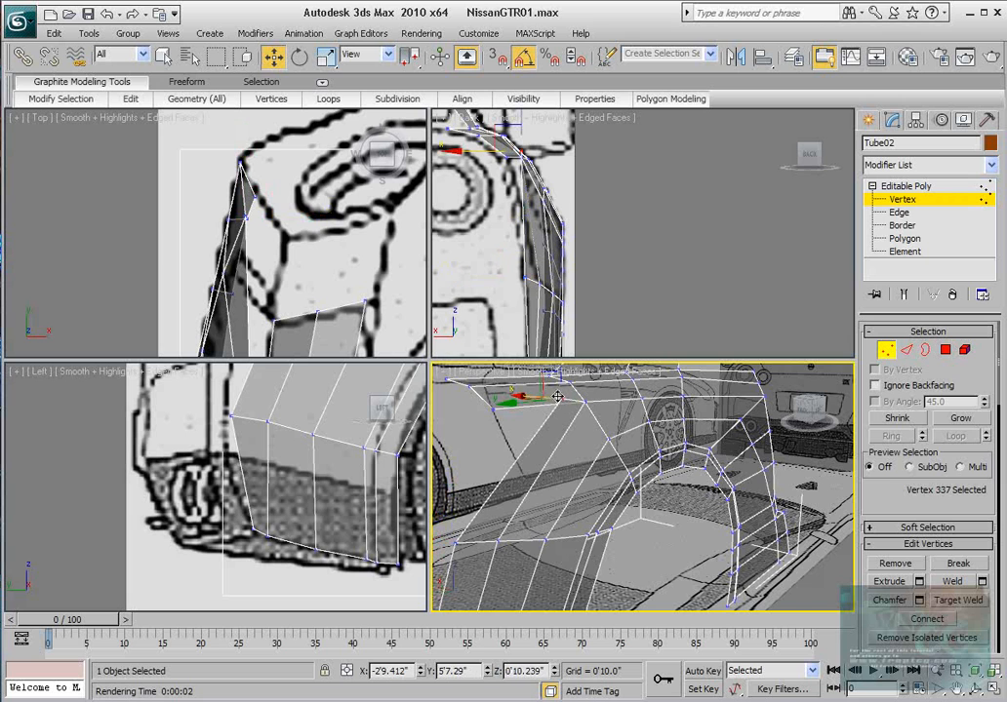
alt+middle_drag(559, 397, 527, 423)
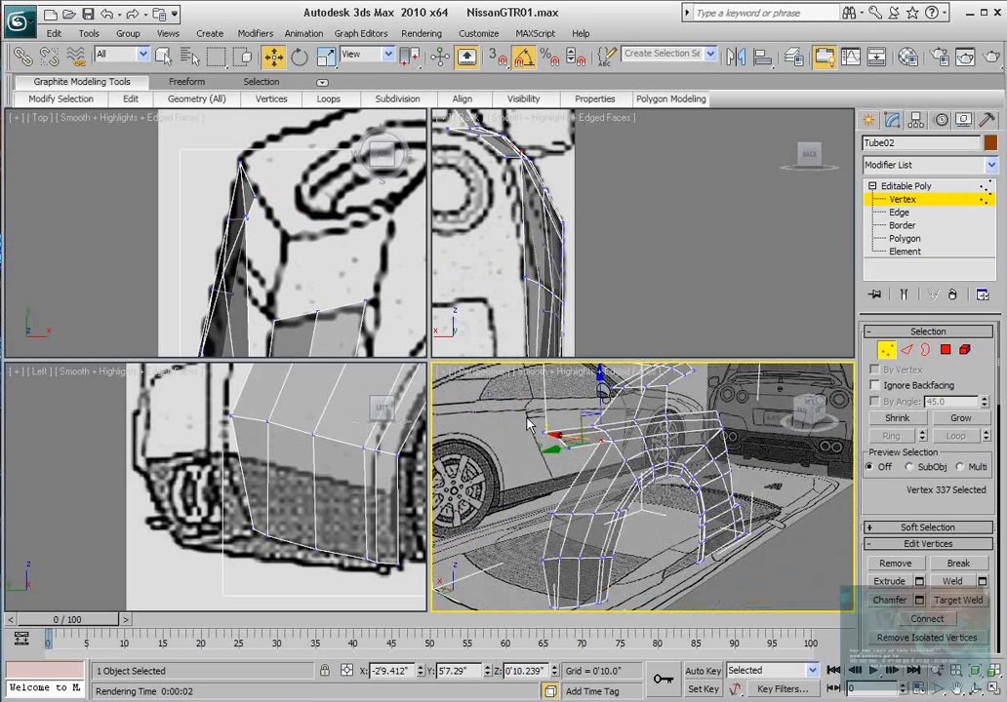
scroll(234, 436, down, 4)
scroll(288, 429, up, 3)
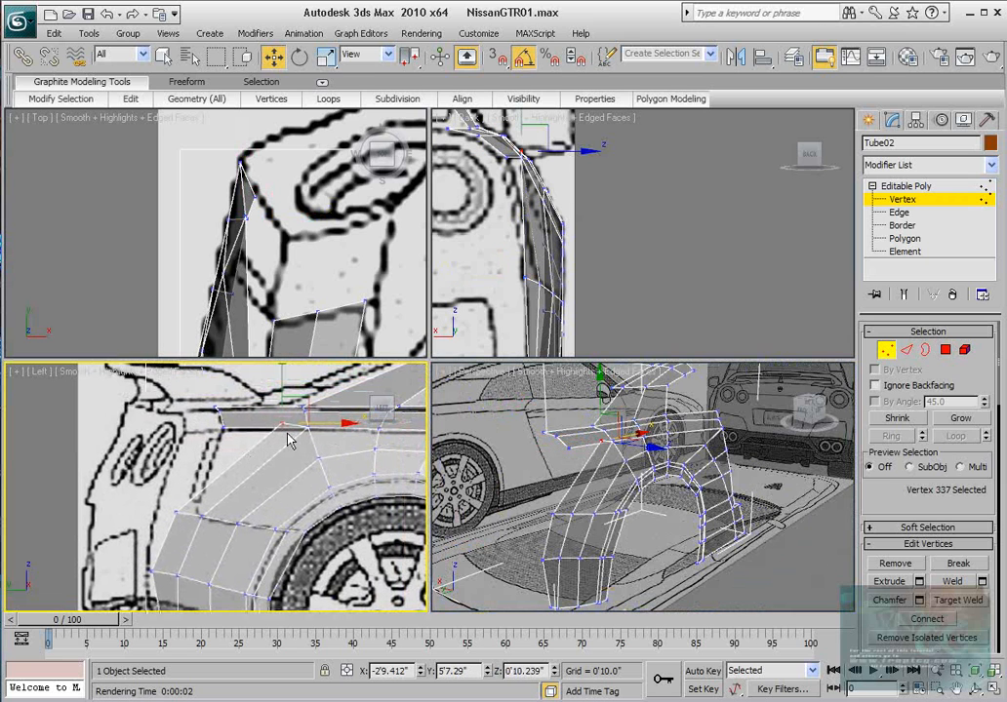
click(177, 515)
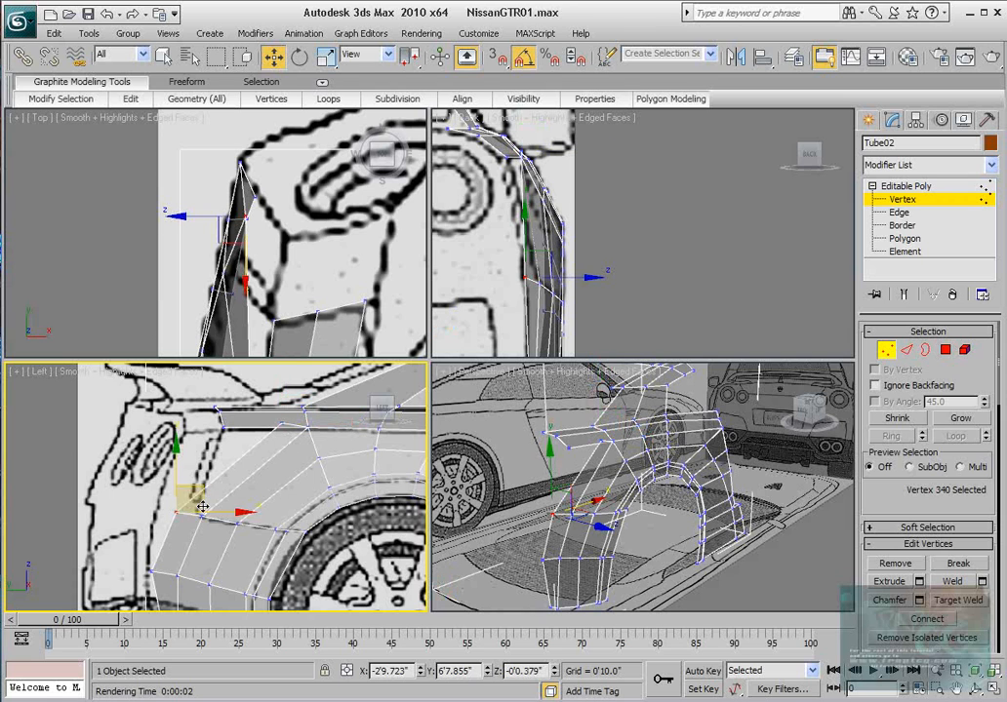
middle_drag(179, 515, 214, 461)
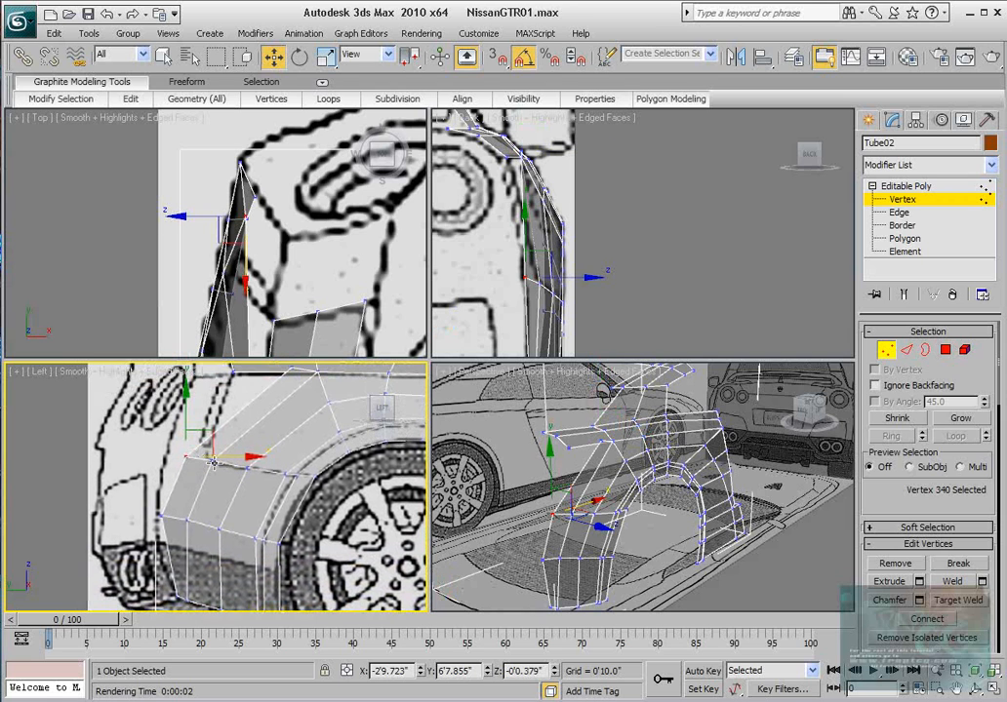
drag(227, 456, 207, 457)
middle_drag(527, 217, 576, 179)
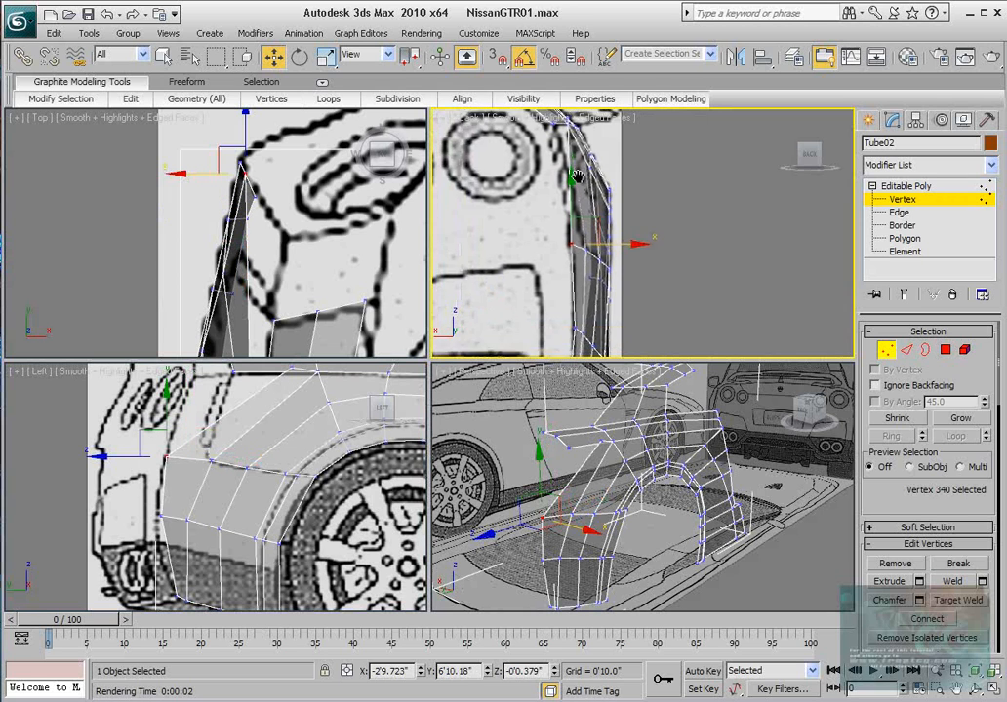
Nudge the rear edge vertex below the taillights inward in the Back view and move the top rear vertex about 11.5 inches rearward.
scroll(576, 179, up, 2)
drag(593, 248, 593, 249)
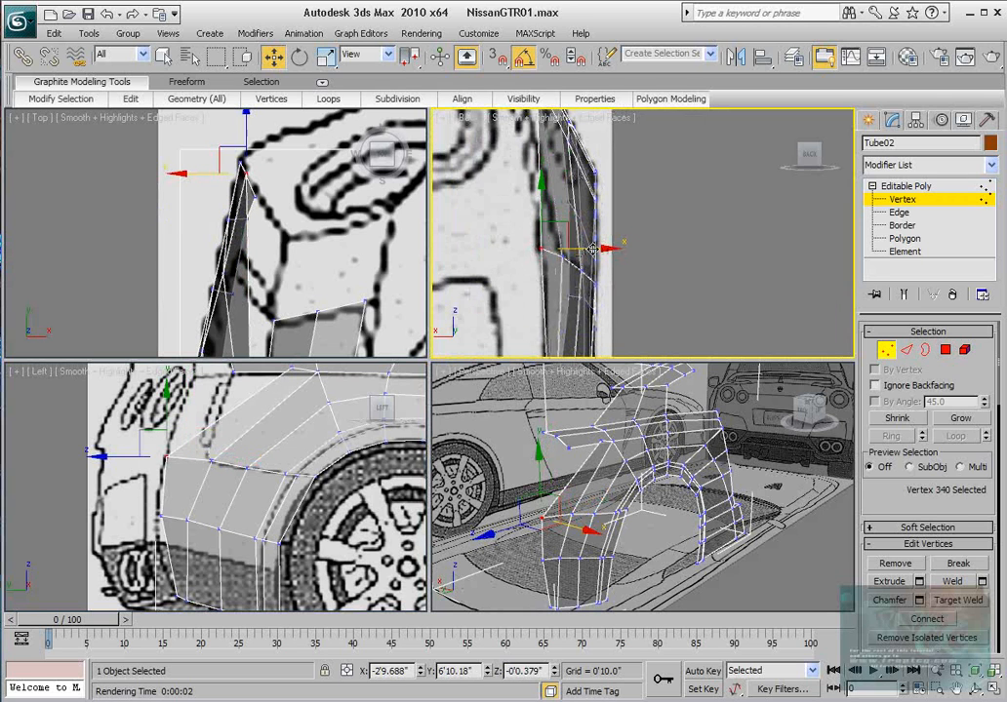
middle_drag(179, 465, 177, 503)
click(290, 408)
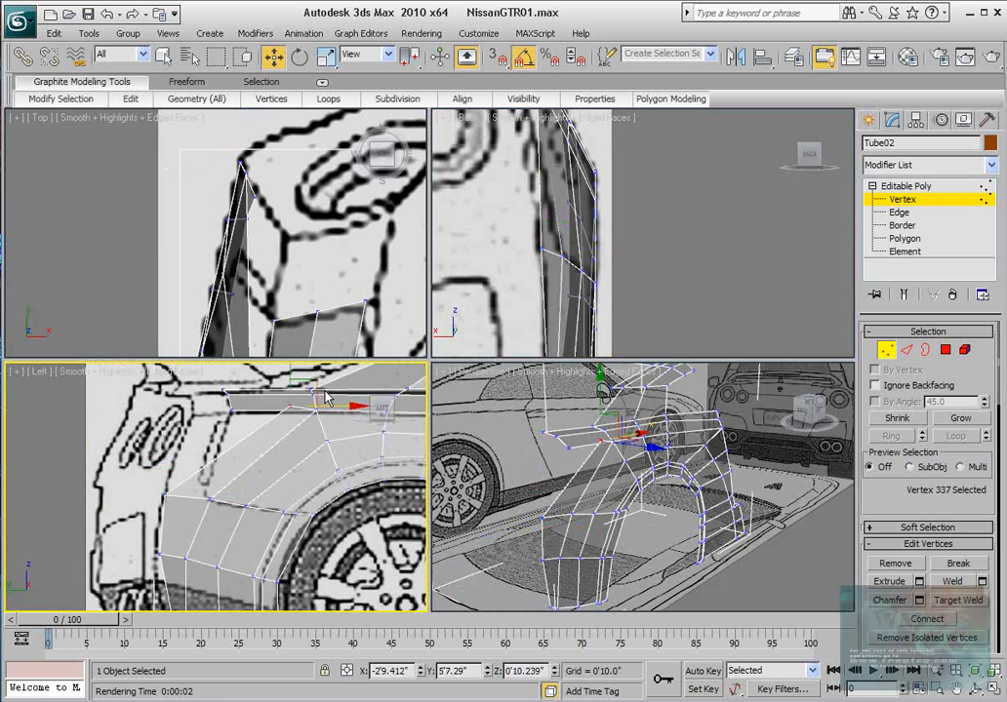
drag(225, 407, 223, 397)
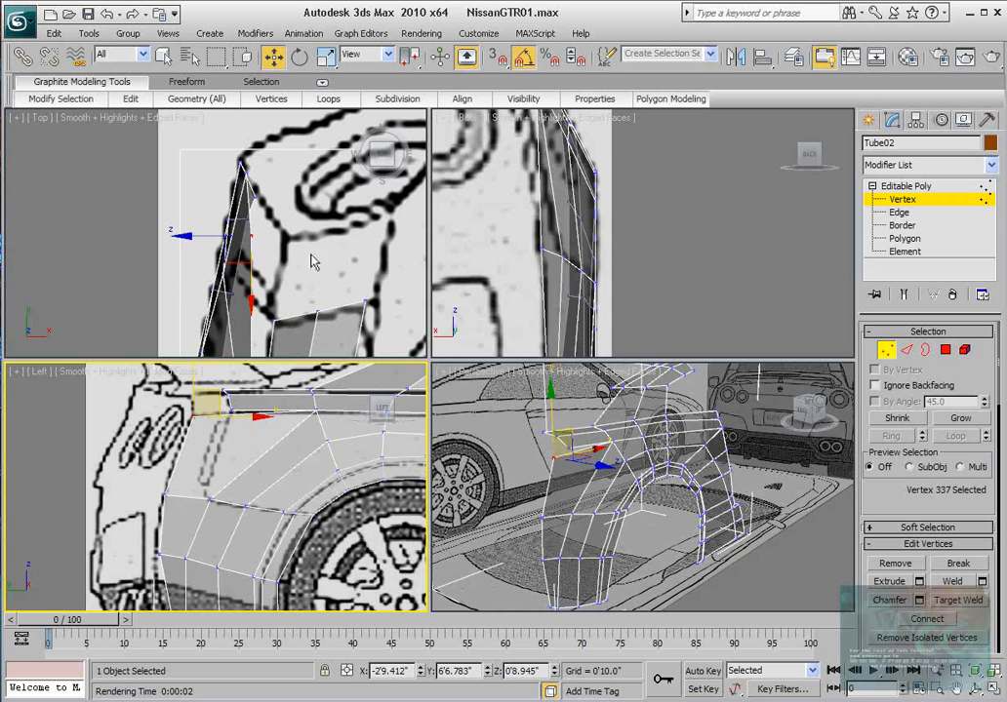
Move the top rear vertex about 1.4 inches inward in the Back view and raise it slightly in the Left view.
middle_drag(527, 230, 546, 374)
drag(600, 236, 535, 251)
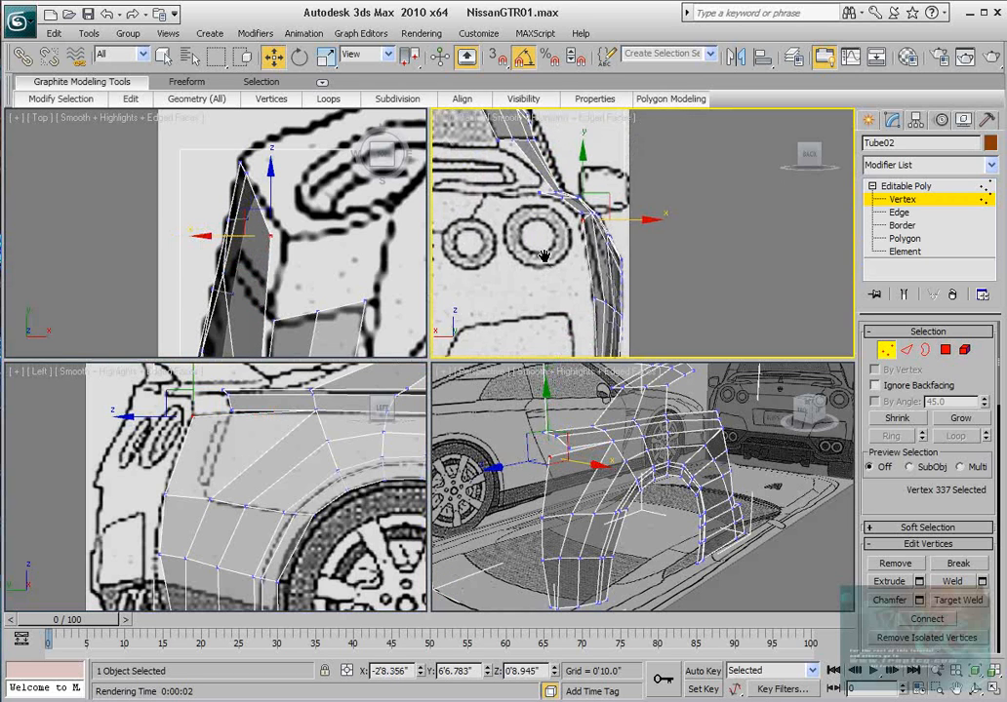
middle_drag(535, 237, 539, 242)
drag(554, 206, 541, 206)
scroll(273, 436, up, 5)
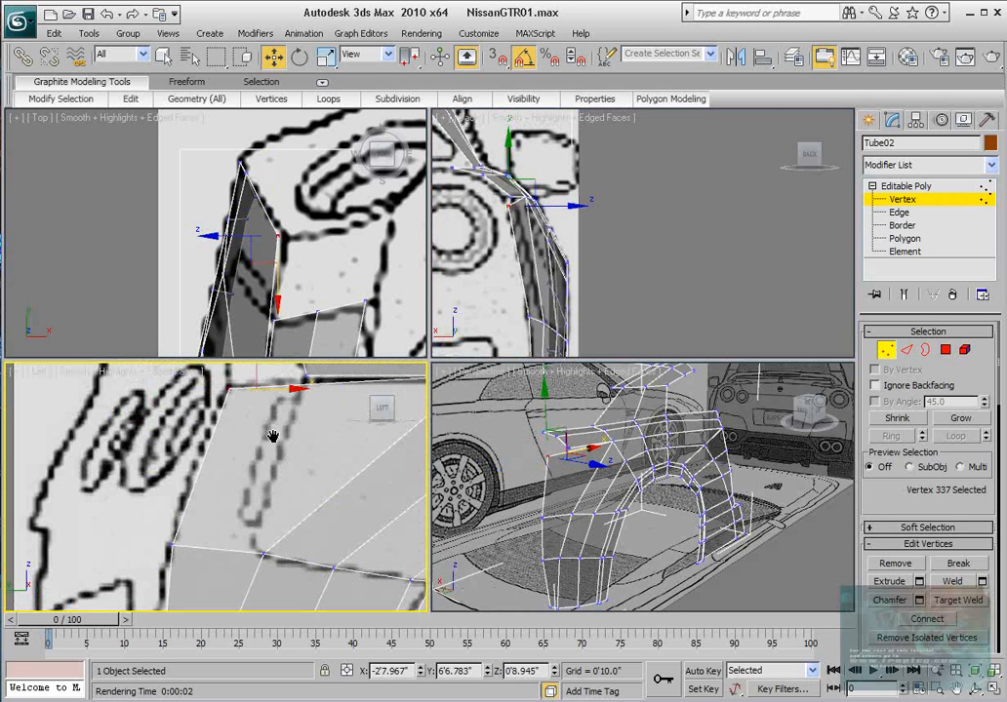
middle_drag(204, 413, 214, 441)
drag(235, 384, 235, 380)
Target-weld the lower rear corner vertex of the upper strip to the quarter panel's top rear vertex.
click(311, 402)
right_click(310, 395)
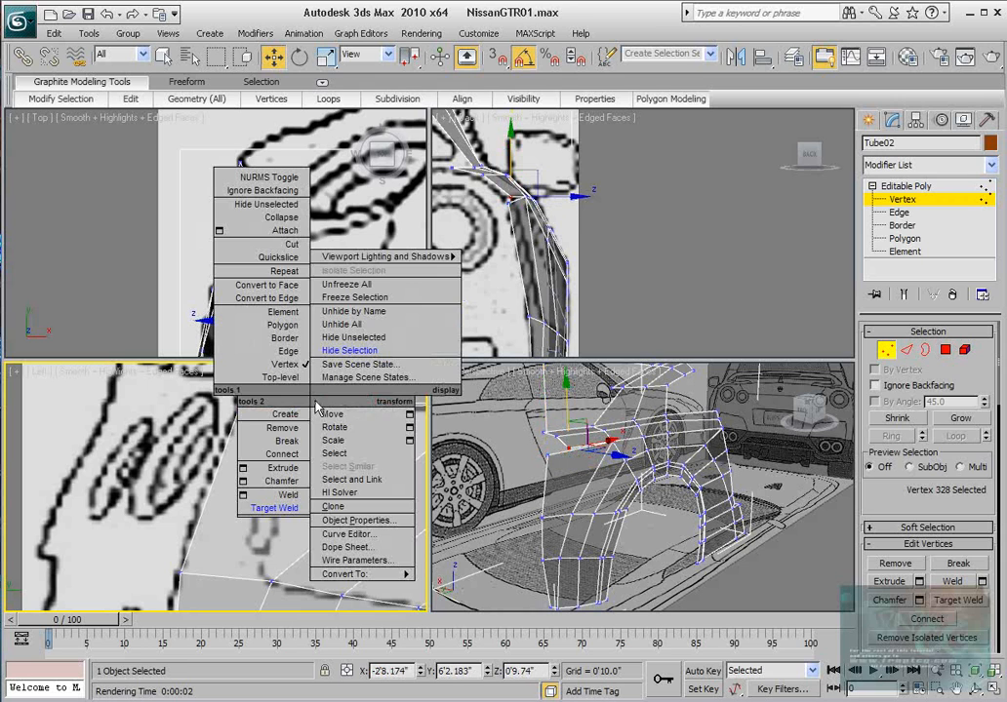
click(290, 508)
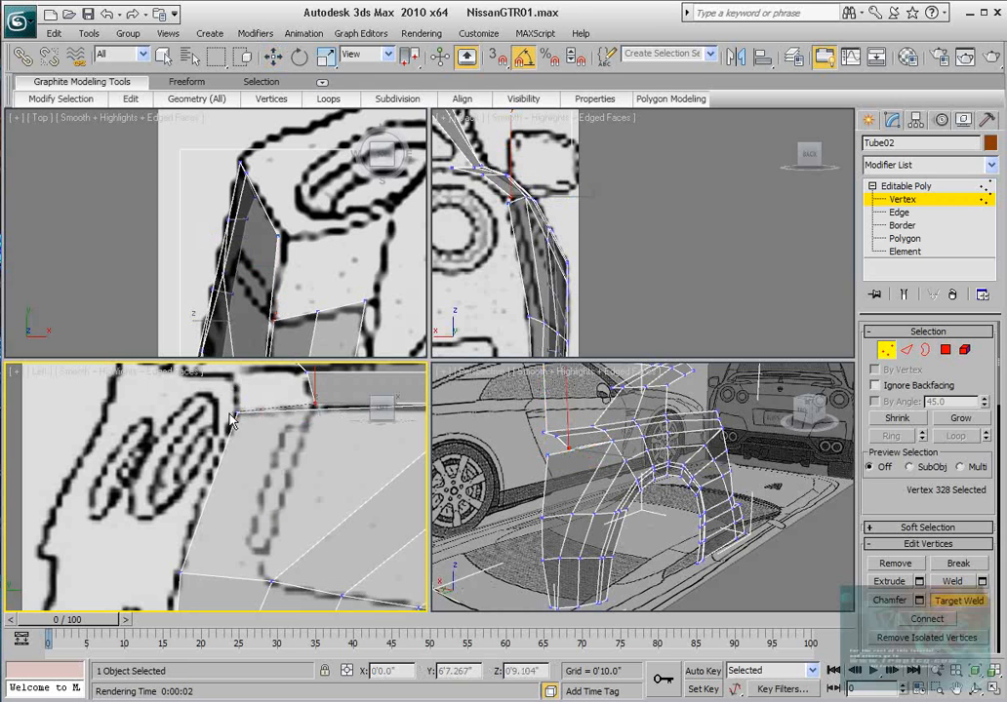
middle_drag(312, 393, 305, 434)
Move the two end vertices of the upper strip rearward in the Left view, beside the welded corner near the taillights.
key(w)
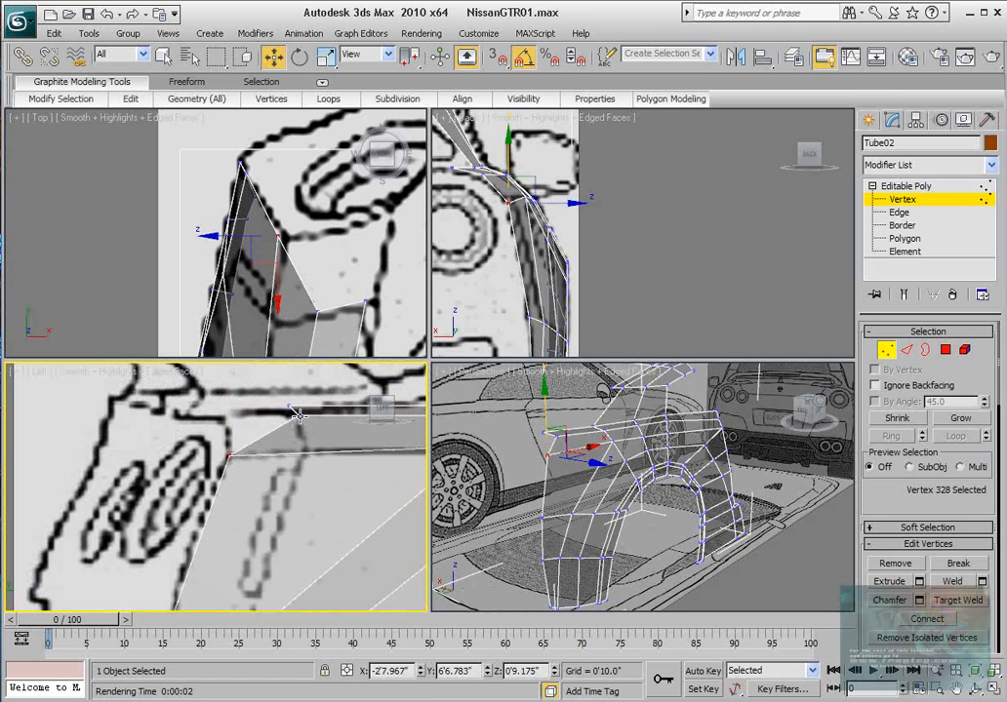
click(296, 414)
ctrl+click(291, 408)
drag(340, 410, 270, 406)
Lower the upper strip's middle end vertex slightly and its innermost end vertex about 0.2 inches to follow the body outline.
middle_drag(311, 229, 303, 236)
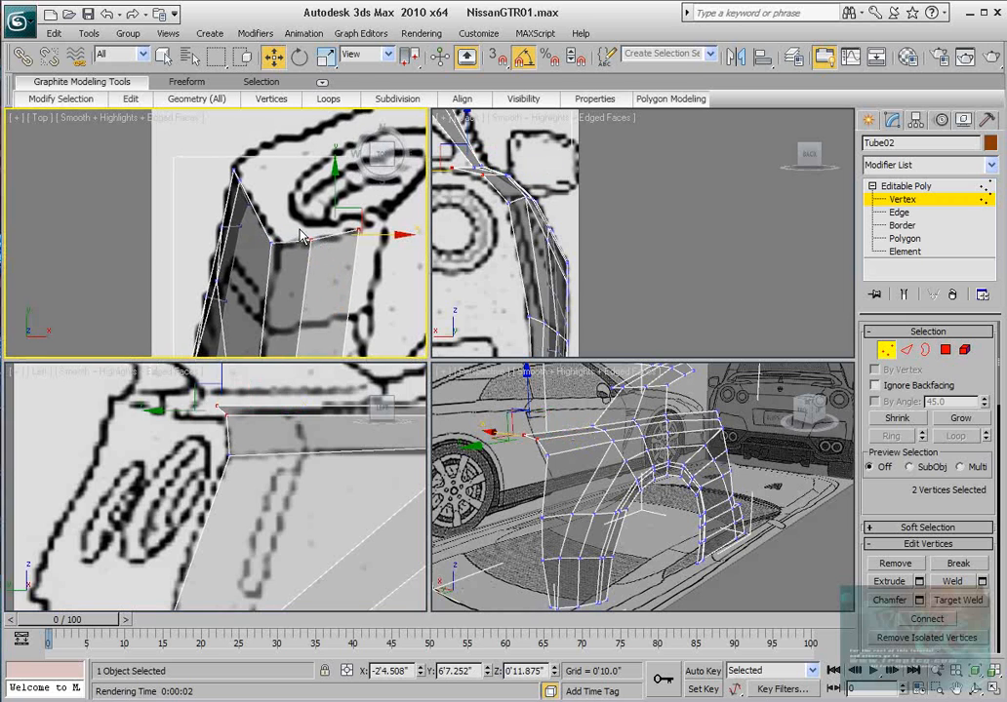
alt+click(356, 230)
middle_drag(217, 465, 223, 476)
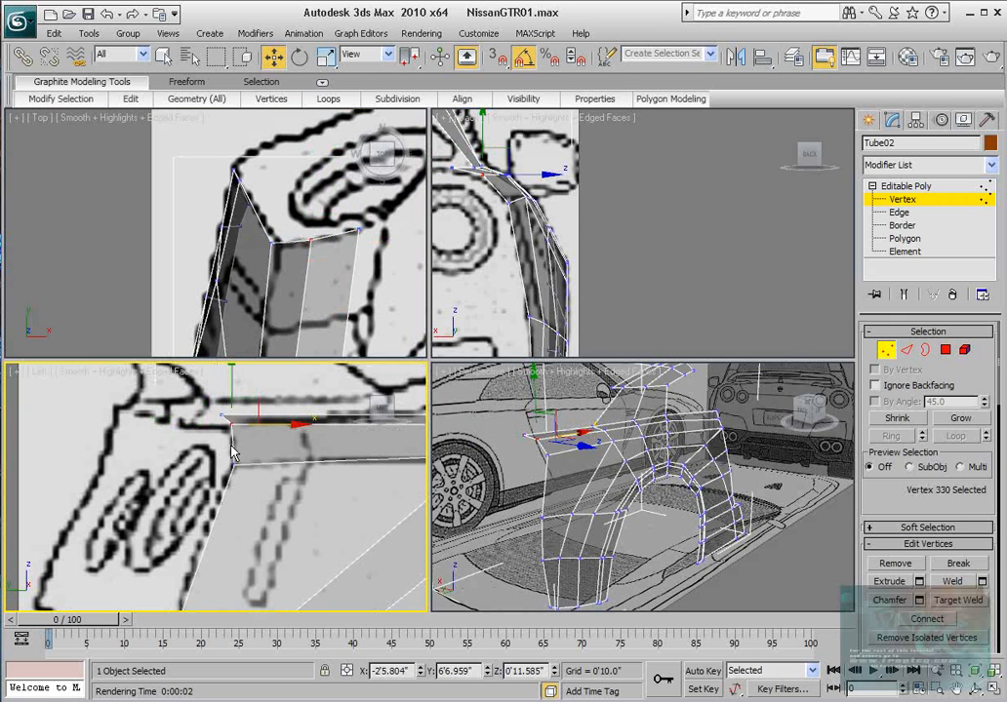
drag(228, 387, 229, 391)
click(222, 414)
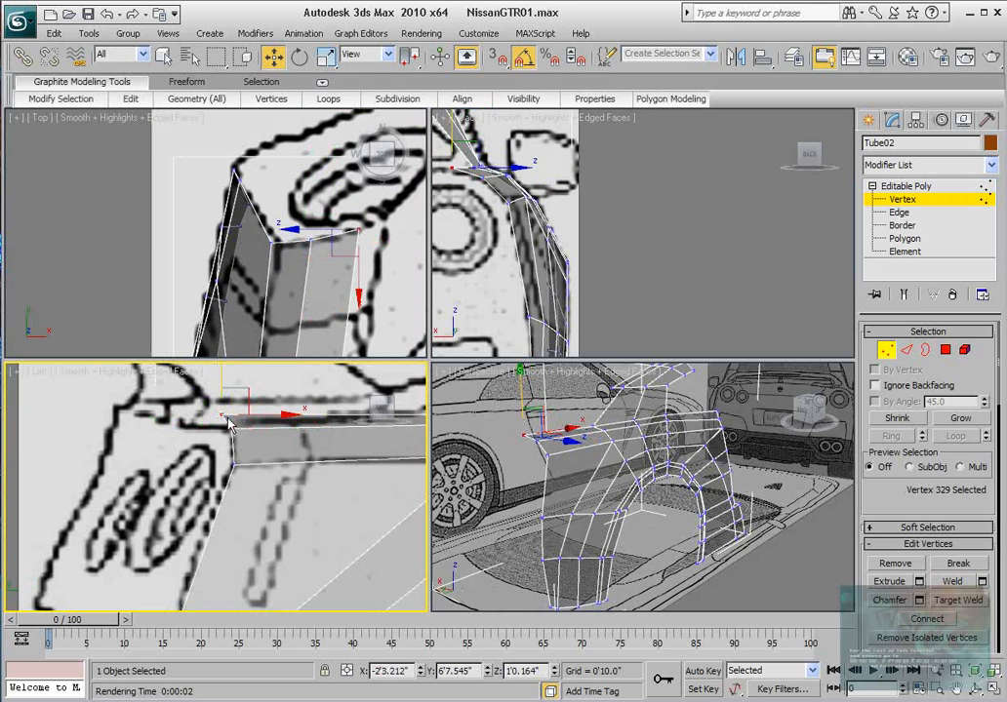
scroll(584, 237, up, 5)
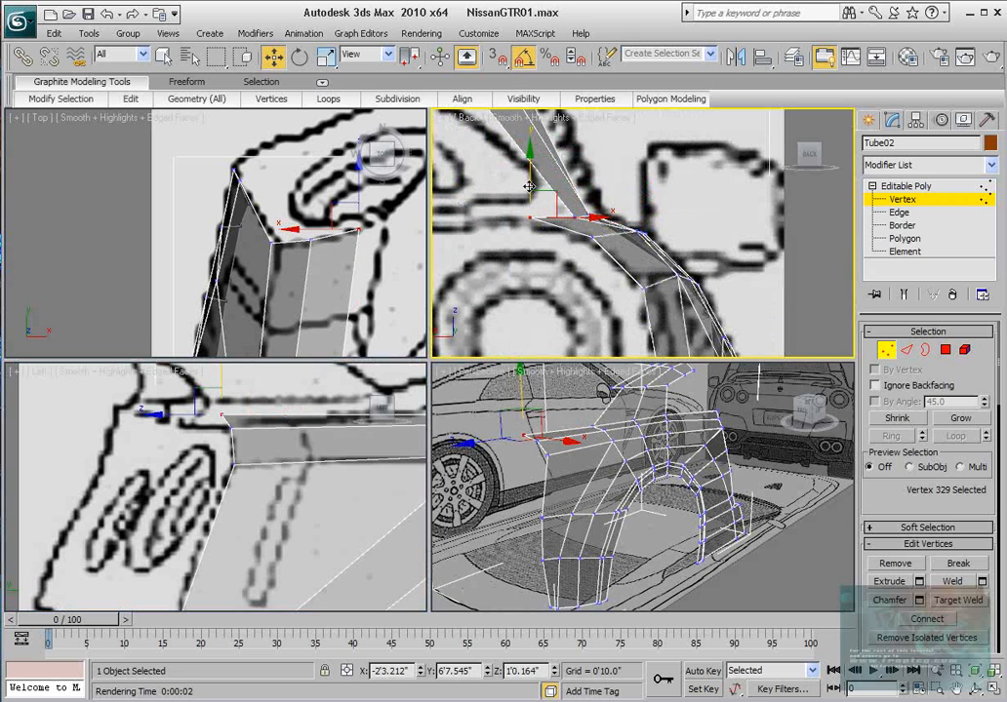
drag(527, 178, 527, 180)
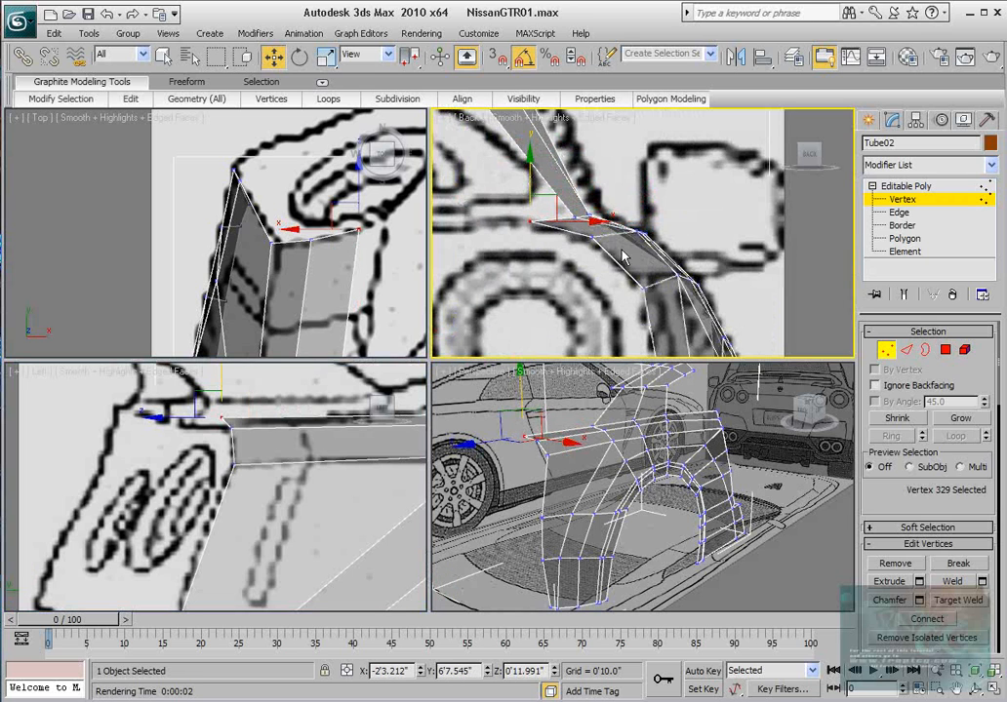
Move the rear edge vertex just above the dark bumper section about 0.2 inches inward in the Back view.
scroll(589, 223, down, 2)
scroll(268, 494, down, 3)
middle_drag(254, 498, 290, 438)
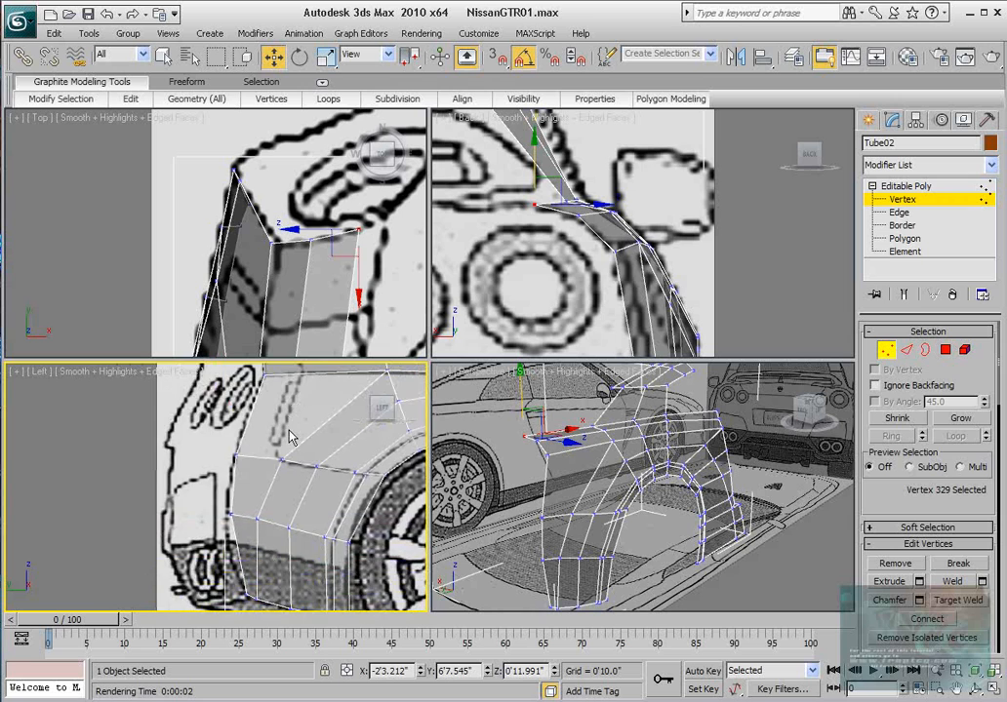
scroll(263, 487, up, 2)
middle_drag(281, 535, 315, 471)
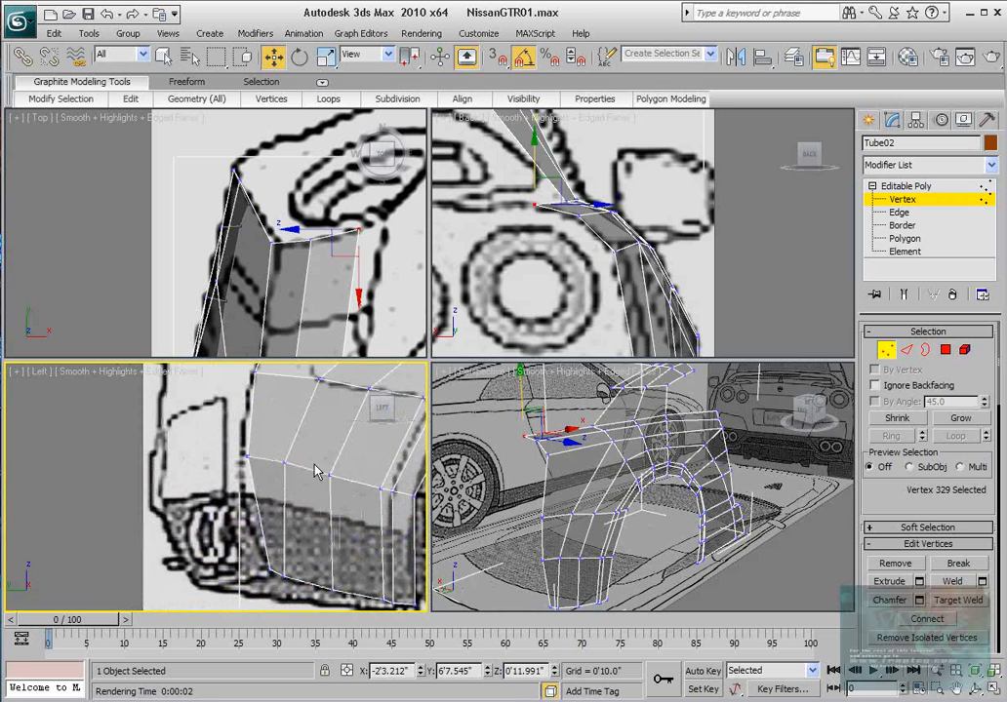
click(259, 457)
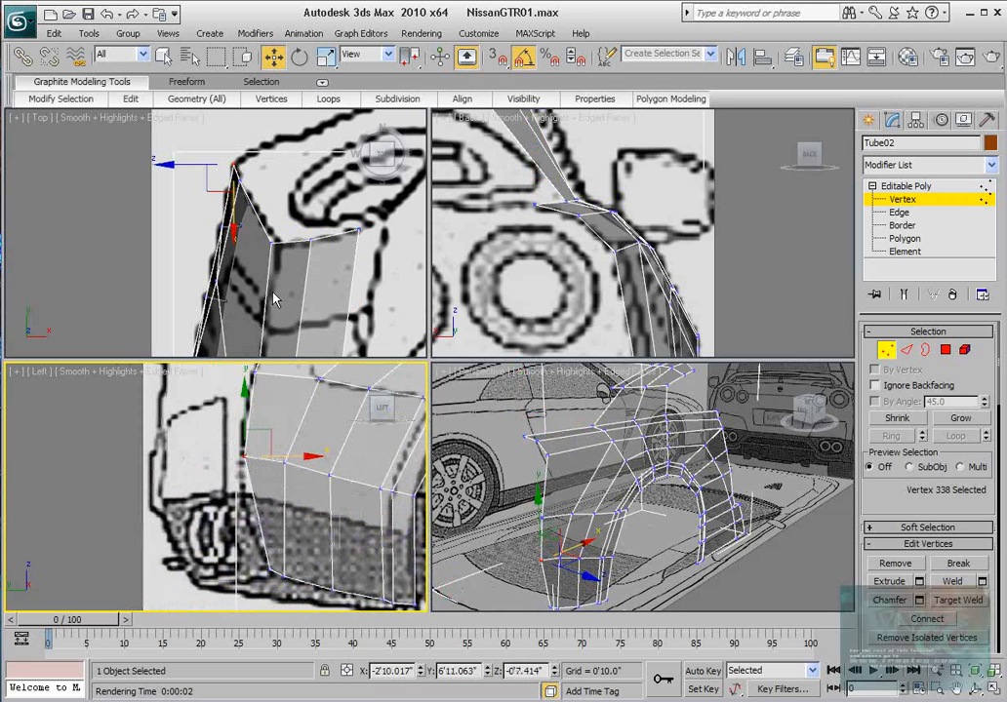
alt+middle_drag(680, 535, 691, 474)
scroll(692, 474, up, 2)
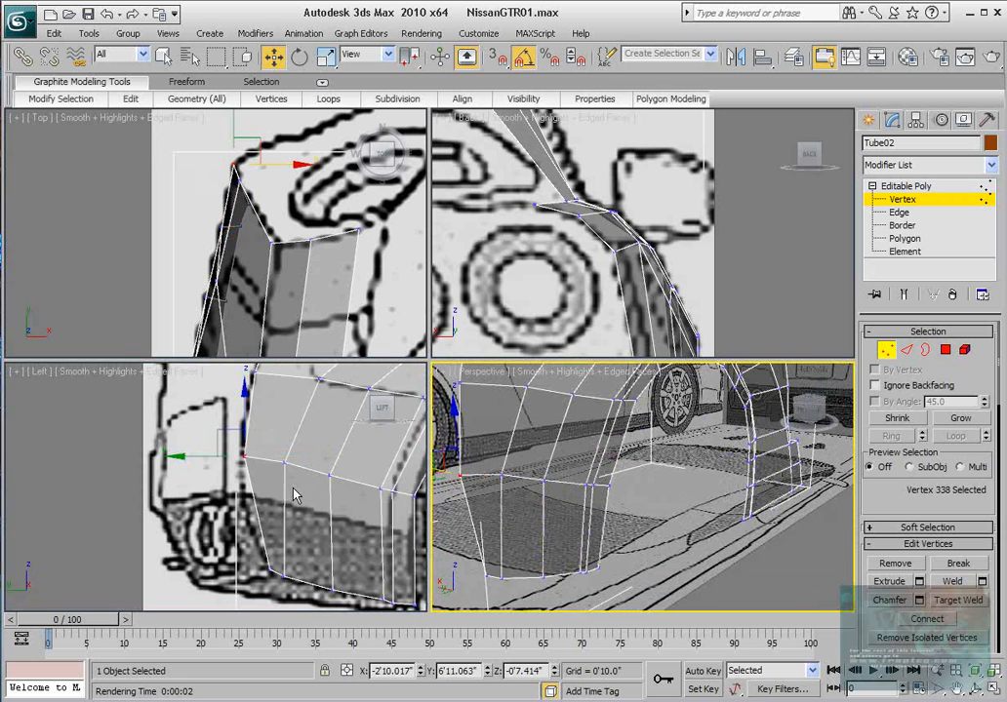
middle_drag(449, 294, 561, 267)
middle_drag(693, 280, 606, 173)
mouse_move(673, 303)
middle_down()
mouse_move(608, 186)
mouse_move(663, 292)
middle_up()
drag(662, 248, 659, 248)
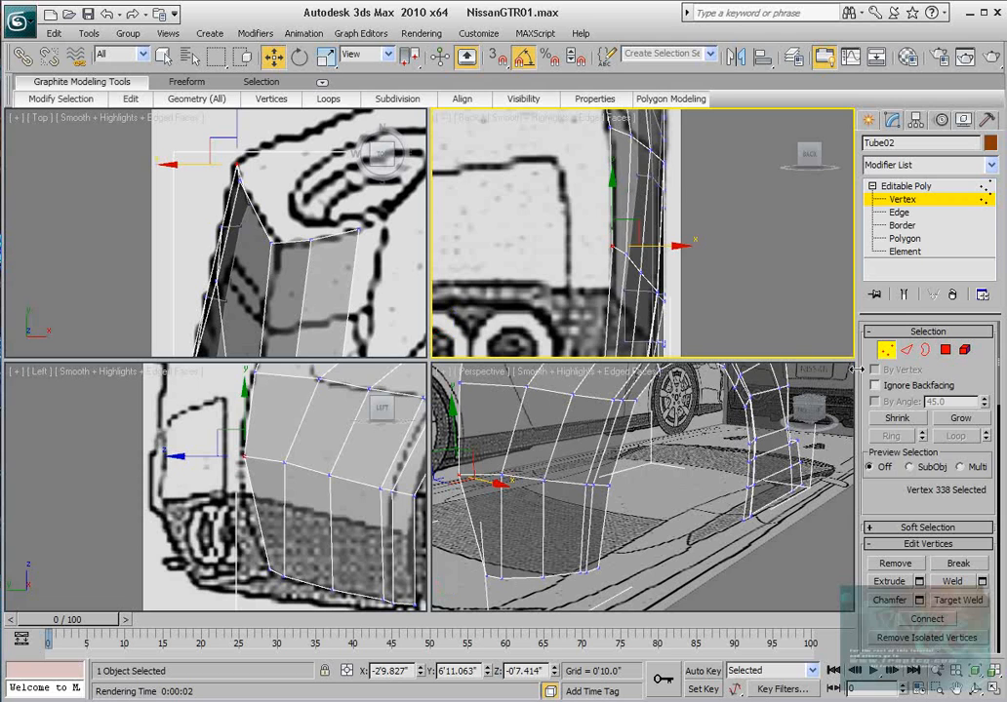
Connect the ring of vertical edges behind the wheel with one segment, slid up to the top line of the dark bumper section.
click(906, 349)
middle_drag(424, 575, 371, 546)
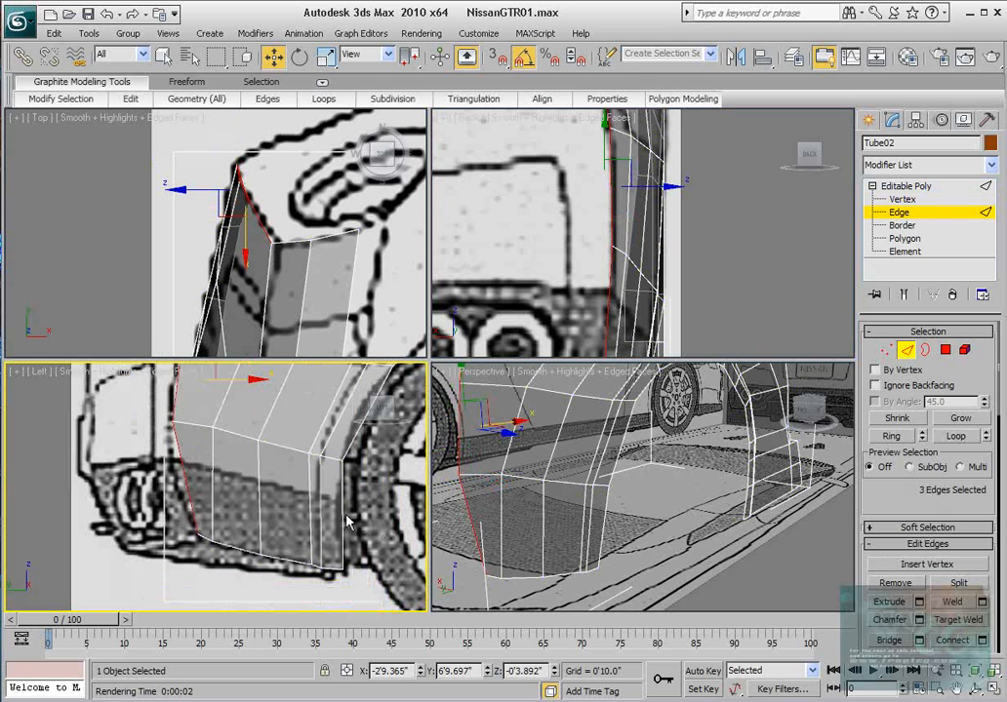
click(347, 522)
click(889, 437)
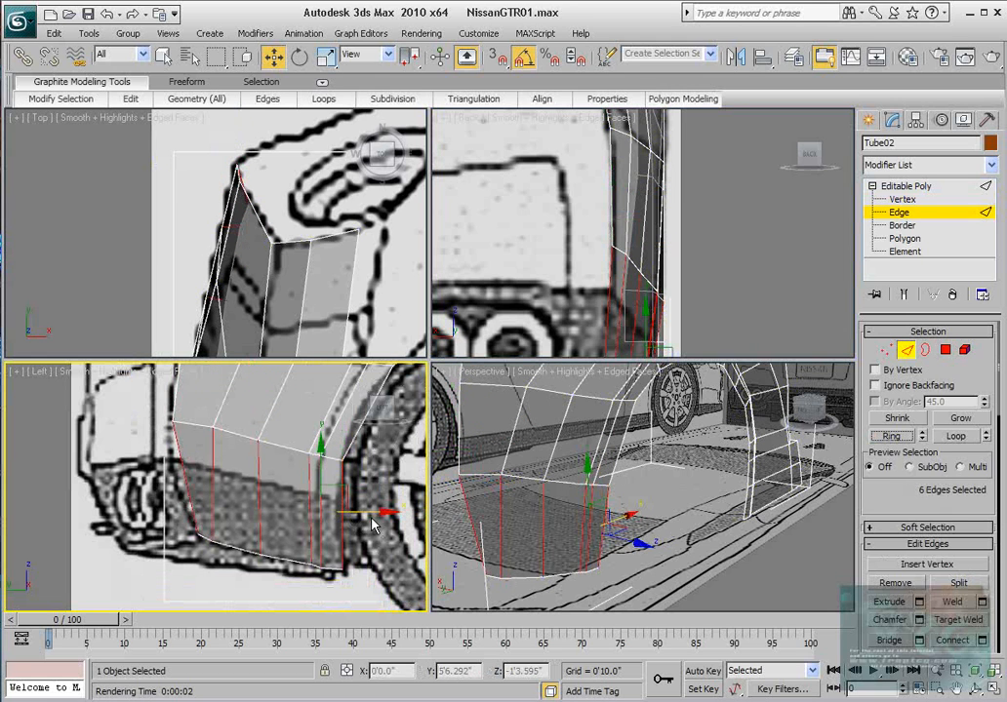
right_click(318, 504)
click(226, 559)
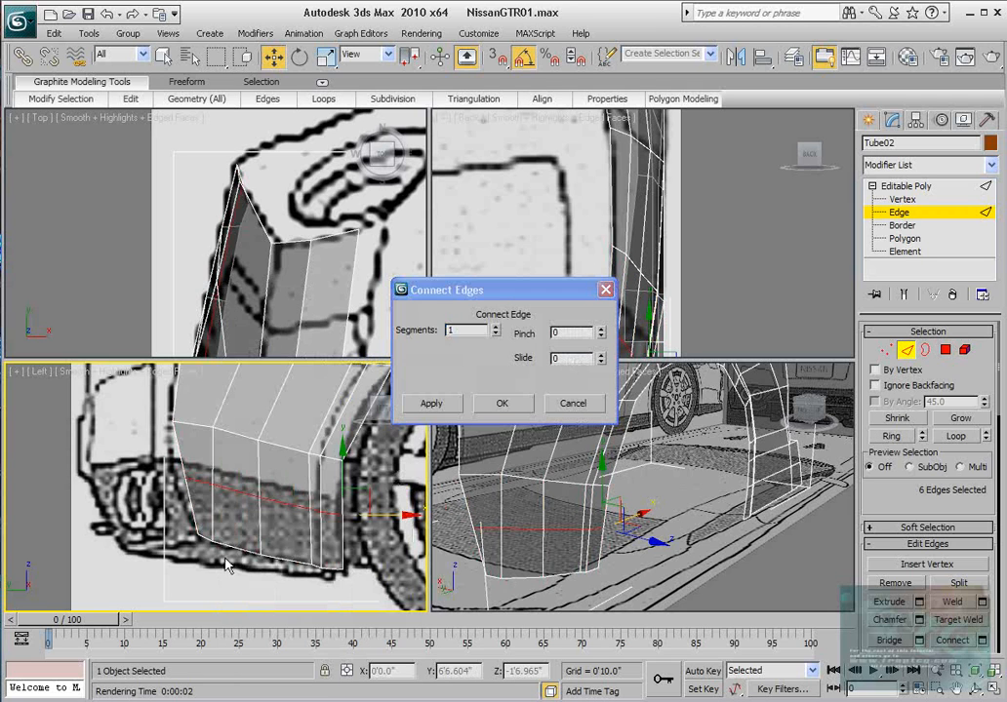
drag(602, 361, 607, 403)
click(500, 403)
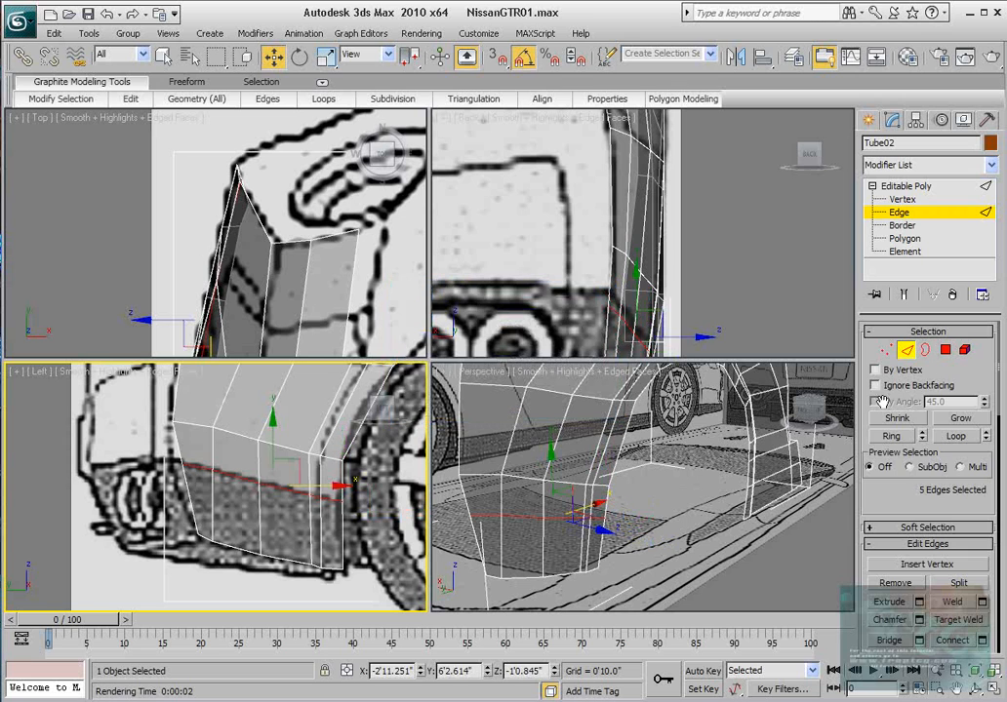
Reposition the new edge row's vertices beside the wheel arch onto the top line of the dark bumper section.
key(1)
middle_drag(352, 499, 337, 495)
scroll(336, 494, up, 3)
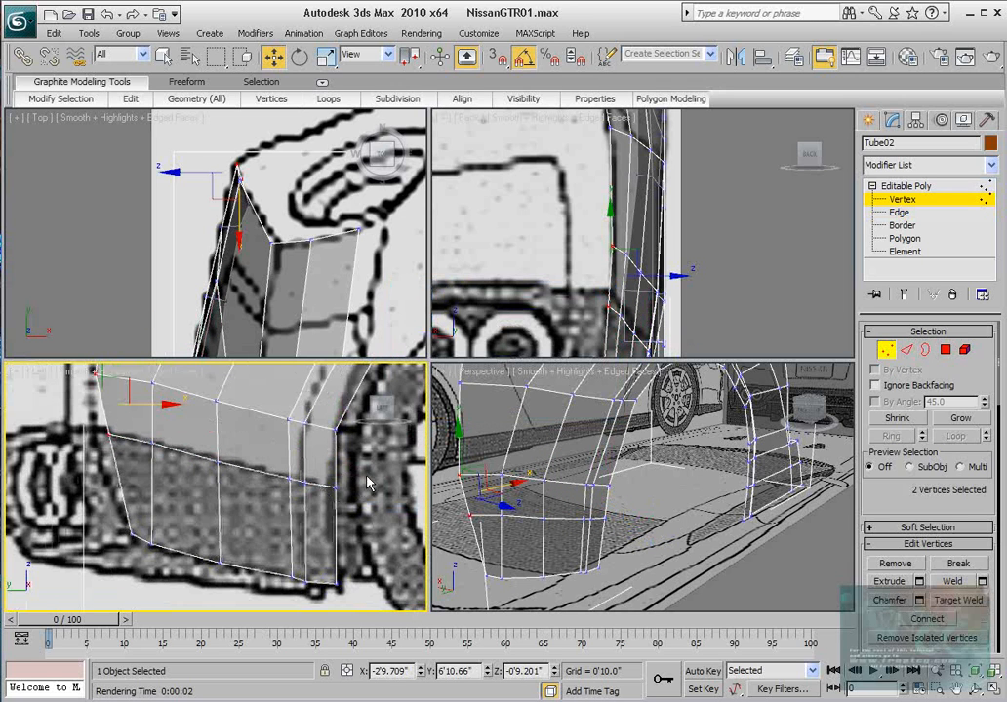
click(333, 477)
drag(367, 488, 341, 480)
Align the rear vertices of the new edge row and the row above with the panel outline in the Left view.
middle_drag(160, 428, 264, 482)
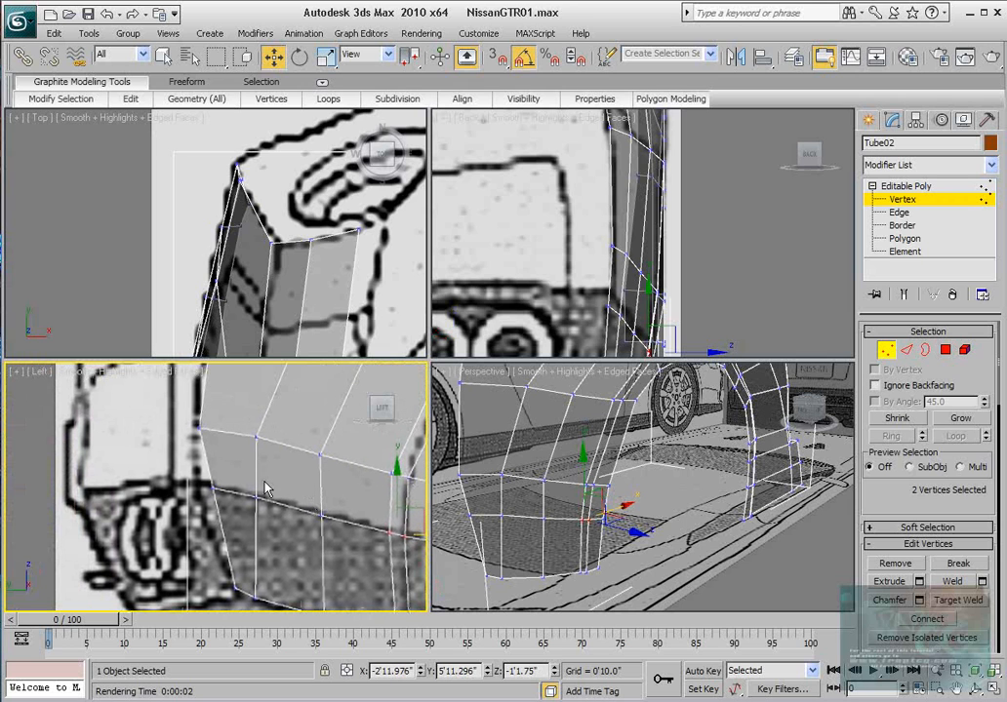
click(197, 433)
mouse_move(217, 417)
mouse_down()
mouse_move(221, 408)
mouse_move(214, 419)
mouse_up()
click(212, 500)
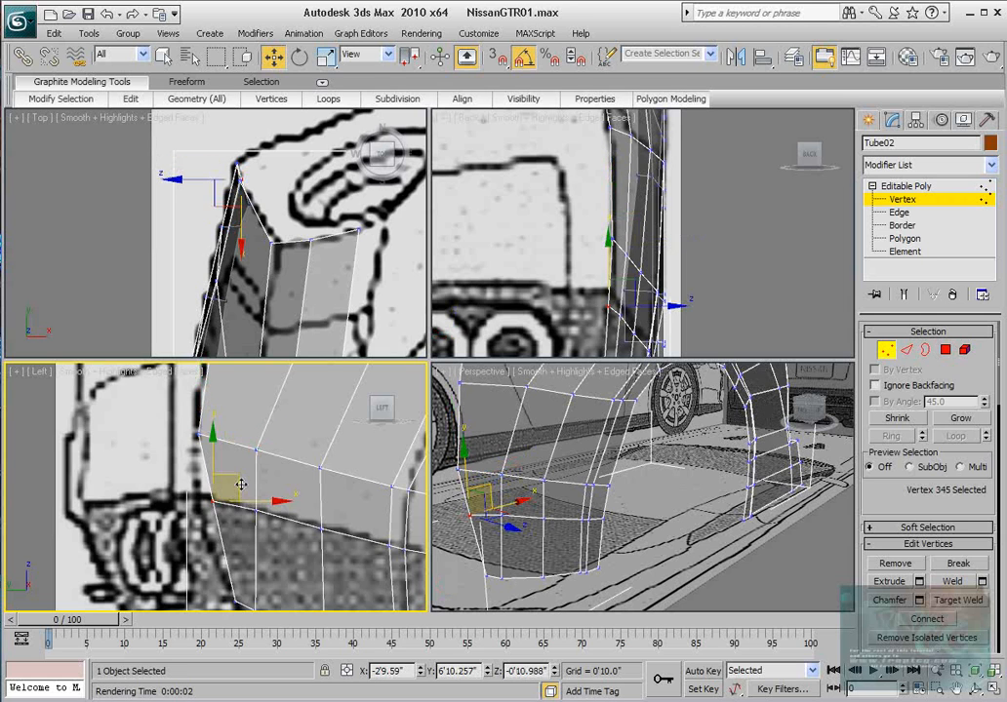
mouse_move(241, 485)
mouse_down()
mouse_move(227, 480)
mouse_move(256, 470)
mouse_up()
click(256, 512)
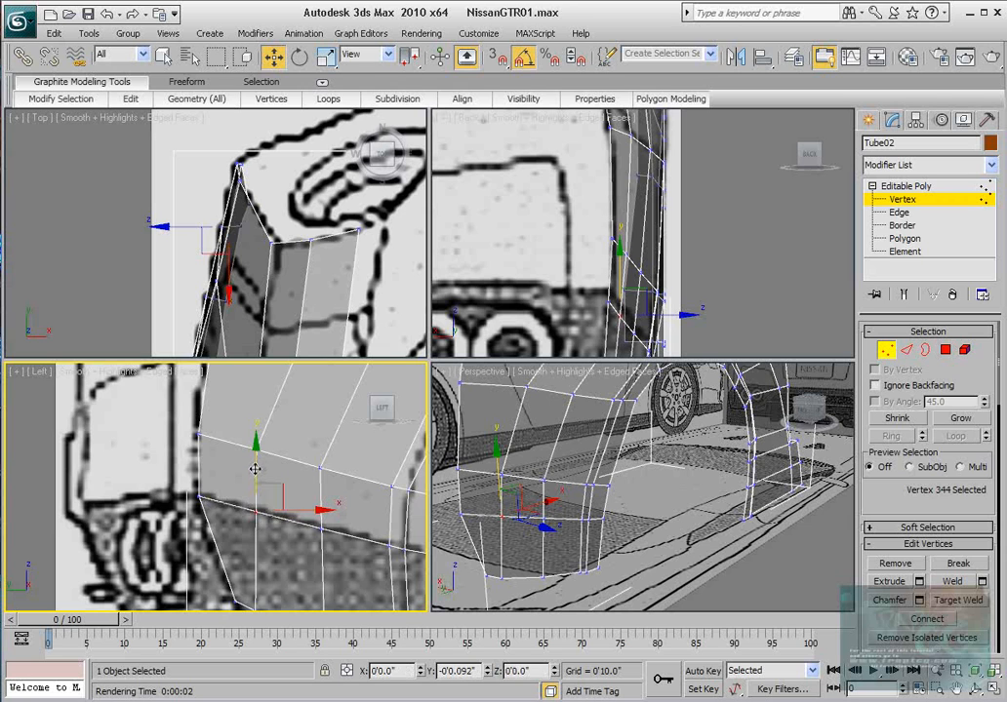
Examine the lower rear quarter panel against the blueprints in the Back, Perspective and Left views.
scroll(604, 226, down, 3)
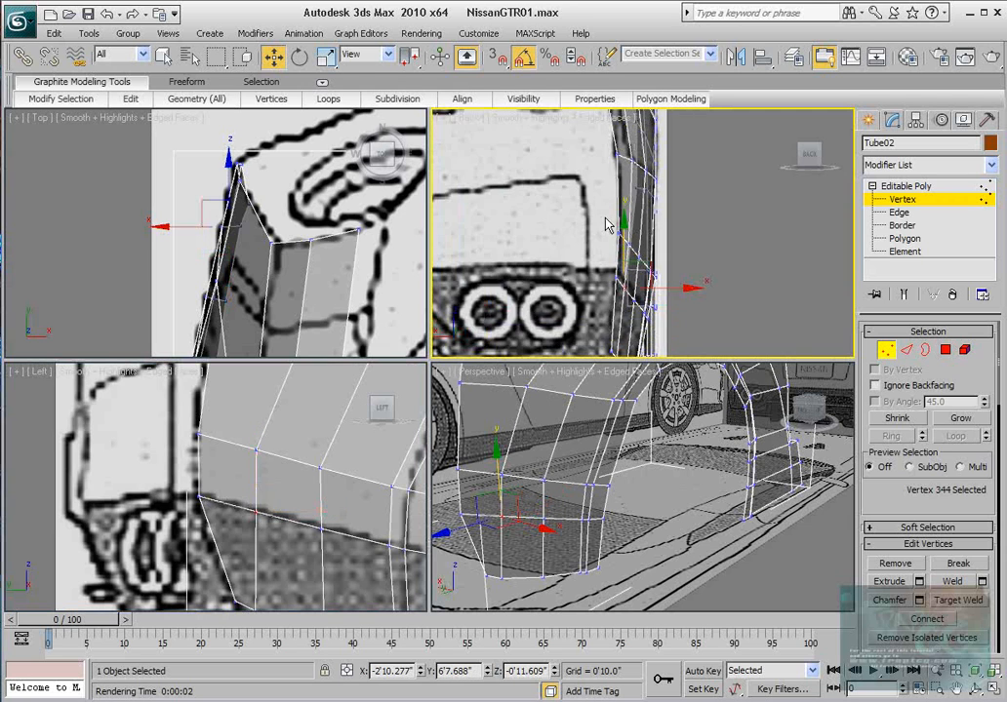
scroll(648, 258, up, 3)
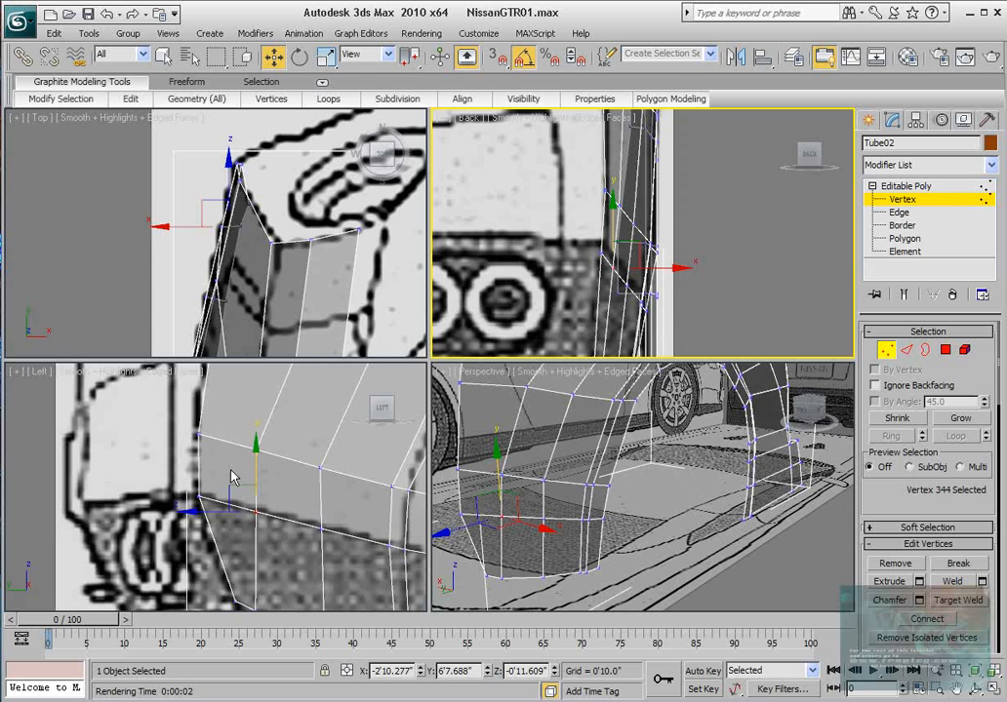
scroll(235, 473, down, 4)
scroll(602, 280, down, 2)
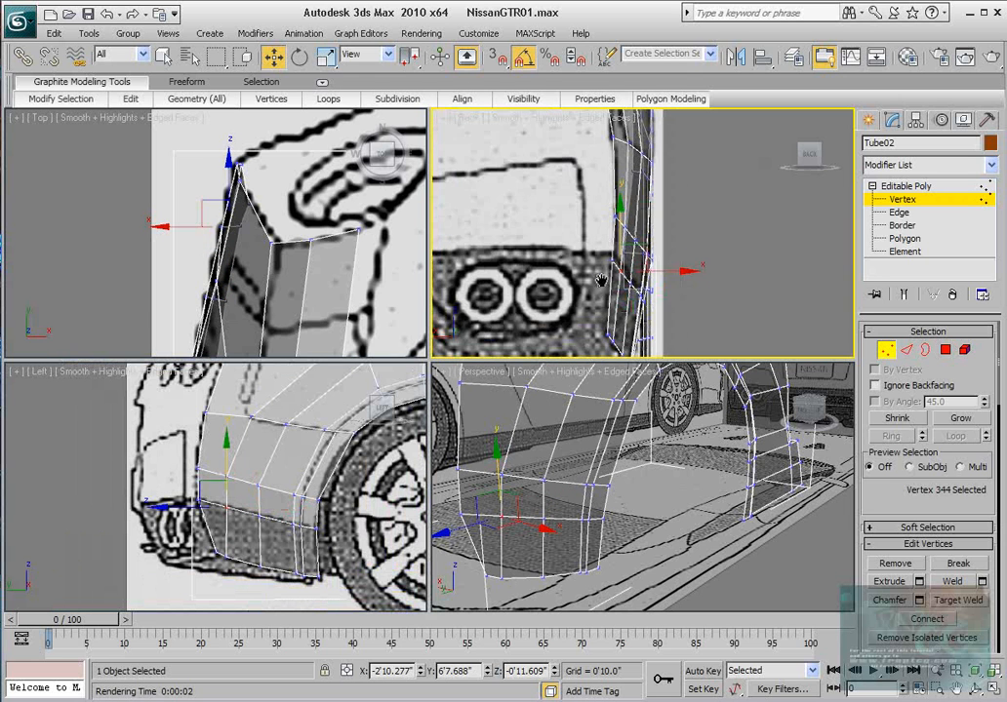
scroll(595, 280, down, 2)
scroll(582, 467, down, 5)
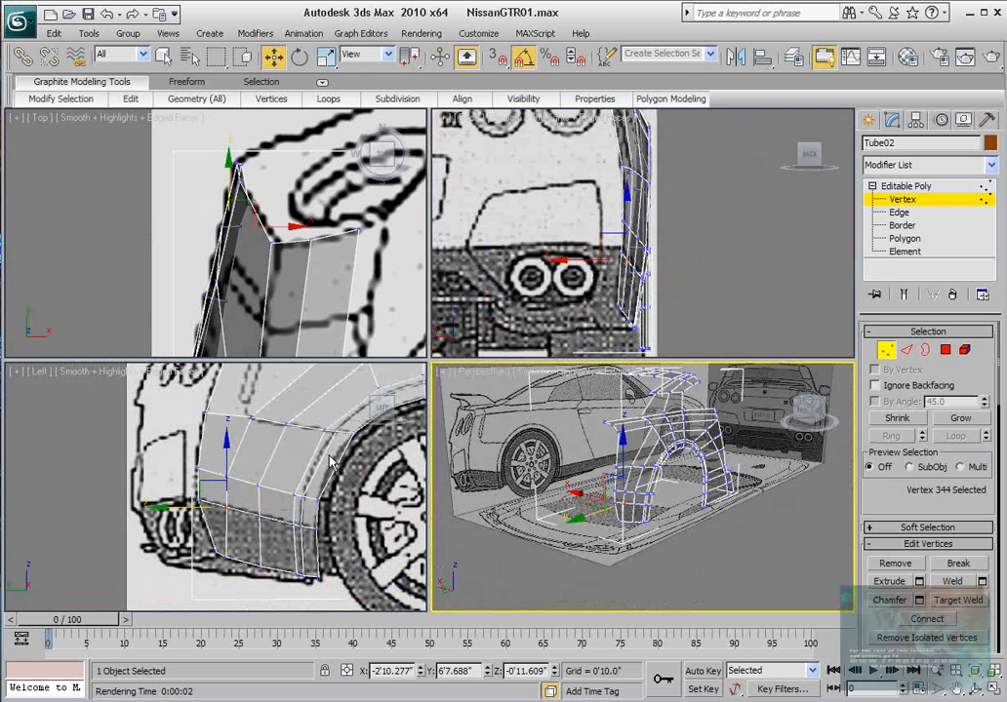
scroll(331, 463, down, 3)
scroll(261, 439, up, 3)
scroll(258, 441, down, 1)
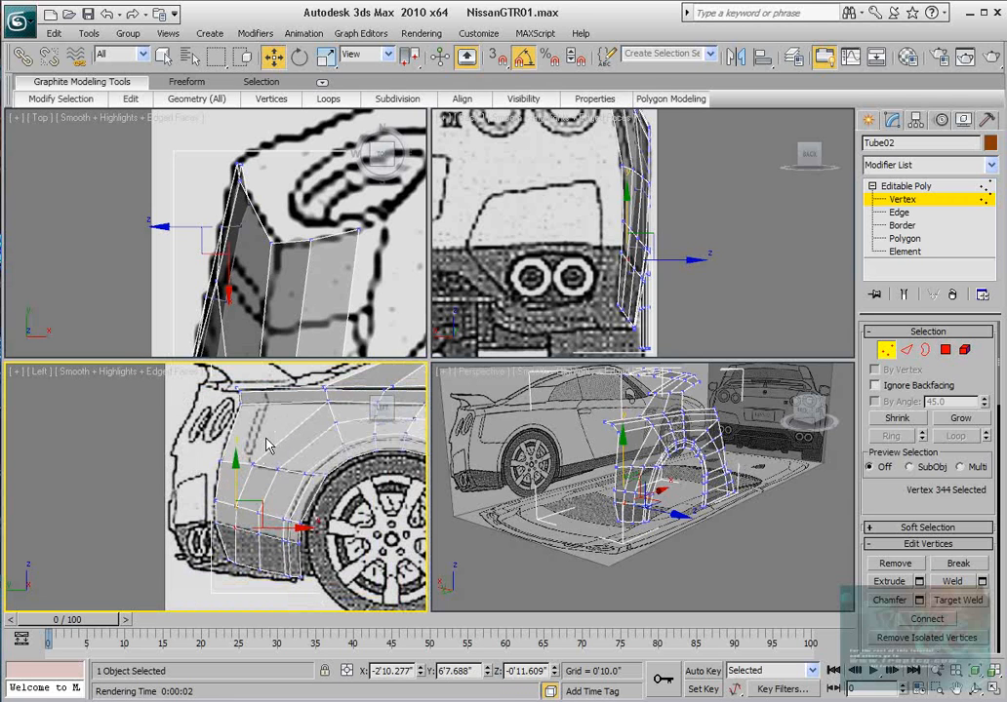
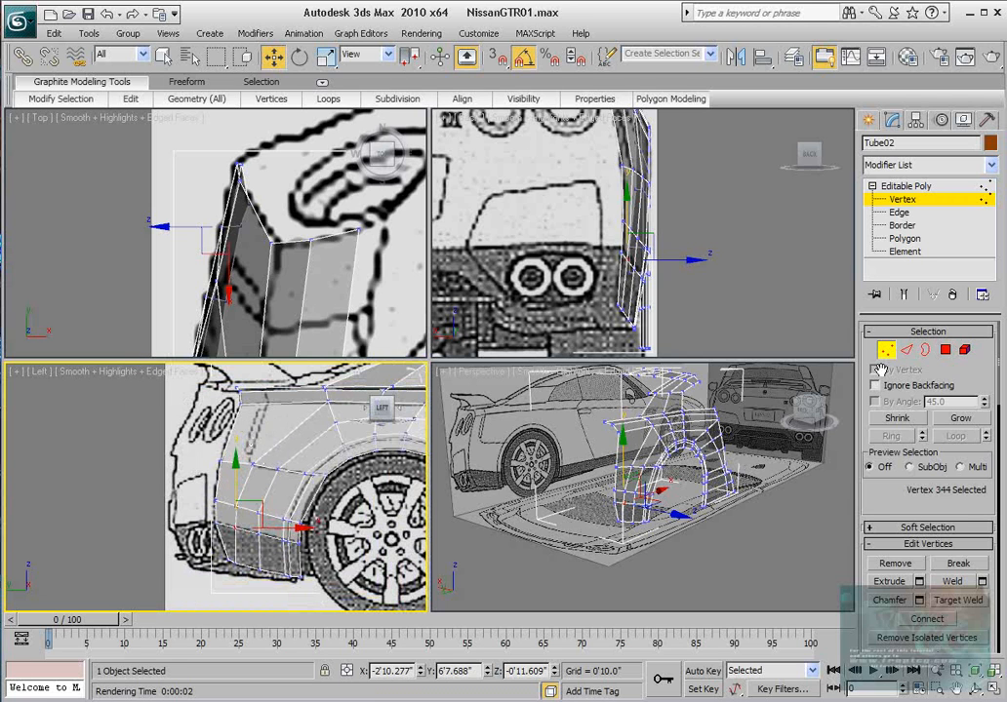
Extrude the quarter panel's four rear edges toward the car's center along the rear body outline in the Top view.
click(907, 350)
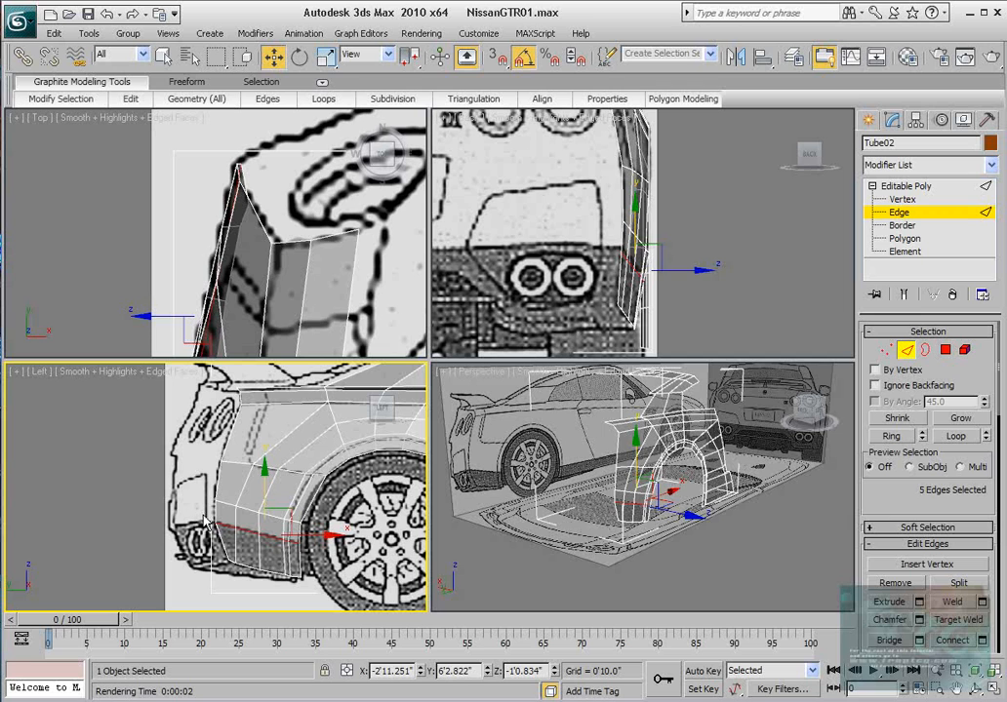
click(222, 541)
ctrl+click(215, 510)
ctrl+click(219, 480)
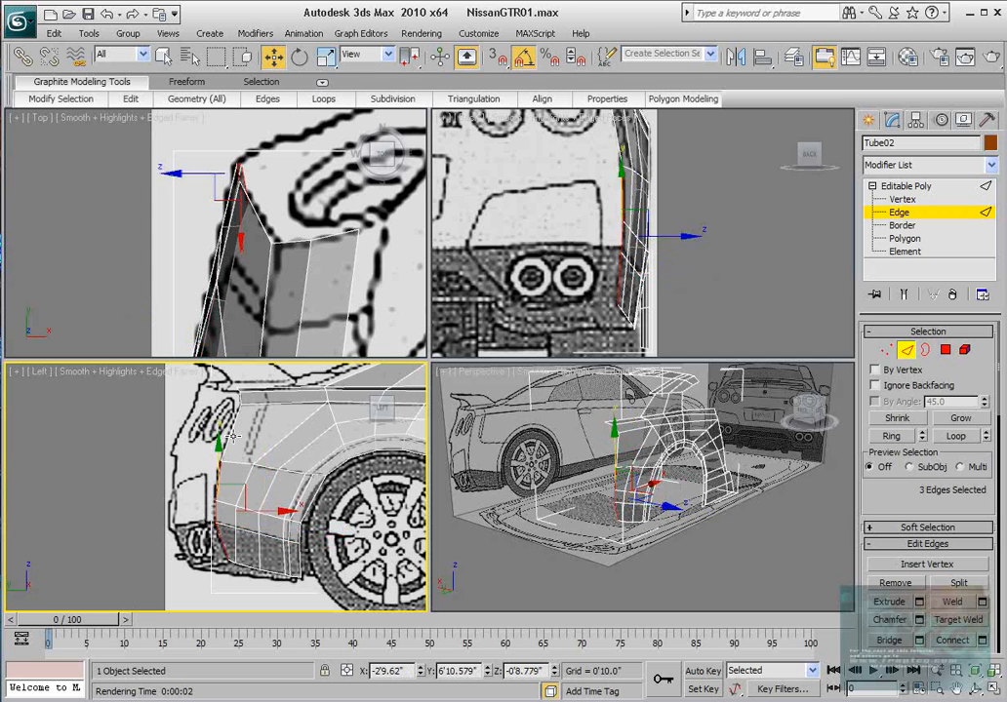
ctrl+click(232, 430)
alt+middle_drag(534, 522, 488, 509)
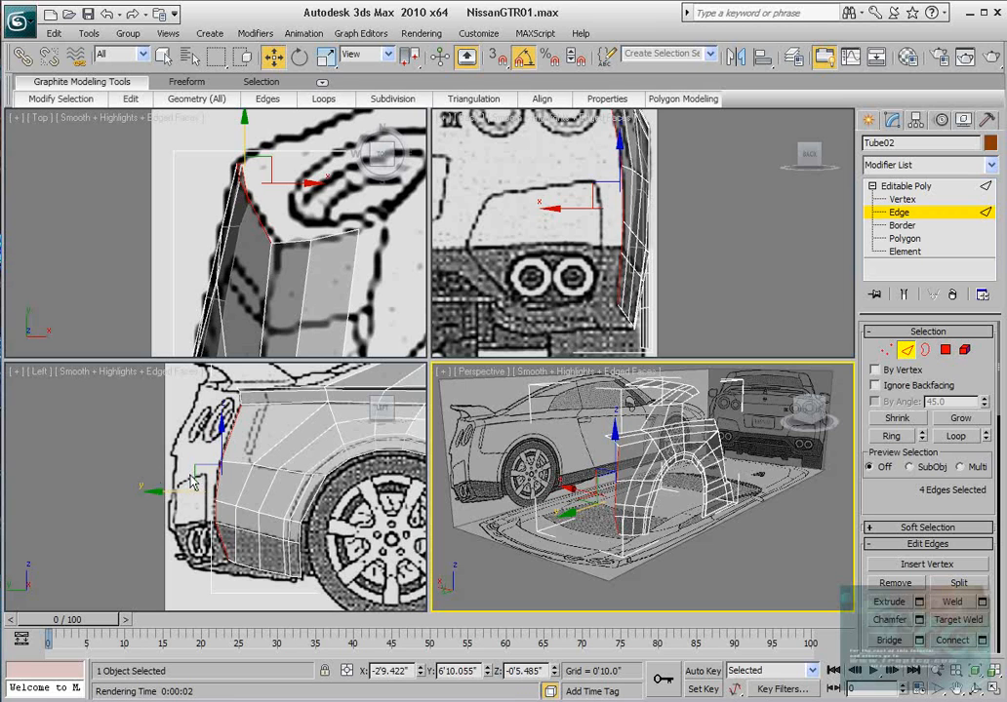
middle_drag(298, 225, 241, 261)
scroll(241, 261, down, 2)
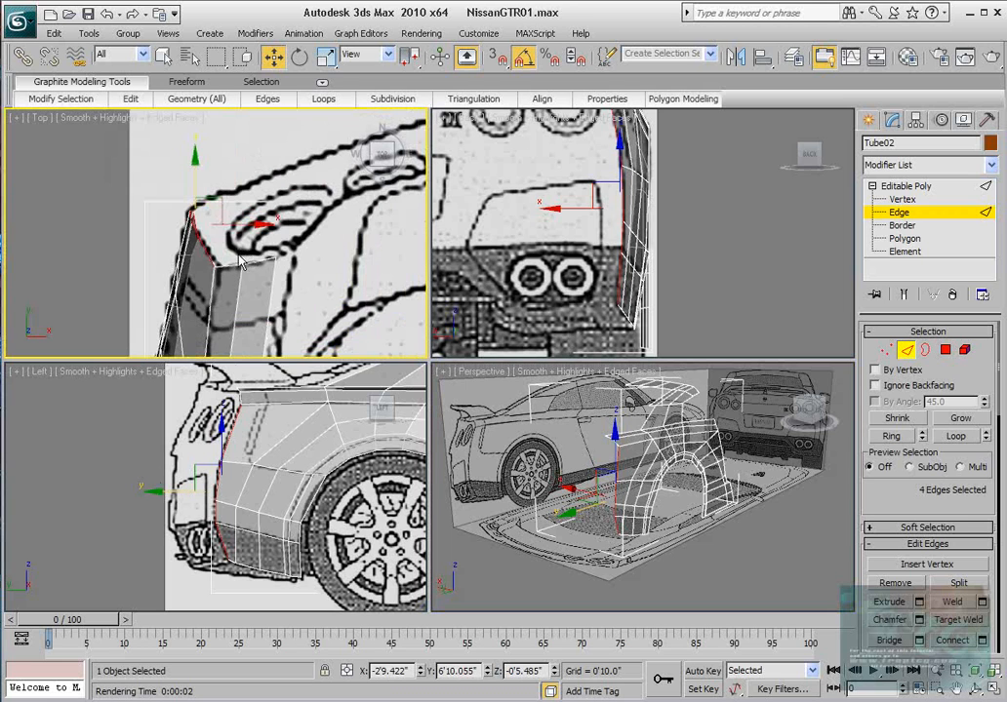
scroll(261, 293, down, 2)
middle_drag(261, 302, 252, 241)
scroll(250, 265, up, 2)
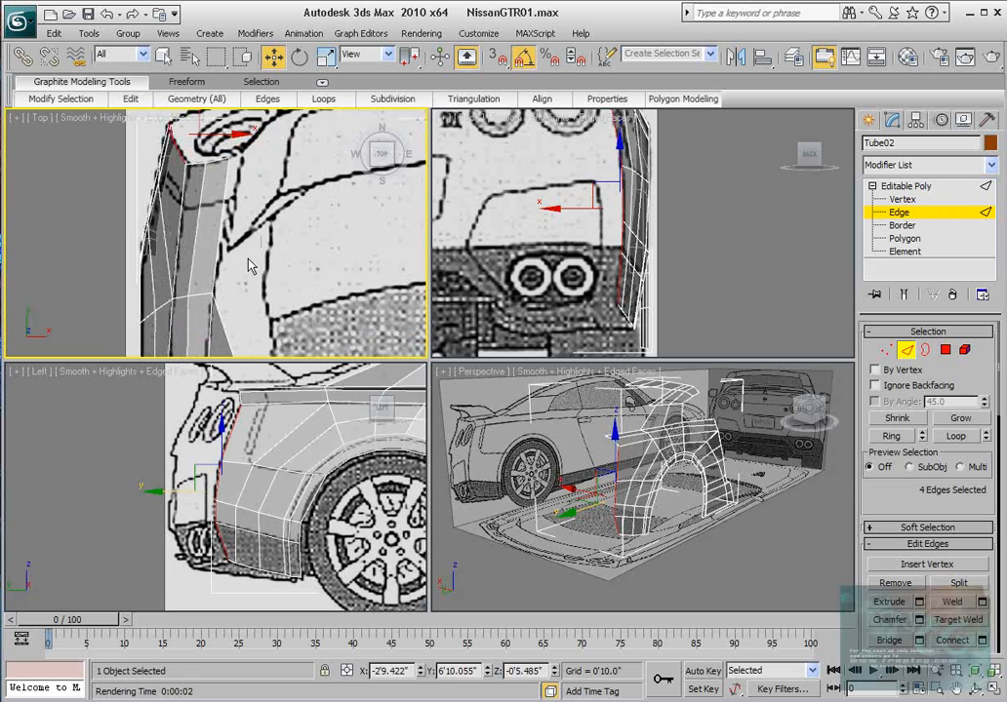
mouse_move(236, 285)
middle_down()
mouse_move(228, 237)
mouse_move(237, 277)
middle_up()
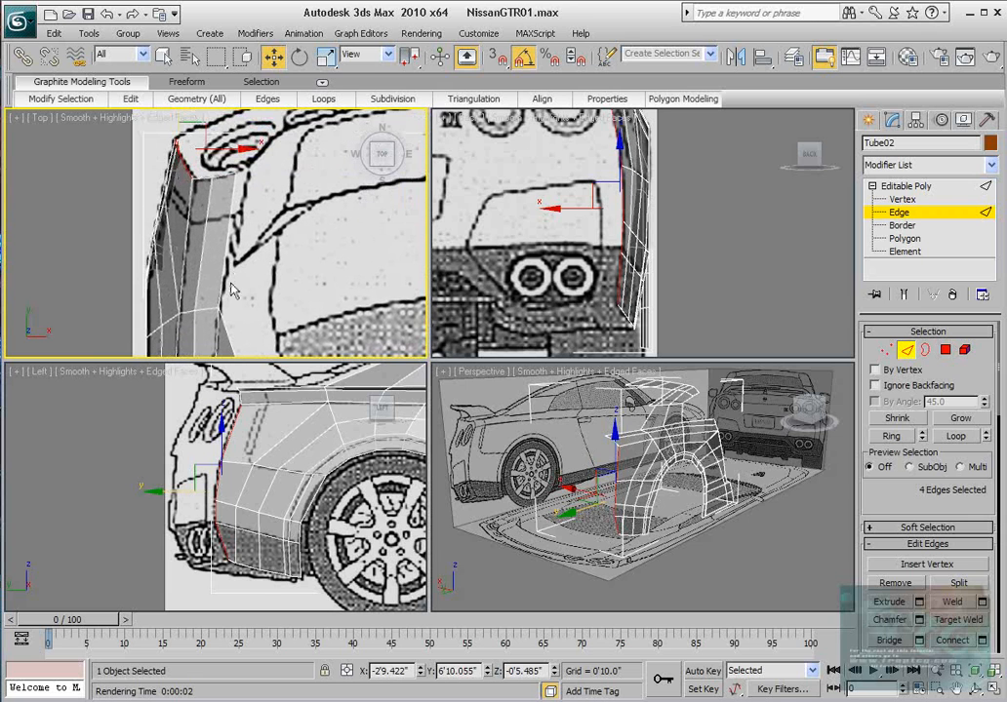
scroll(234, 290, up, 2)
scroll(223, 476, up, 3)
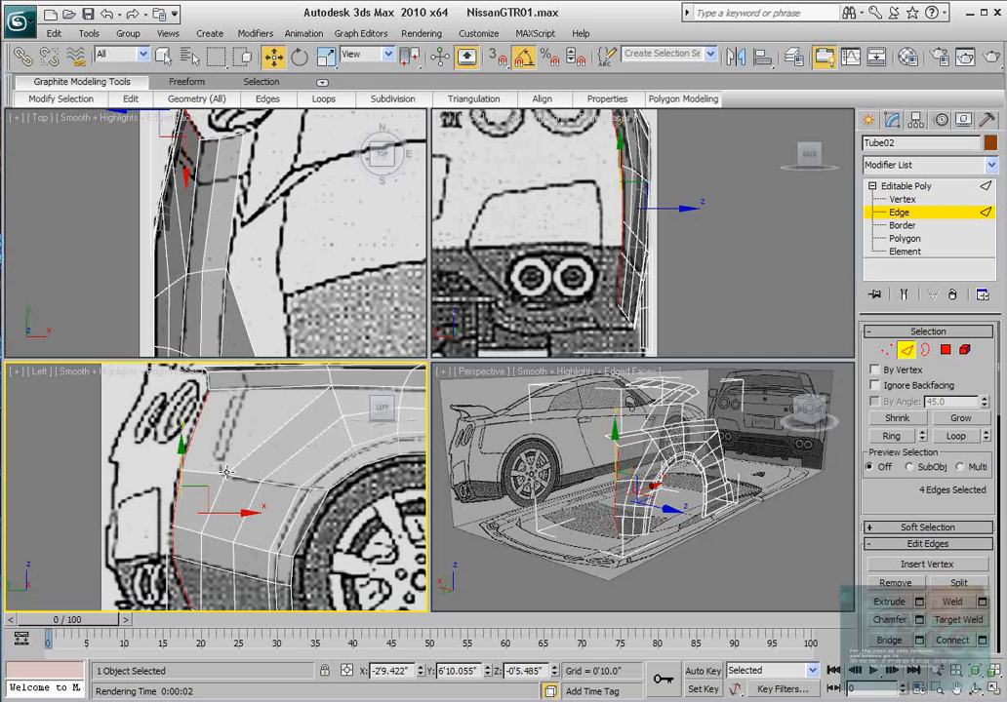
middle_drag(213, 142, 136, 296)
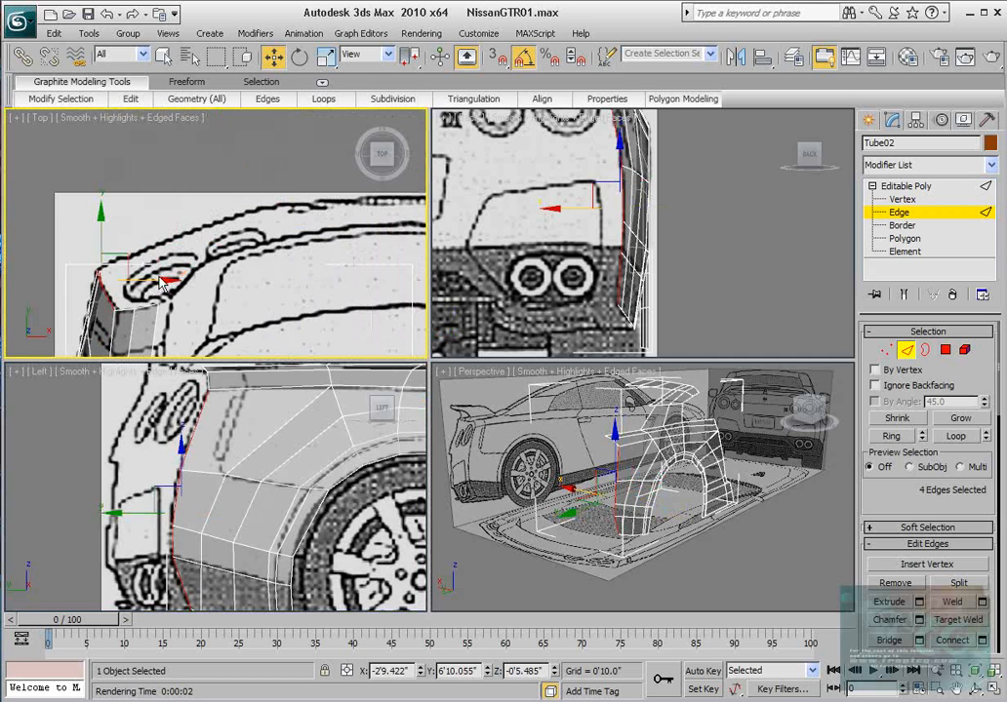
shift+drag(128, 254, 292, 193)
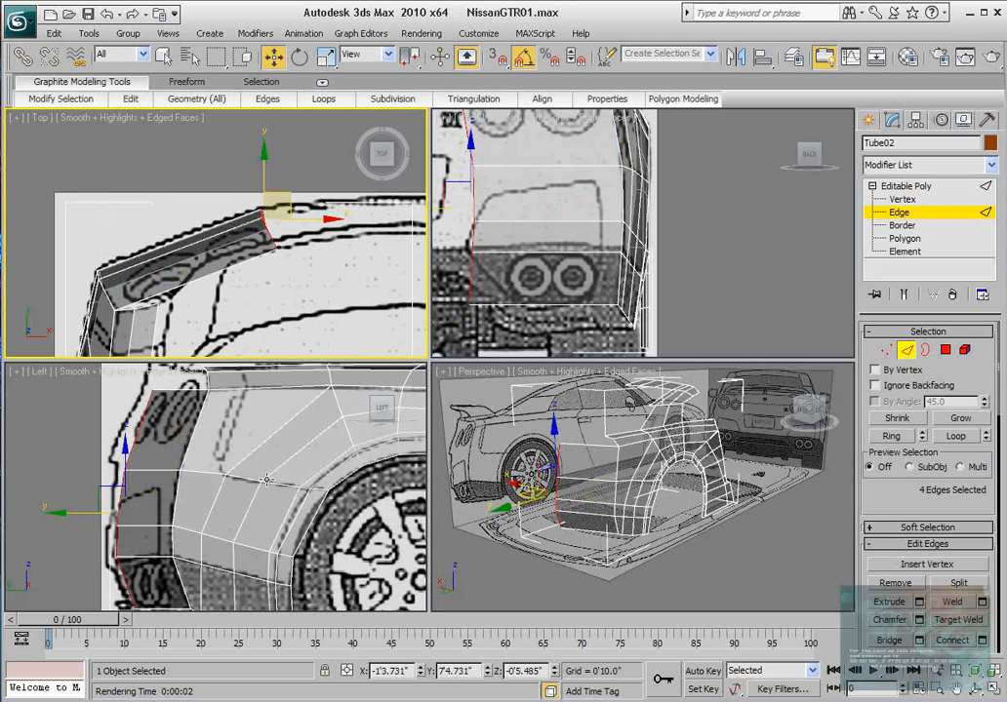
Move the four extruded edges farther toward the car's centerline along the rear outline in the Top view.
middle_drag(182, 515, 187, 490)
middle_drag(307, 268, 279, 286)
scroll(279, 287, down, 2)
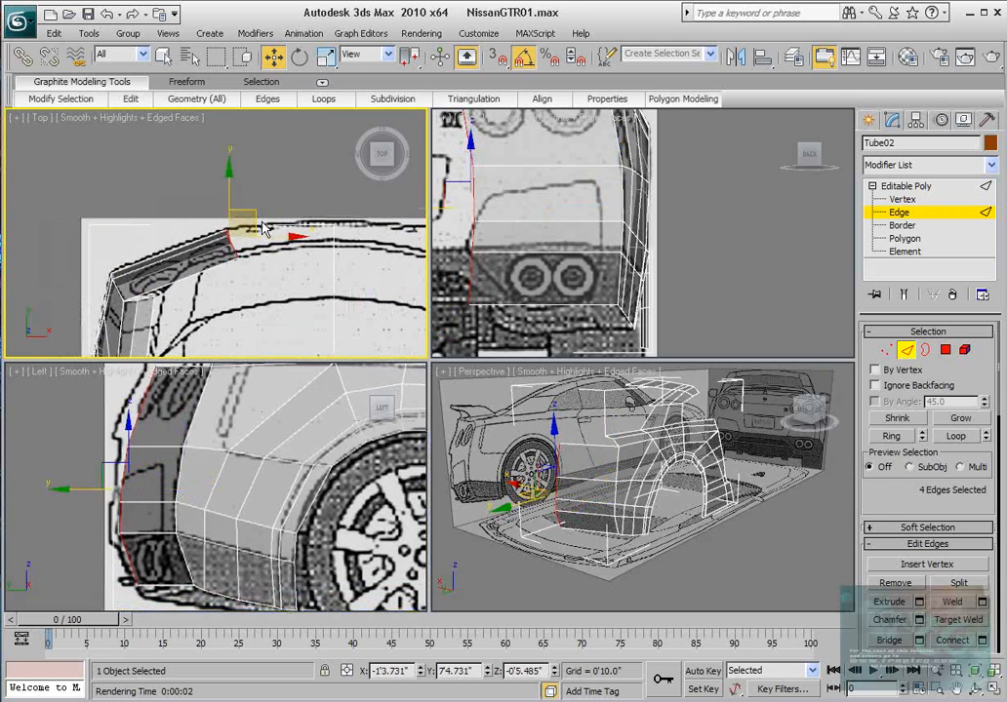
drag(255, 221, 278, 215)
middle_drag(131, 479, 145, 481)
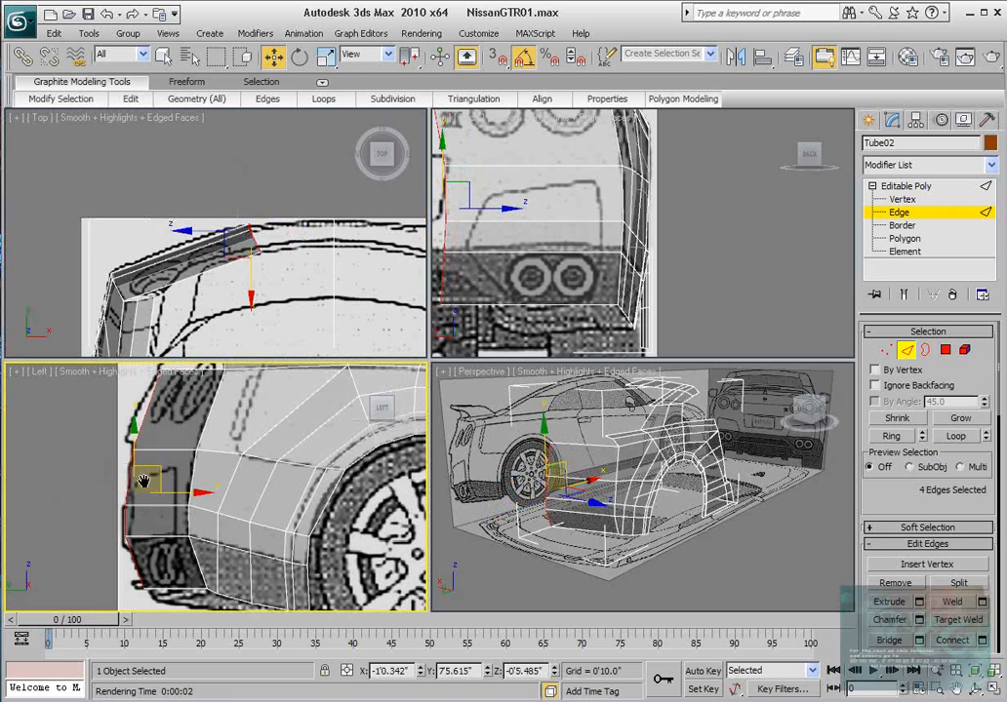
Reposition the inner vertices of the extruded rear panel beside the license plate and along the dark bumper section in the Back view.
scroll(468, 184, up, 3)
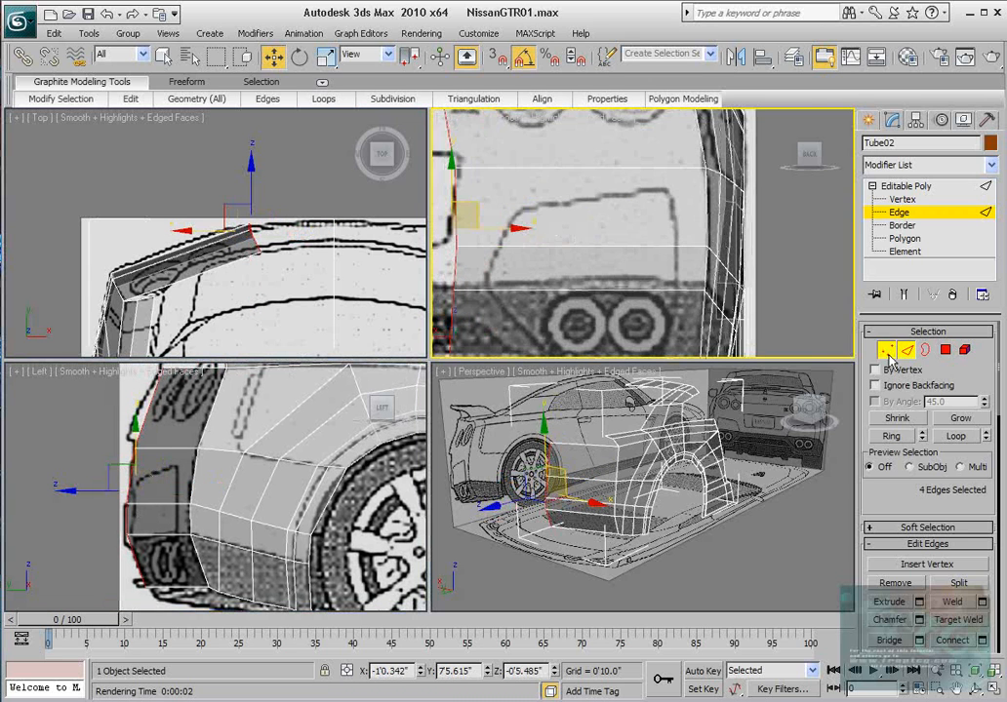
click(889, 356)
middle_drag(519, 193, 628, 238)
drag(517, 222, 596, 182)
drag(537, 280, 584, 284)
scroll(580, 291, down, 2)
middle_drag(577, 296, 570, 263)
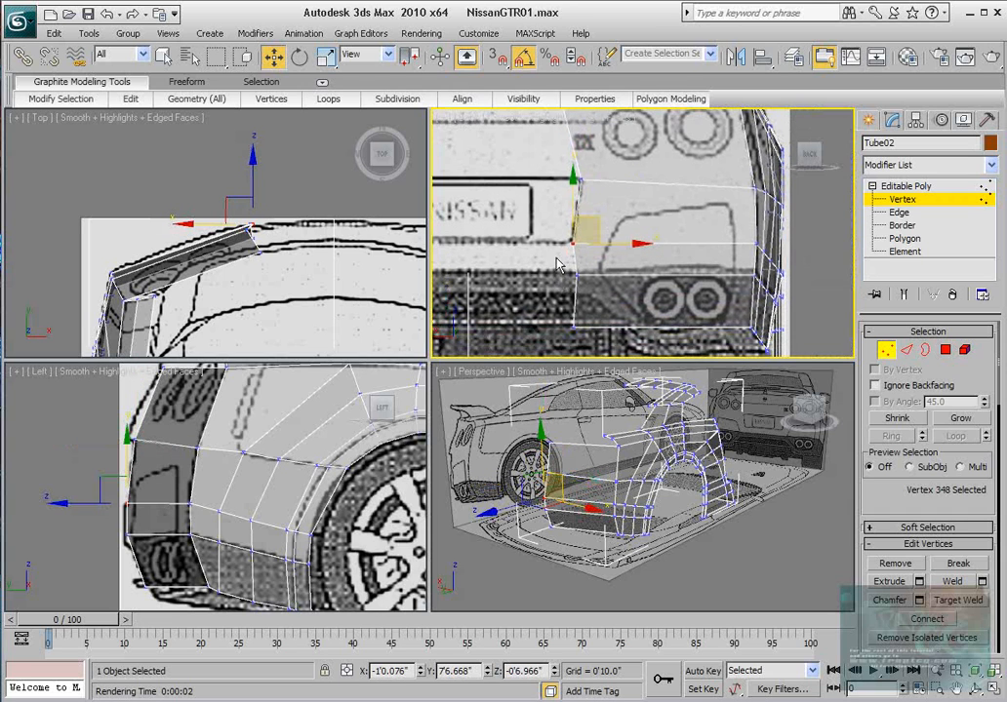
drag(548, 260, 608, 302)
drag(544, 305, 585, 304)
click(589, 320)
drag(544, 263, 573, 278)
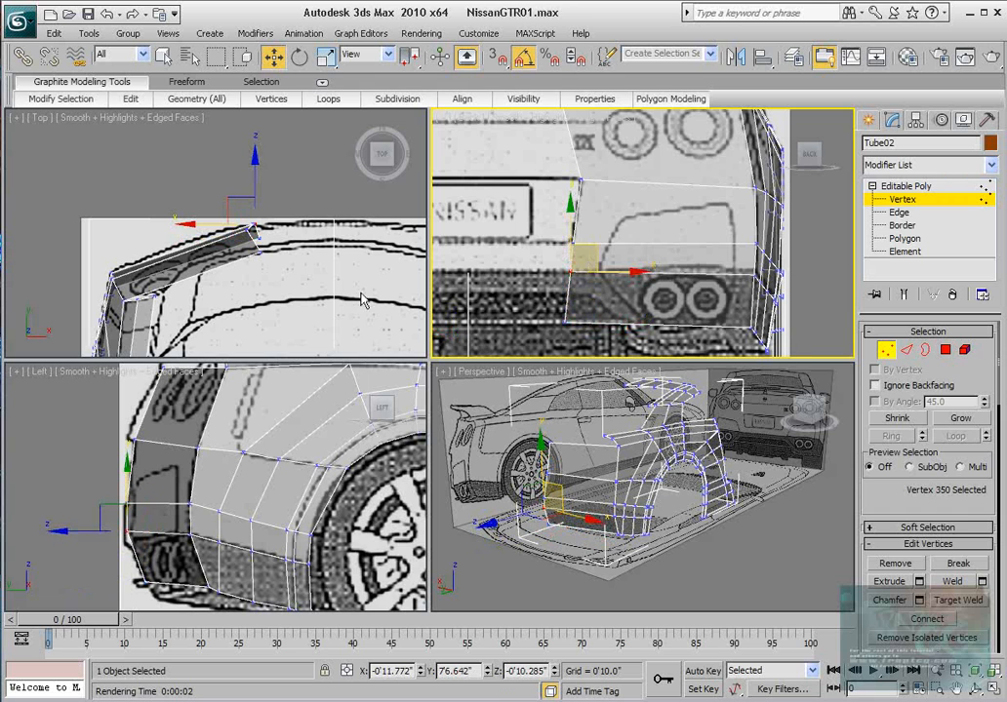
Try to align the two inner vertices above the dark bumper section with the rear outline in the Left view.
scroll(226, 460, up, 2)
middle_drag(208, 429, 232, 425)
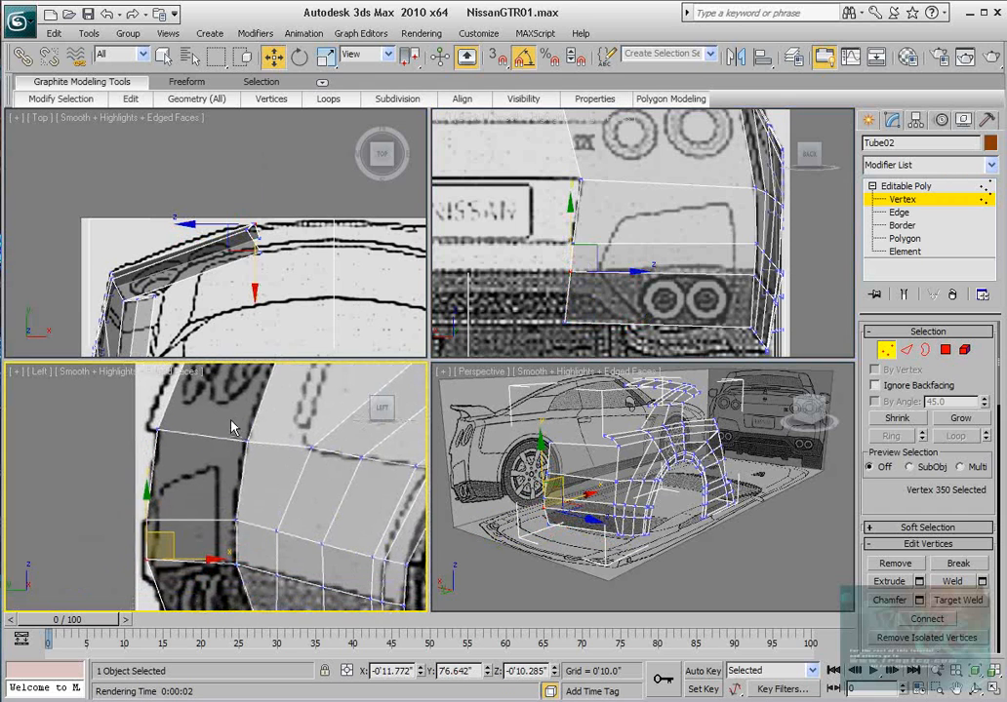
drag(125, 511, 168, 532)
click(146, 559)
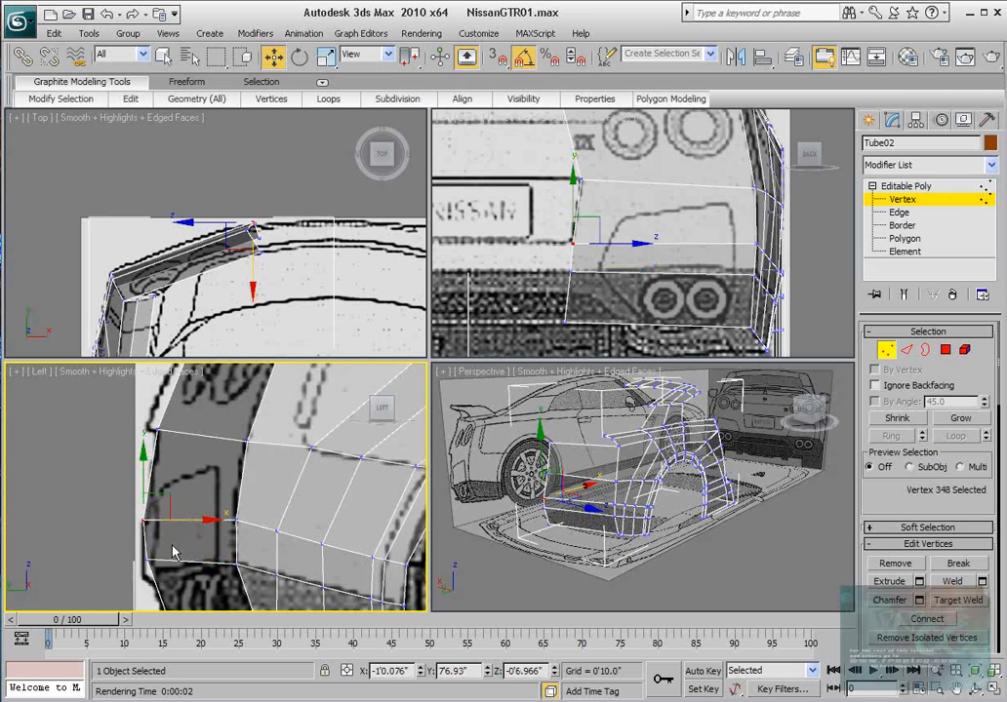
middle_drag(177, 536, 185, 508)
drag(184, 501, 183, 514)
key(ctrl+z)
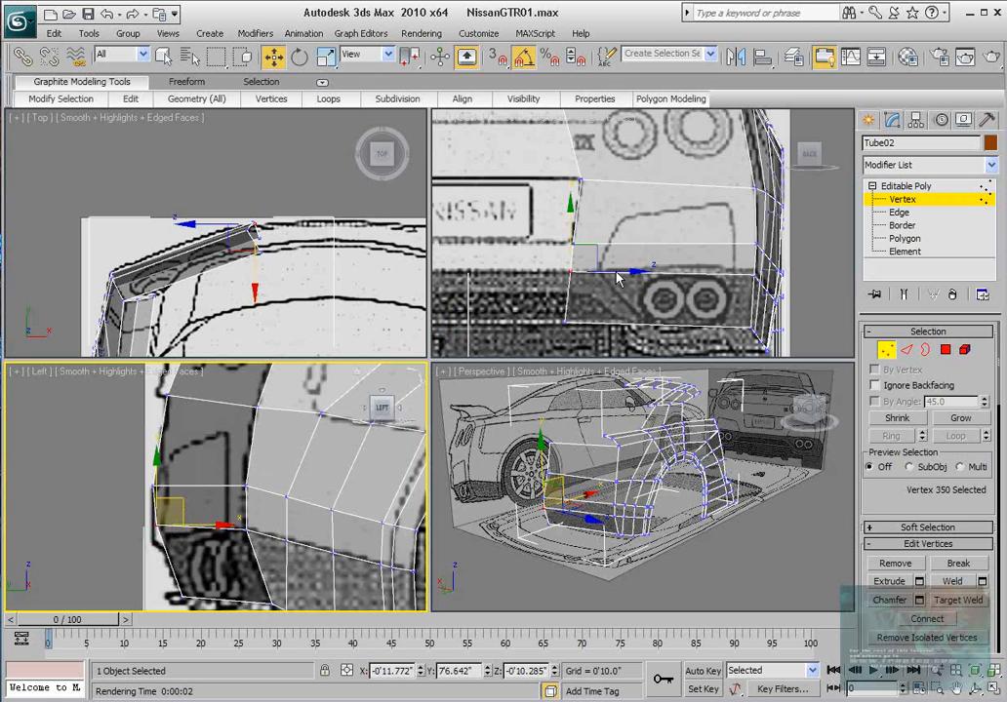
Move the inner vertices above the dark bumper section slightly forward and adjust the vertex below the taillights in the Left view.
click(573, 242)
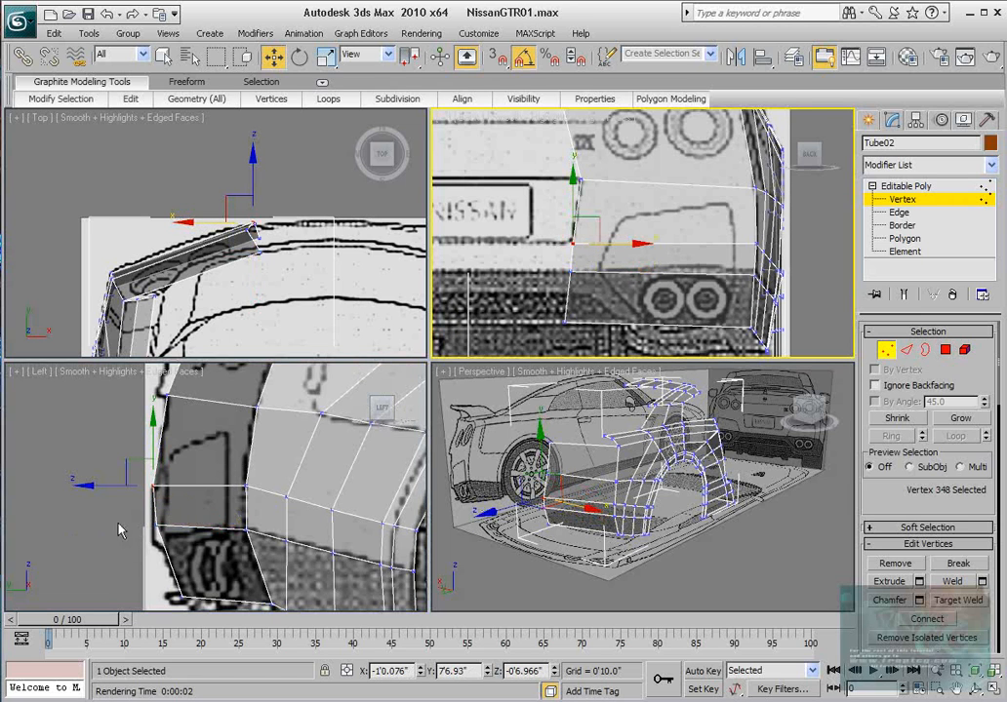
click(159, 525)
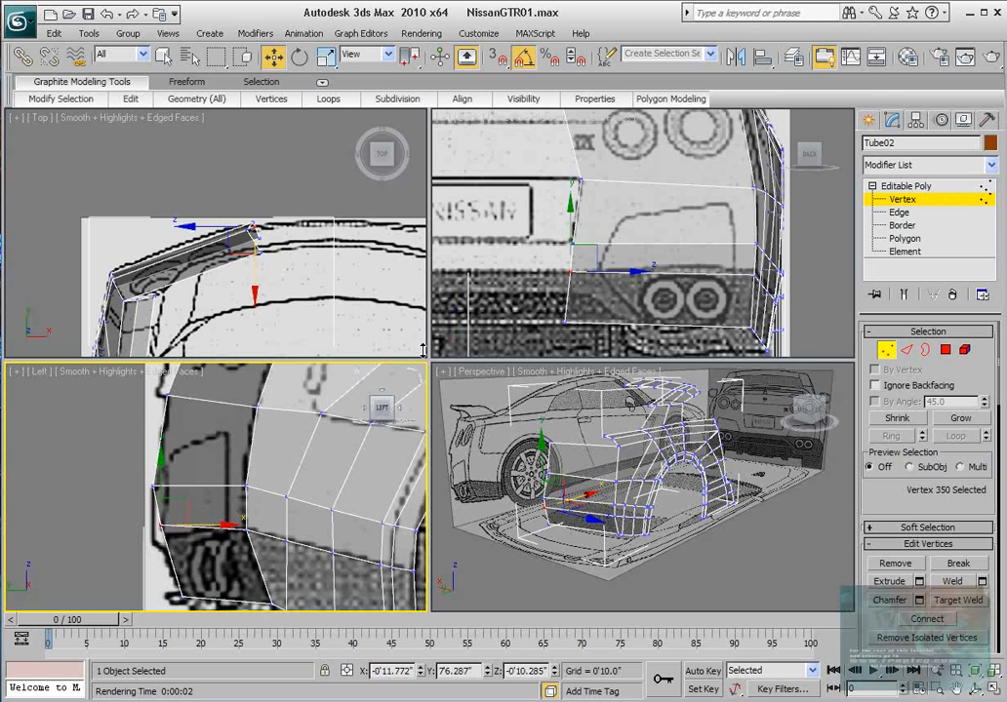
middle_drag(257, 465, 264, 485)
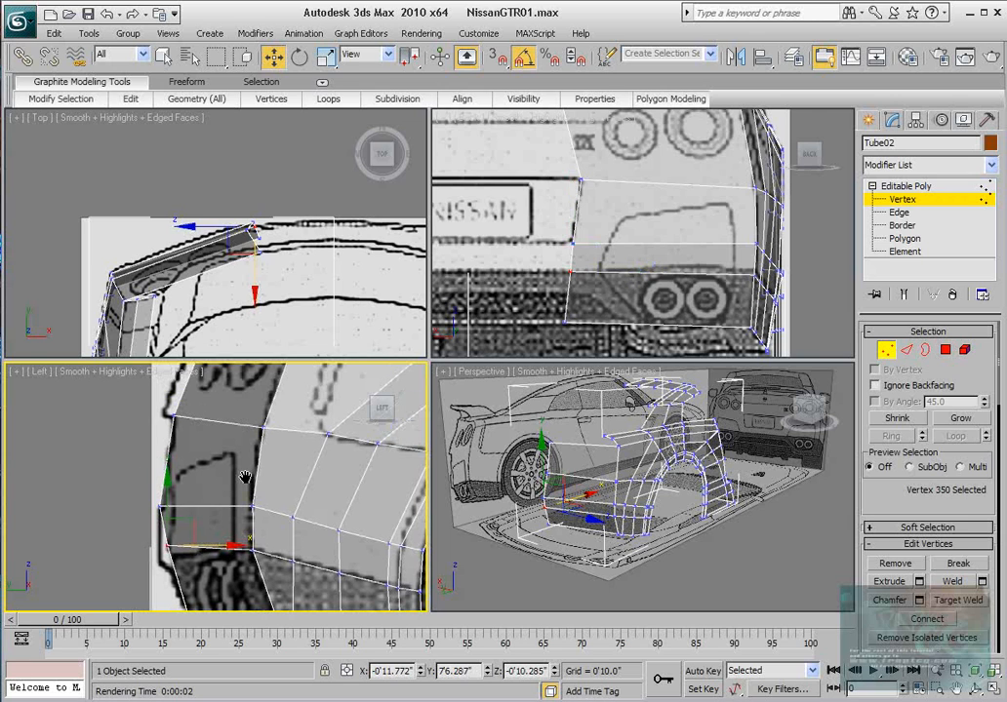
click(160, 506)
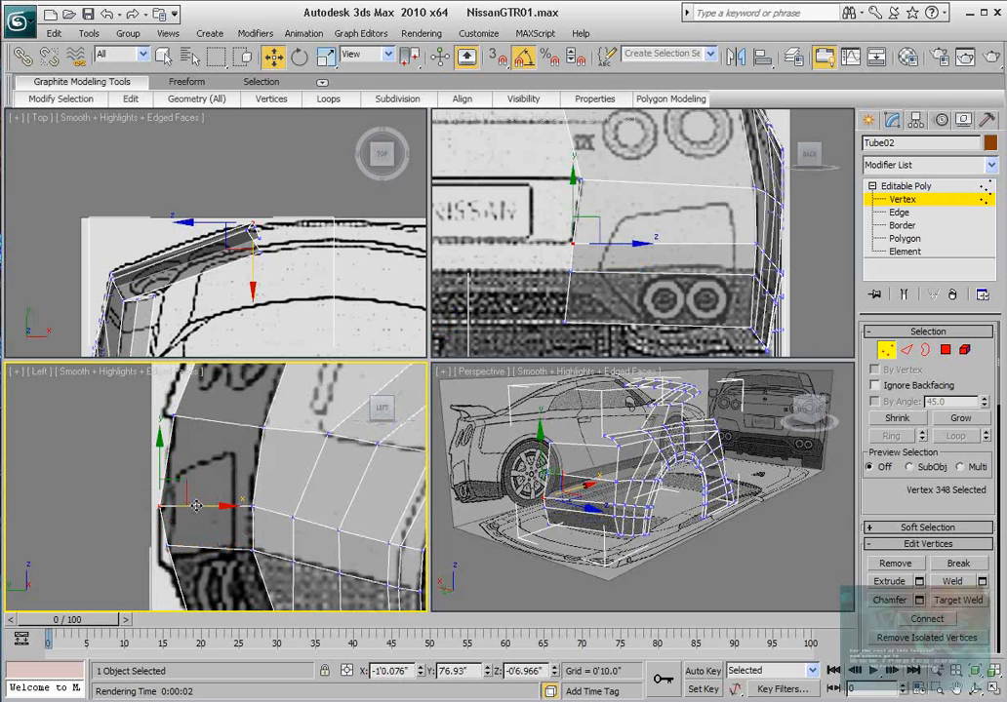
drag(199, 507, 208, 506)
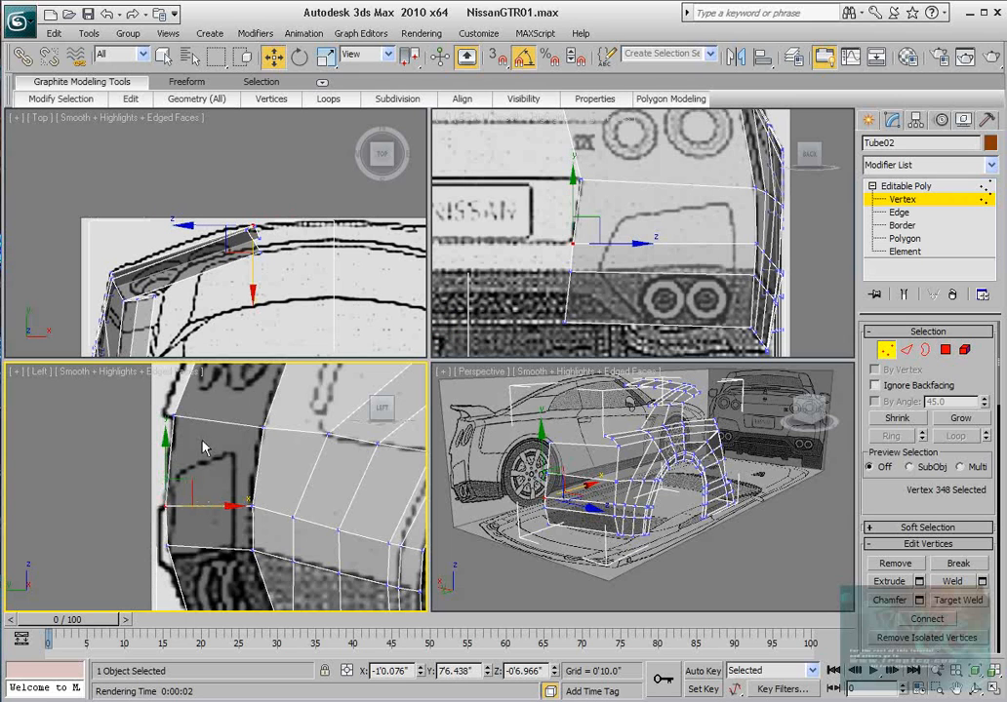
middle_drag(202, 440, 208, 450)
click(178, 419)
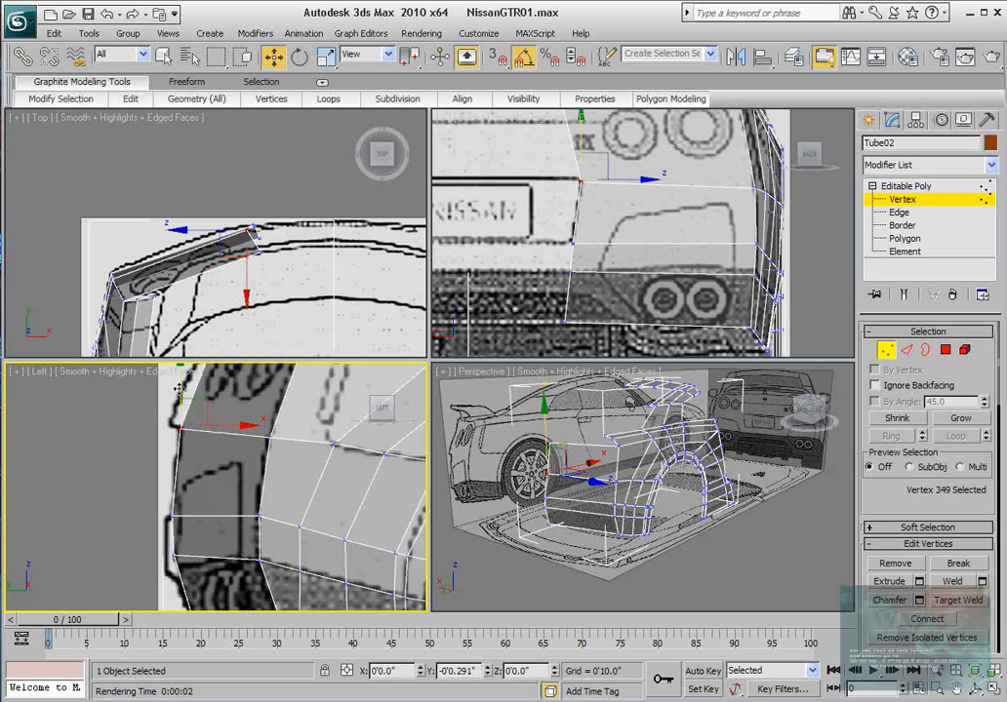
scroll(280, 490, down, 2)
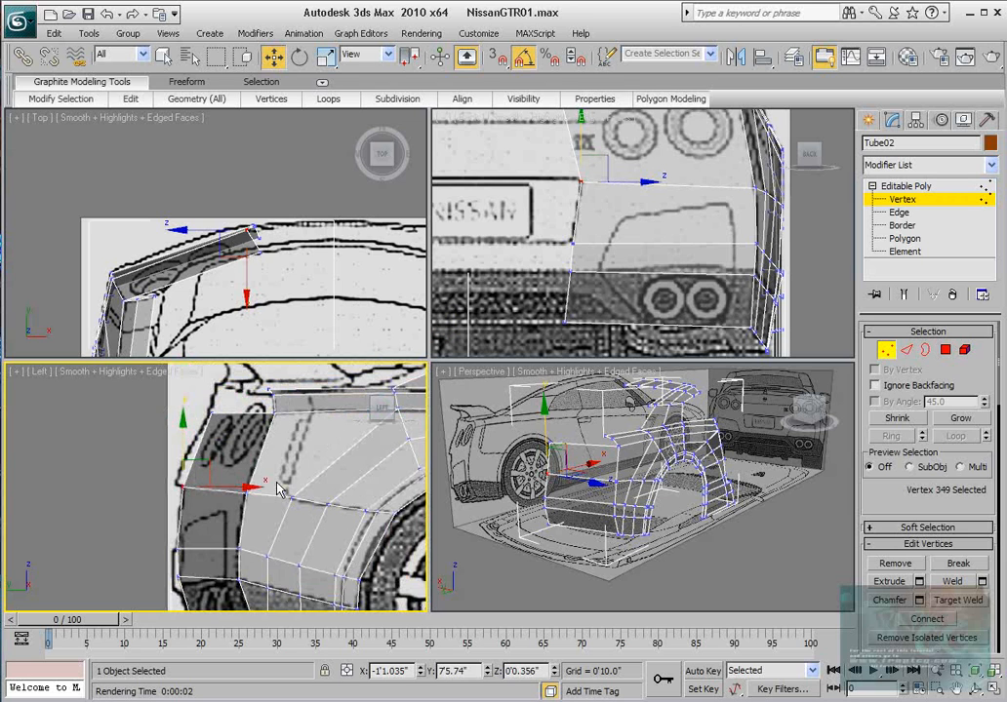
Shift the extruded panel's top inner vertex sideways in the Back view and forward to the rear outline in the Left view.
scroll(622, 202, down, 2)
middle_drag(614, 216, 597, 281)
click(566, 200)
drag(598, 200, 611, 200)
scroll(255, 235, up, 5)
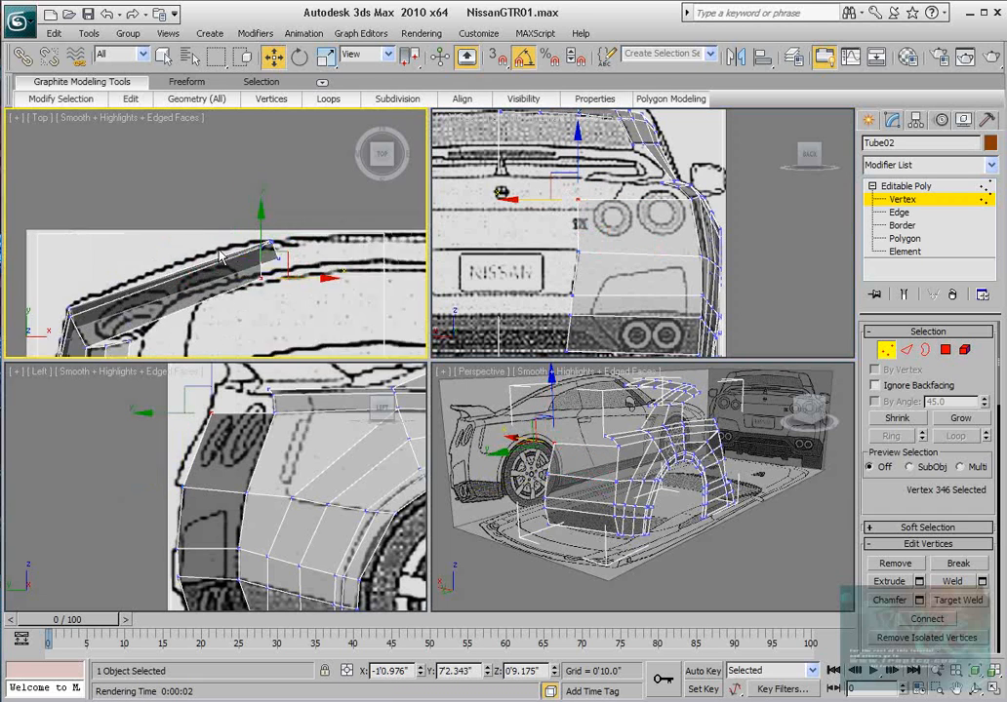
scroll(227, 421, up, 3)
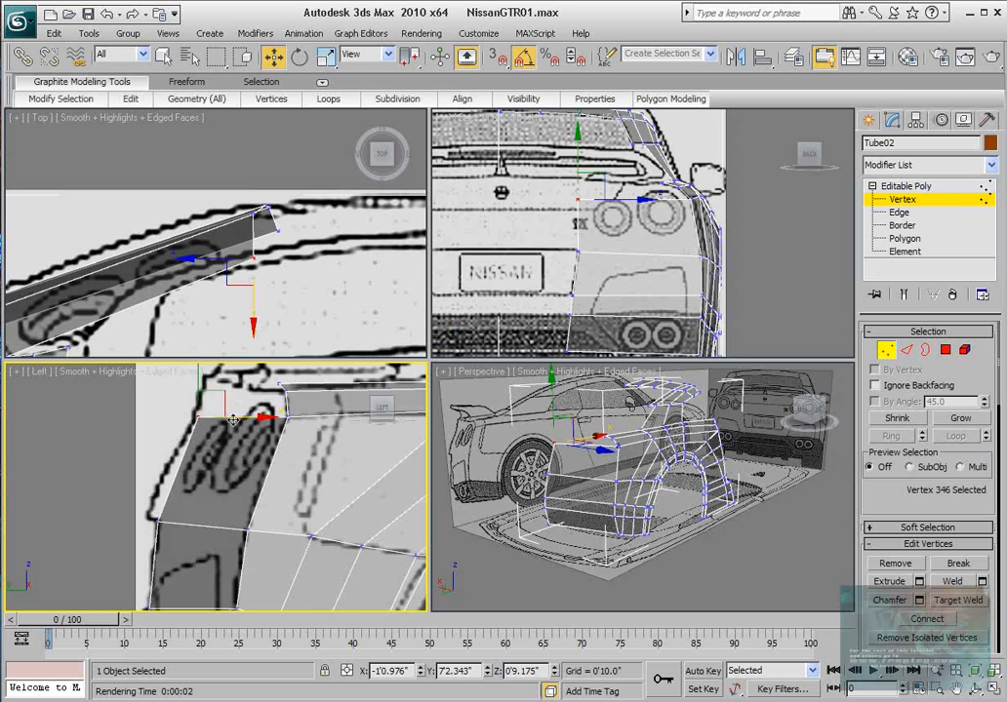
scroll(227, 421, up, 2)
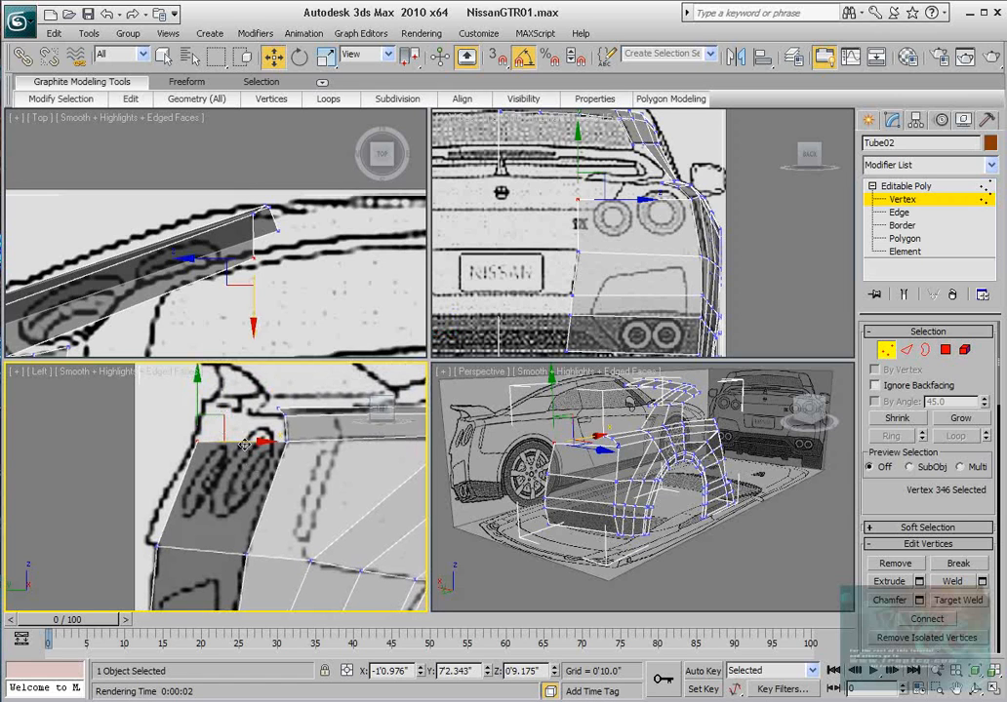
drag(244, 444, 255, 443)
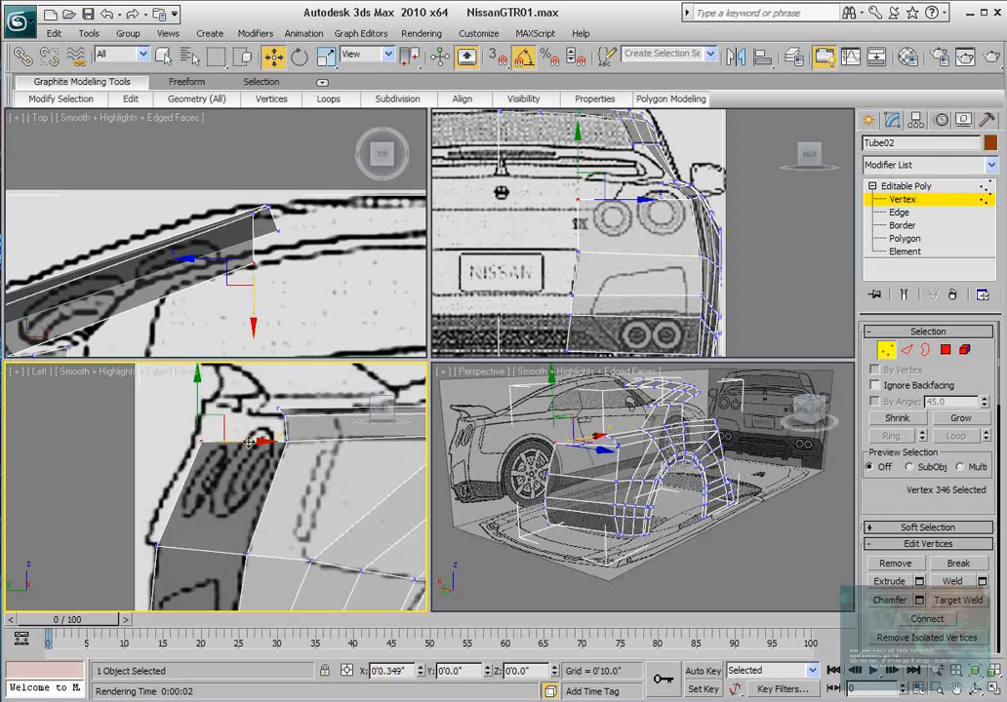
Select the quarter panel's upper inner edge beside the rear window in the Top view.
click(906, 348)
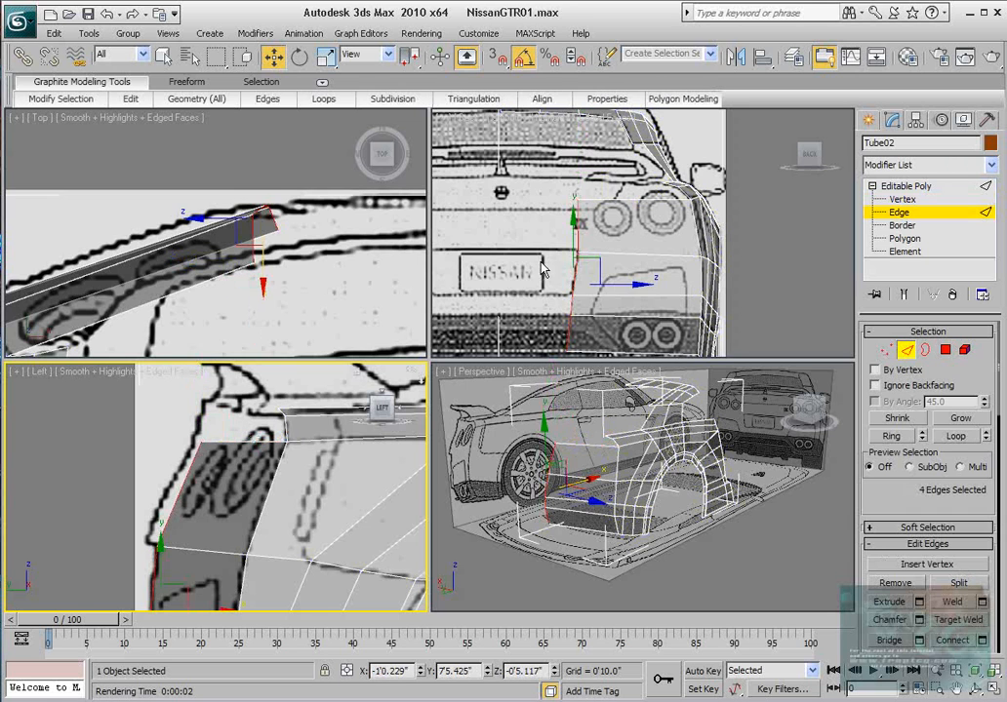
scroll(237, 307, down, 5)
scroll(273, 258, up, 2)
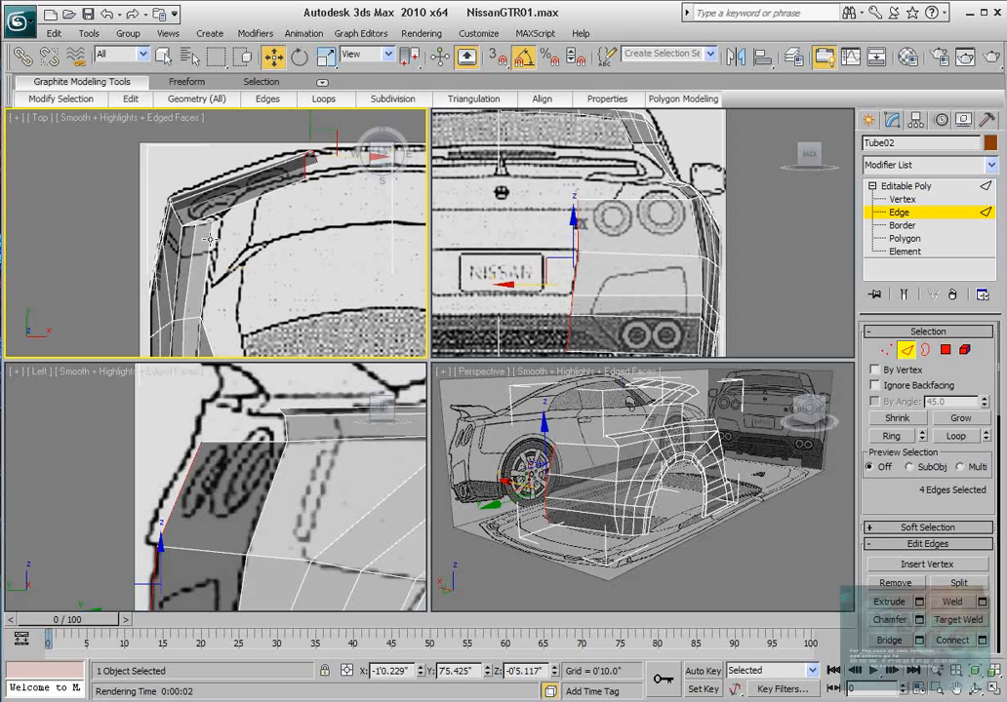
click(173, 261)
middle_drag(181, 269, 245, 229)
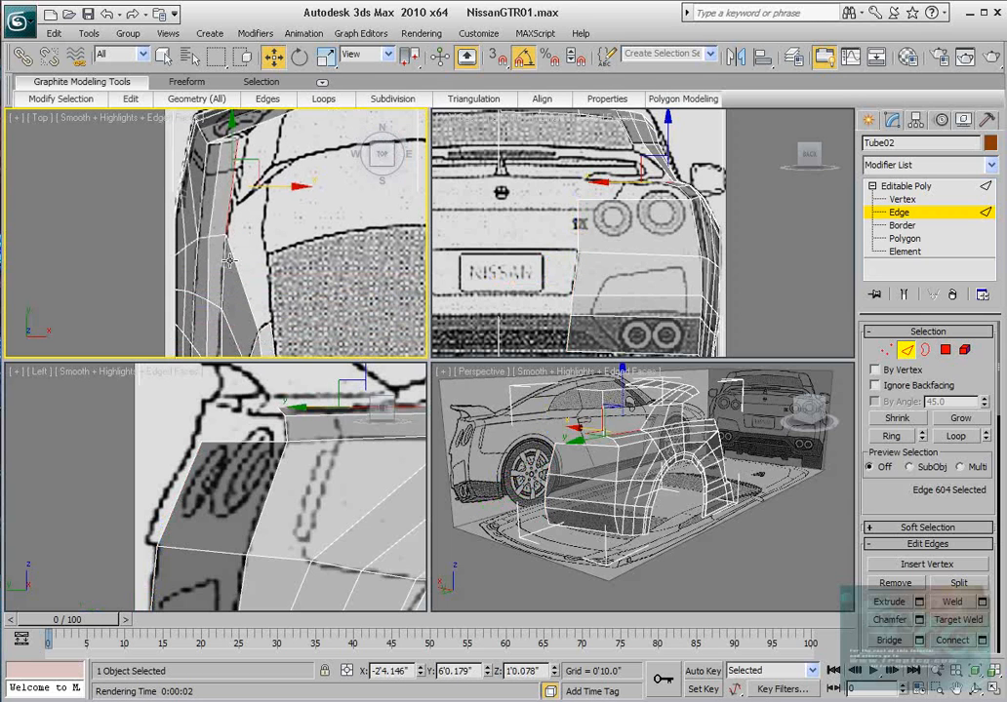
scroll(259, 249, up, 4)
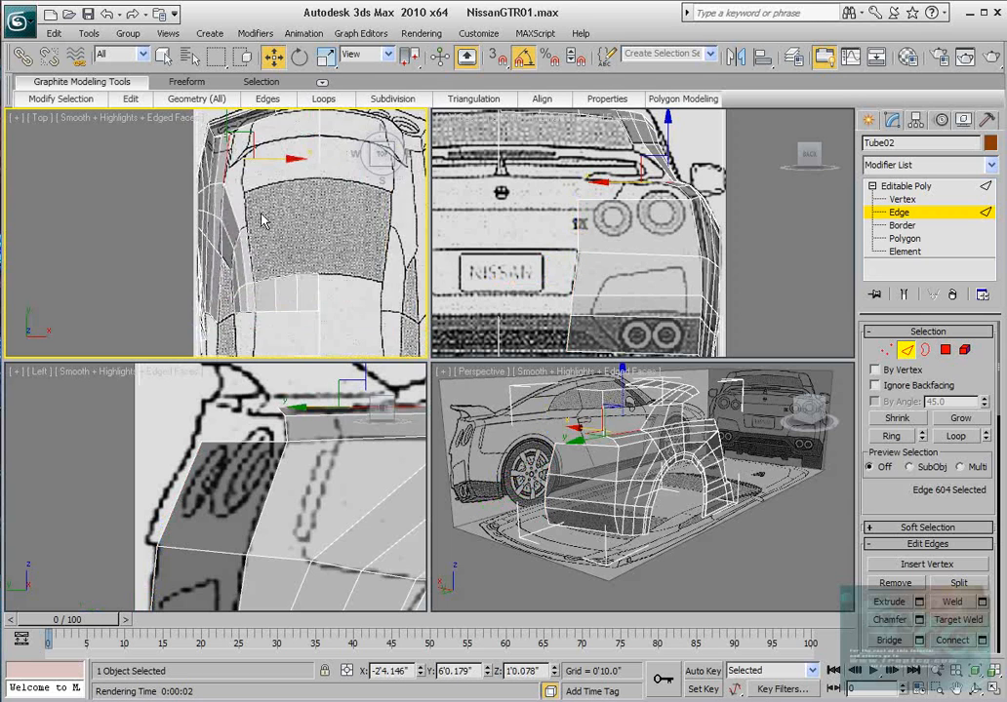
middle_drag(262, 229, 242, 315)
click(225, 274)
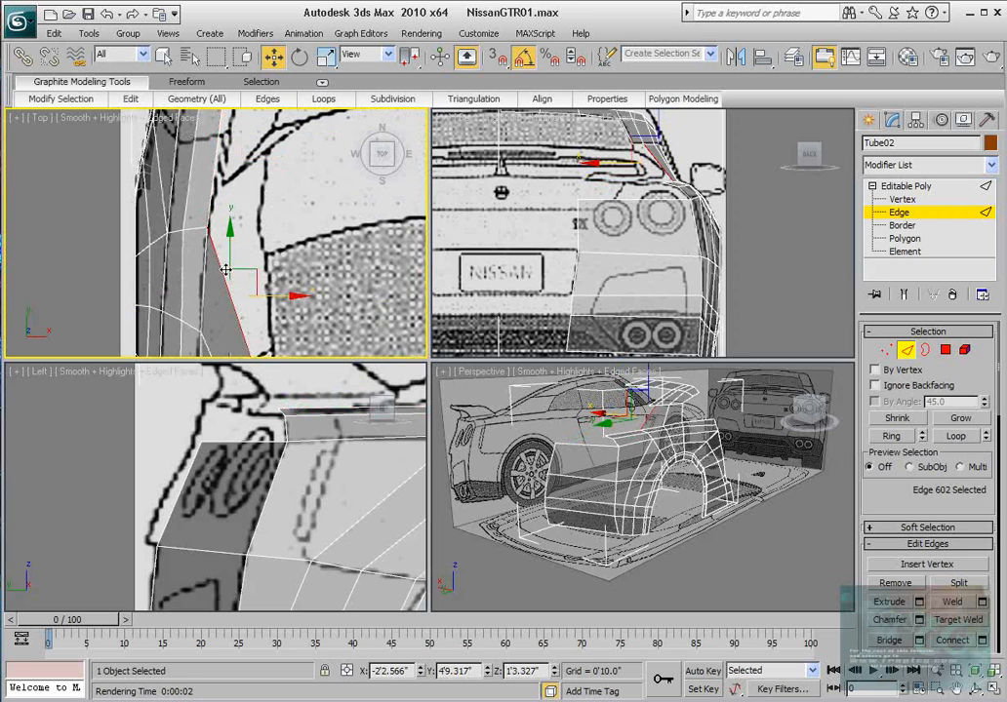
scroll(228, 270, down, 2)
middle_drag(229, 271, 236, 241)
drag(258, 236, 268, 265)
key(ctrl+z)
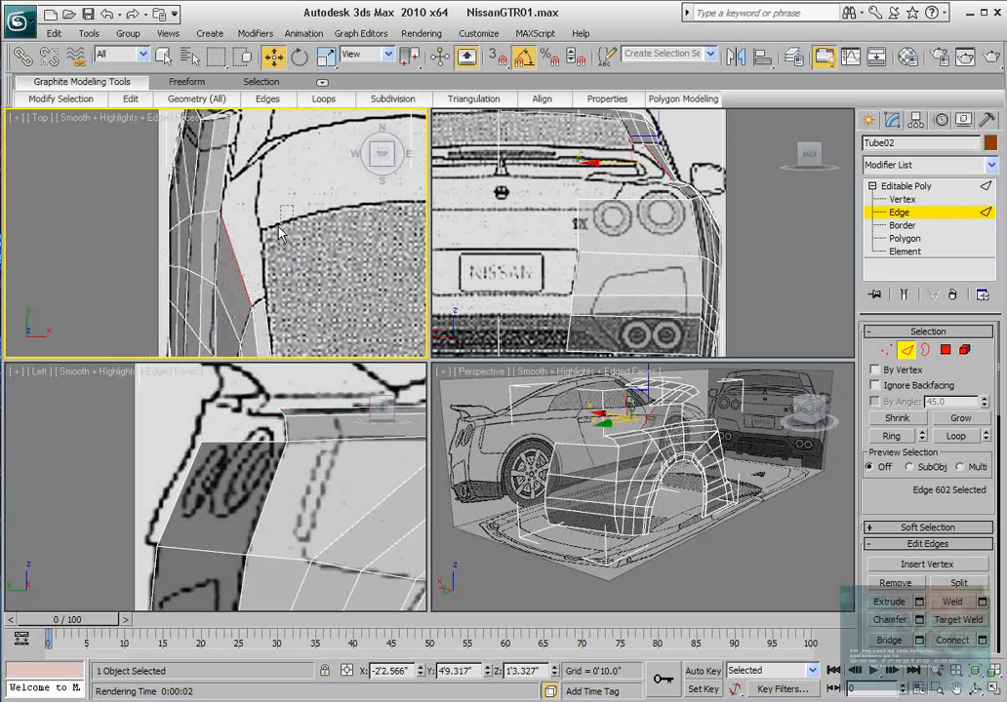
Extend the short end edge of the strip beside the rear window toward the car's rear as a new polygon in the top view.
click(241, 238)
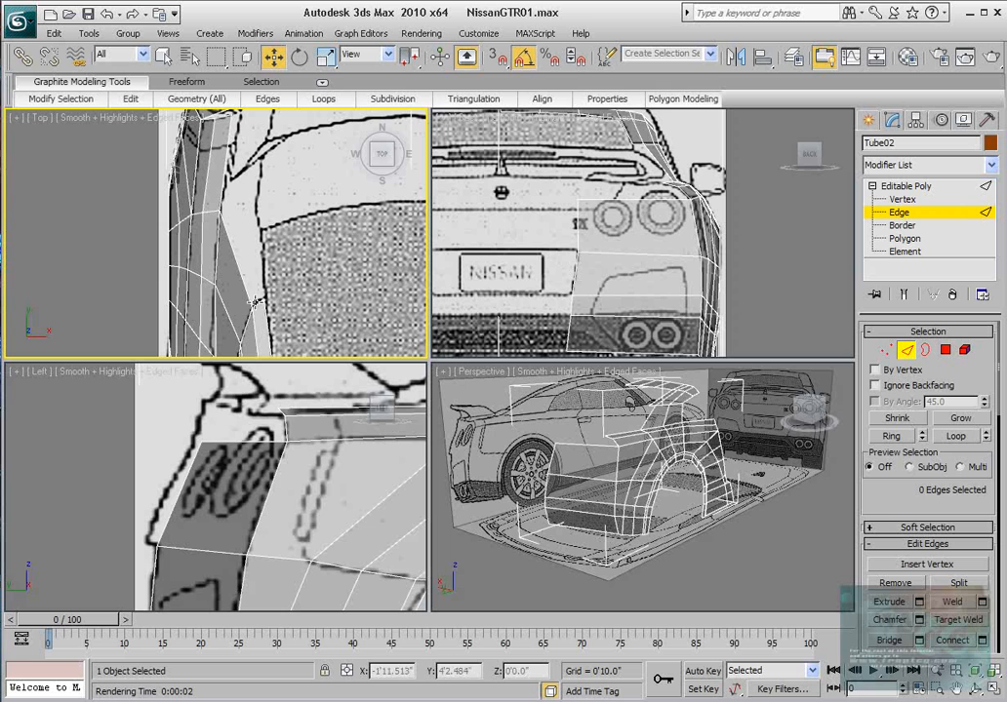
click(255, 256)
shift+drag(275, 212, 264, 187)
scroll(266, 186, up, 3)
middle_drag(268, 187, 270, 216)
Target weld the new polygon's outer vertex to the neighbouring corner vertex of the fender.
key(1)
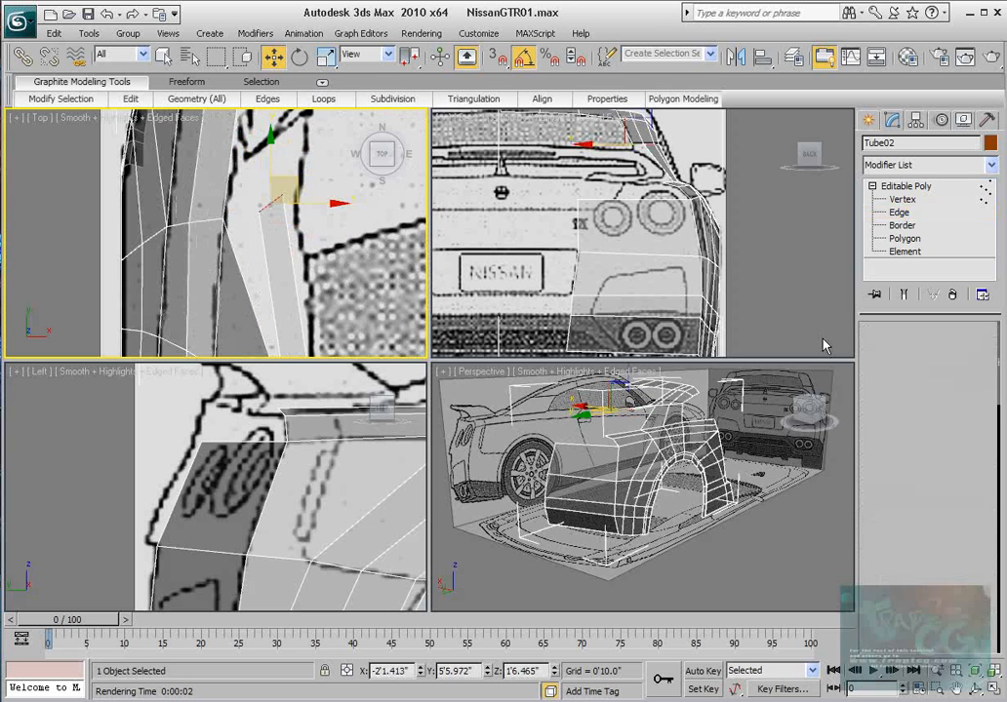
click(219, 161)
right_click(255, 206)
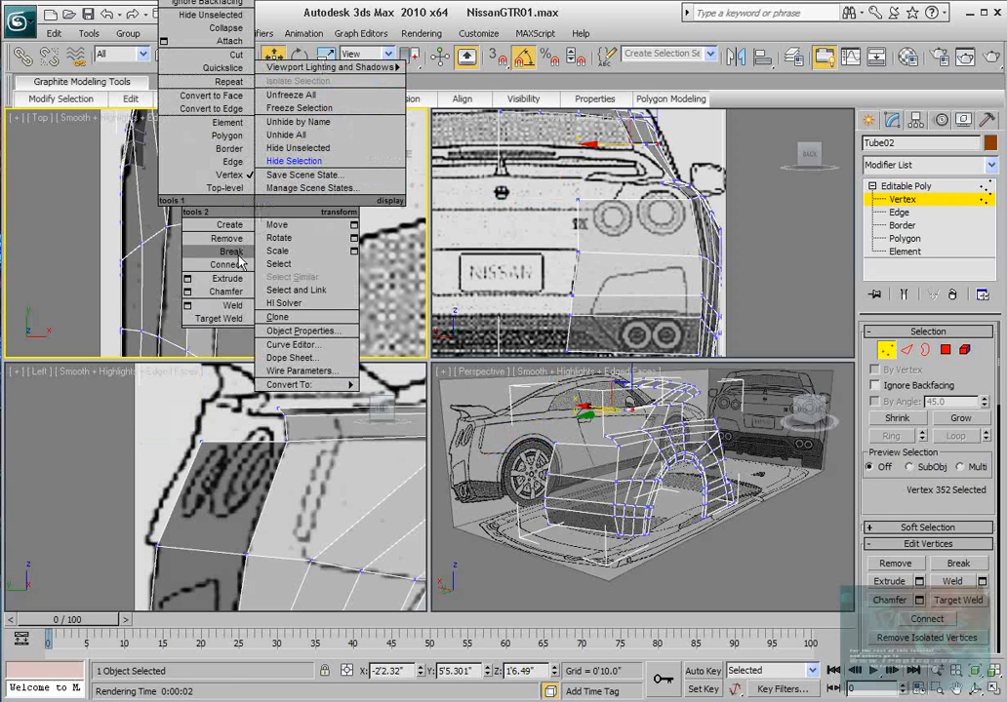
click(218, 318)
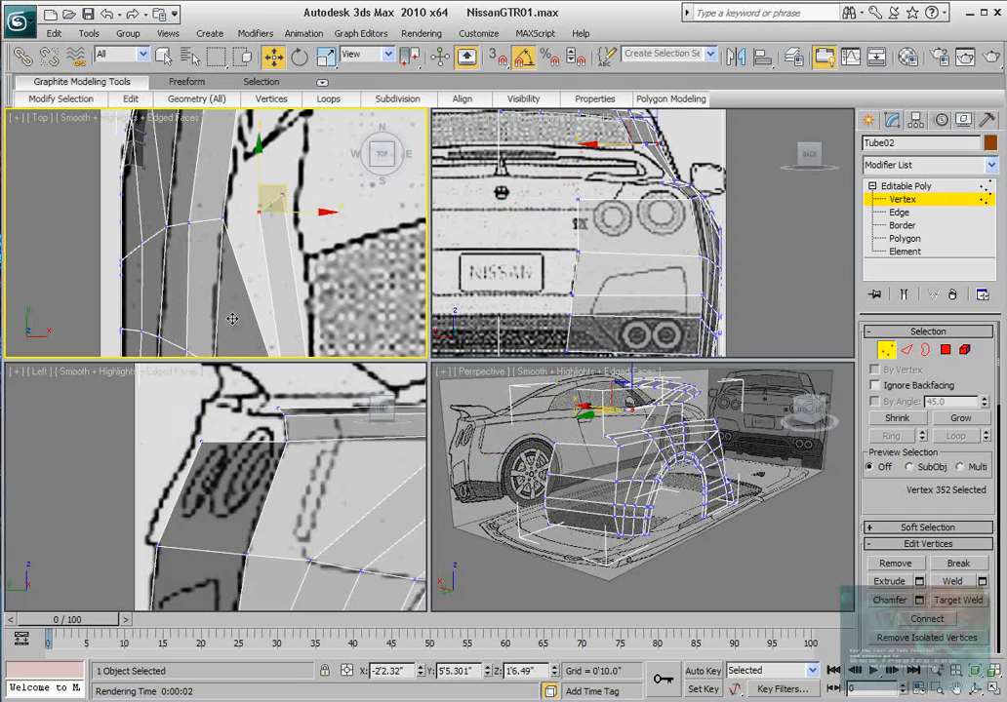
click(223, 217)
scroll(262, 244, down, 2)
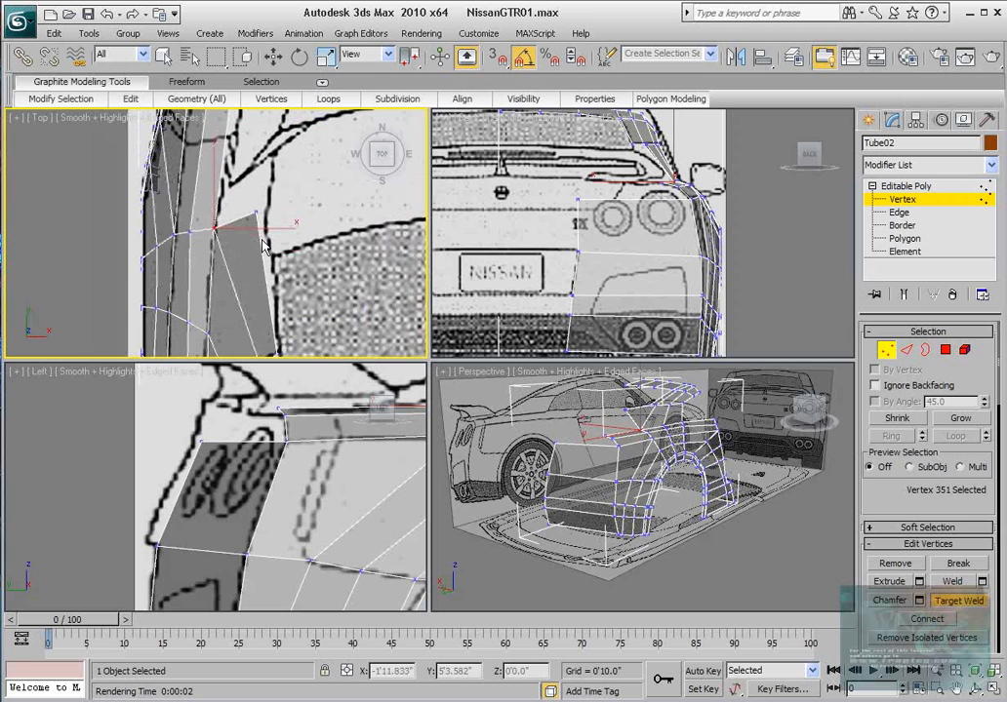
Move the new polygon's inner vertex to the rear window corner in the top view and lower it to about Z 1'2.365" in the left view.
click(257, 211)
key(w)
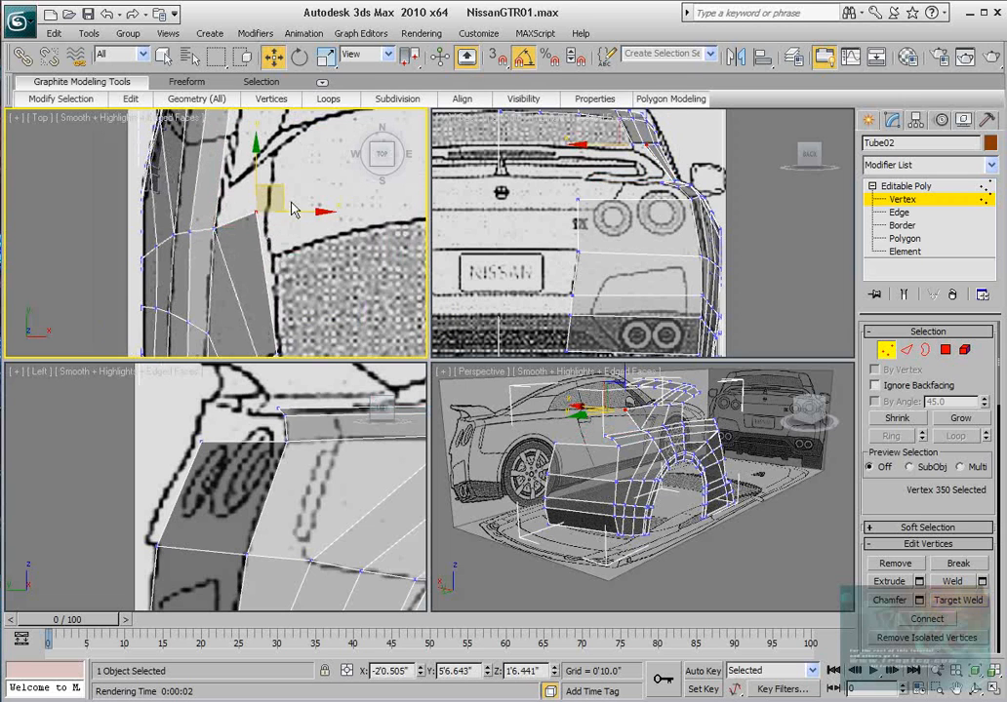
drag(279, 189, 297, 232)
scroll(224, 468, down, 4)
middle_drag(224, 467, 151, 471)
scroll(282, 451, up, 2)
middle_drag(282, 452, 186, 520)
scroll(217, 473, up, 2)
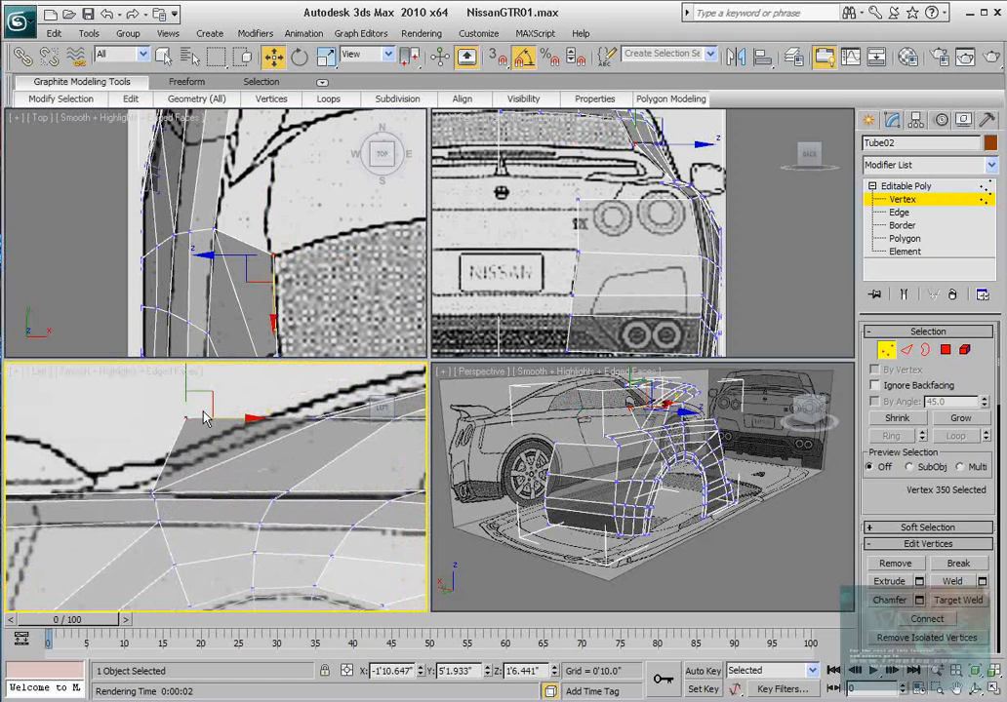
drag(185, 382, 179, 430)
Fine-tune the vertex on the rear window corner in the top view to about X -1'10.593", Y 5'1.817".
scroll(615, 218, up, 4)
scroll(558, 261, up, 1)
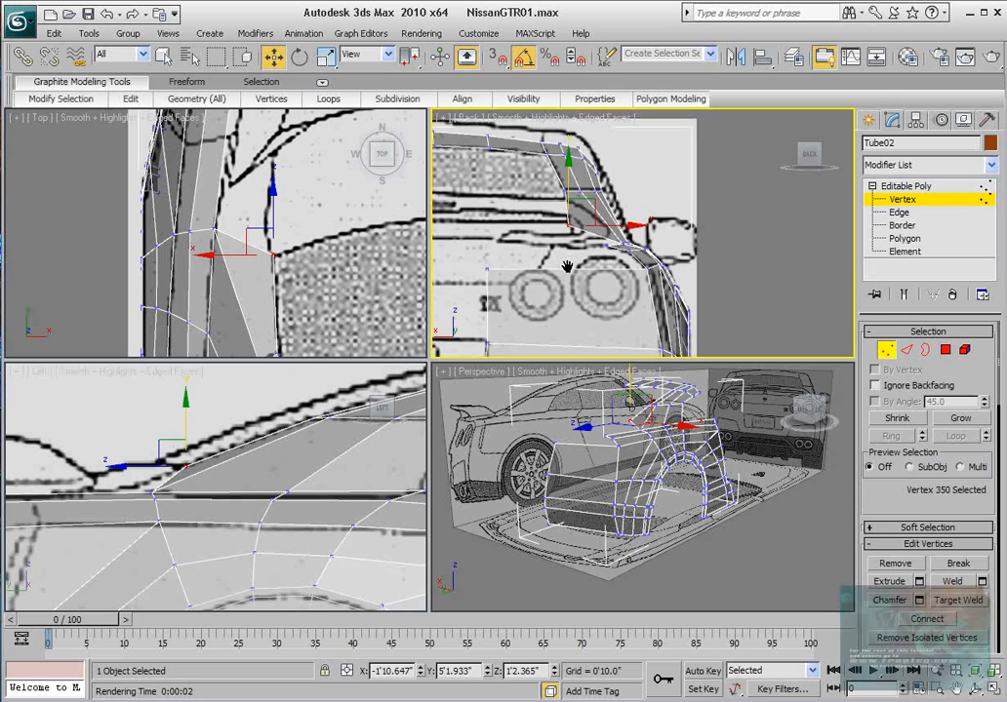
scroll(273, 242, up, 2)
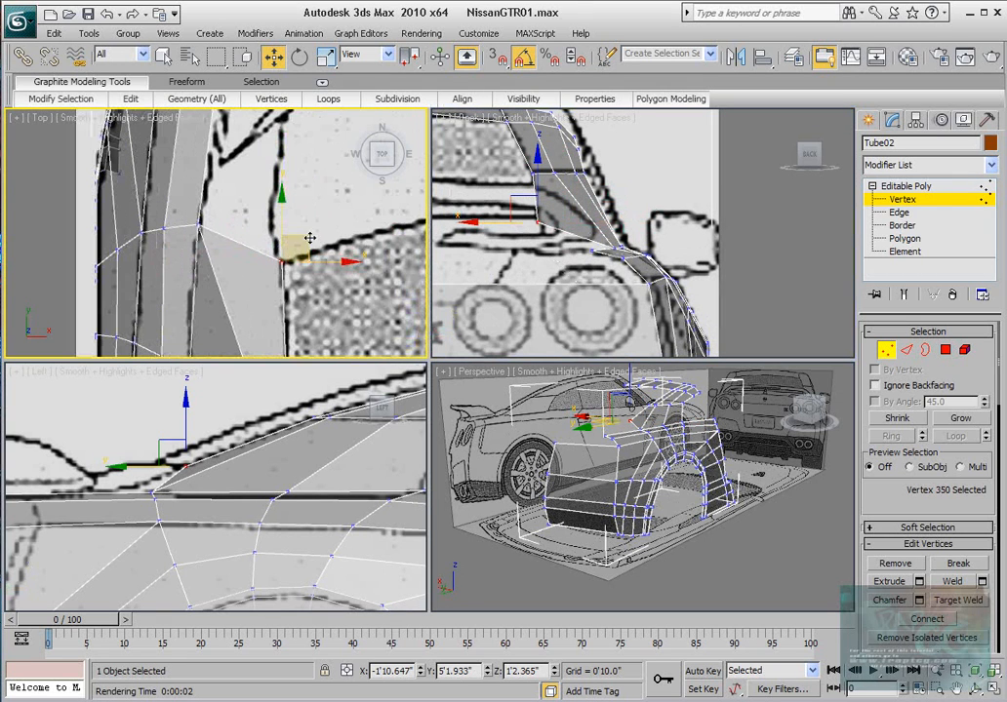
drag(309, 238, 308, 240)
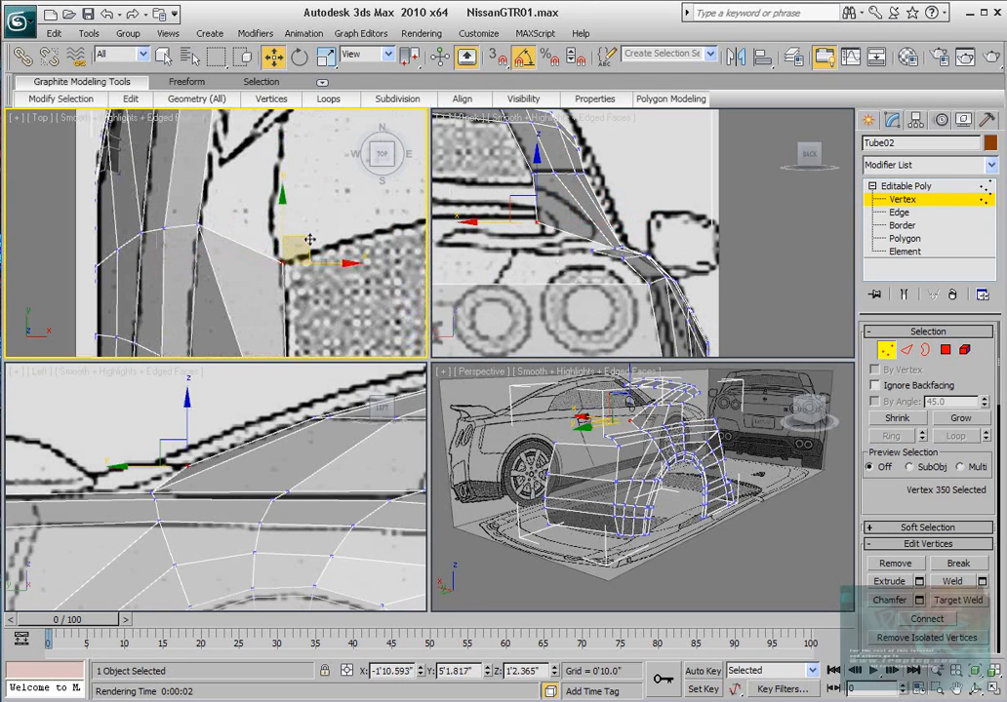
scroll(254, 218, down, 1)
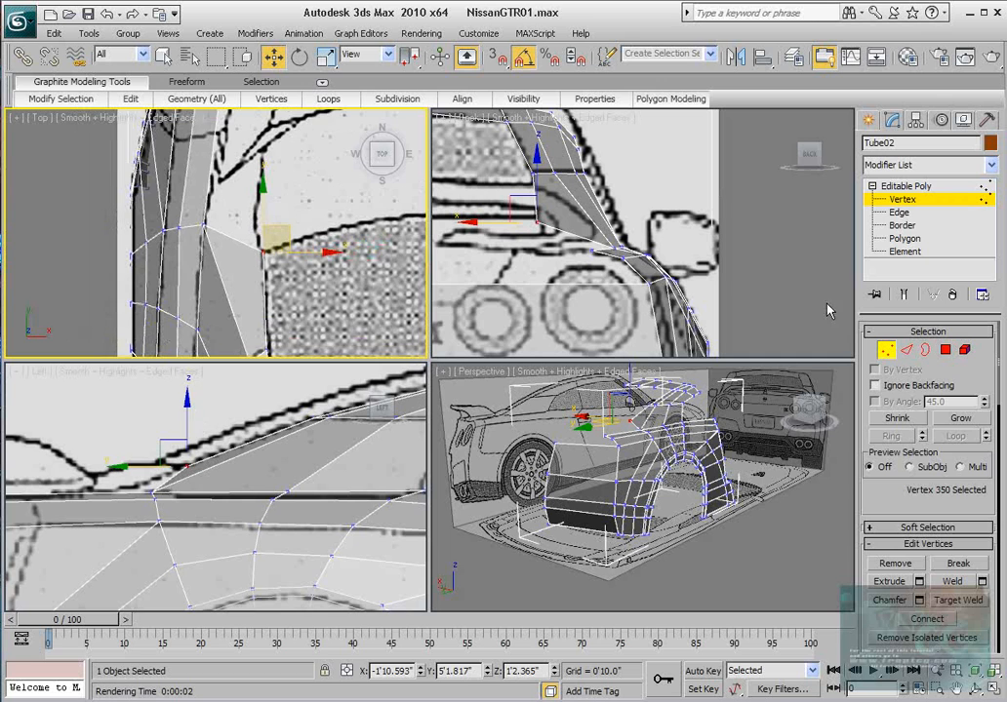
Extend the edge between the fender and the rear window corner toward the tail as a new polygon in the top view.
click(906, 349)
middle_drag(242, 243, 274, 247)
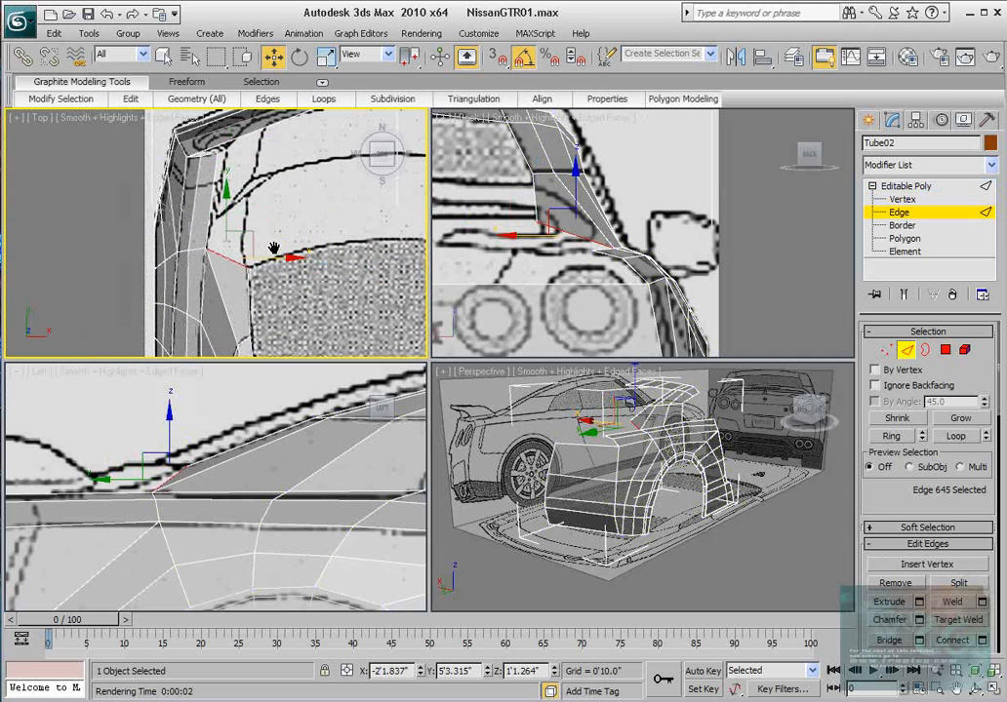
click(238, 267)
scroll(233, 273, down, 1)
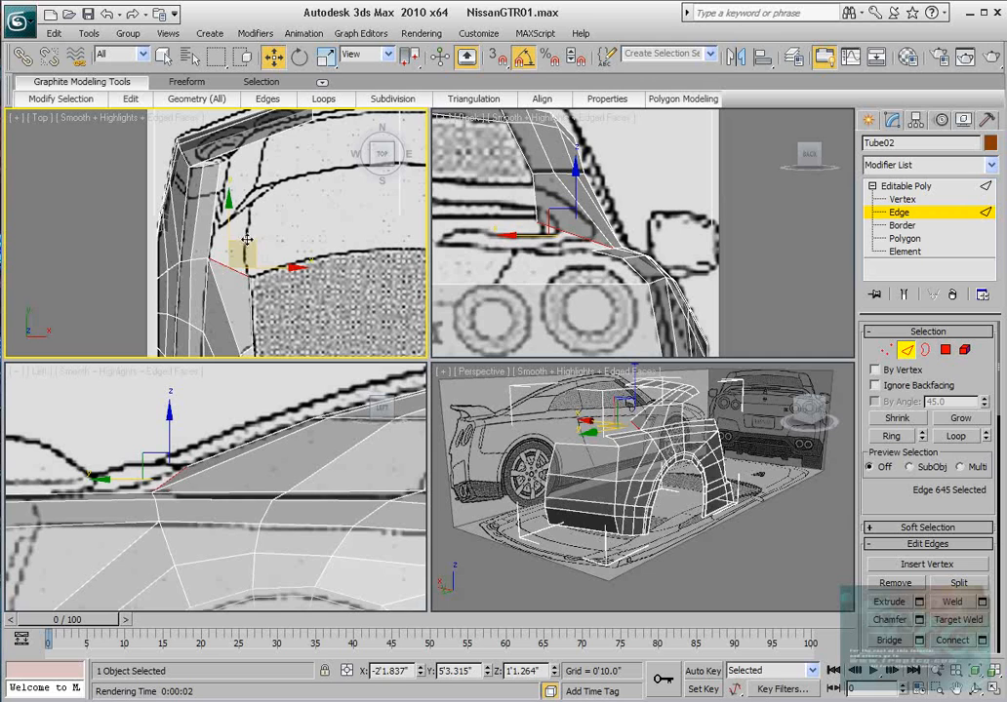
shift+drag(247, 239, 268, 153)
Target weld the new polygon's outer rear vertex to the fender vertex near the tail light corner.
click(885, 350)
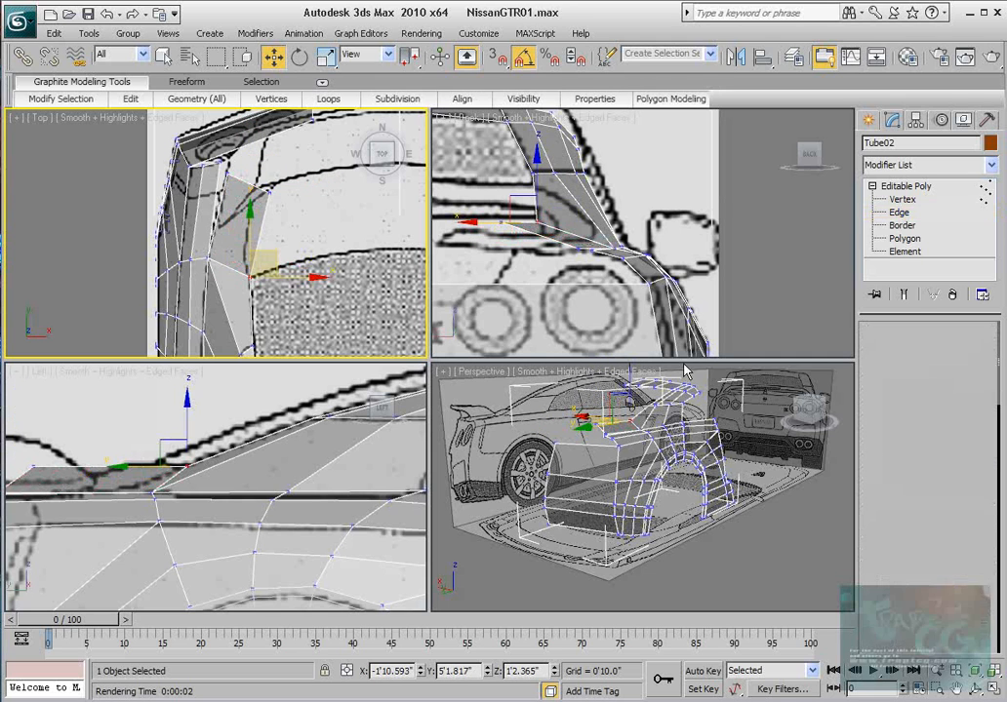
key(1)
middle_drag(326, 231, 358, 297)
click(298, 242)
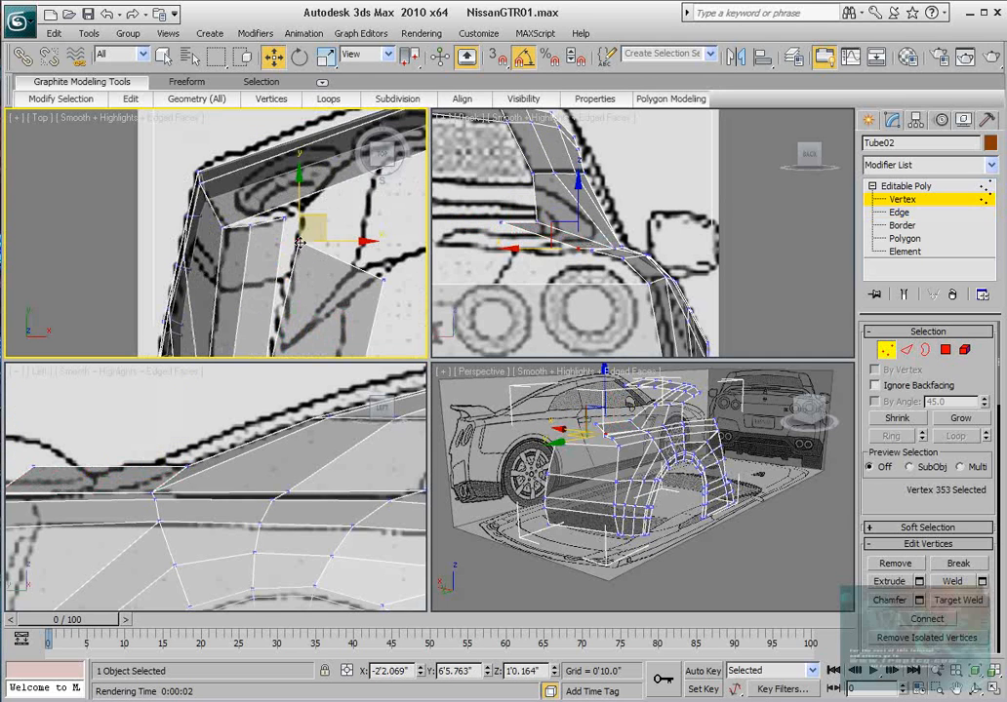
right_click(299, 252)
click(255, 349)
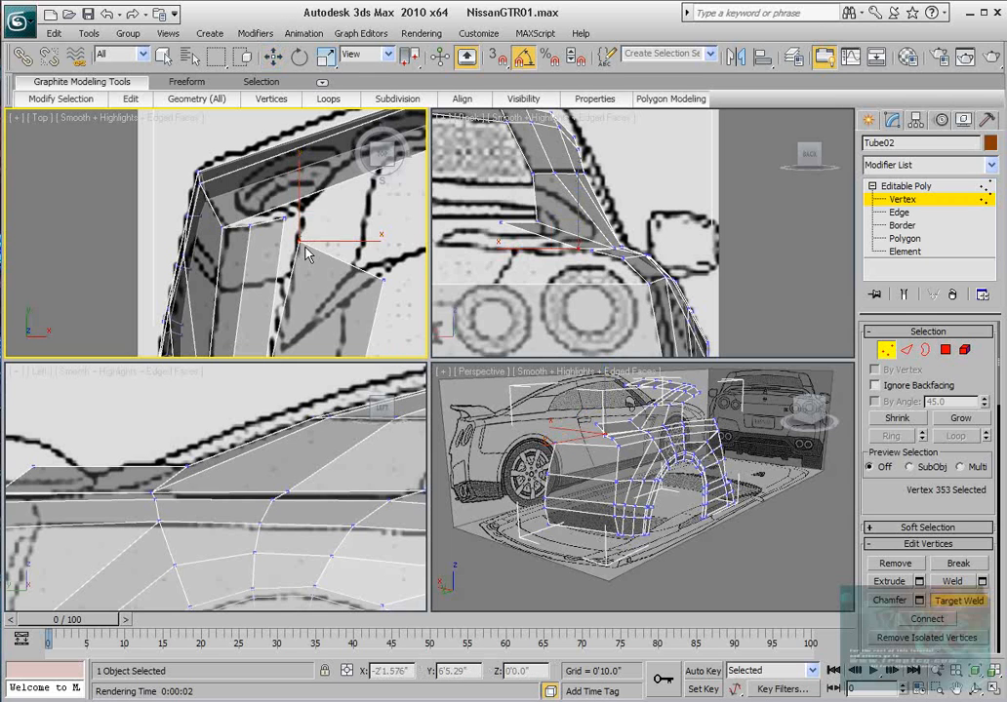
click(283, 217)
Move the polygon's inner rear vertex back toward the tail and down to about Y 6'9.758", Z 0'11.883".
key(w)
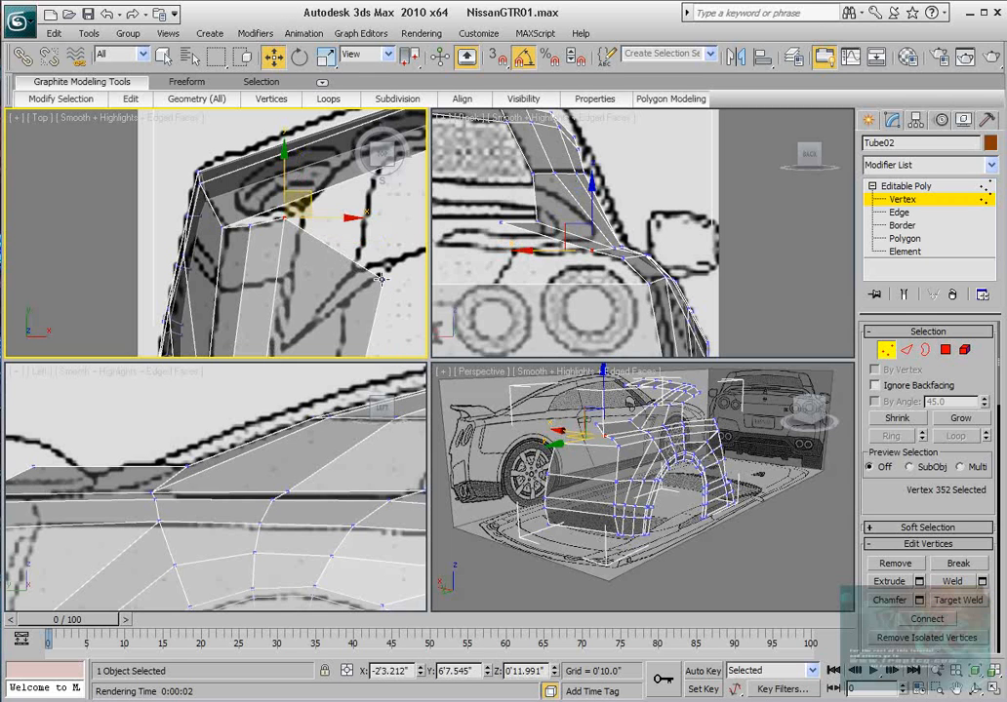
click(383, 280)
drag(381, 229, 381, 200)
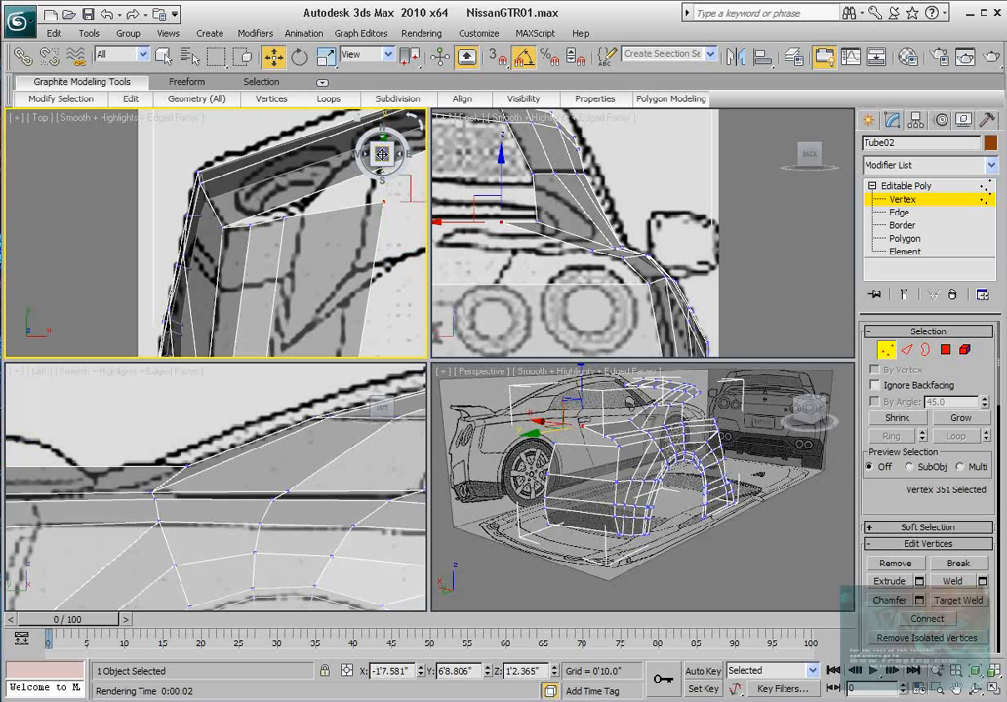
scroll(270, 437, down, 3)
scroll(180, 476, up, 5)
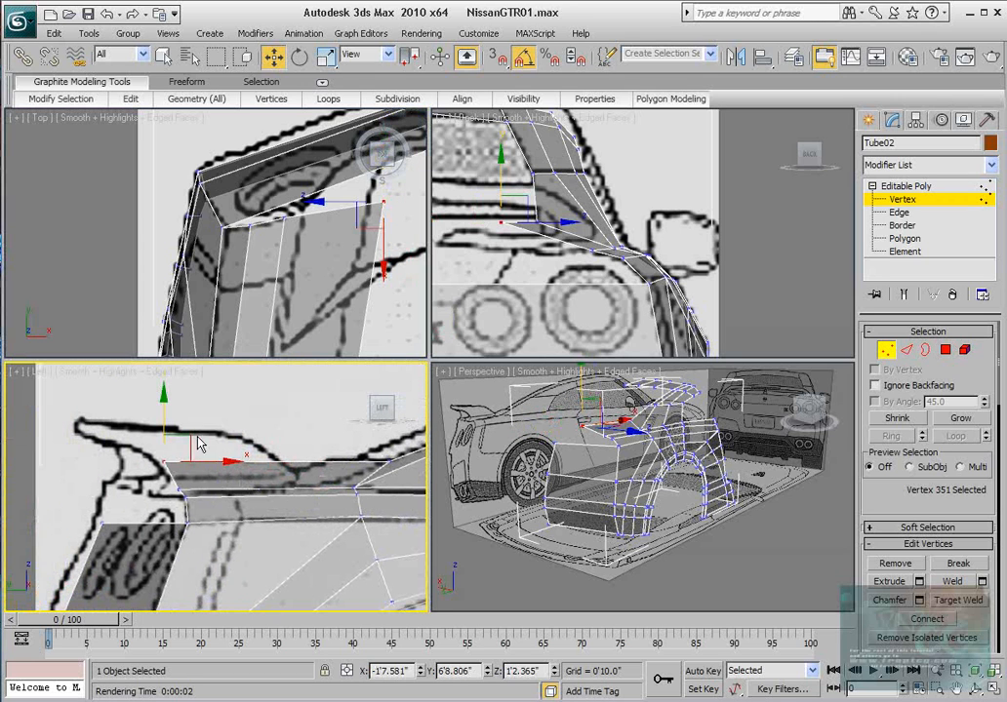
drag(178, 465, 177, 464)
scroll(310, 262, down, 2)
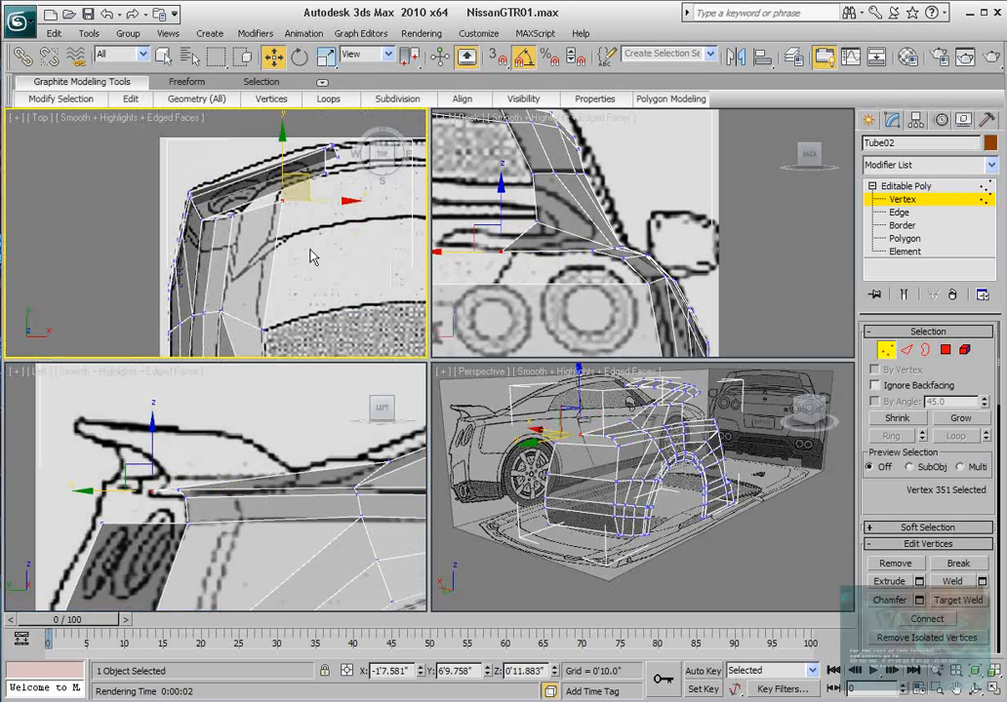
Shift the inner rear vertex outward to about X -1'8.768" to follow the trunk outline in the back view.
scroll(310, 255, up, 2)
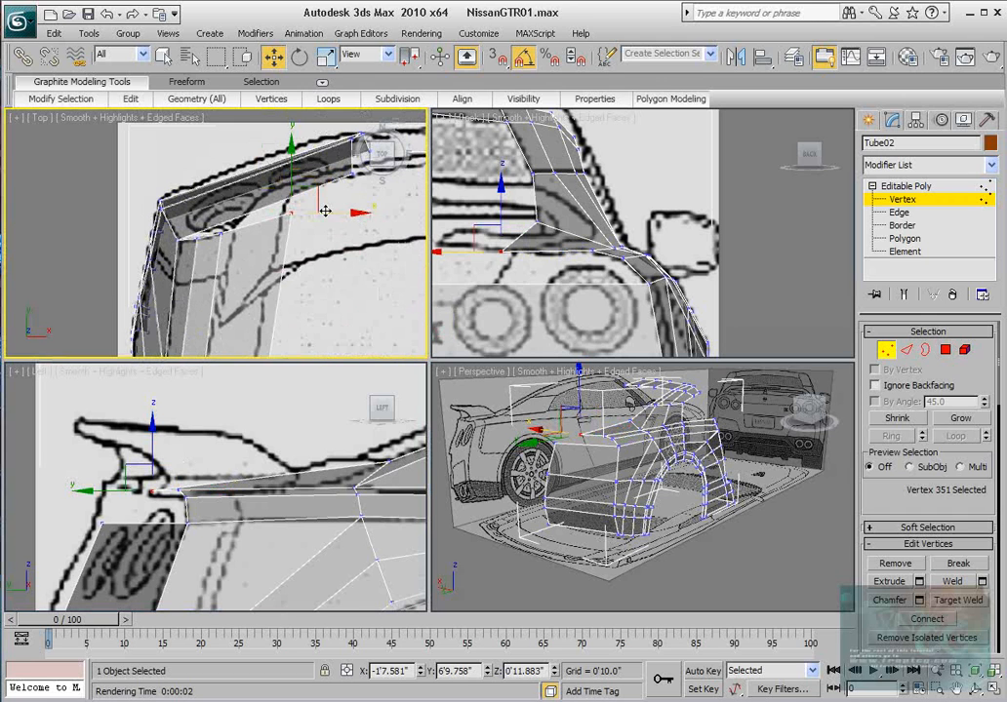
scroll(605, 232, up, 2)
drag(509, 264, 527, 264)
scroll(400, 283, down, 2)
middle_drag(400, 283, 381, 188)
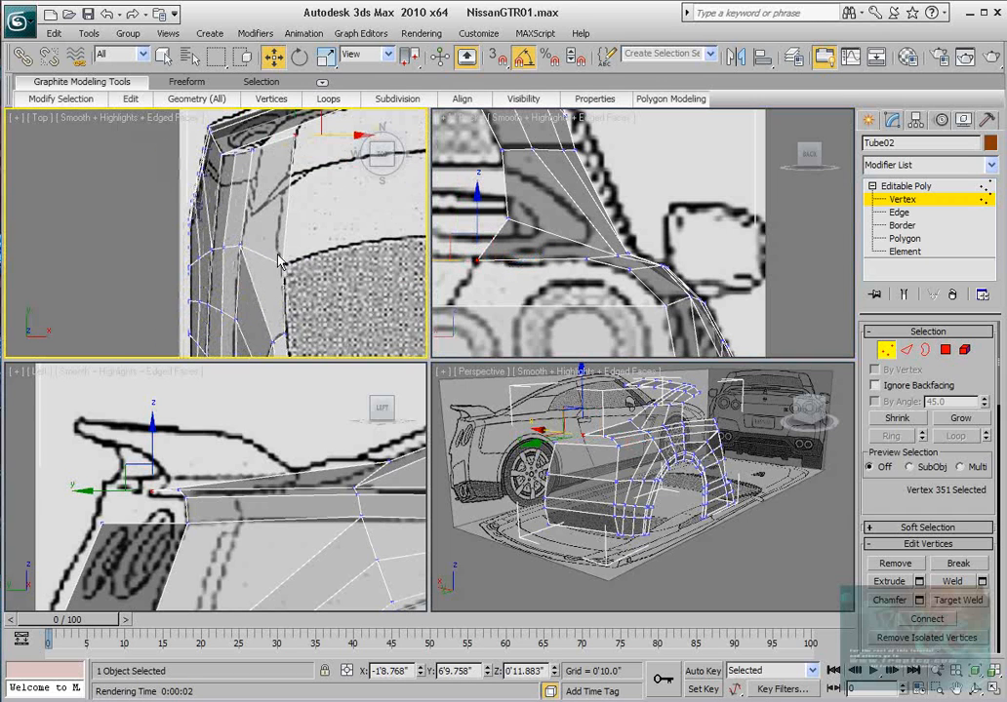
Raise the inner rear vertex to about Z 1'0.064" to match the body line in the back and left views.
scroll(548, 256, up, 2)
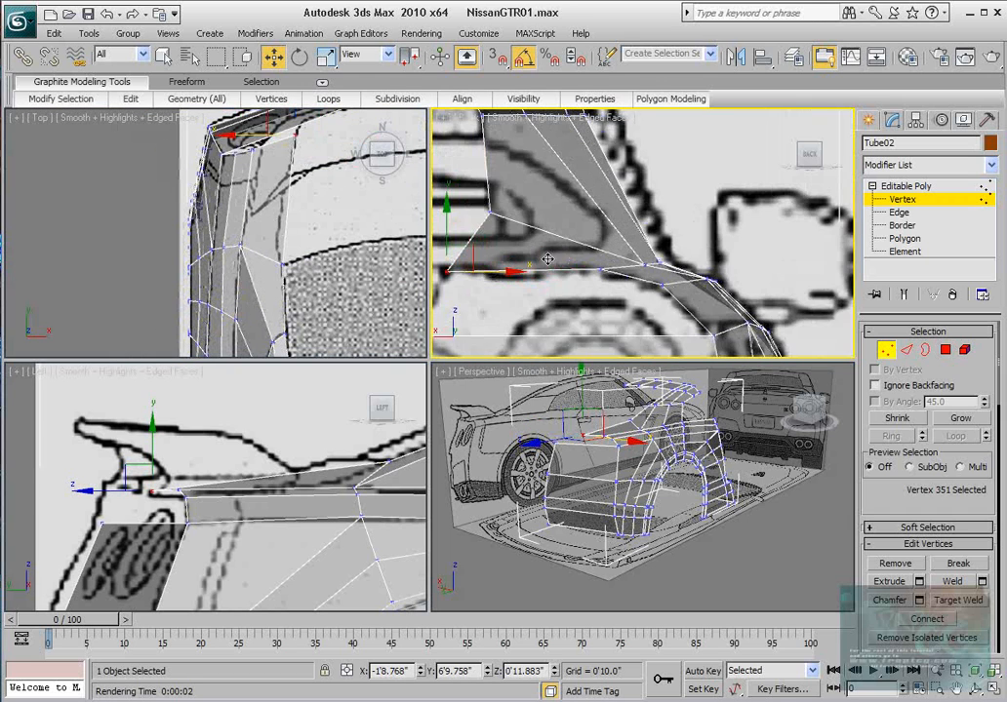
drag(470, 251, 470, 247)
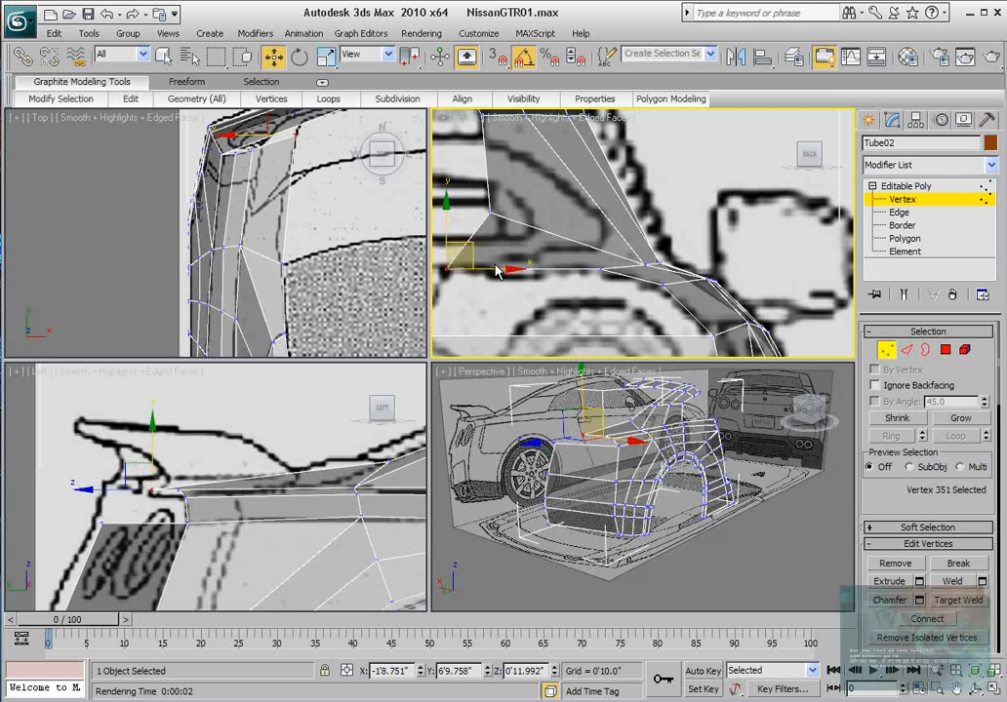
middle_drag(172, 450, 212, 454)
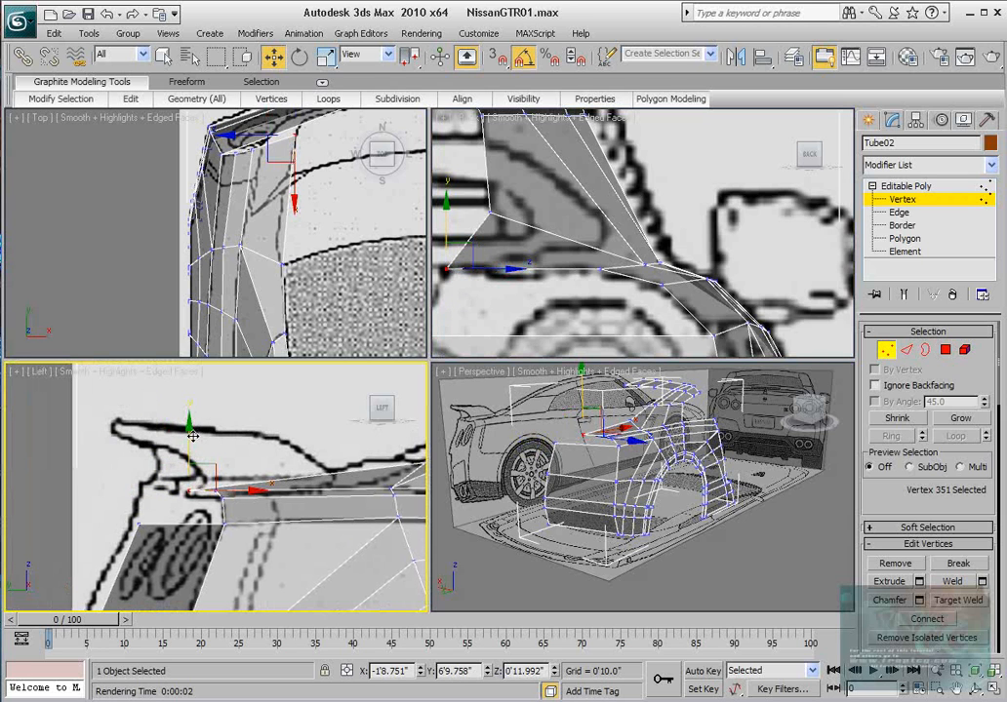
drag(191, 439, 191, 436)
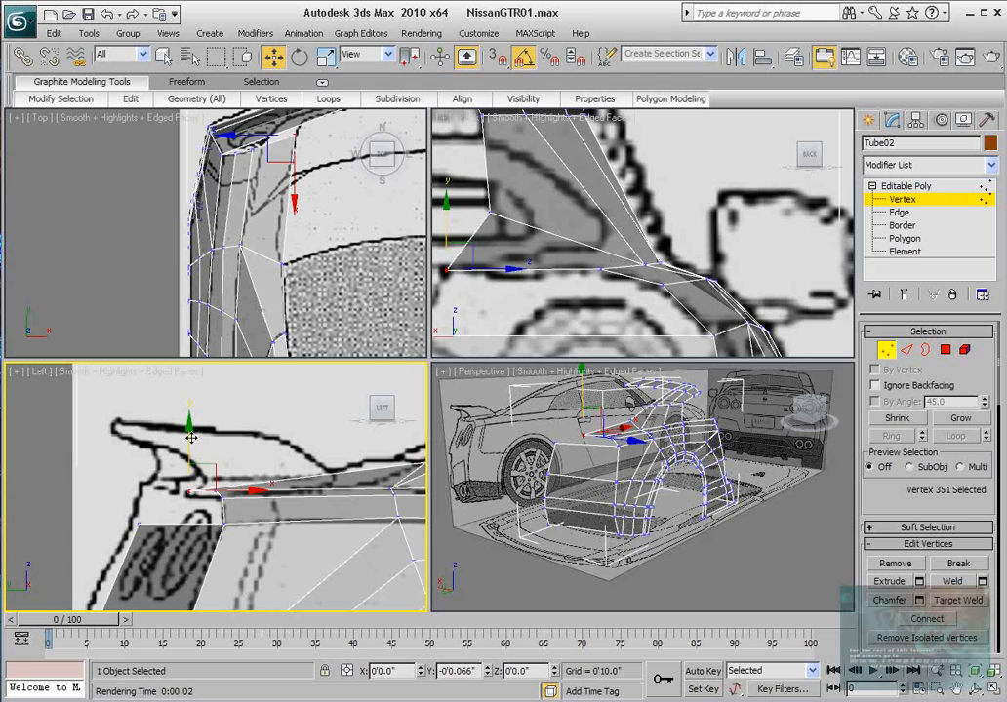
middle_drag(313, 196, 301, 217)
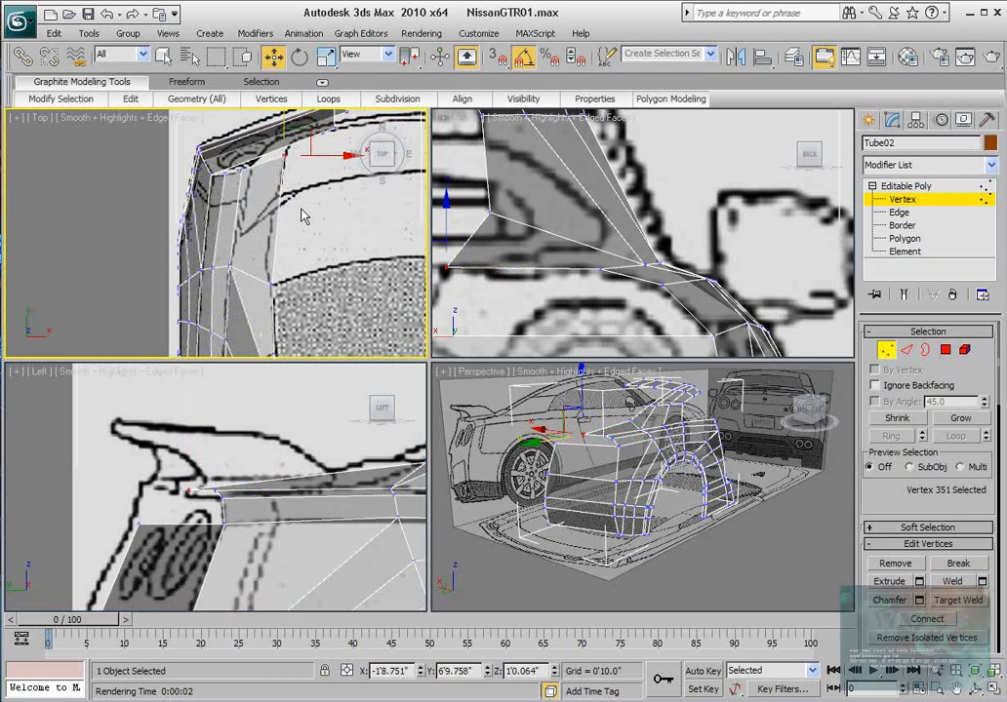
Extend the inner edge of the trunk-side polygon toward the car's centerline as a new trunk polygon in the top view.
click(907, 350)
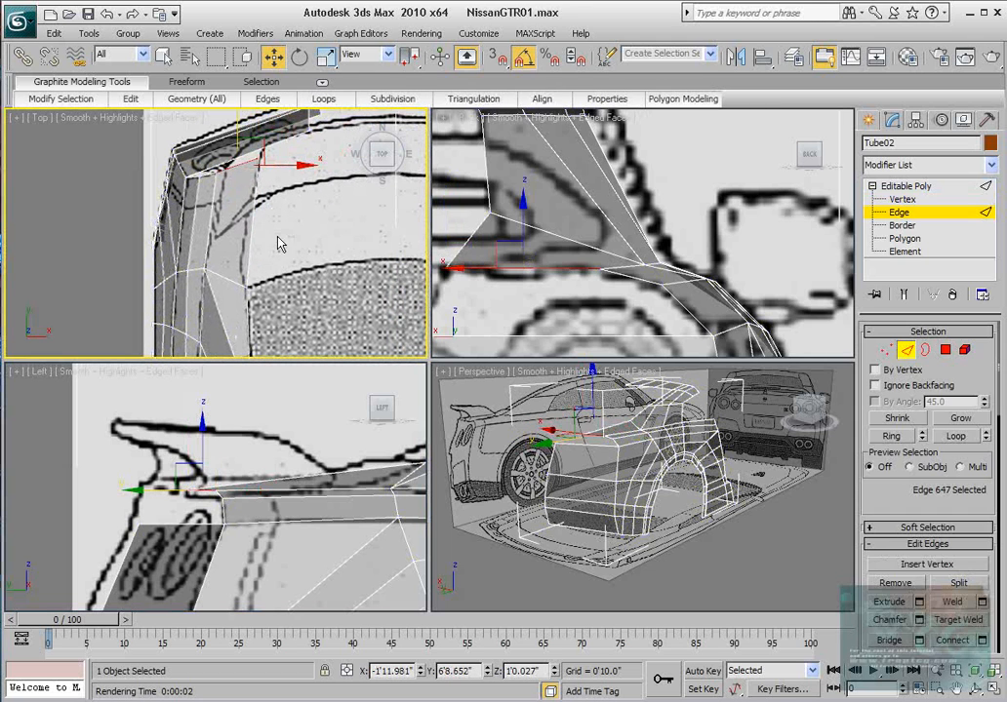
middle_drag(323, 233, 291, 238)
shift+drag(269, 228, 390, 214)
Make the new trunk edge planar in X and set its X position to 0'0.0".
scroll(899, 500, down, 8)
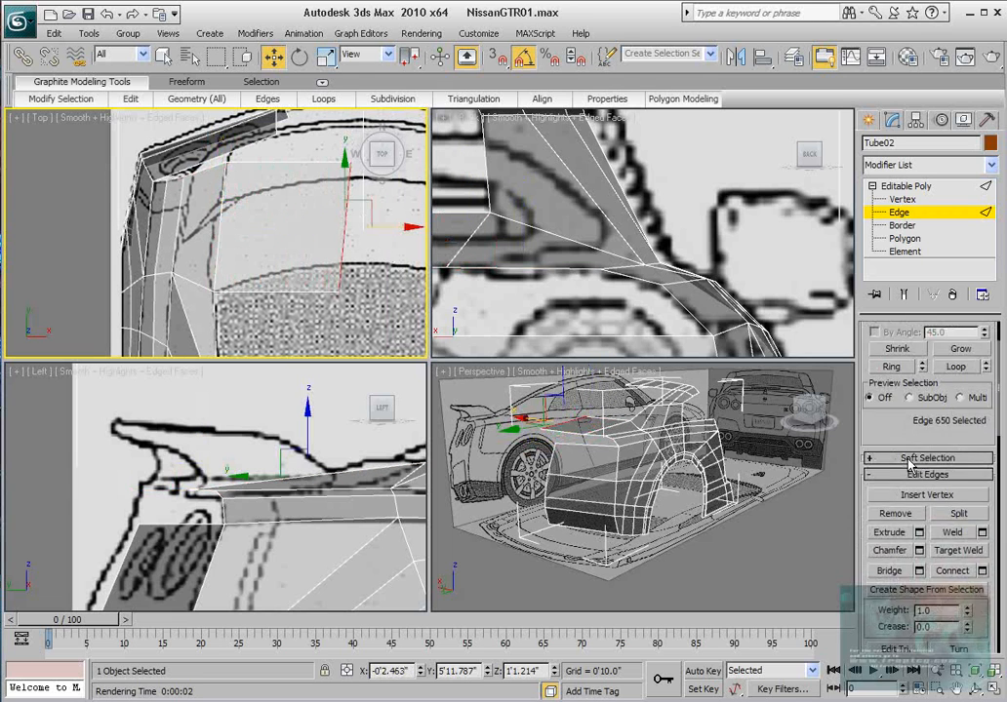
click(981, 579)
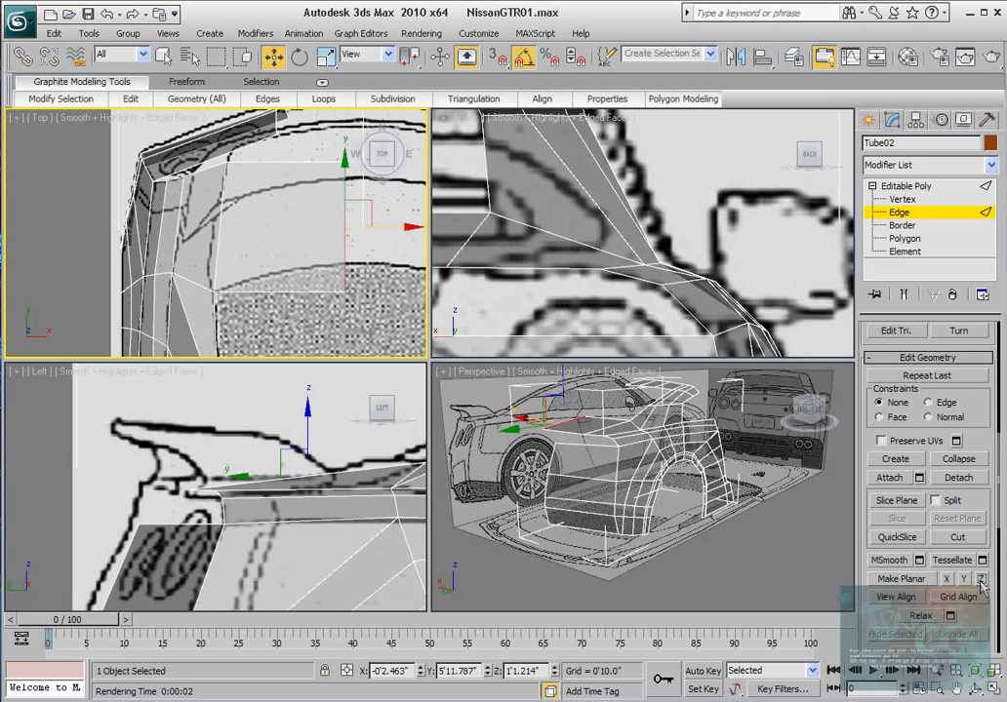
right_click(421, 673)
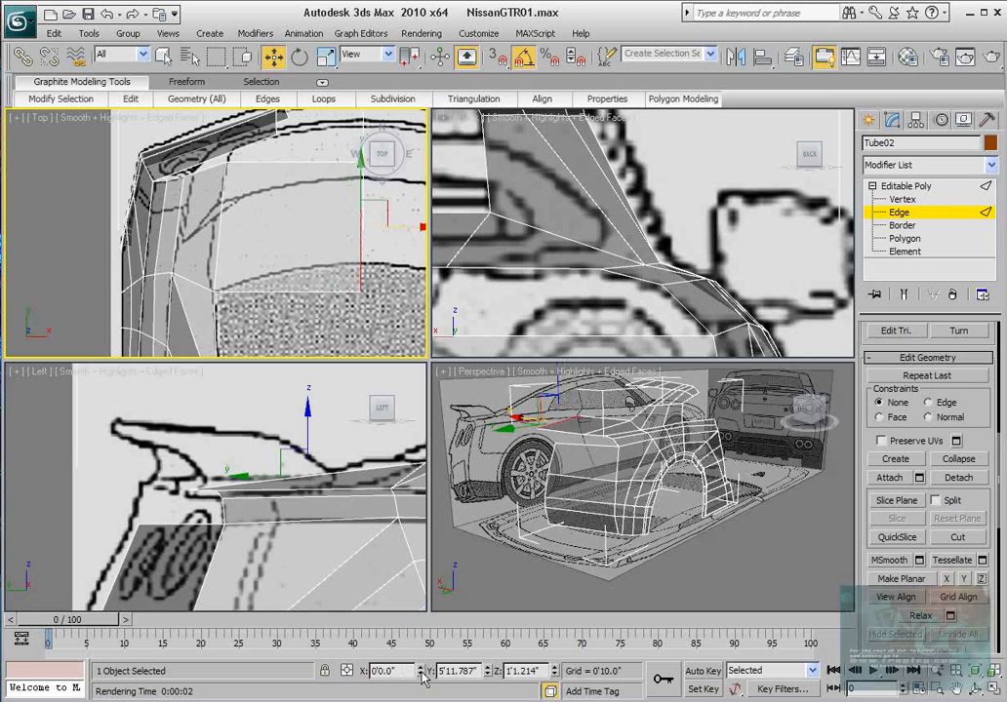
Move the centerline edge toward the rear until its front end meets the rear window outline in the top view.
scroll(330, 282, down, 2)
middle_drag(324, 279, 310, 285)
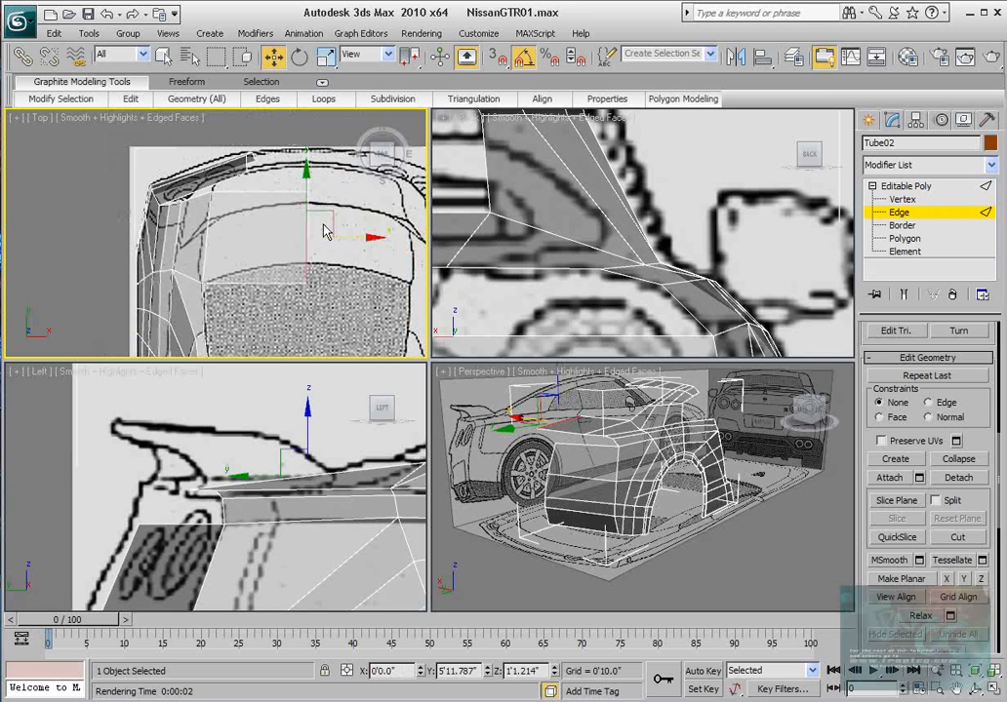
drag(307, 194, 306, 171)
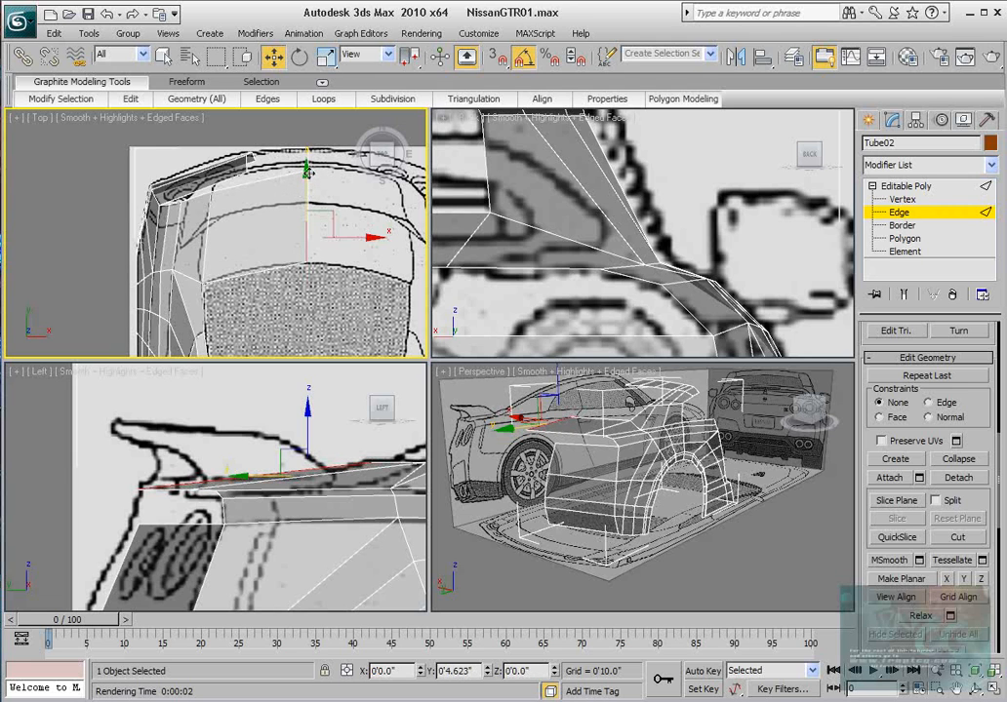
Move the trunk's rear centerline vertex to about Y 7'1.74", Z 1'0.602" to meet the body corner in the left view.
click(903, 199)
middle_drag(319, 217, 290, 272)
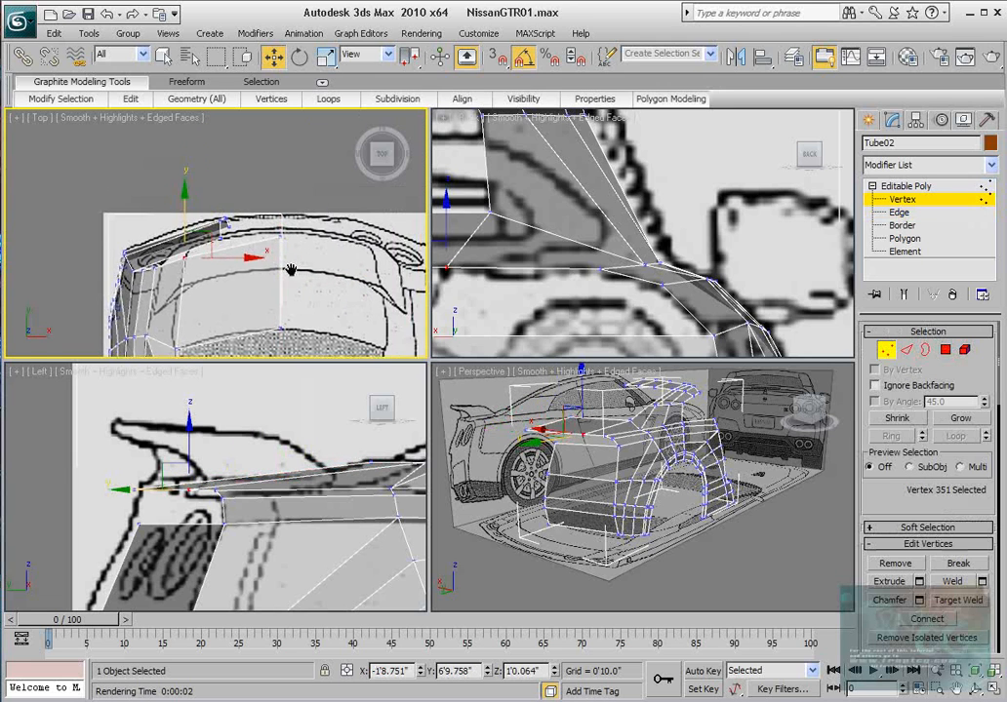
scroll(290, 272, up, 4)
drag(357, 269, 323, 222)
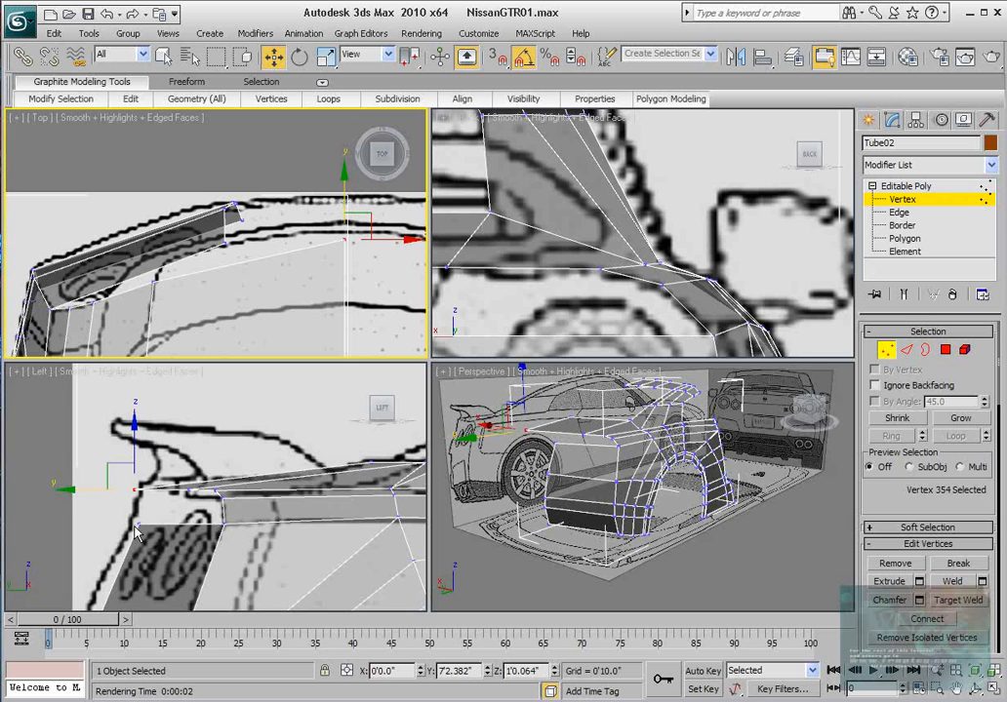
middle_drag(135, 532, 153, 558)
scroll(153, 558, up, 2)
drag(178, 478, 186, 470)
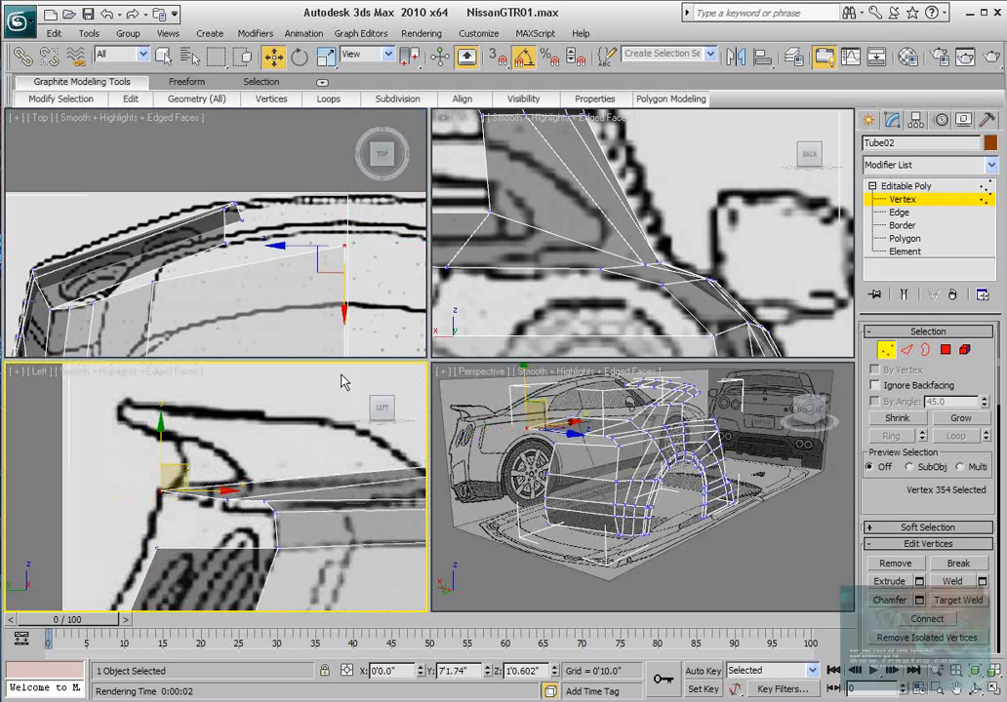
Raise the rear centerline vertex to about Z 1'0.757" to meet the trunk line in the back view.
middle_drag(548, 266, 617, 247)
scroll(586, 278, down, 3)
middle_drag(539, 271, 708, 281)
scroll(708, 281, up, 4)
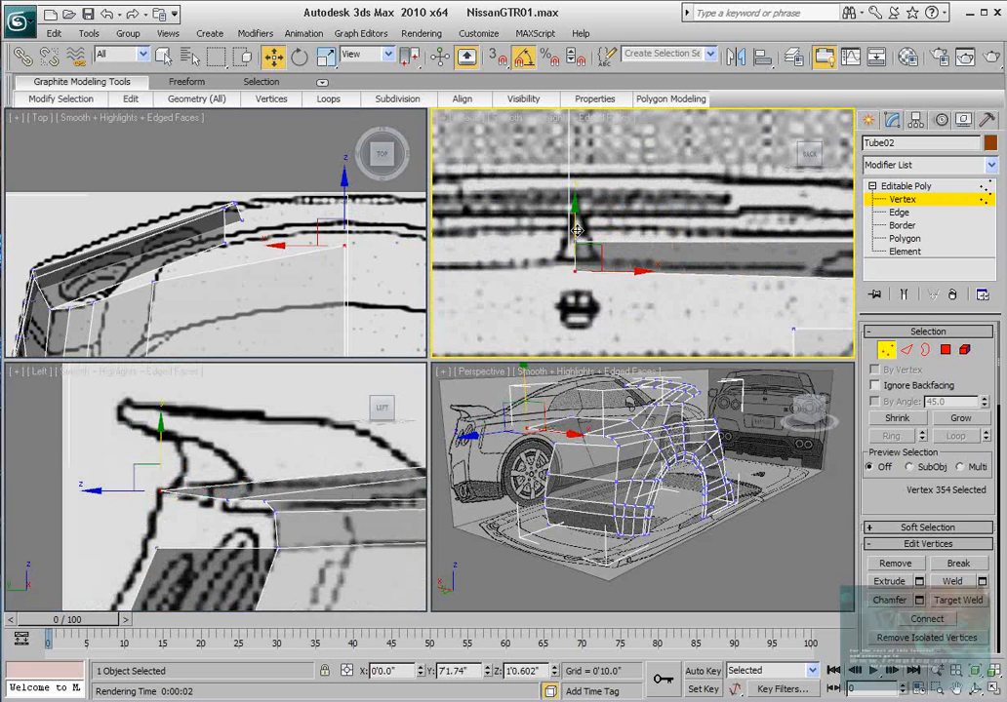
drag(577, 230, 573, 226)
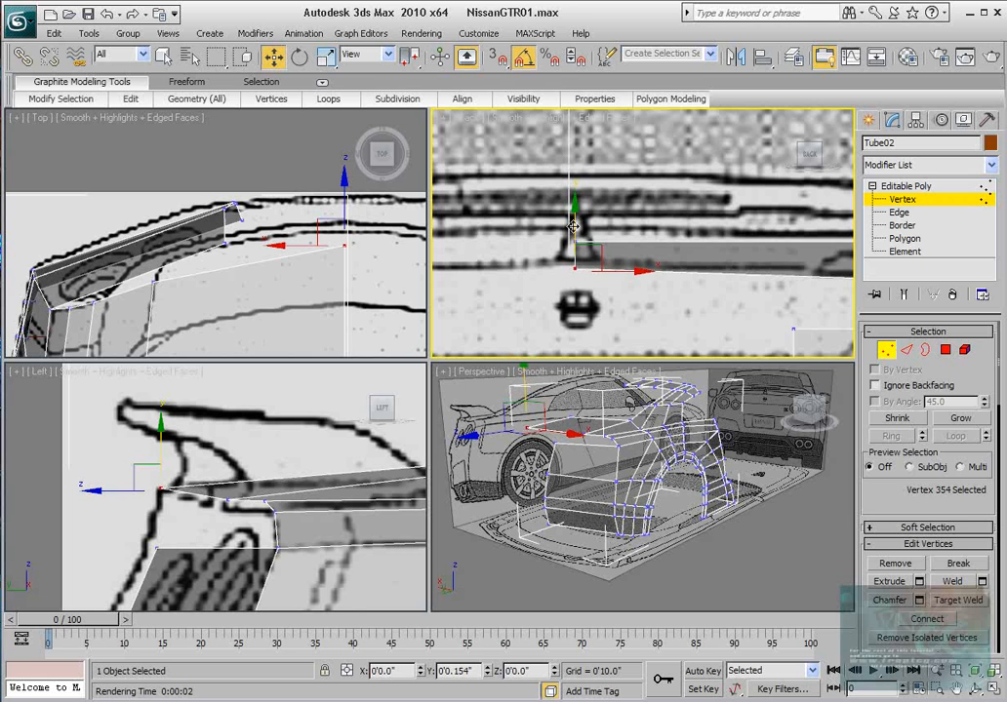
scroll(342, 224, up, 2)
middle_drag(376, 244, 297, 236)
scroll(292, 231, down, 4)
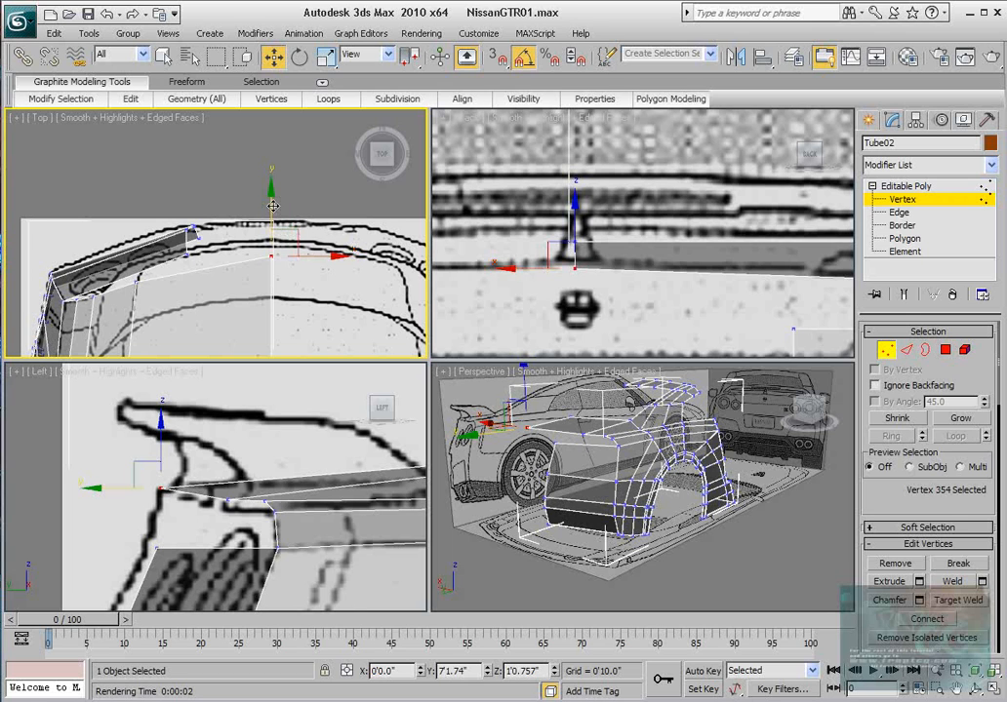
drag(273, 206, 272, 202)
key(ctrl+z)
scroll(322, 277, down, 4)
scroll(325, 259, up, 3)
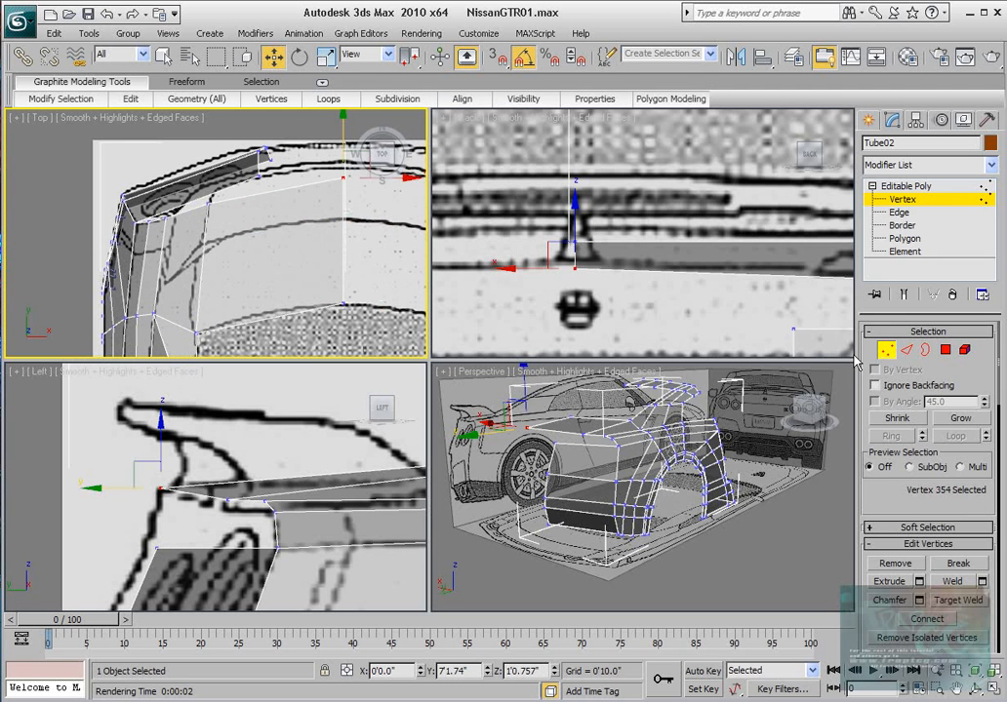
Connect the trunk polygon's front and rear edges with 2 segments, pinch 0 and slide 0.
key(2)
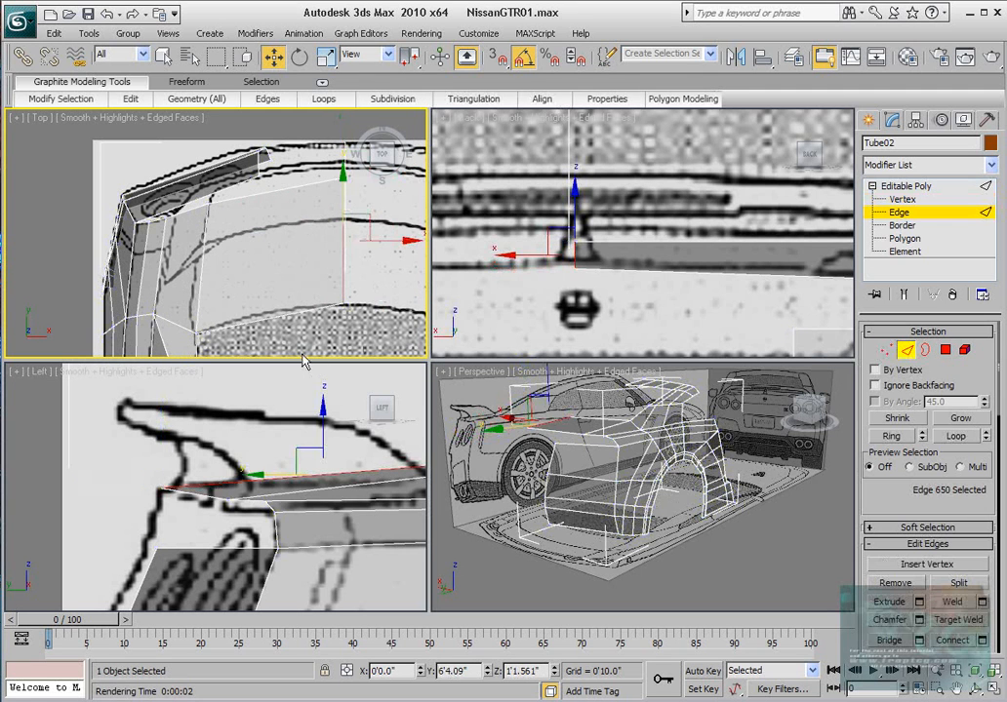
drag(303, 355, 303, 164)
drag(889, 508, 897, 454)
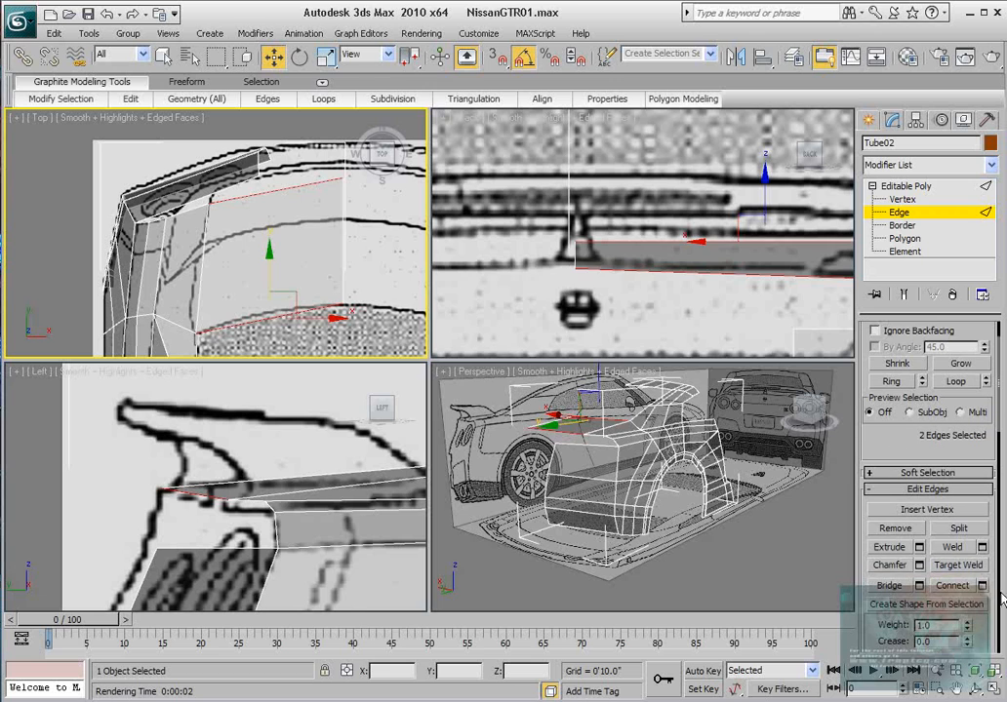
click(981, 586)
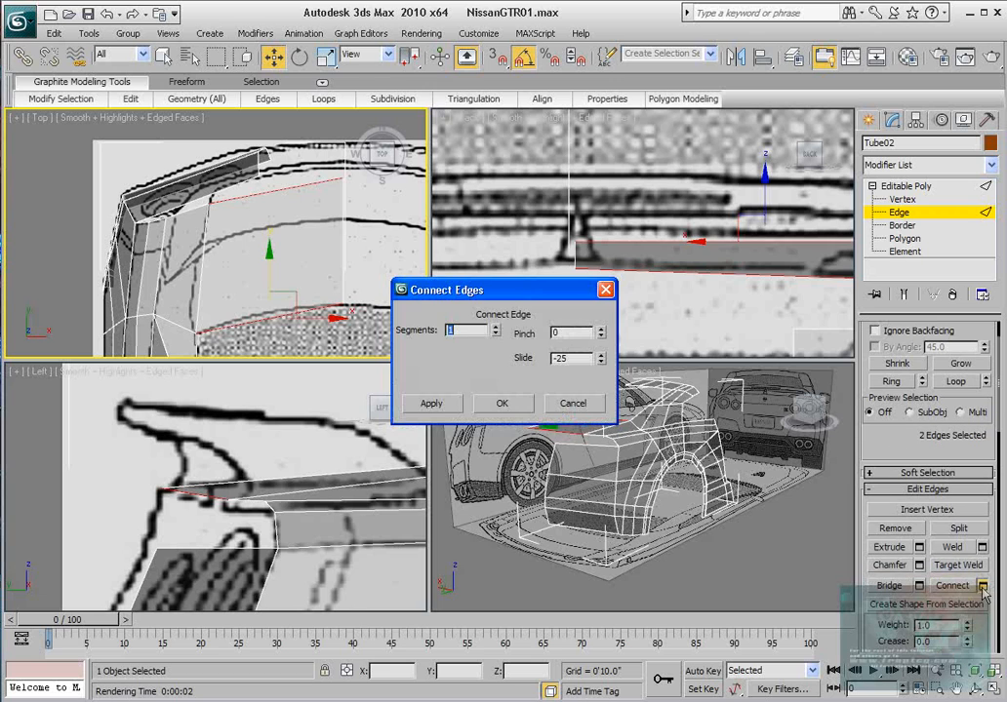
right_click(600, 362)
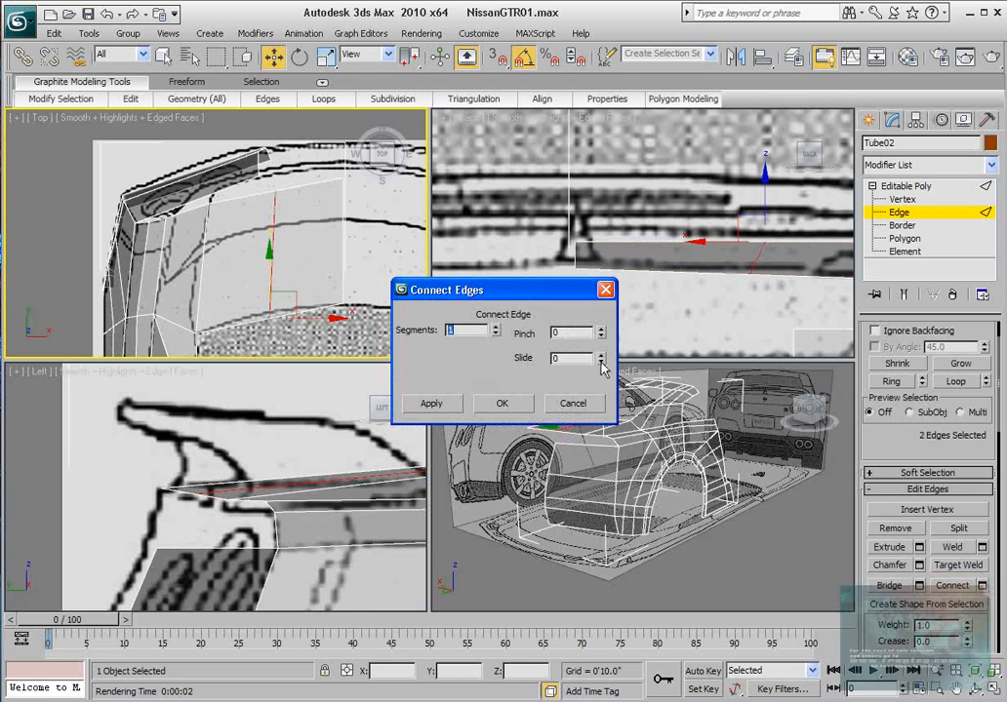
click(496, 329)
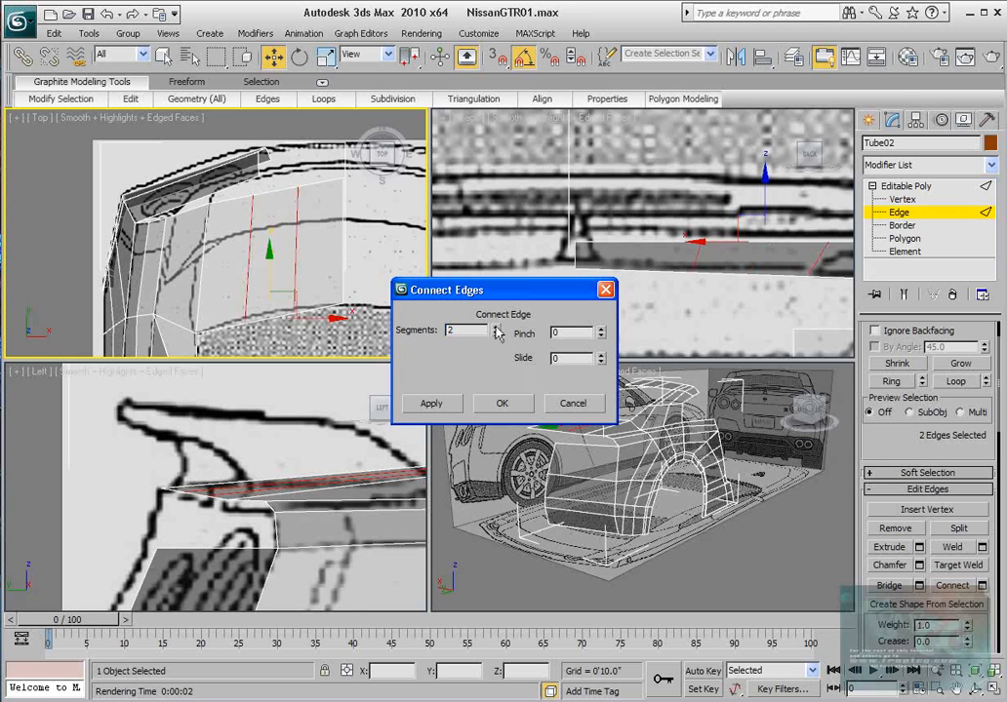
click(501, 403)
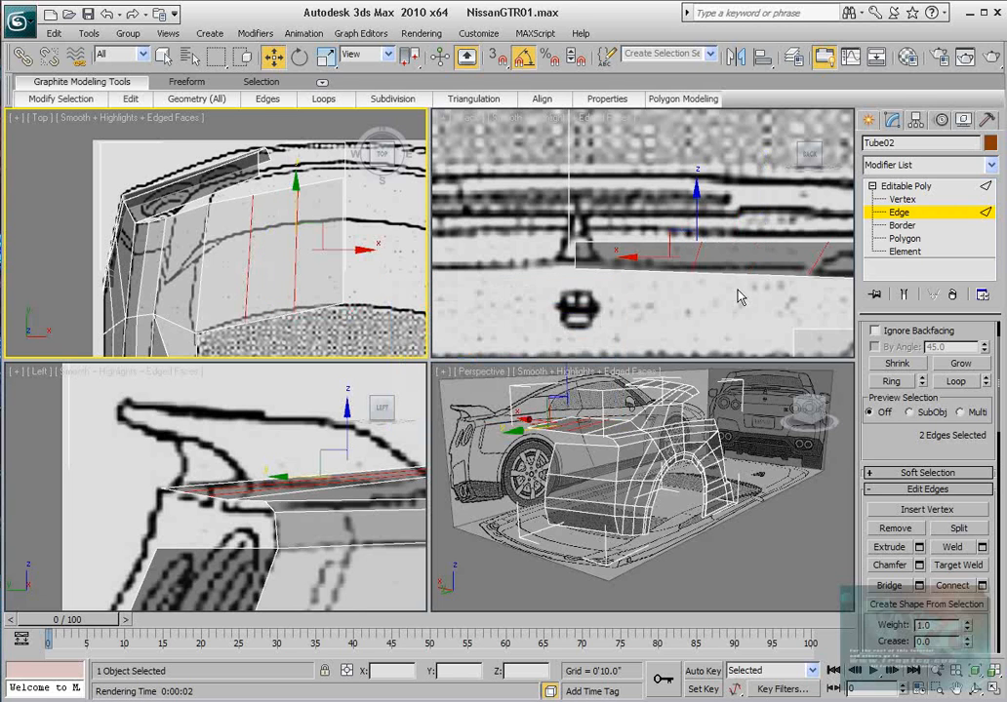
Raise the four vertices of the two new trunk edges in the back view, with the outer rear one at about Z 1'0.789".
key(1)
middle_drag(281, 219, 289, 236)
scroll(292, 240, up, 2)
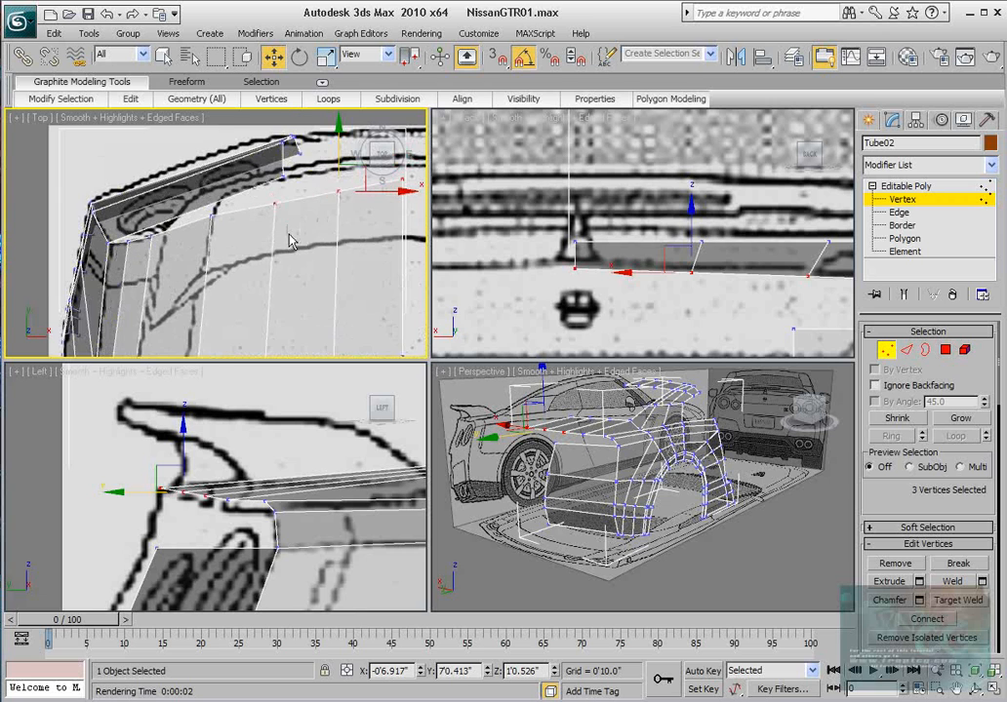
drag(319, 203, 310, 193)
click(275, 206)
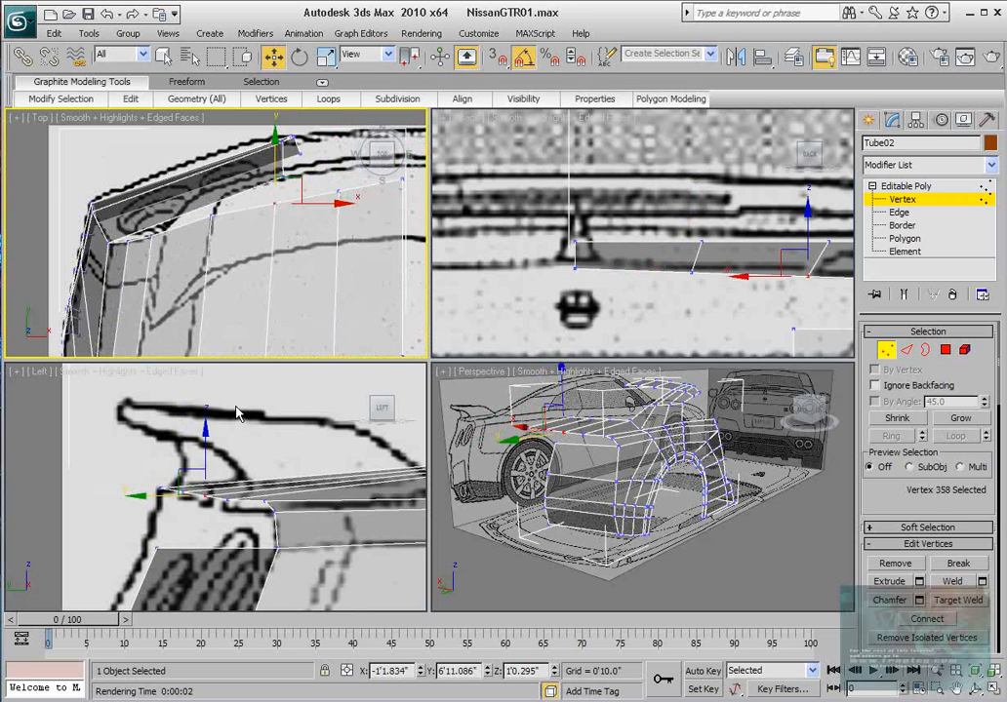
right_click(214, 478)
scroll(211, 485, up, 2)
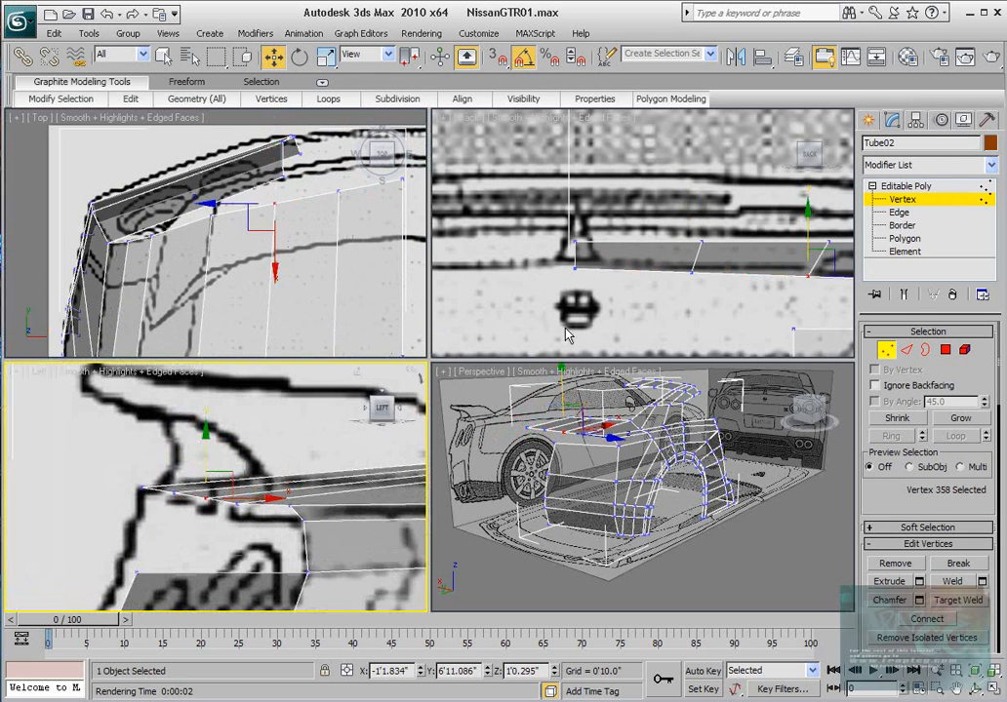
right_click(605, 281)
scroll(604, 281, down, 3)
scroll(636, 281, up, 3)
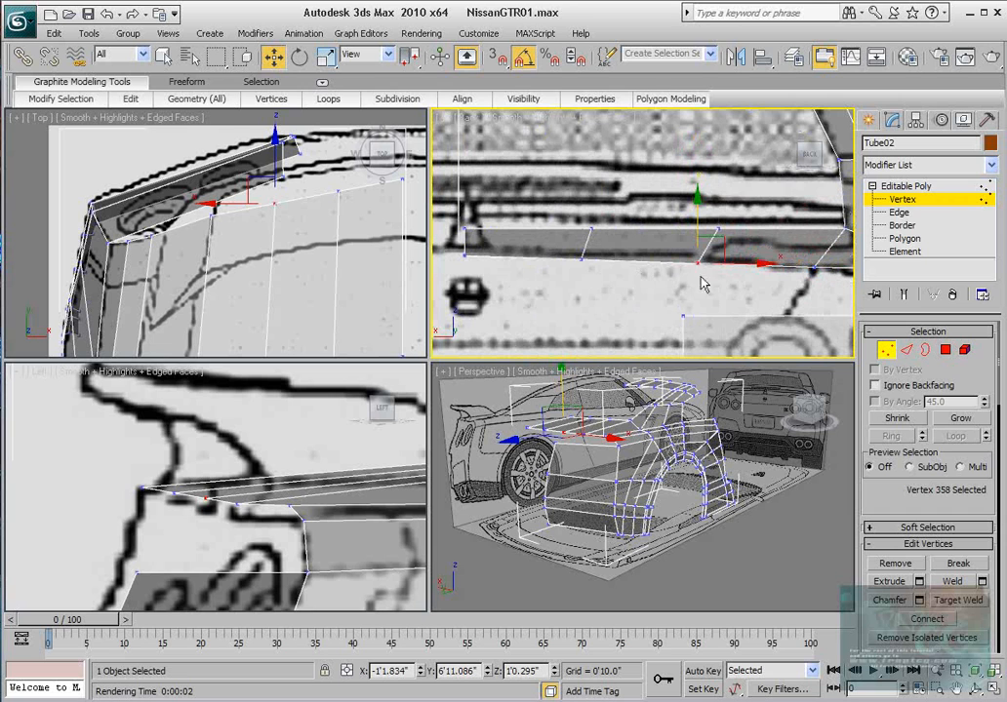
drag(559, 270, 740, 199)
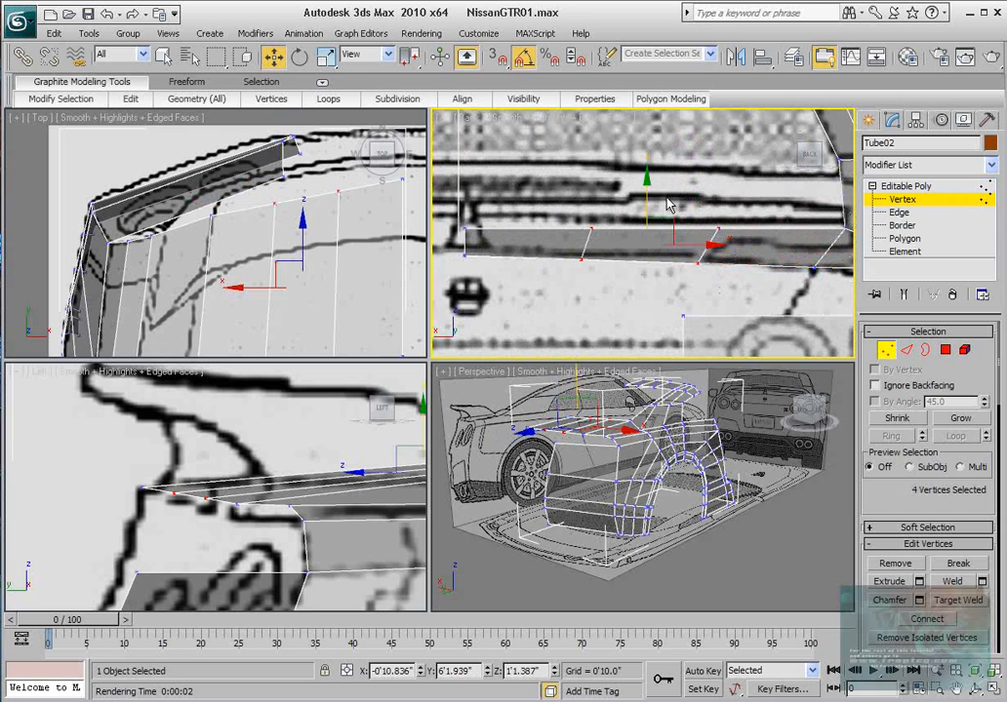
drag(646, 195, 644, 188)
click(697, 259)
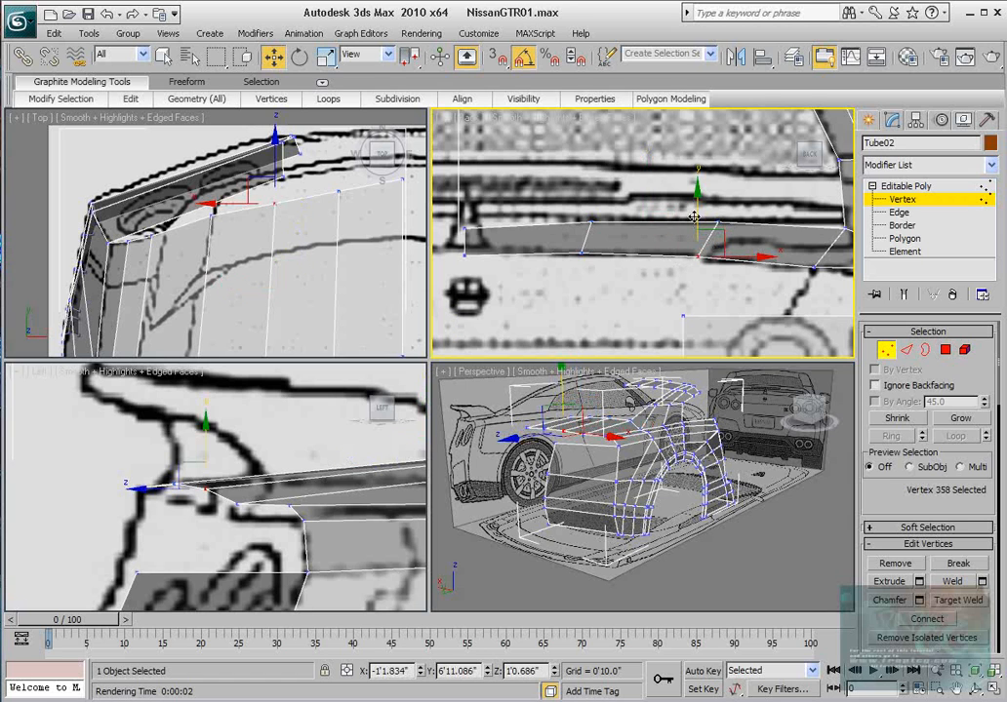
drag(693, 216, 693, 214)
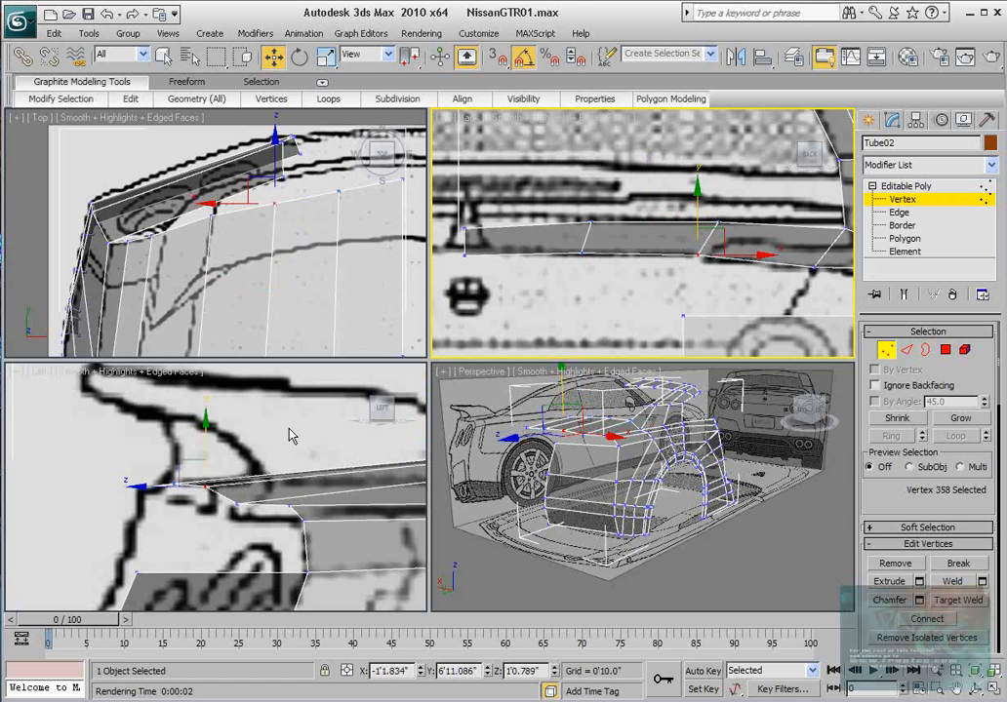
scroll(250, 447, up, 3)
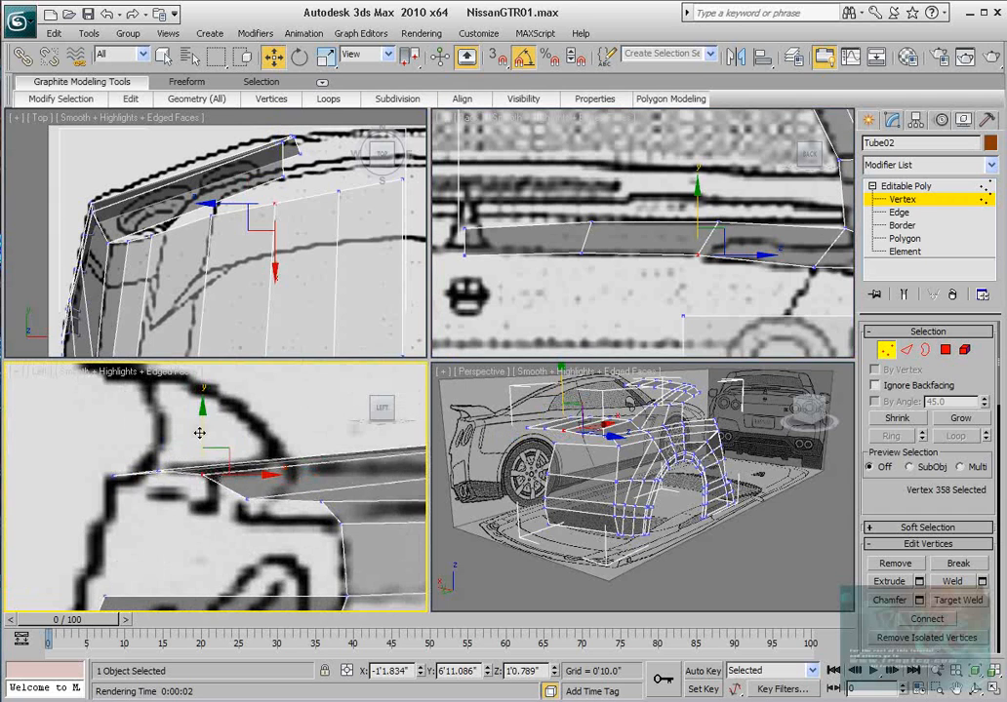
drag(204, 427, 202, 448)
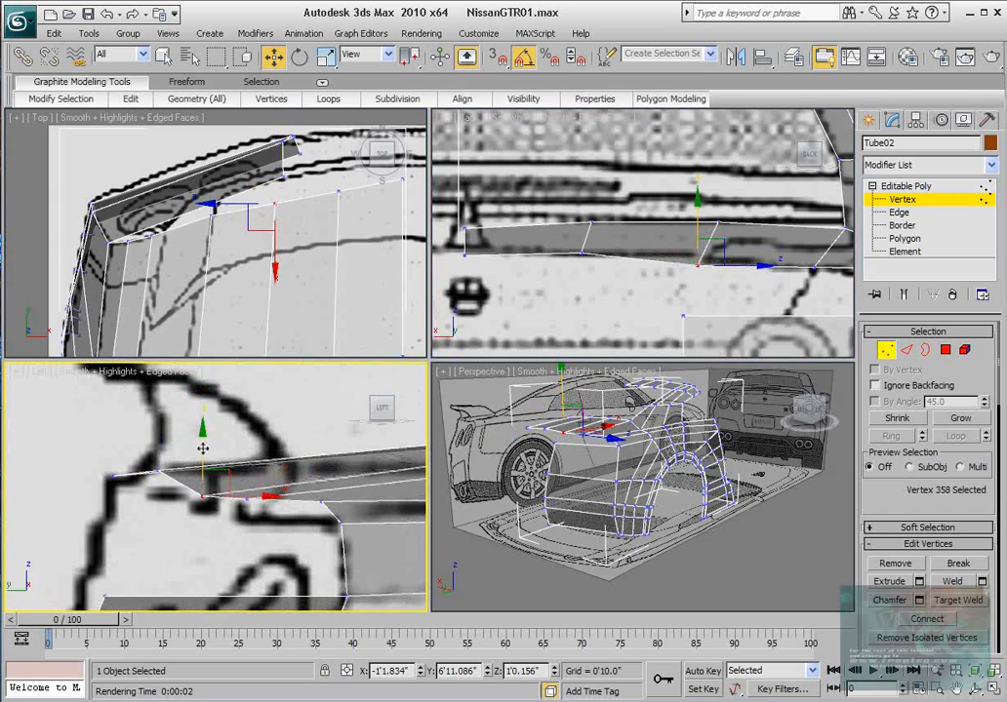
key(ctrl+z)
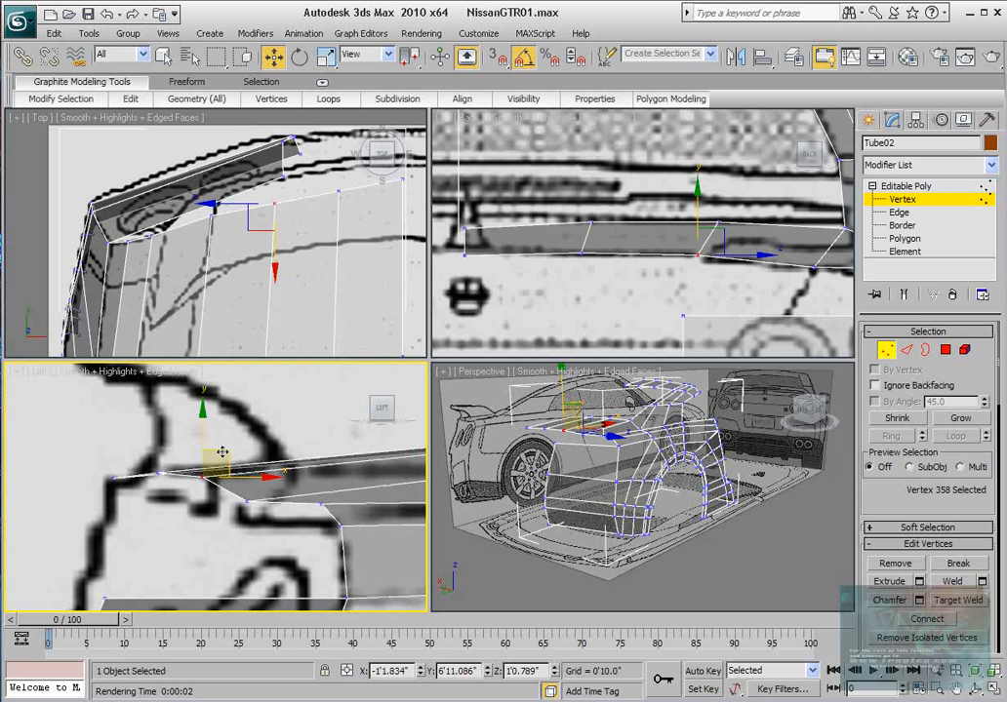
Reposition the two new rear trunk vertices along the body line, the outer at about Y 6'11.376", Z 1'0.658", the inner at Y 7'0.628", Z 1'0.757".
drag(222, 452, 169, 482)
click(159, 474)
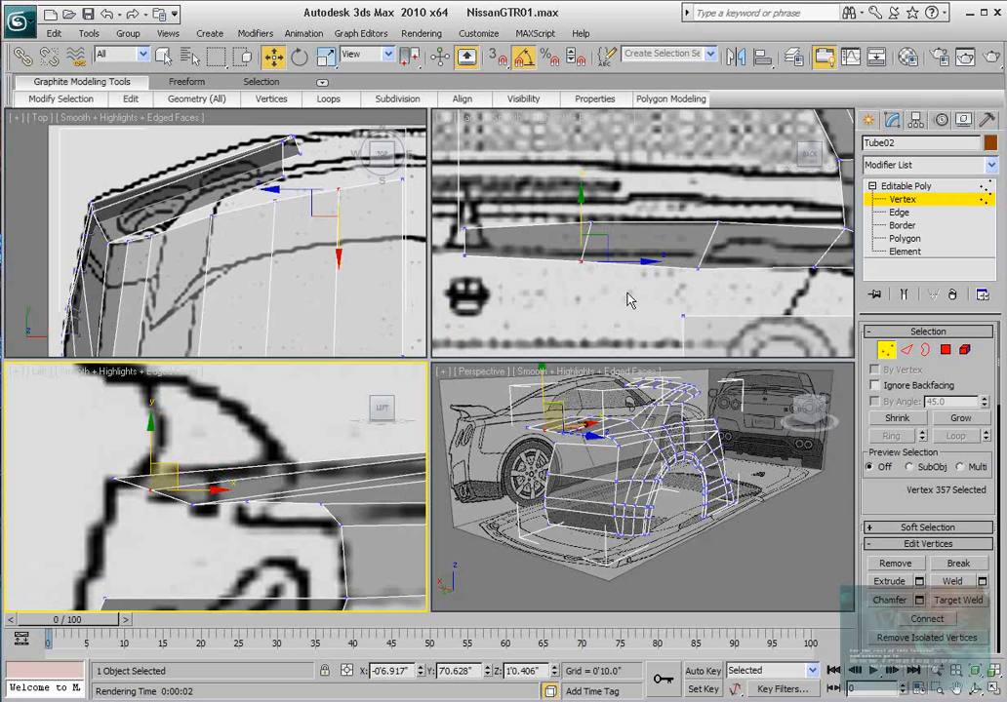
scroll(645, 272, up, 2)
scroll(673, 272, down, 6)
scroll(683, 242, up, 2)
drag(682, 242, 679, 211)
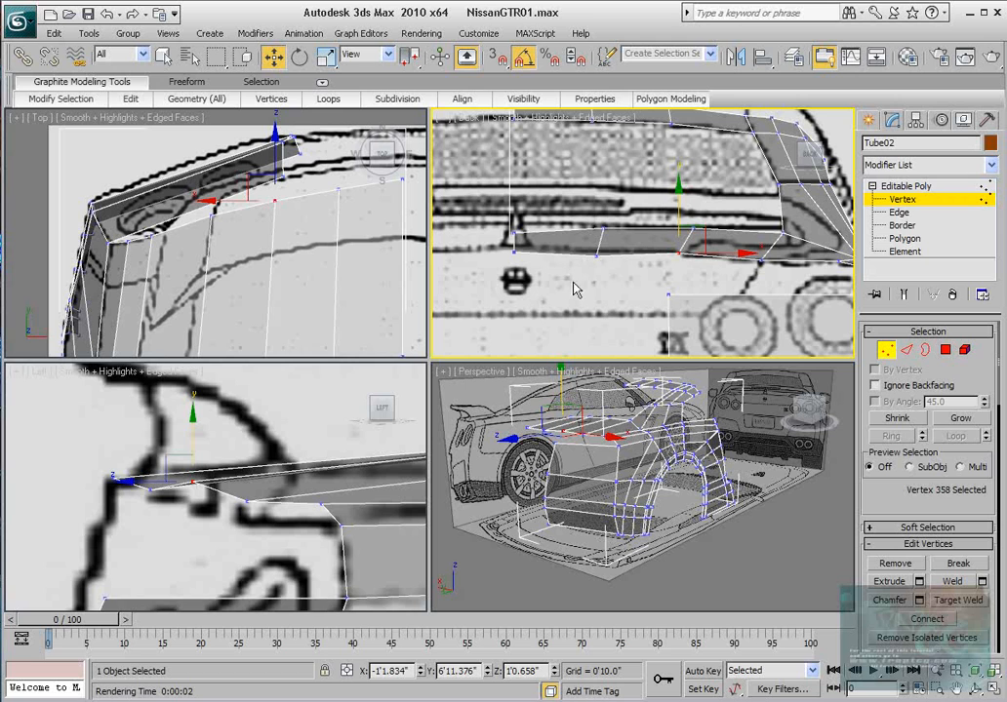
drag(574, 283, 596, 212)
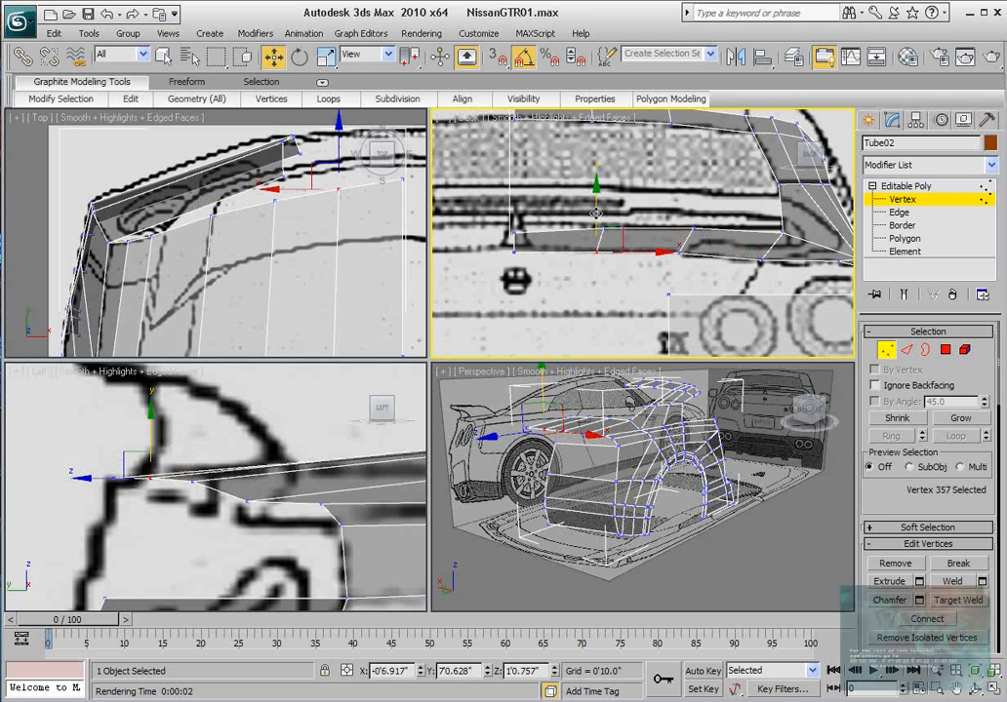
Move the two new front trunk vertices onto the rear window outline in the top view, at about Y 5'5.79" (inner) and Y 5'4.254" (outer).
scroll(239, 479, down, 2)
middle_click(238, 478)
scroll(237, 477, down, 4)
middle_drag(293, 481, 227, 477)
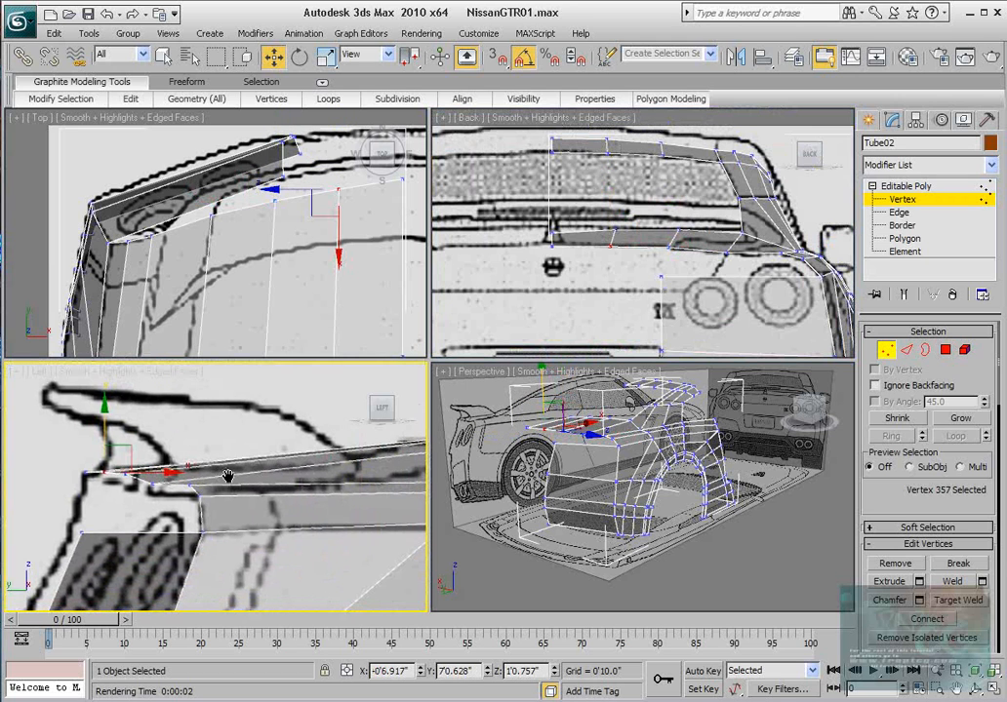
scroll(227, 478, up, 3)
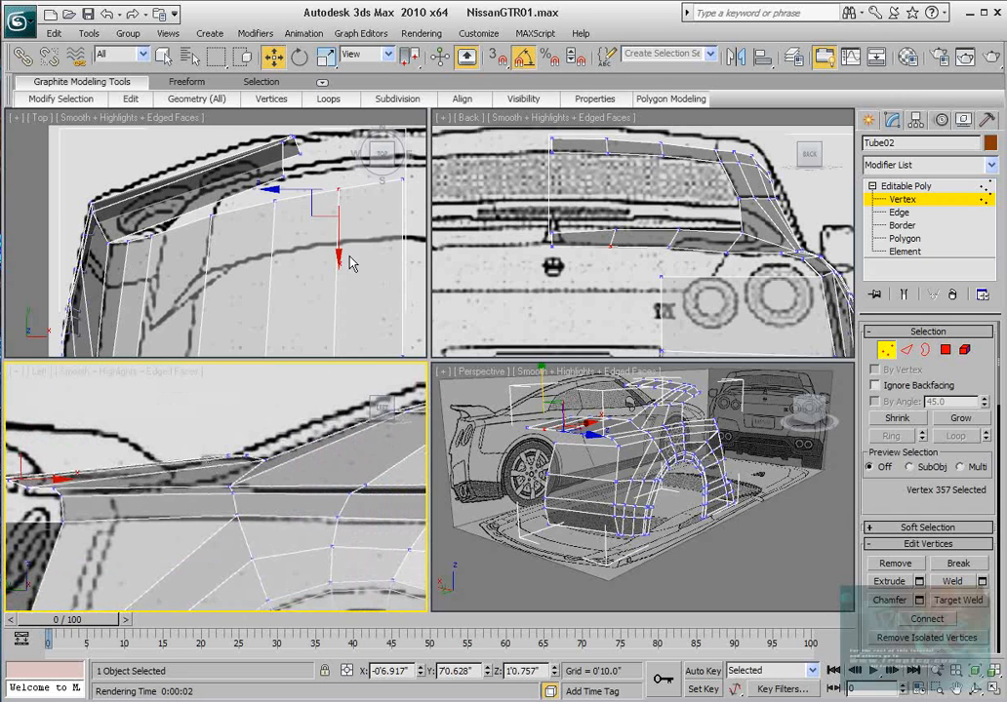
scroll(350, 263, down, 3)
middle_drag(299, 320, 278, 255)
scroll(278, 255, up, 3)
drag(270, 277, 298, 185)
drag(210, 276, 229, 200)
scroll(630, 256, up, 3)
scroll(612, 262, down, 2)
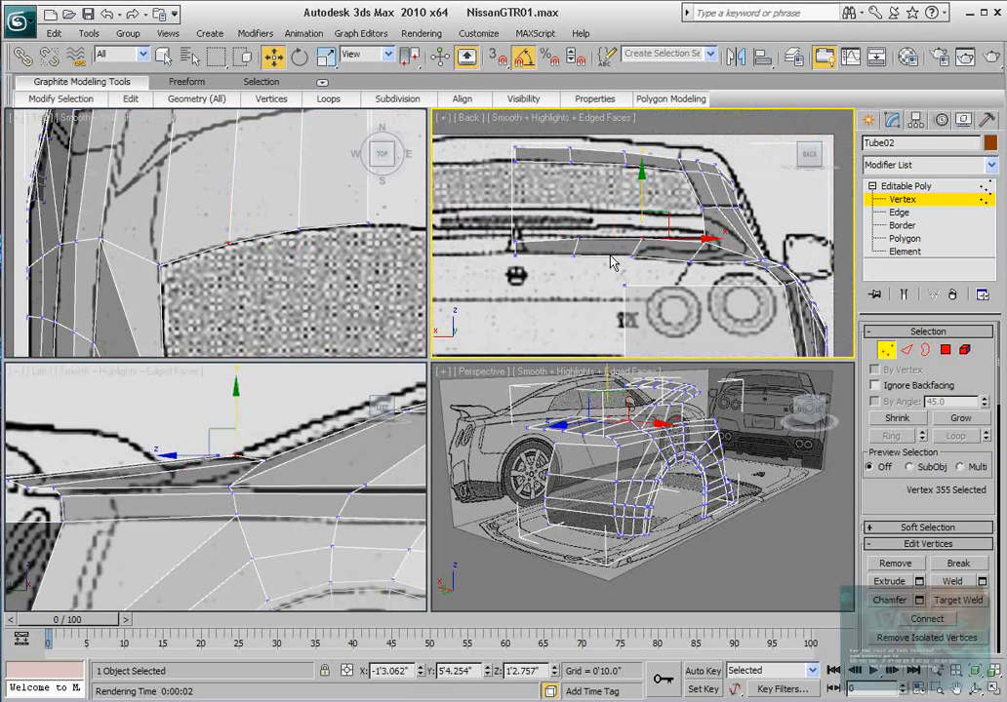
Raise the inner front trunk vertex to about Z 1'3.104" in the back view.
middle_drag(568, 266, 599, 266)
scroll(591, 258, up, 2)
drag(581, 232, 603, 249)
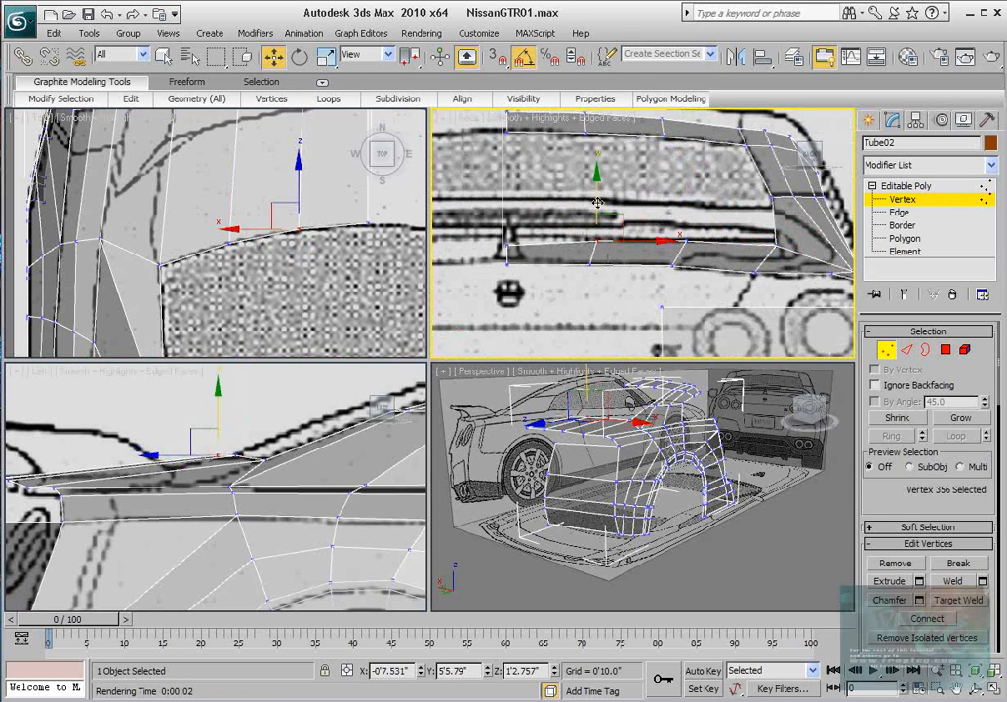
drag(597, 204, 597, 199)
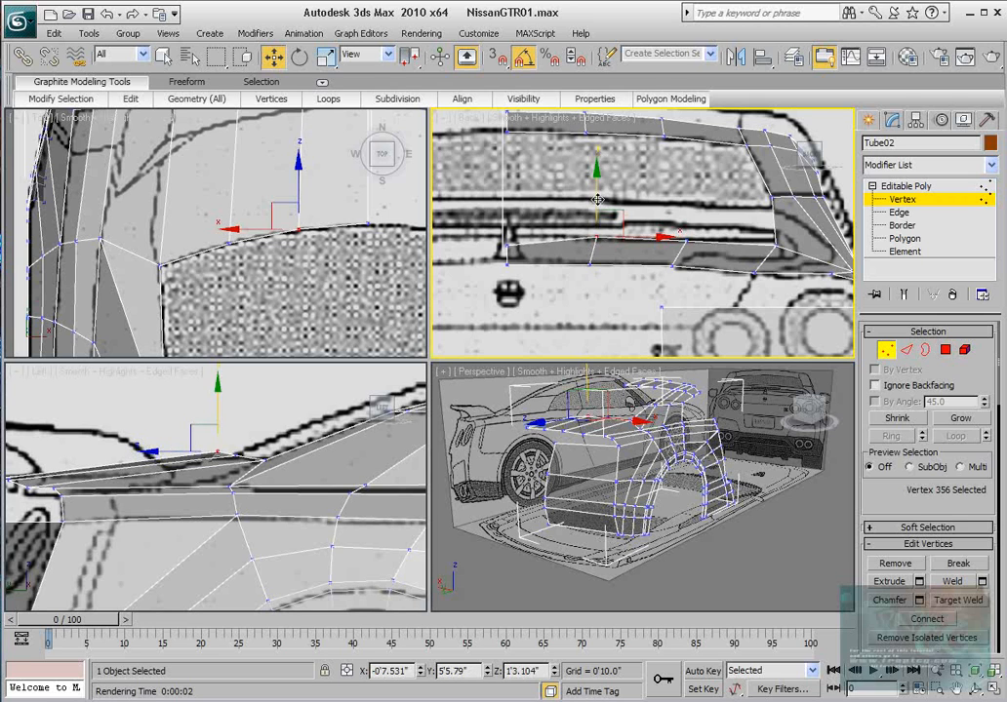
Raise the rear window corner vertex by about 0.246" and set the inner front trunk vertex to about Z 1'2.959" in the back view.
scroll(744, 256, up, 2)
click(784, 246)
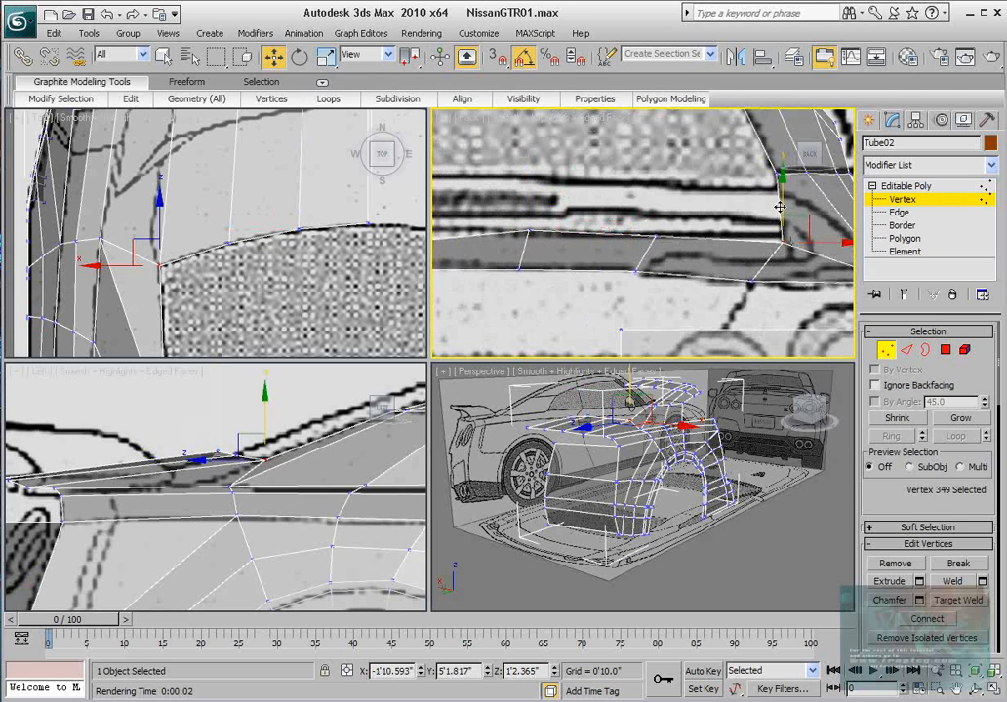
drag(782, 205, 780, 203)
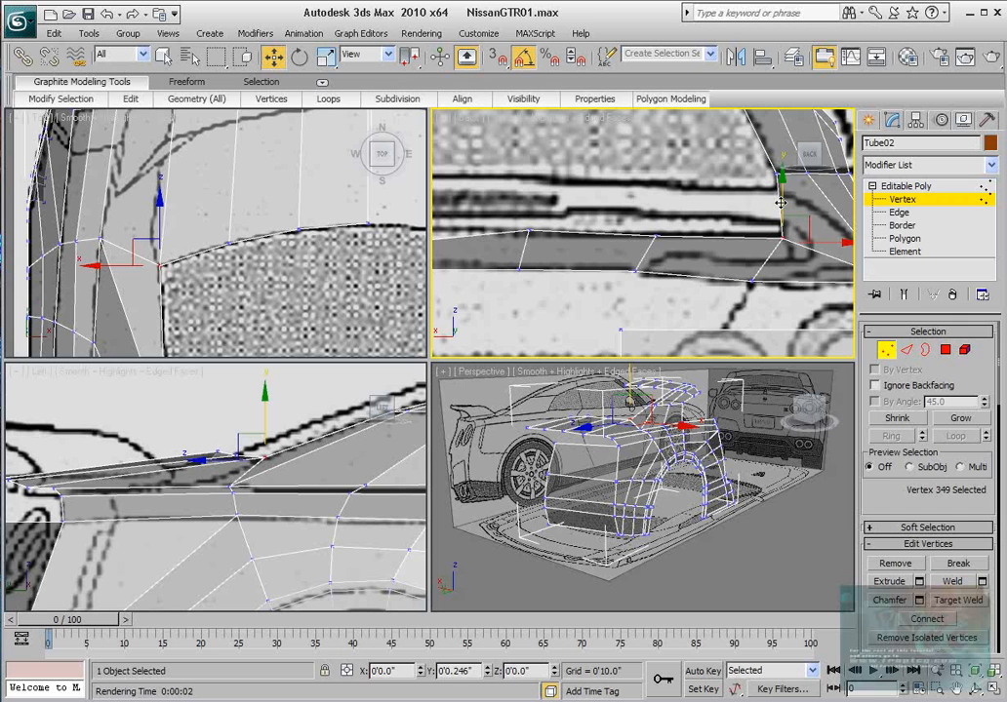
click(528, 234)
drag(527, 182, 528, 184)
Raise the centerline vertex of the front trunk edge slightly in the back view to meet the blueprint line.
scroll(528, 188, down, 3)
middle_drag(527, 232, 552, 232)
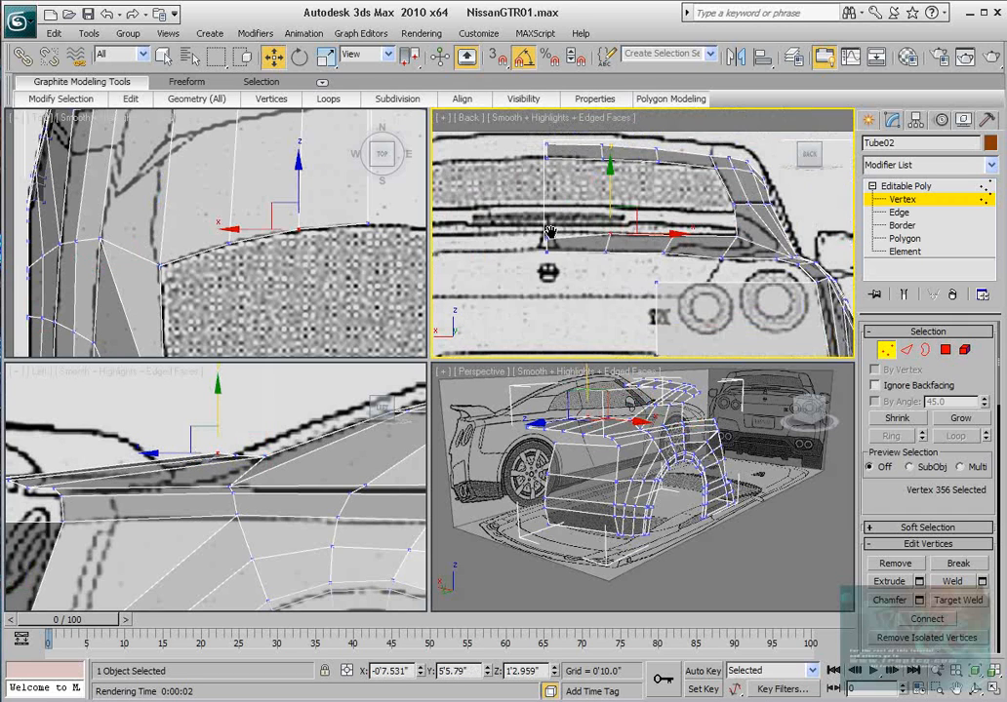
click(547, 236)
scroll(543, 208, up, 1)
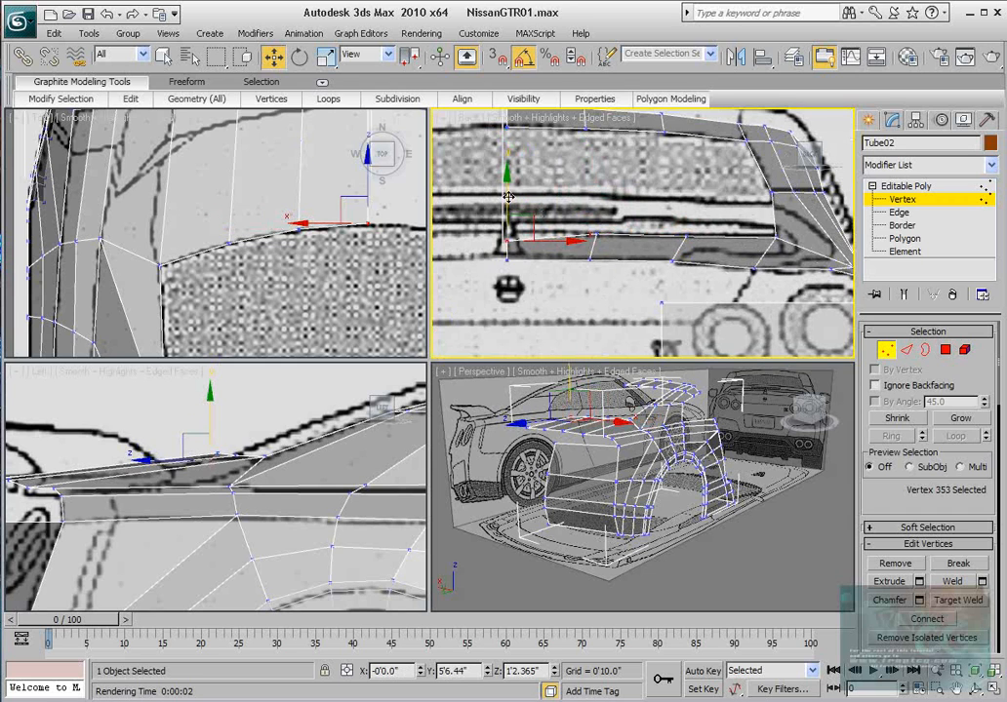
drag(508, 196, 506, 190)
In the left view, lower the two innermost front trunk vertices slightly and set the next one outward to about Z 1'2.682".
click(507, 261)
middle_drag(509, 263, 519, 262)
scroll(518, 263, up, 1)
middle_drag(115, 455, 186, 463)
scroll(278, 476, up, 2)
middle_drag(278, 476, 172, 459)
scroll(170, 457, up, 2)
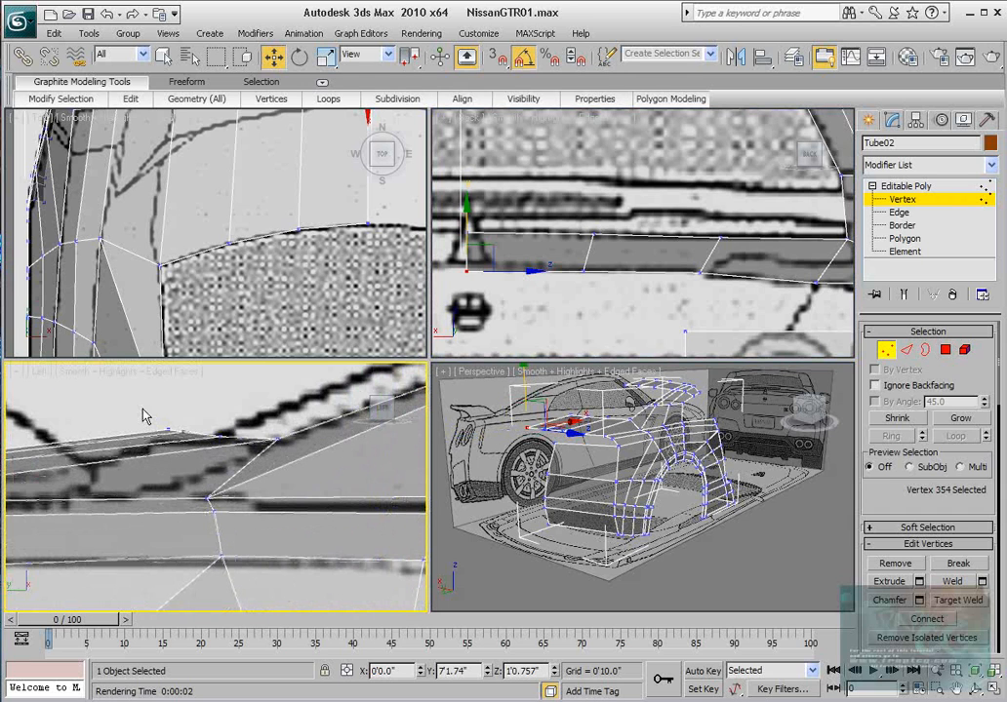
drag(143, 416, 199, 444)
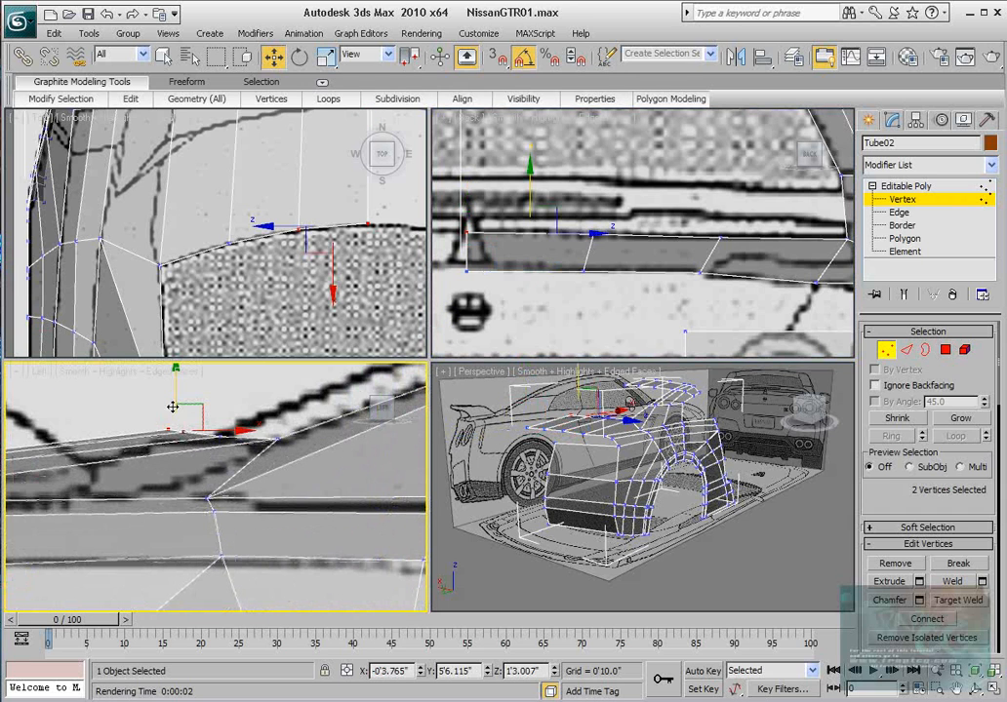
click(223, 434)
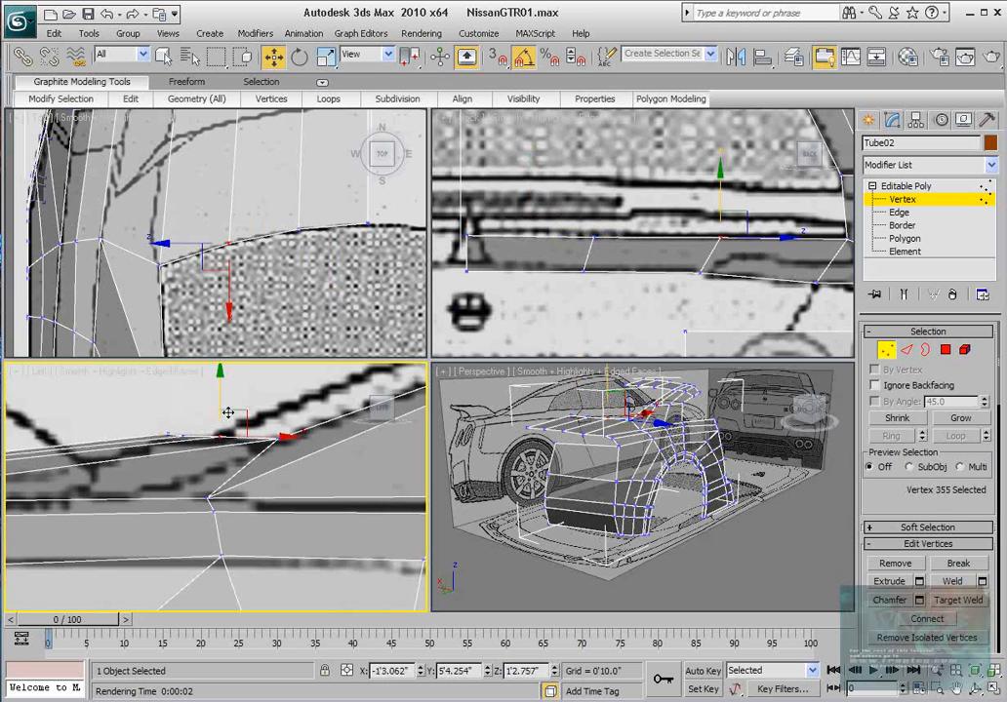
drag(228, 412, 220, 400)
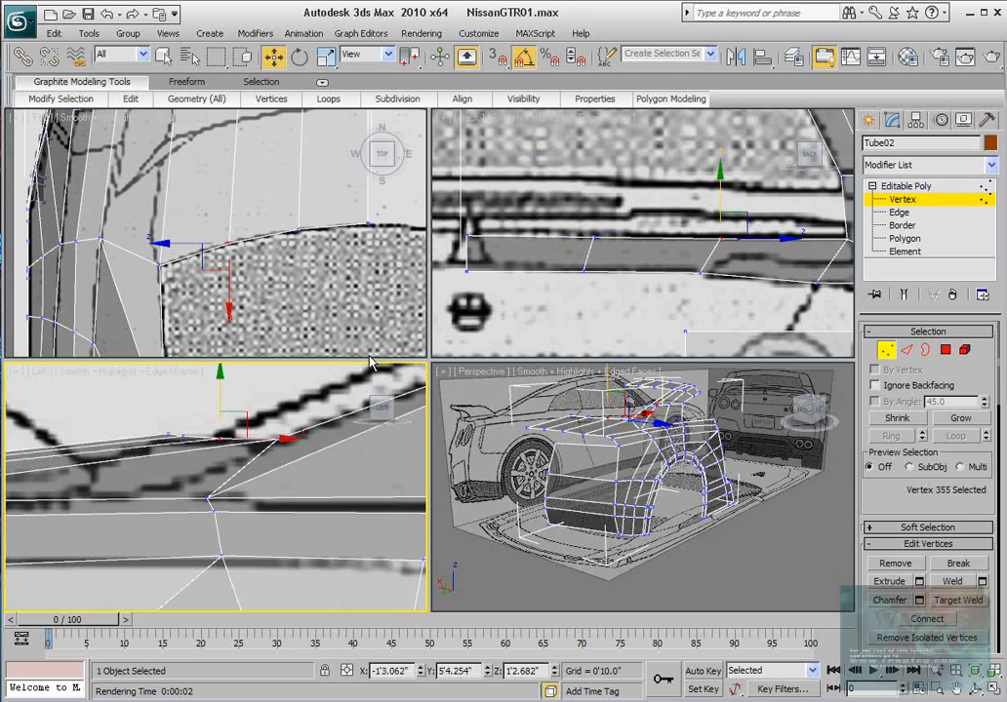
Raise the centerline vertex of the rear trunk edge to about Z 1'0.858" in the back view.
scroll(288, 214, down, 5)
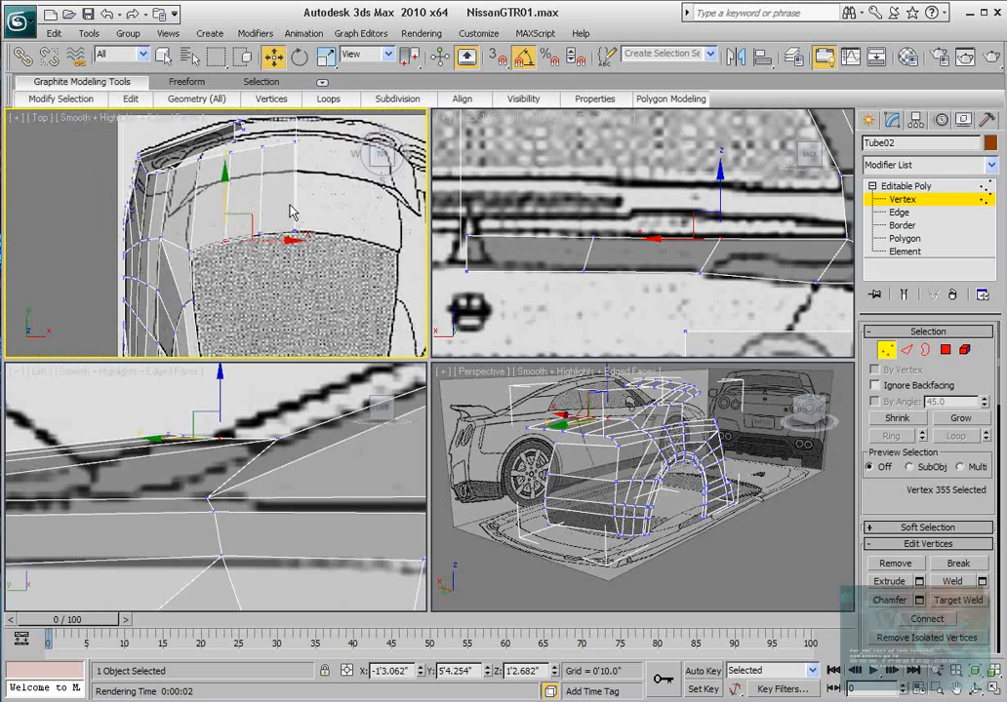
middle_drag(647, 270, 651, 258)
scroll(652, 259, down, 2)
middle_drag(555, 270, 592, 272)
click(574, 242)
scroll(644, 229, up, 1)
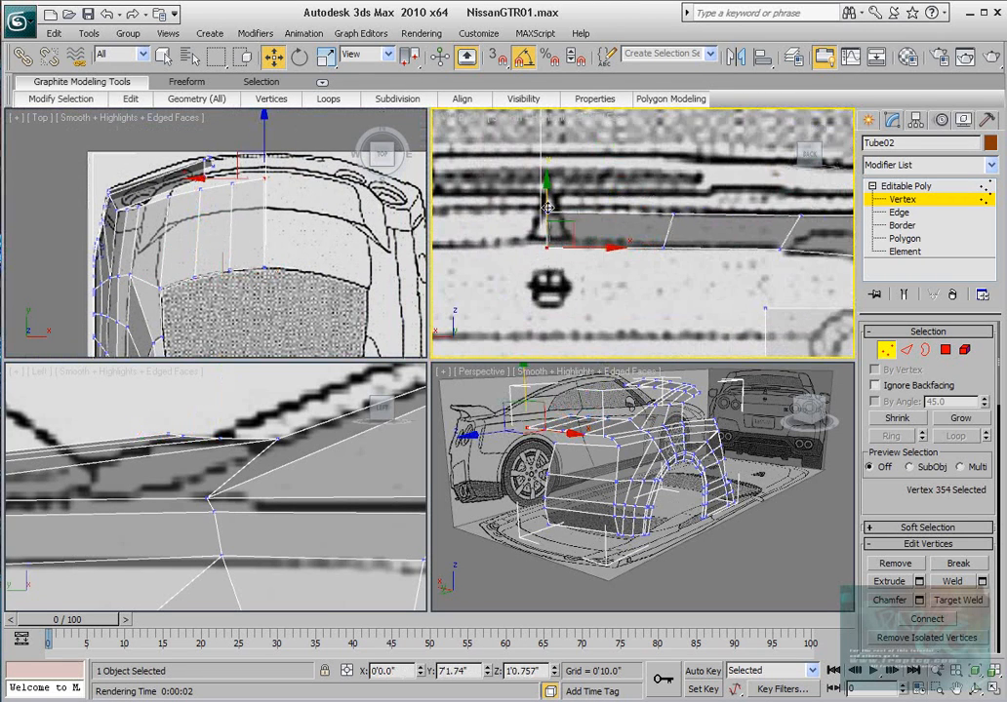
drag(547, 202, 547, 199)
scroll(547, 212, down, 1)
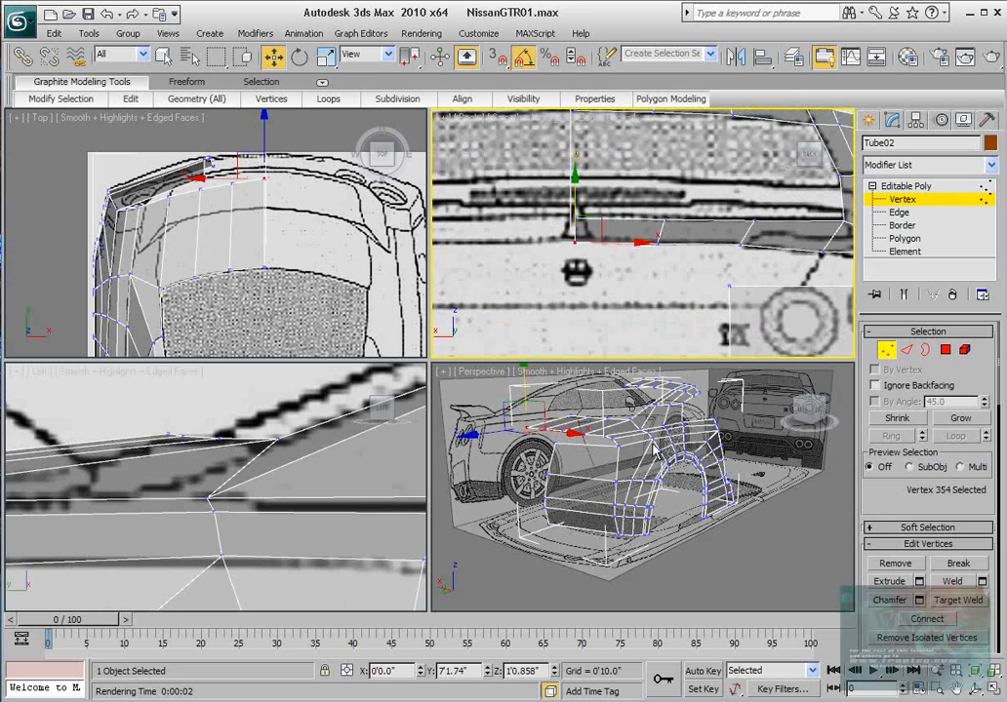
Connect the five horizontal edges of the rear taillight panel with 1 segment, pinch 0 and slide 0.
scroll(648, 448, up, 4)
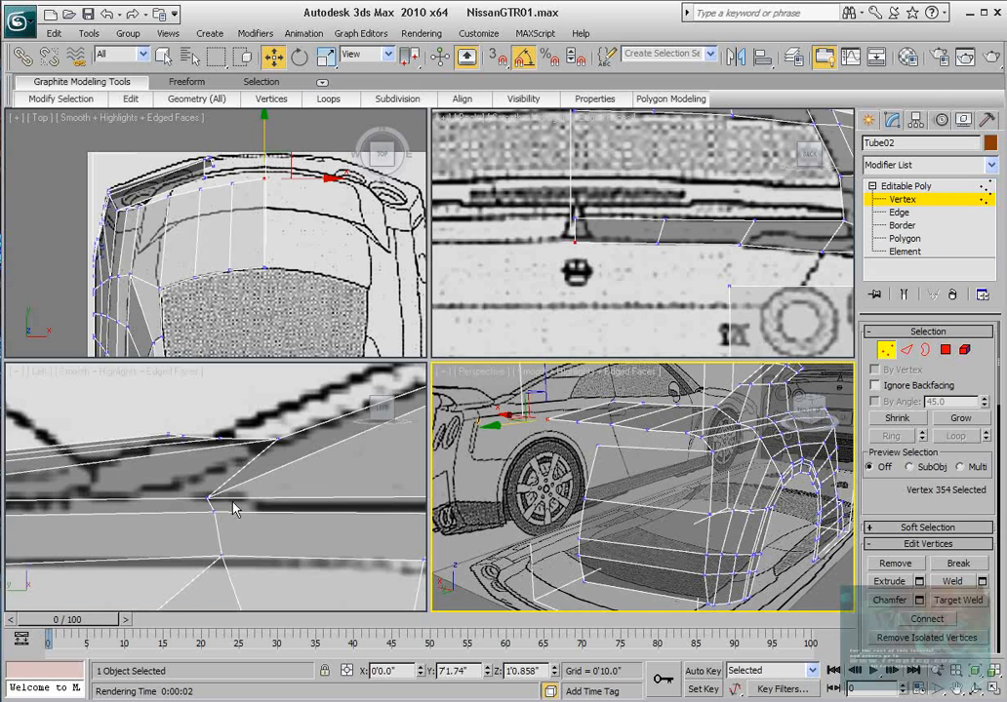
scroll(234, 507, down, 3)
scroll(230, 208, down, 2)
scroll(215, 213, up, 2)
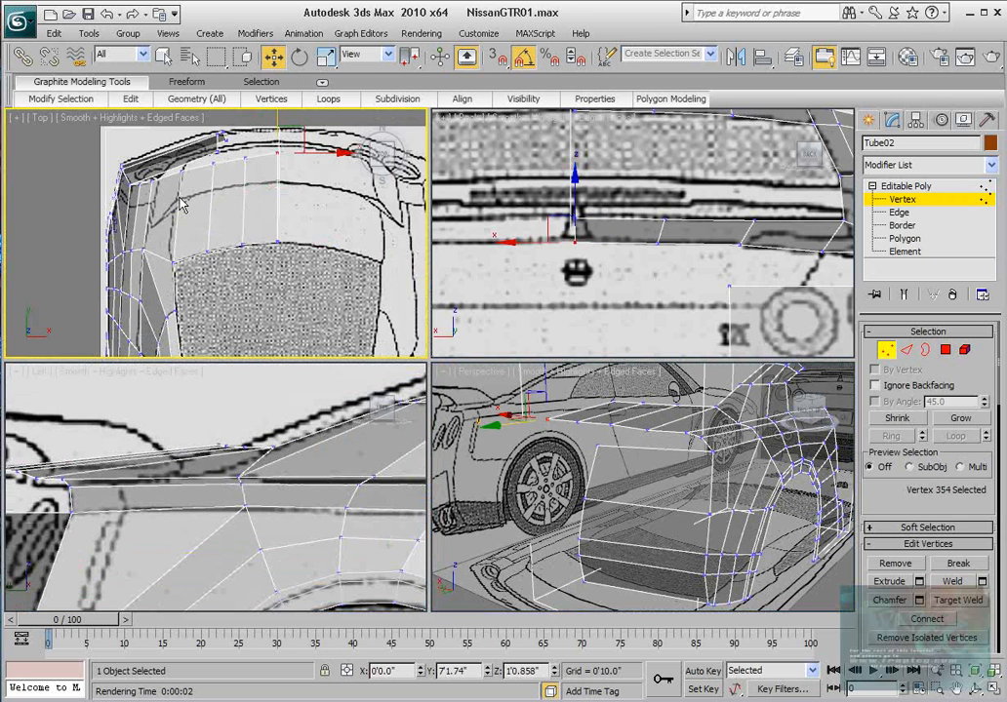
middle_drag(144, 161, 186, 216)
scroll(193, 257, up, 1)
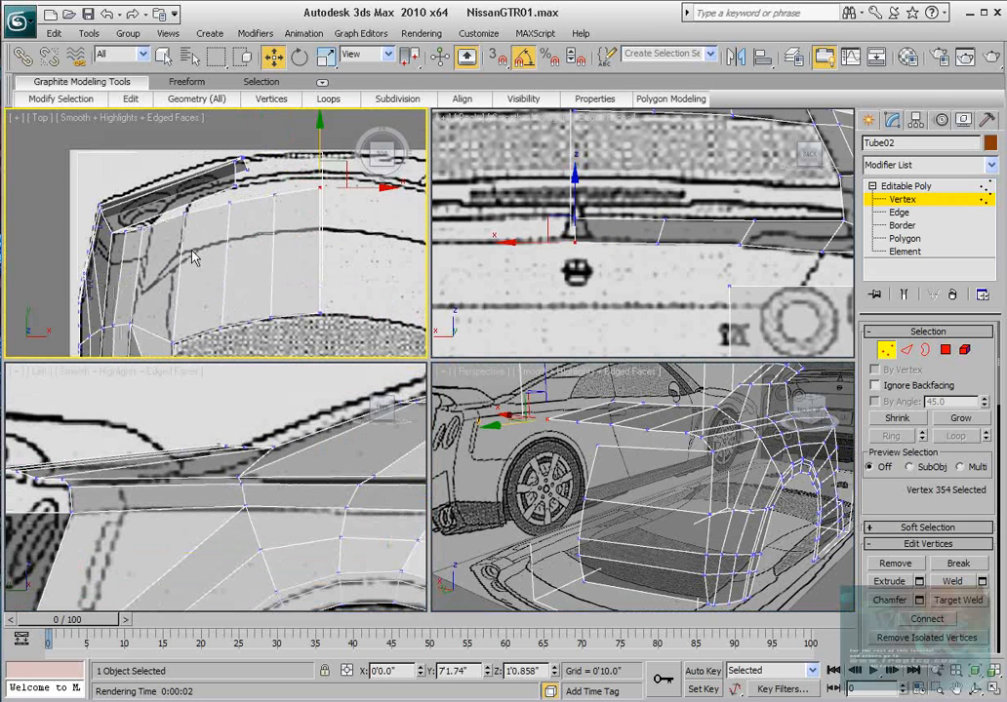
click(906, 351)
drag(203, 195, 202, 200)
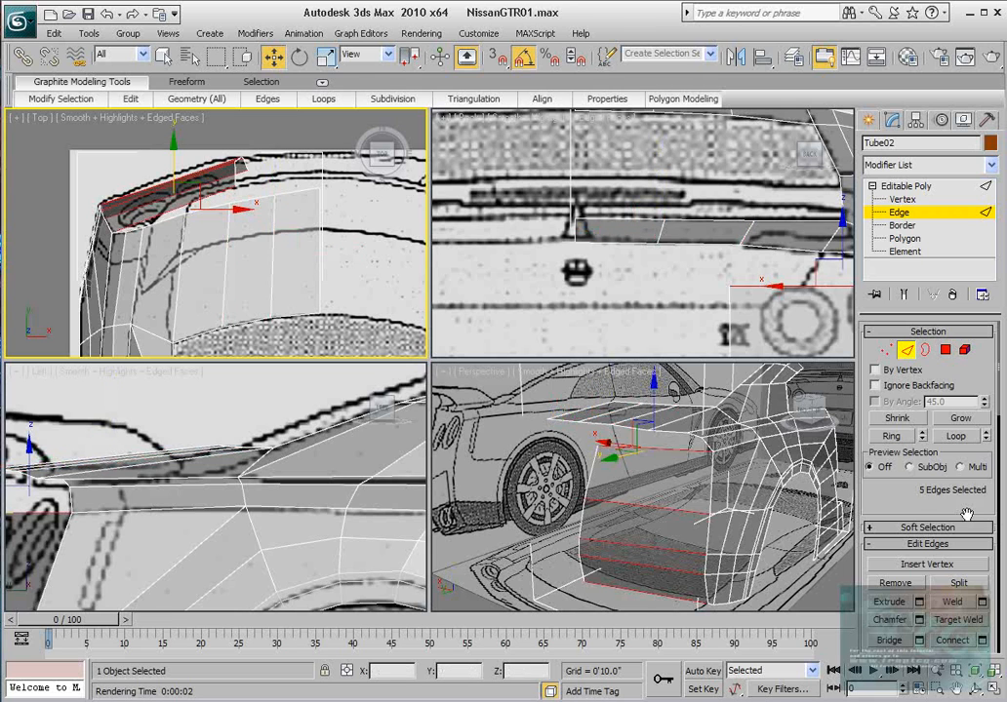
drag(931, 508, 913, 460)
click(981, 591)
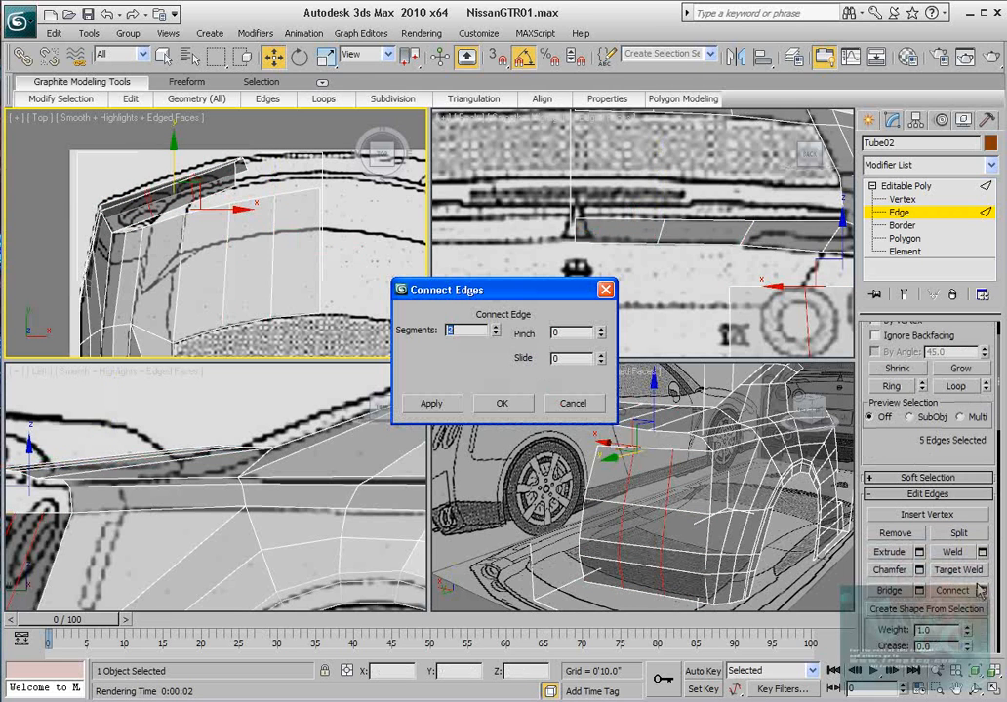
click(497, 334)
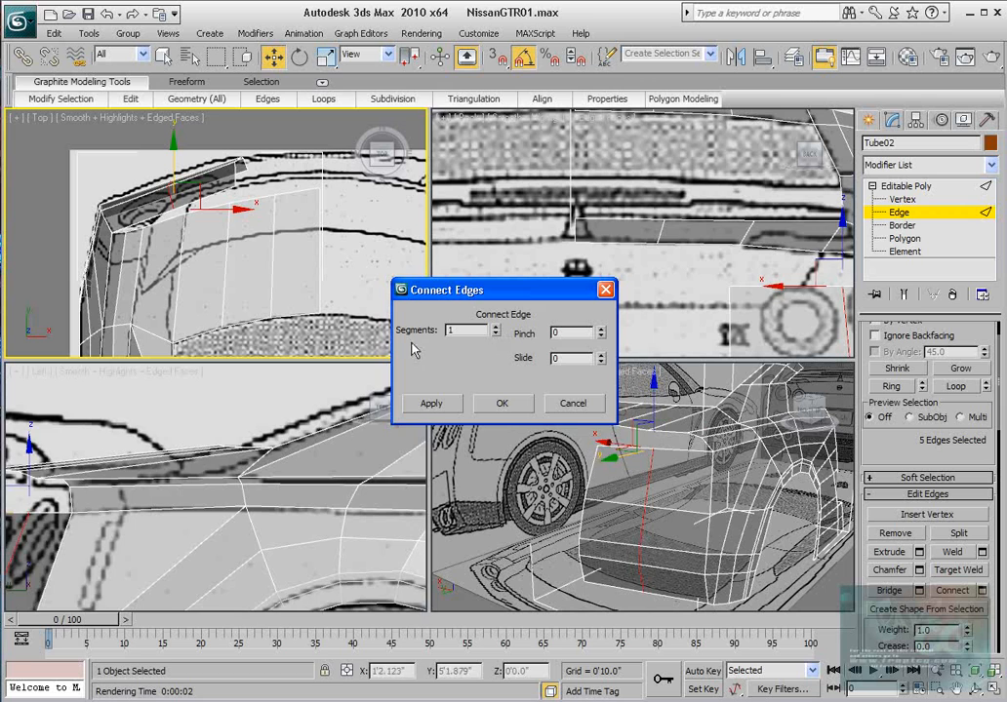
middle_drag(144, 486, 262, 445)
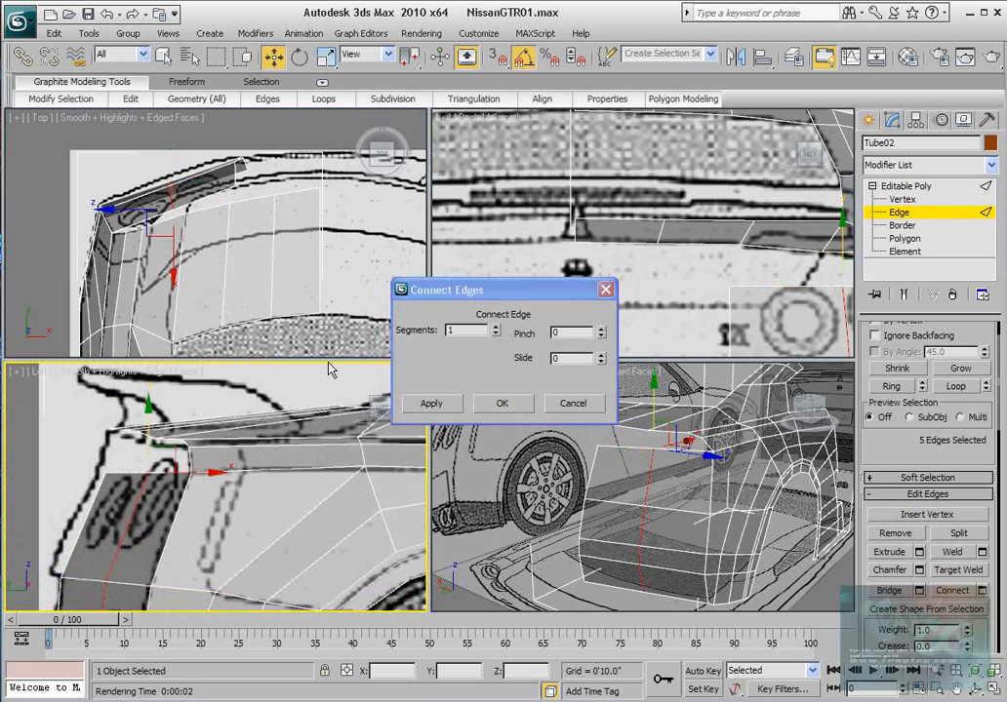
click(501, 403)
Move the new vertical taillight-panel edges outward onto the blueprint's rear curve in the top view, at about X -1'10.902", Y 7'2.703".
scroll(199, 172, up, 3)
drag(199, 171, 202, 167)
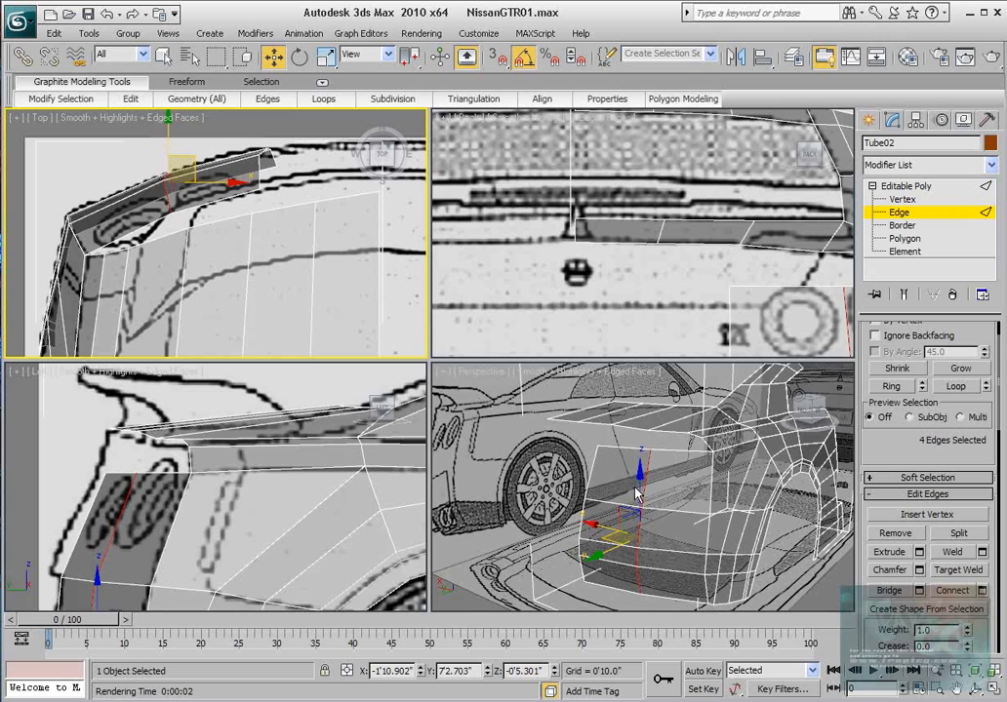
alt+middle_drag(635, 495, 664, 507)
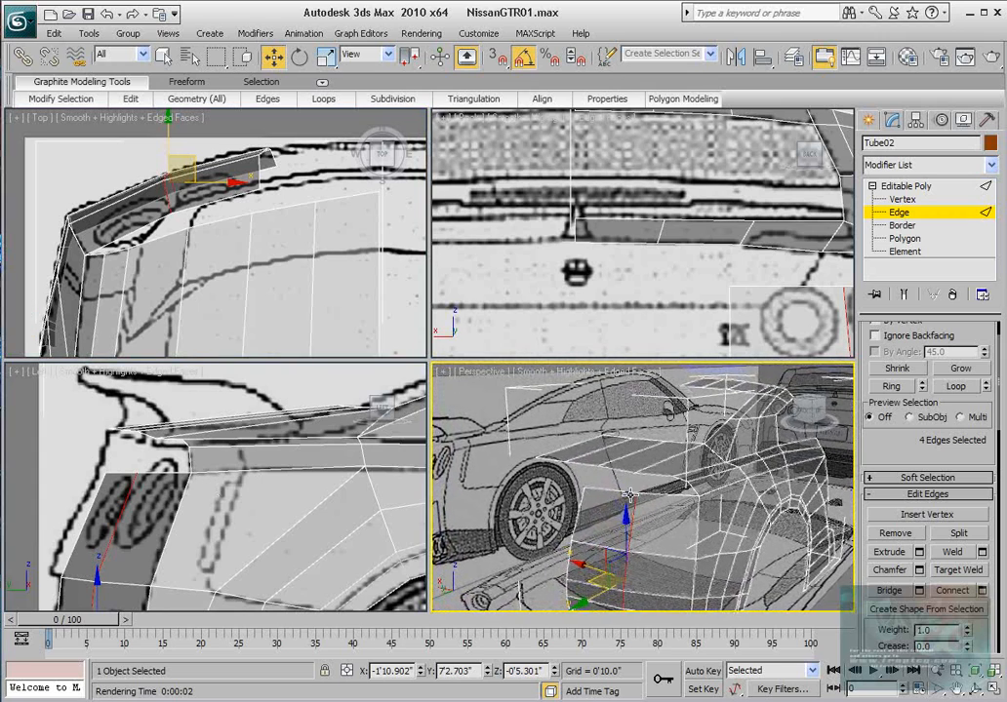
Extend the two short open edges at the rear fender corner along the trunk's rear edge to about X -0'9.344", Y 7'1.373".
drag(122, 161, 140, 236)
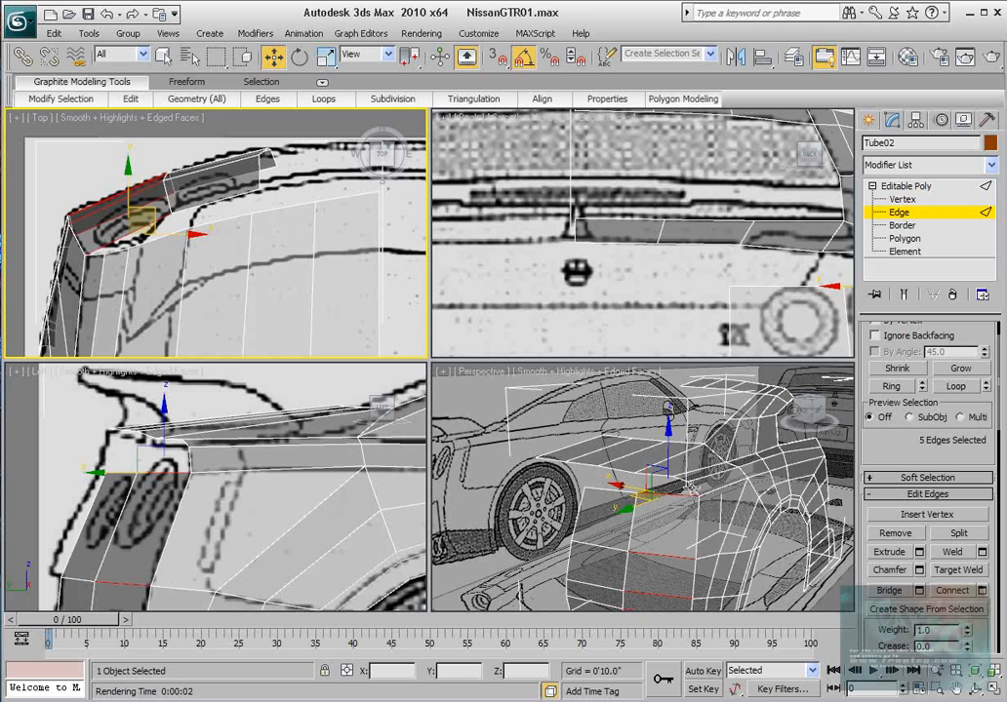
click(685, 480)
ctrl+click(688, 487)
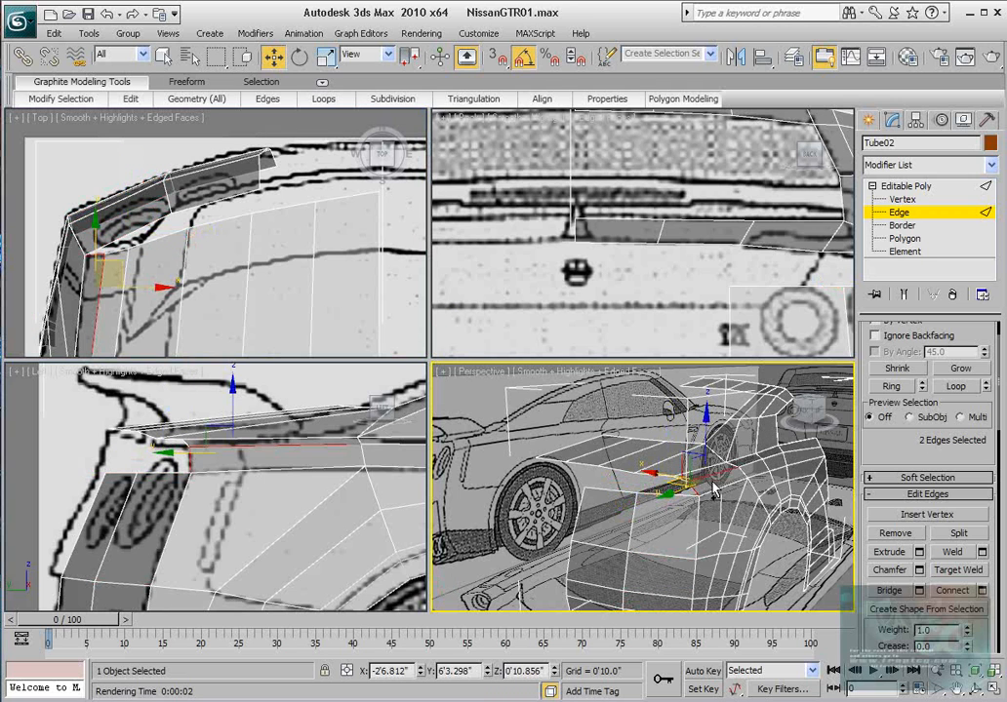
key(ctrl+z)
ctrl+click(679, 479)
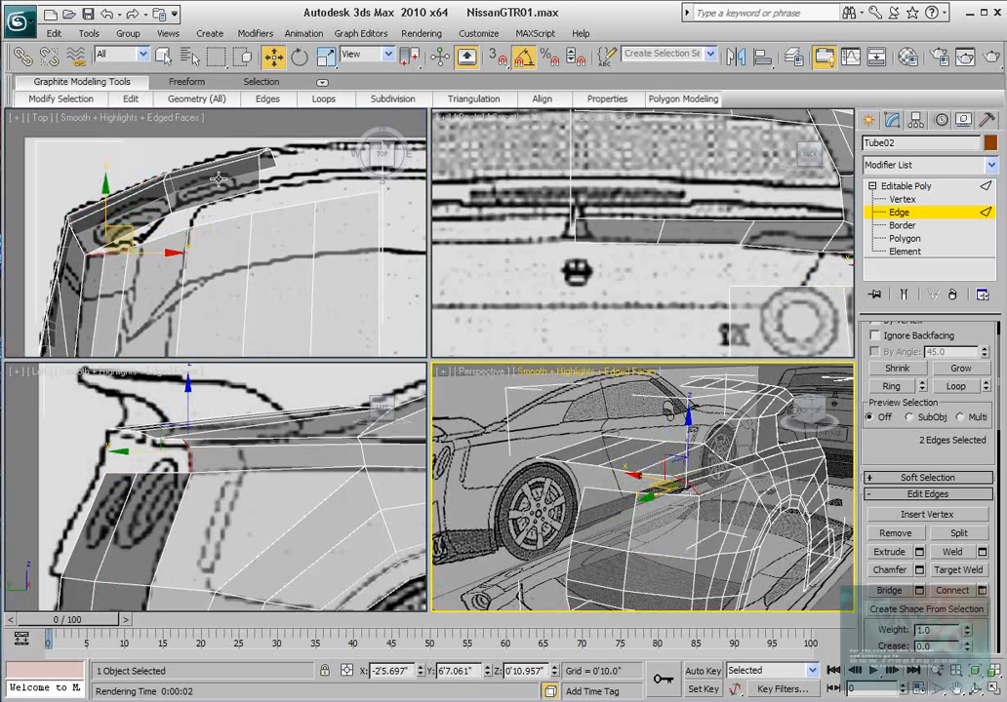
right_click(166, 208)
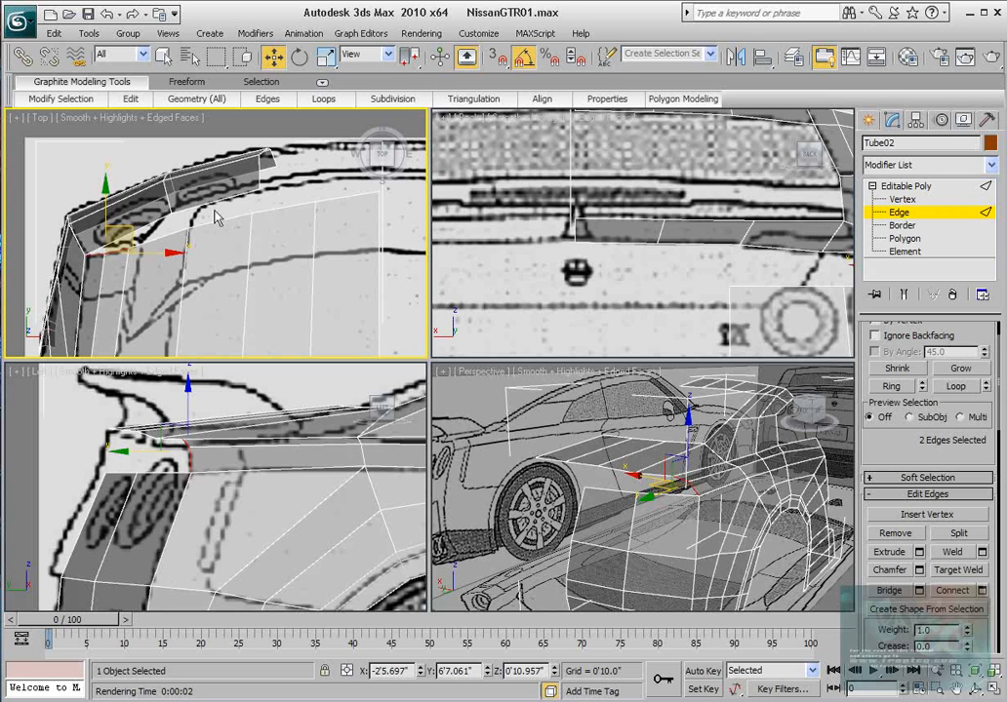
shift+drag(130, 227, 318, 168)
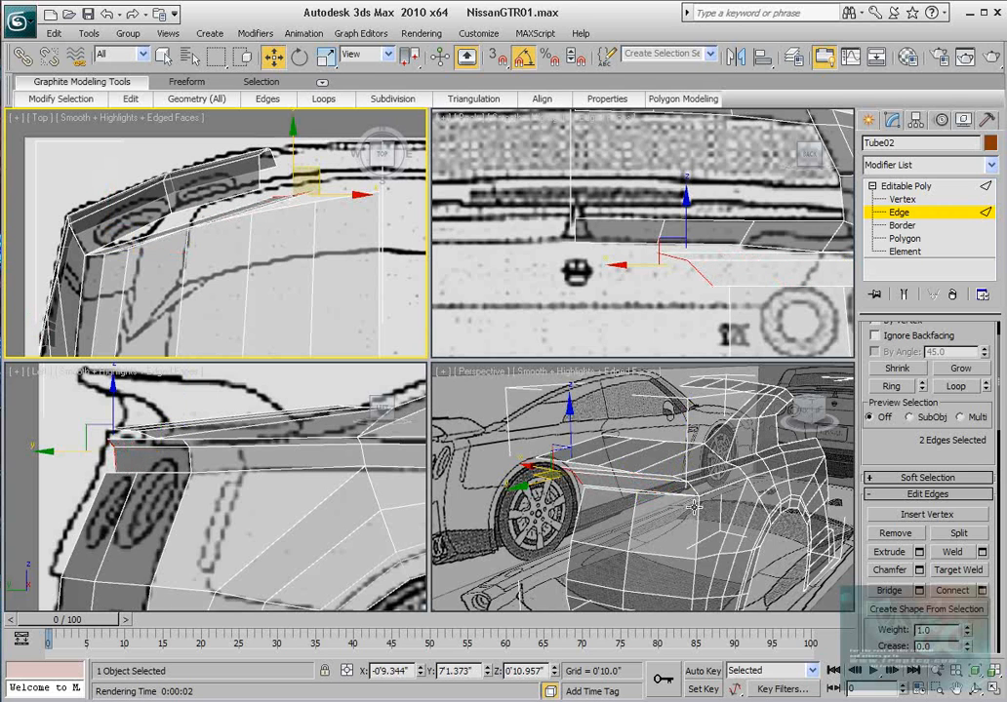
Make the extended end edges planar in Z and set their X position to 0 on the centerline.
scroll(954, 442, down, 10)
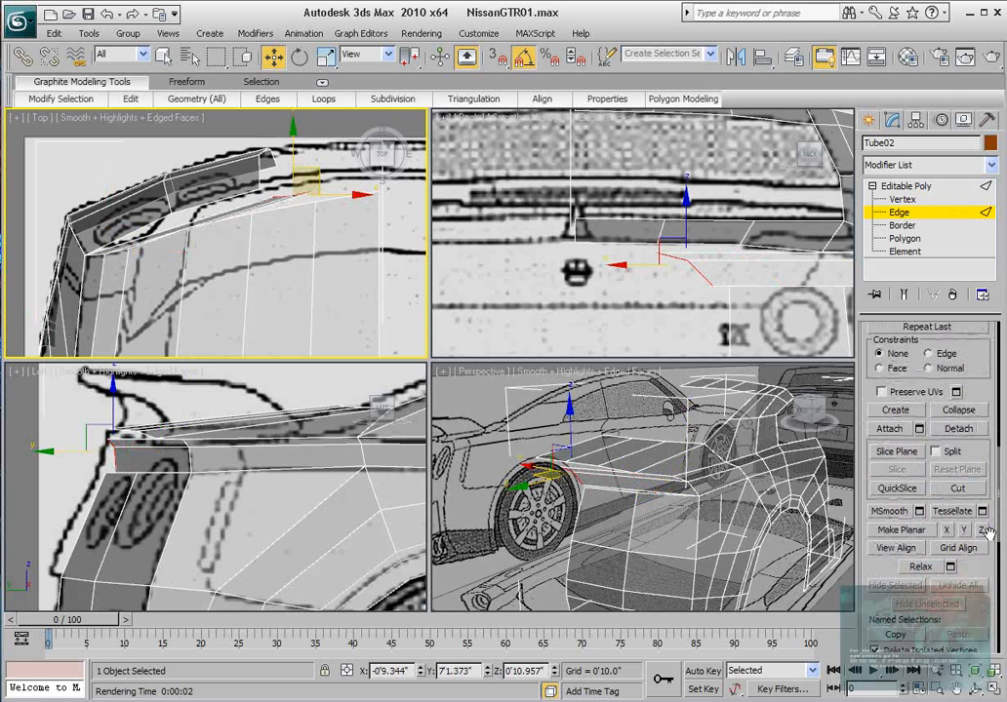
click(982, 531)
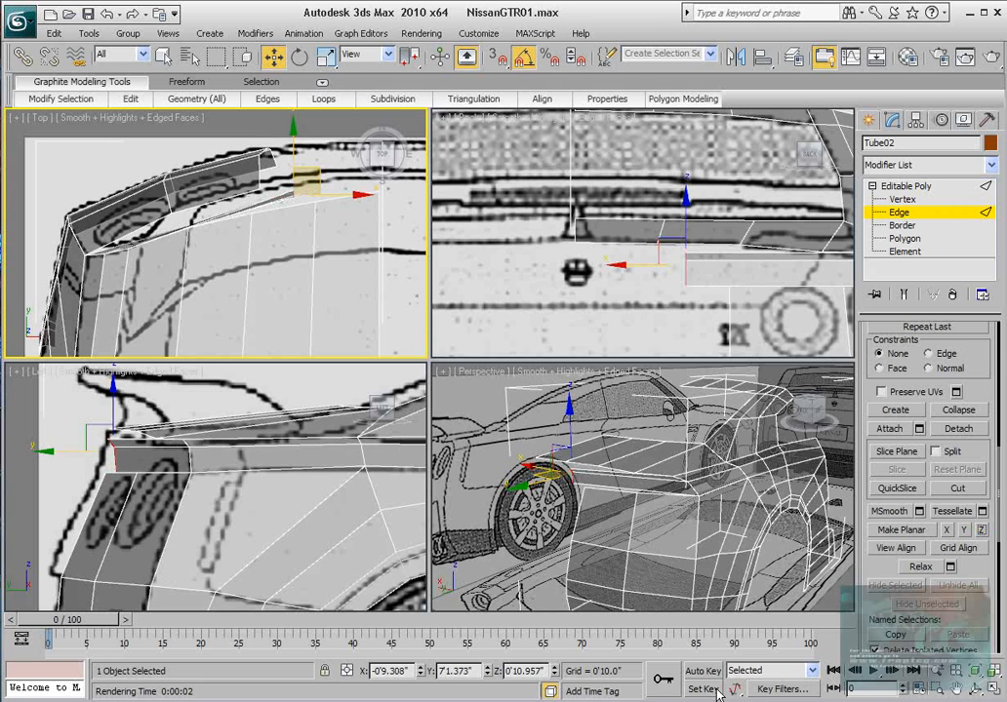
right_click(420, 673)
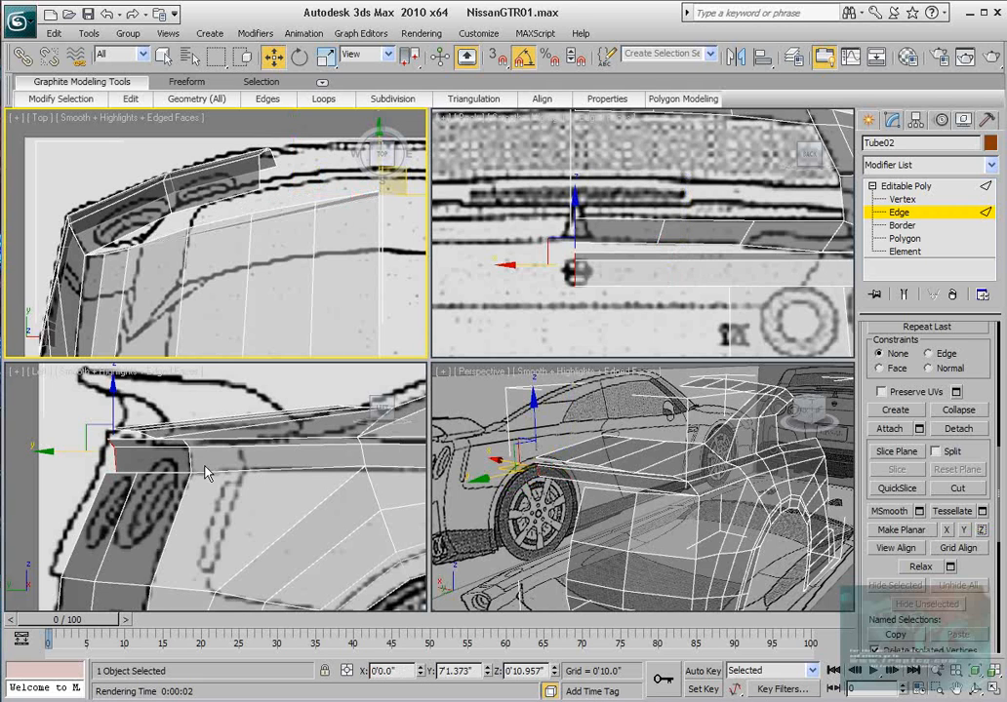
Fit the new strip's centerline vertices to the rear profile in the left view, the lowest at about Y 7'2.545", Z 0'9.175".
scroll(207, 473, up, 2)
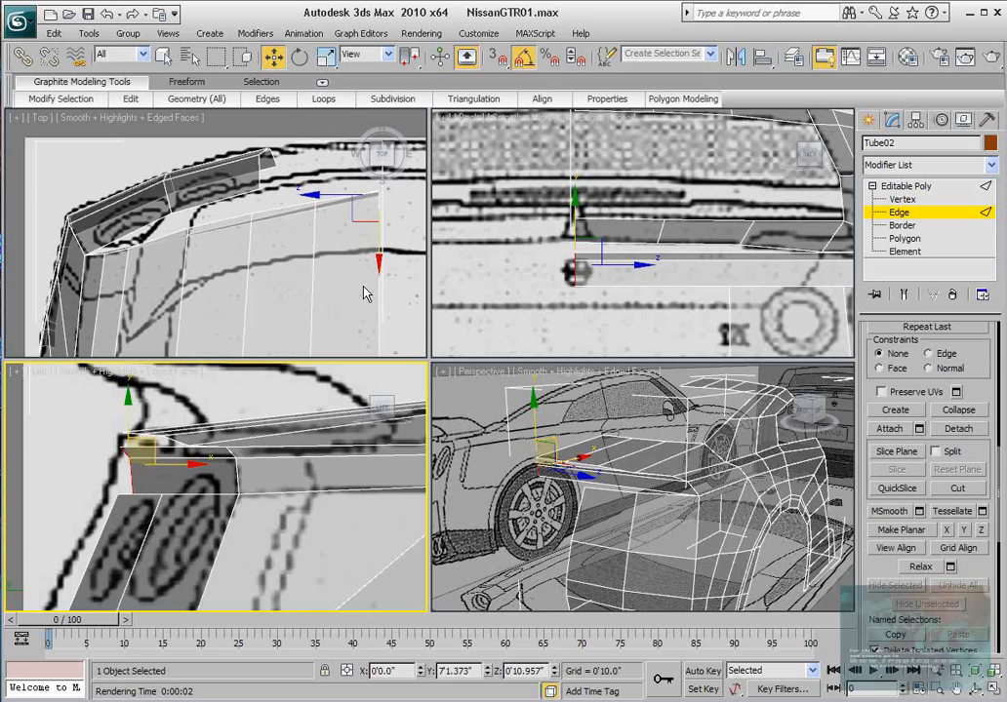
middle_drag(336, 435, 356, 441)
key(1)
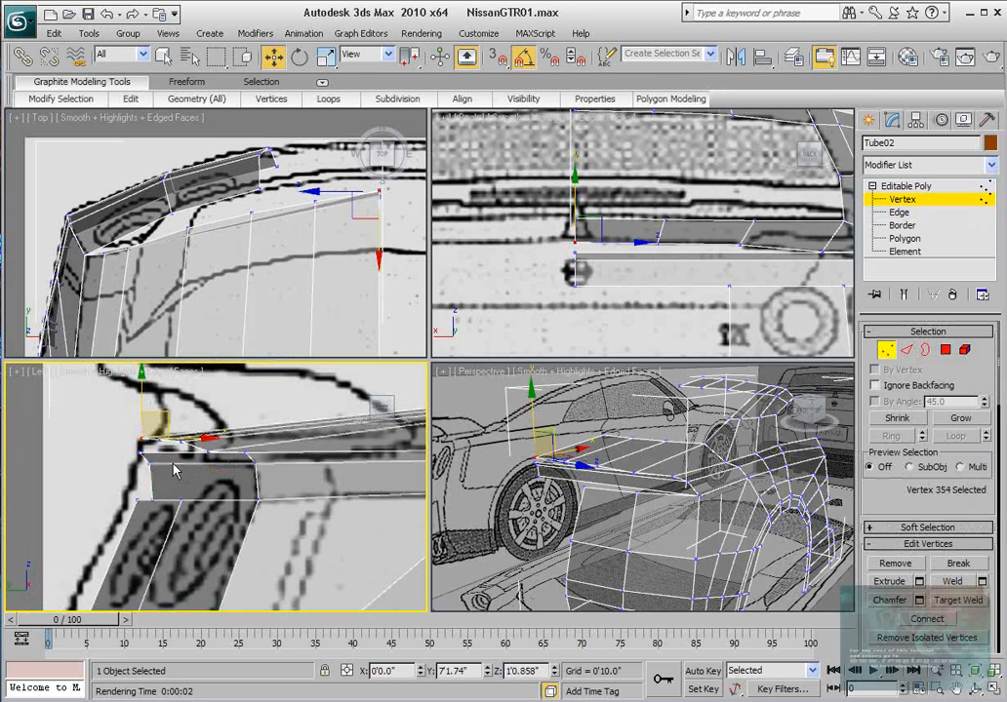
mouse_move(141, 473)
mouse_down()
mouse_move(160, 479)
mouse_move(176, 463)
mouse_move(172, 499)
mouse_move(142, 496)
mouse_up()
click(153, 499)
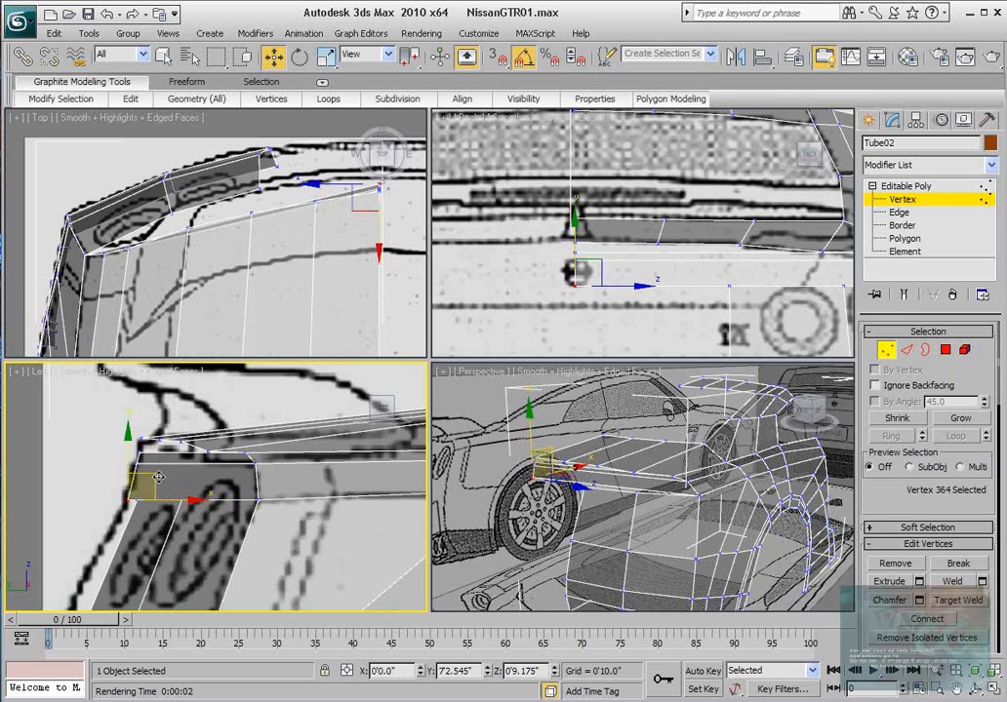
Target weld the new strip's top centerline vertex to the trunk's rear centerline vertex.
scroll(155, 470, up, 2)
middle_drag(154, 470, 197, 476)
click(151, 445)
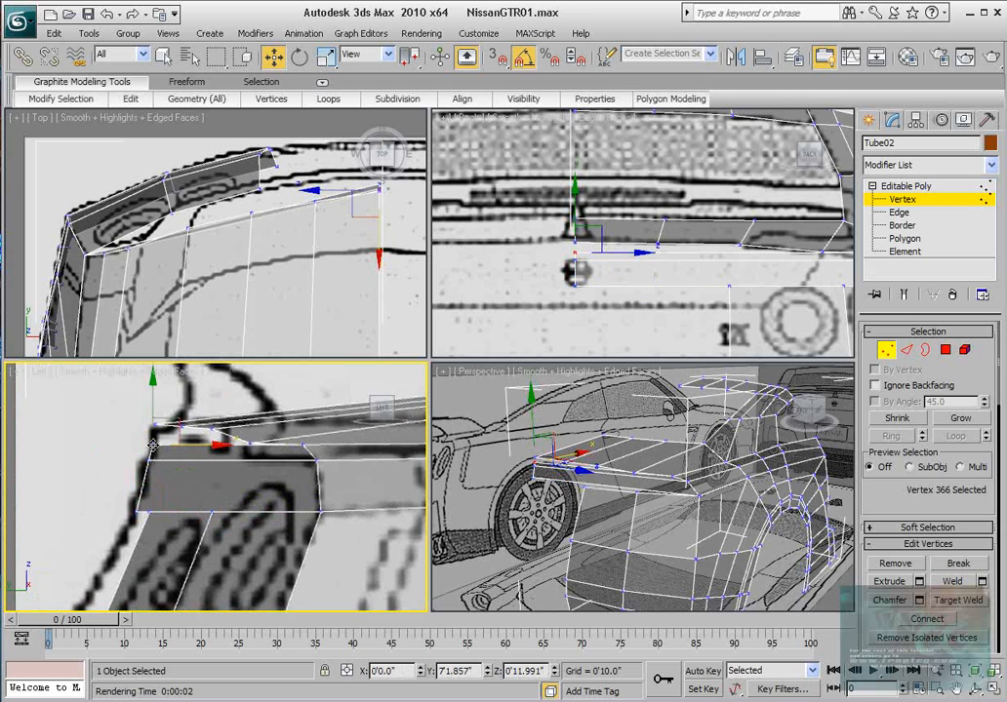
right_click(150, 444)
click(113, 552)
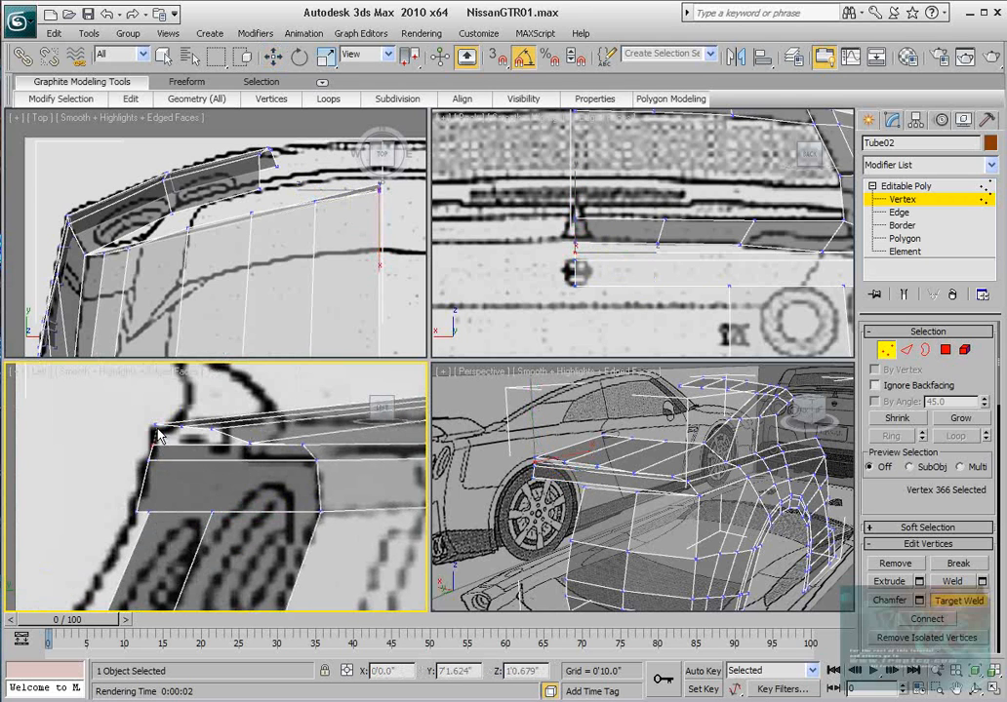
click(154, 422)
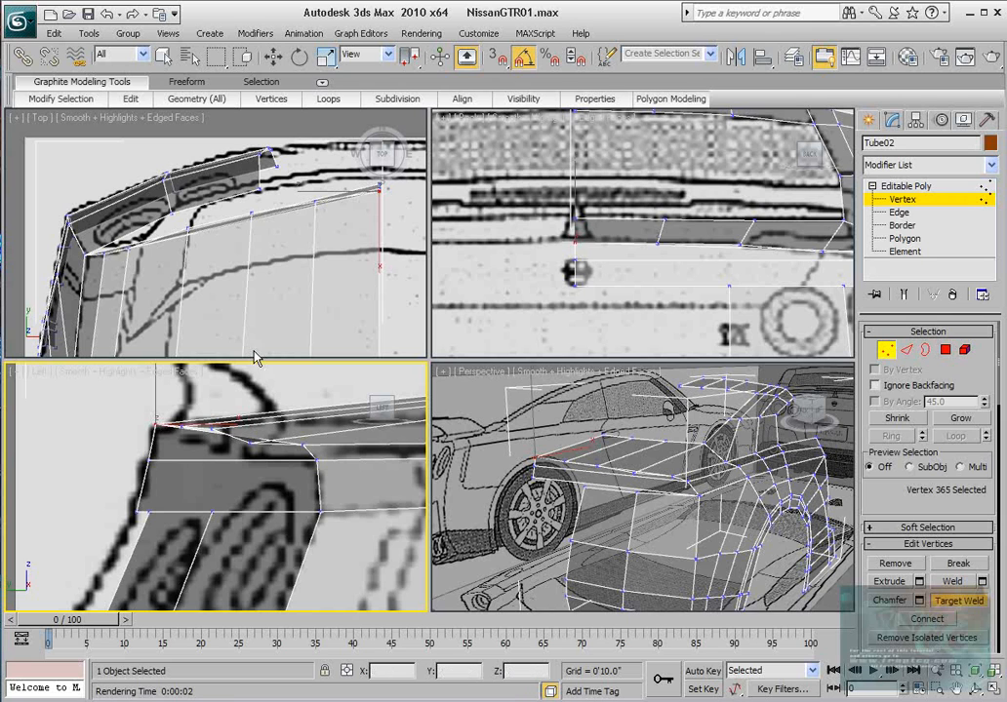
middle_drag(257, 474, 257, 480)
scroll(258, 480, down, 2)
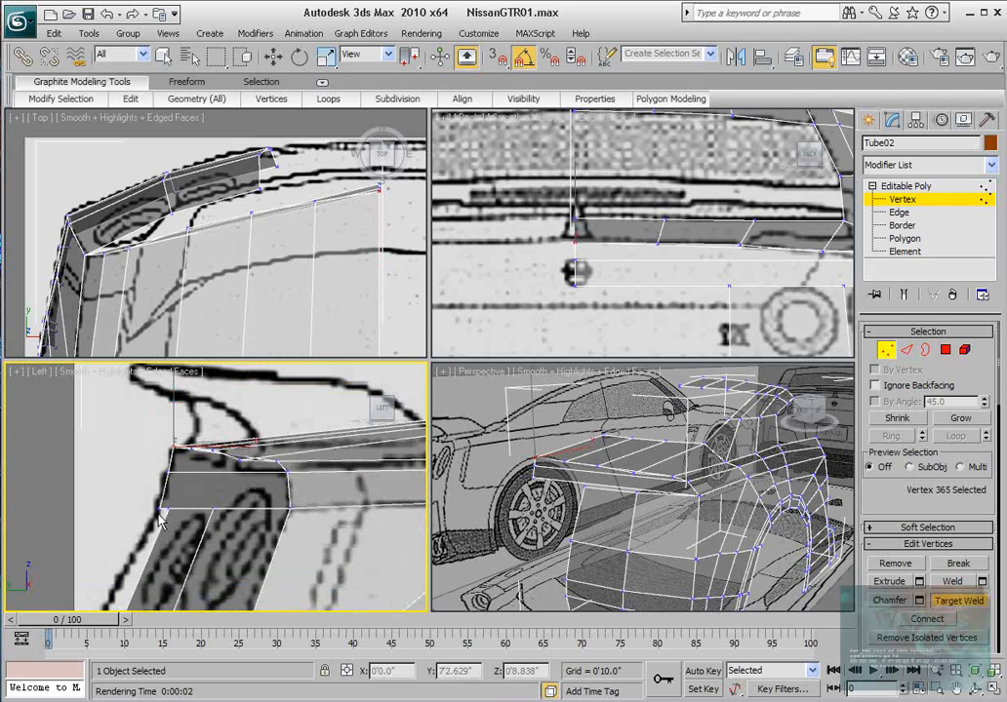
click(944, 599)
scroll(650, 480, up, 3)
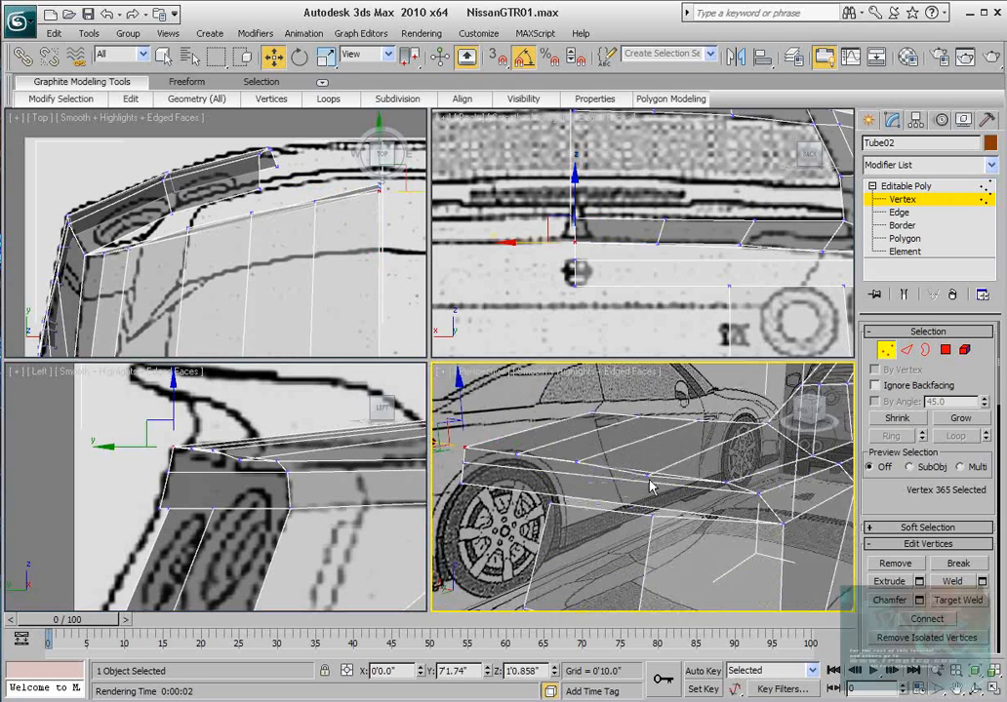
middle_drag(650, 482, 700, 498)
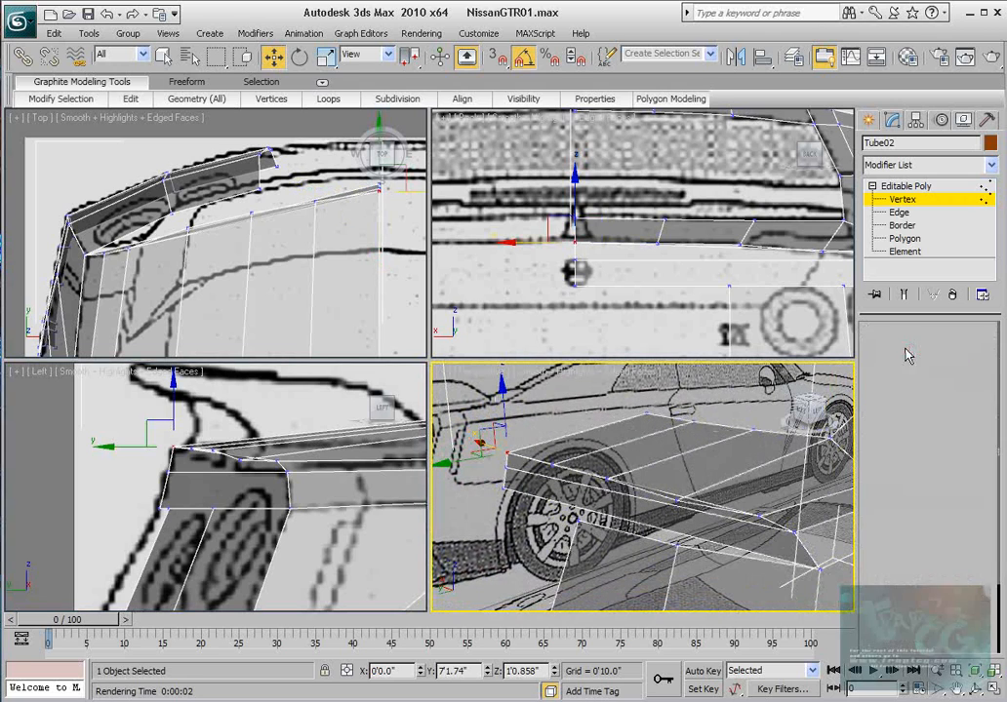
Connect the ring of lengthwise edges on the new rear strip with 3 segments.
click(906, 351)
click(702, 531)
drag(908, 495, 908, 482)
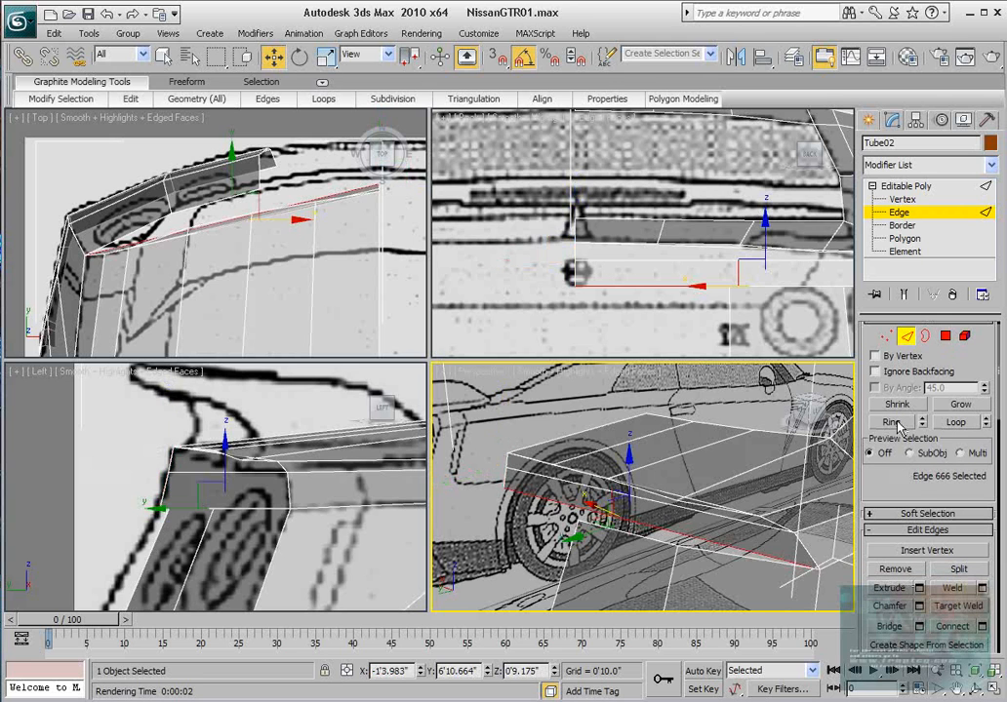
click(899, 425)
drag(935, 564, 937, 494)
scroll(951, 498, down, 3)
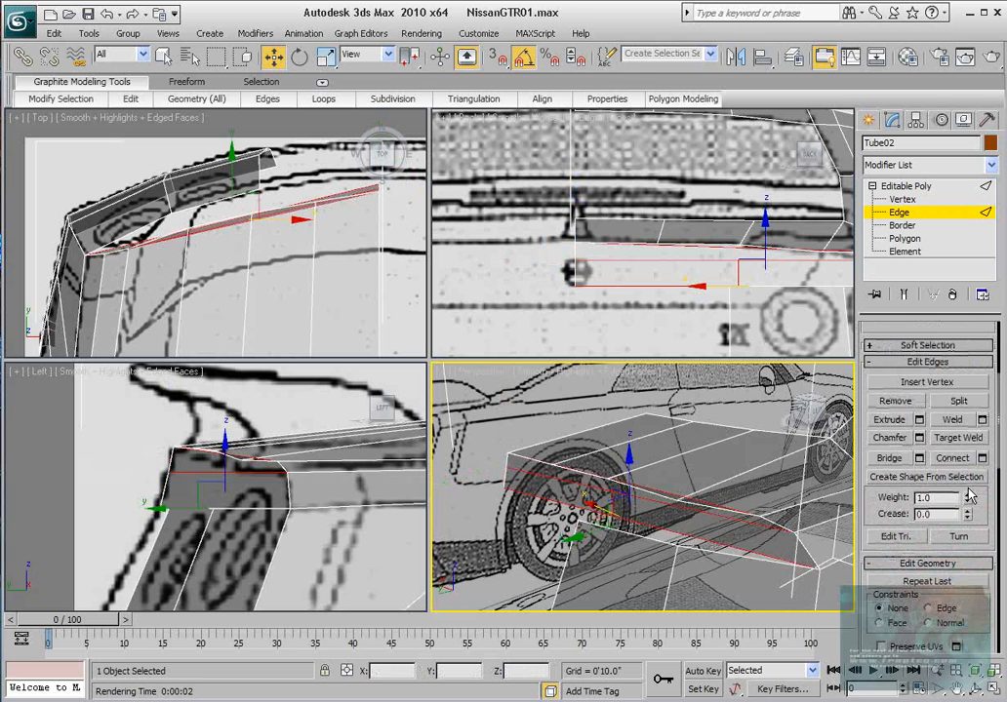
click(981, 459)
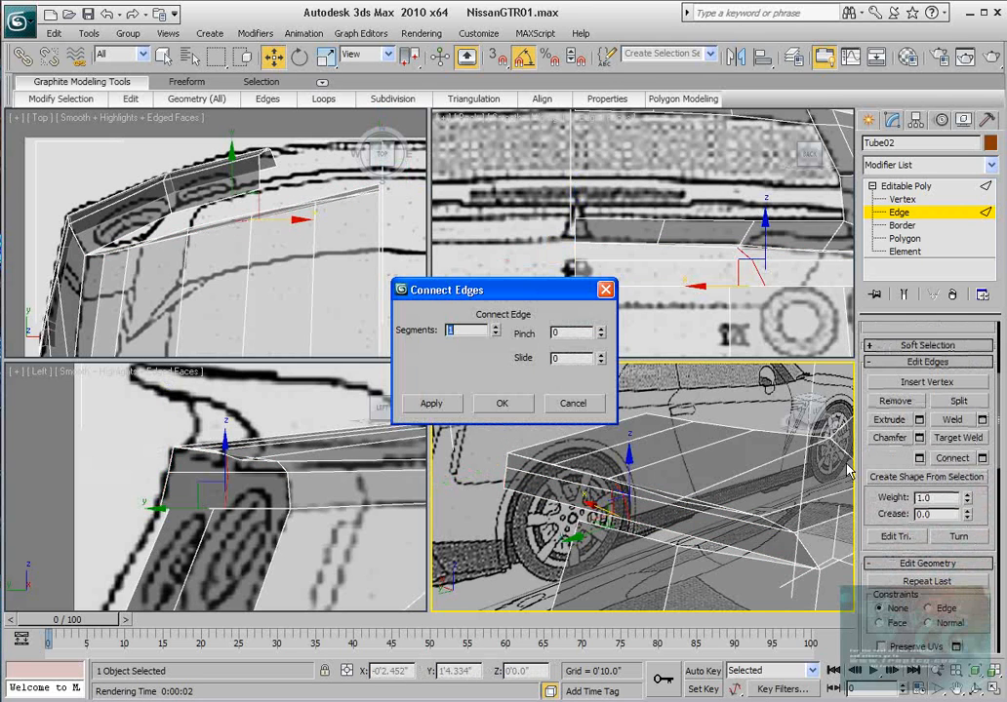
click(495, 328)
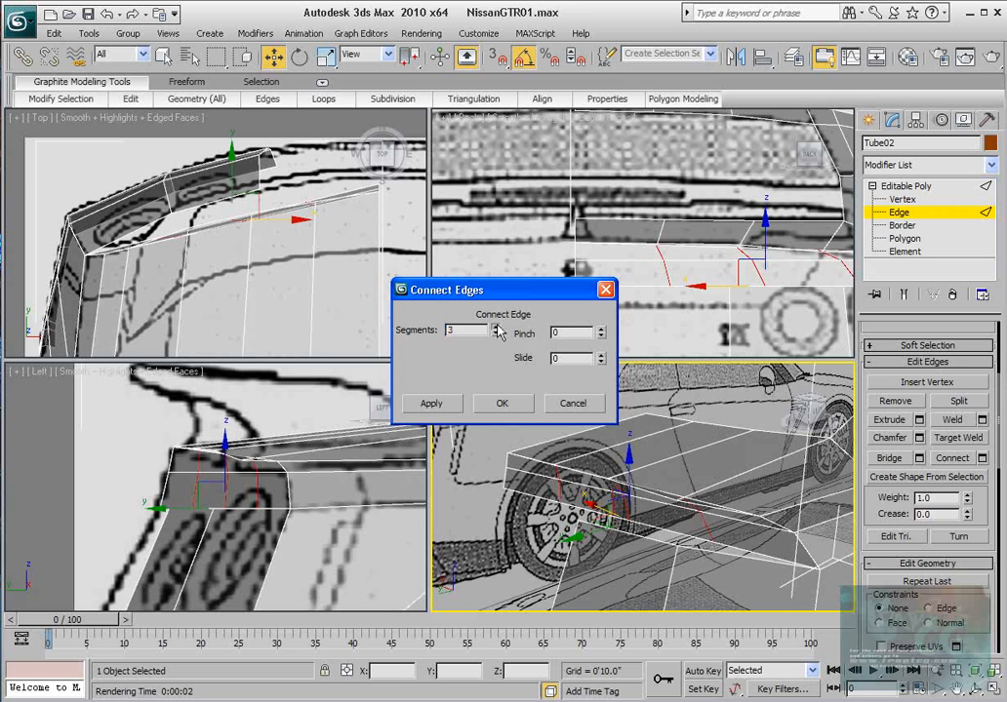
click(501, 403)
Target weld the outermost new vertex on the strip's upper edge to the neighbouring vertex on the trunk's rear edge.
scroll(710, 512, up, 2)
middle_drag(710, 512, 684, 486)
click(693, 515)
scroll(692, 513, up, 2)
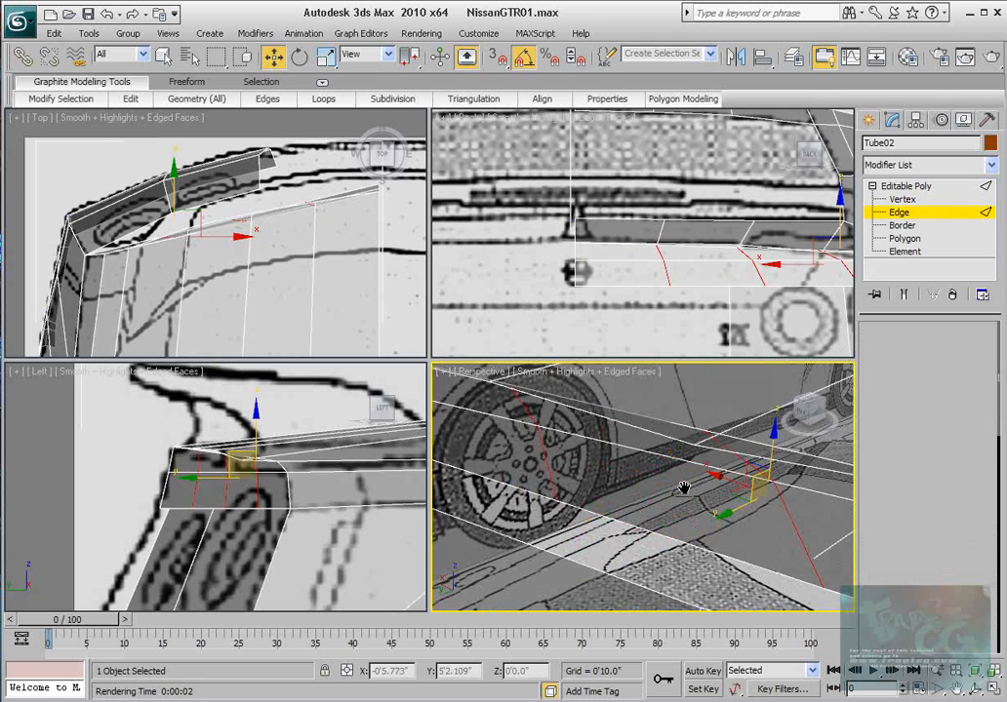
key(1)
click(702, 430)
right_click(642, 433)
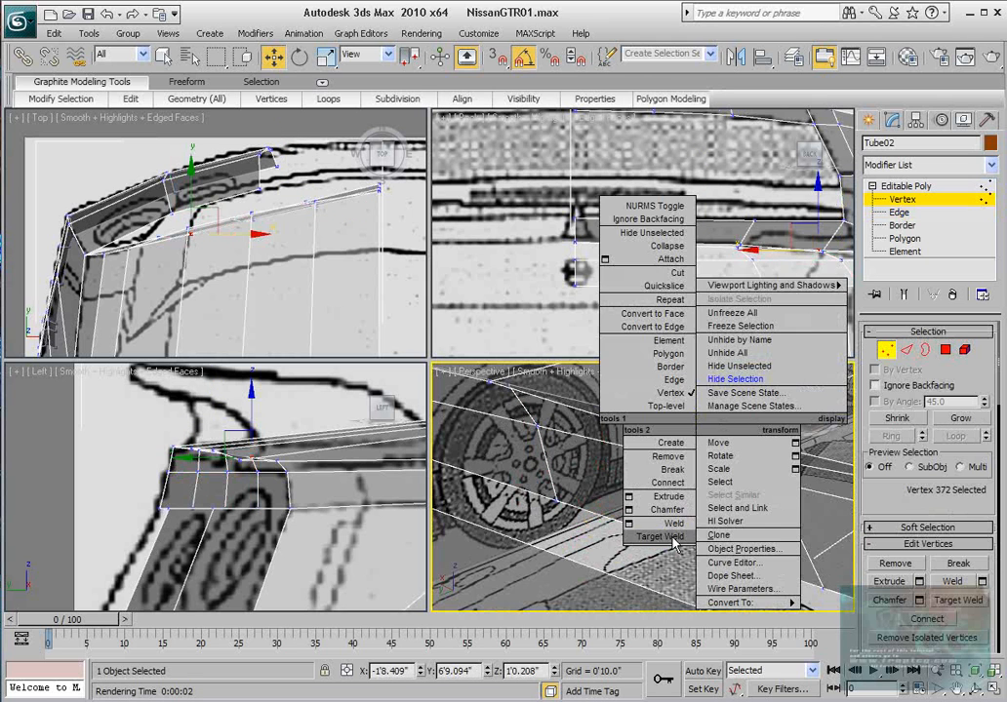
click(603, 540)
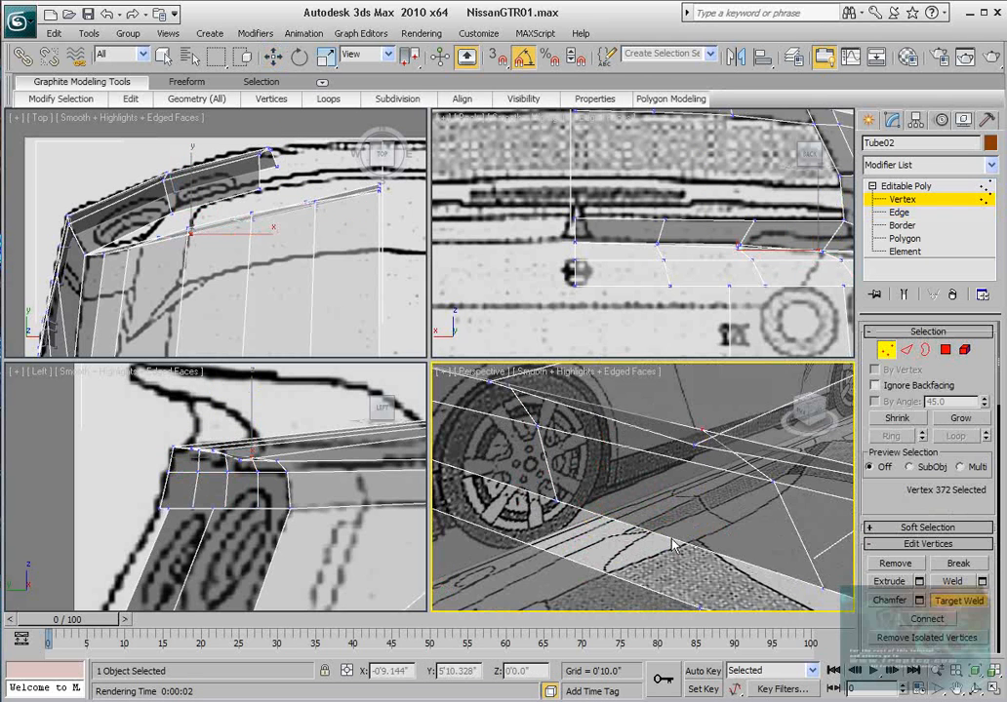
click(703, 429)
click(695, 445)
Target weld the remaining loose vertices on the strip's upper edge to the matching trunk rear-edge vertices.
scroll(686, 450, down, 3)
alt+middle_drag(688, 463, 629, 466)
mouse_move(562, 446)
alt+middle_down()
mouse_move(550, 443)
mouse_move(541, 412)
mouse_move(525, 410)
mouse_move(563, 435)
alt+middle_up()
click(502, 394)
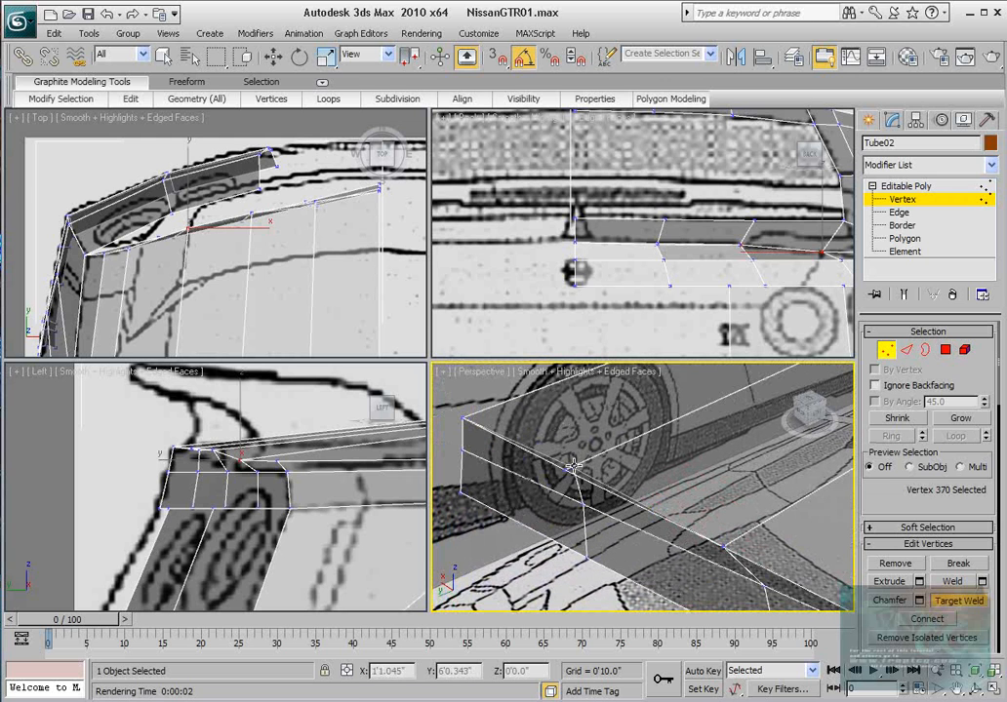
click(563, 469)
click(456, 418)
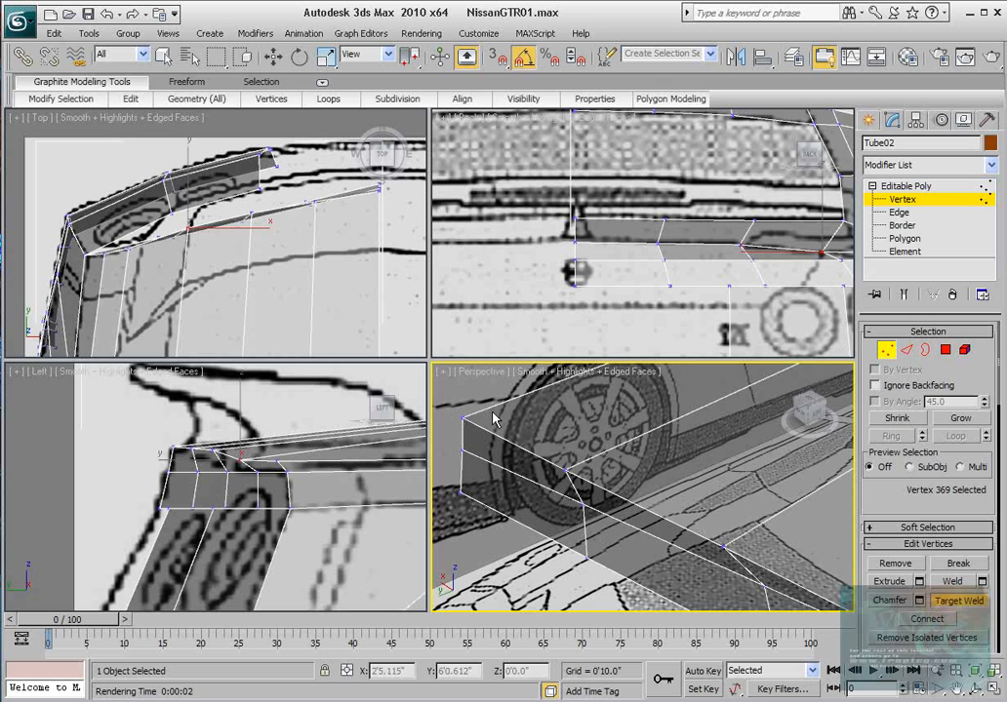
alt+middle_drag(492, 420, 564, 415)
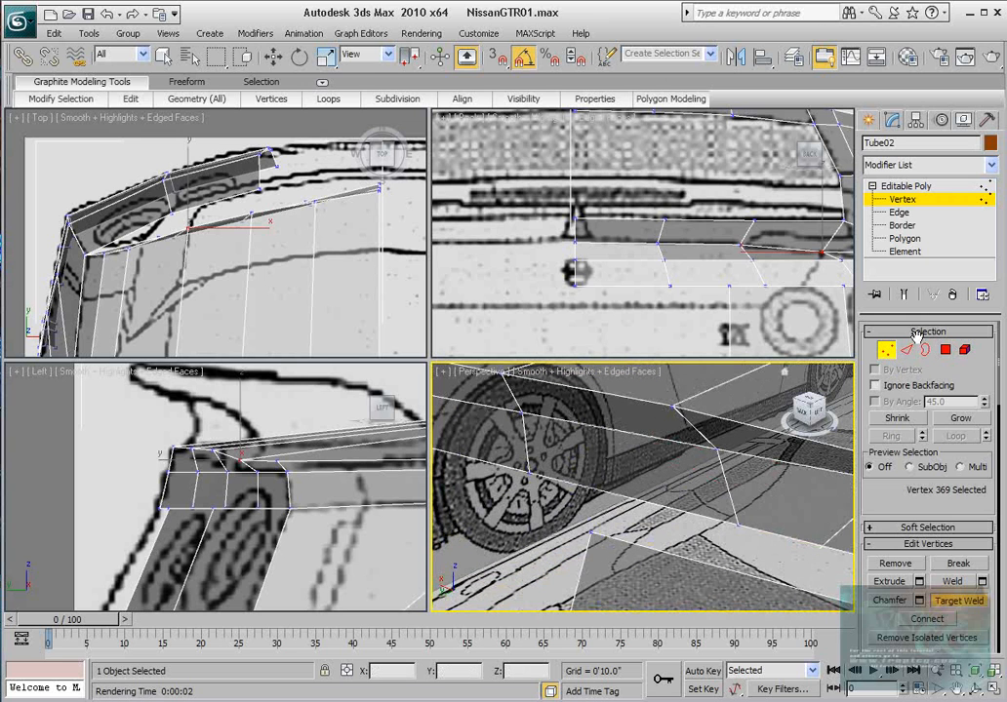
Adjust the strip's middle-row vertices along the car's length in the left view, the central one to about Y 6'11.375".
key(w)
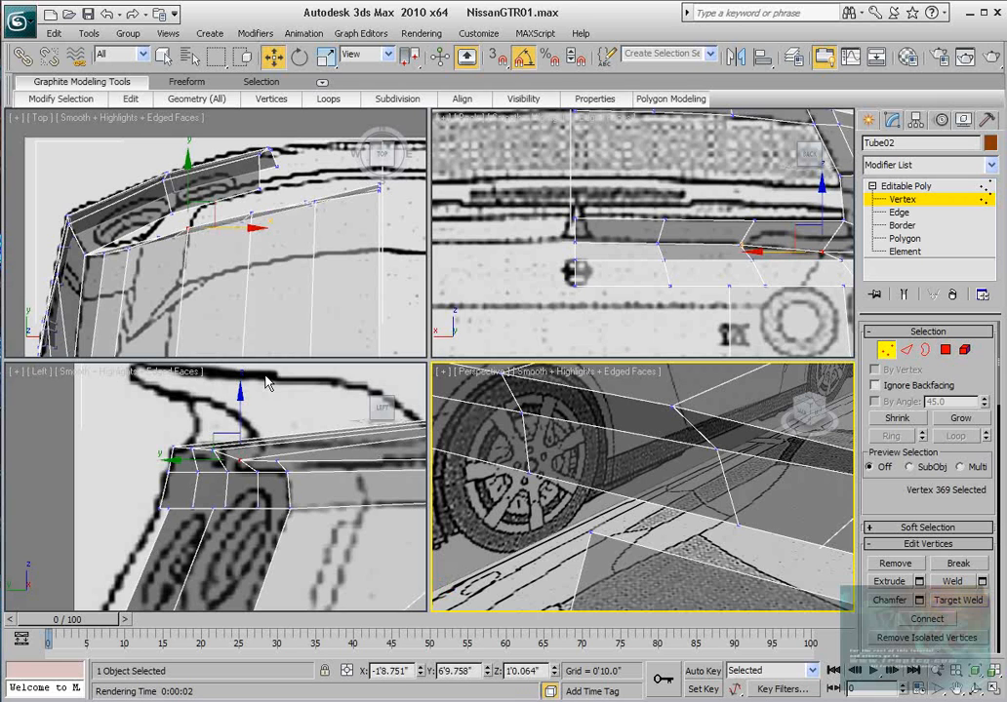
scroll(123, 329, up, 2)
click(285, 476)
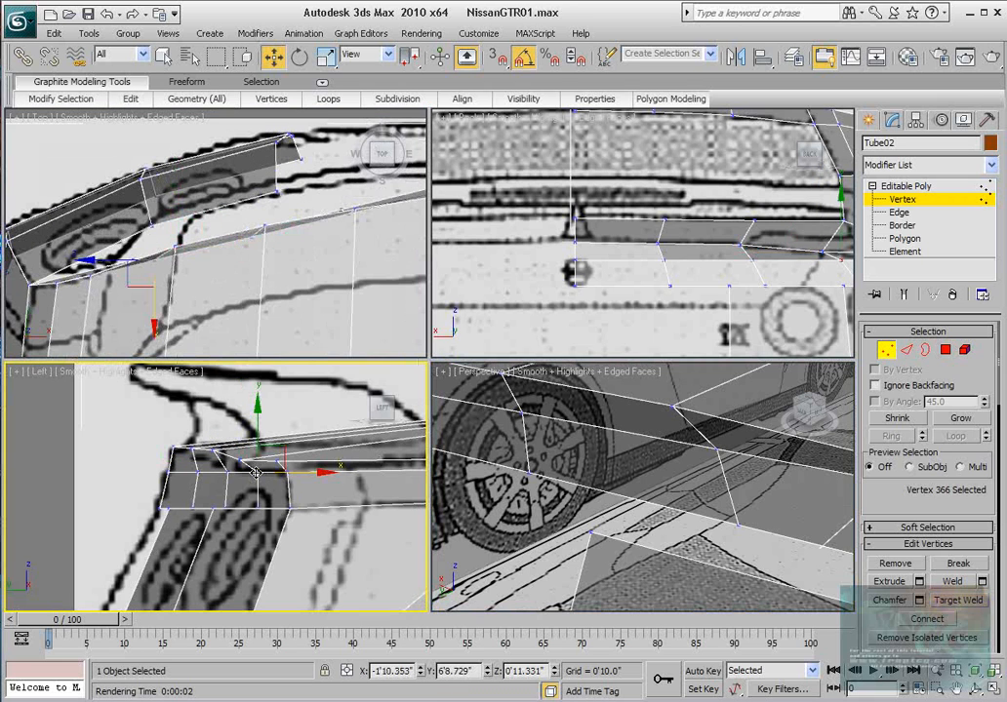
drag(295, 478, 287, 475)
click(226, 475)
drag(226, 474, 197, 473)
click(192, 473)
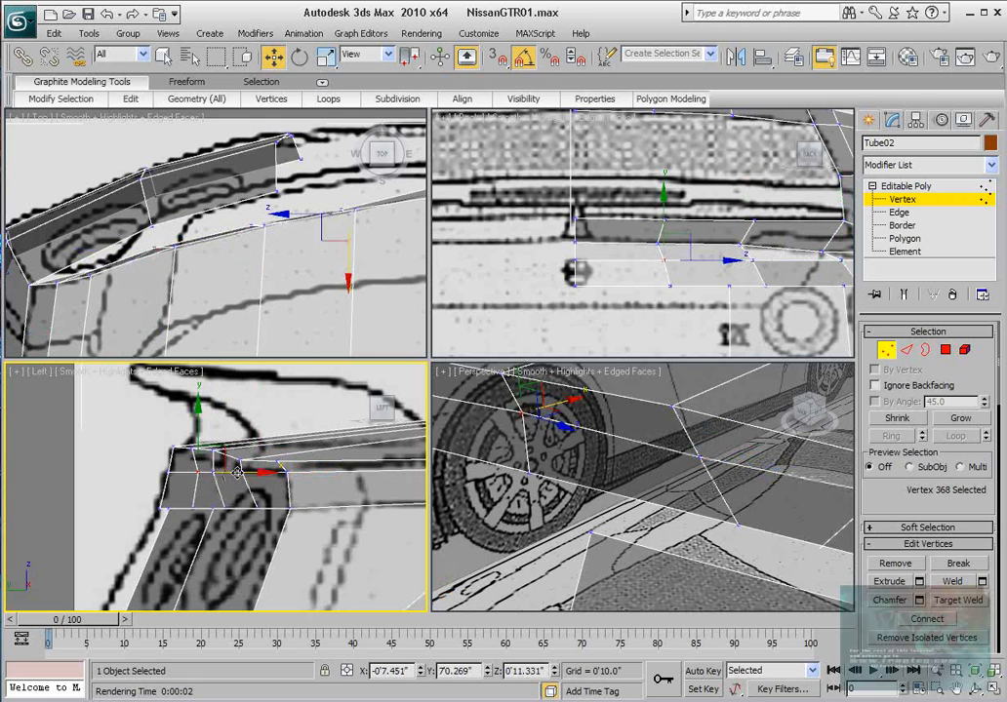
Straighten the strip's two vertex columns nearest the centerline in the back view, placing the second column's bottom vertex at about X -1'1.549".
middle_drag(629, 283, 580, 248)
scroll(622, 274, up, 2)
drag(638, 242, 630, 243)
click(584, 280)
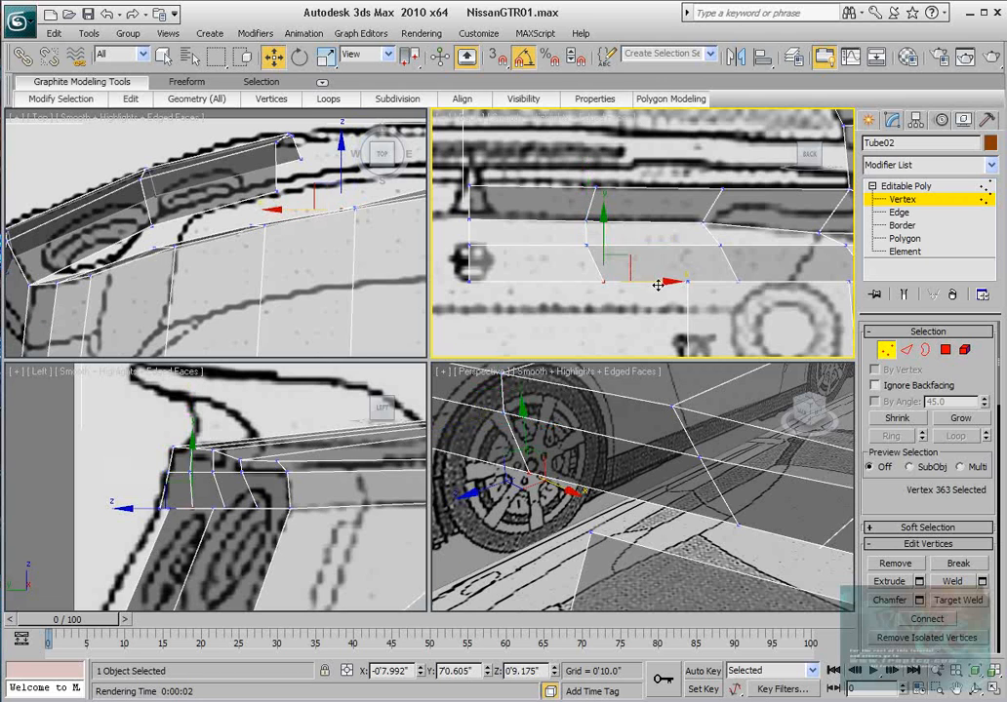
drag(710, 241, 757, 242)
middle_drag(720, 291, 697, 267)
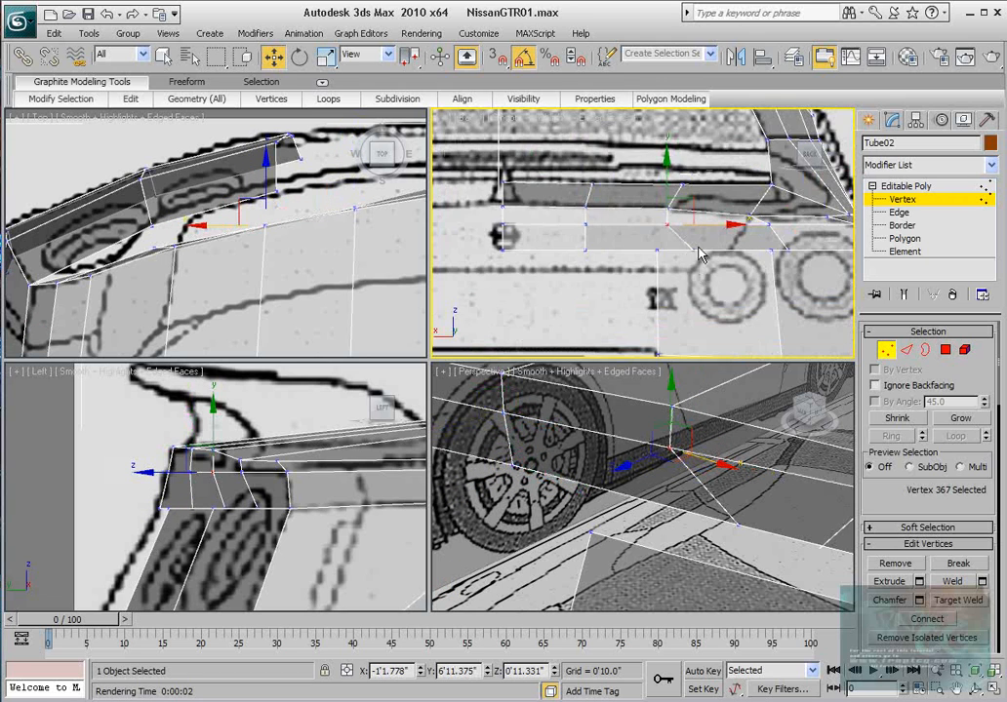
click(748, 258)
drag(748, 258, 679, 263)
right_click(679, 264)
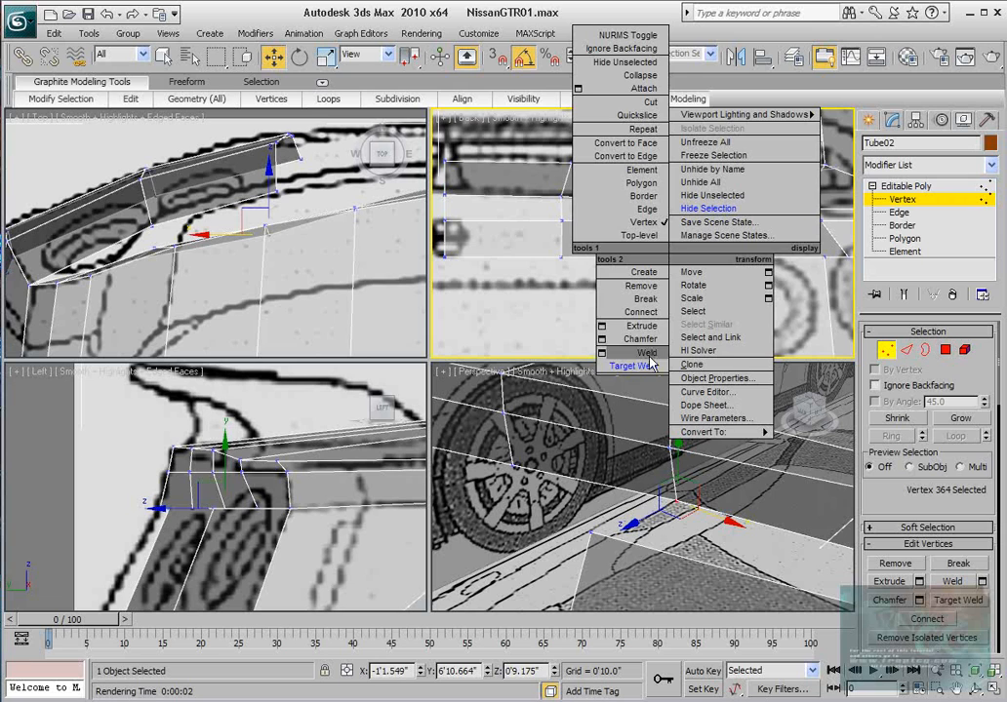
click(636, 432)
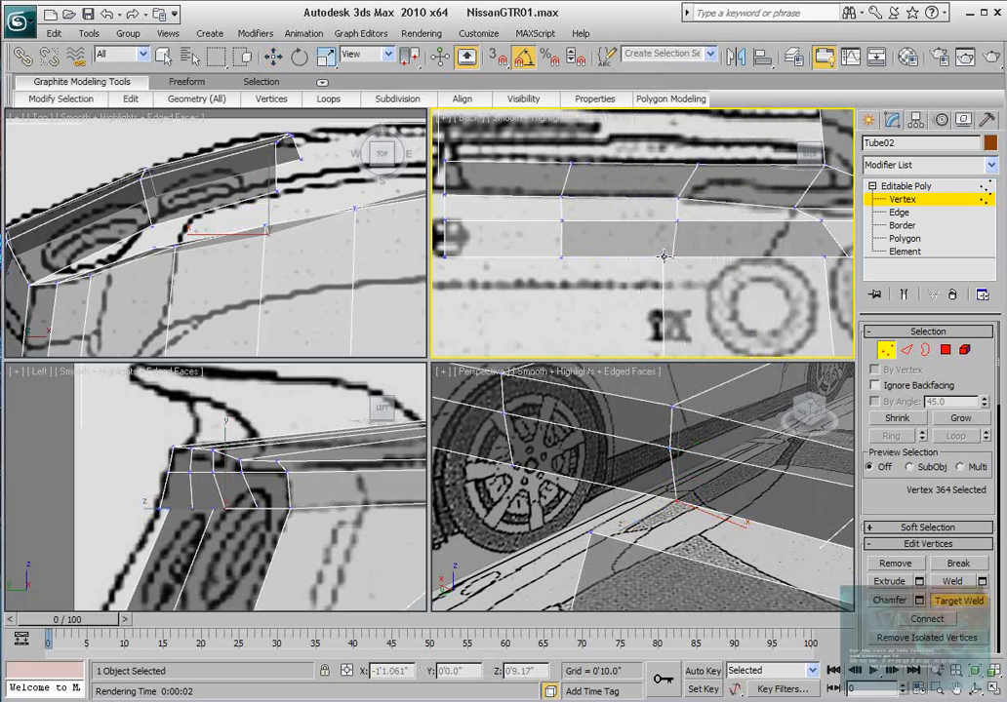
key(w)
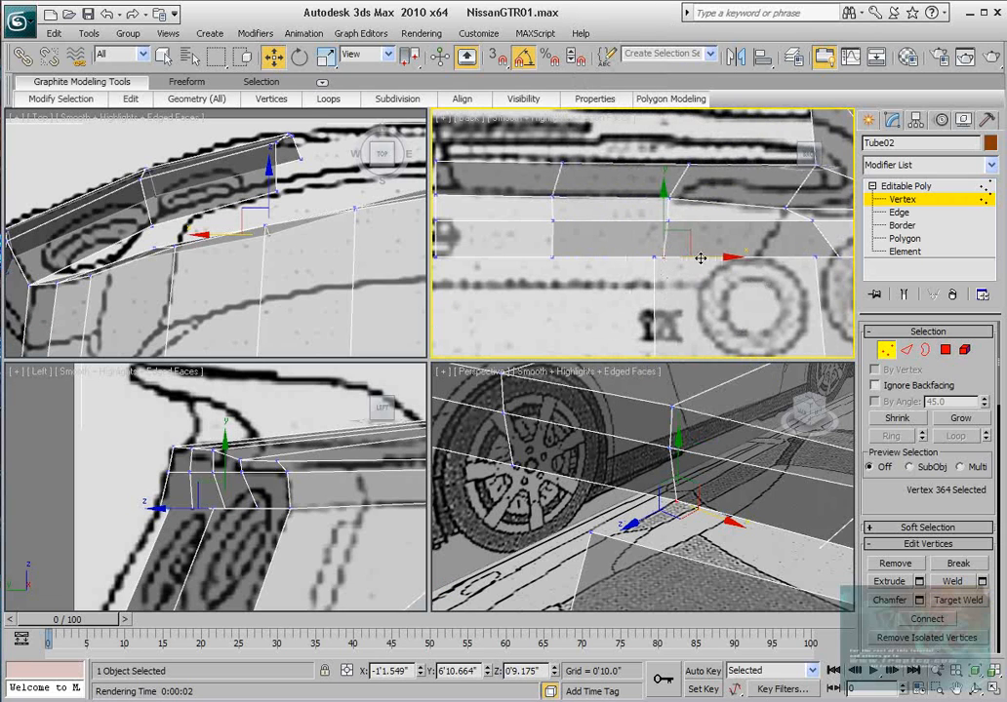
Align the second column's middle vertex with the one below it in the back view, at about X -1'1.537".
scroll(701, 259, down, 2)
middle_drag(677, 255, 652, 253)
scroll(647, 246, up, 2)
drag(669, 255, 681, 222)
click(637, 220)
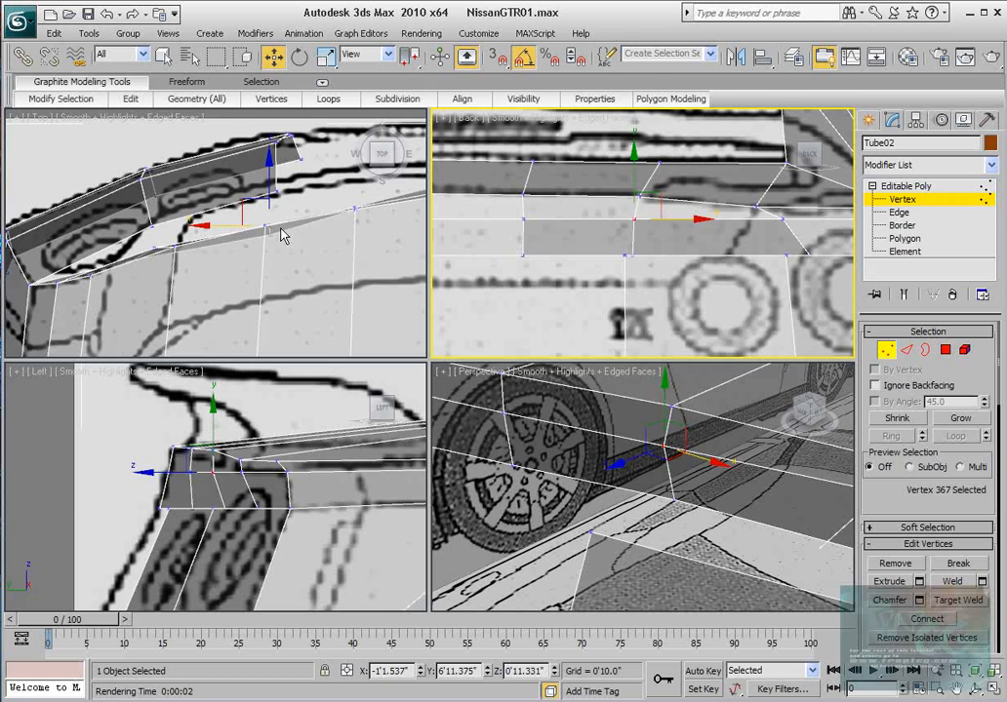
scroll(282, 235, up, 2)
scroll(282, 235, down, 2)
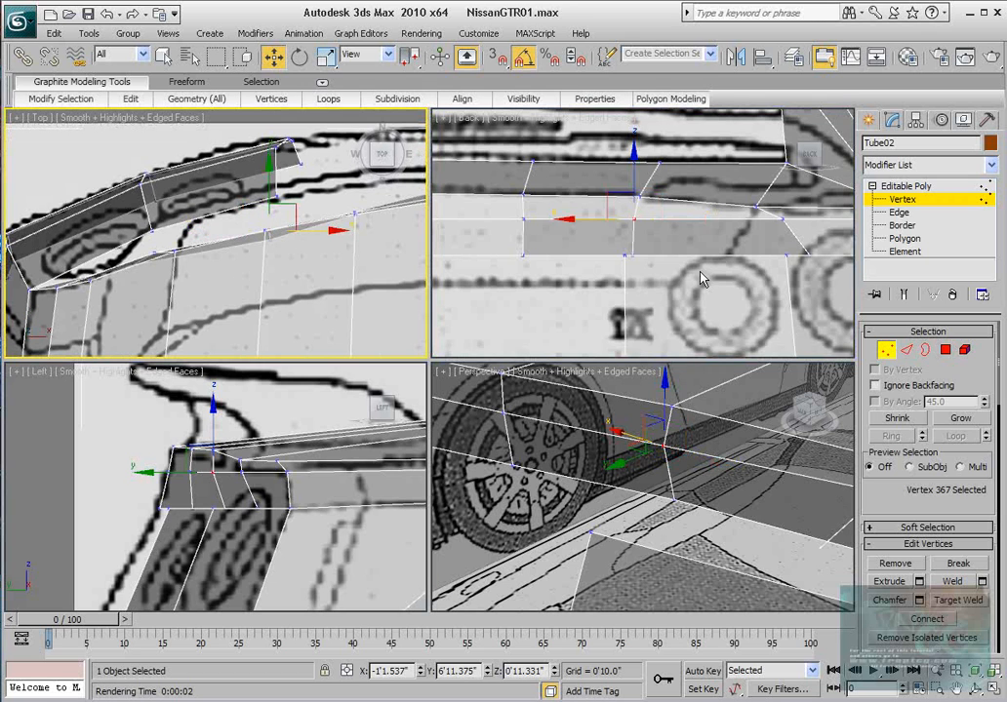
Move the bottom vertex of the column nearest the centerline slightly rearward in the top view.
click(524, 255)
scroll(199, 405, up, 3)
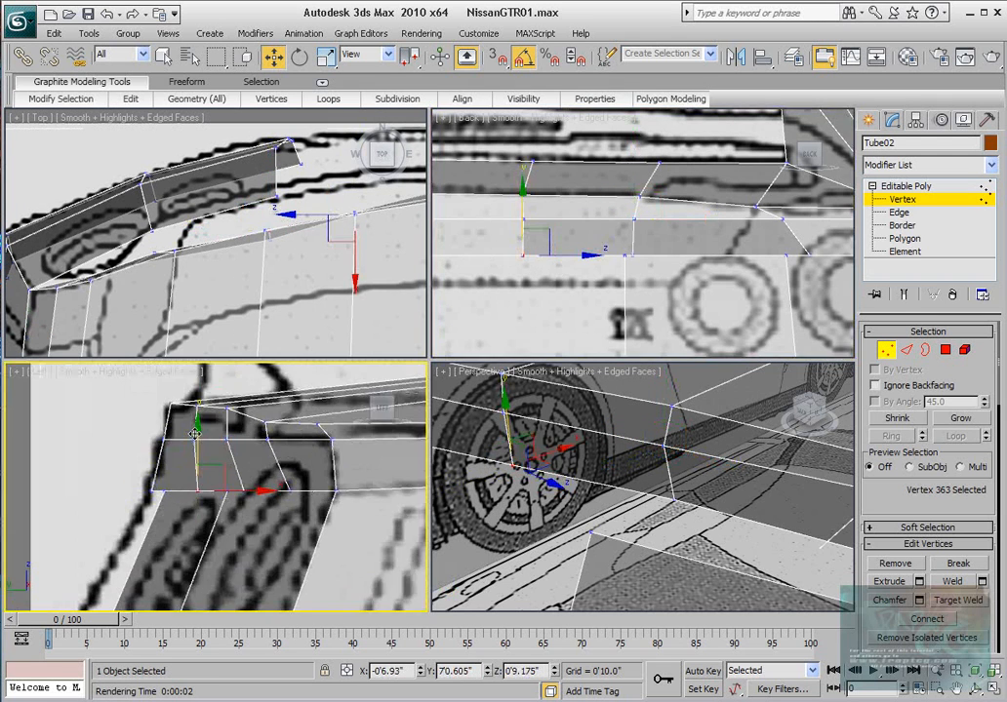
middle_click(272, 271)
middle_drag(359, 226, 318, 266)
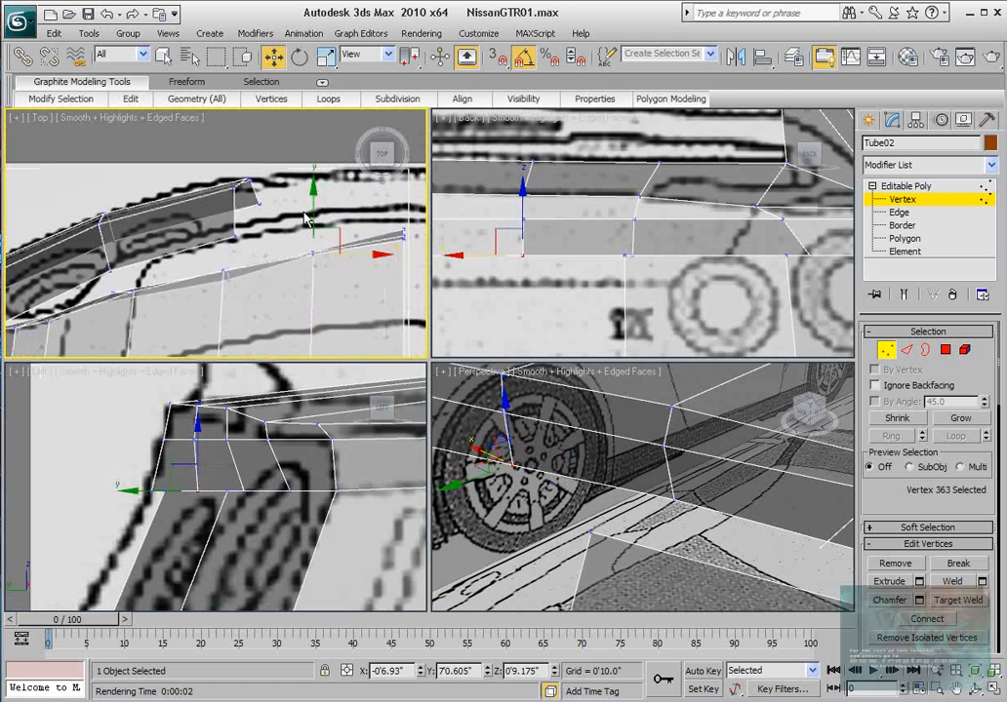
mouse_move(308, 204)
mouse_down()
mouse_move(308, 185)
mouse_move(308, 193)
mouse_up()
Select the two outer bottom vertices of the strip and shift them rearward to about Y 6'10.911".
alt+middle_drag(633, 508, 576, 487)
click(580, 485)
ctrl+click(628, 536)
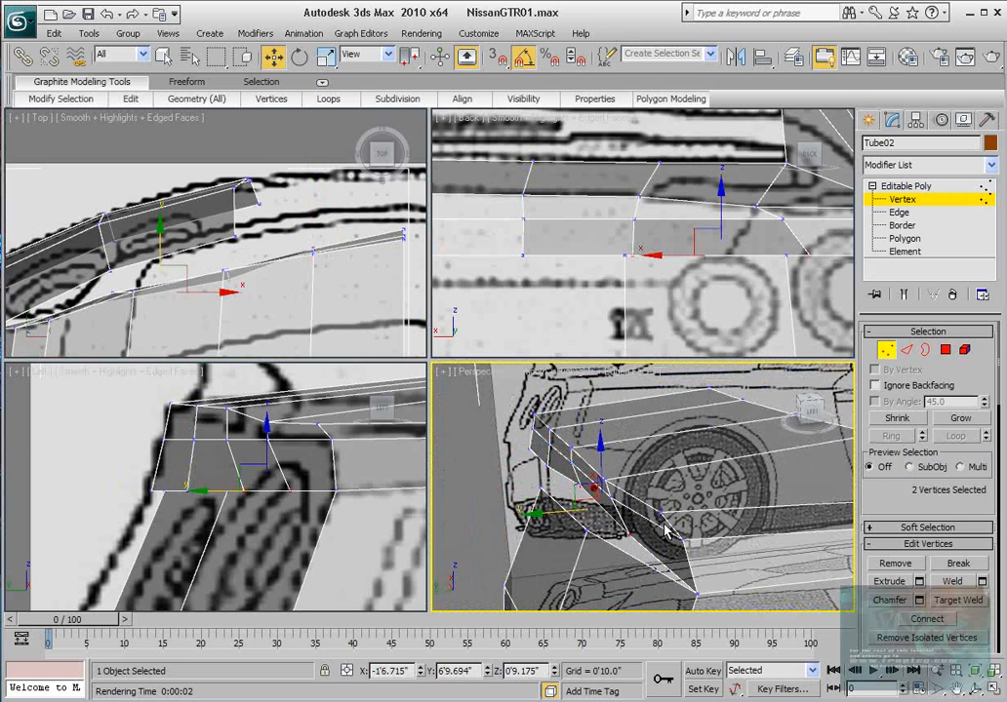
drag(555, 511, 539, 508)
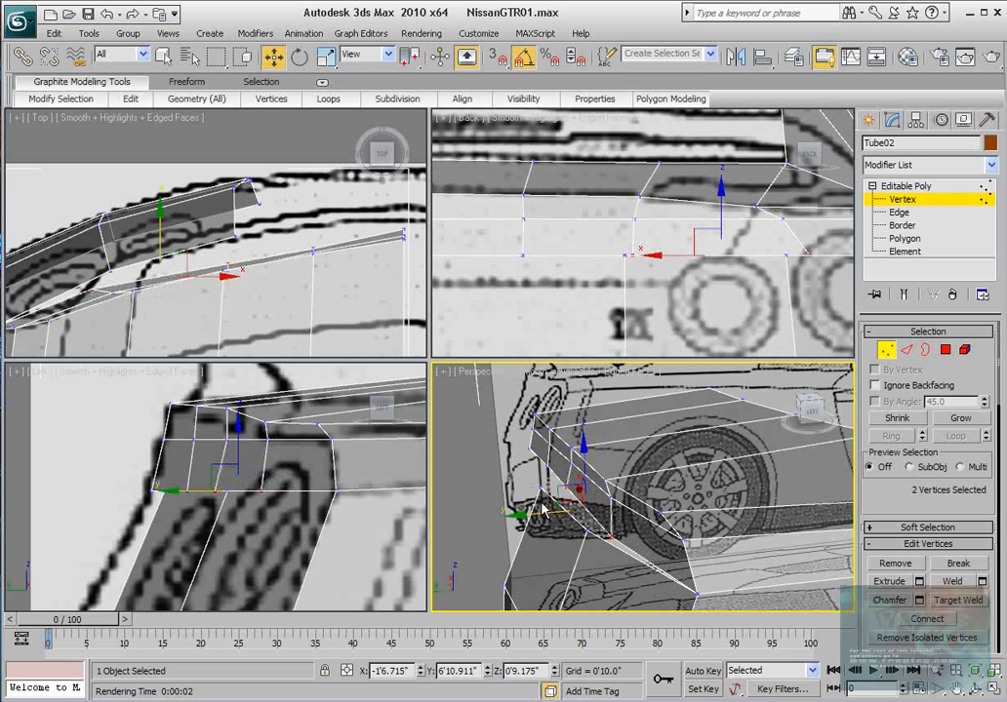
Target weld the strip's outer bottom vertex to the adjacent top vertex of the rear panel above the taillights.
alt+middle_drag(542, 508, 656, 514)
click(656, 514)
right_click(654, 510)
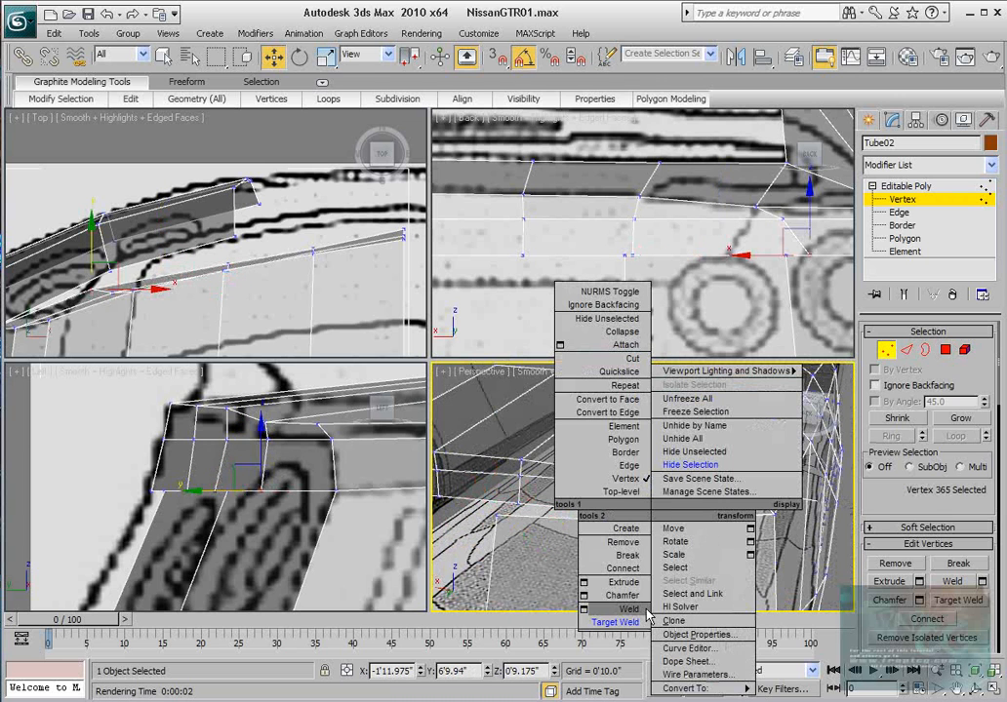
click(632, 624)
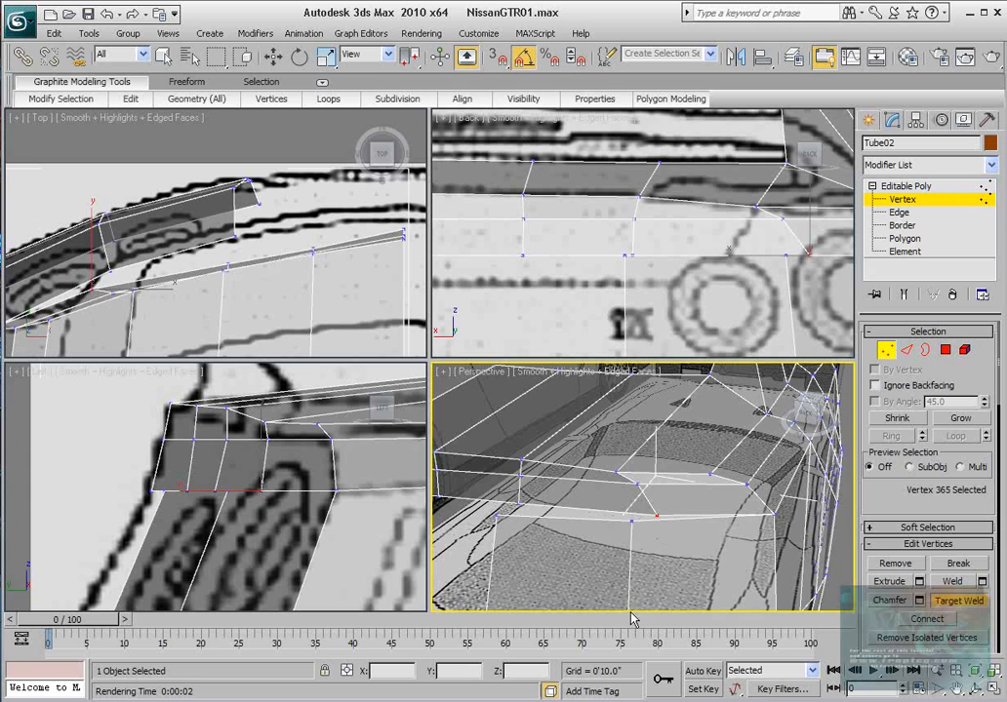
click(630, 522)
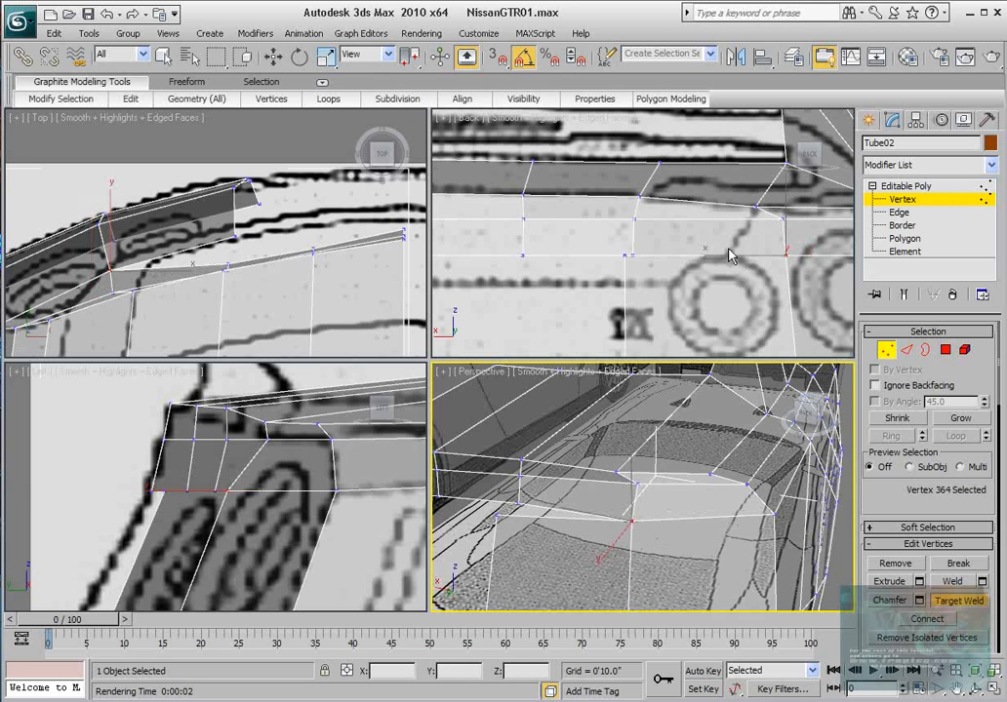
Move the strip's middle-row vertex just above the welded corner to about X -1'8.077", Z 0'10.644" in the back view.
scroll(558, 223, down, 4)
middle_click(624, 520)
middle_drag(625, 520, 628, 523)
scroll(627, 523, down, 4)
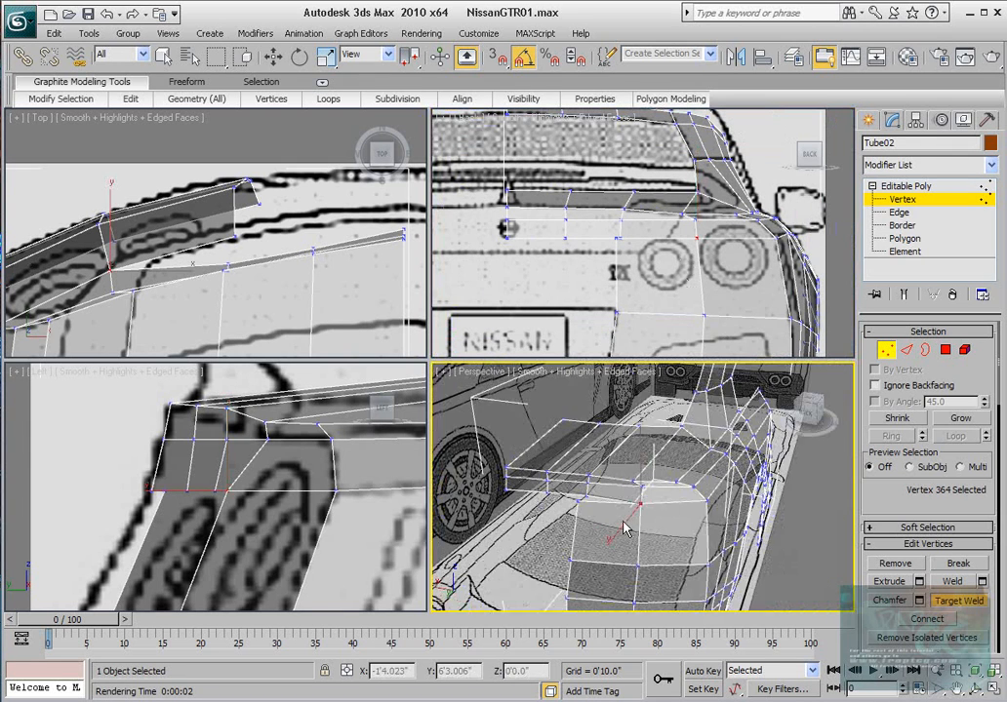
scroll(627, 523, up, 4)
key(w)
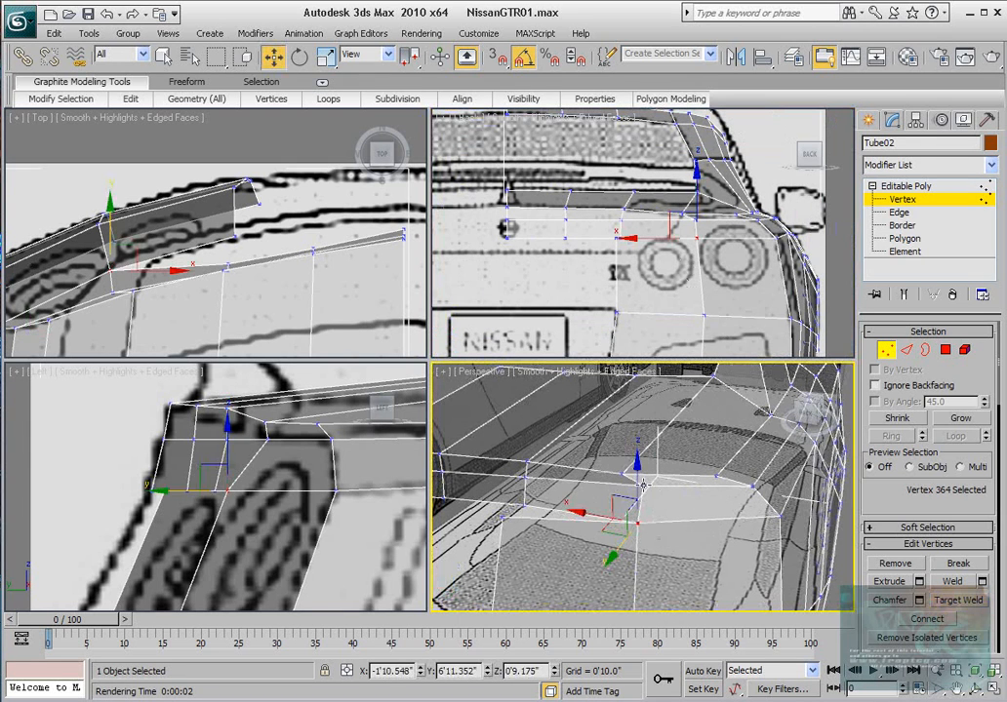
click(641, 482)
middle_drag(762, 237, 762, 244)
scroll(762, 244, up, 2)
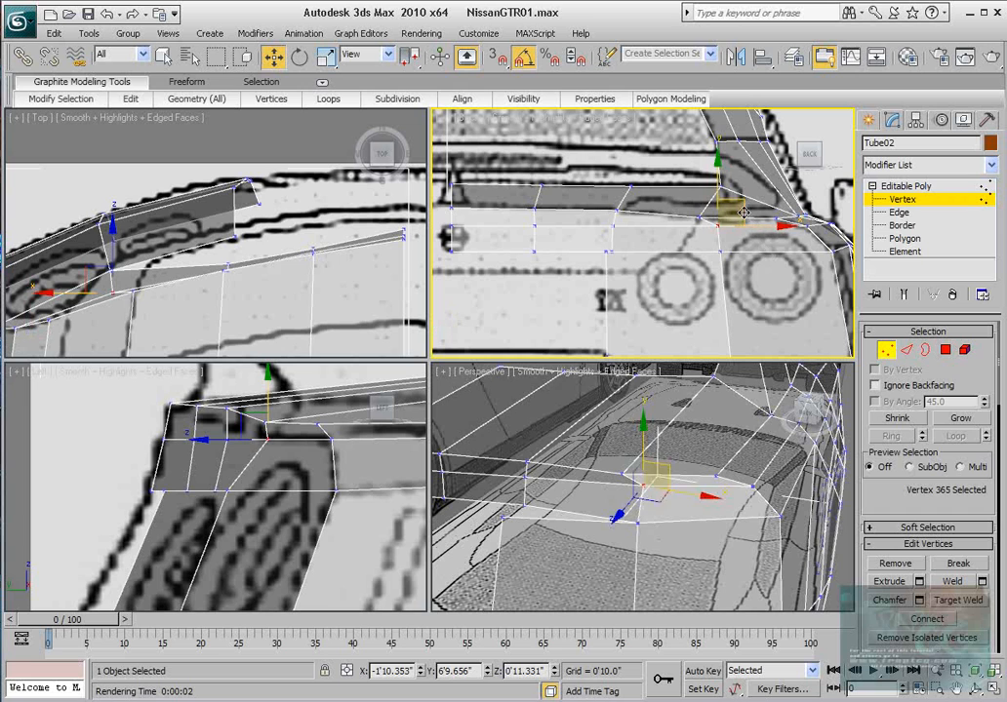
drag(744, 212, 718, 219)
scroll(710, 260, down, 2)
middle_drag(710, 261, 706, 237)
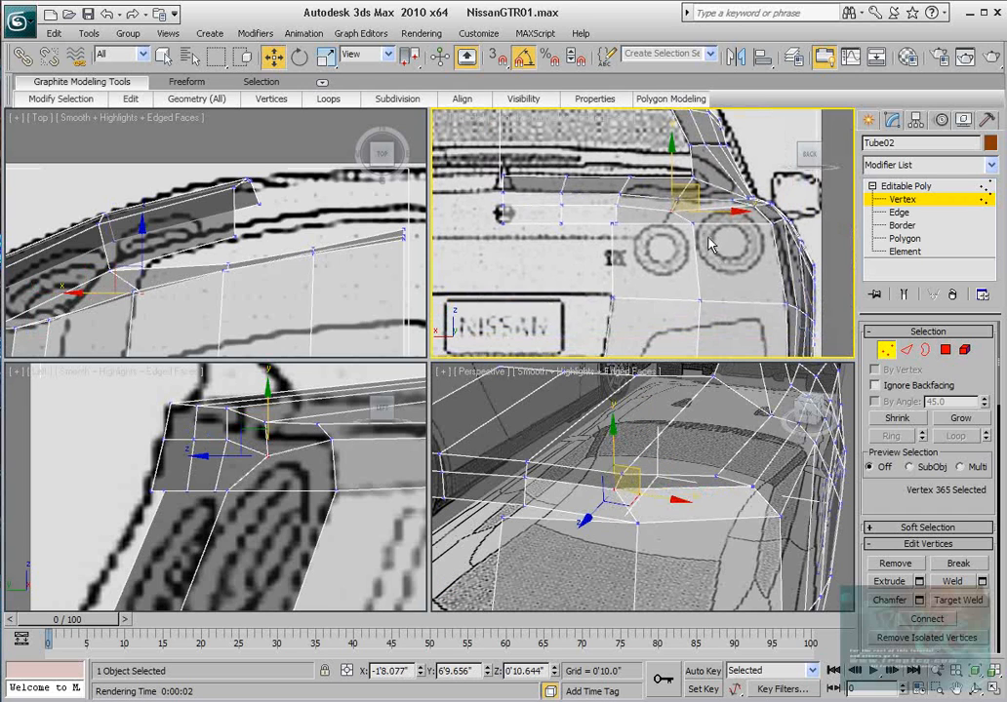
Nudge the welded vertex above the taillights to about X -1'10.126", Z 0'9.171" in the back view.
middle_drag(188, 276, 203, 271)
click(125, 266)
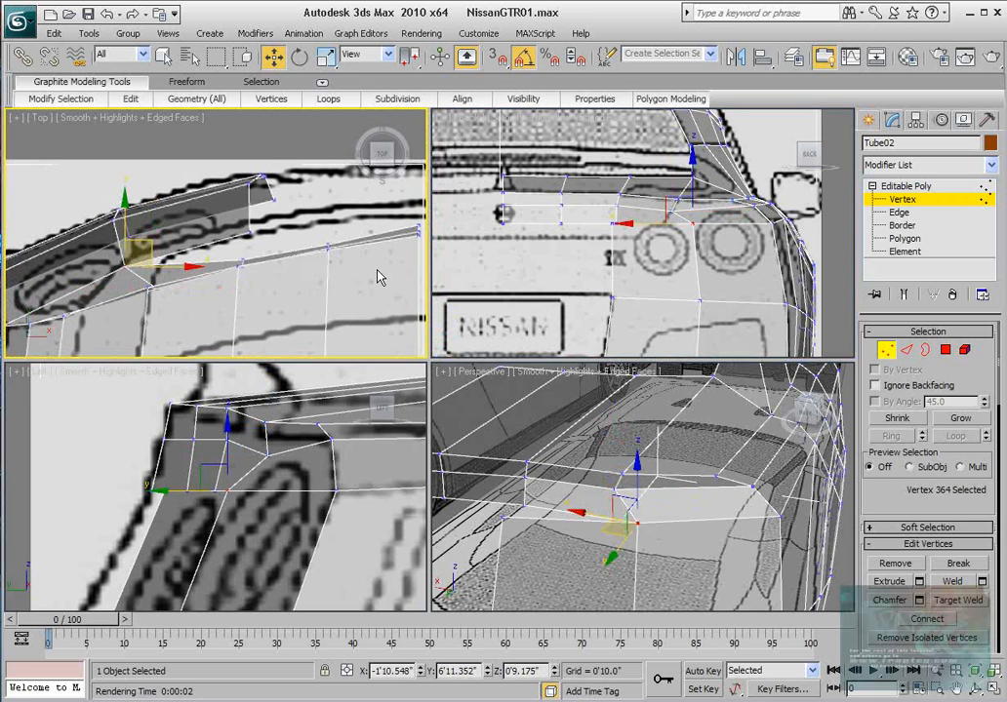
scroll(647, 263, up, 2)
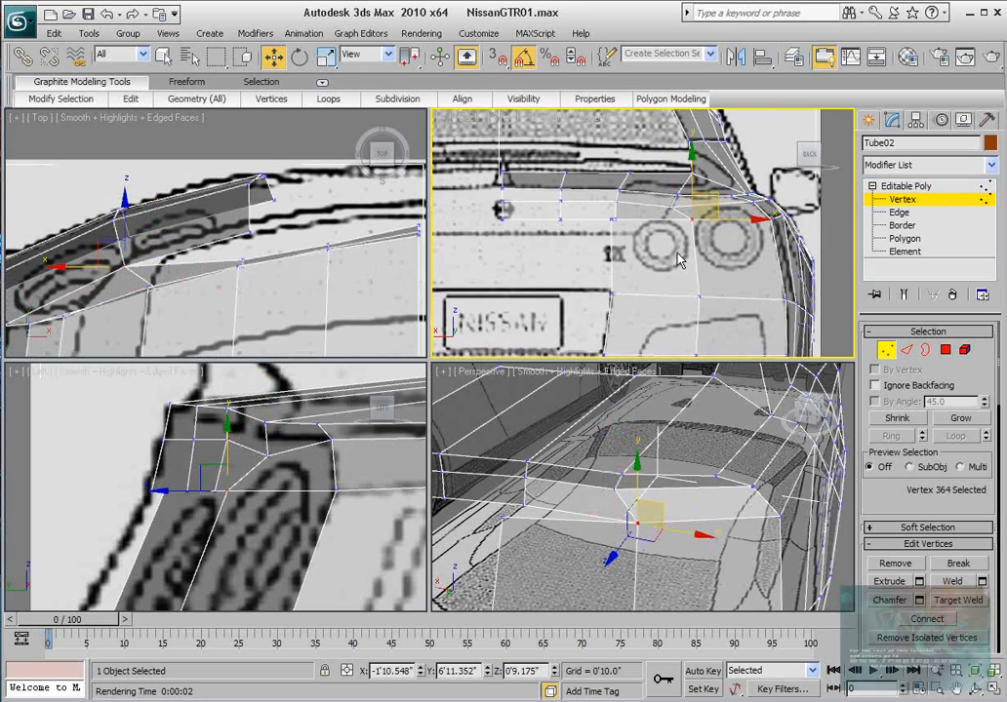
drag(724, 197, 731, 198)
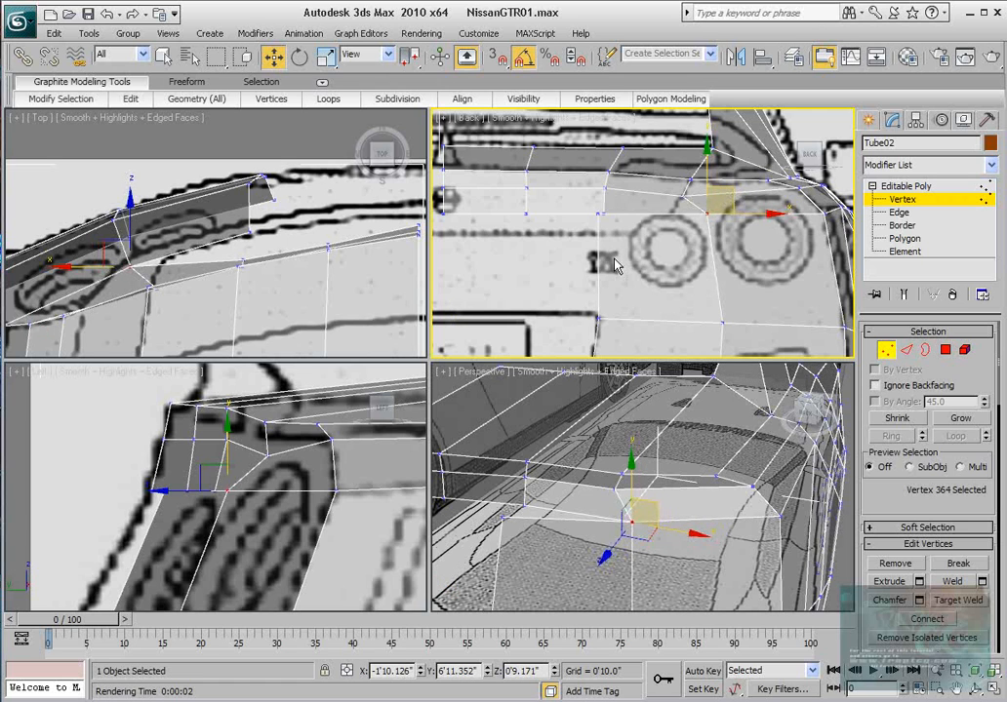
middle_click(188, 449)
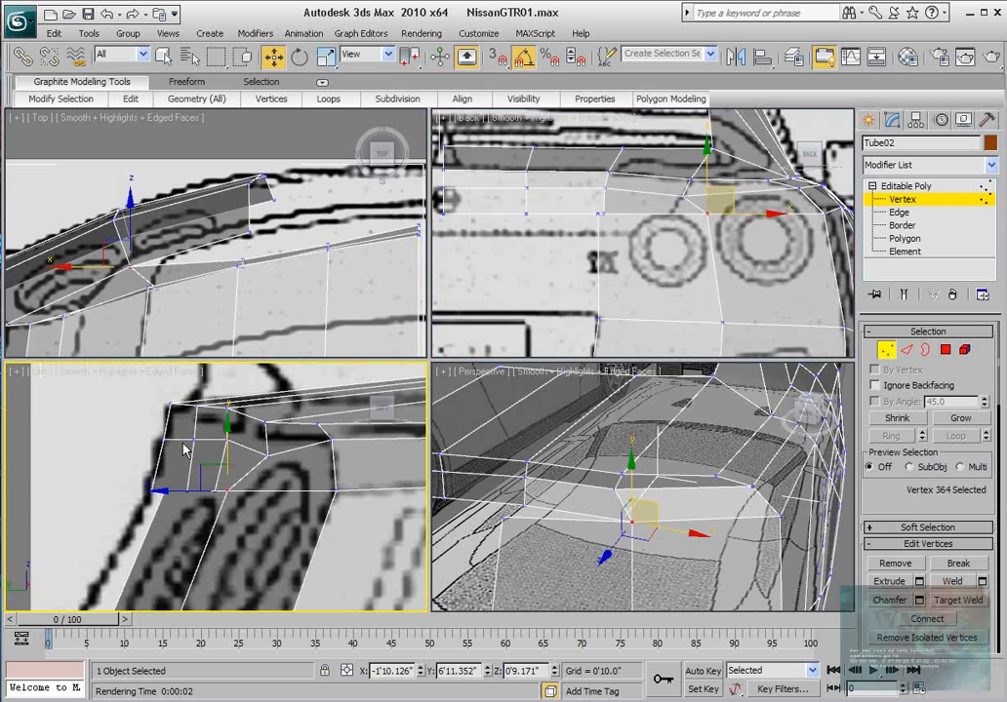
Move the strip's middle-row vertex above the welded corner to about X -1'9.103", Y 6'10.244", Z 0'11.259".
click(263, 456)
middle_drag(338, 435, 324, 431)
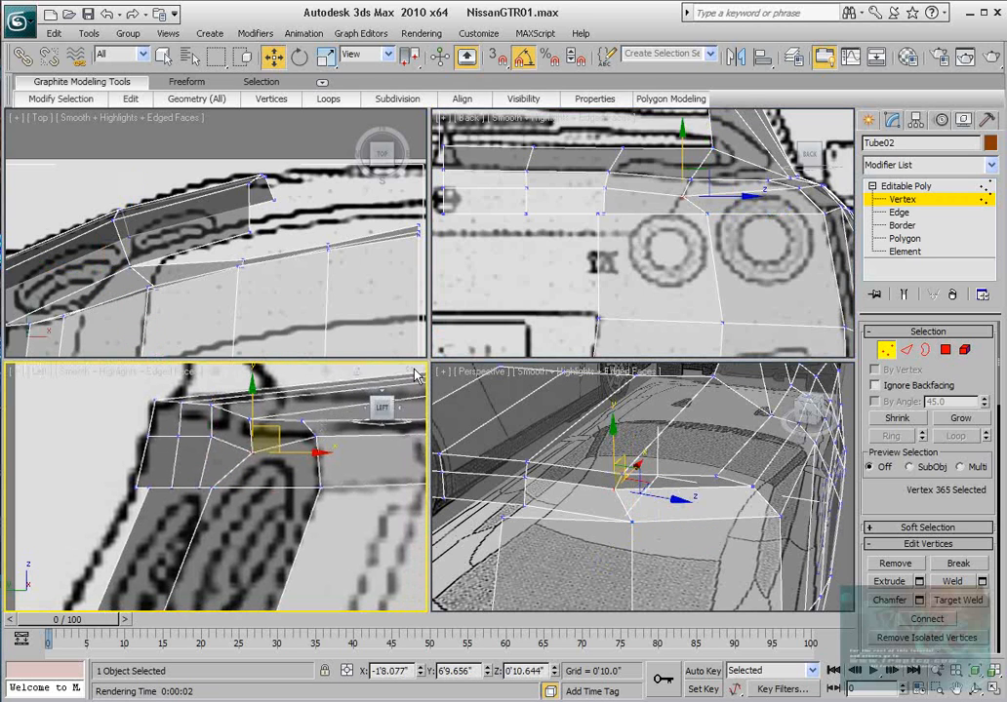
drag(311, 453, 257, 407)
right_click(722, 188)
drag(722, 189, 752, 189)
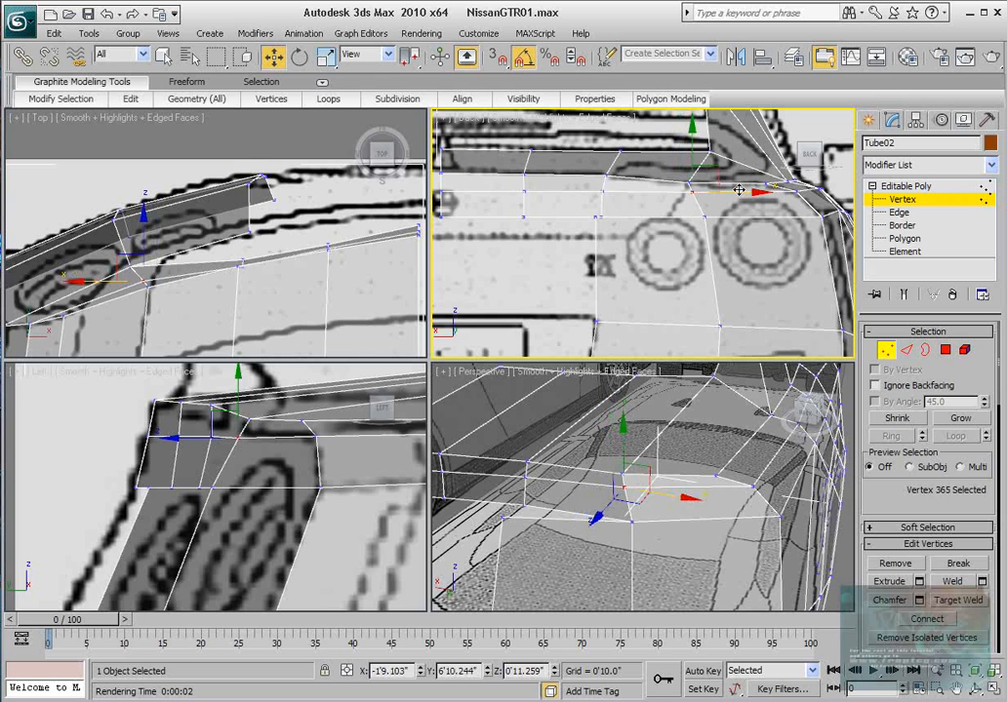
Target weld the strip's next bottom vertex inward to the matching top vertex of the rear panel.
alt+middle_drag(678, 451, 580, 494)
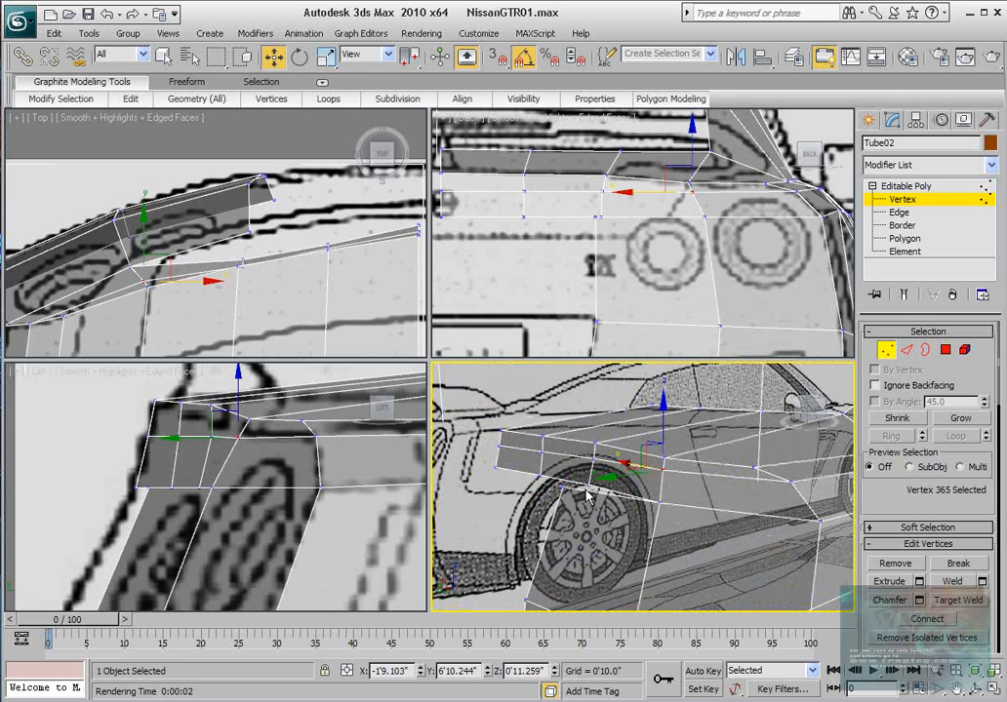
click(587, 491)
middle_drag(603, 216, 597, 239)
scroll(597, 240, up, 5)
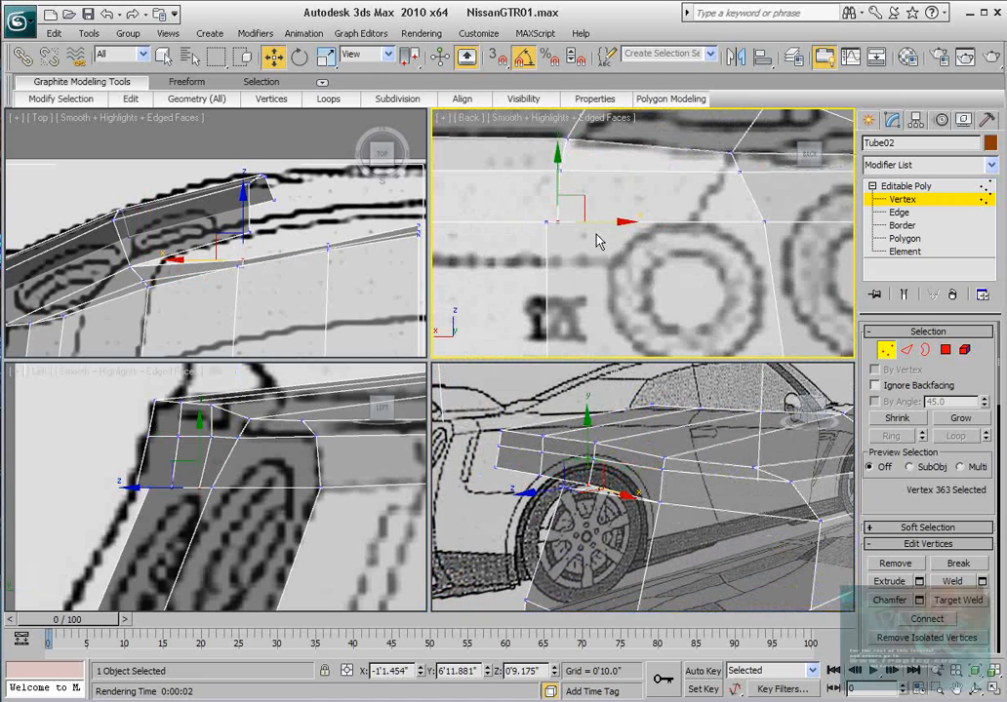
right_click(561, 217)
click(524, 326)
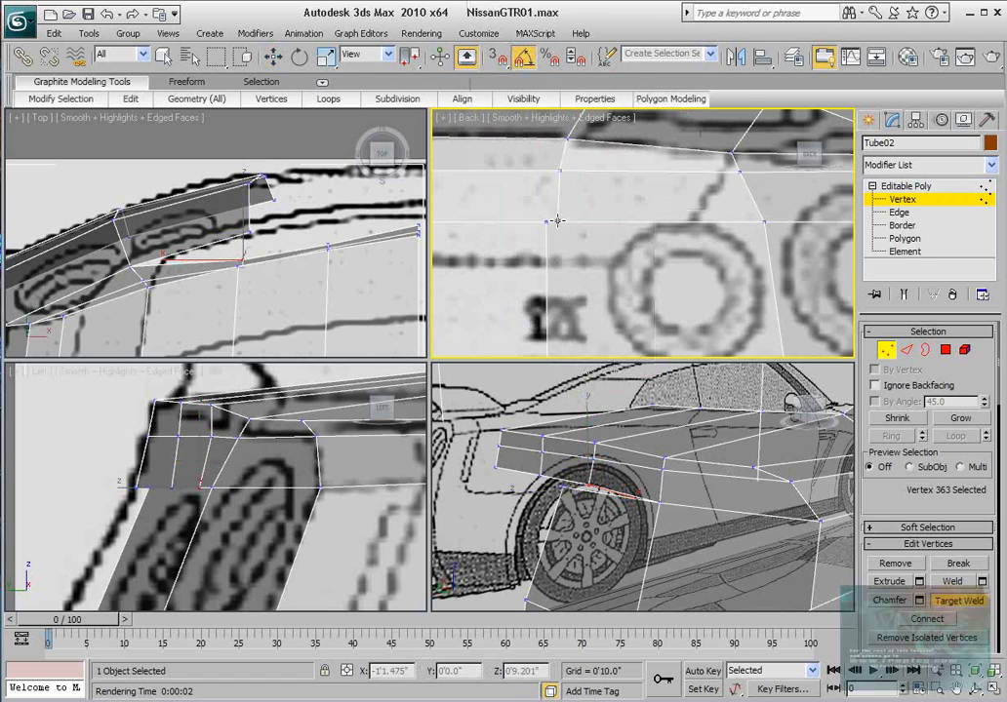
click(557, 221)
click(546, 221)
Move the middle-row vertex above the new weld to about X -1'1.339", Y 7'0.105", Z 0'11.331".
middle_drag(560, 176, 562, 196)
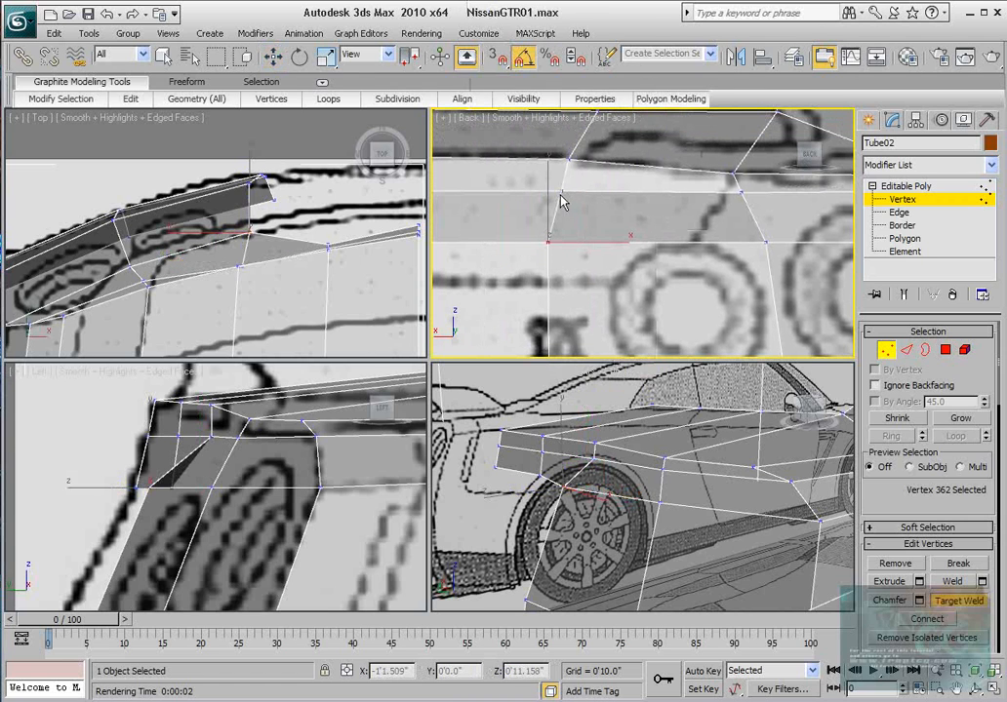
key(w)
click(562, 192)
drag(597, 192, 593, 192)
alt+middle_drag(602, 467, 547, 455)
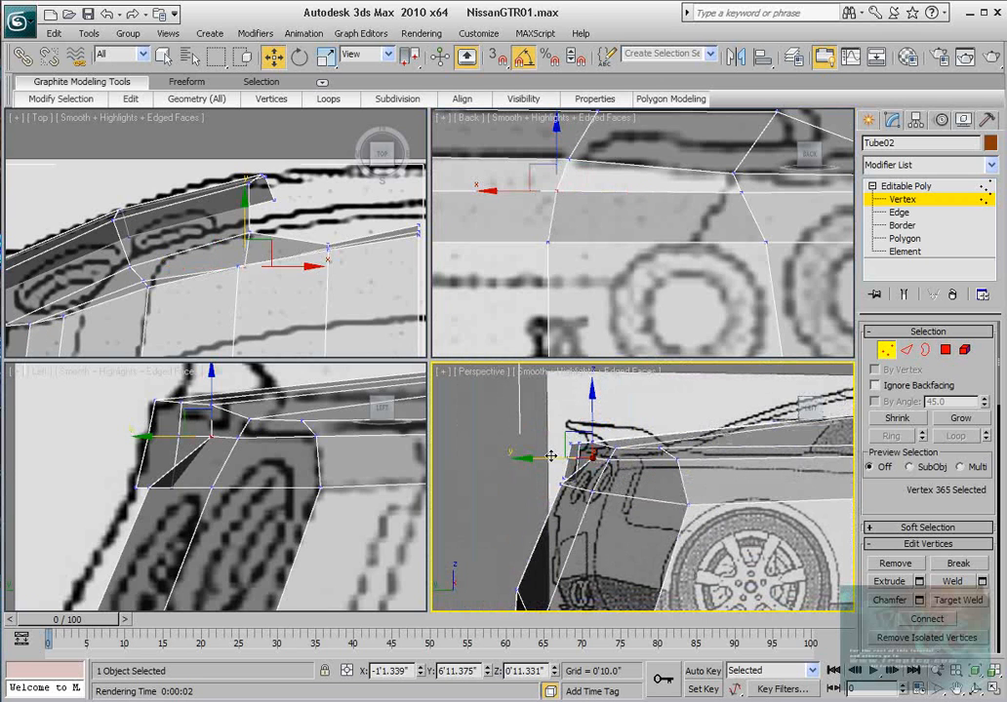
drag(548, 459, 541, 459)
right_click(247, 458)
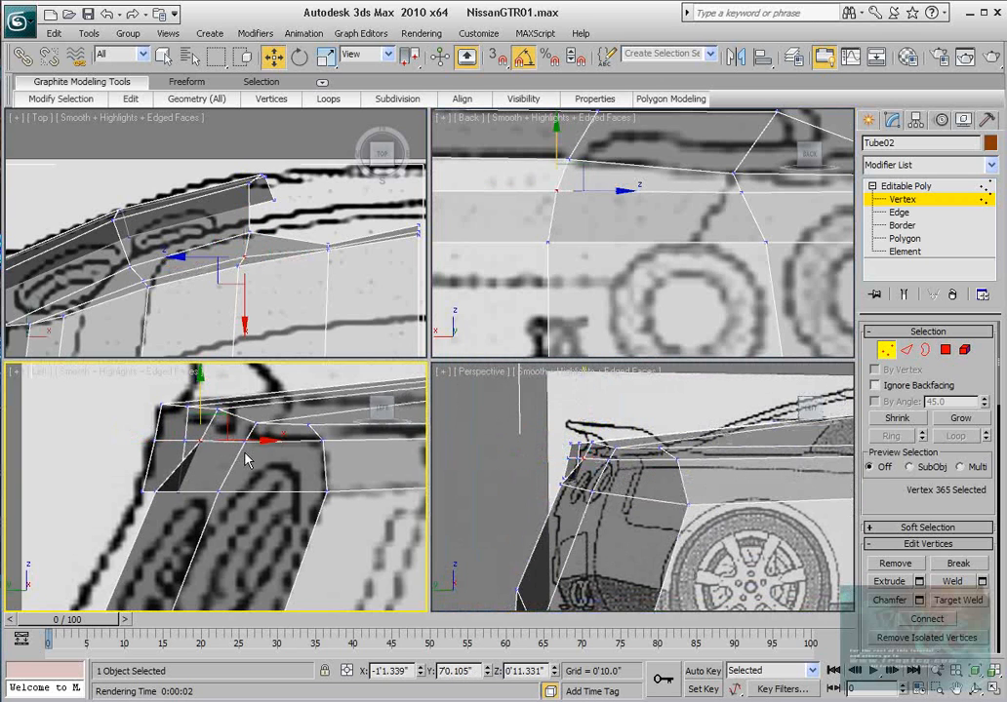
drag(242, 441, 242, 439)
Adjust the strip's outer top-row vertex vertically to about Z 1'0.064".
click(243, 414)
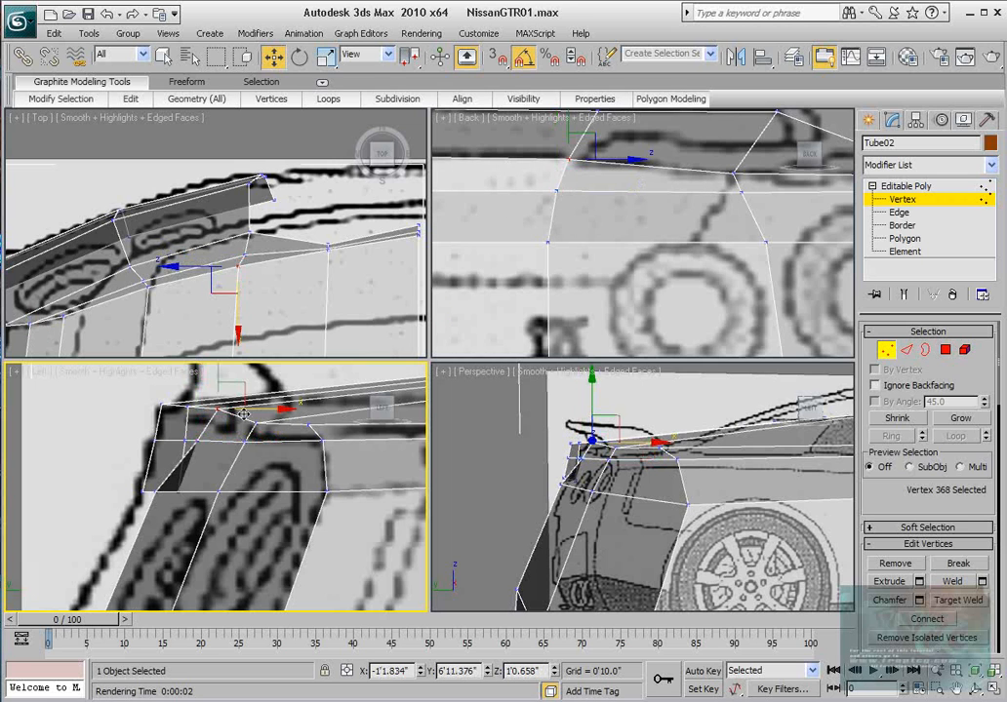
click(256, 420)
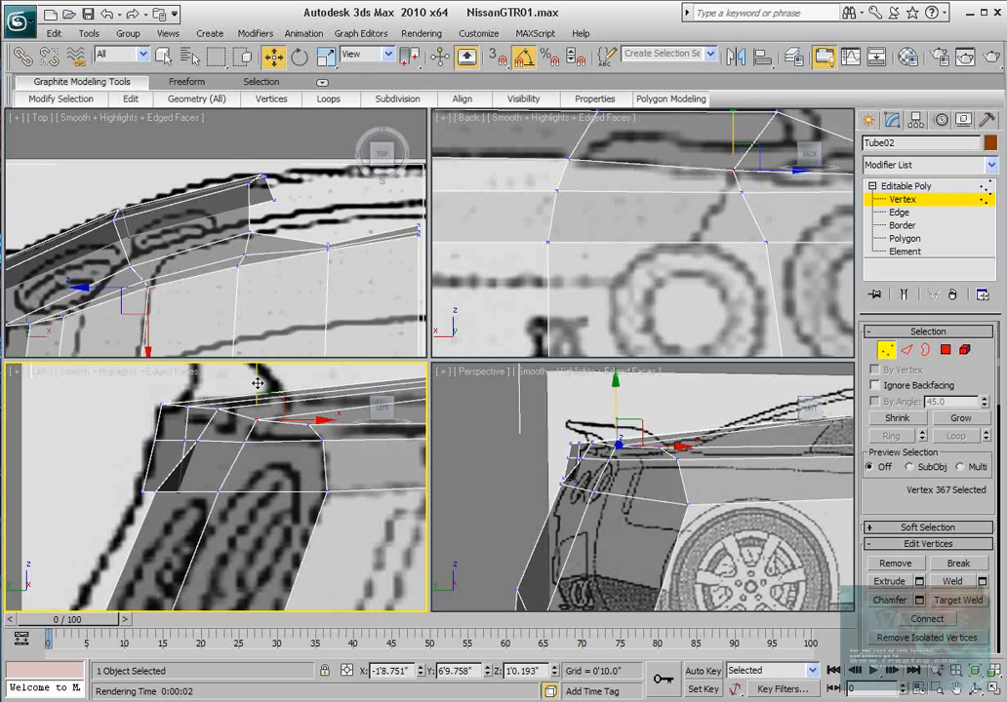
alt+middle_drag(546, 369, 644, 497)
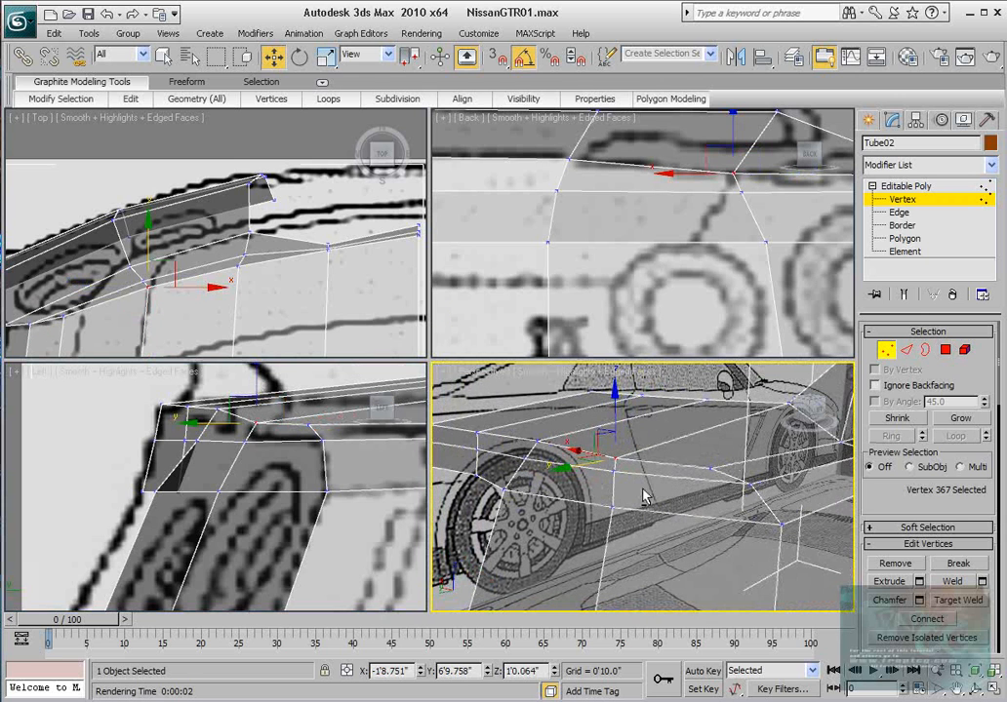
Select the rear panel's four open inner side edges and extend them as new faces toward the centre line, to about X -0'1.217".
click(474, 432)
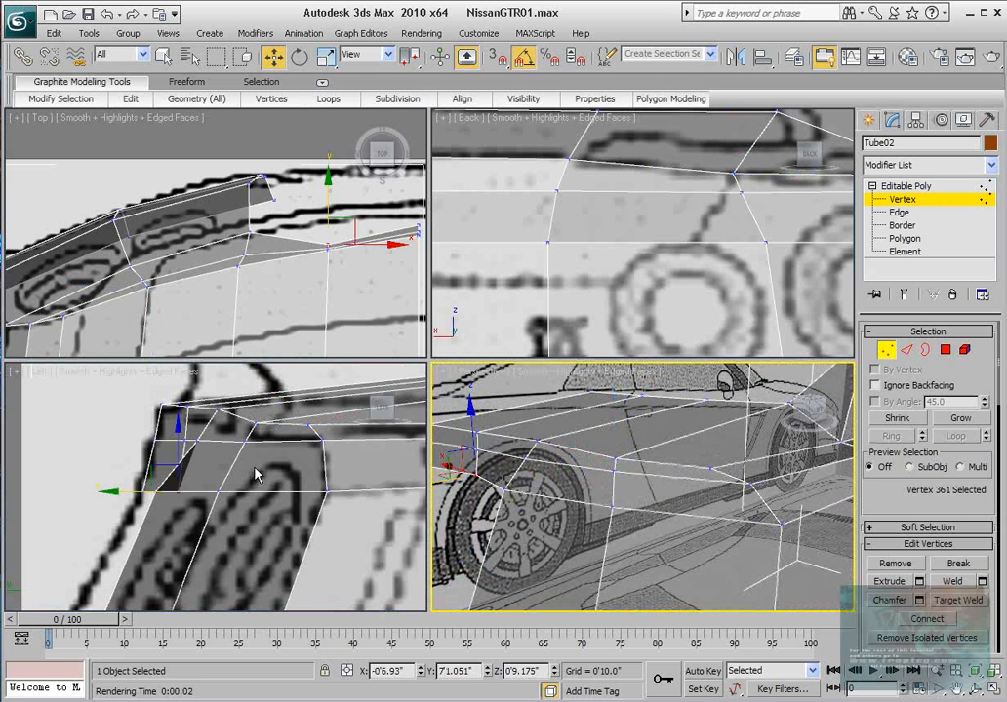
scroll(566, 458, down, 5)
alt+middle_drag(547, 444, 517, 367)
scroll(273, 449, down, 4)
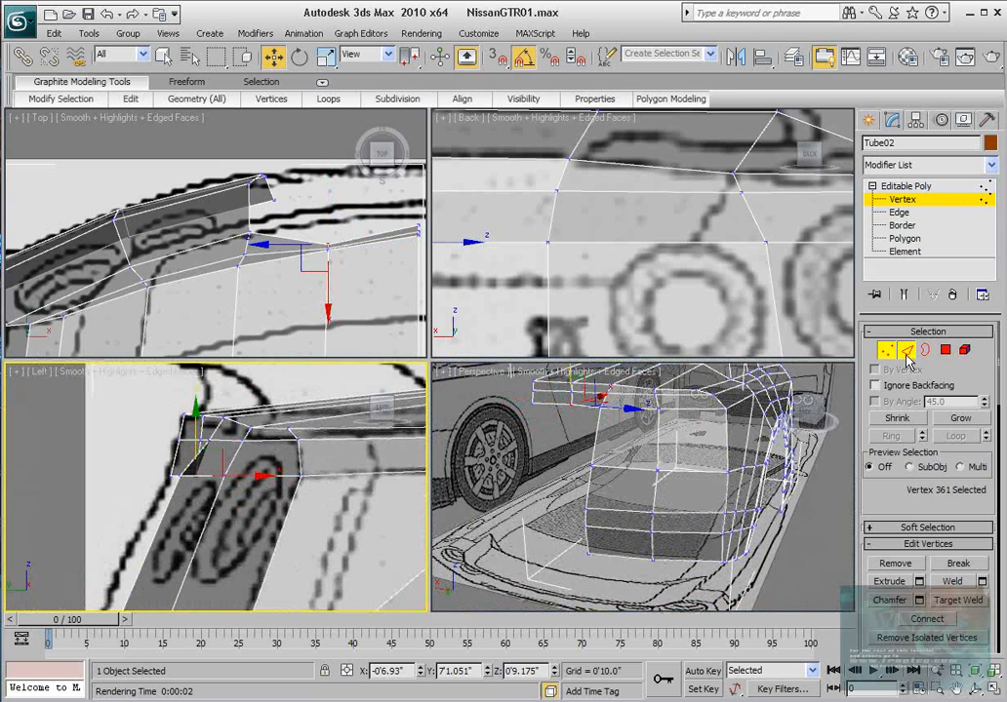
click(906, 352)
click(473, 439)
ctrl+click(470, 417)
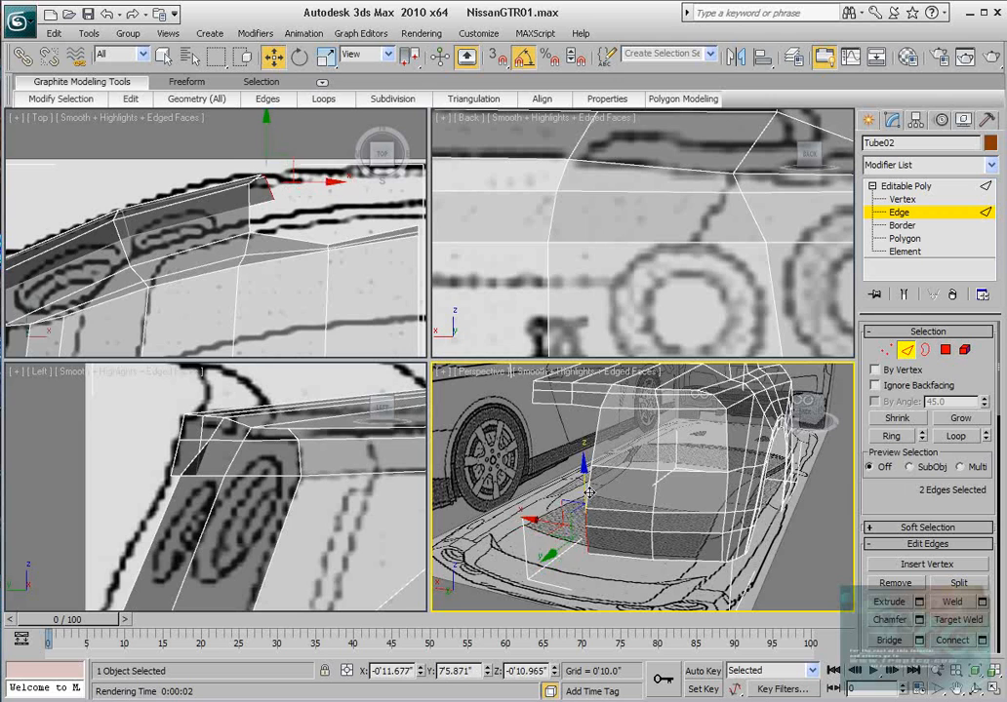
ctrl+click(495, 461)
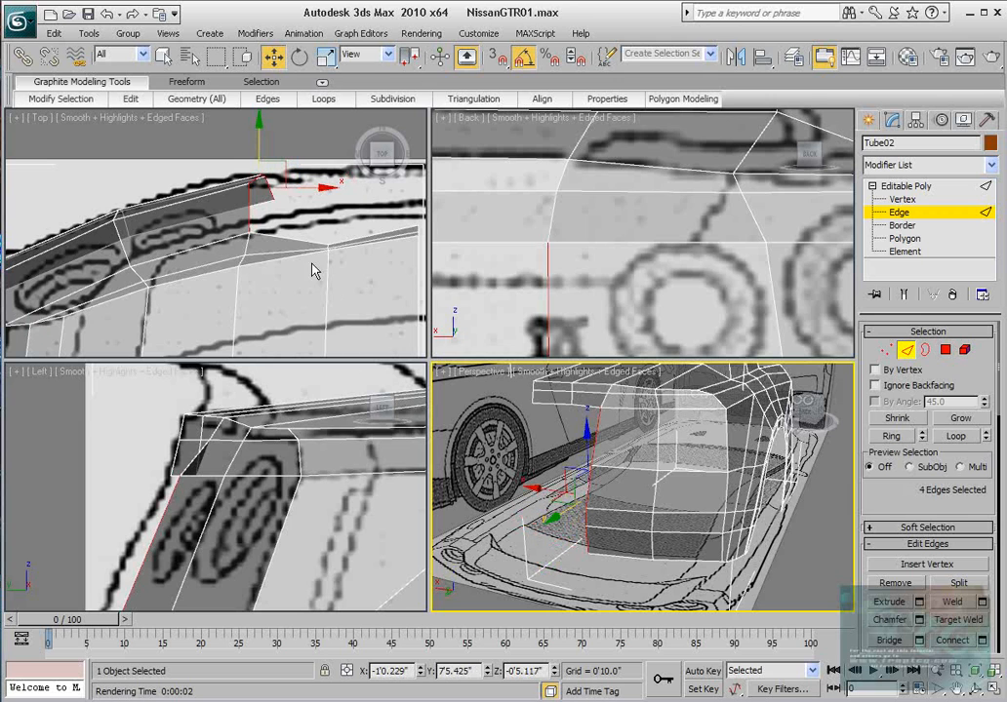
scroll(312, 271, down, 3)
drag(235, 235, 338, 228)
Make the extended edges planar in X and set their X position to 0.
scroll(894, 495, down, 8)
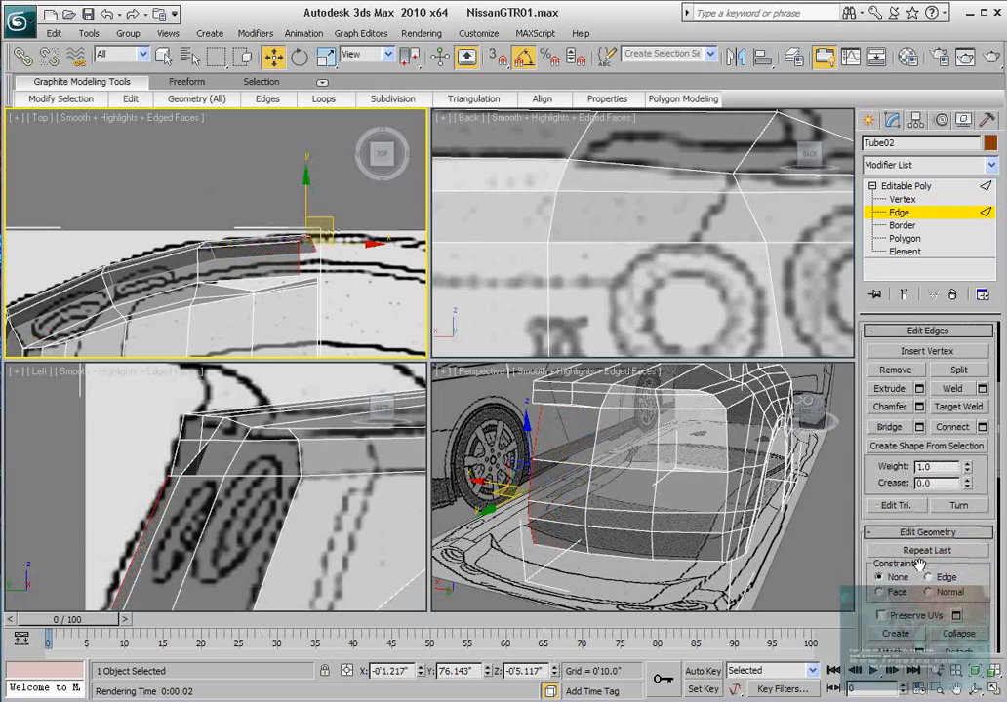
click(981, 607)
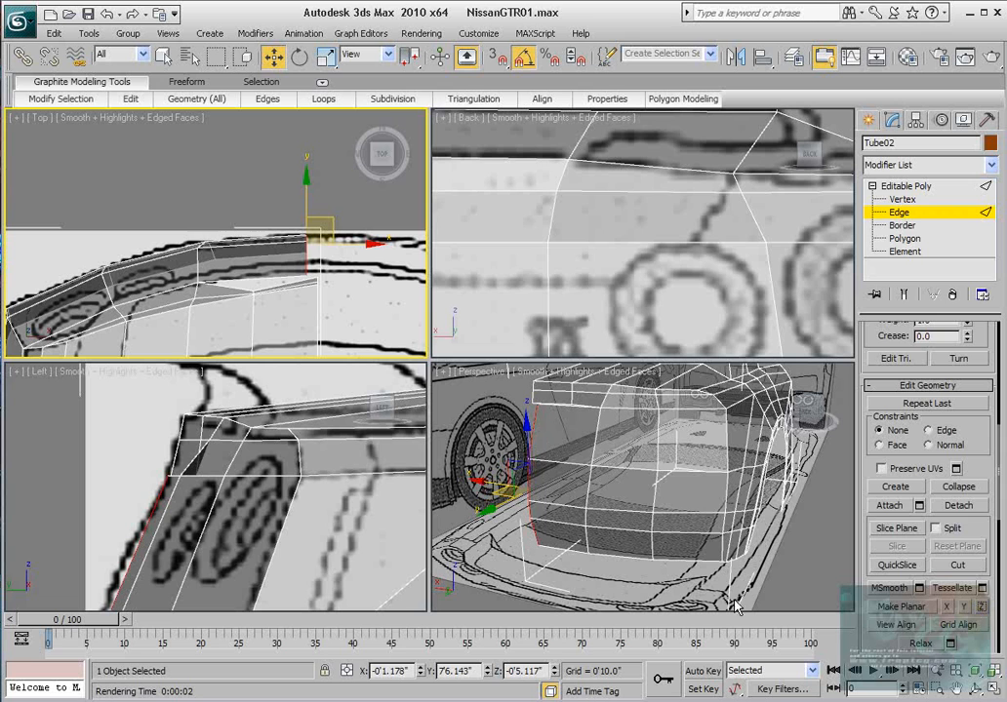
right_click(421, 673)
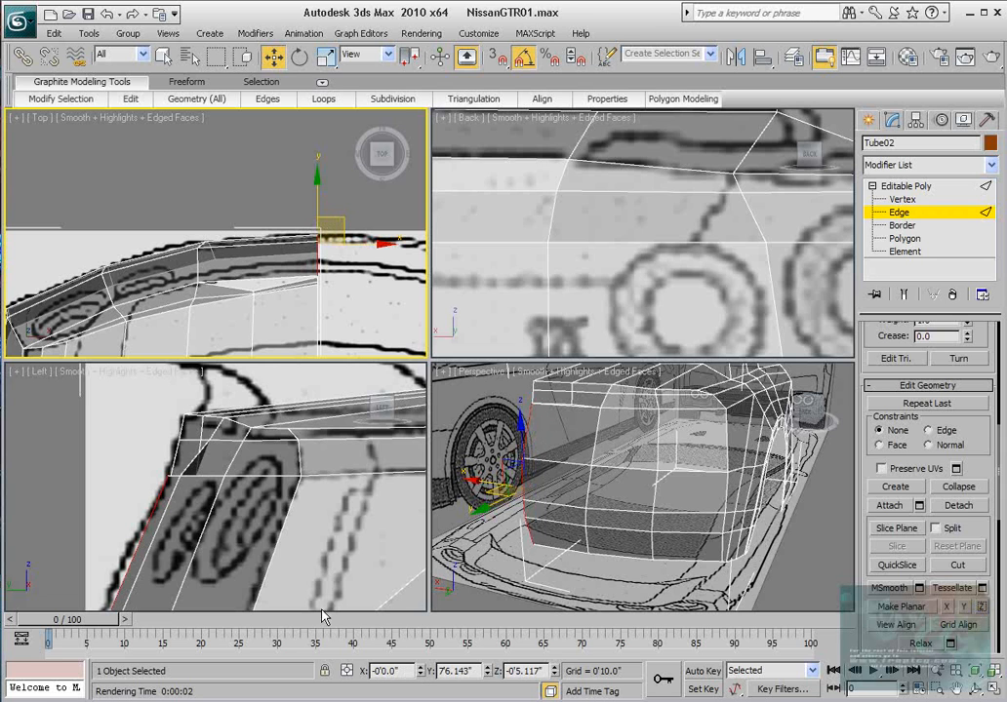
Target weld the extended panel's top centre-line vertex to the strip's bottom centre-line vertex.
scroll(563, 524, up, 5)
middle_drag(578, 509, 564, 491)
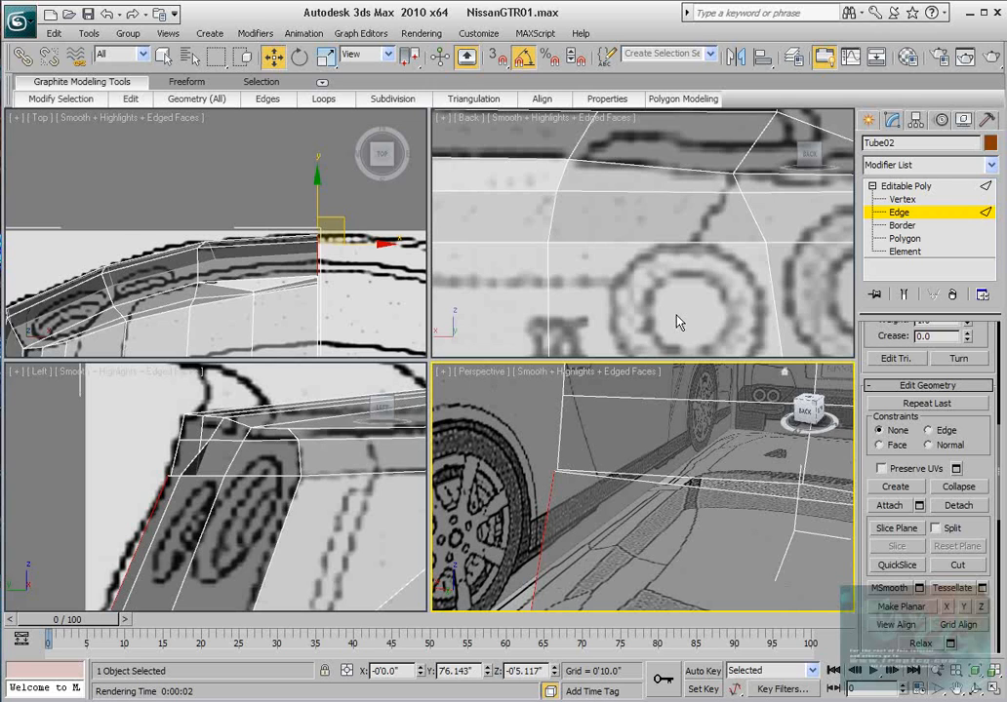
key(q)
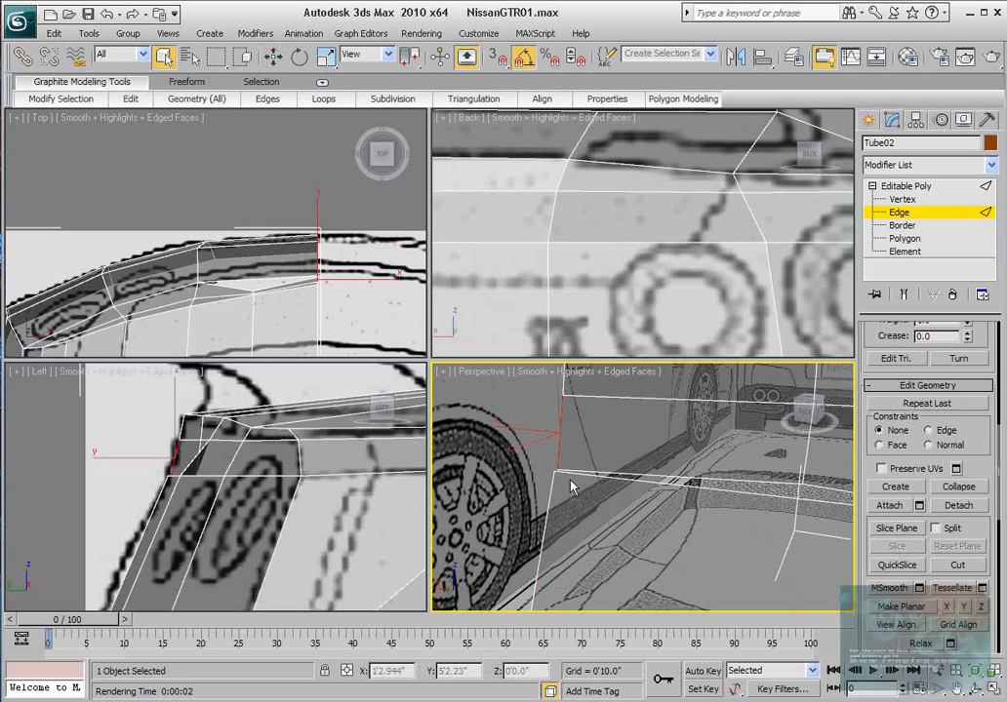
key(1)
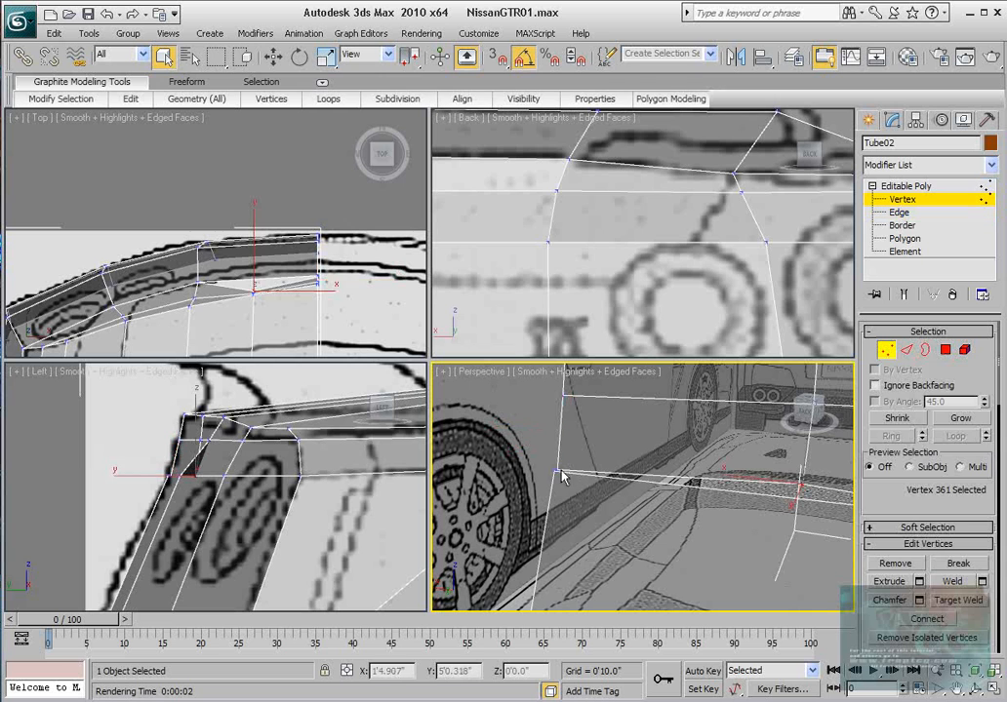
click(559, 472)
alt+middle_drag(569, 491, 587, 488)
scroll(599, 487, up, 1)
scroll(599, 487, down, 1)
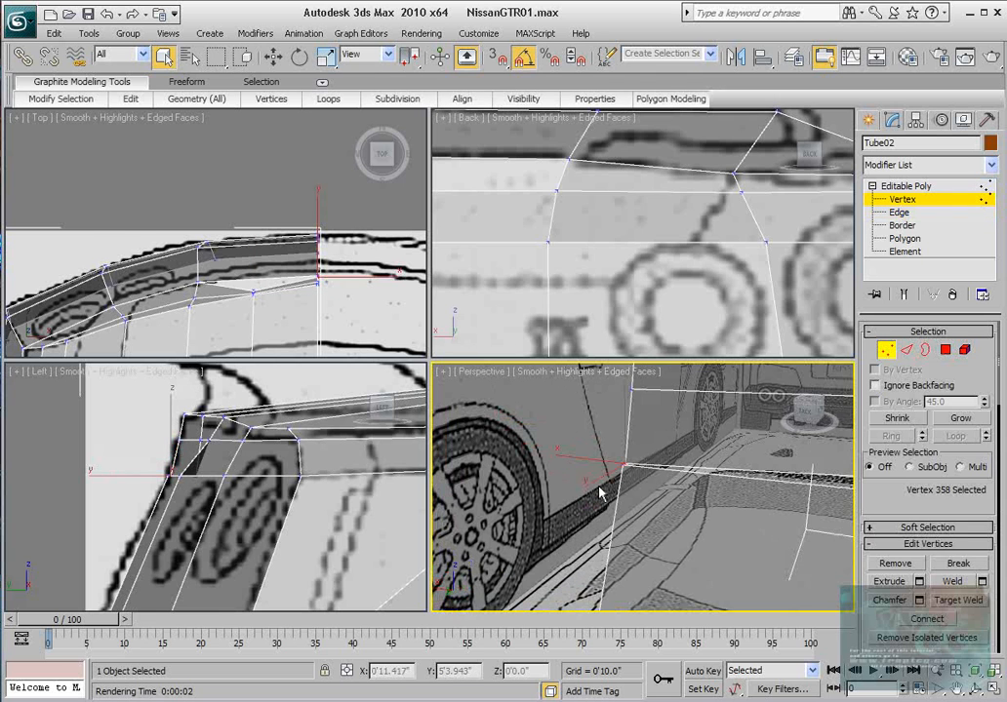
key(z)
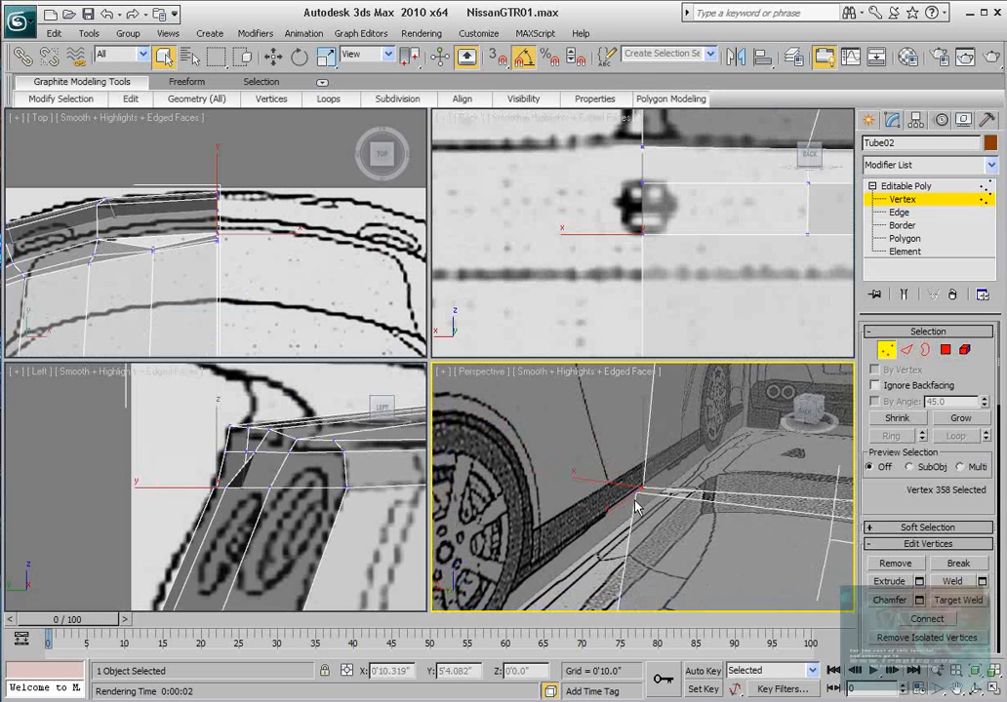
click(637, 490)
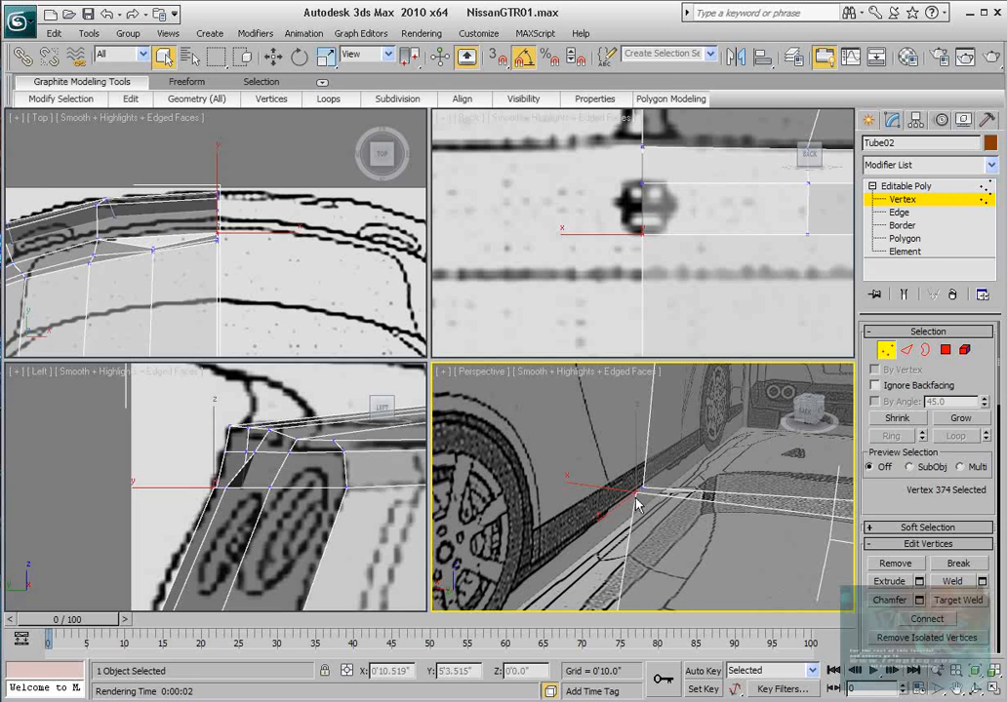
click(644, 488)
key(w)
click(637, 492)
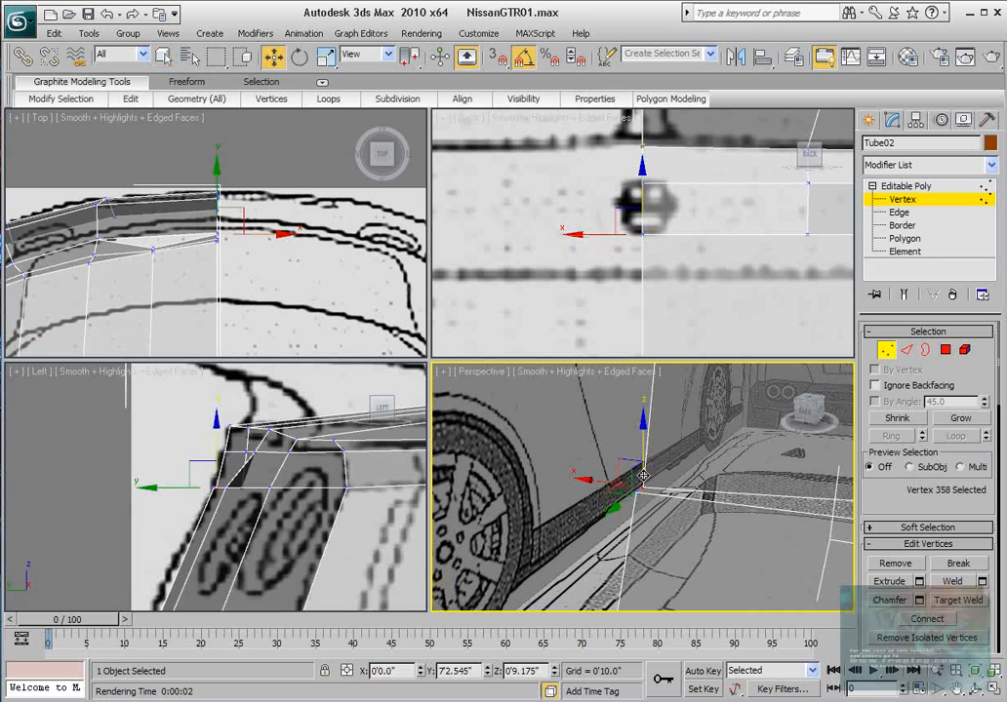
right_click(566, 494)
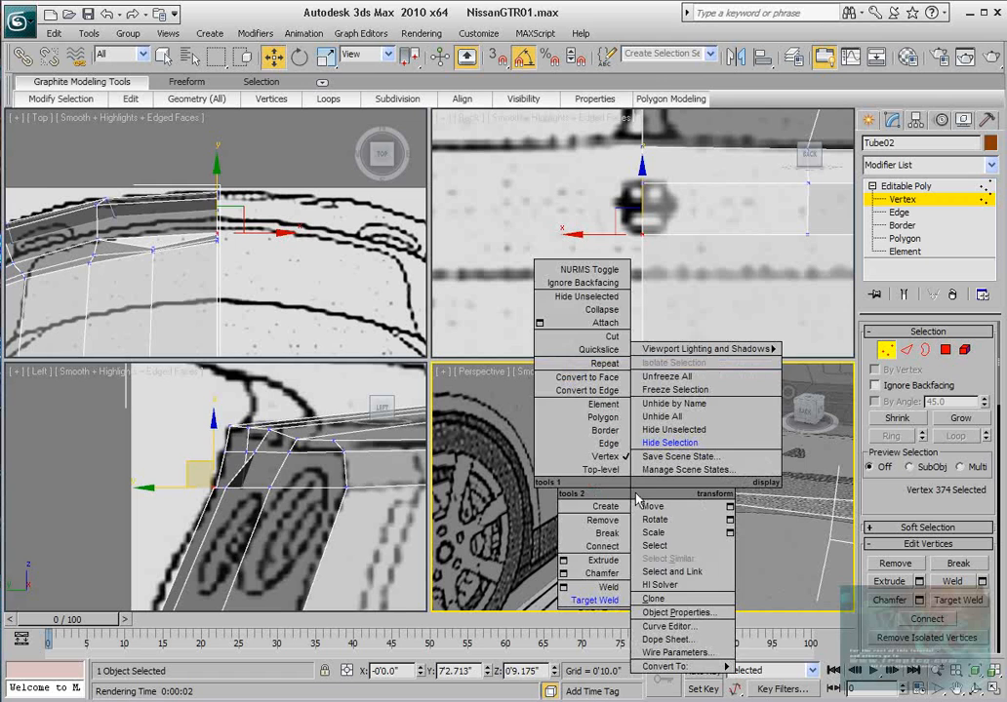
click(596, 540)
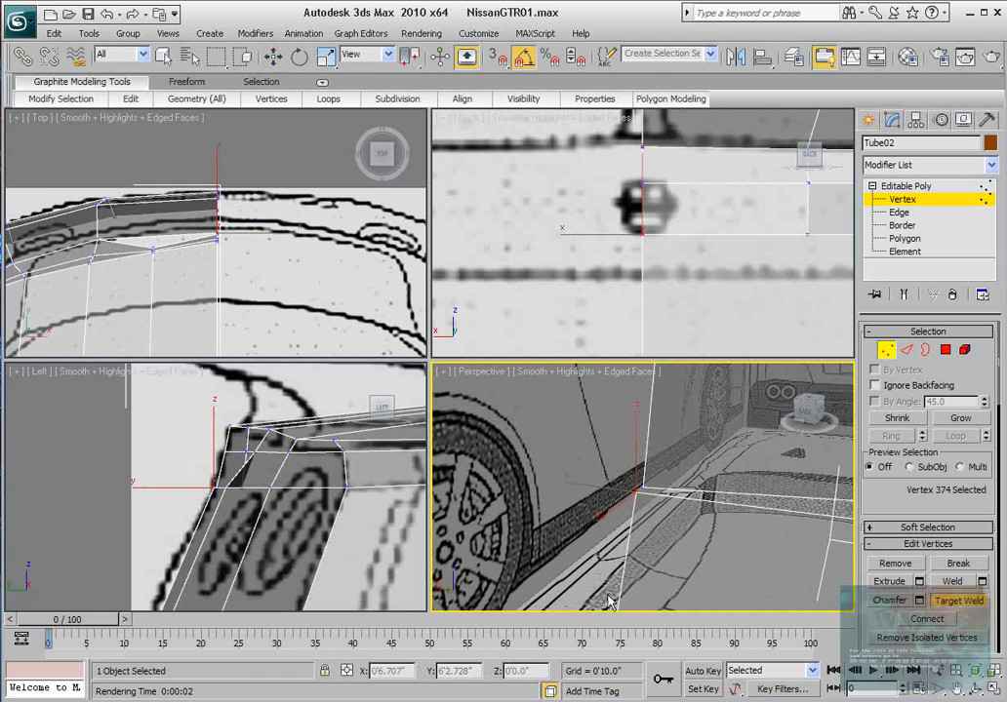
click(644, 485)
Select the ring of horizontal edges across the new rear panel faces and connect them with 1 segment.
alt+middle_drag(632, 467, 623, 557)
scroll(699, 475, down, 2)
click(906, 350)
click(649, 502)
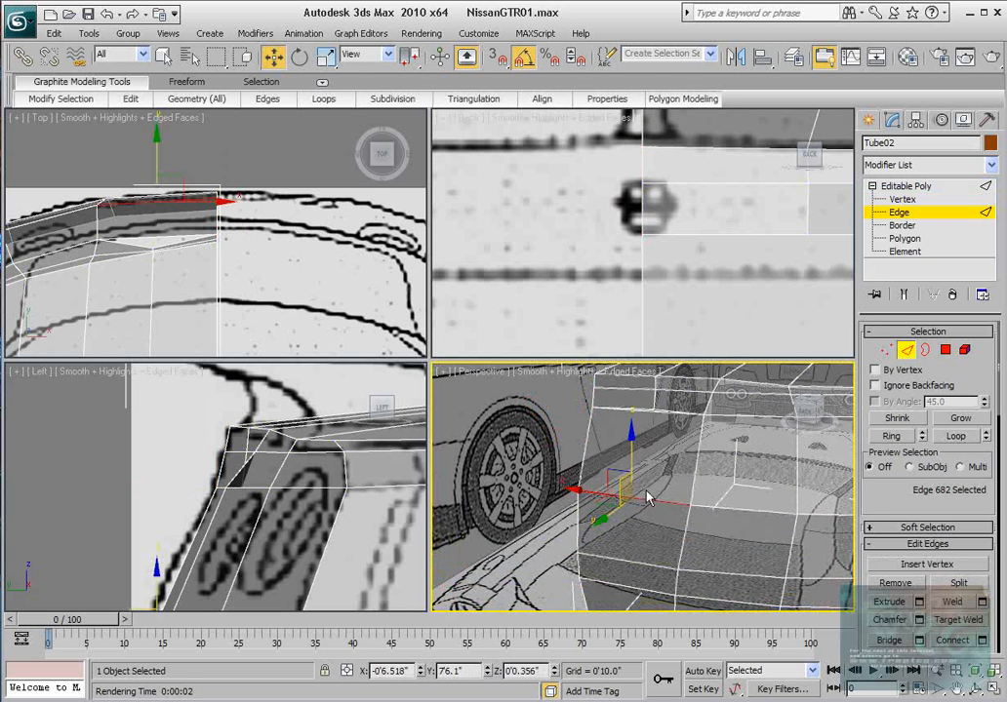
click(891, 436)
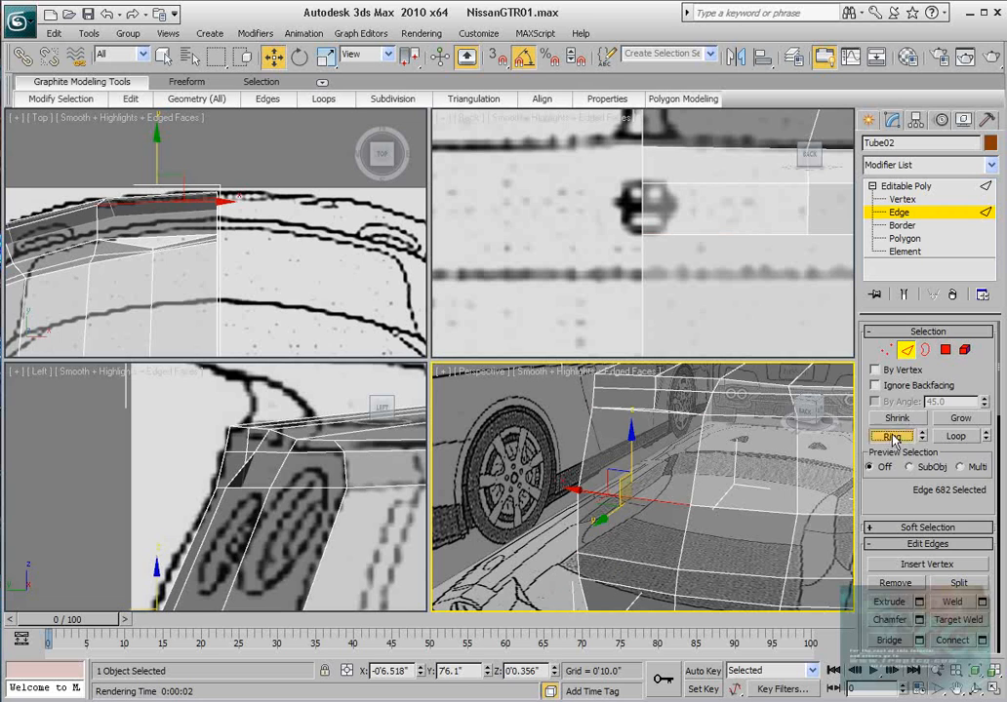
drag(887, 493, 889, 414)
click(981, 562)
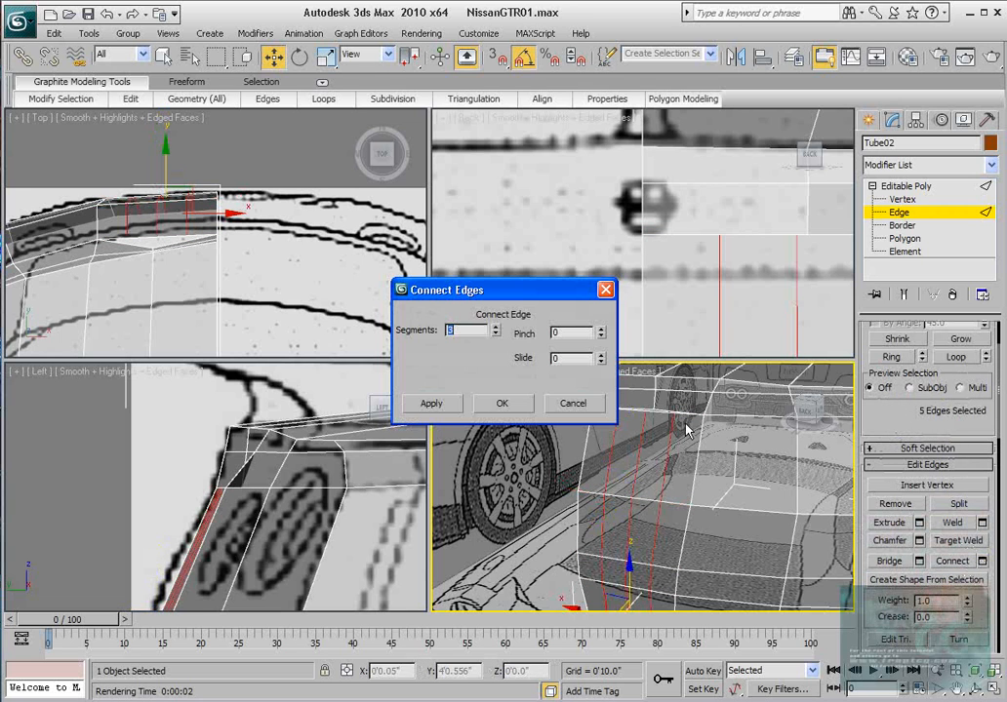
click(496, 337)
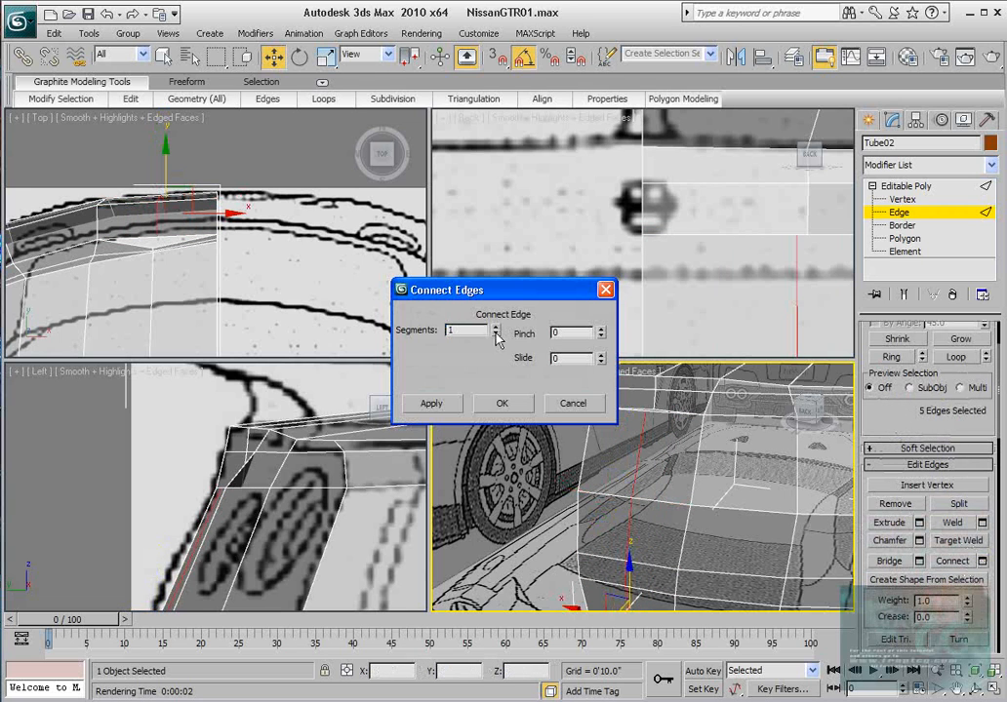
click(499, 403)
Shift the new connecting edges rearward to about Y 7'6.025" in the top view.
scroll(204, 234, up, 2)
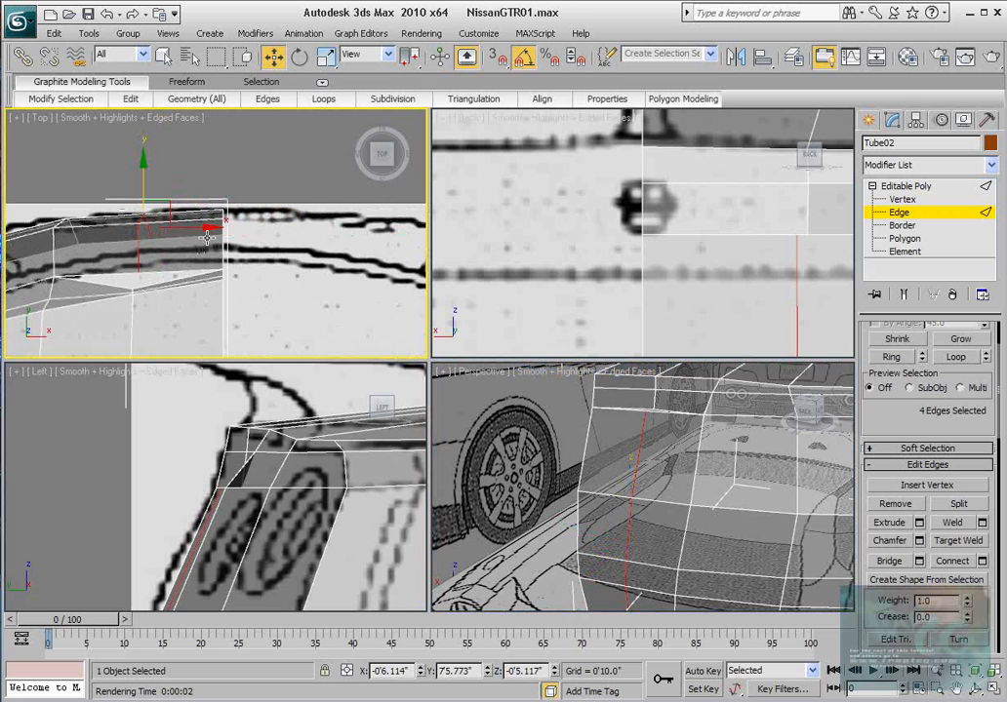
drag(143, 170, 143, 166)
scroll(193, 206, down, 2)
middle_drag(119, 190, 193, 185)
Target weld the strip's bottom-row vertex beside the centre line to the rear panel's neighbouring top vertex in the perspective view.
click(901, 199)
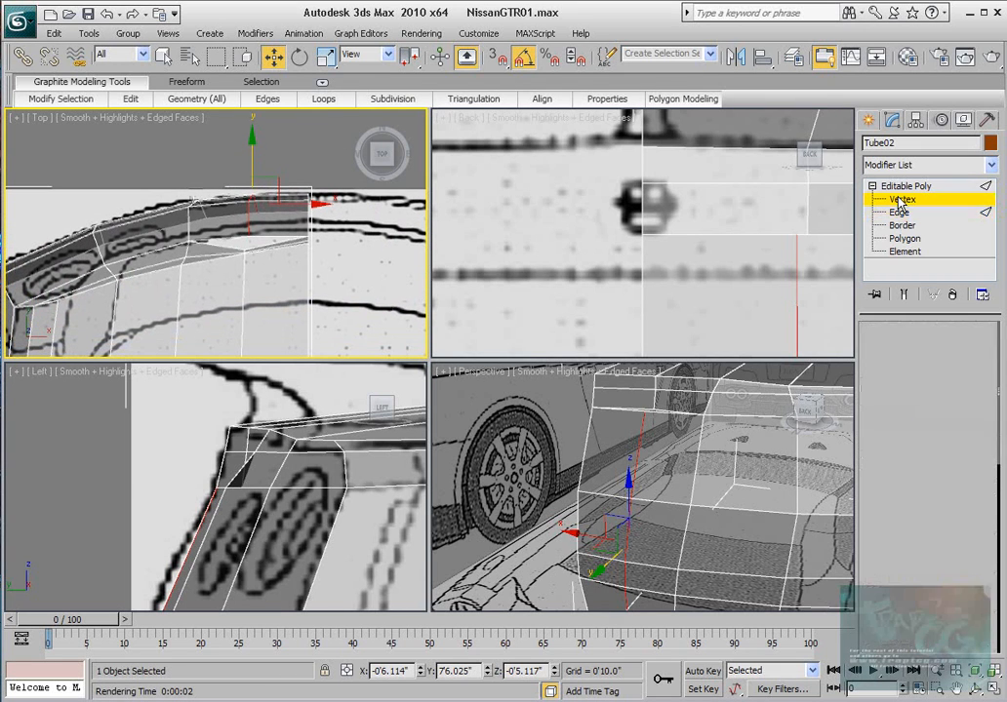
click(652, 409)
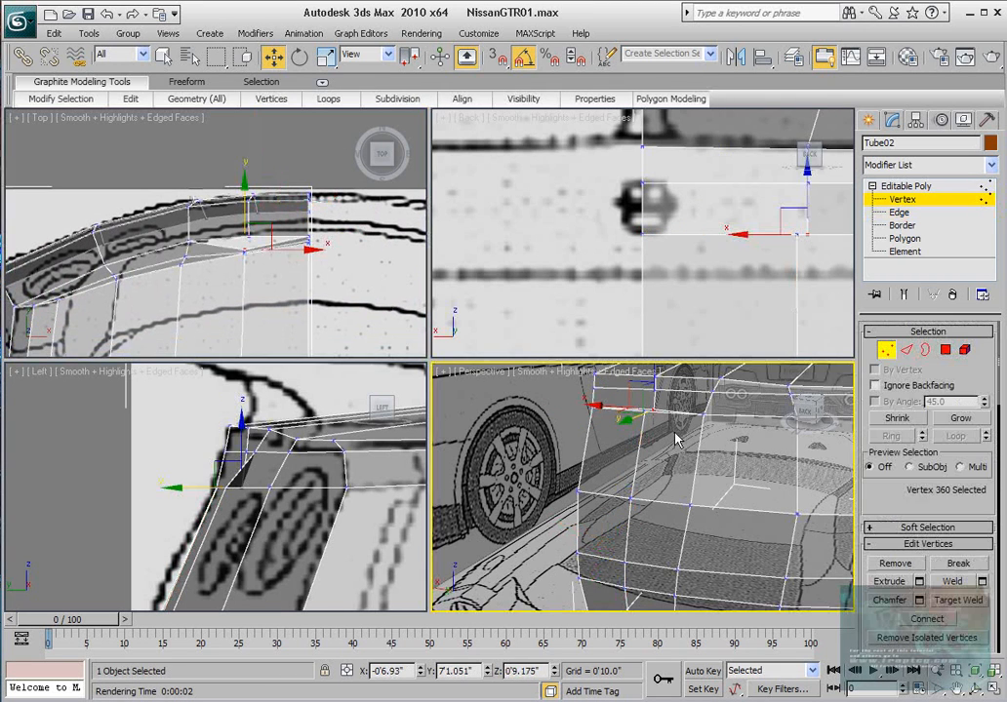
right_click(654, 410)
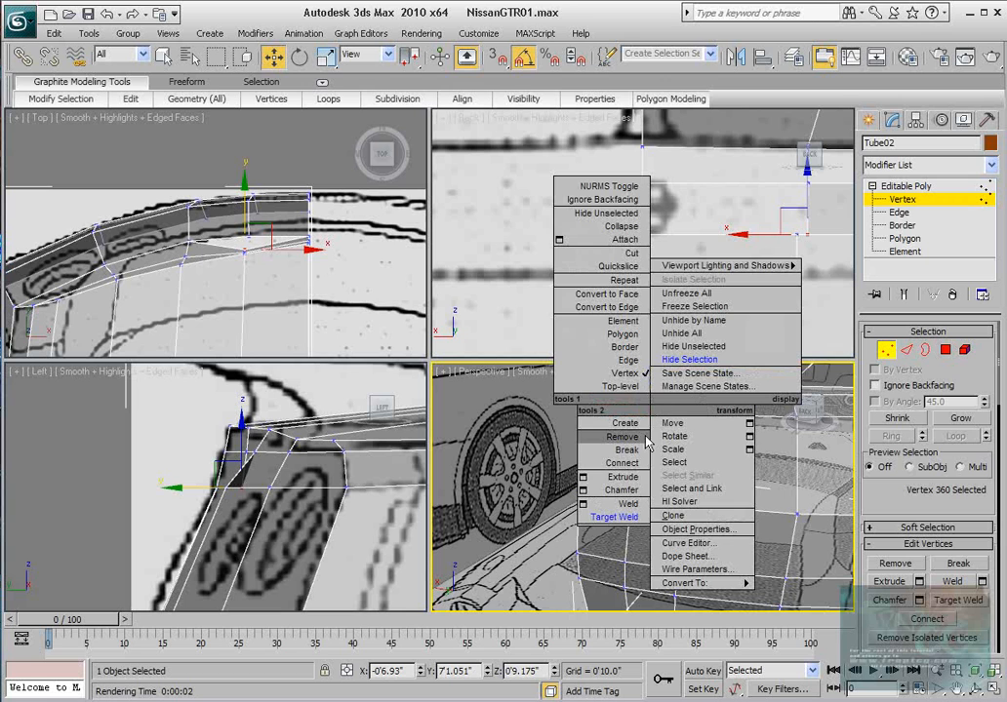
click(537, 579)
right_click(653, 409)
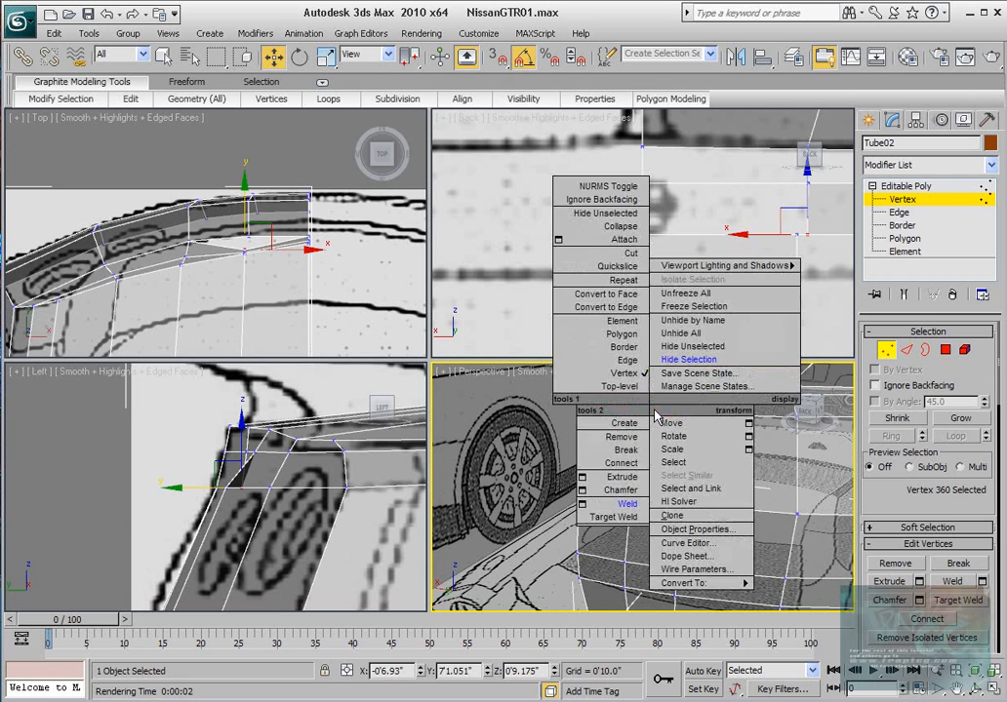
click(576, 505)
click(653, 410)
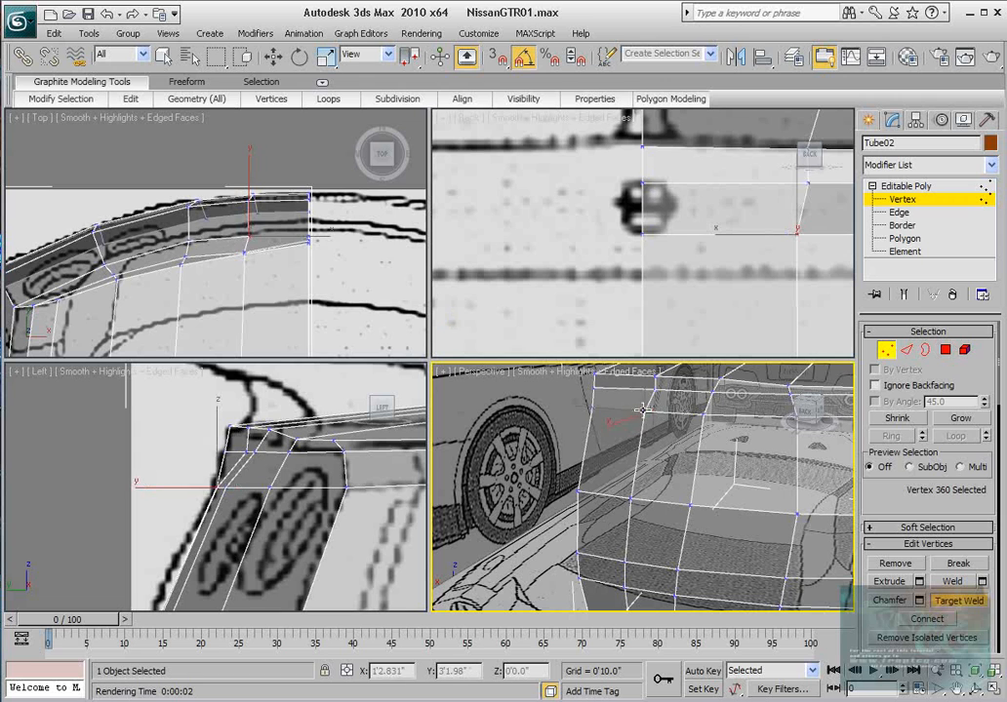
Shift the strip's middle-row vertex beside the centre line sideways to about X -0'6.732" in the back view.
middle_click(577, 247)
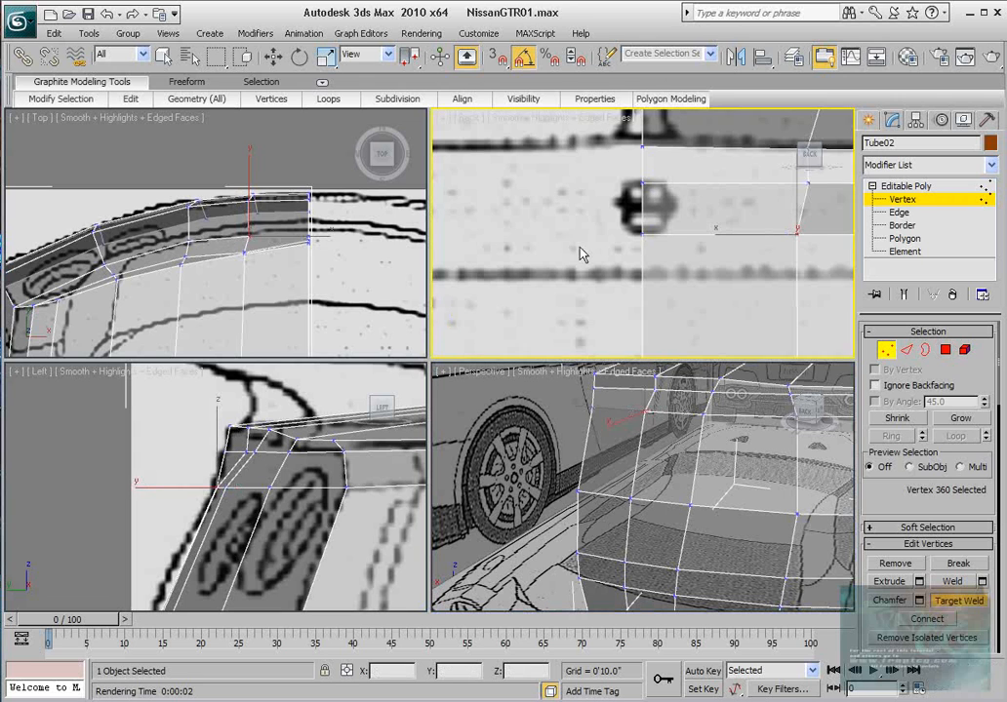
scroll(580, 248, down, 4)
middle_drag(579, 247, 491, 263)
scroll(636, 237, up, 2)
key(w)
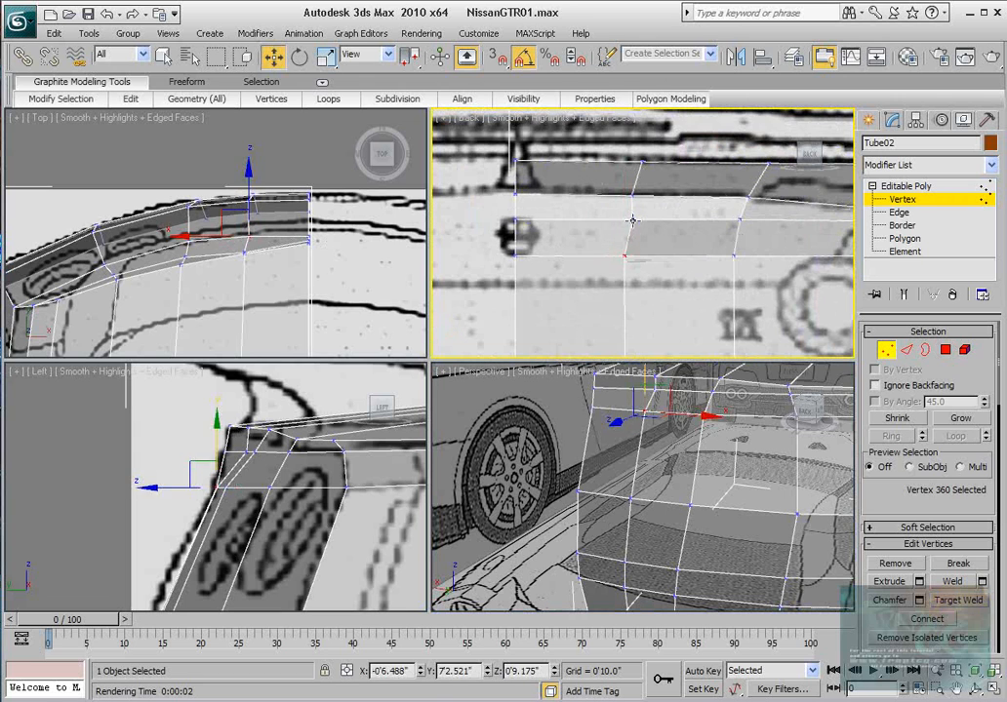
click(631, 220)
drag(680, 221, 676, 222)
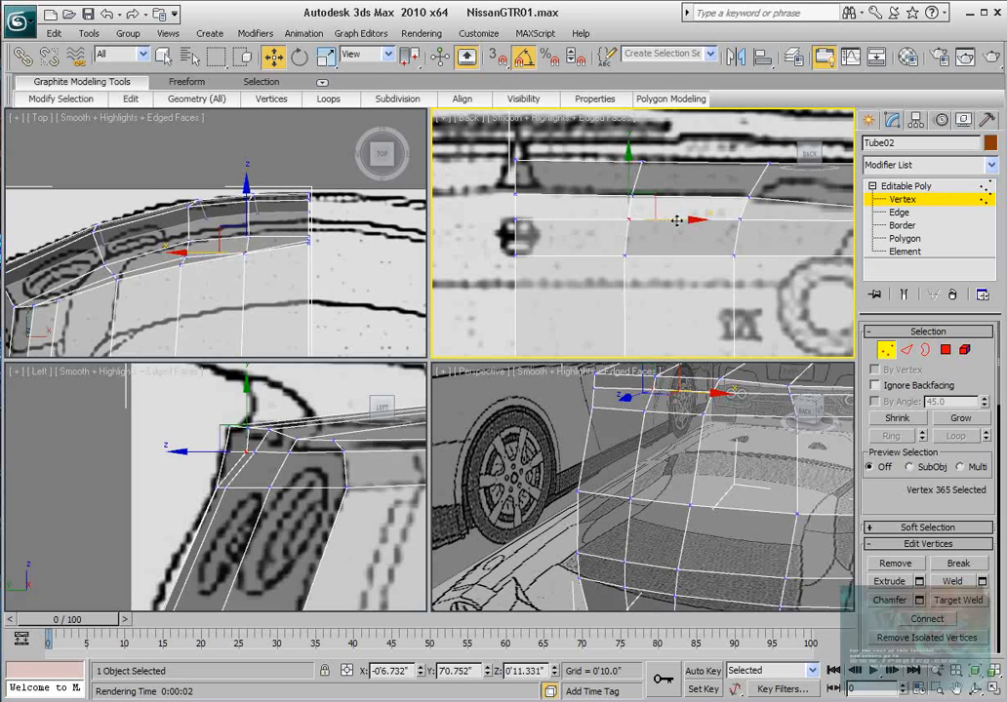
Try lowering the strip's middle-row vertex beside the centre line, and undo the move.
scroll(570, 258, down, 2)
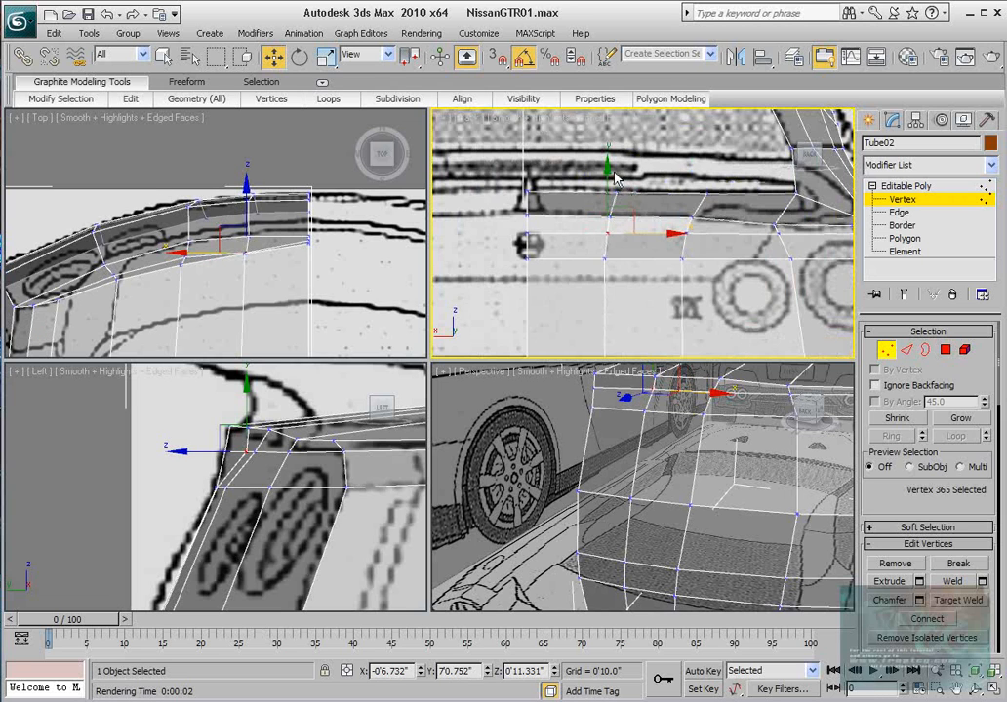
drag(602, 193, 631, 206)
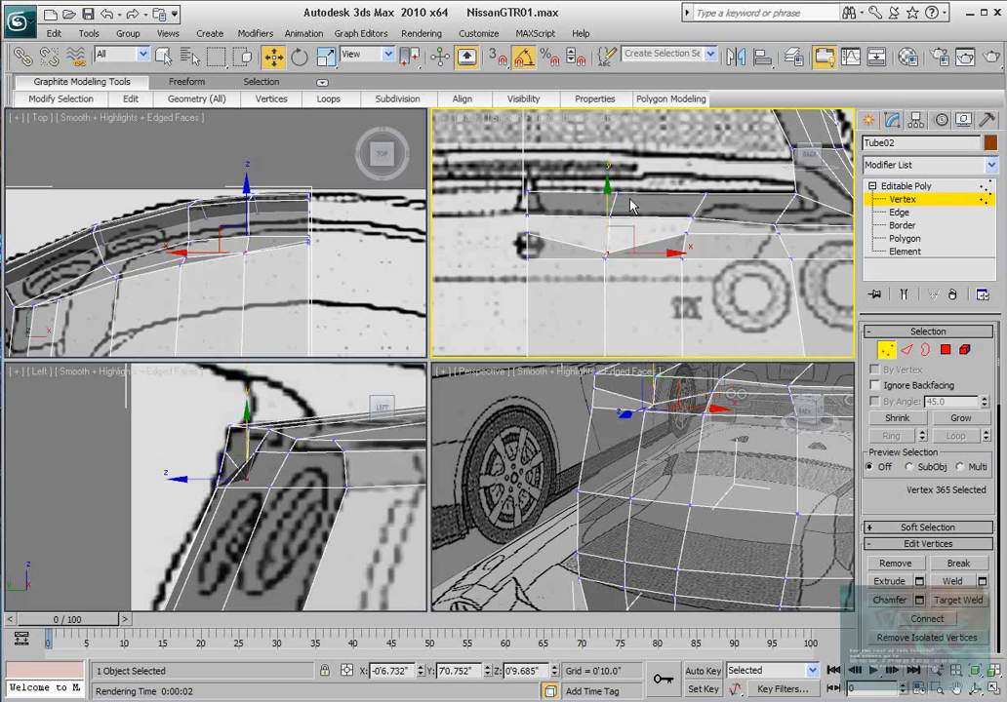
key(ctrl+z)
Shift the middle-row strip vertex rearward to about Y 7'1.533" in the side view, and nudge the upper-row vertex farther outboard.
middle_click(290, 446)
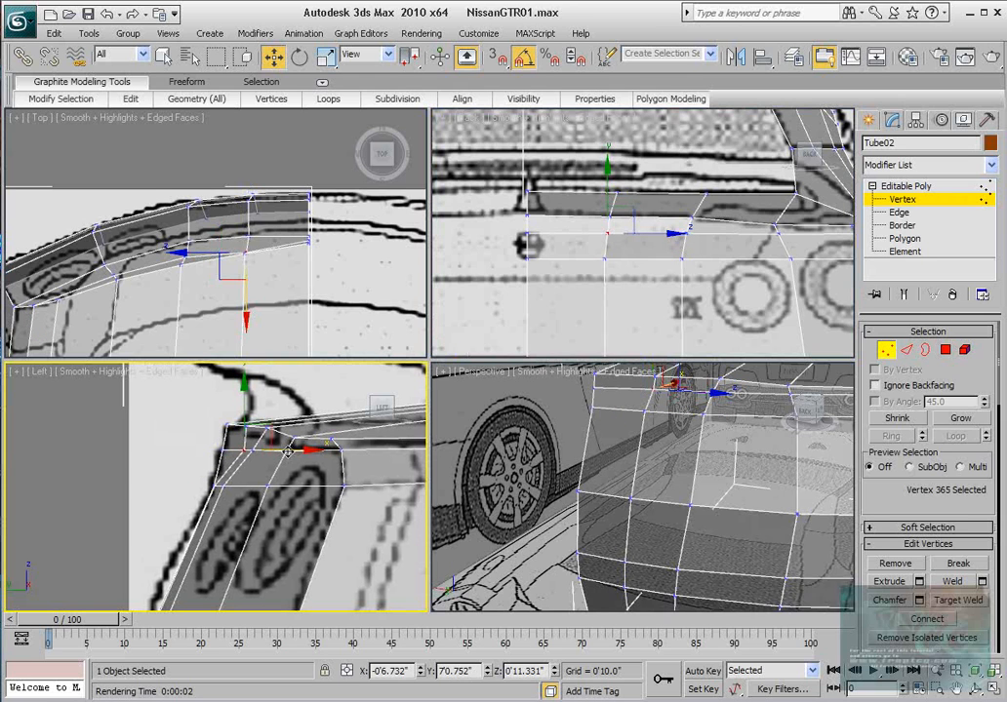
drag(288, 450, 276, 450)
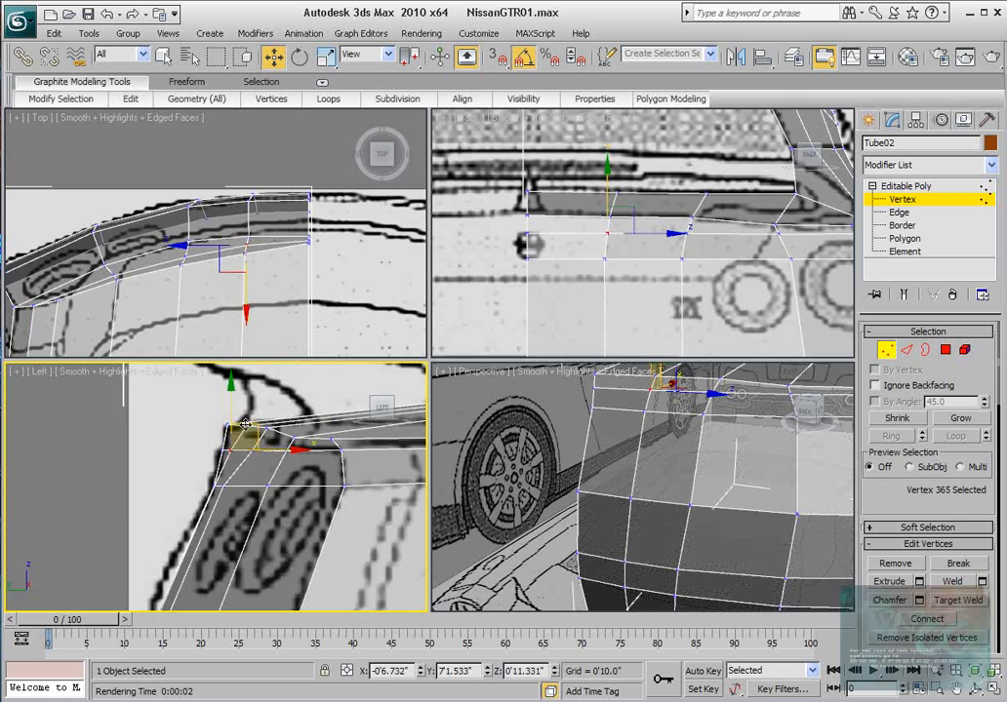
click(267, 428)
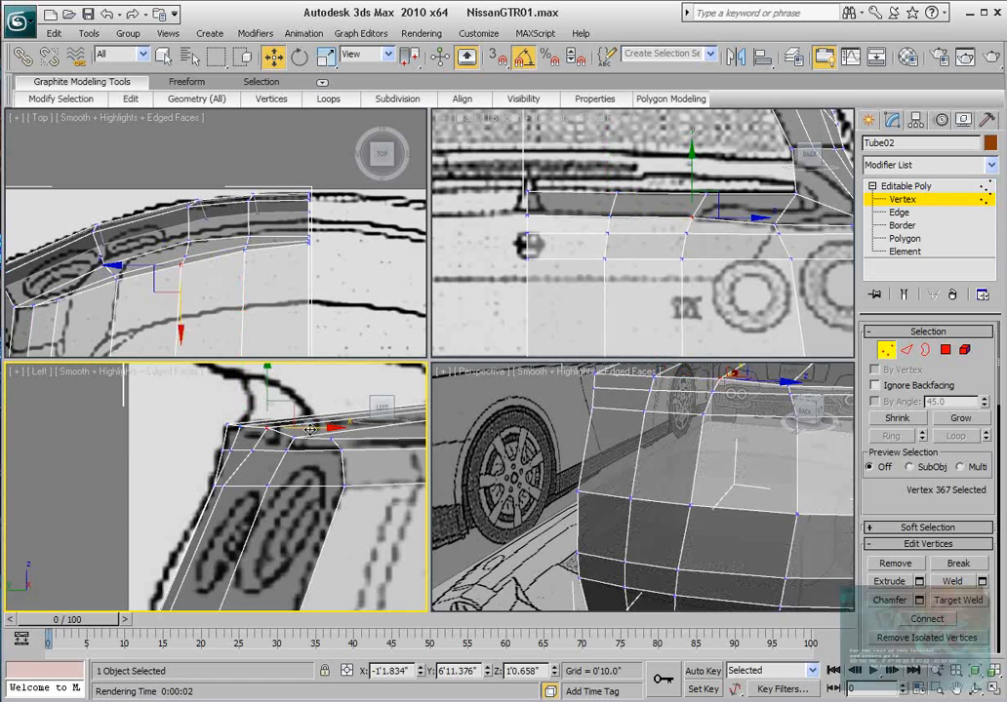
drag(310, 429, 291, 401)
Examine the rear bodywork's shape with see-through display off, orbiting the perspective view and reframing the side view.
click(295, 438)
alt+middle_drag(644, 488, 687, 490)
scroll(726, 475, down, 3)
key(alt+x)
middle_click(305, 494)
scroll(305, 498, down, 3)
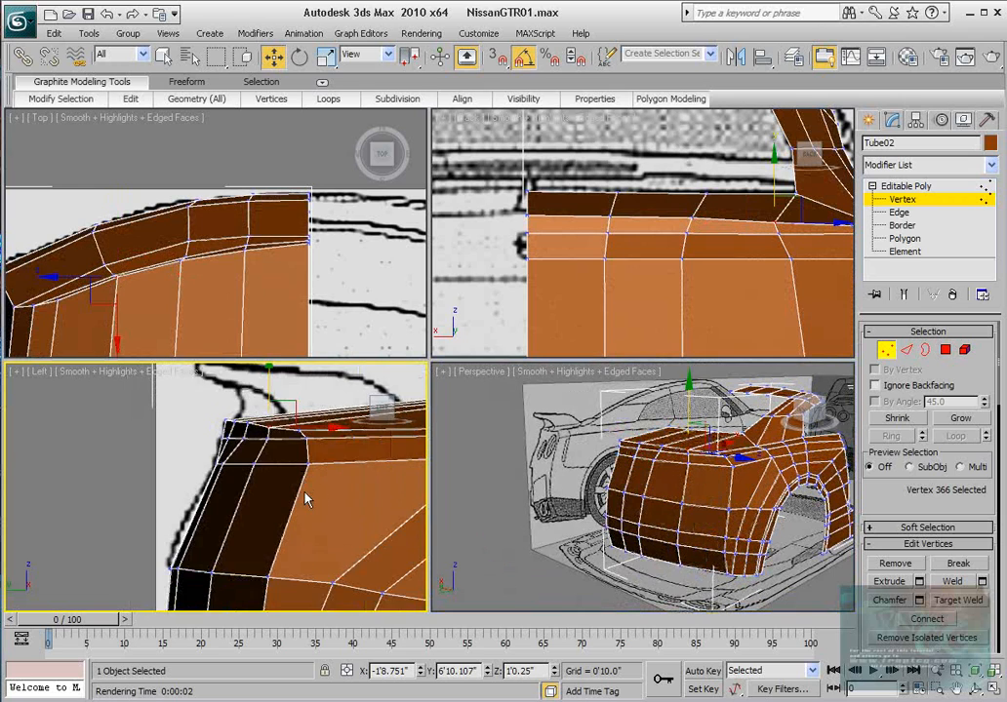
middle_drag(305, 499, 270, 450)
key(alt+x)
Move the strip's outer corner vertices outward, the bottom-row one to about X -1'10.199" and the middle-row one to about X -1'9.446".
middle_drag(254, 263, 269, 238)
scroll(214, 250, up, 3)
click(140, 275)
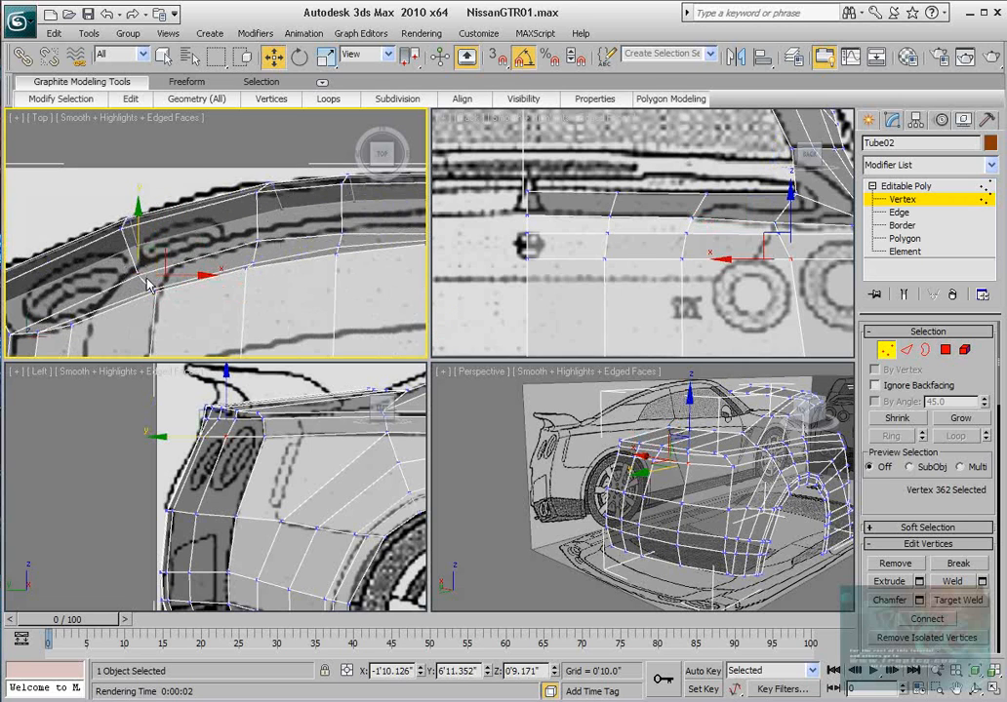
drag(157, 260, 142, 213)
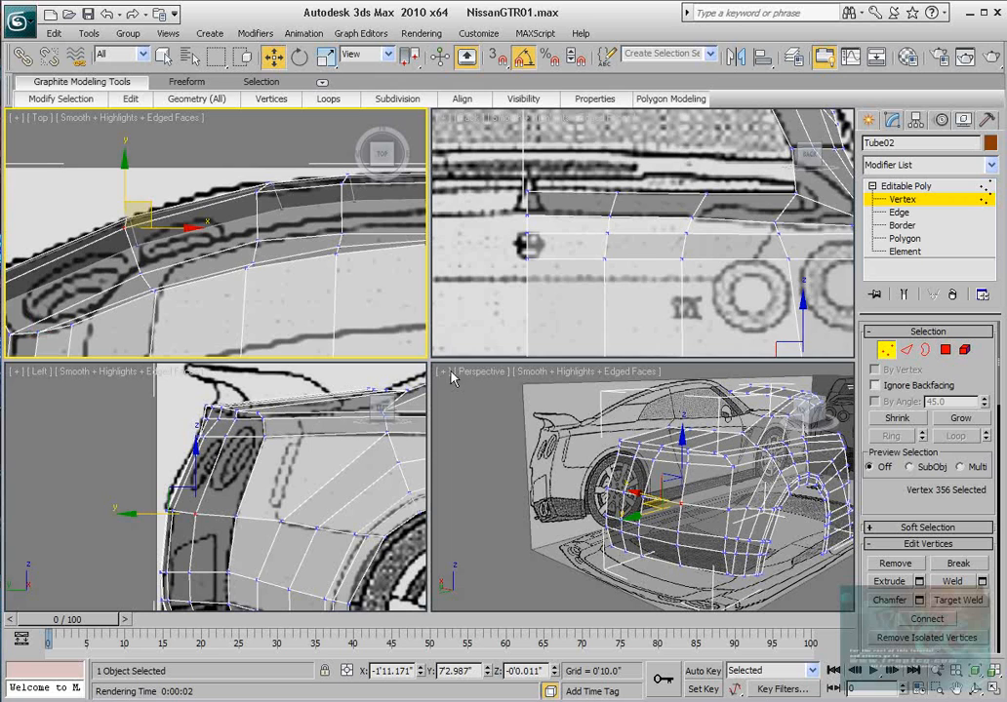
middle_drag(779, 312, 652, 254)
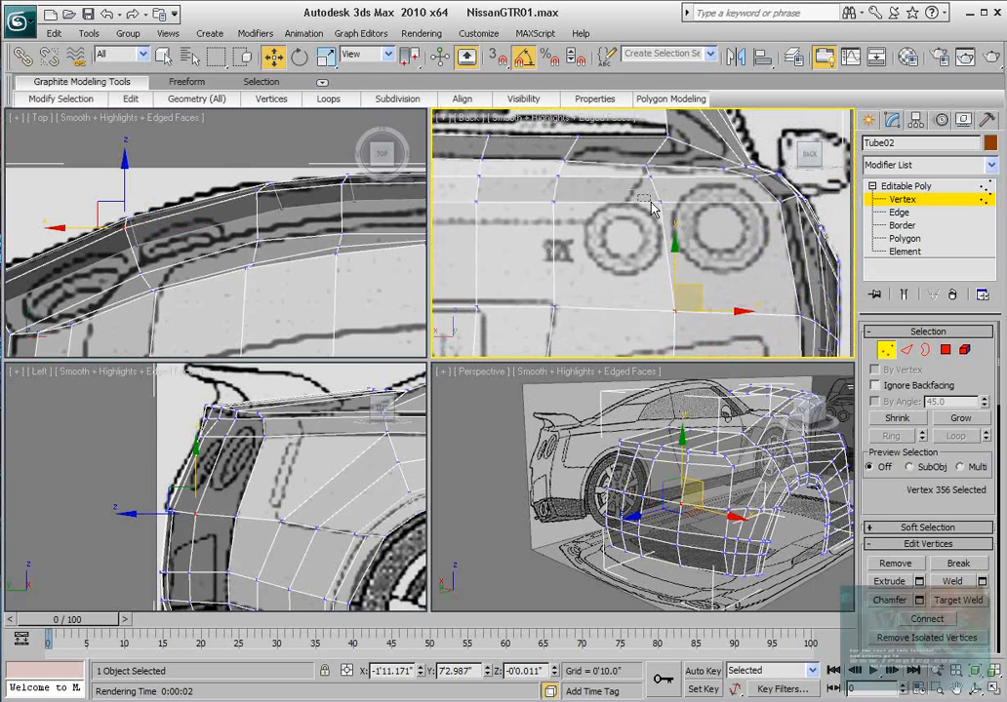
drag(650, 203, 713, 202)
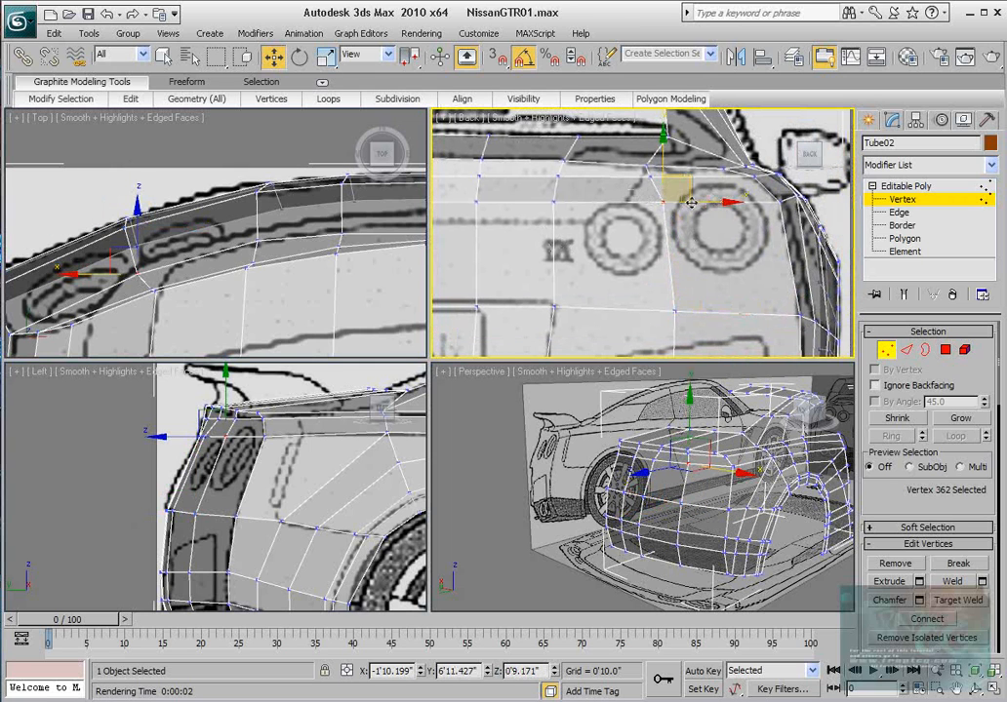
click(650, 175)
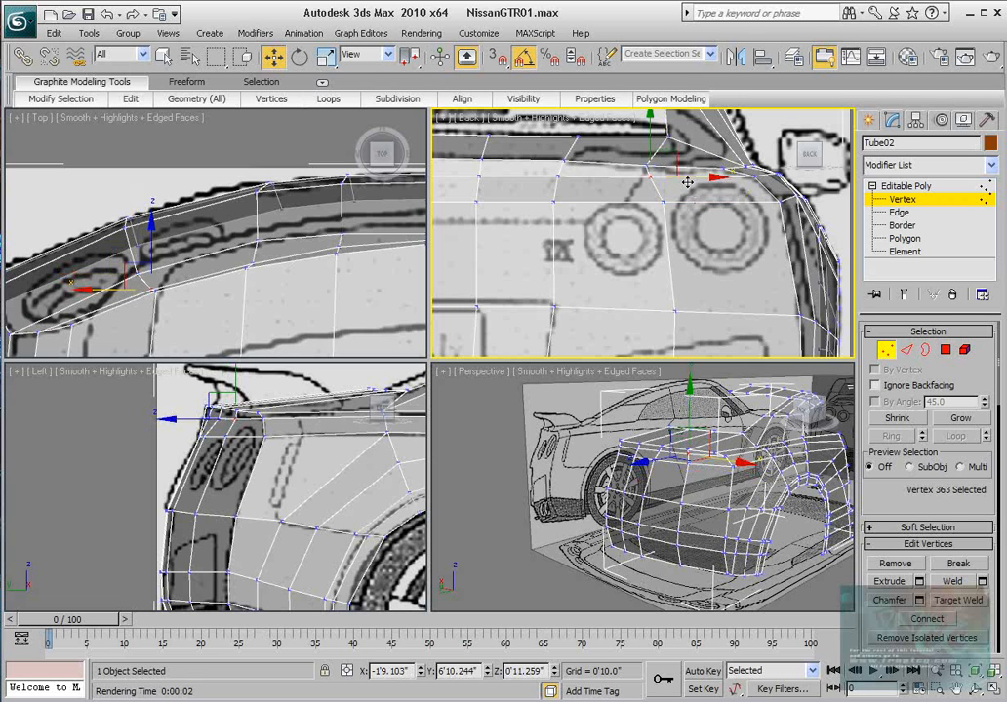
drag(688, 183, 692, 178)
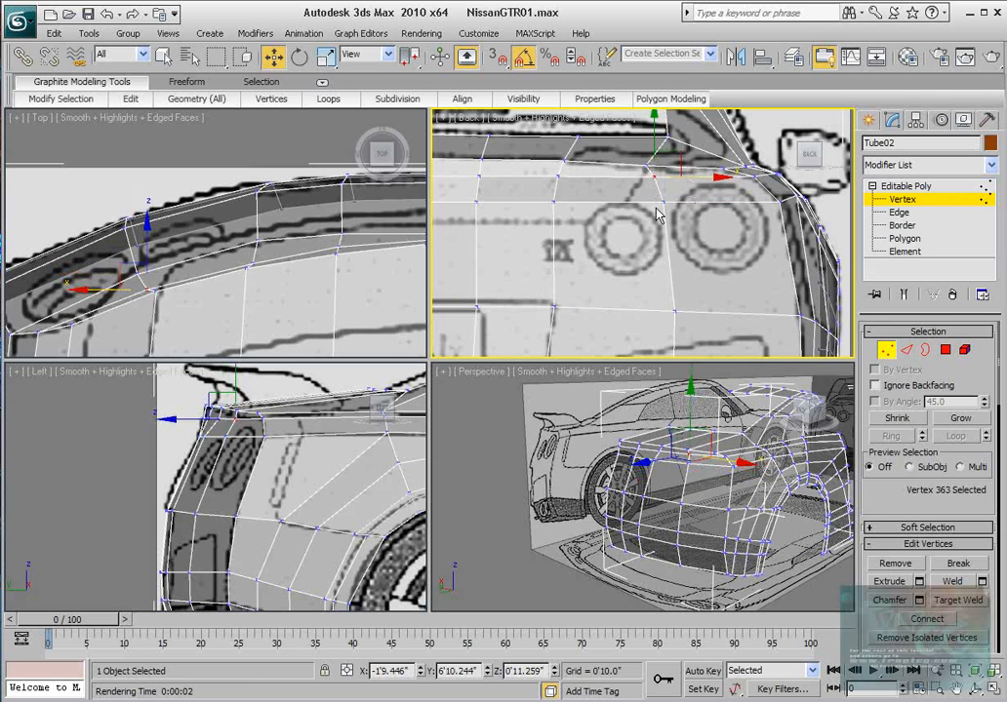
Try raising the two outer vertices of the strip's bottom row in the back view, and undo the moves.
middle_drag(597, 226, 621, 233)
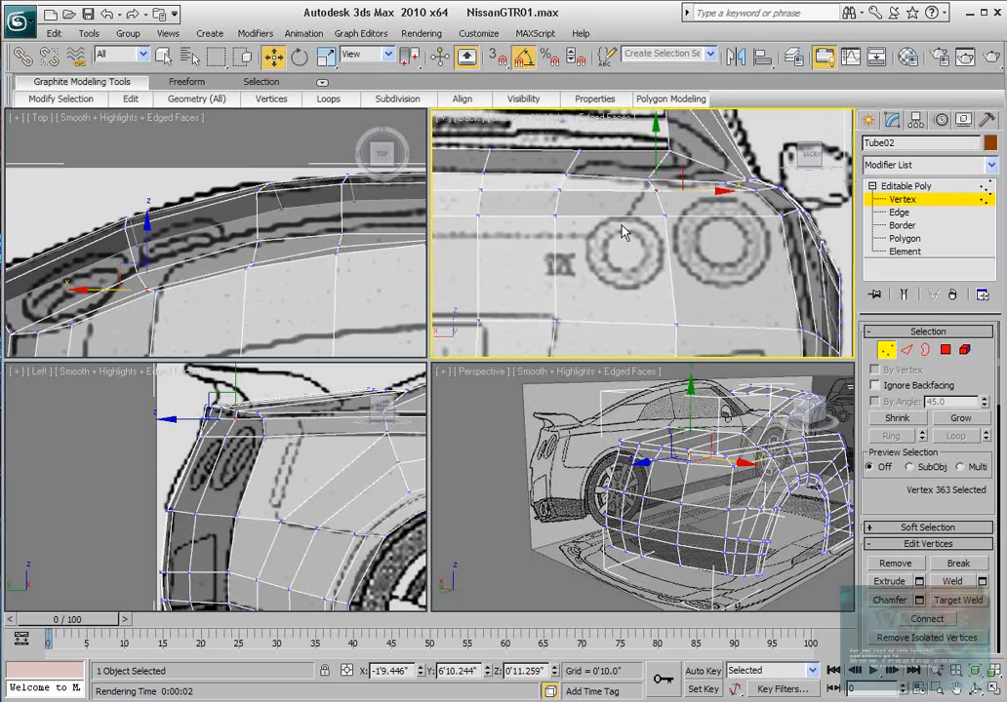
click(660, 214)
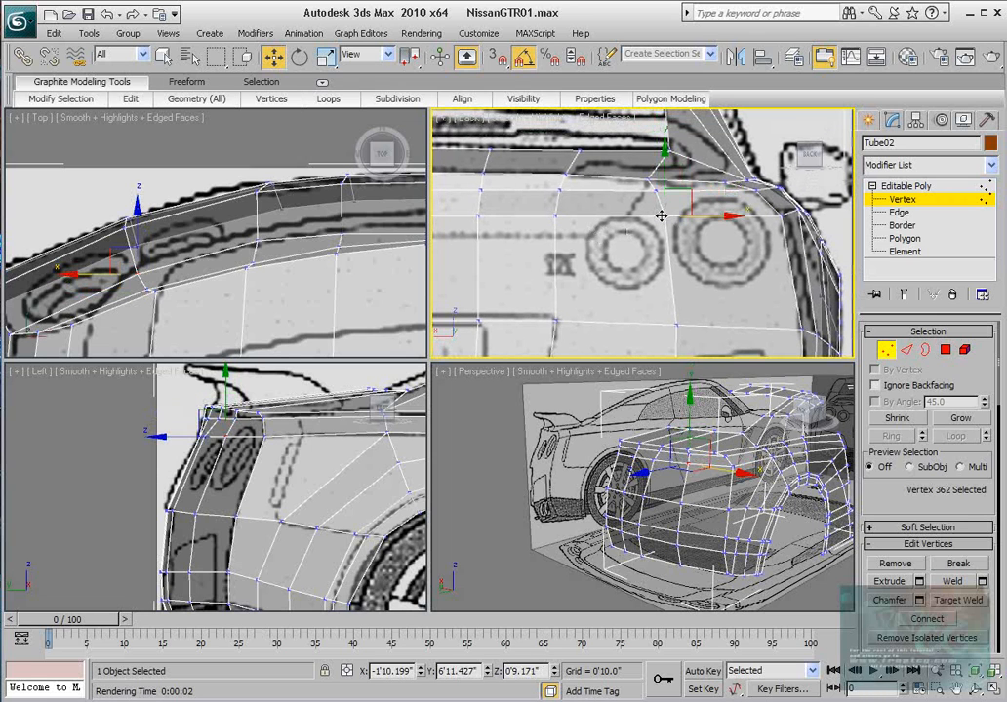
drag(662, 212, 665, 183)
click(553, 215)
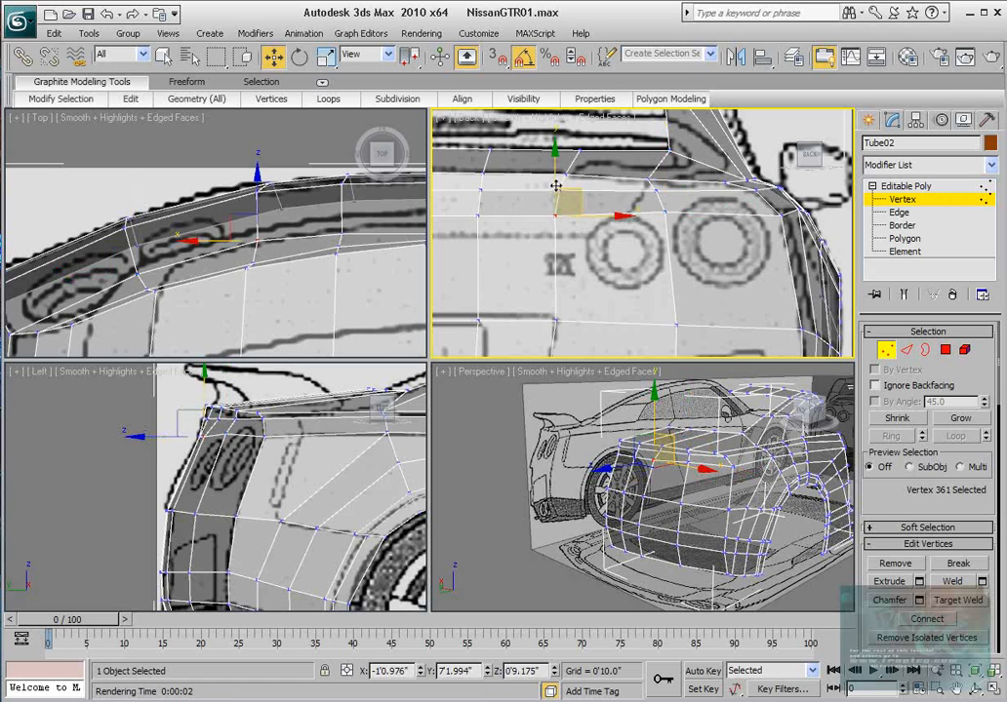
drag(555, 185, 555, 179)
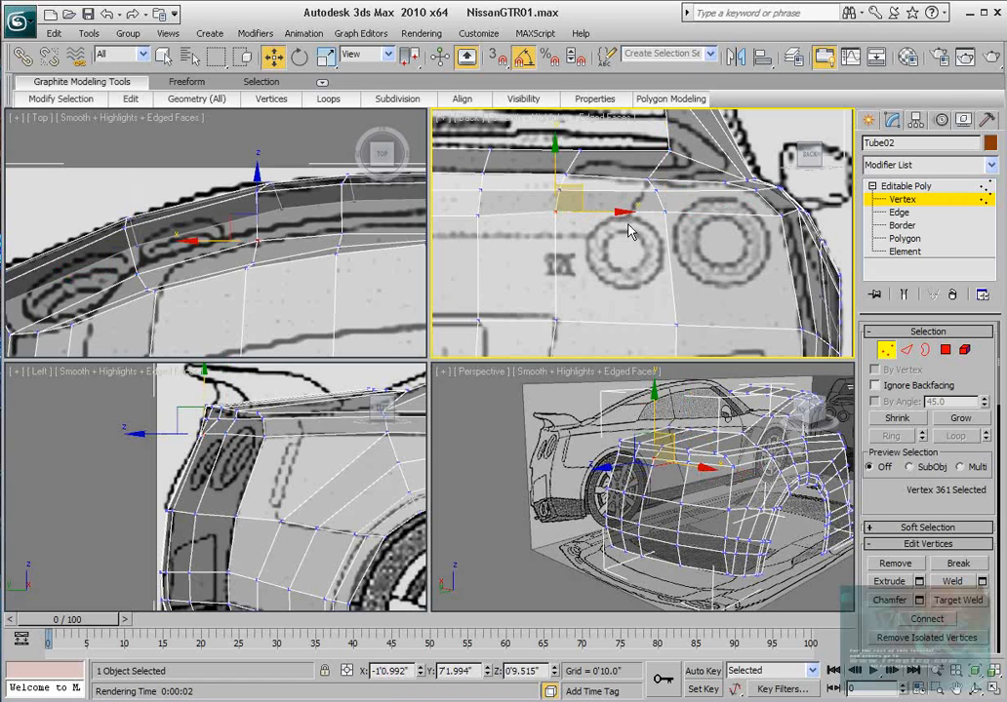
click(666, 213)
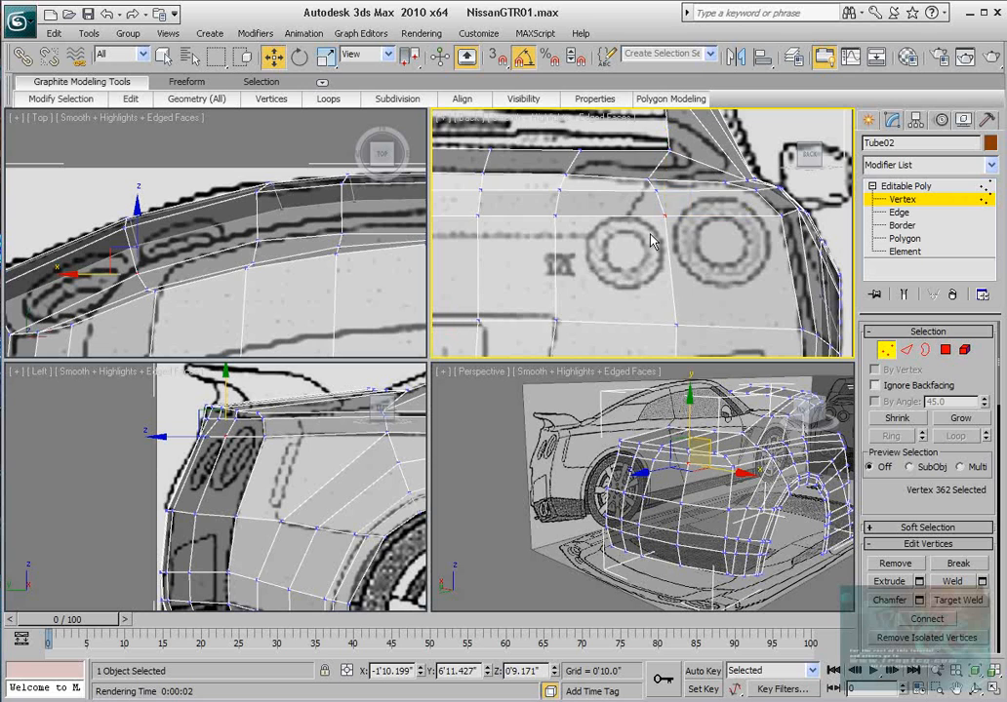
Nudge the centre-line vertex and its neighbour along the number plate's top edge onto the blueprint's rear outline in the side view.
scroll(630, 232, down, 2)
middle_drag(580, 218, 640, 221)
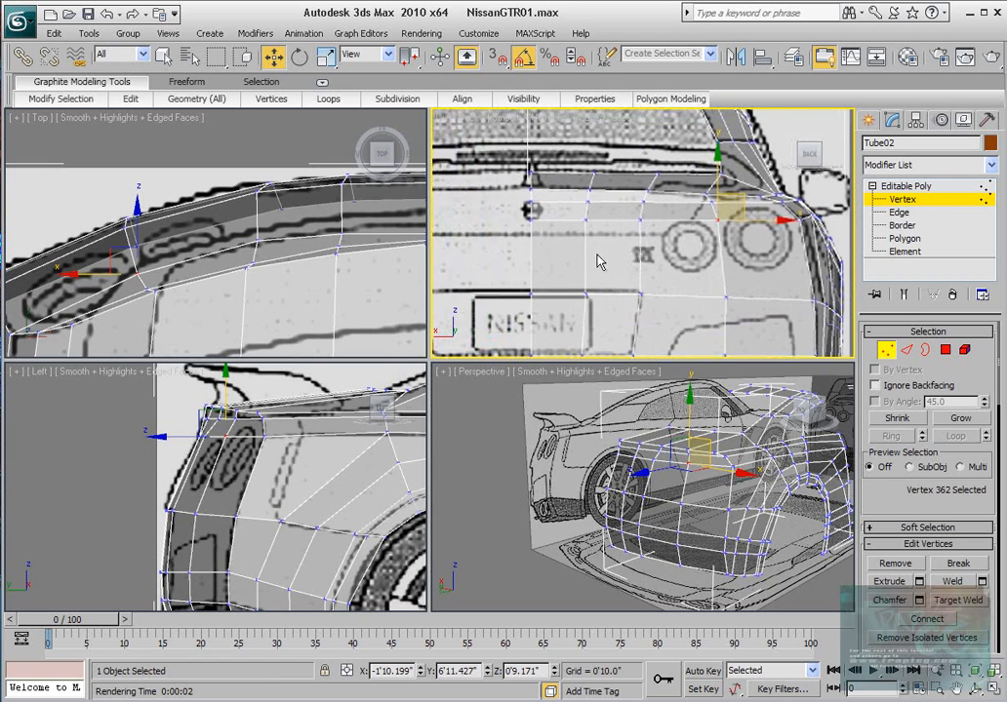
middle_drag(587, 245, 588, 248)
scroll(589, 236, up, 3)
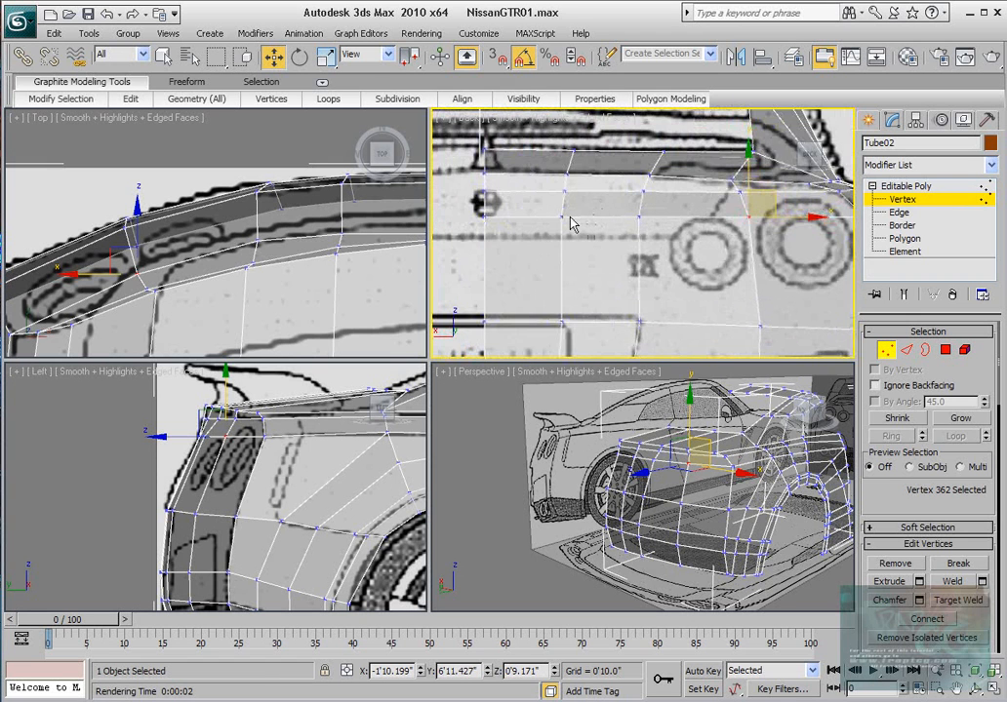
scroll(643, 203, down, 5)
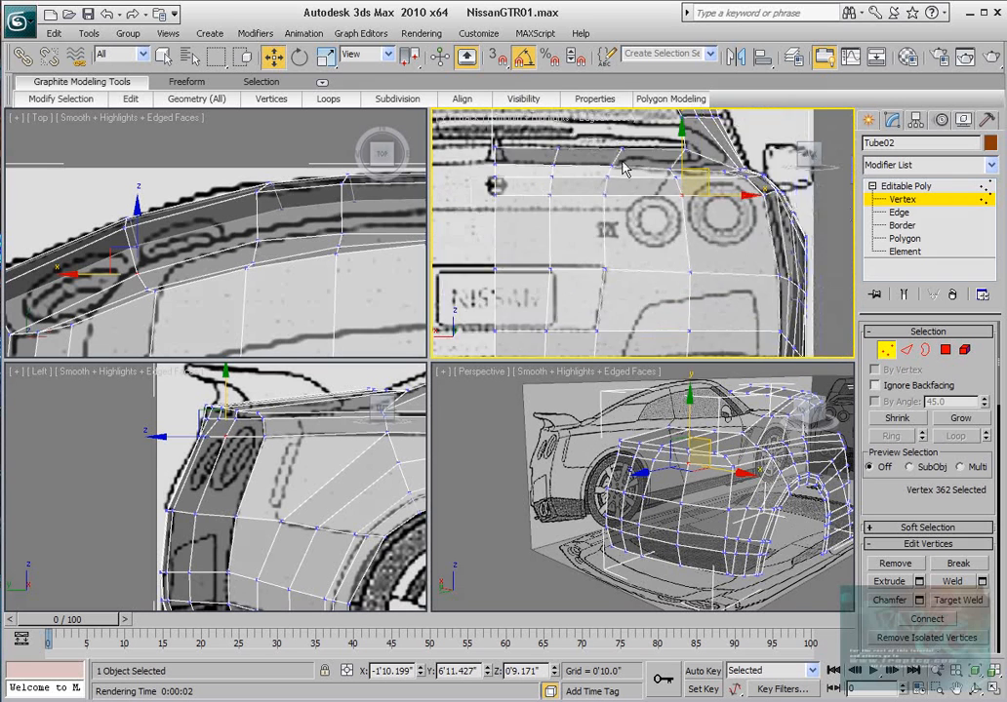
middle_drag(607, 234, 607, 173)
scroll(603, 212, up, 2)
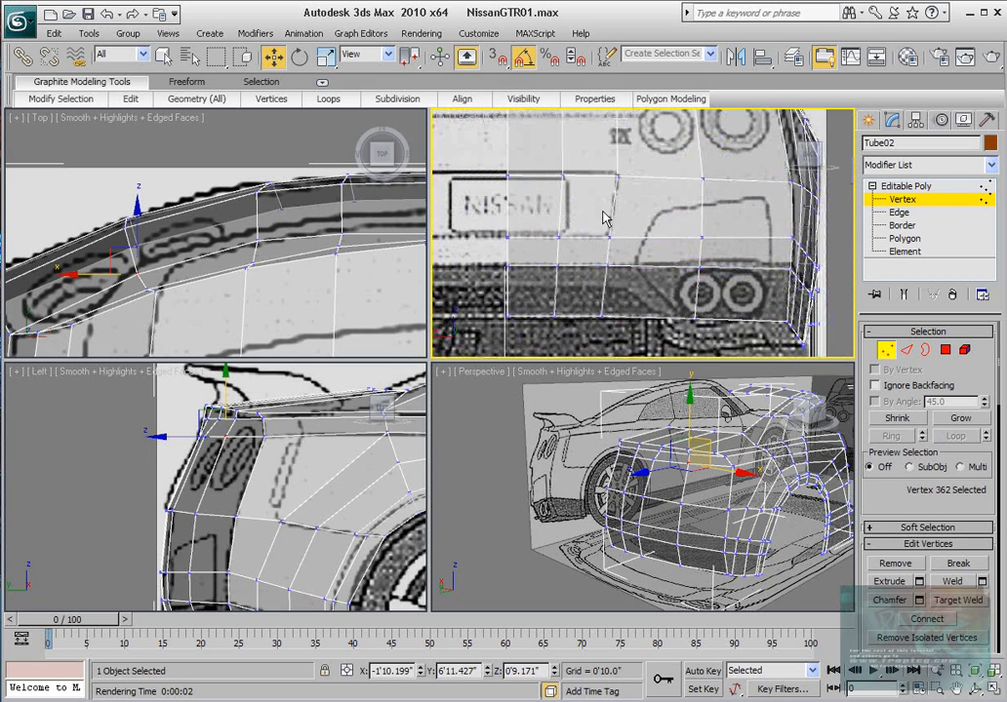
middle_drag(181, 484, 193, 463)
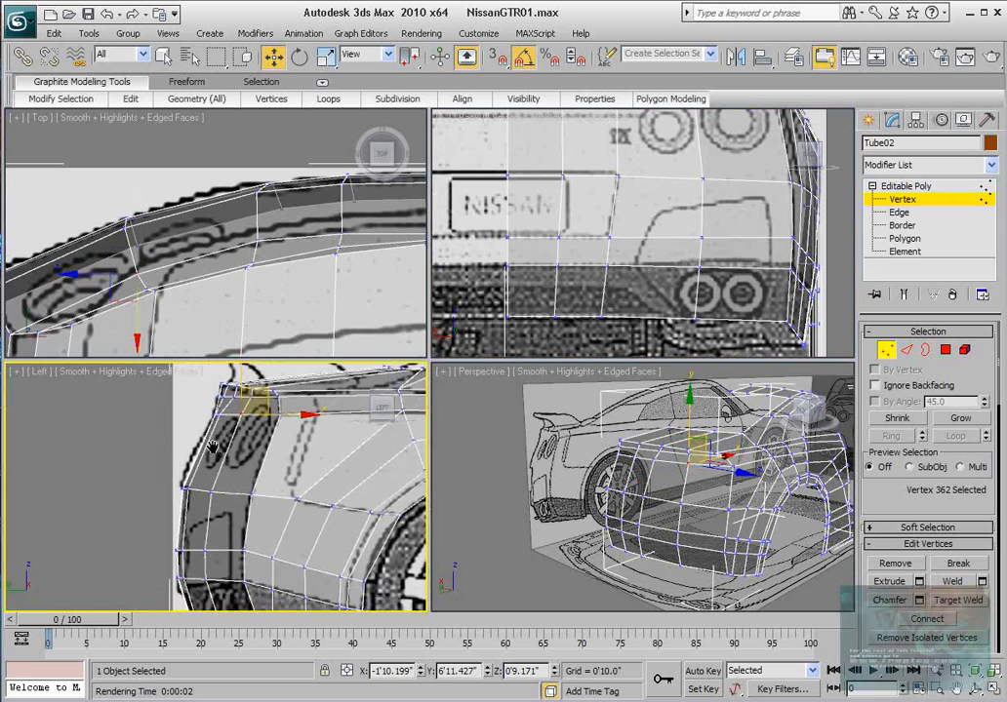
scroll(192, 466, up, 2)
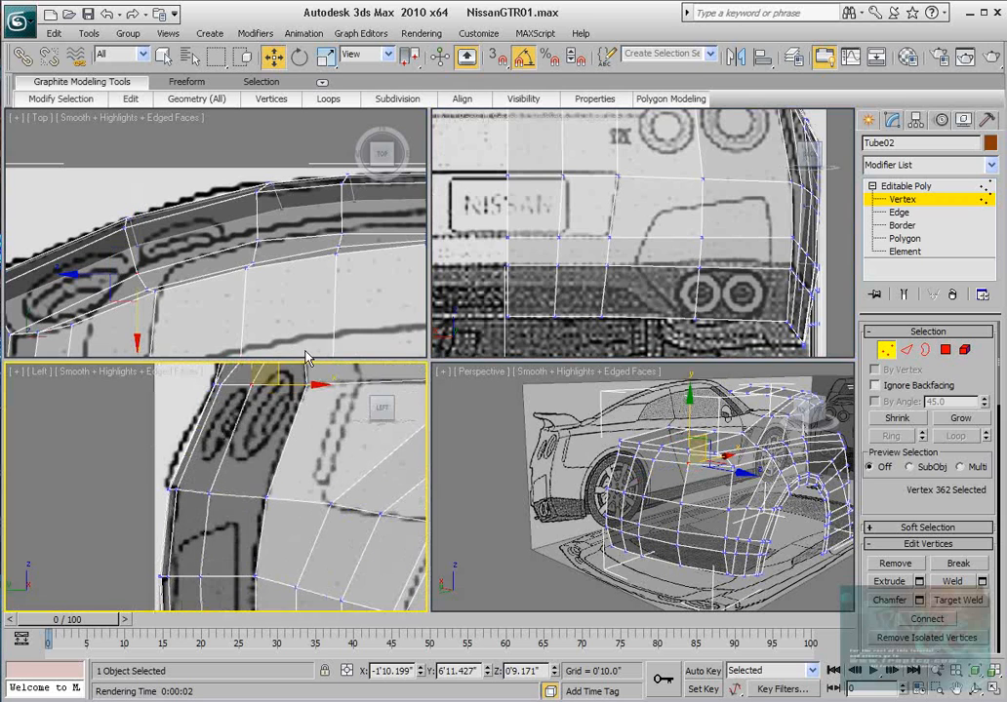
click(508, 179)
scroll(207, 429, up, 2)
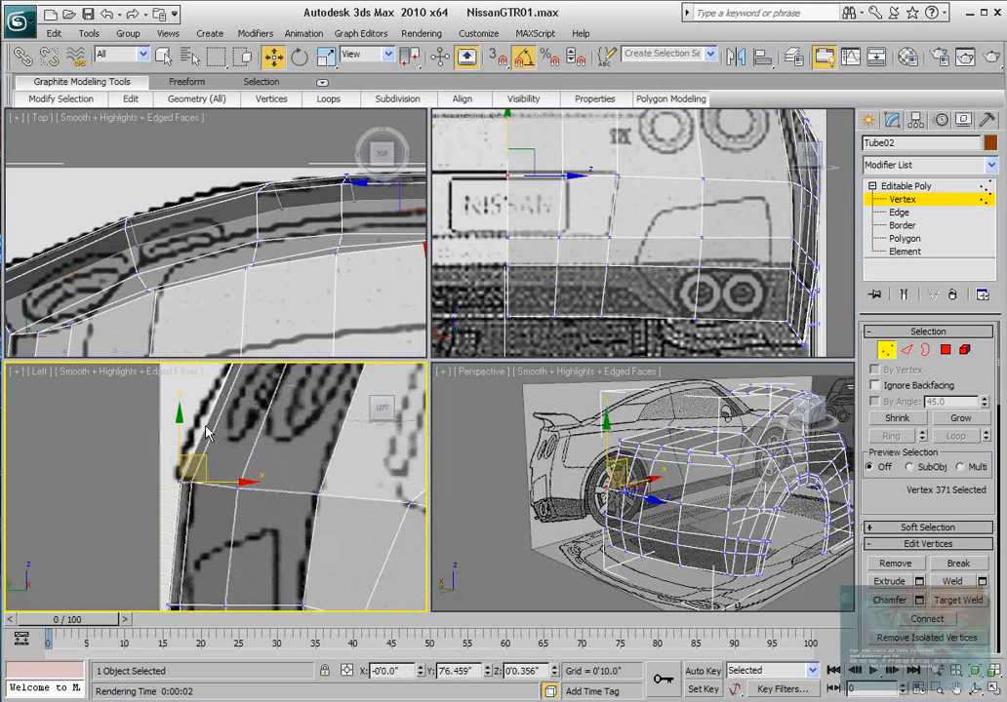
drag(201, 454, 183, 447)
click(181, 481)
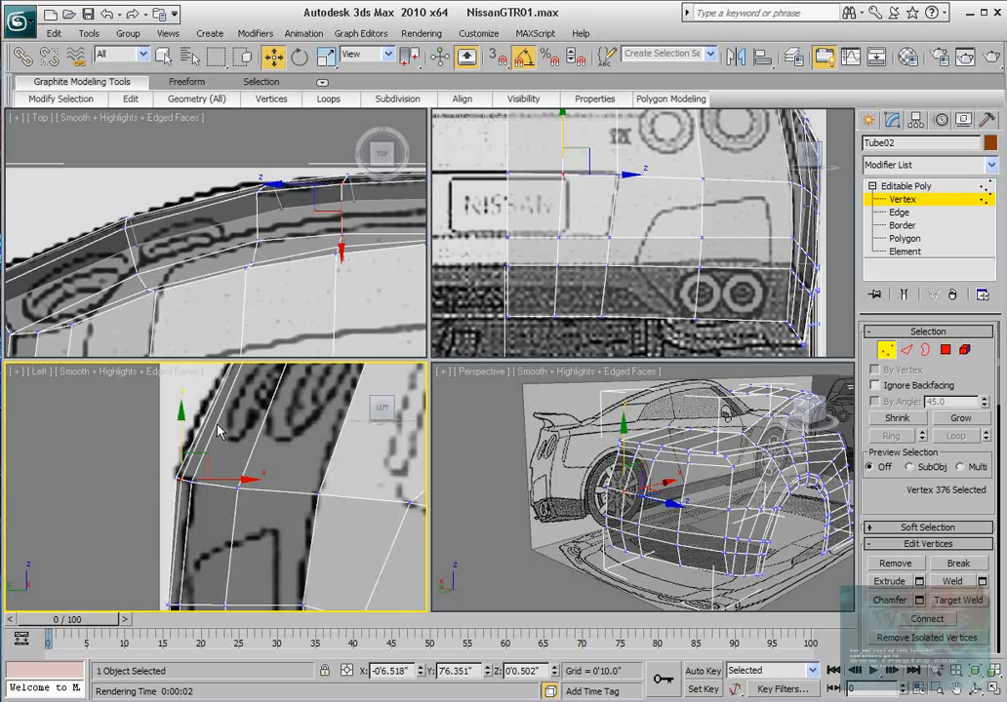
Adjust the depth of the rear panel's vertex row below the number plate near the centre line, using the side view.
click(507, 238)
middle_drag(250, 514, 270, 430)
scroll(215, 514, up, 2)
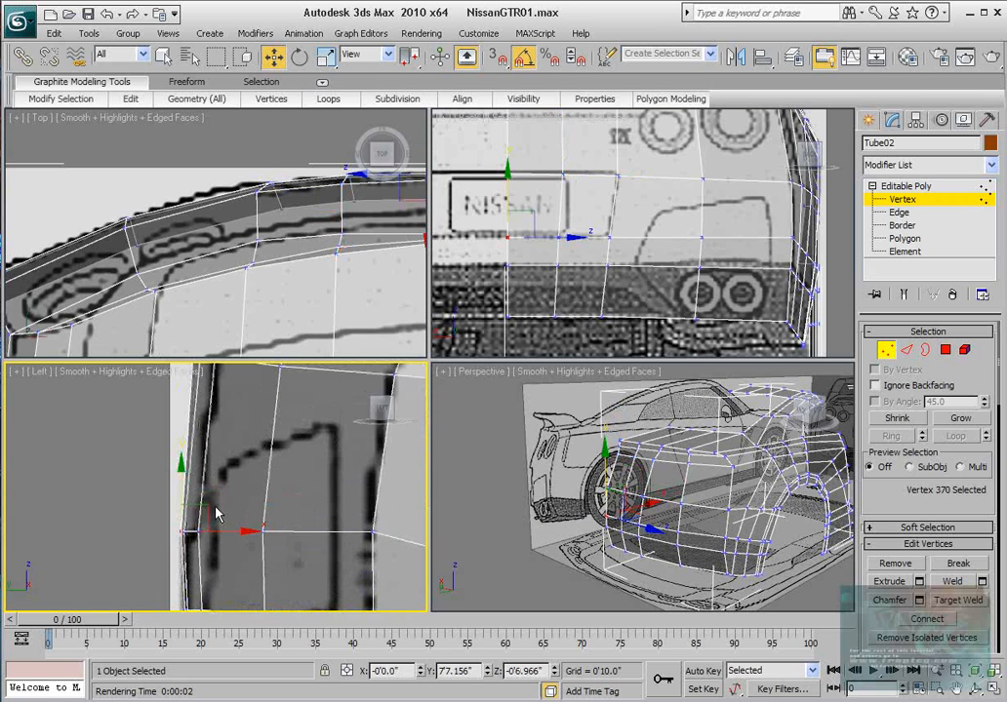
middle_drag(216, 514, 225, 498)
click(192, 518)
drag(226, 517, 230, 518)
Nudge the bottom-row vertex beside the centre line to a depth of about Y 7'4.947" in the side view.
middle_drag(276, 245, 253, 254)
middle_drag(202, 554, 237, 432)
click(192, 530)
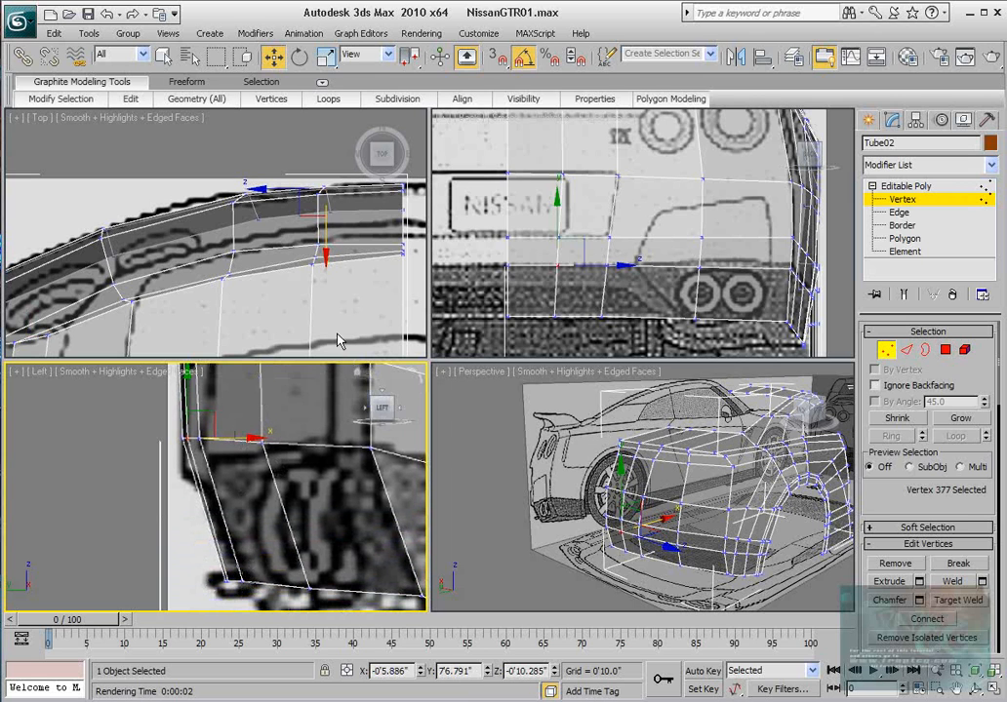
click(624, 553)
middle_drag(270, 569, 269, 548)
drag(270, 557, 274, 557)
middle_drag(296, 428, 274, 460)
scroll(291, 442, down, 2)
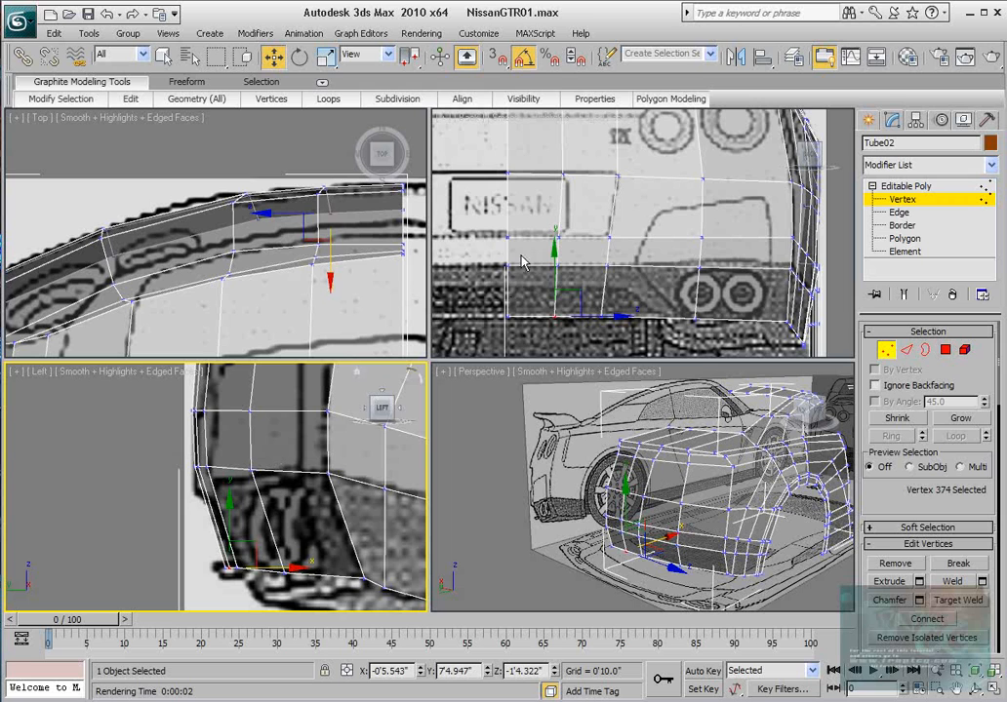
Select the two rear panel polygons covering the number plate area in the back view and save the scene.
scroll(616, 220, up, 2)
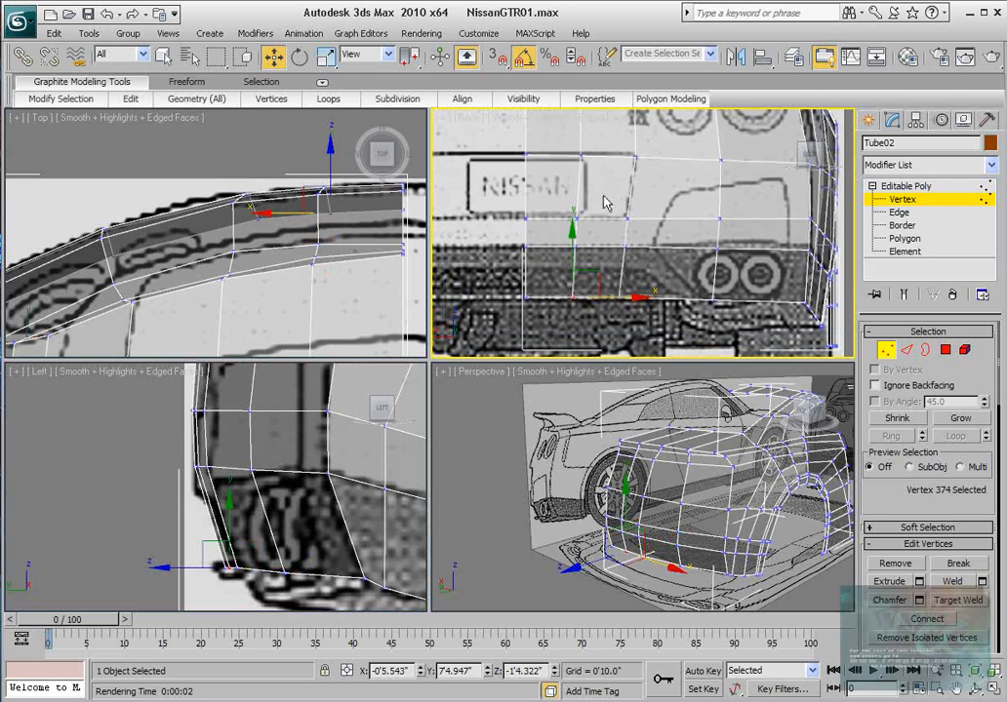
scroll(239, 453, down, 4)
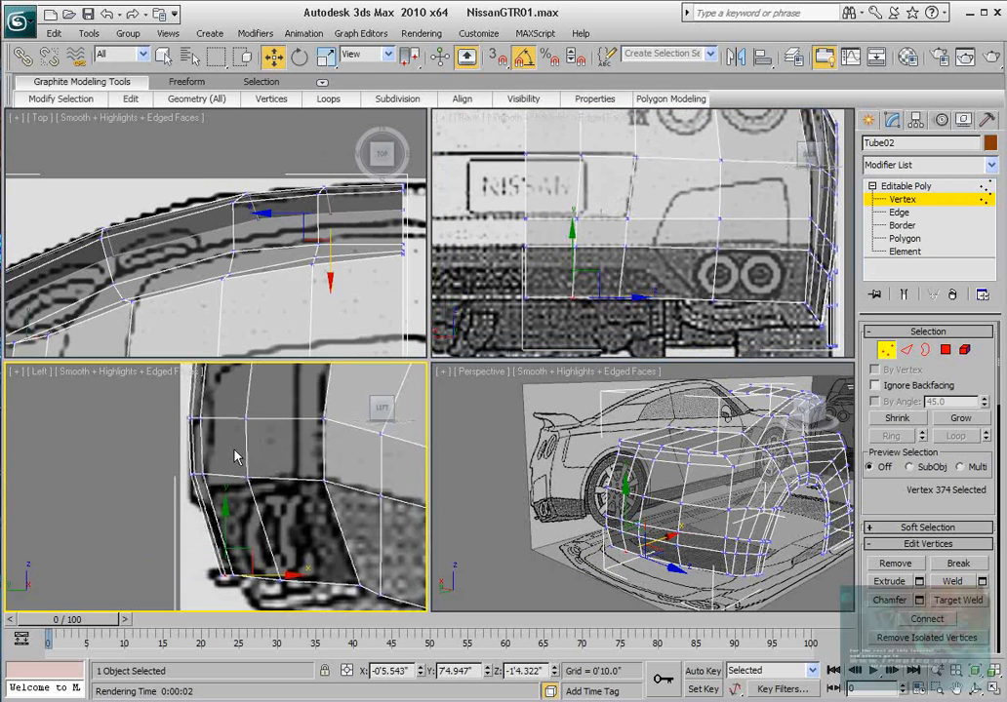
scroll(245, 449, up, 4)
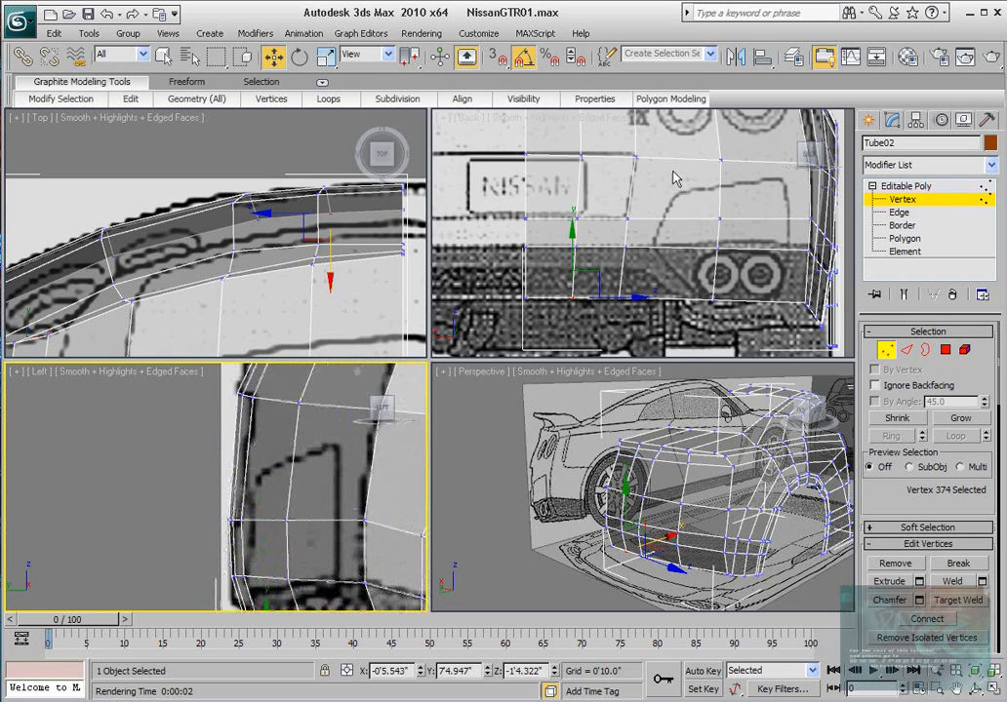
scroll(744, 252, up, 2)
click(945, 349)
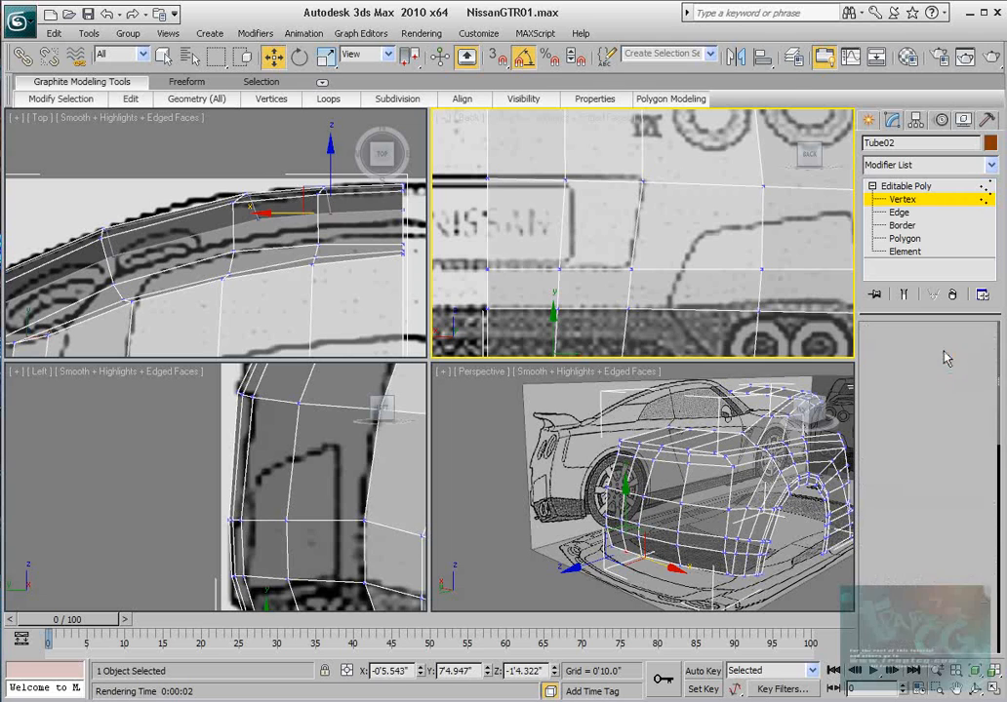
click(522, 218)
ctrl+click(607, 218)
key(ctrl+s)
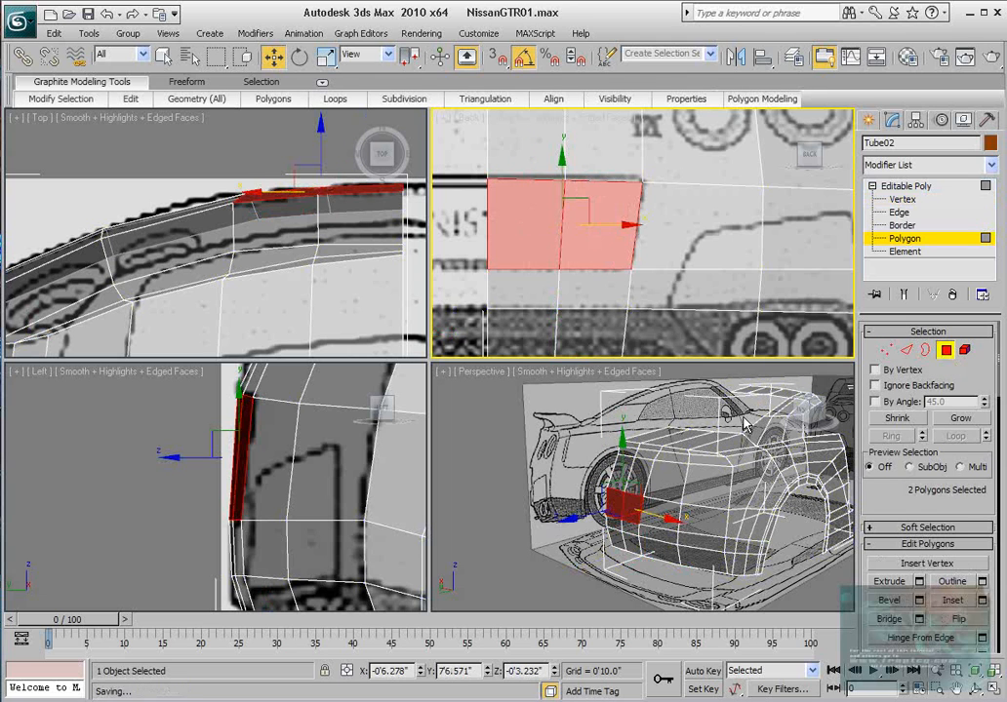
Extrude the two number plate polygons inward as a group by about 0'0.9", and scale them uniformly to 93%.
drag(890, 502, 891, 480)
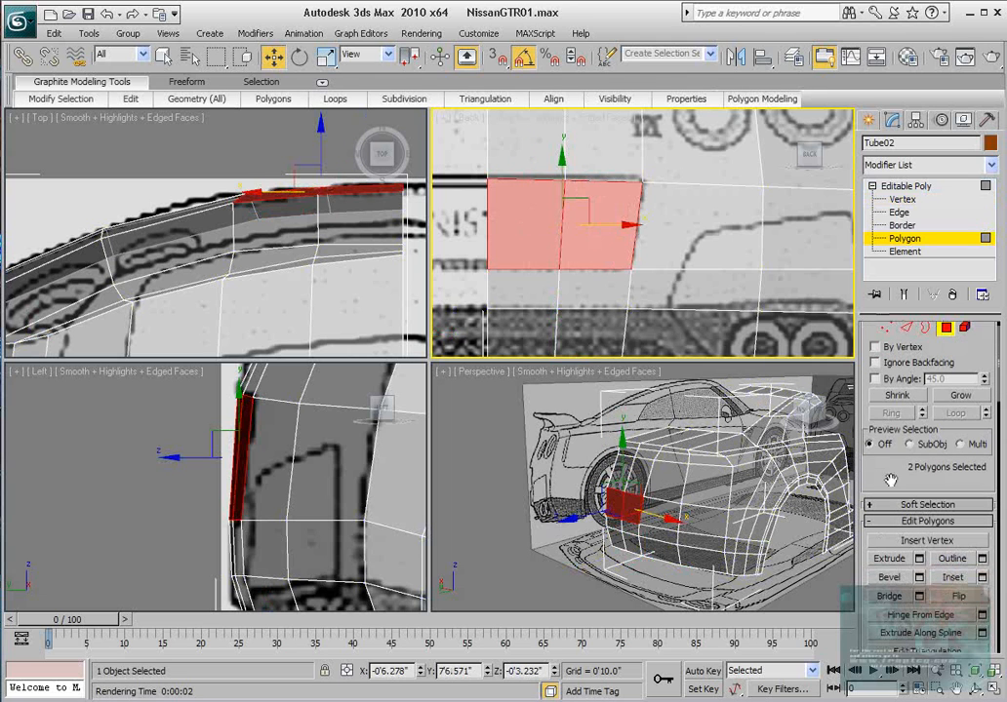
click(919, 559)
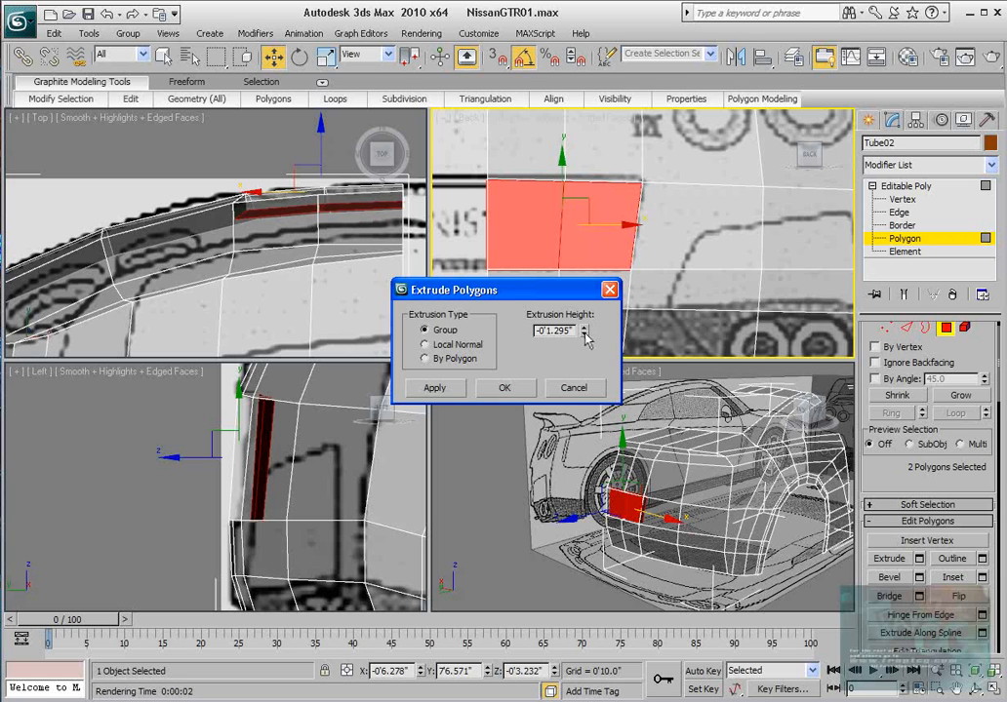
drag(585, 337, 569, 300)
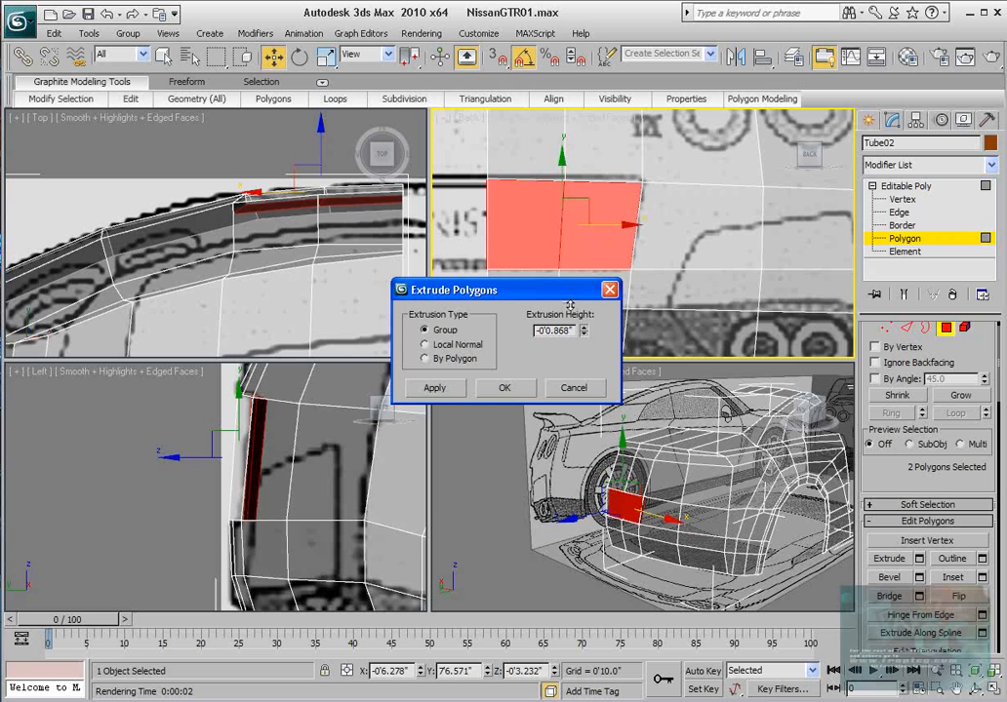
drag(569, 306, 540, 347)
click(505, 388)
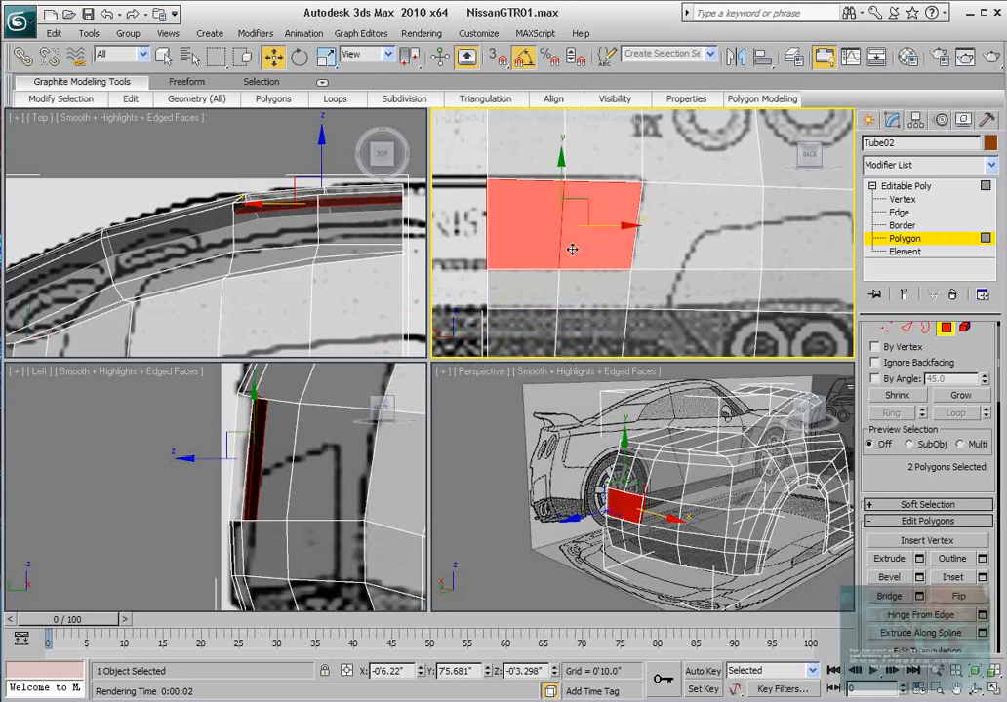
key(r)
drag(625, 496, 625, 503)
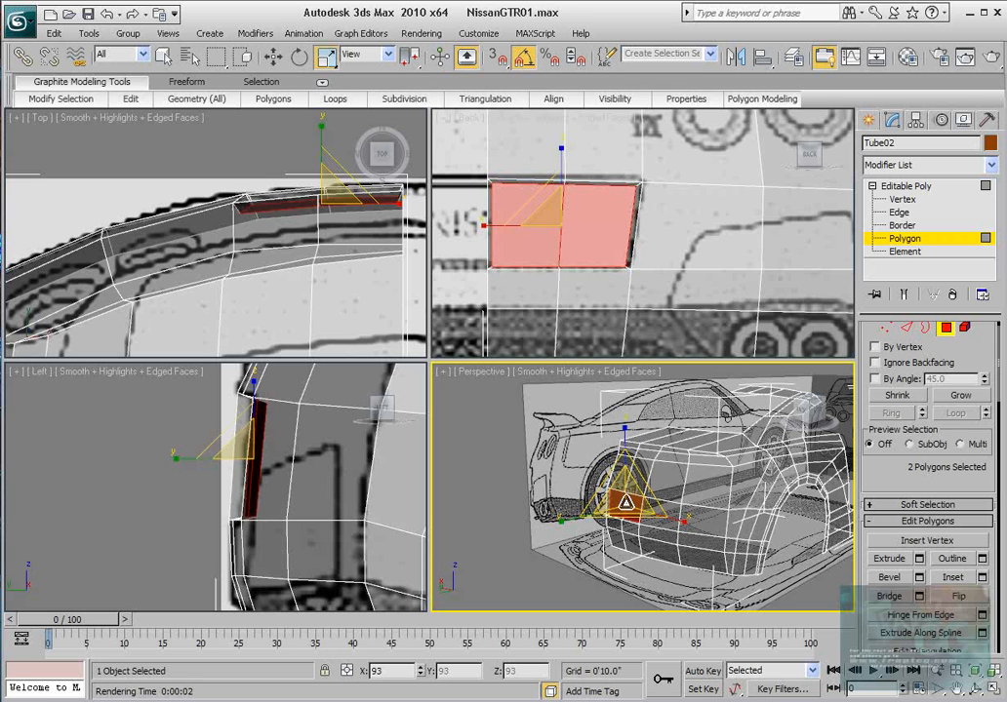
Delete the narrow side polygon that closes the number plate recess at the centre line.
click(886, 329)
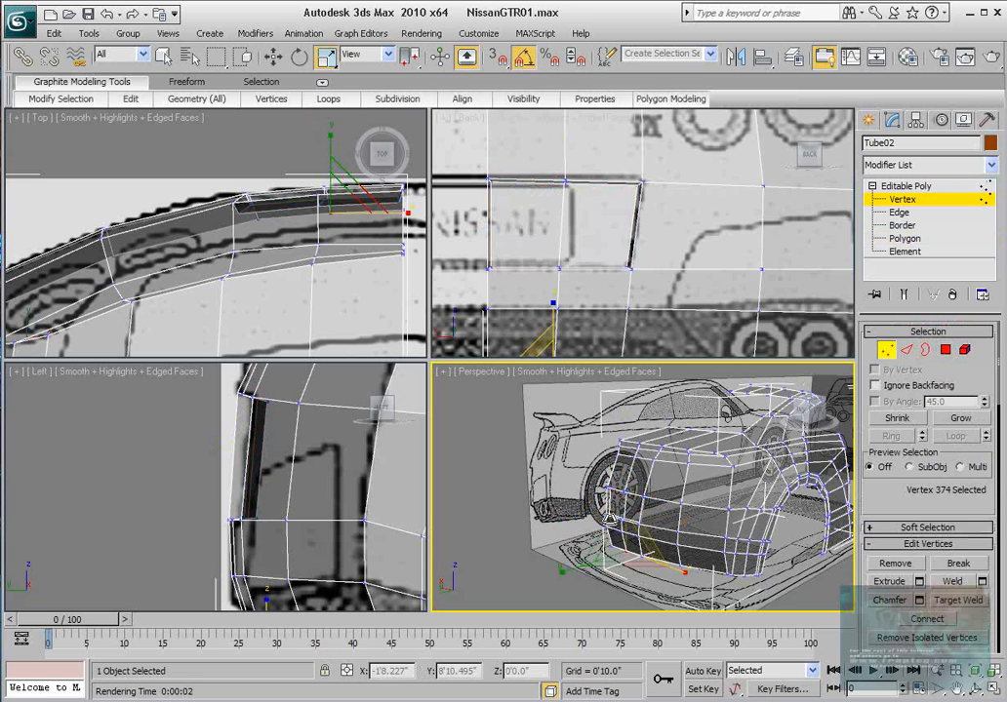
scroll(609, 519, up, 5)
click(945, 350)
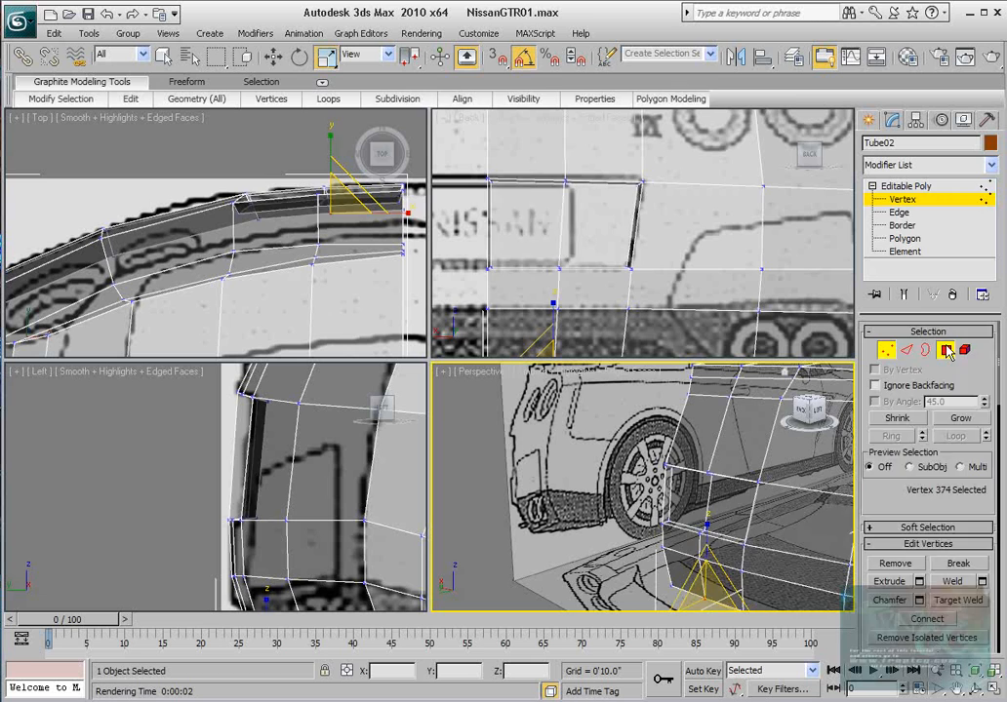
click(667, 502)
key(Delete)
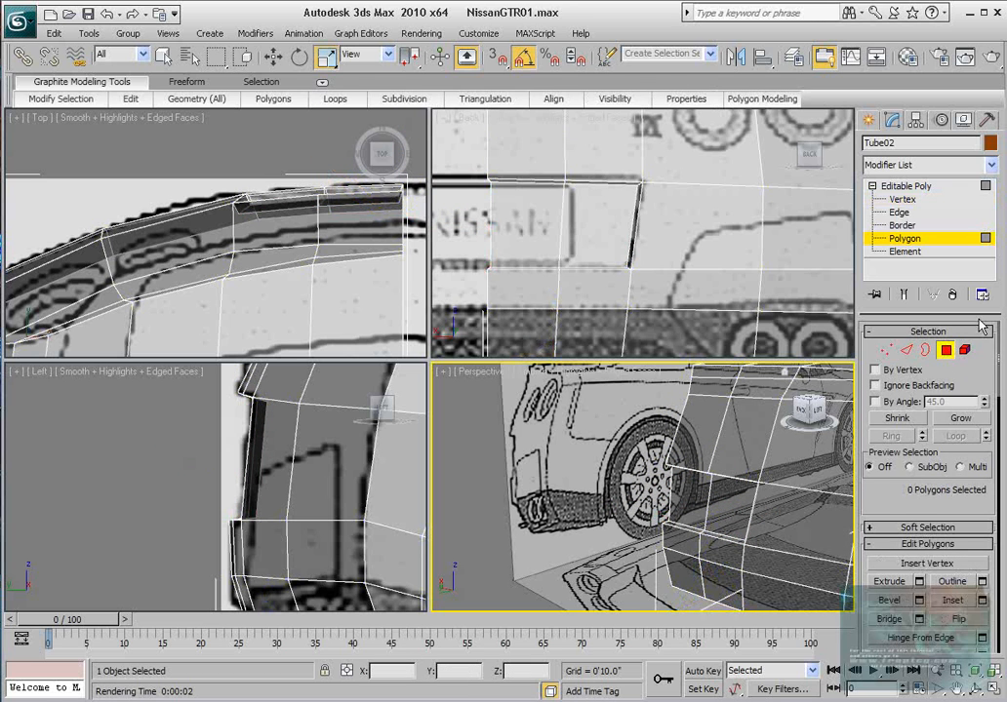
Align the recess's lower inner vertex with the centre line by setting its X to 0.
click(887, 351)
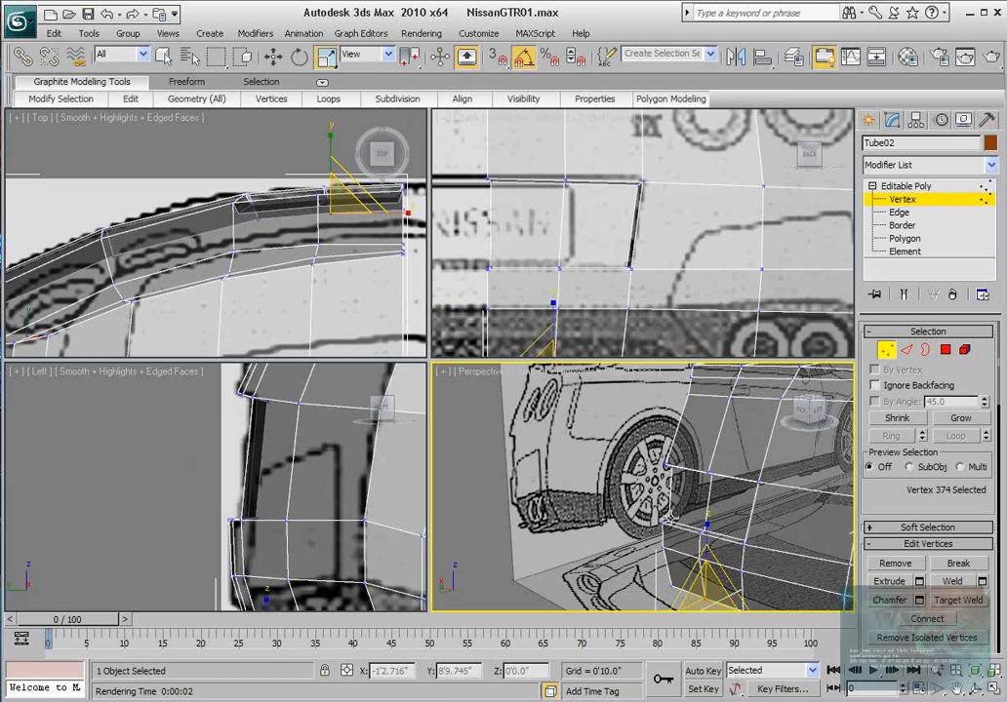
click(667, 518)
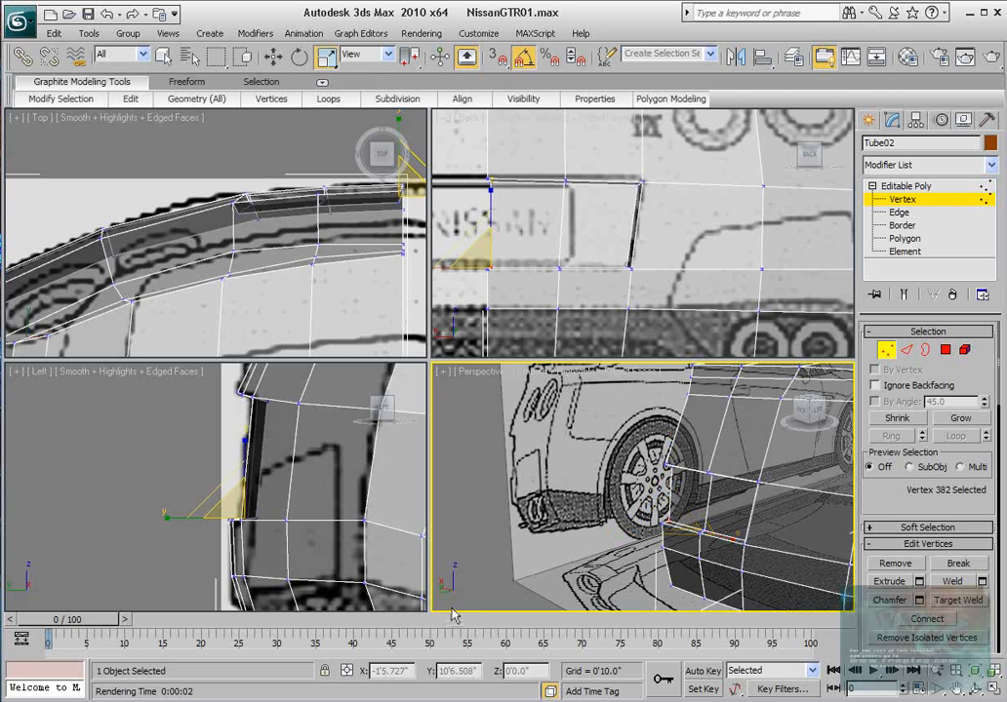
key(w)
drag(408, 670, 288, 645)
text(0)
key(Return)
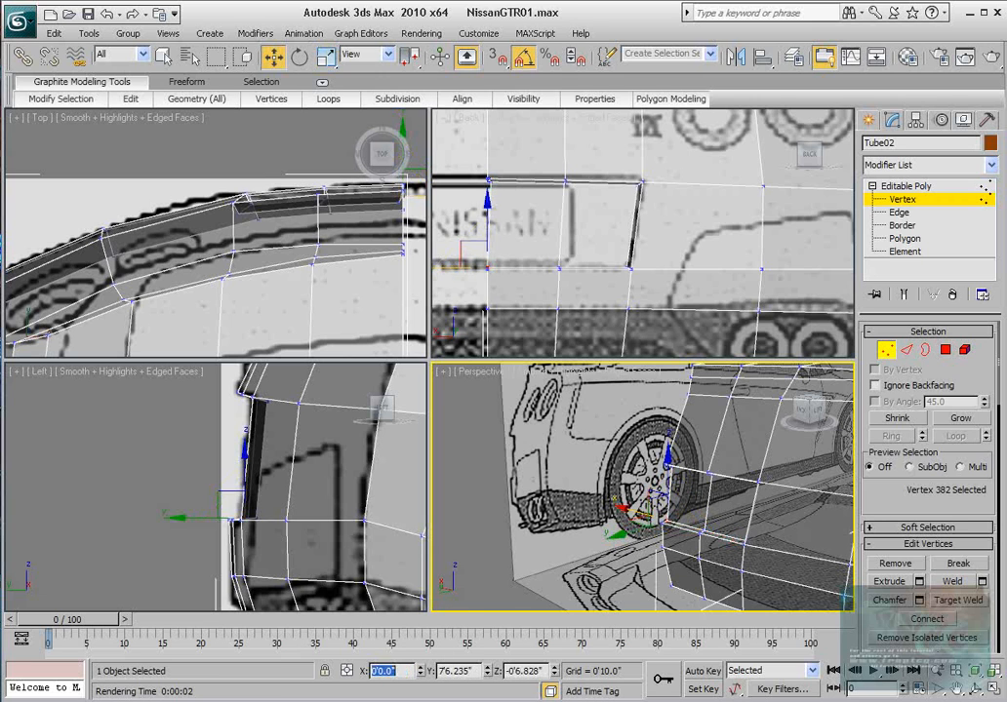
alt+middle_drag(711, 475, 669, 464)
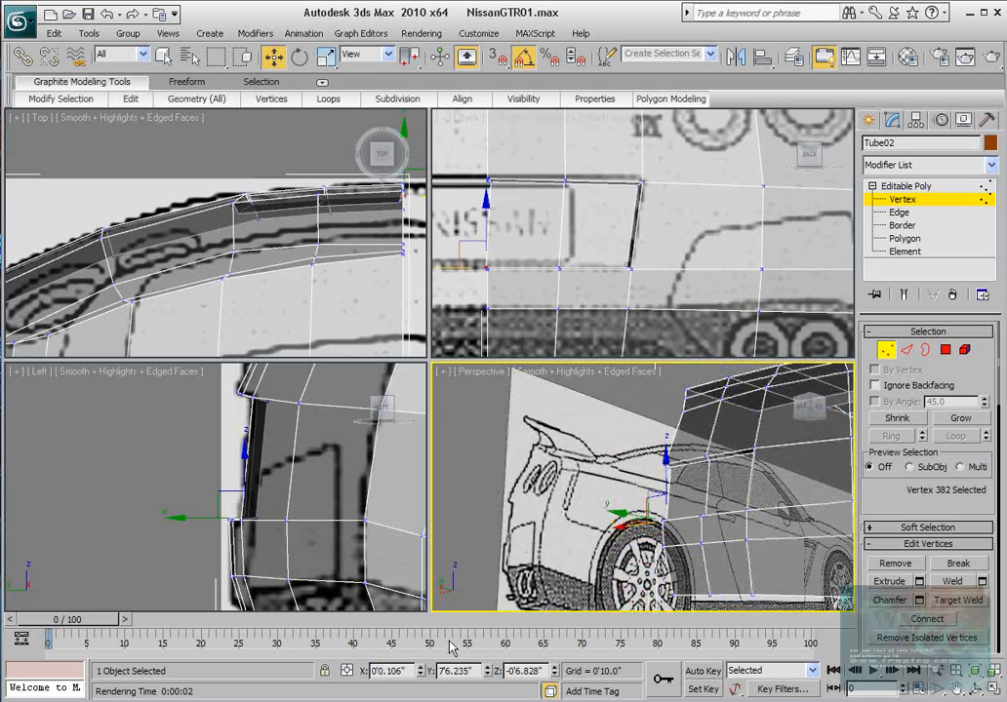
drag(408, 671, 370, 671)
text(0)
key(Return)
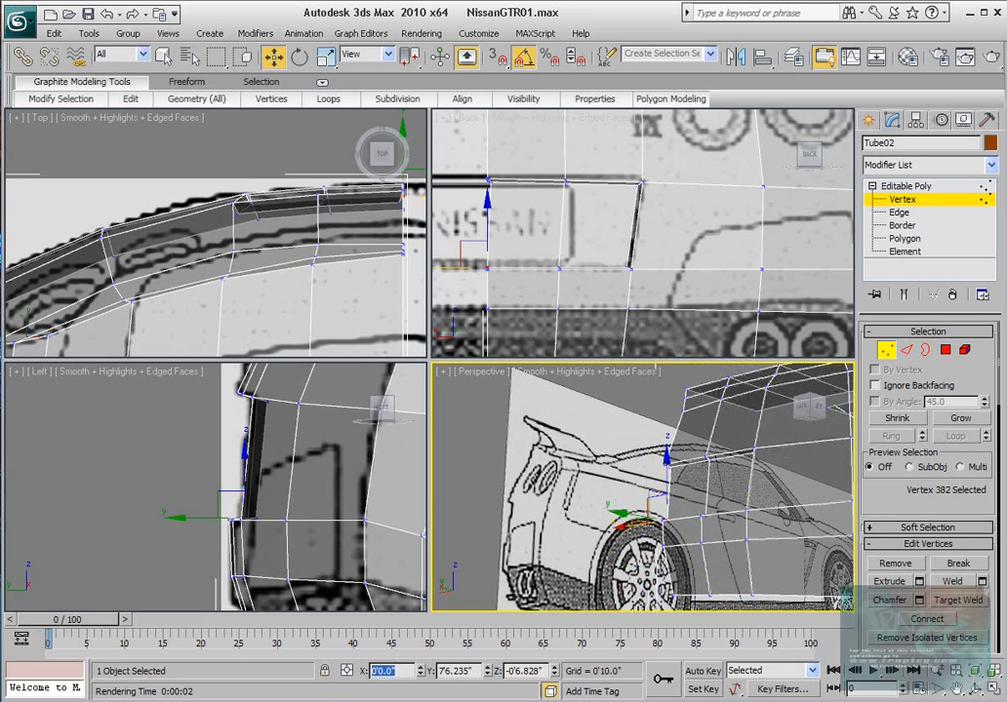
Set the X position of the recess's upper inner vertex to 0.
click(666, 464)
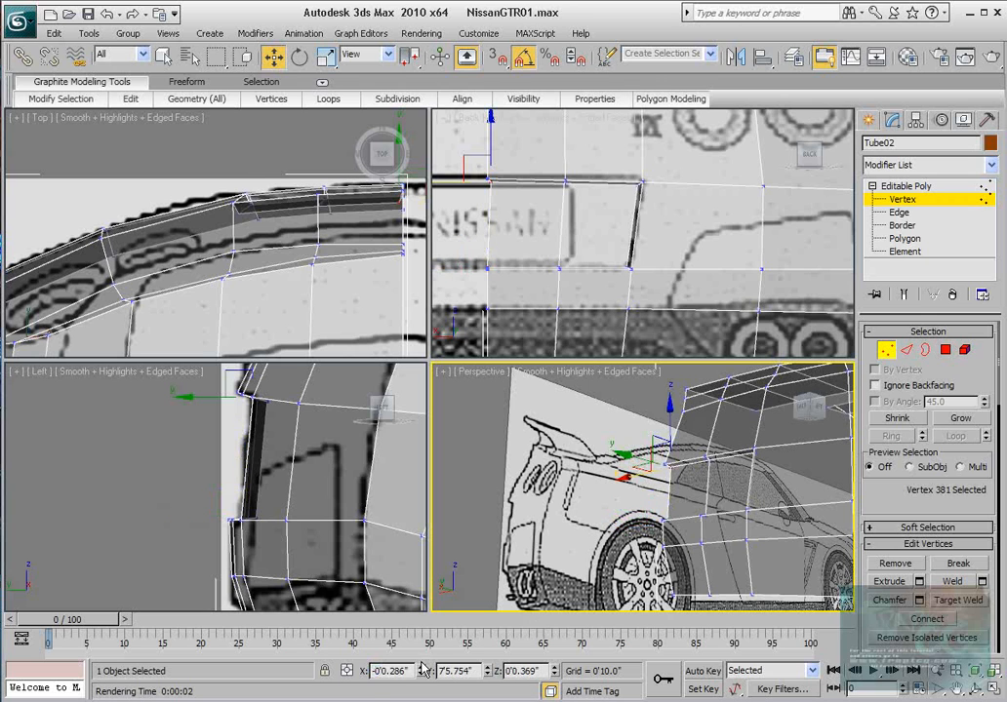
drag(409, 671, 372, 671)
text(0)
key(Return)
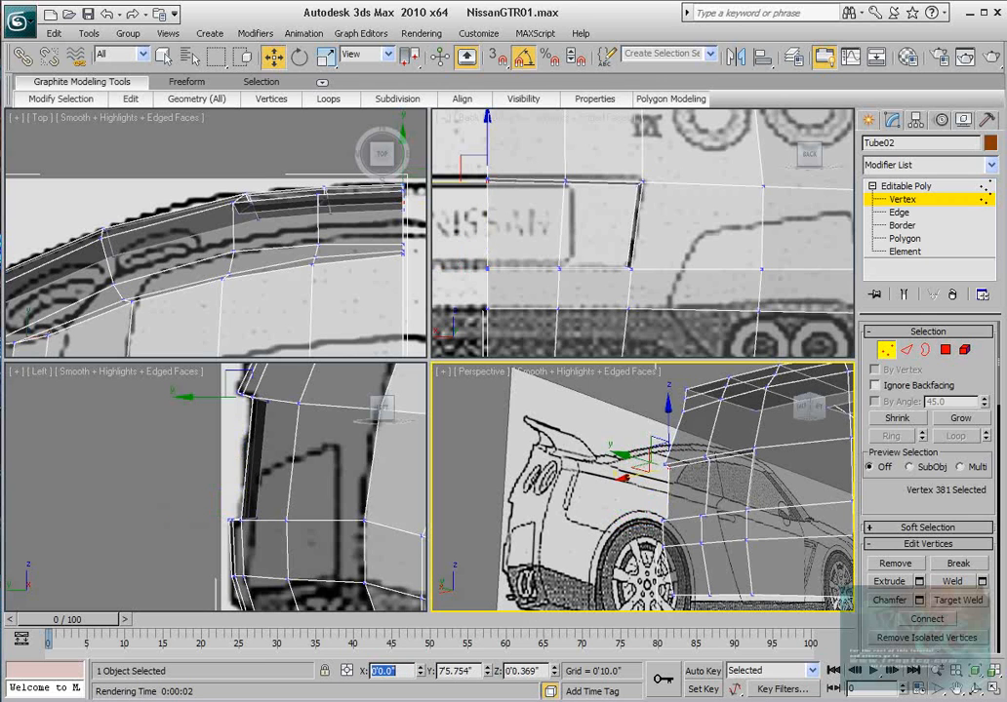
Examine the number plate recess and the surrounding rear mesh in the perspective, side and back views.
middle_drag(691, 476, 738, 512)
scroll(645, 484, down, 4)
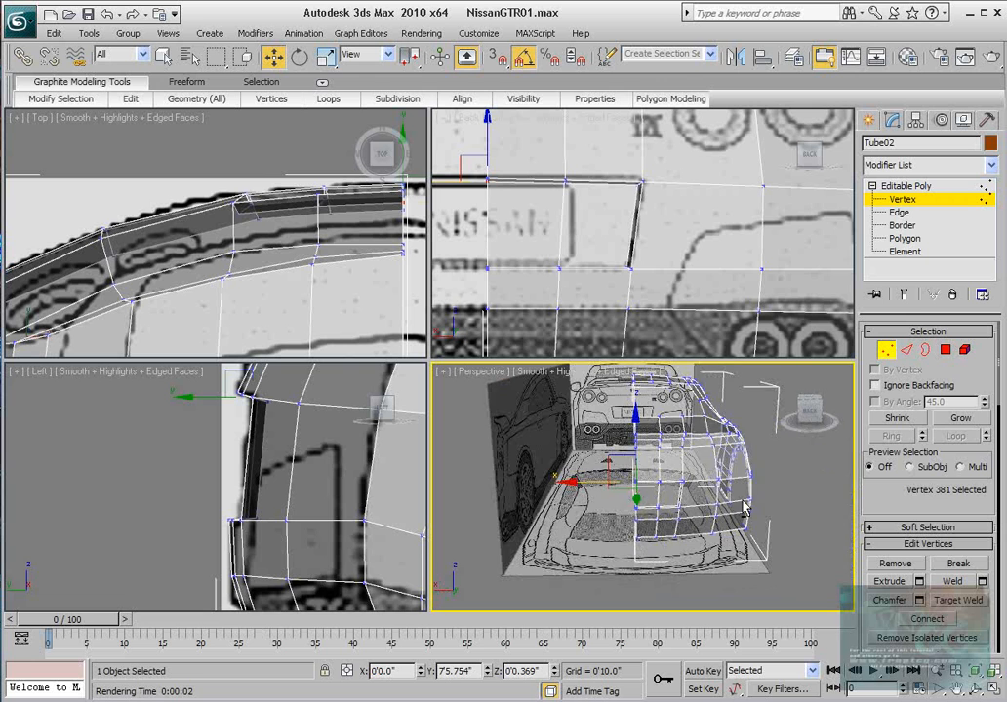
scroll(294, 476, up, 2)
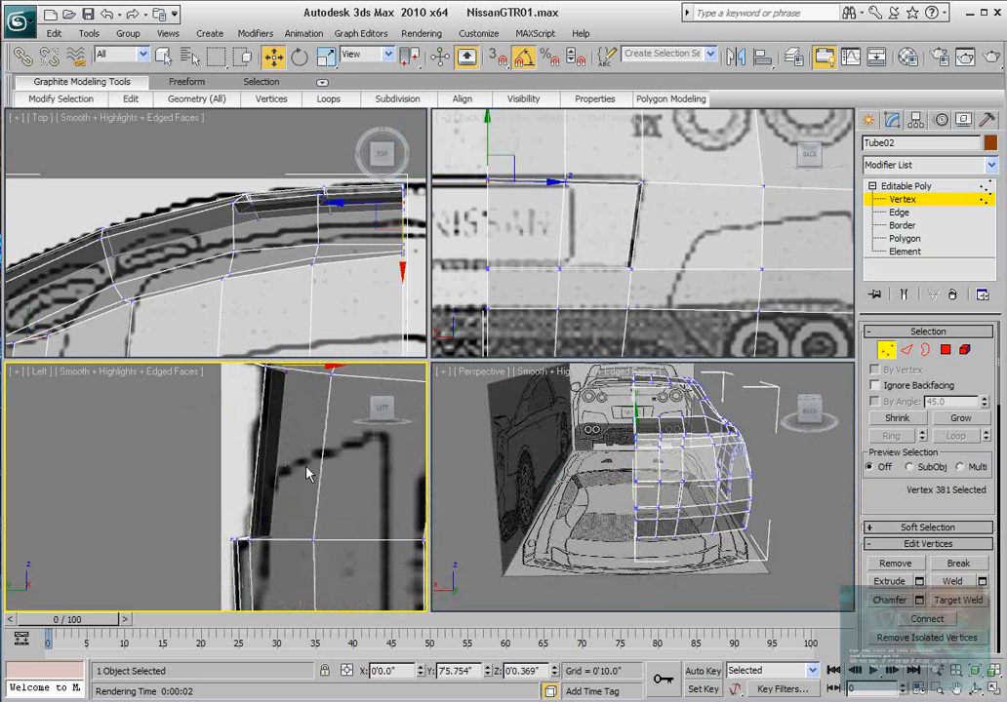
scroll(722, 503, up, 3)
scroll(685, 295, down, 2)
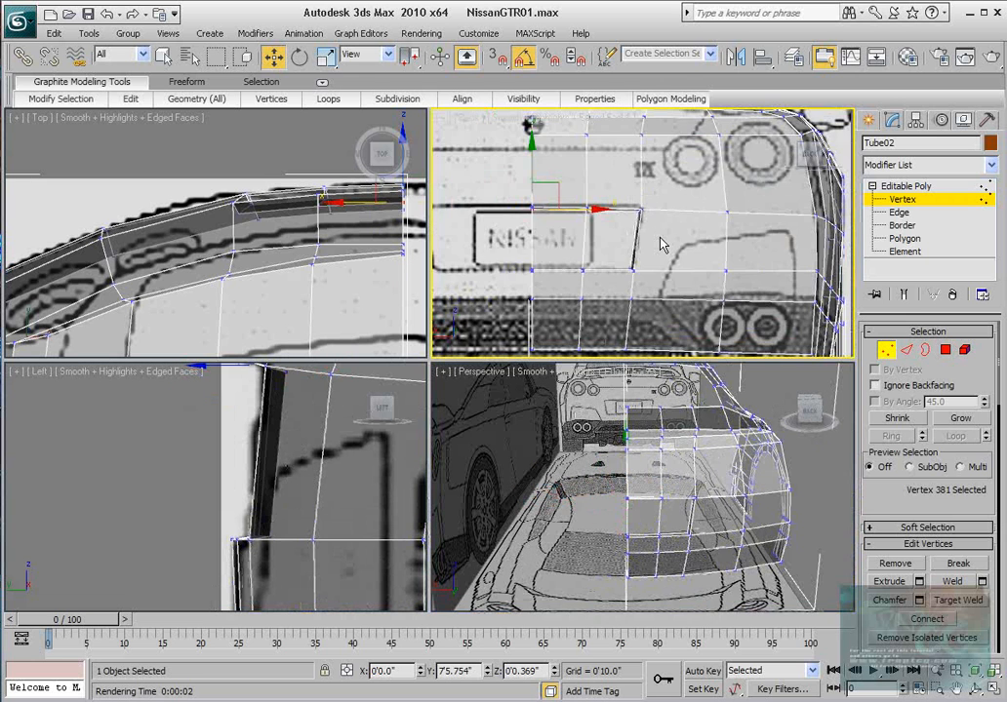
middle_drag(618, 444, 617, 513)
scroll(617, 512, down, 3)
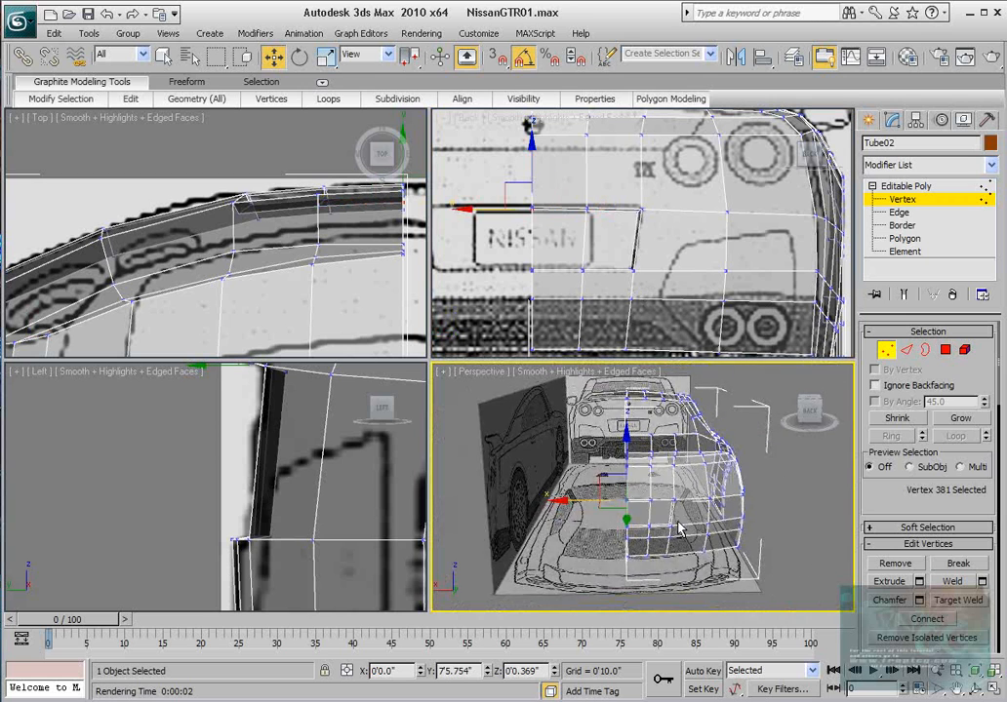
alt+middle_drag(697, 544, 609, 502)
scroll(597, 274, up, 1)
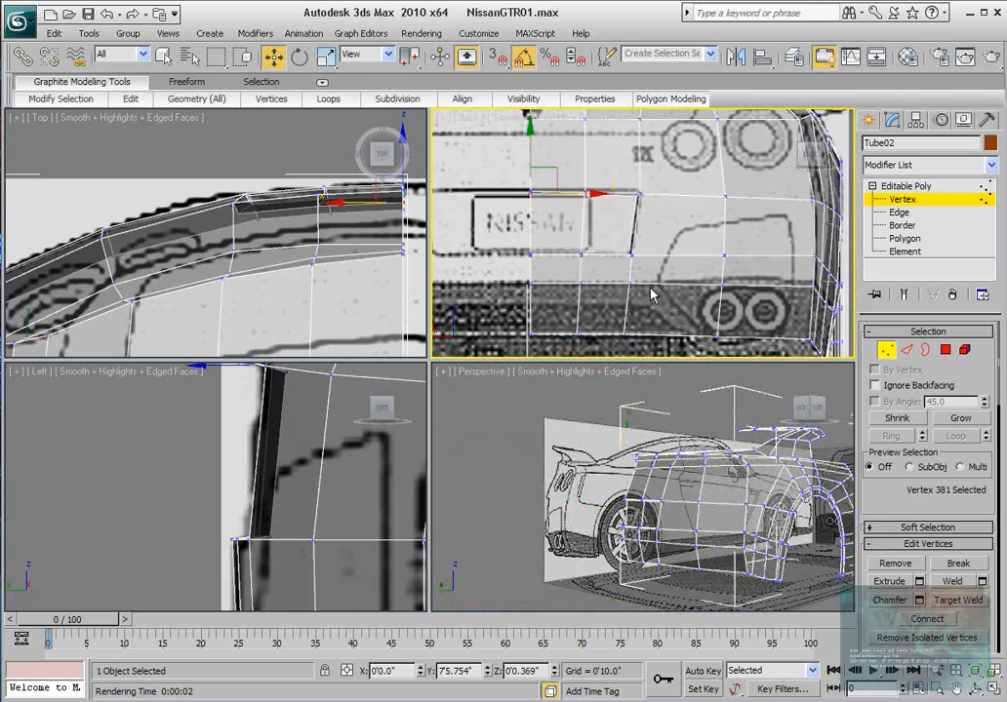
Raise the two outer vertices of the row below the number plate slightly to follow the bumper line in the back view.
middle_drag(650, 287, 603, 265)
scroll(602, 265, down, 2)
middle_drag(677, 276, 639, 274)
scroll(683, 274, up, 2)
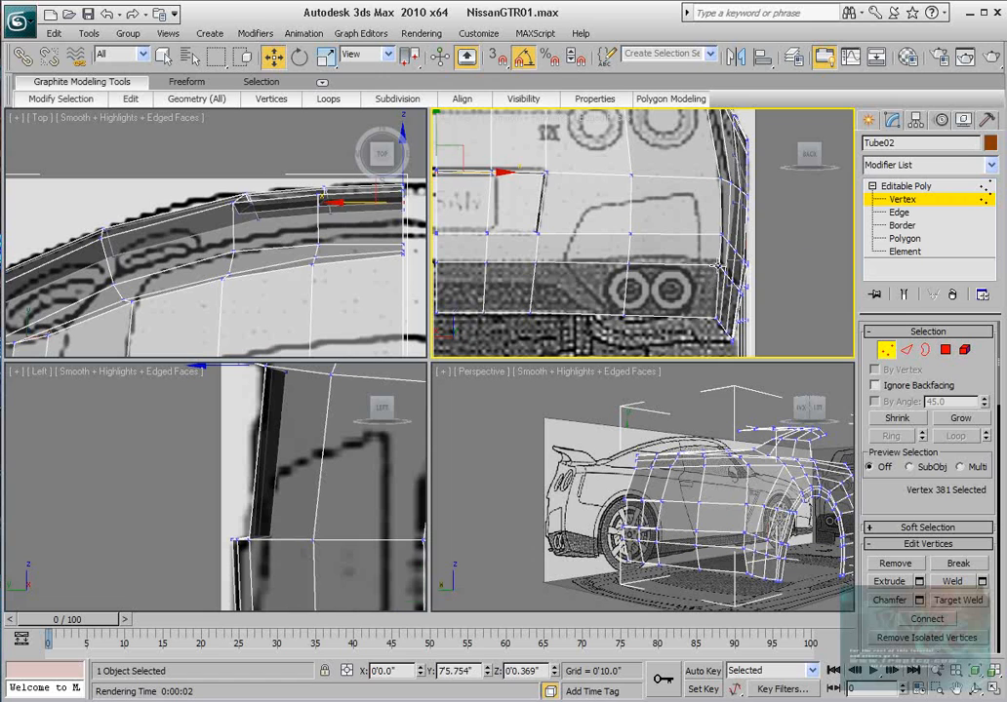
click(717, 264)
drag(717, 235, 717, 232)
click(629, 264)
drag(629, 217, 629, 209)
Raise the bottom-row centre-line vertex and its neighbour to about Z -1'0.725" in the back view.
scroll(664, 211, down, 2)
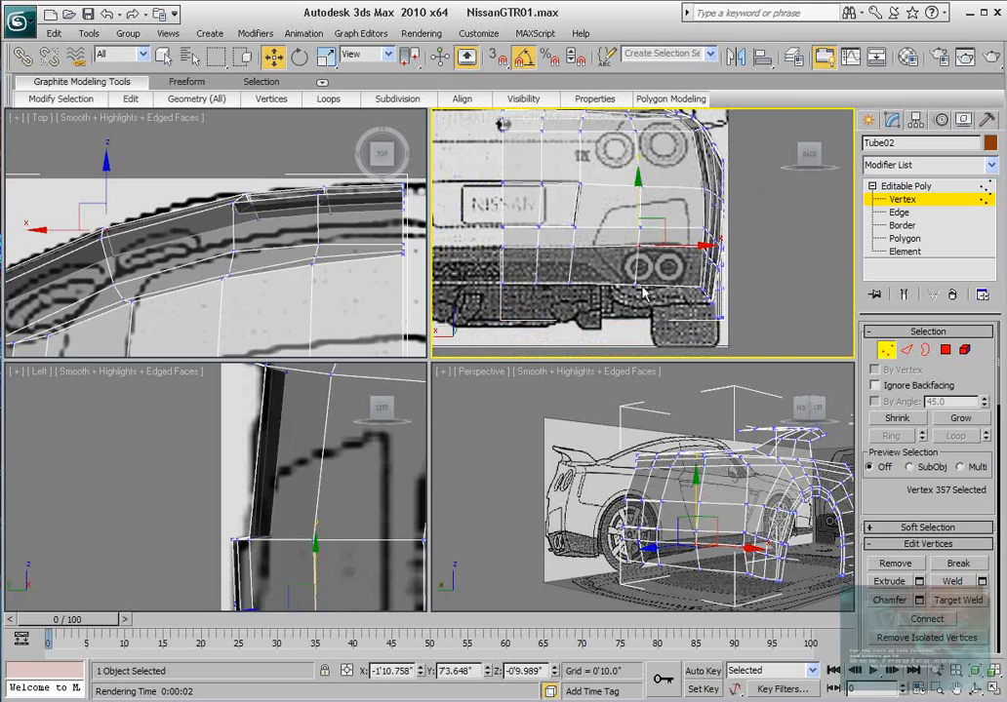
middle_drag(642, 291, 706, 289)
click(557, 278)
drag(557, 222, 557, 201)
scroll(317, 456, down, 2)
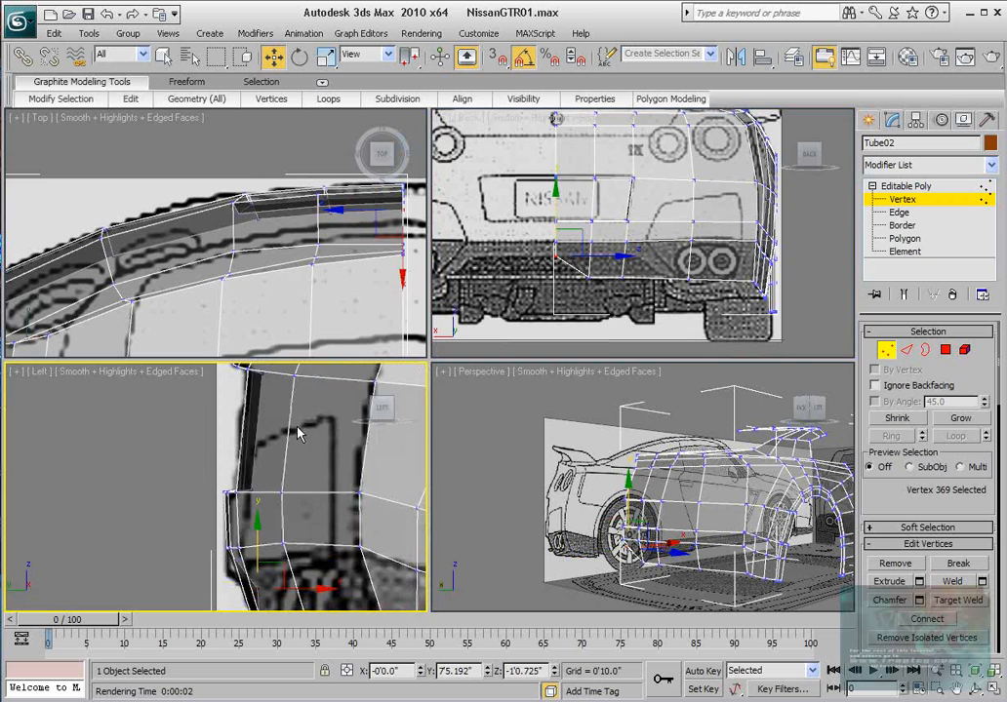
middle_drag(312, 457, 308, 381)
click(589, 279)
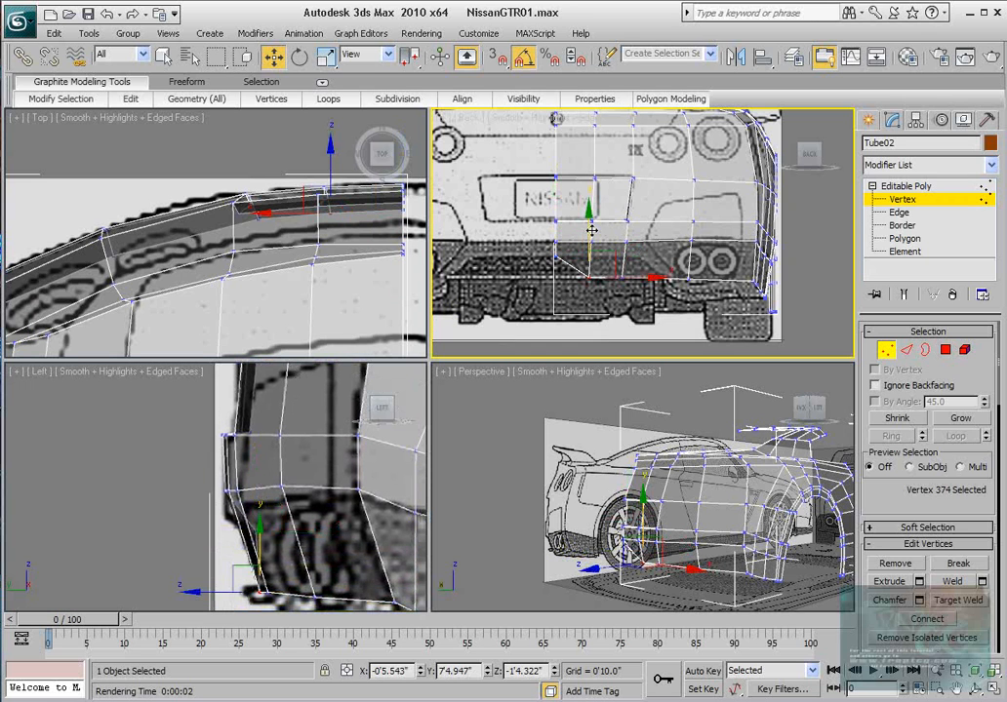
drag(591, 228, 592, 206)
Move the third bottom-row vertex up and outward, and shift the vertex above it outward to about X -1'0.856".
scroll(644, 269, up, 2)
middle_drag(644, 268, 606, 272)
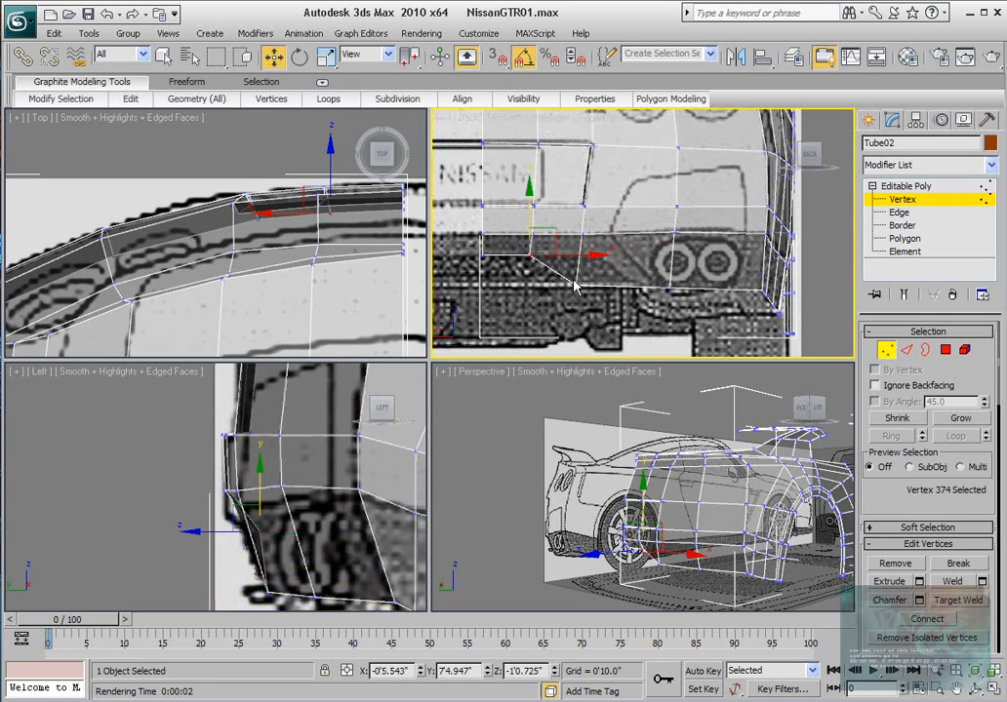
click(577, 283)
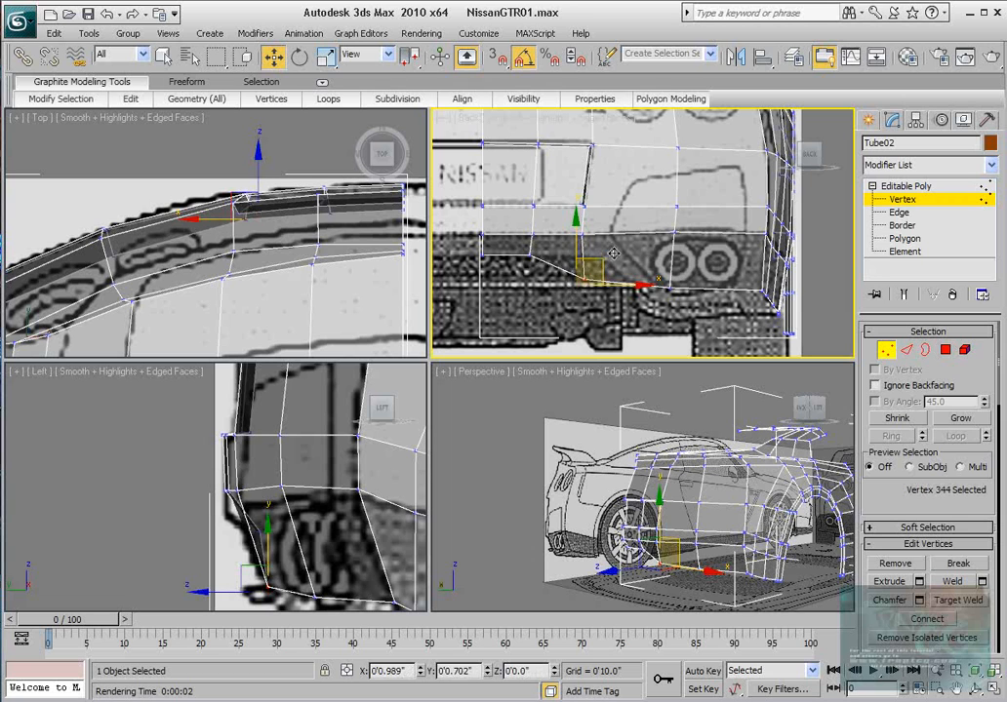
drag(613, 252, 634, 232)
click(581, 234)
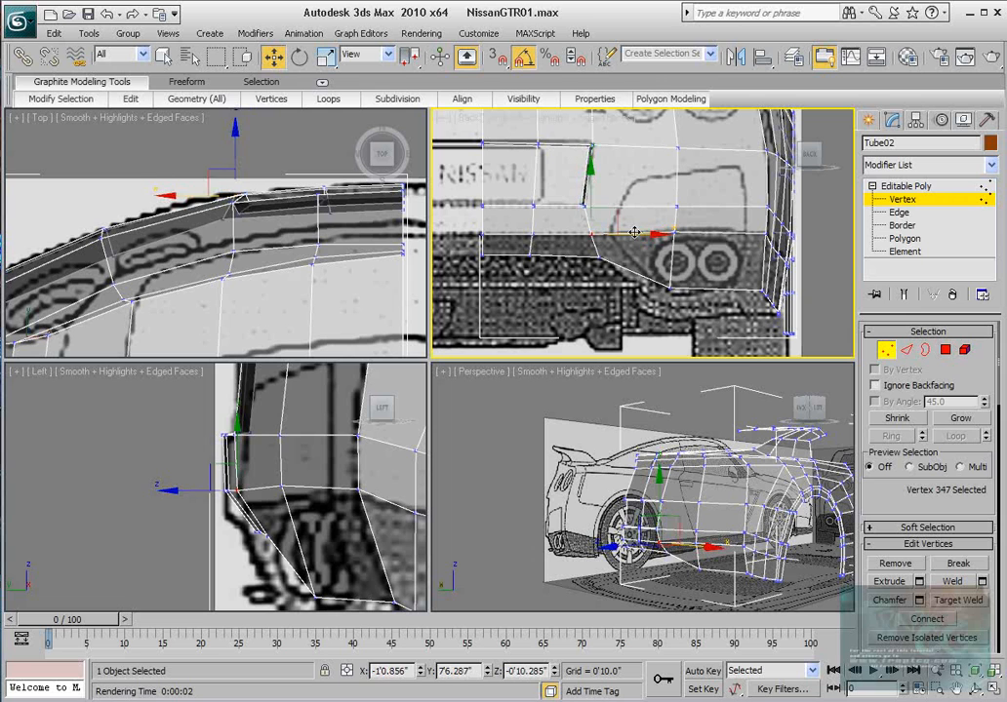
Move the fourth bottom-row vertex slightly inward in the back view, and shift the vertex above it inward to about X -1'10.484".
click(672, 289)
scroll(618, 258, down, 2)
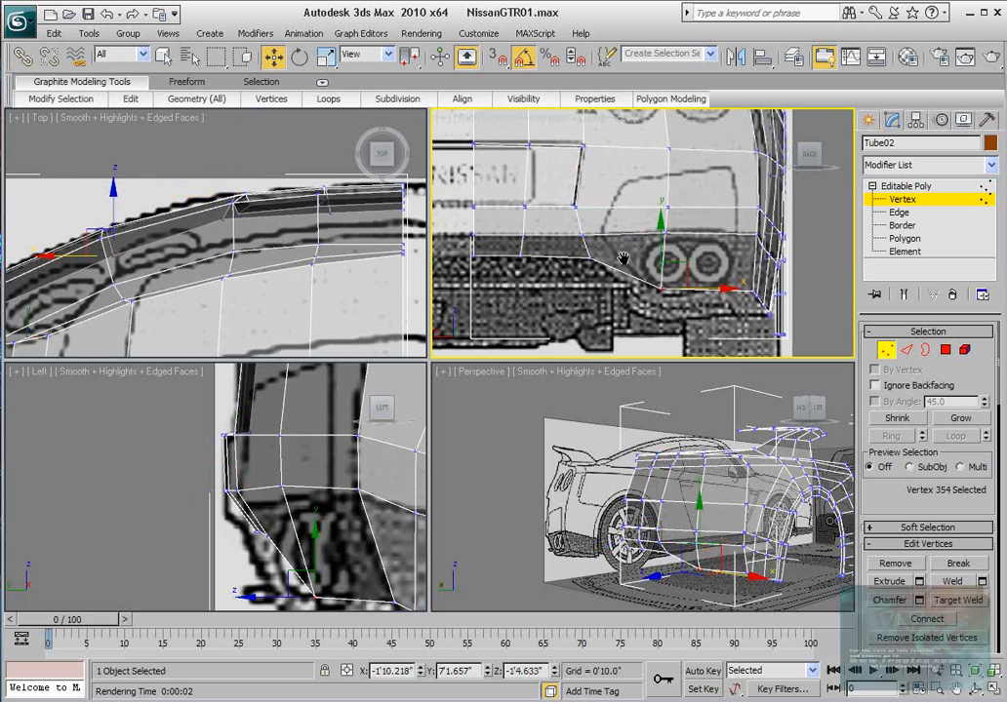
middle_drag(613, 255, 605, 253)
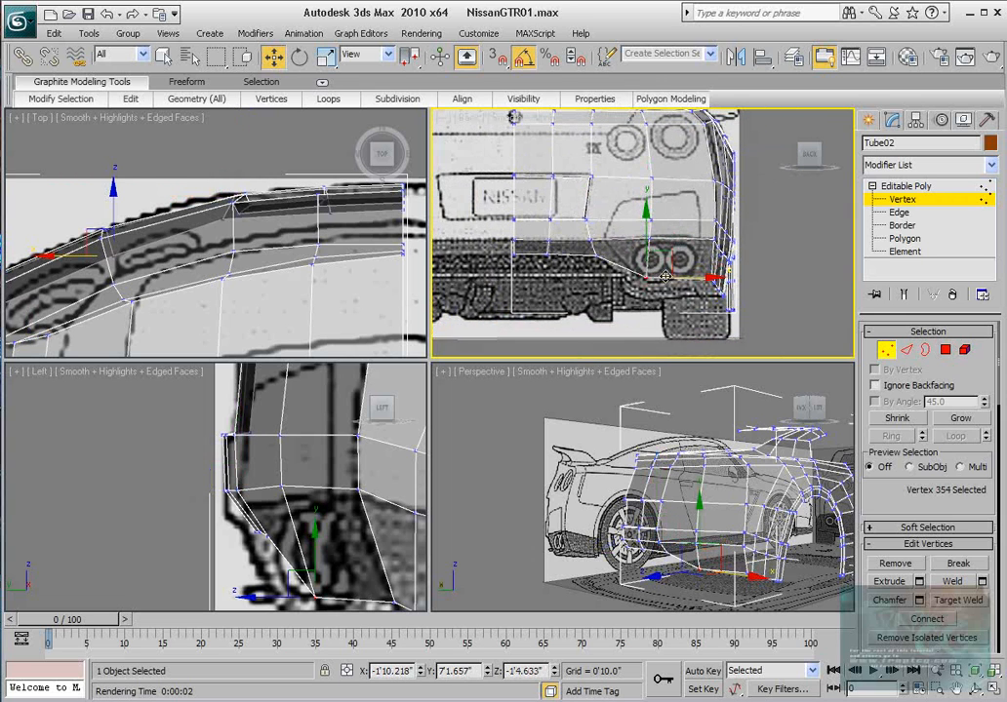
drag(671, 255, 650, 239)
click(649, 237)
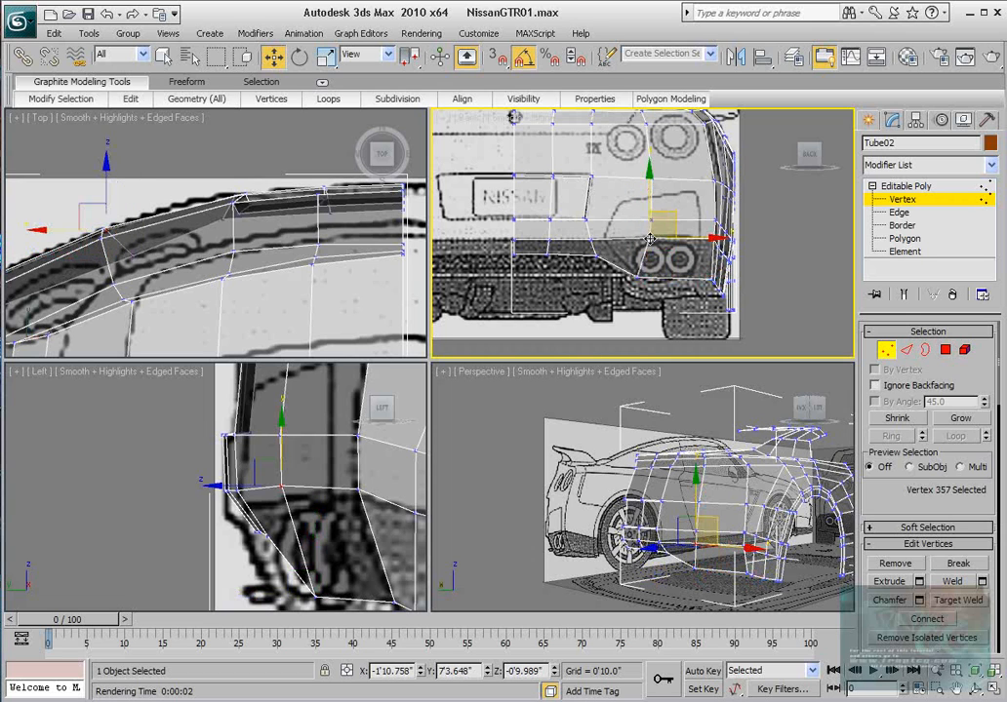
drag(674, 236, 672, 236)
scroll(639, 233, down, 2)
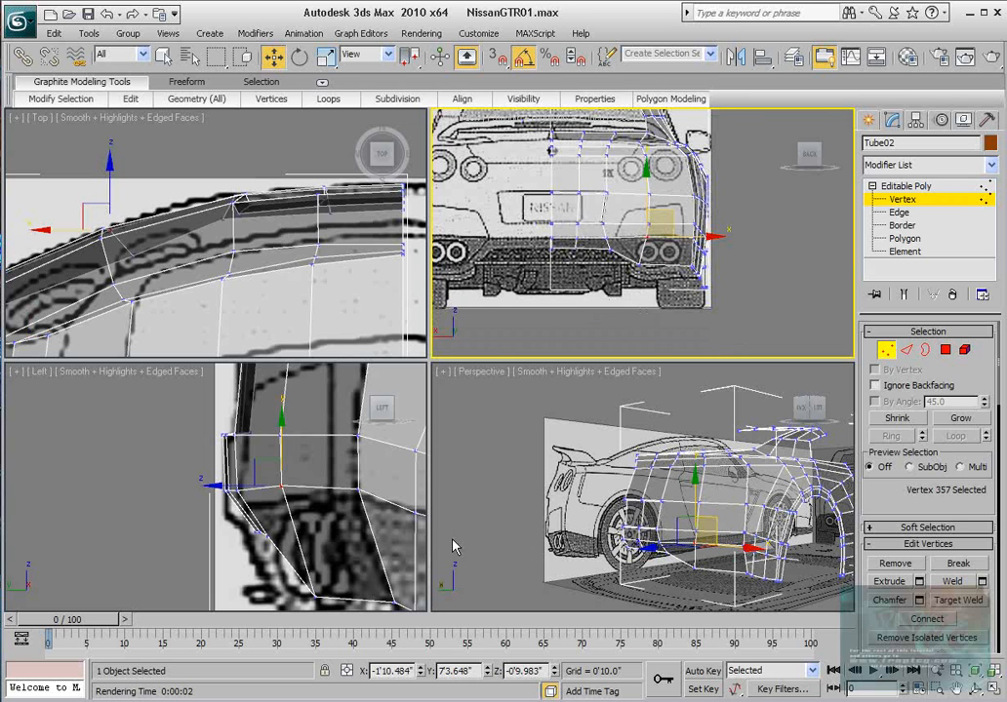
Move the fourth bottom-row vertex farther inward to the exhaust surround's lower corner, at about X -1'7.264", Z -1'4.588".
middle_drag(312, 524, 256, 503)
scroll(269, 498, down, 2)
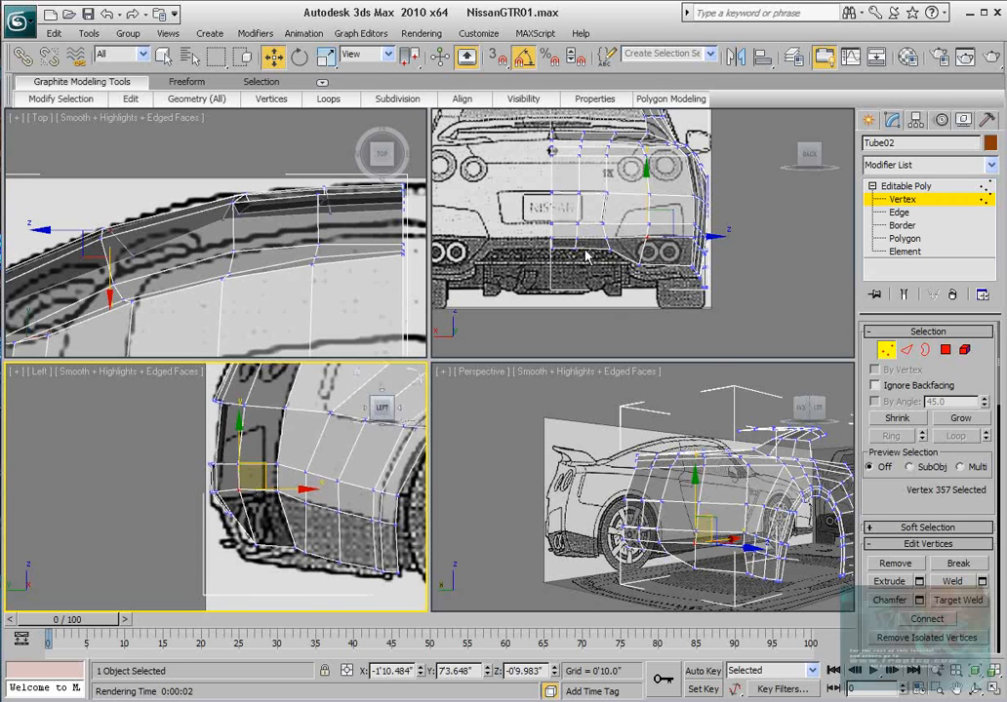
scroll(717, 517, down, 2)
mouse_move(717, 516)
alt+middle_down()
mouse_move(667, 490)
mouse_move(768, 503)
mouse_move(614, 503)
mouse_move(740, 481)
mouse_move(721, 492)
alt+middle_up()
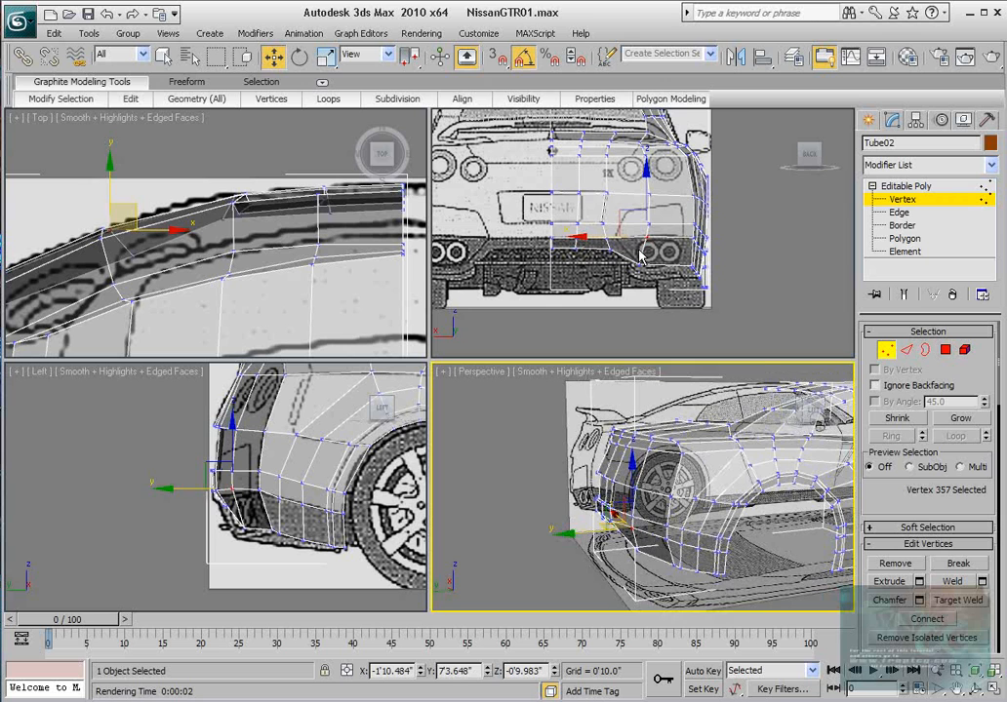
scroll(654, 264, up, 2)
middle_drag(654, 264, 632, 274)
scroll(637, 277, up, 2)
click(605, 270)
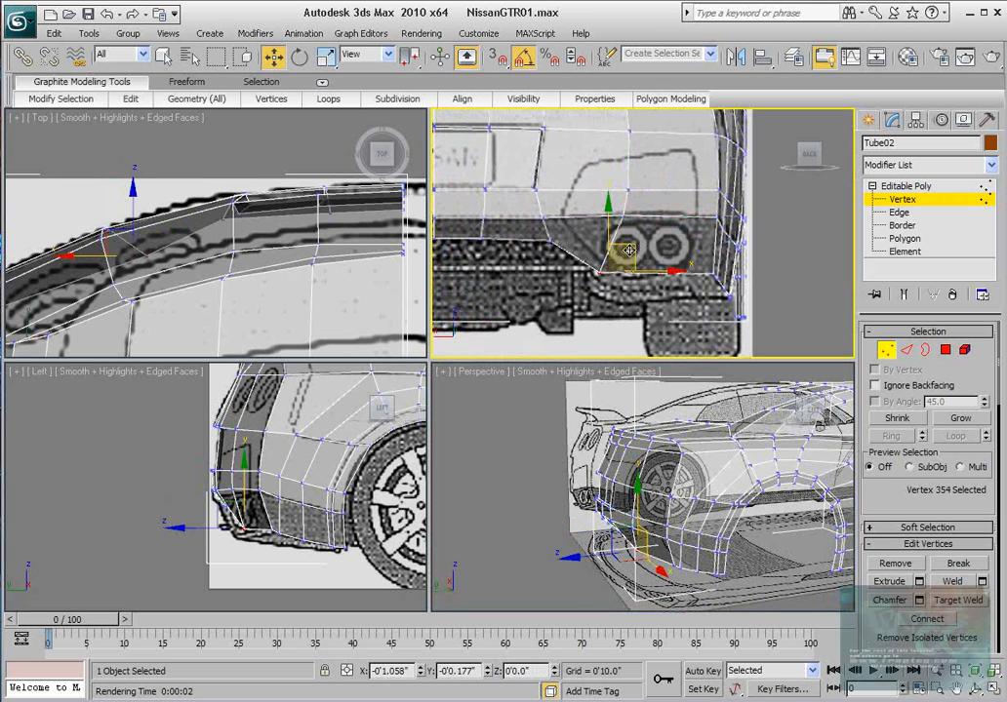
drag(630, 251, 625, 248)
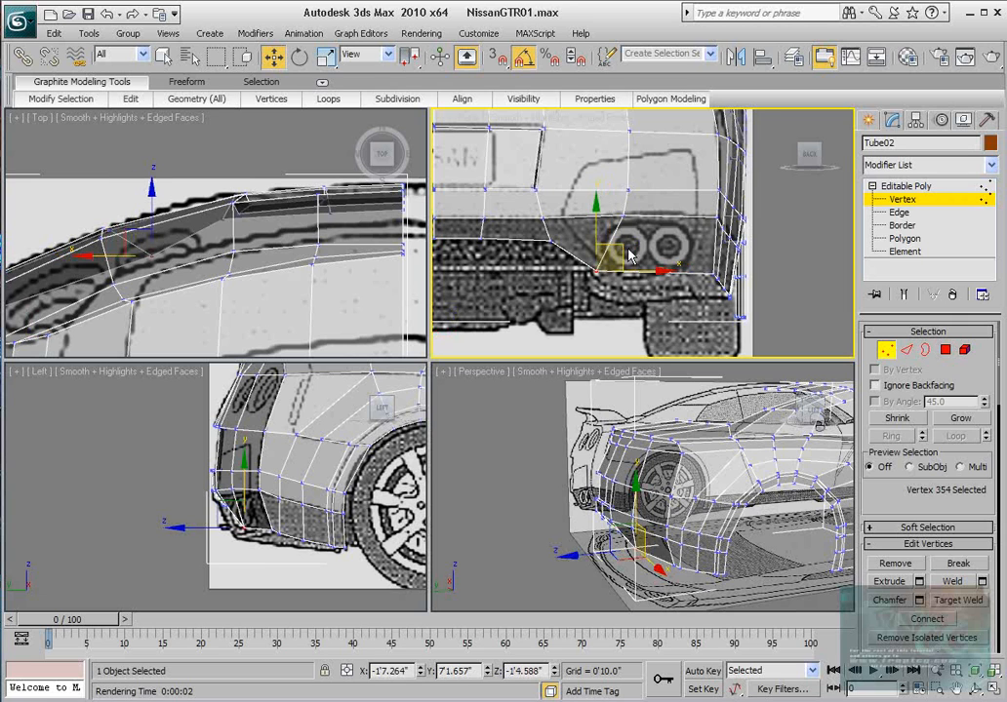
Nudge the exhaust-corner vertex to about X -1'6.986", Z -1'4.863", and shift the vertex above it inward to about X -1'8.258".
middle_drag(644, 275, 644, 272)
scroll(644, 273, down, 2)
scroll(644, 272, up, 2)
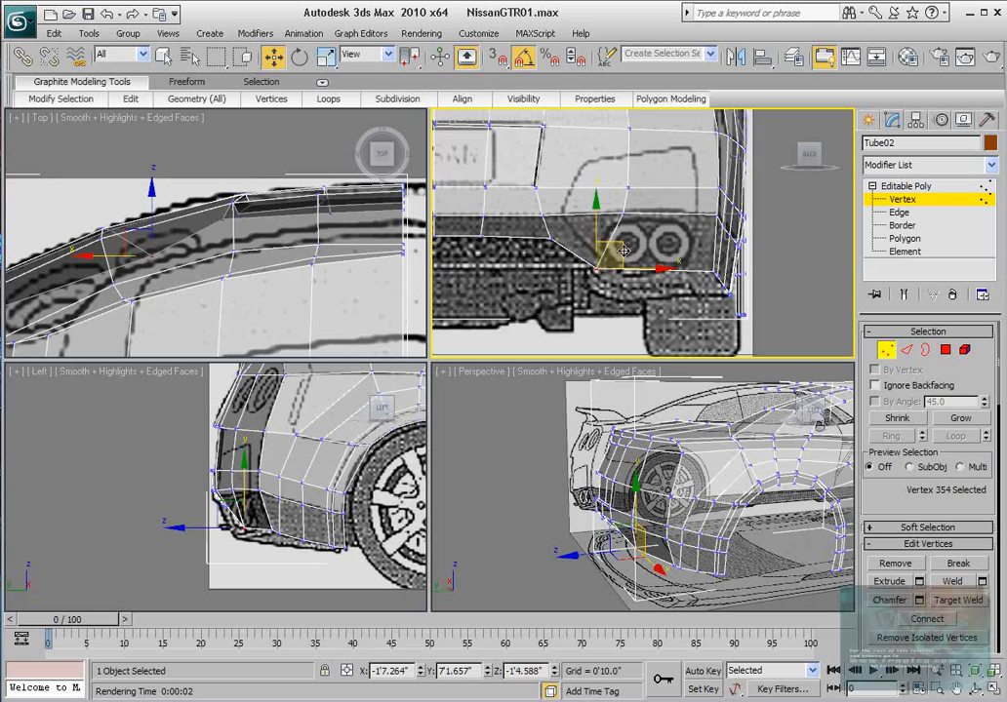
drag(624, 251, 622, 254)
drag(607, 205, 624, 275)
middle_drag(664, 211, 653, 225)
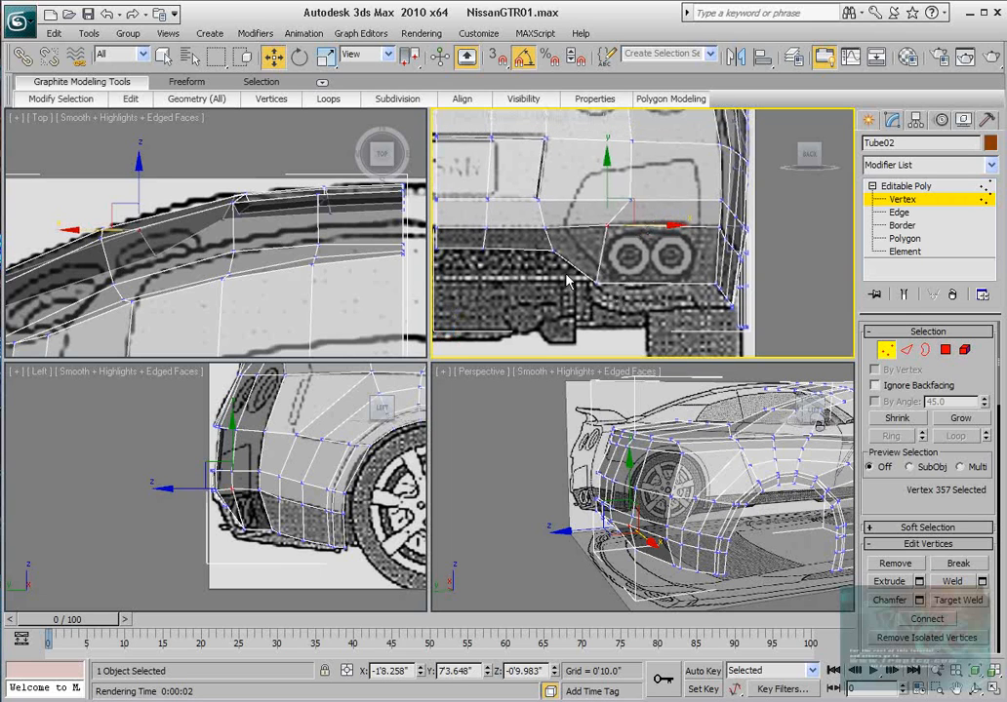
Try to lower the bottom vertex at the exhaust surround's inner corner in the back view.
click(597, 284)
drag(599, 241, 599, 245)
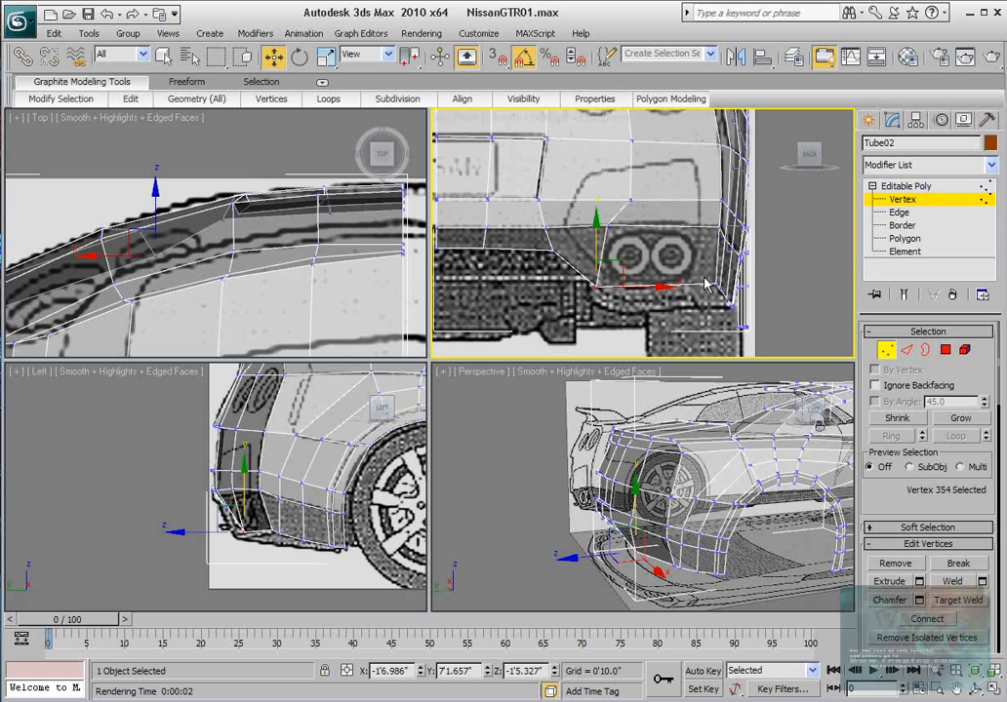
key(ctrl+z)
middle_drag(634, 223, 635, 235)
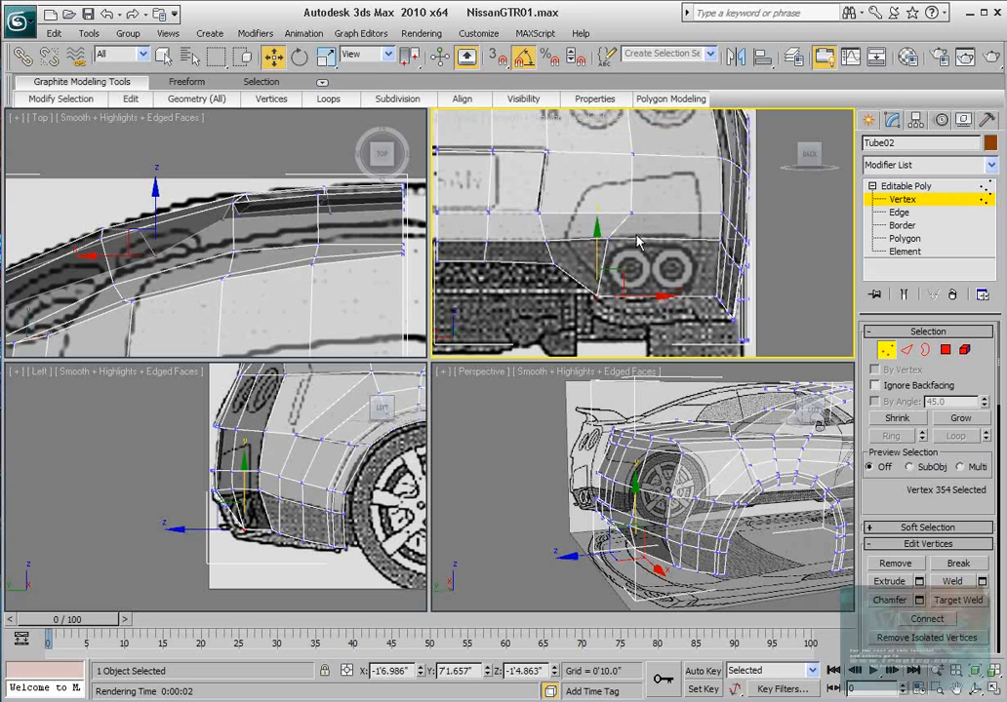
drag(597, 223, 600, 245)
key(ctrl+z)
Push the vertex above the exhaust corner rearward to about Y 7'3.967" in the top view, following the bumper curve.
drag(611, 203, 664, 214)
middle_drag(146, 210, 176, 226)
drag(150, 200, 169, 202)
click(170, 250)
alt+middle_drag(585, 436, 676, 430)
middle_drag(632, 223, 629, 247)
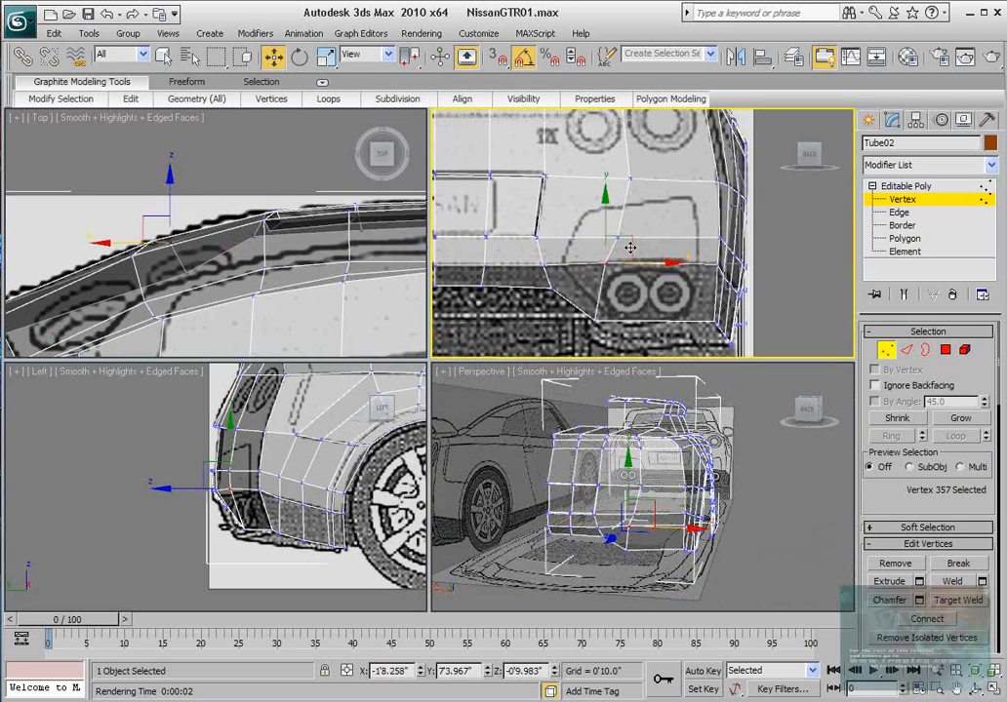
Shift the next two vertices up that column inward, the lower one to about X -1'9.294", and push the lower one slightly rearward.
click(629, 177)
drag(628, 177, 665, 179)
click(616, 237)
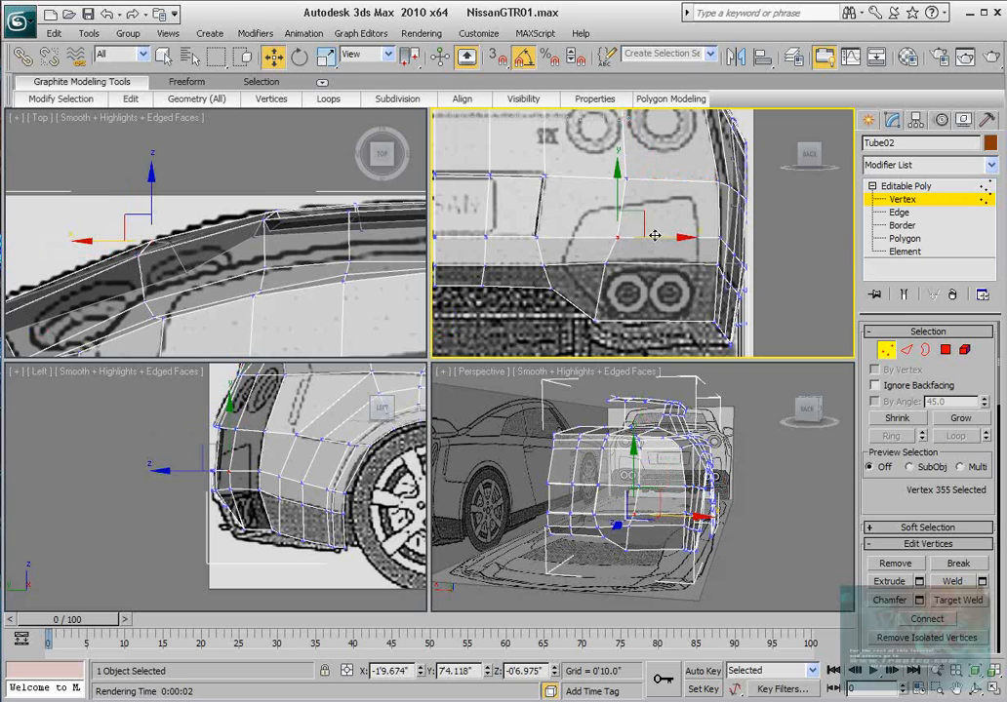
drag(652, 236, 650, 235)
middle_drag(152, 198, 164, 206)
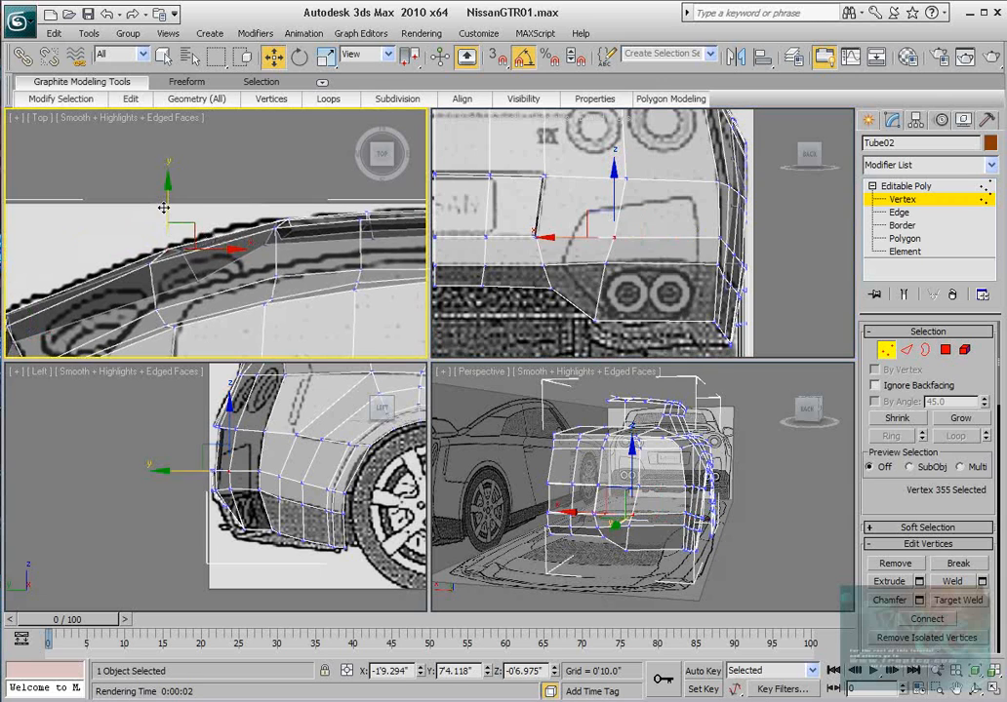
drag(167, 209, 168, 206)
click(112, 207)
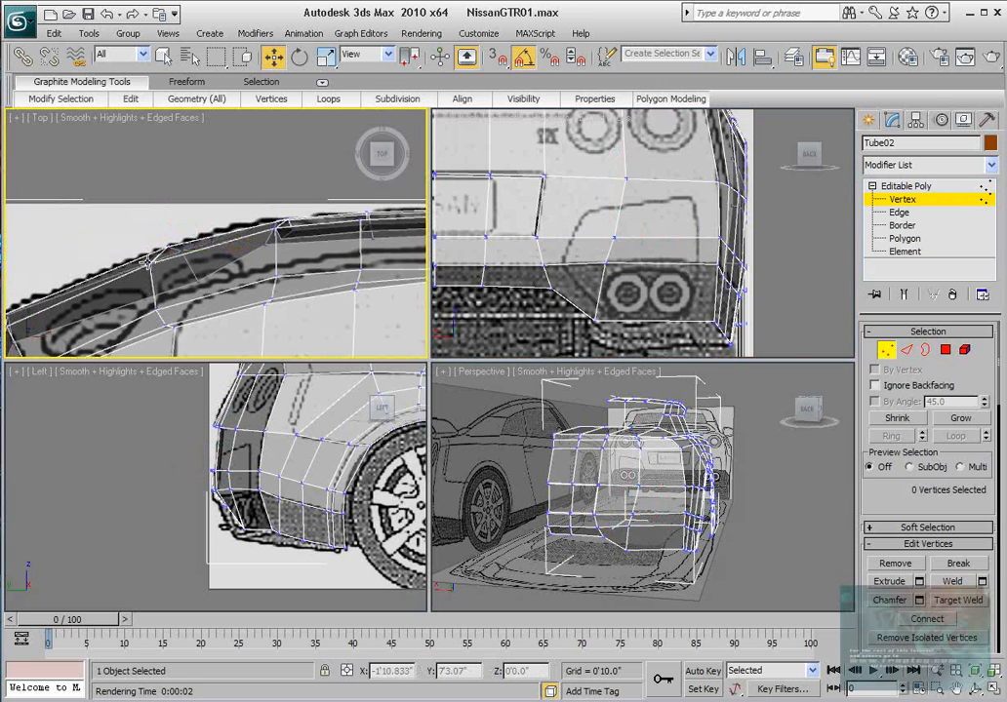
Examine the rear bodywork's shape in the back, top and perspective views with see-through display switched off.
middle_drag(679, 164, 671, 217)
scroll(670, 217, down, 2)
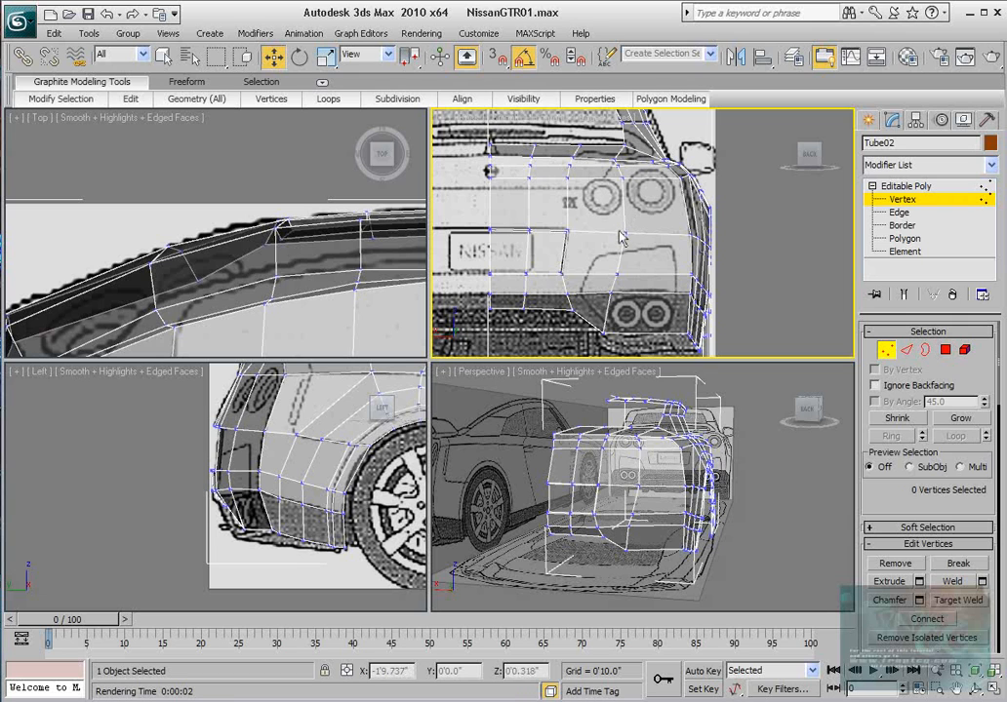
middle_drag(630, 211, 642, 233)
middle_drag(578, 260, 590, 281)
scroll(218, 236, down, 5)
middle_drag(218, 258, 220, 221)
mouse_move(590, 392)
alt+middle_down()
mouse_move(549, 493)
mouse_move(736, 521)
mouse_move(673, 456)
alt+middle_up()
key(alt+x)
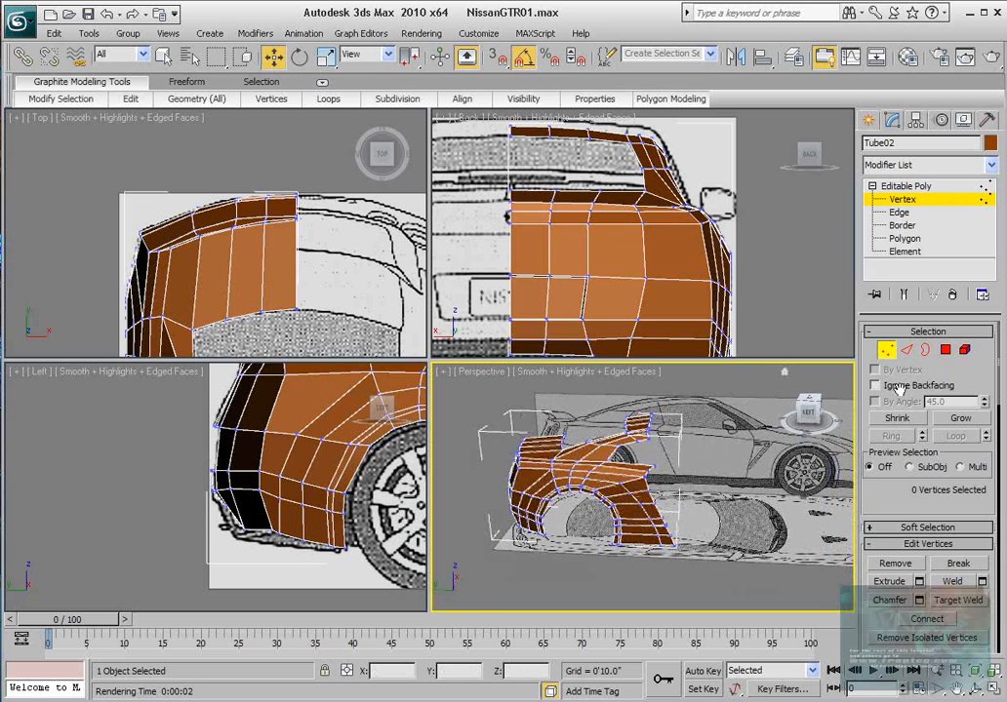
middle_drag(577, 473, 584, 466)
middle_drag(599, 286, 607, 276)
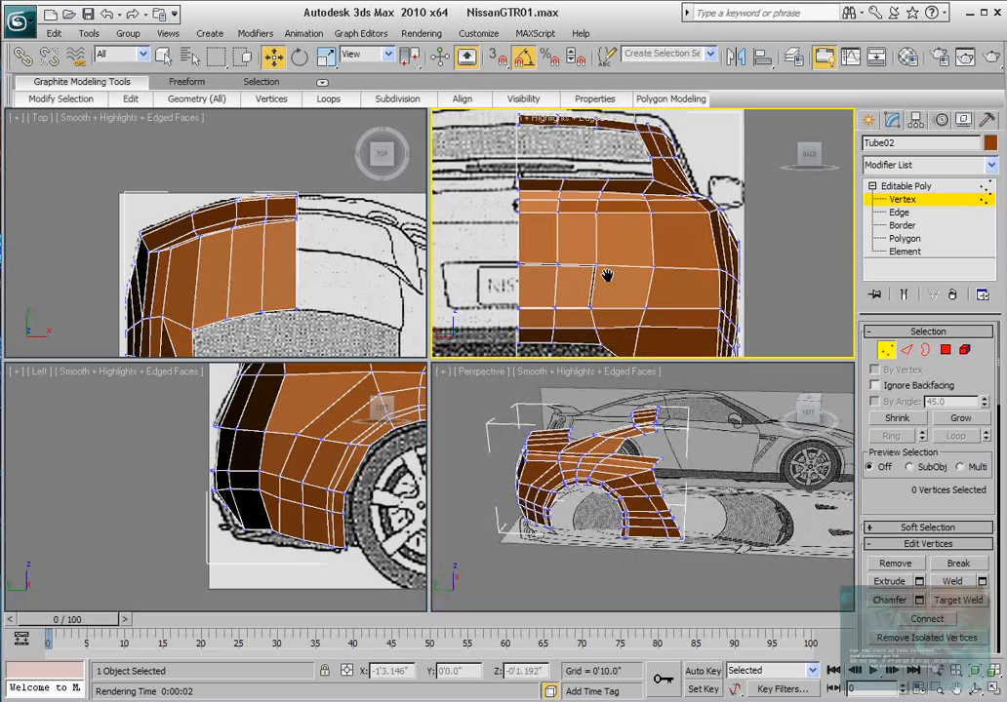
scroll(607, 276, down, 3)
key(alt+x)
scroll(641, 291, up, 3)
key(alt+x)
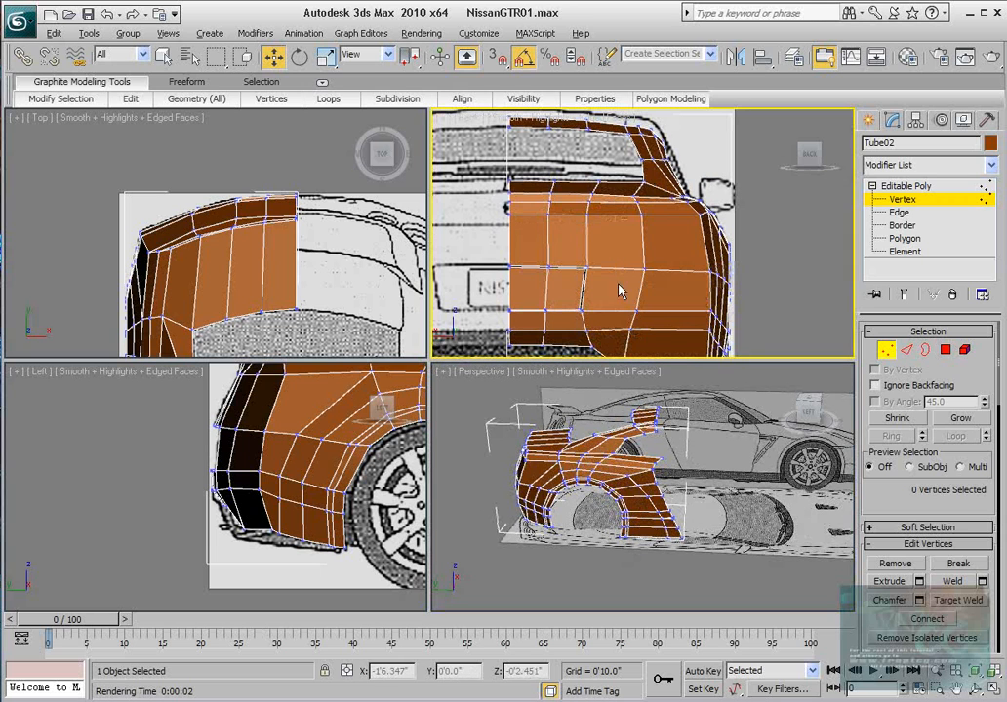
scroll(298, 283, down, 3)
middle_drag(290, 341, 262, 265)
scroll(260, 265, up, 3)
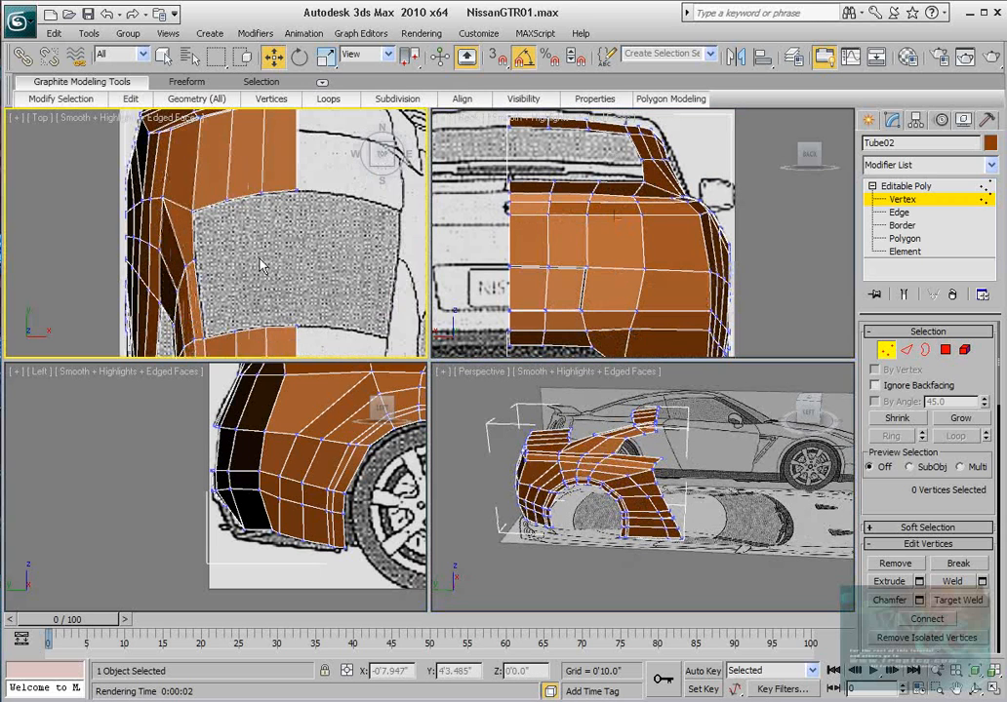
middle_drag(309, 204, 303, 215)
scroll(304, 215, down, 2)
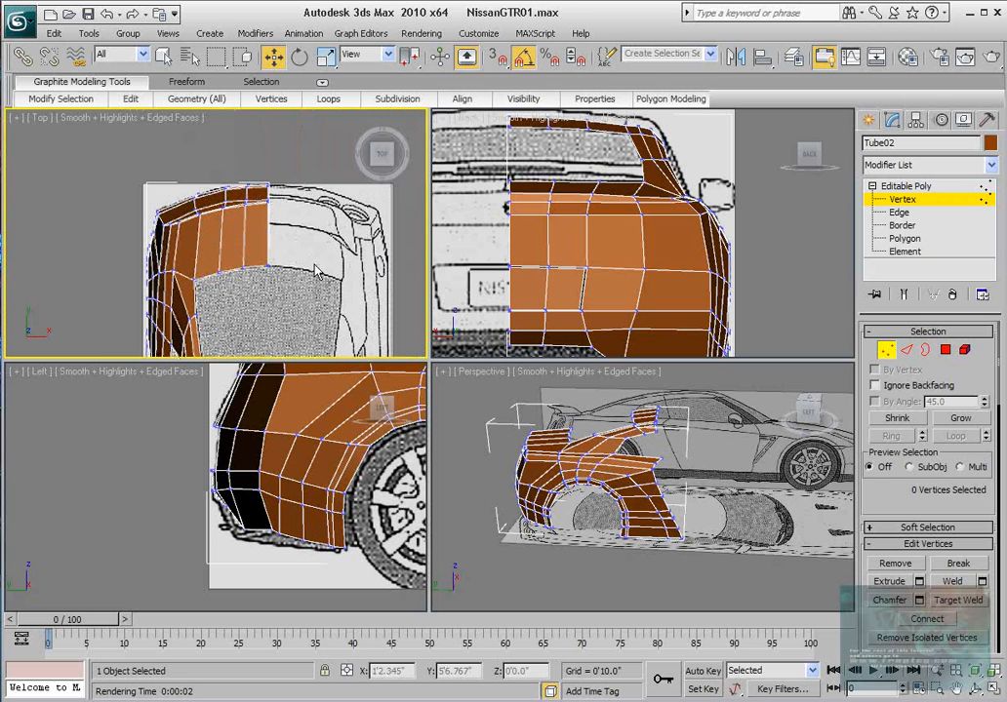
Compare the see-through rear mesh with the tail light and bumper blueprints in the side and back views.
middle_drag(258, 457, 313, 476)
key(alt+x)
scroll(261, 482, up, 3)
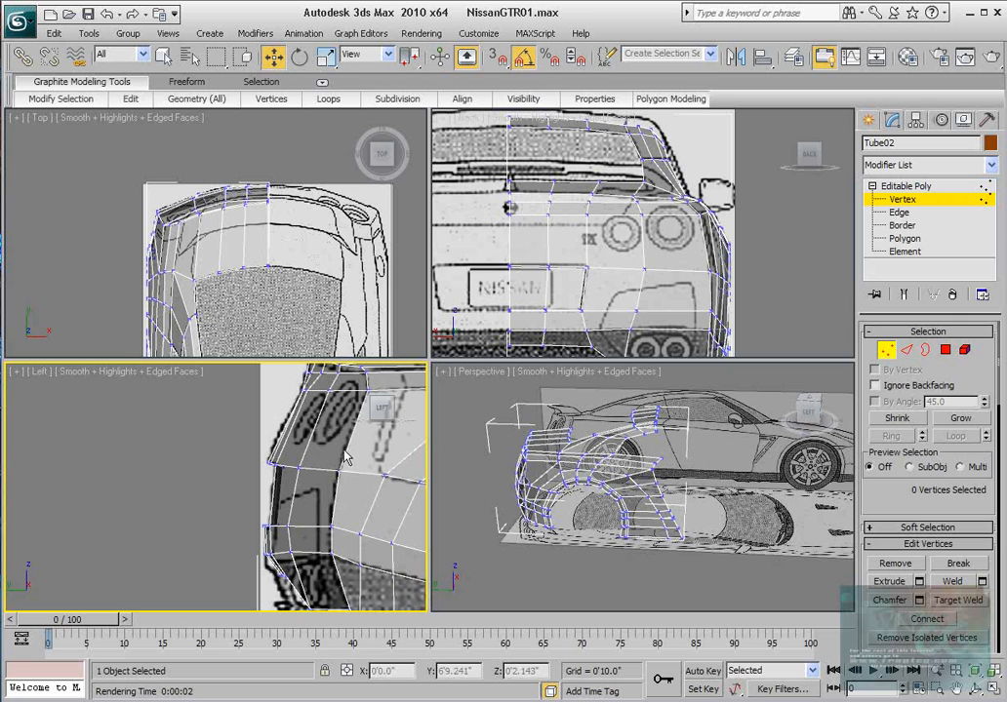
scroll(561, 259, up, 3)
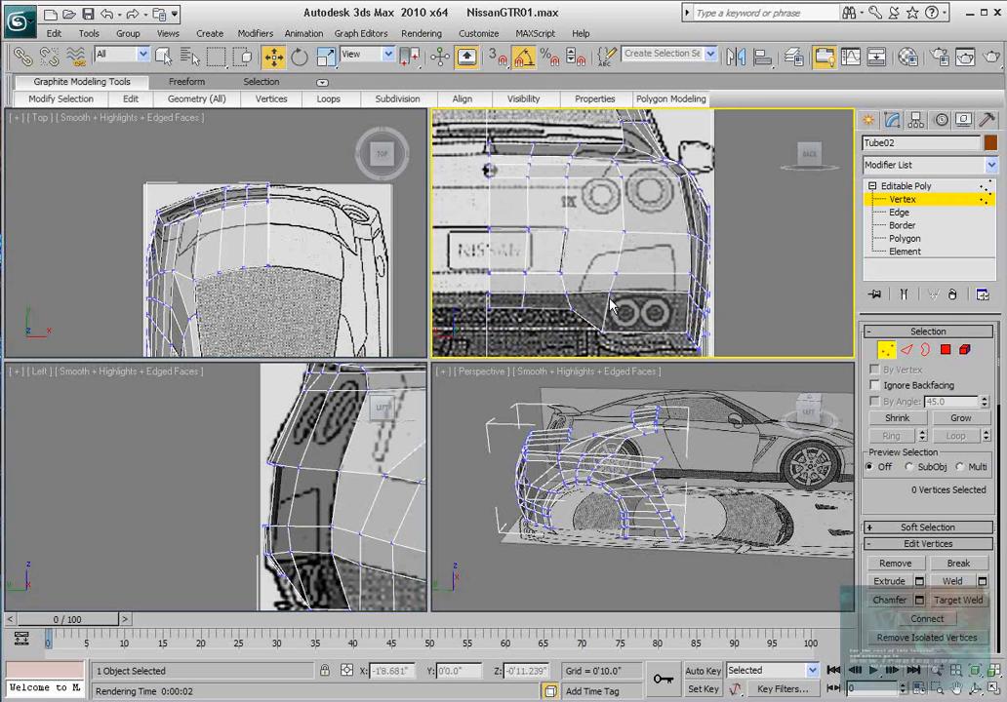
scroll(647, 289, up, 2)
middle_drag(649, 201, 647, 233)
scroll(649, 221, down, 2)
scroll(649, 216, up, 2)
scroll(647, 233, up, 2)
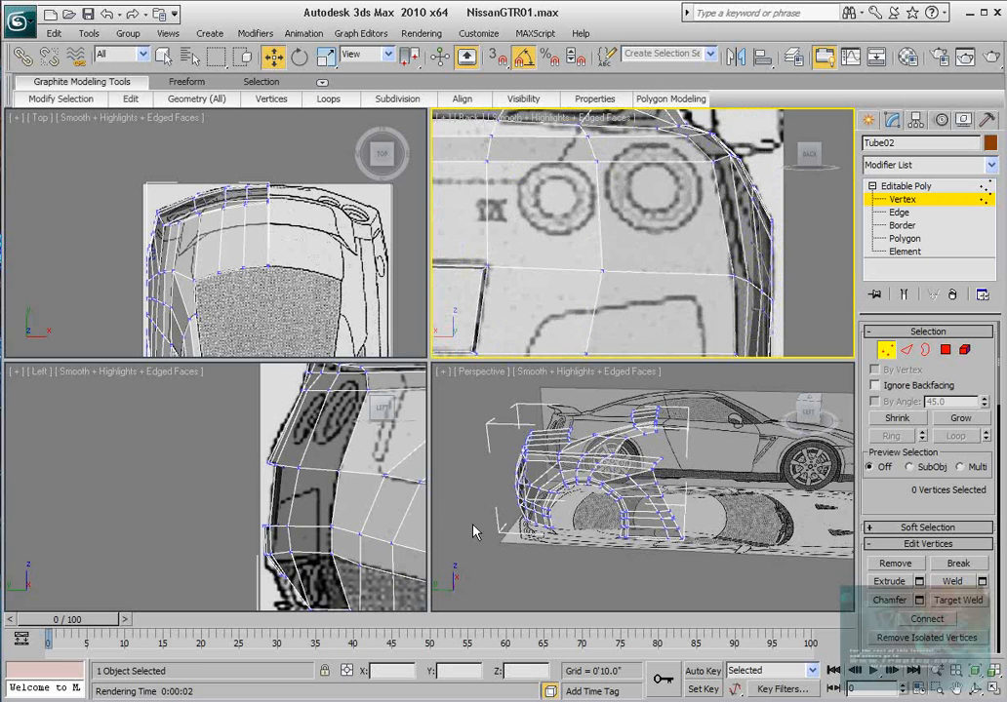
Browse the car reference pictures in Windows Picture and Fax Viewer up to the rear three-quarter photo, and return to 3ds Max.
click(463, 700)
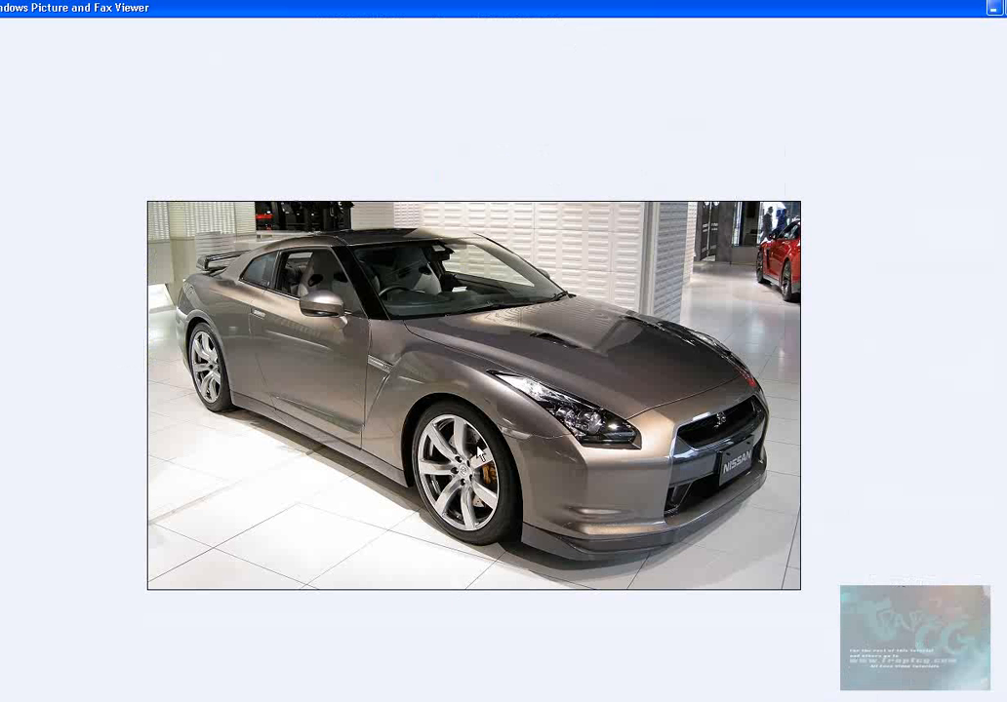
key(Right)
key(Right)
key(Right)
key(Right)
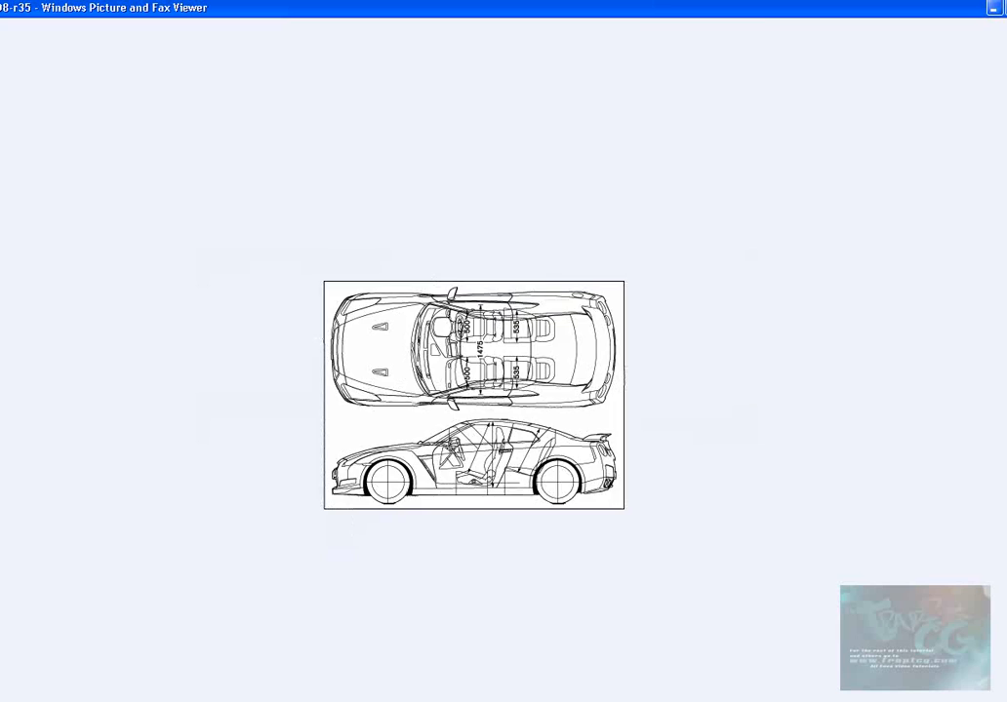
key(Right)
key(Right)
key(Right)
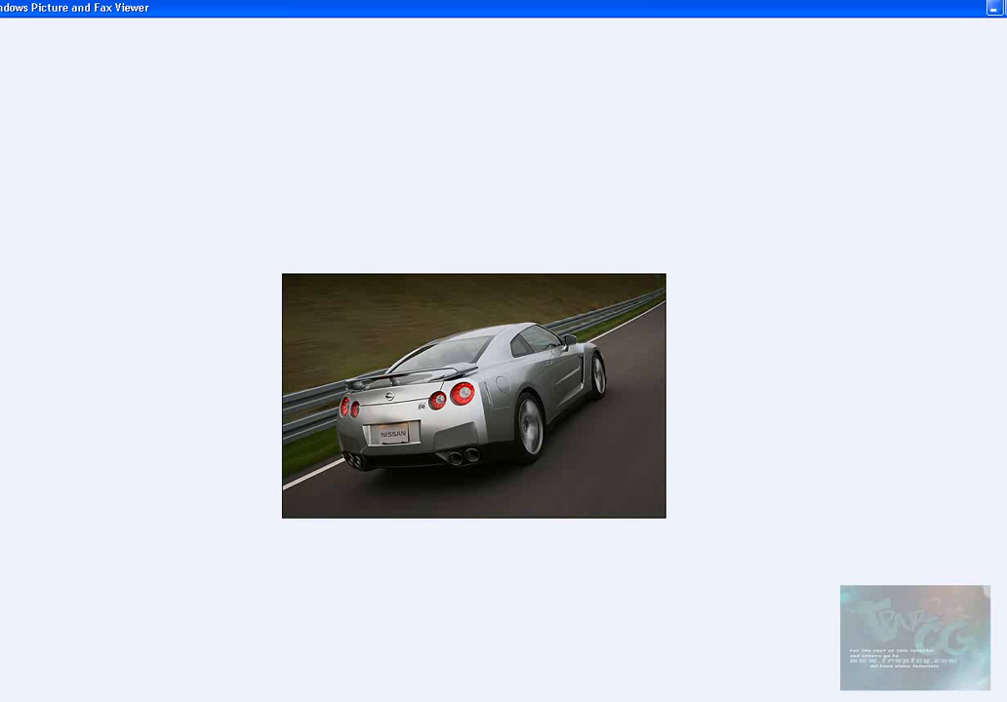
click(993, 8)
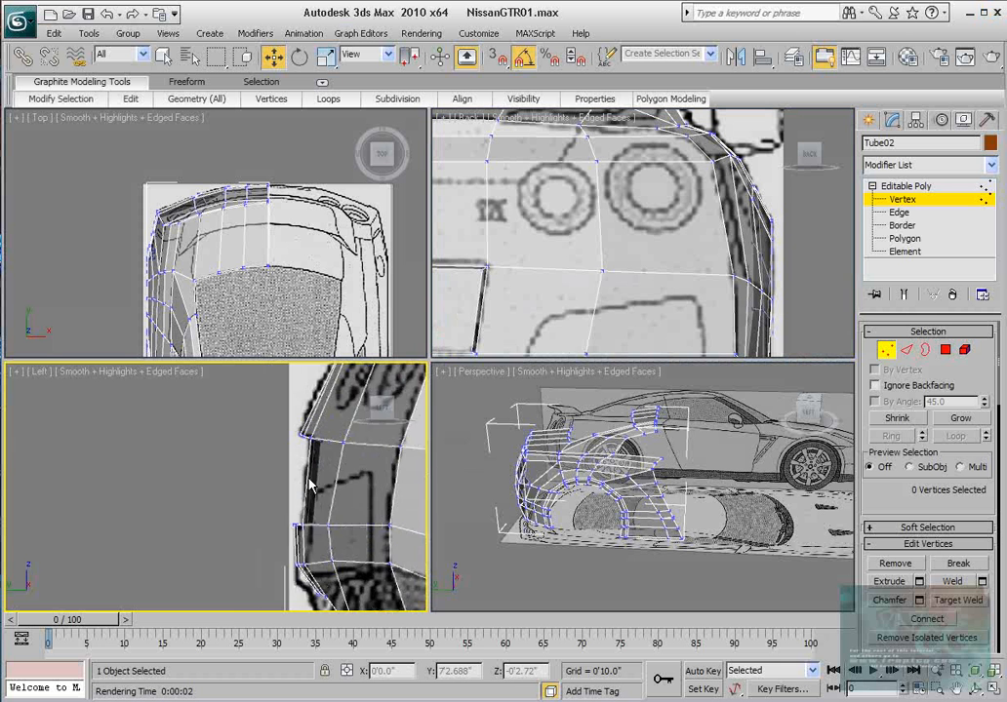
Select the three vertices along the number plate recess's inner upper edge and move them forward to about Y 7'4.587".
click(375, 492)
middle_drag(374, 472, 327, 464)
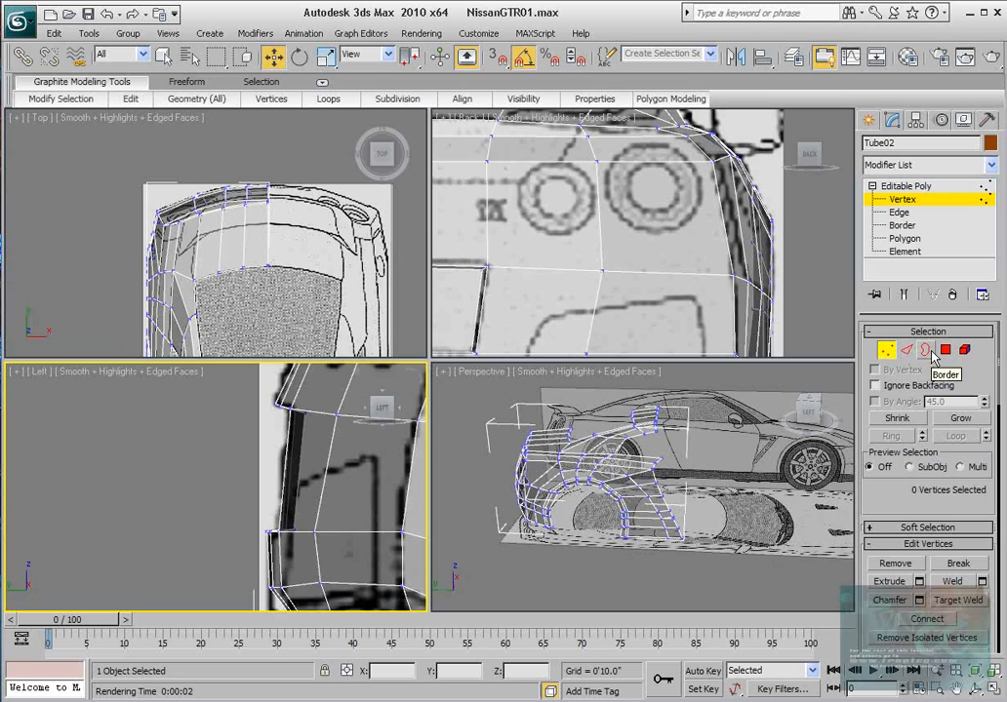
alt+middle_drag(532, 504, 528, 474)
scroll(519, 512, up, 5)
scroll(605, 486, up, 3)
click(441, 439)
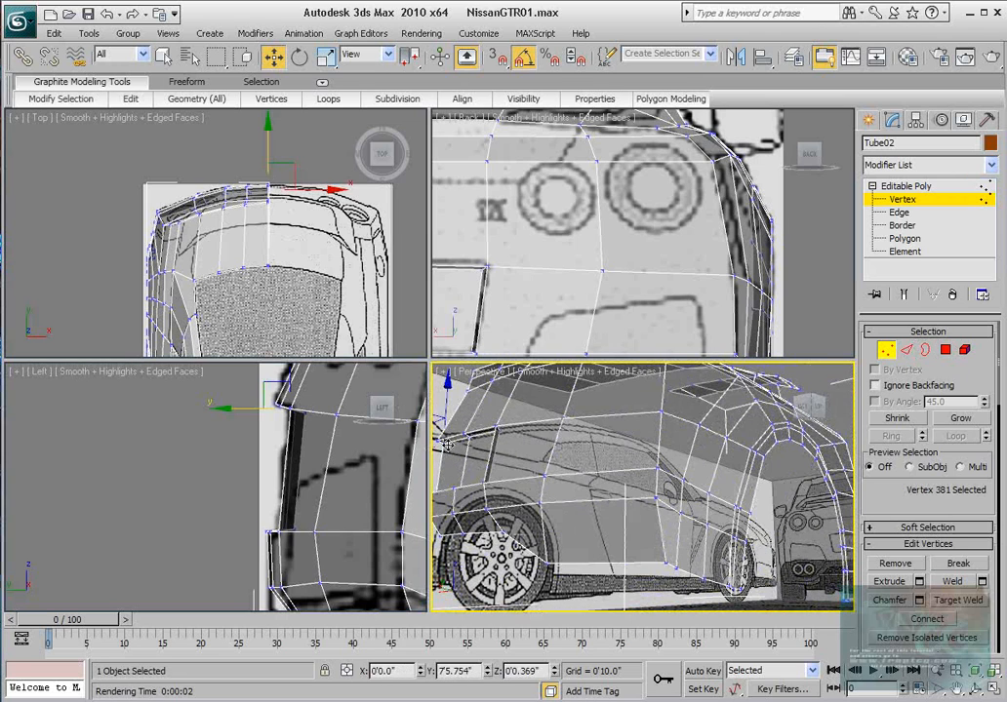
click(497, 430)
ctrl+click(467, 436)
ctrl+click(441, 442)
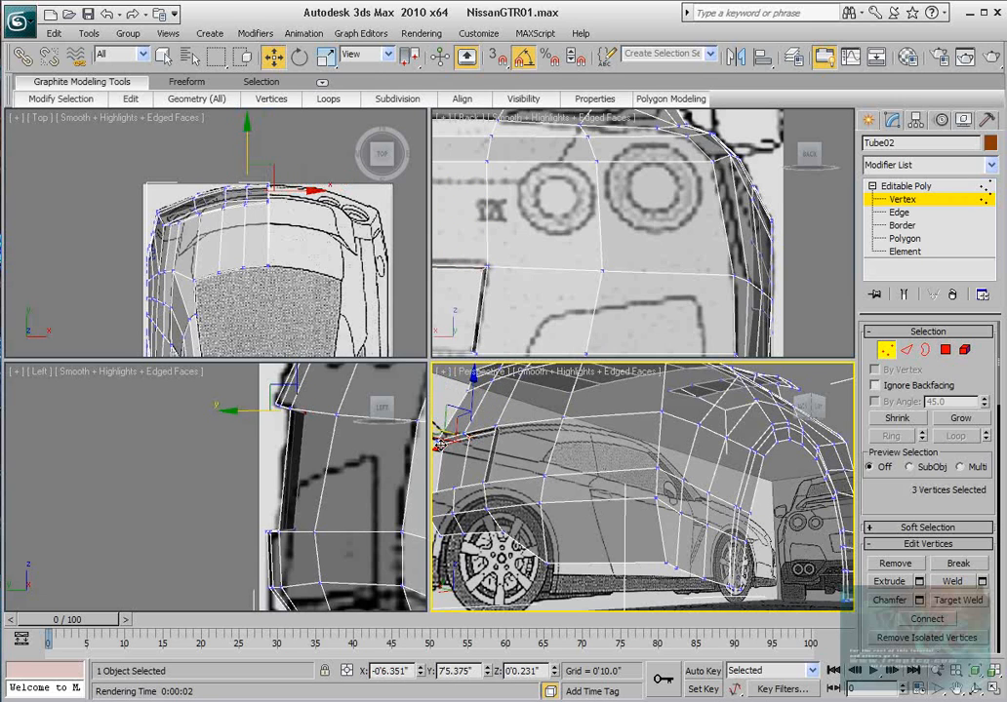
drag(441, 443, 455, 430)
Leave vertex editing and examine the shaded rear body and number plate recess in the perspective and side views.
alt+middle_drag(555, 467, 680, 533)
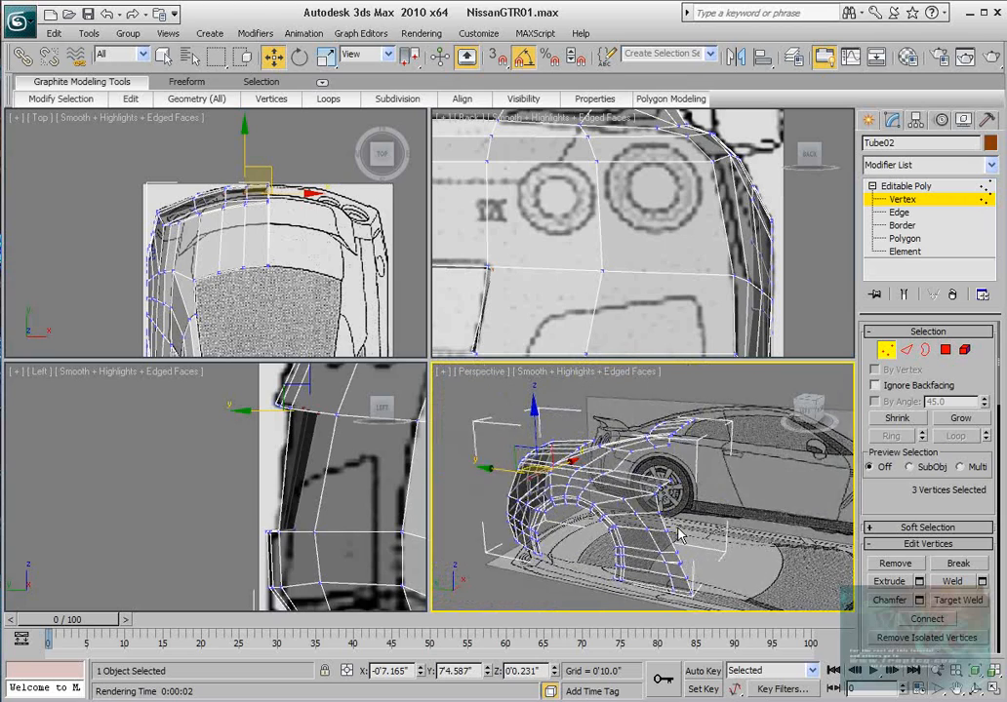
scroll(680, 534, down, 3)
scroll(624, 469, up, 4)
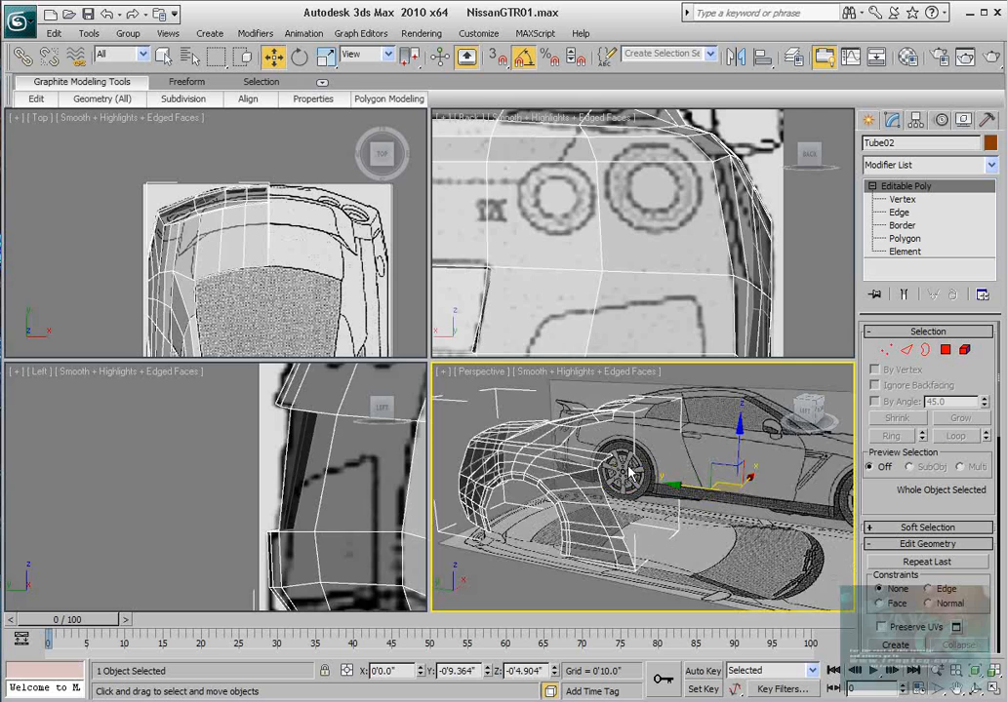
key(alt+x)
alt+middle_drag(589, 458, 688, 466)
middle_drag(537, 471, 611, 489)
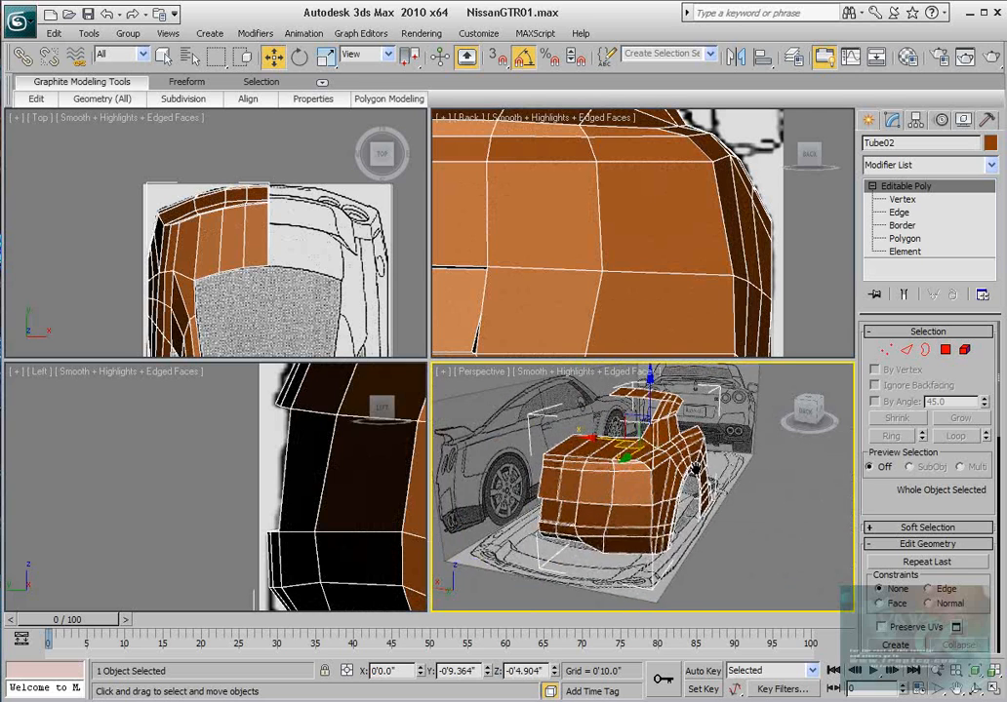
scroll(612, 490, up, 4)
middle_drag(367, 414, 355, 422)
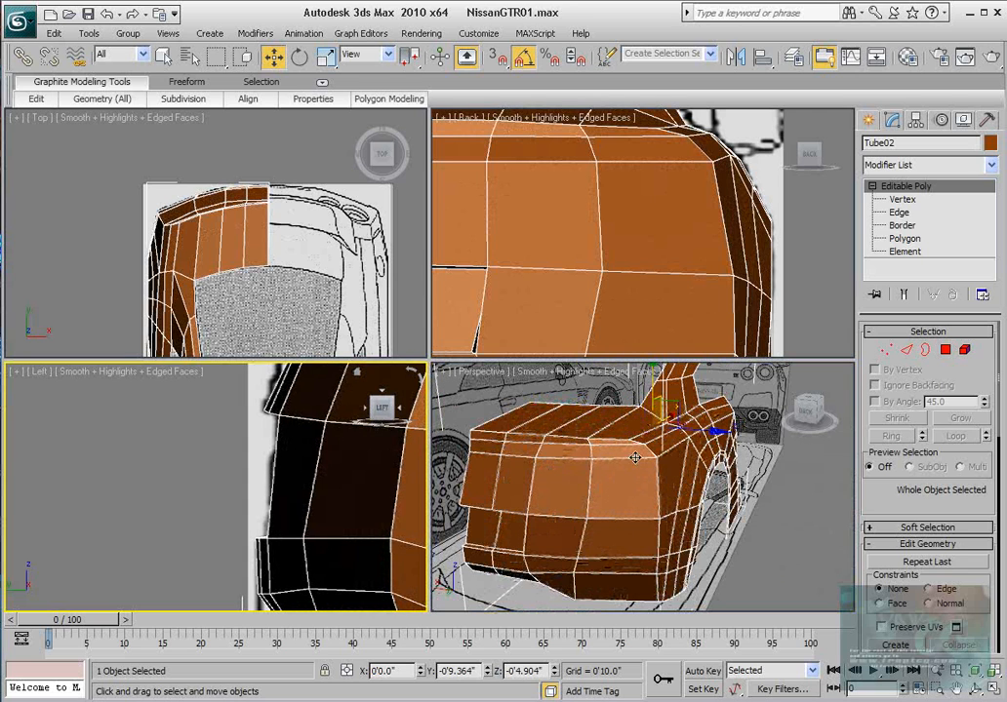